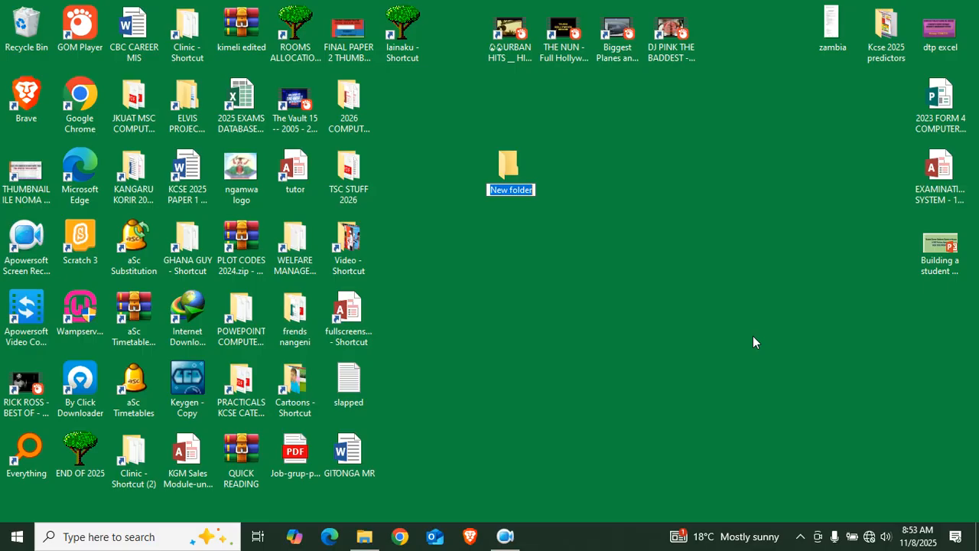
# Rename the new desktop folder to 'YOUTH EMPOWERMENT SYSTEM' and open it
pyautogui.write('YOUTH')
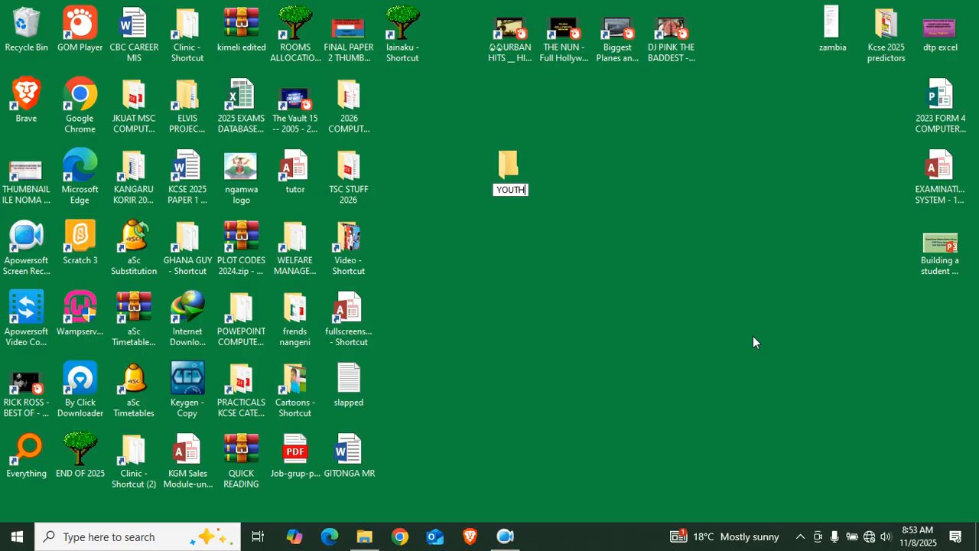
pyautogui.write(' EMPOWERT')
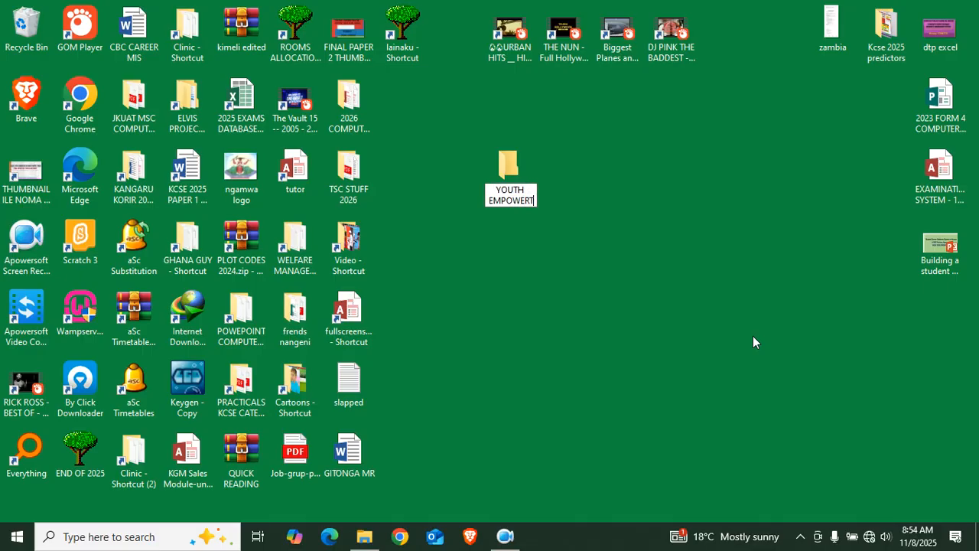
pyautogui.press('BackSpace')
pyautogui.write('MENT S')
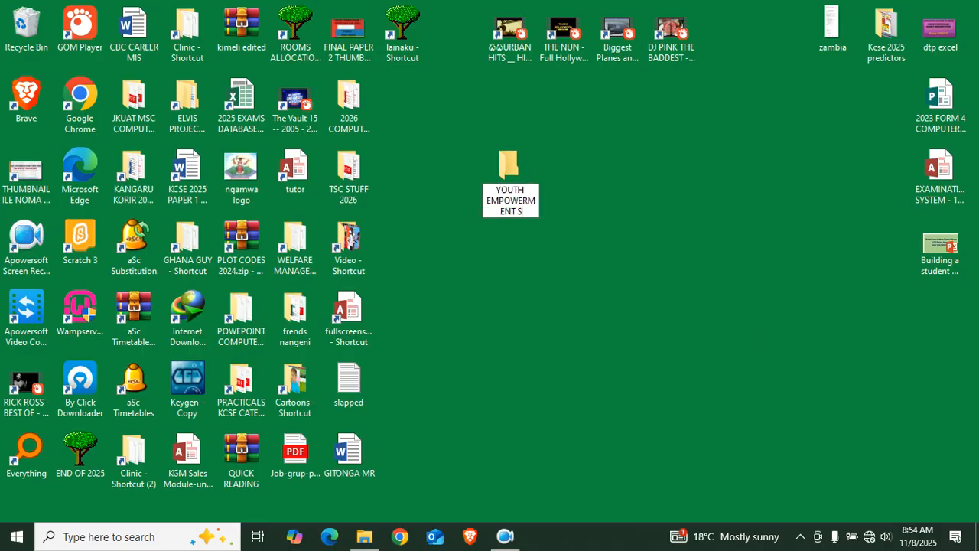
pyautogui.write('YSTEM')
pyautogui.press('Return')
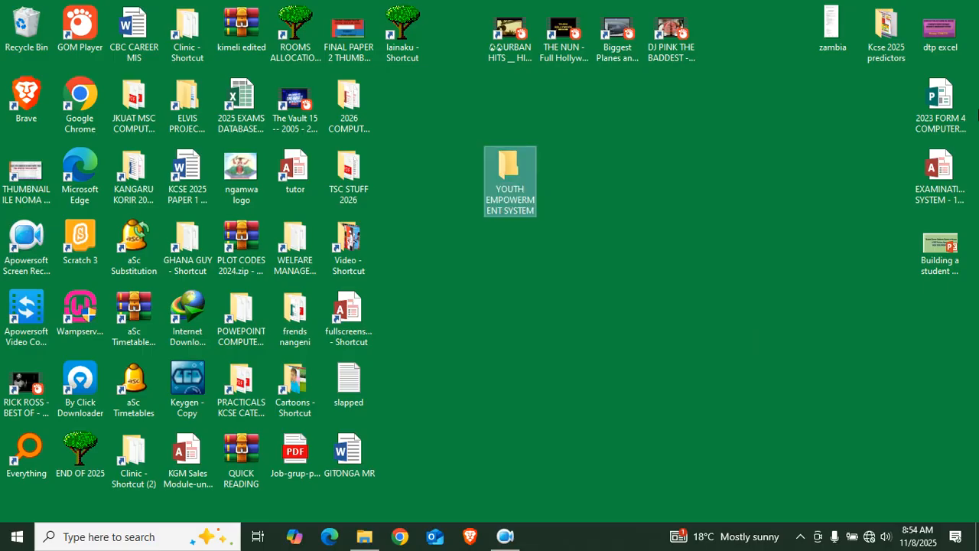
pyautogui.doubleClick(525, 171)
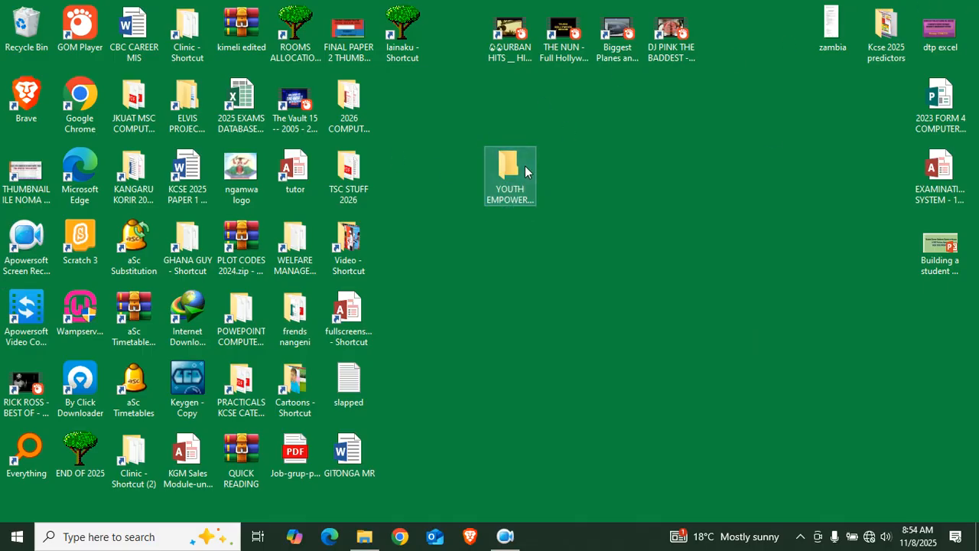
# Create a new Microsoft Access Database file in the empty folder
pyautogui.rightClick(229, 160)
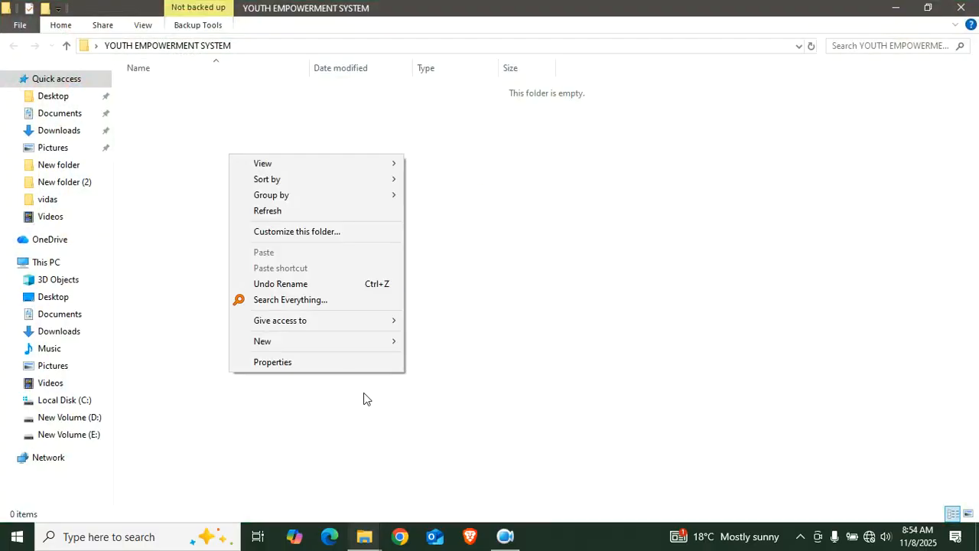
pyautogui.moveTo(374, 343)
pyautogui.click(506, 379)
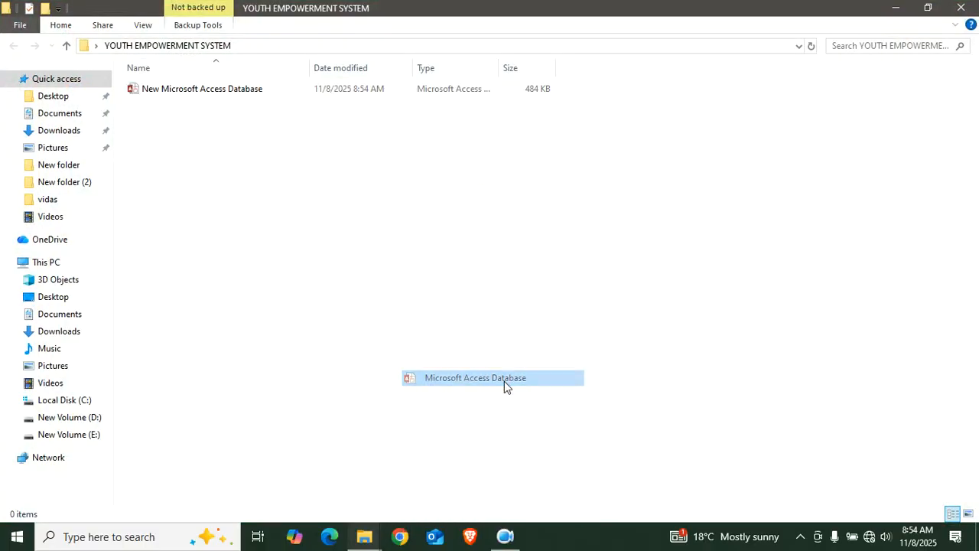
# Name the database file 'Youth empowerment system' and open it in Access
pyautogui.write('Y')
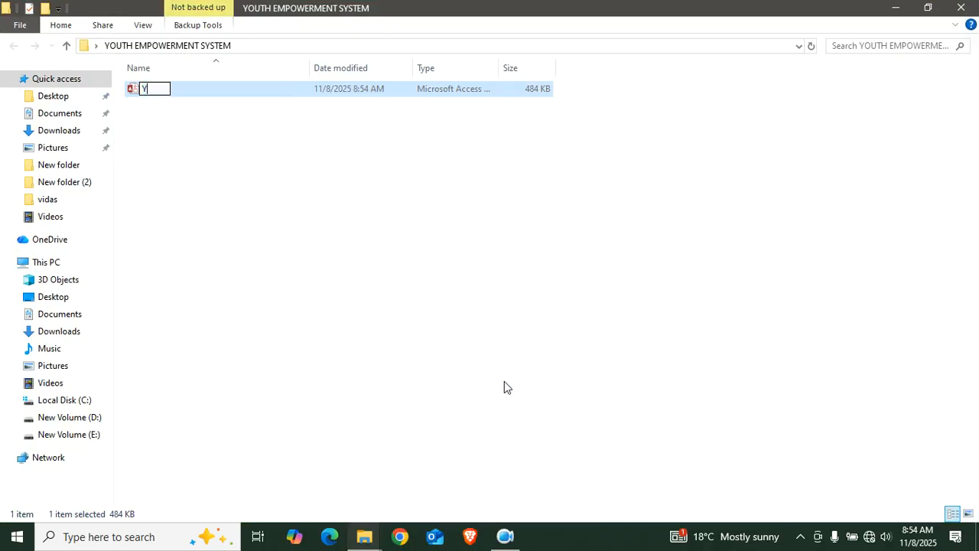
pyautogui.write('outh em')
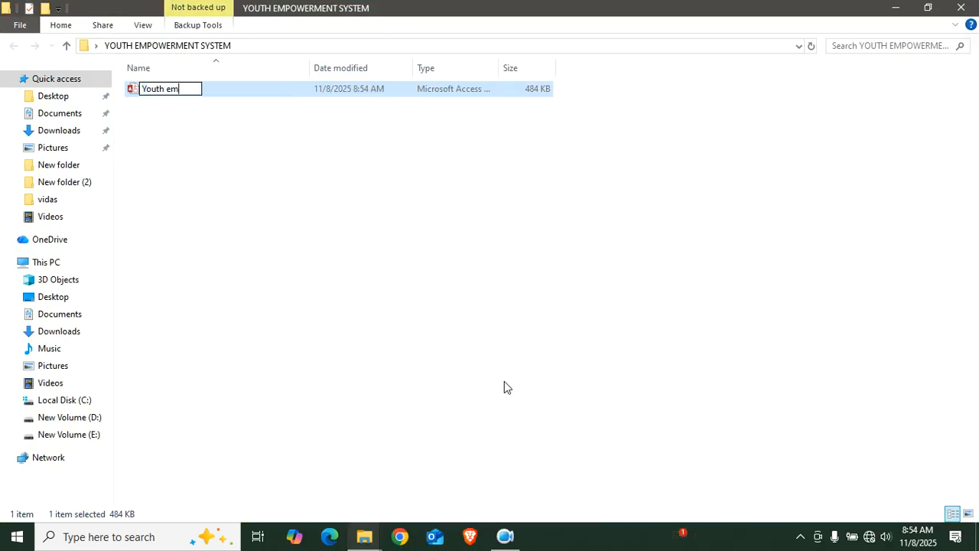
pyautogui.write('powerment system')
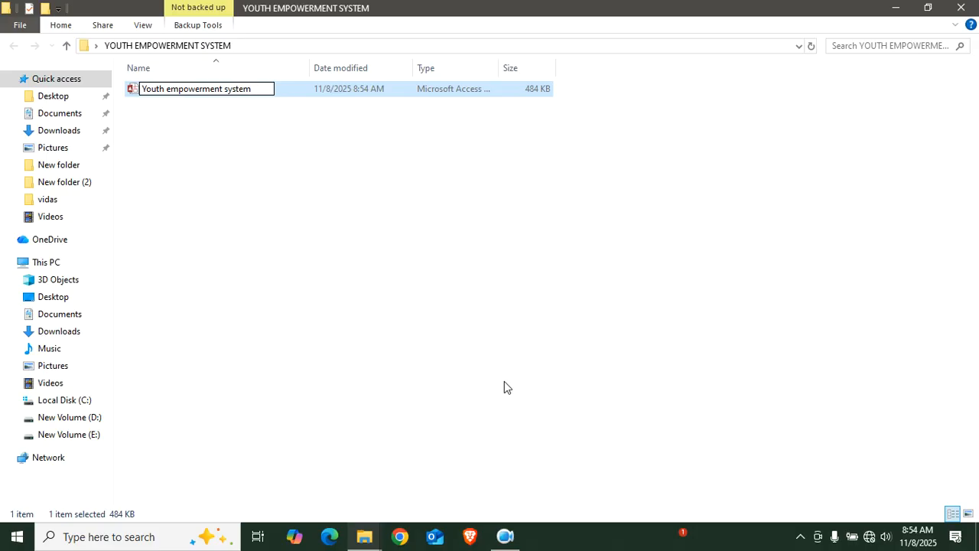
pyautogui.press('Return')
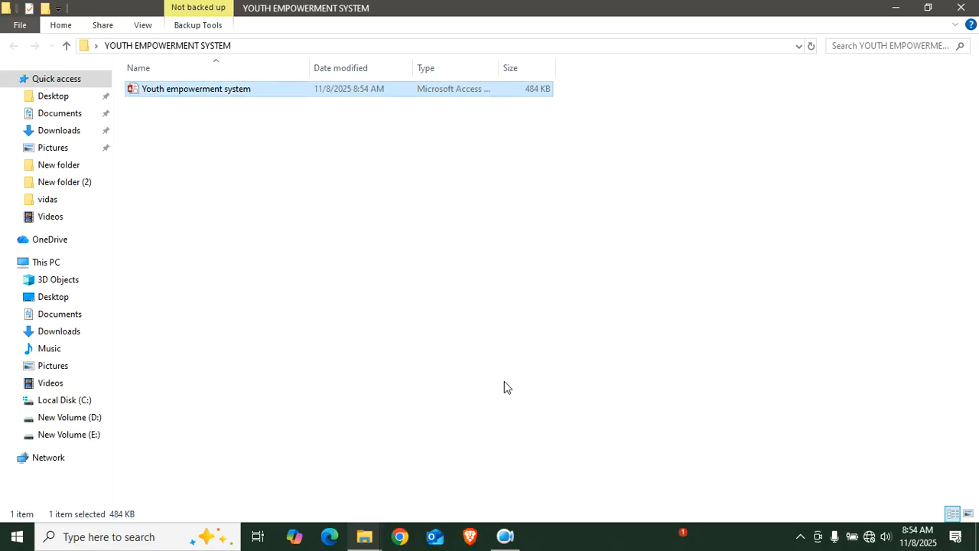
pyautogui.doubleClick(243, 94)
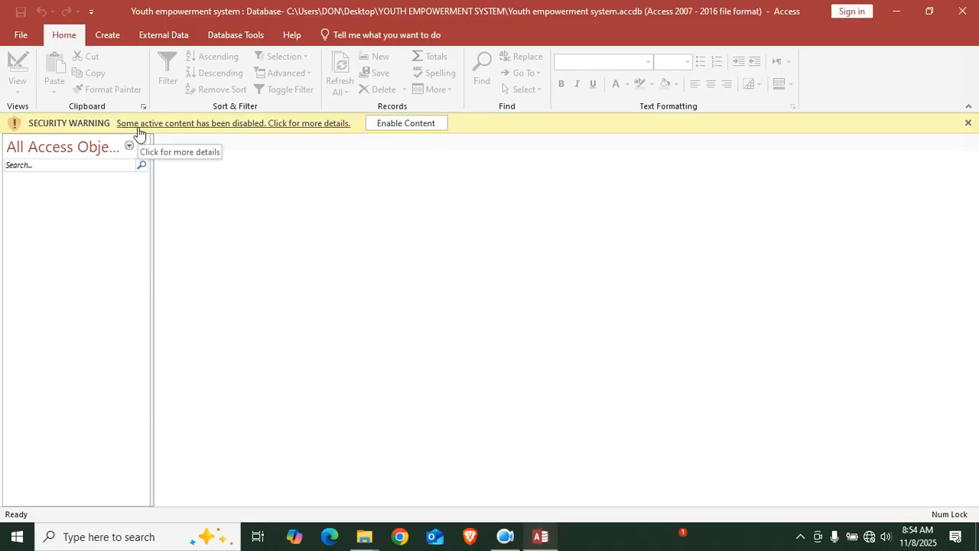
# Enable the database content and start a new table in Design view
pyautogui.click(406, 128)
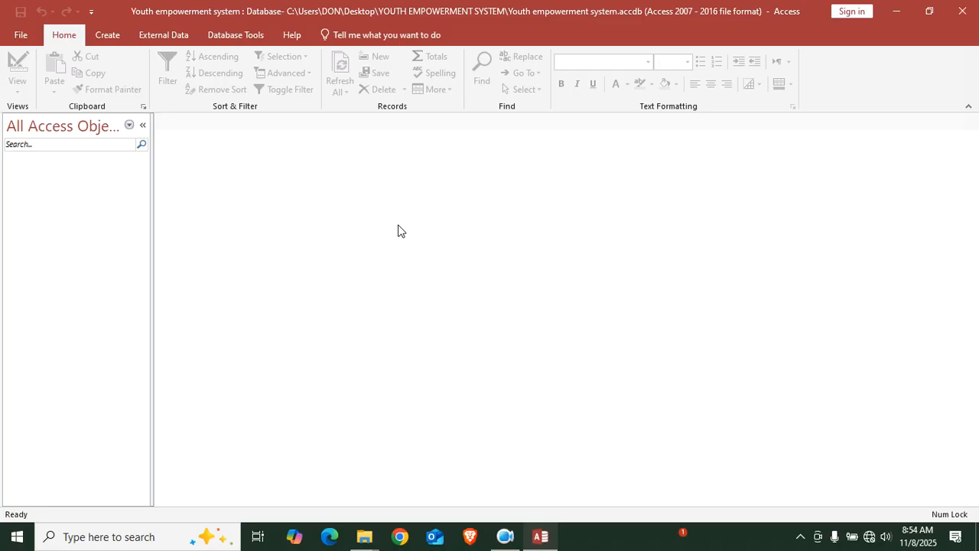
pyautogui.click(114, 35)
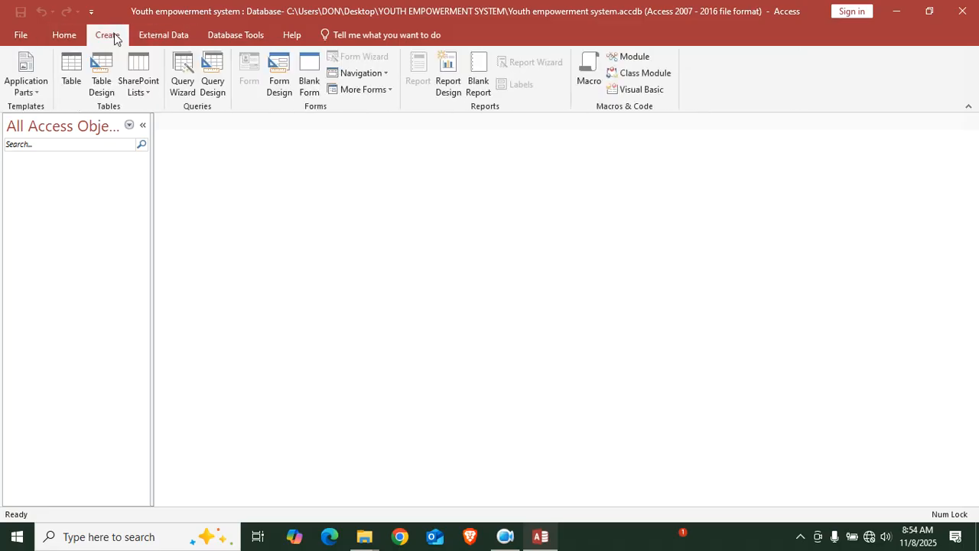
pyautogui.click(103, 83)
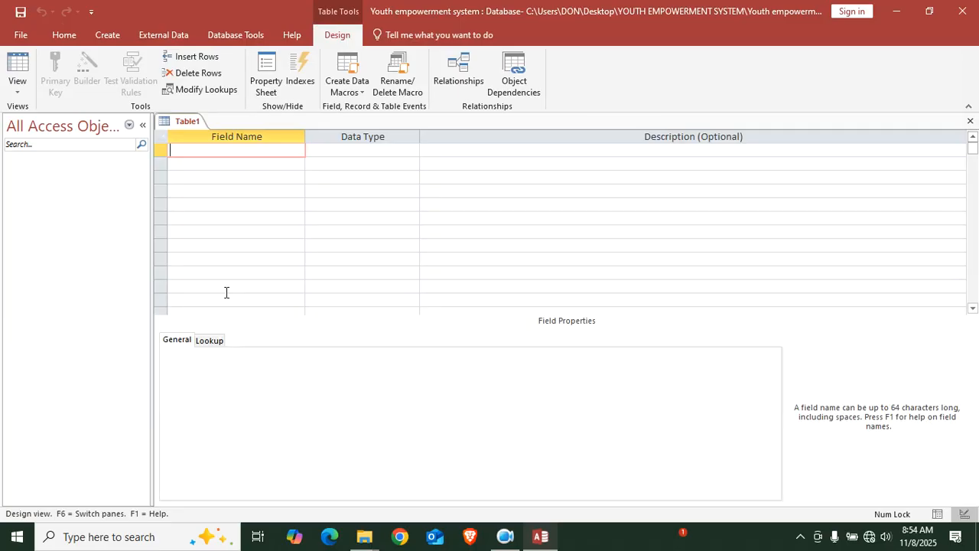
# Enter the first two field names, YoutID and FullName, in the table design
pyautogui.press('capslock')
pyautogui.write('Y')
pyautogui.press('capslock')
pyautogui.write('out')
pyautogui.press('capslock')
pyautogui.write('ID')
pyautogui.press('Down')
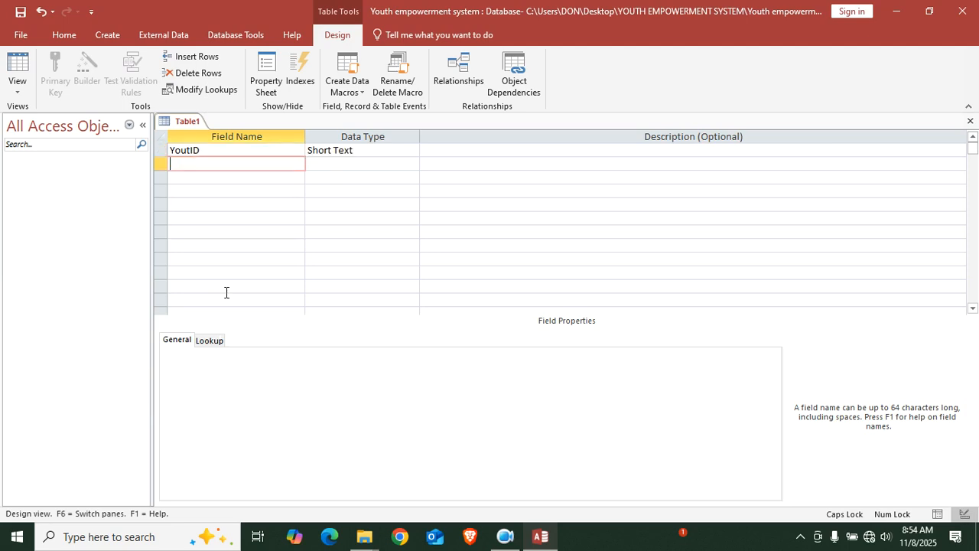
pyautogui.press('capslock')
pyautogui.write('f')
pyautogui.press('capslock')
pyautogui.write('F')
pyautogui.press('capslock')
pyautogui.write('ull')
pyautogui.press('capslock')
pyautogui.write('N')
pyautogui.press('capslock')
pyautogui.write('ame')
pyautogui.press('Down')
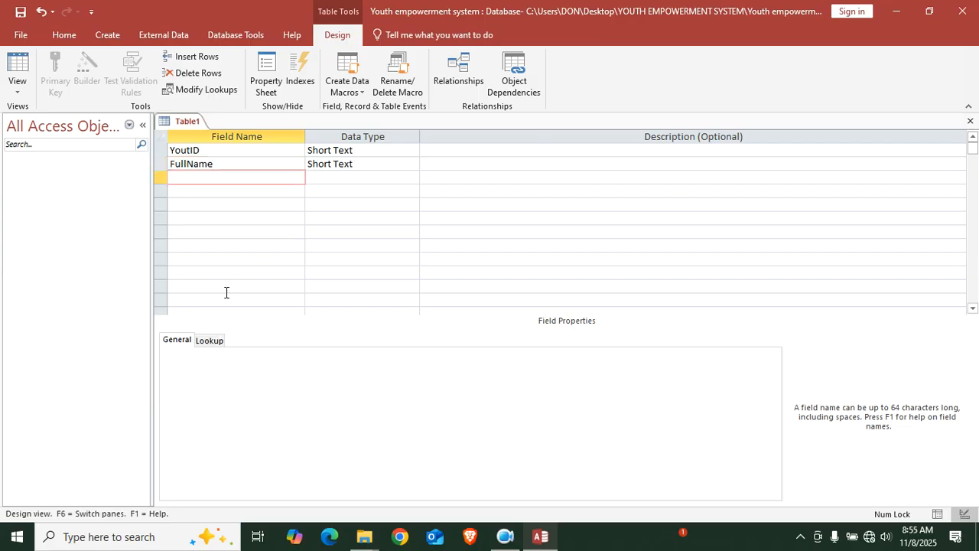
# Add the DOB and Gender fields and start saving the table
pyautogui.write('DOB')
pyautogui.press('Down')
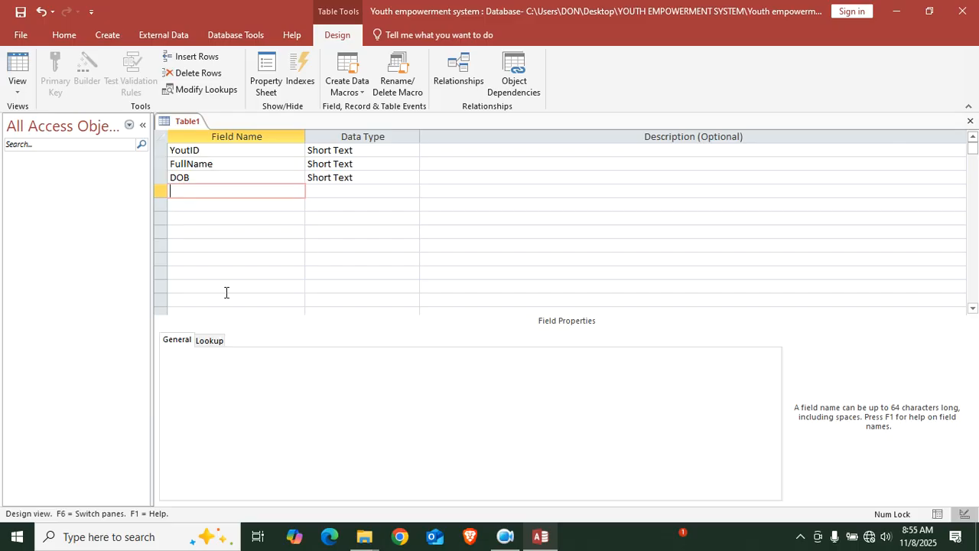
pyautogui.write('Gender')
pyautogui.hotkey('ctrl', 's')
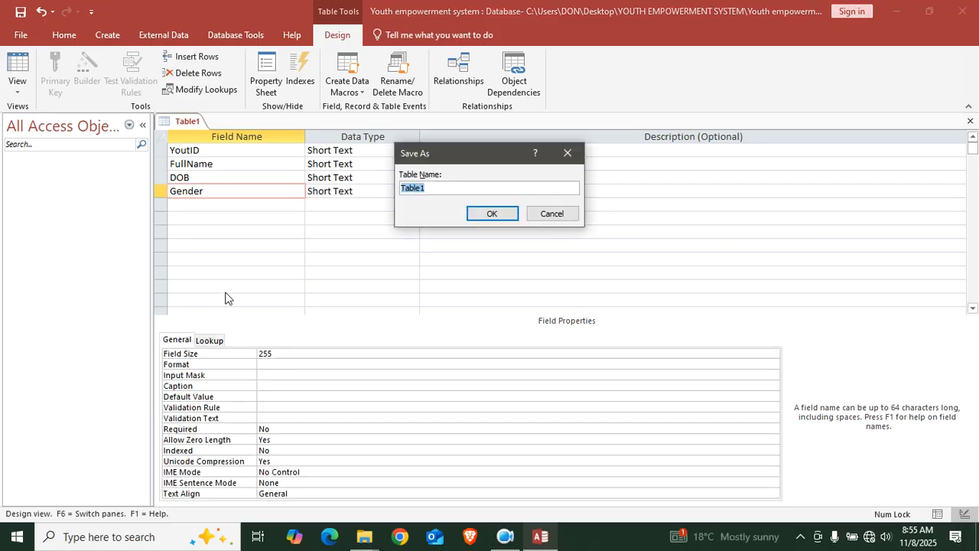
# Cancel the save, and make YoutID an AutoNumber field and the primary key
pyautogui.click(551, 218)
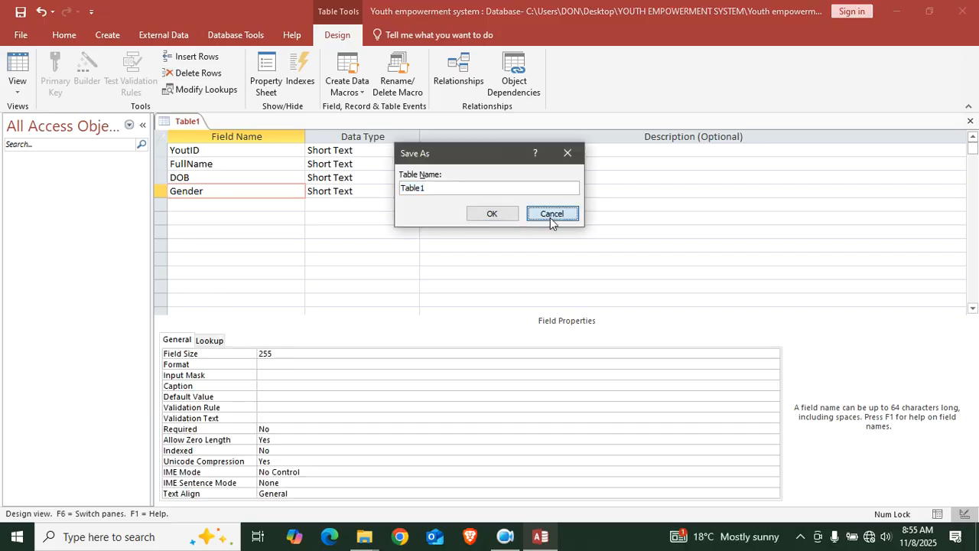
pyautogui.click(387, 150)
pyautogui.write('a')
pyautogui.rightClick(387, 150)
pyautogui.click(396, 159)
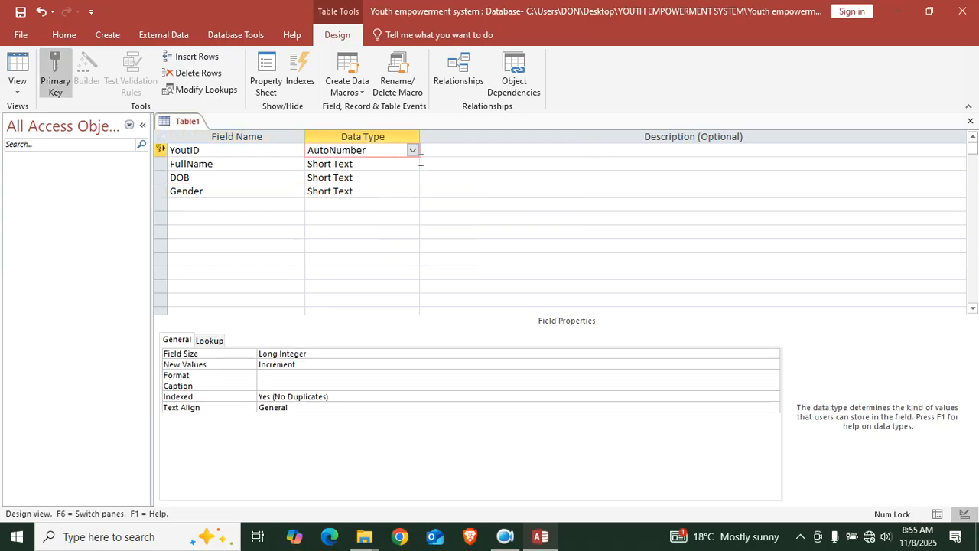
# Correct the field name to YouthID and save the table as Youths
pyautogui.click(187, 149)
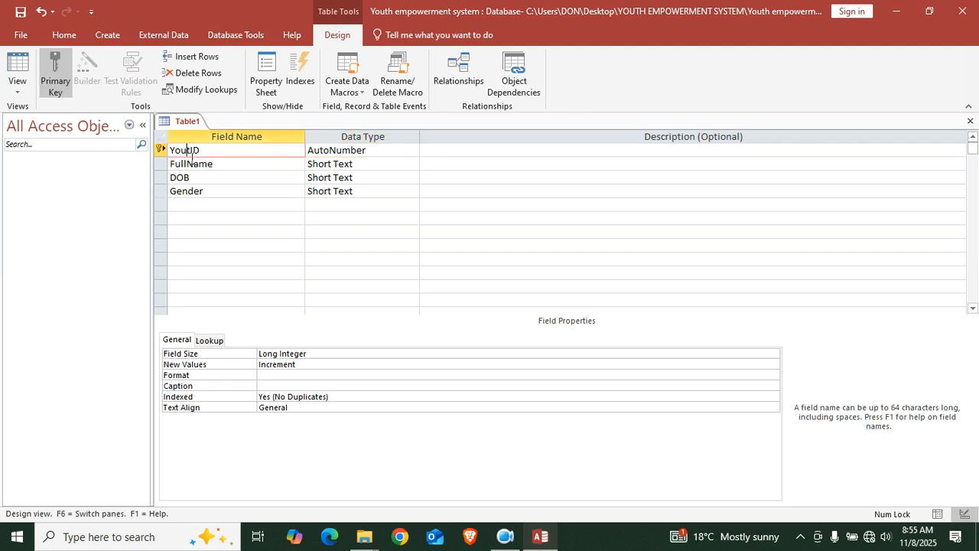
pyautogui.write('h')
pyautogui.hotkey('ctrl', 's')
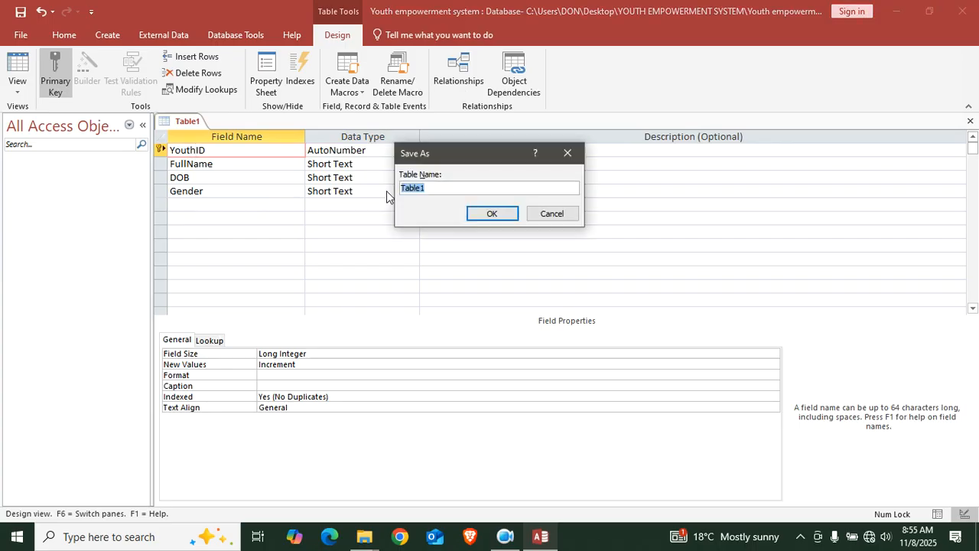
pyautogui.press('capslock')
pyautogui.write('Y')
pyautogui.press('capslock')
pyautogui.write('ouths')
pyautogui.press('Return')
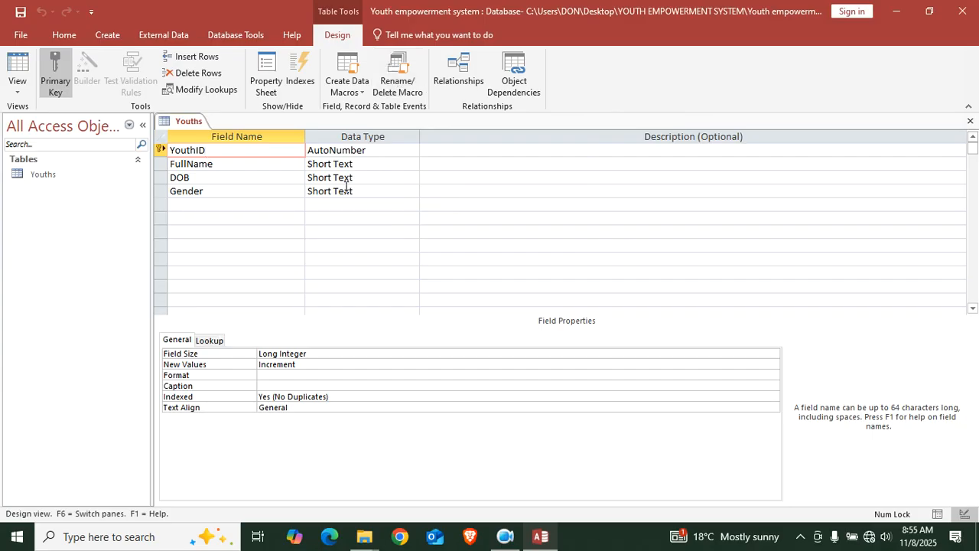
pyautogui.click(362, 191)
# Turn Gender into a lookup field with the typed values Female and Male
pyautogui.click(412, 191)
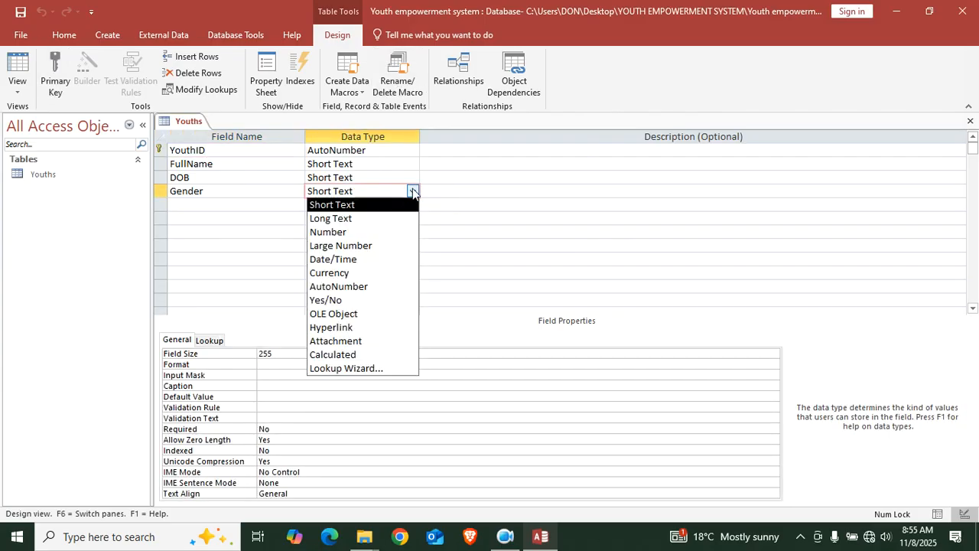
pyautogui.click(372, 370)
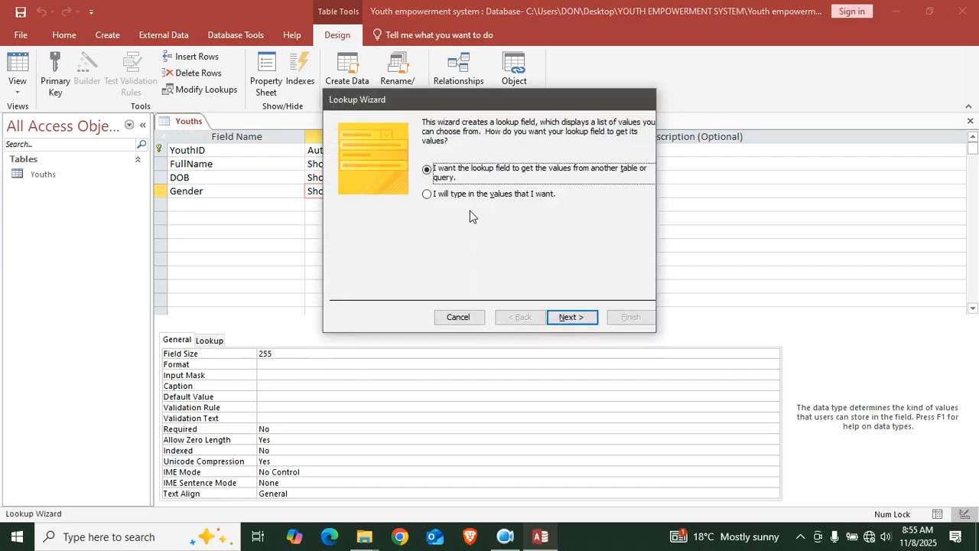
pyautogui.click(441, 195)
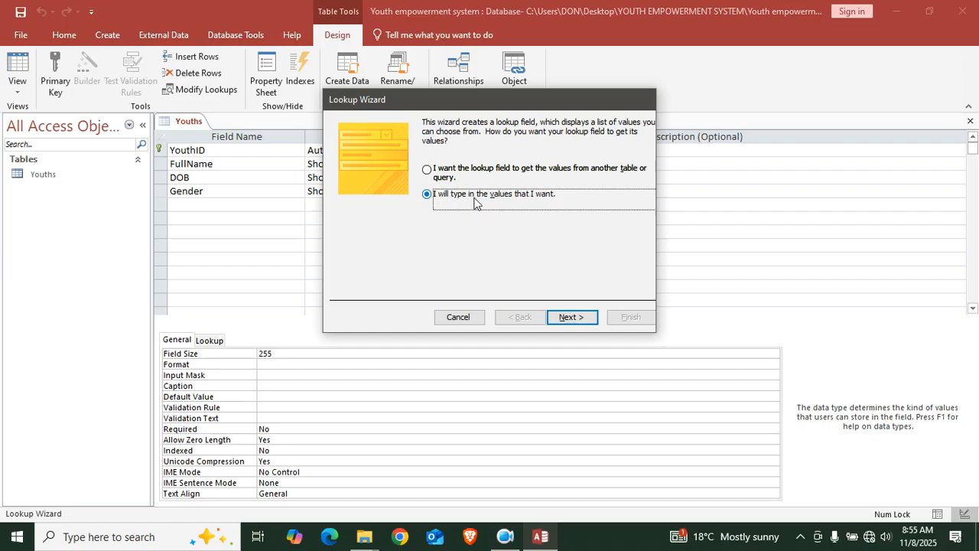
pyautogui.click(570, 316)
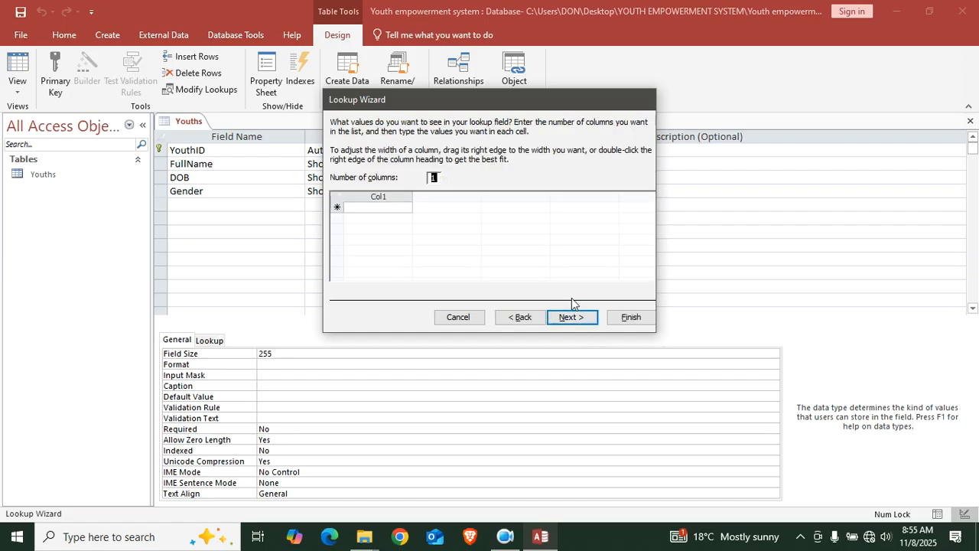
pyautogui.click(363, 208)
pyautogui.write('Female')
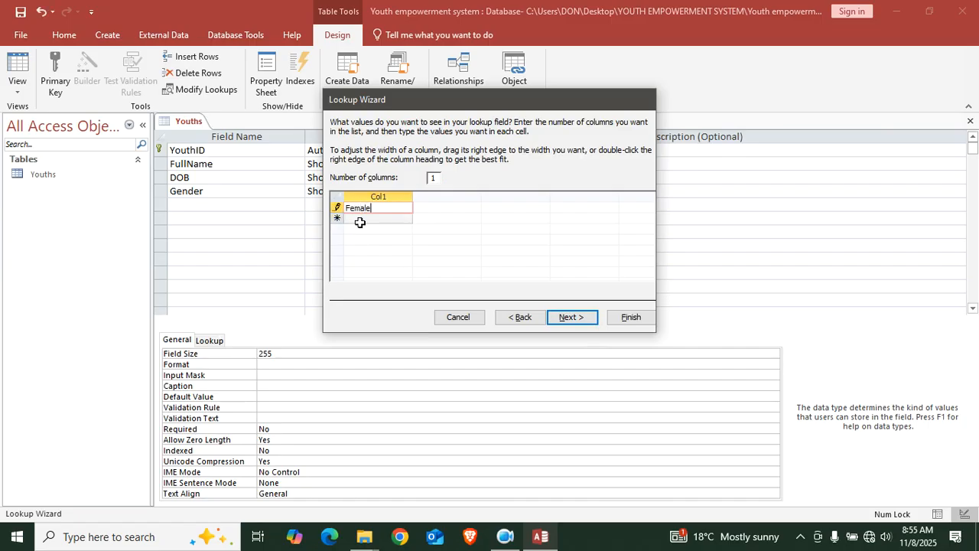
pyautogui.click(360, 222)
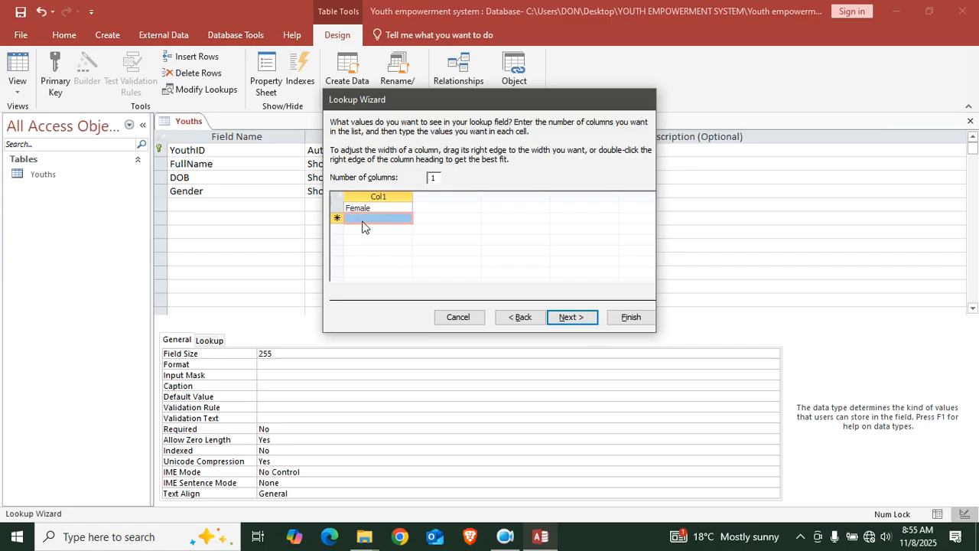
pyautogui.write('Male')
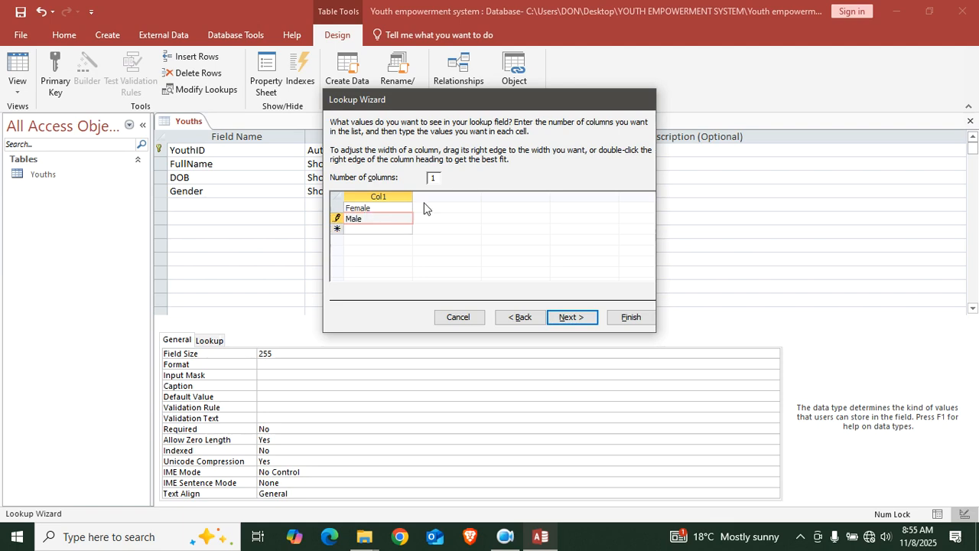
pyautogui.click(580, 316)
pyautogui.click(631, 317)
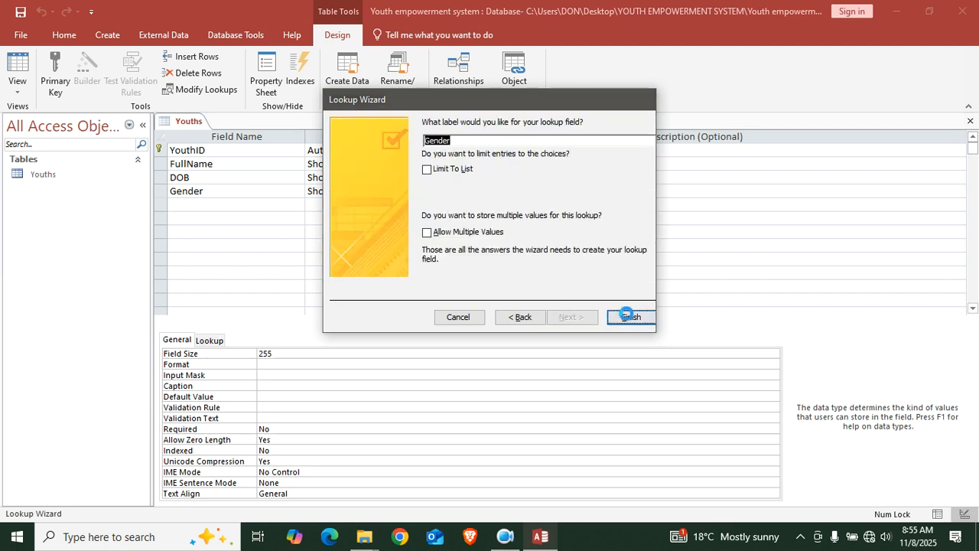
pyautogui.click(237, 193)
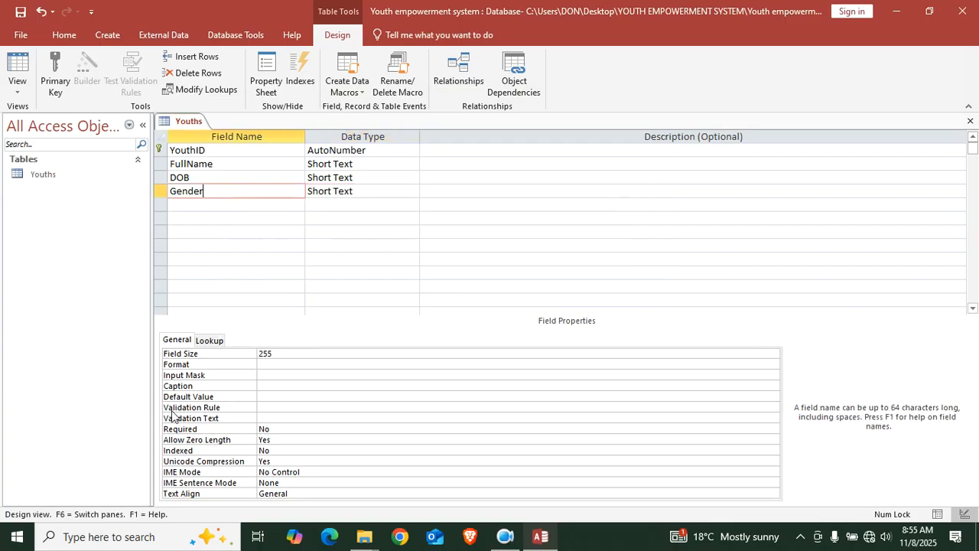
pyautogui.click(272, 396)
# Set Gender's default value to Female and save the design
pyautogui.press('capslock')
pyautogui.write('F')
pyautogui.press('capslock')
pyautogui.write('emale')
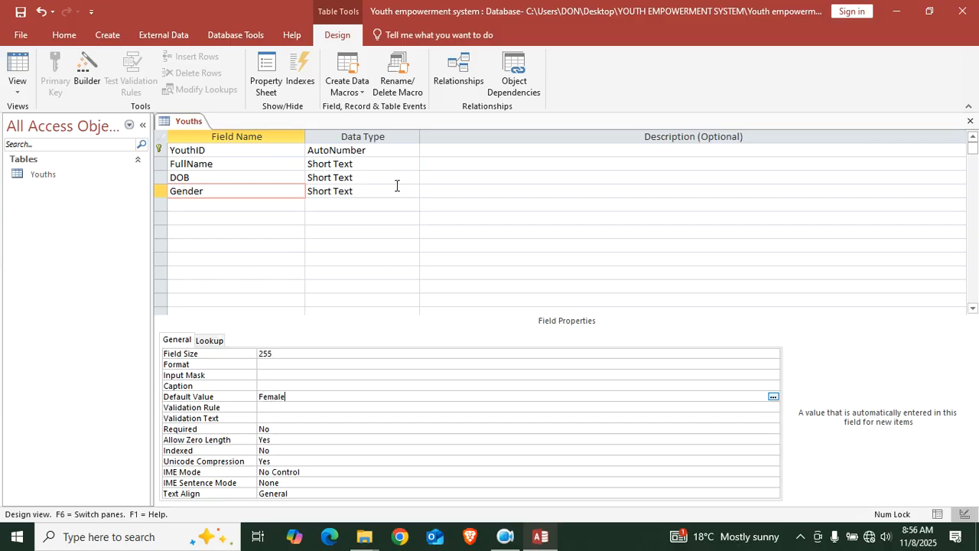
pyautogui.hotkey('ctrl', 's')
# Add a Short Text field Contacts and a Number field CurrentYear
pyautogui.click(188, 204)
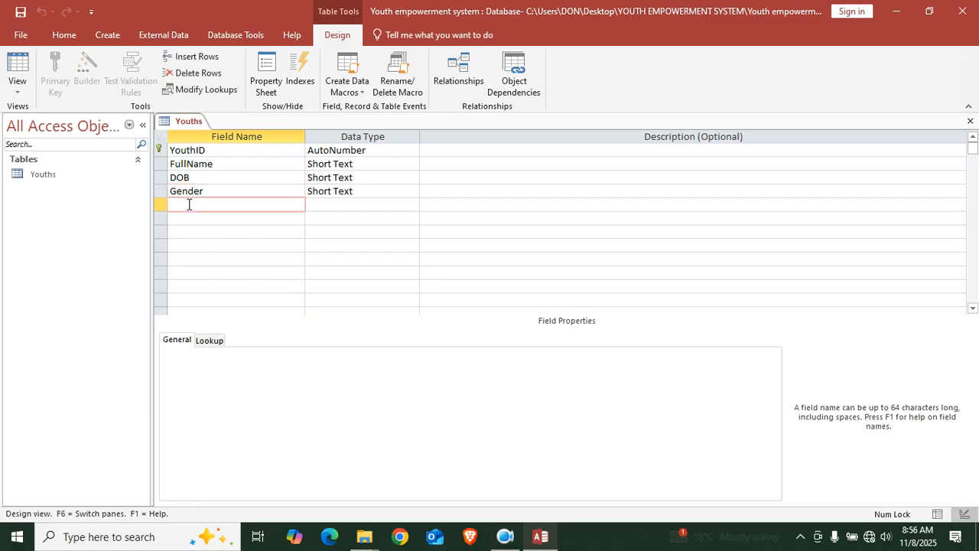
pyautogui.write('Contacts')
pyautogui.press('Tab')
pyautogui.click(171, 220)
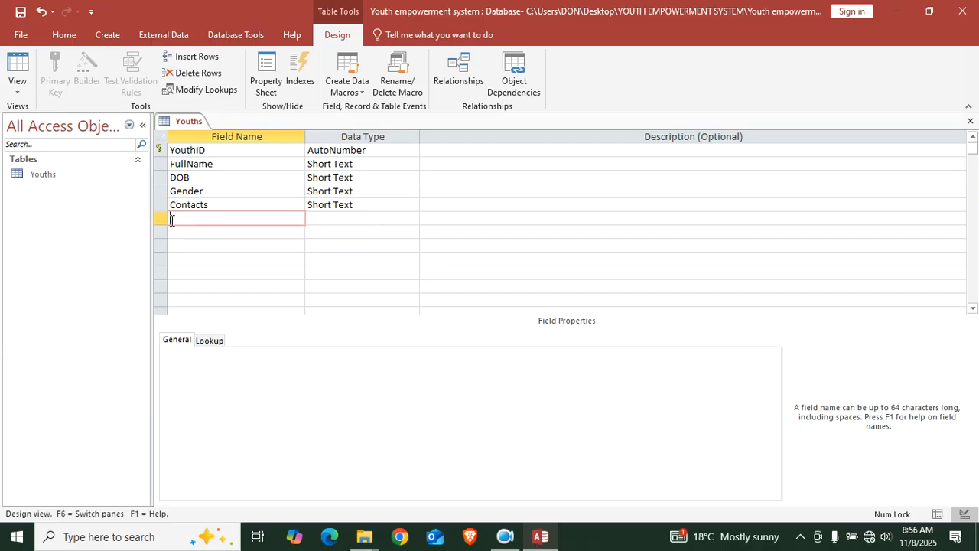
pyautogui.write('CurrentYear')
pyautogui.click(338, 218)
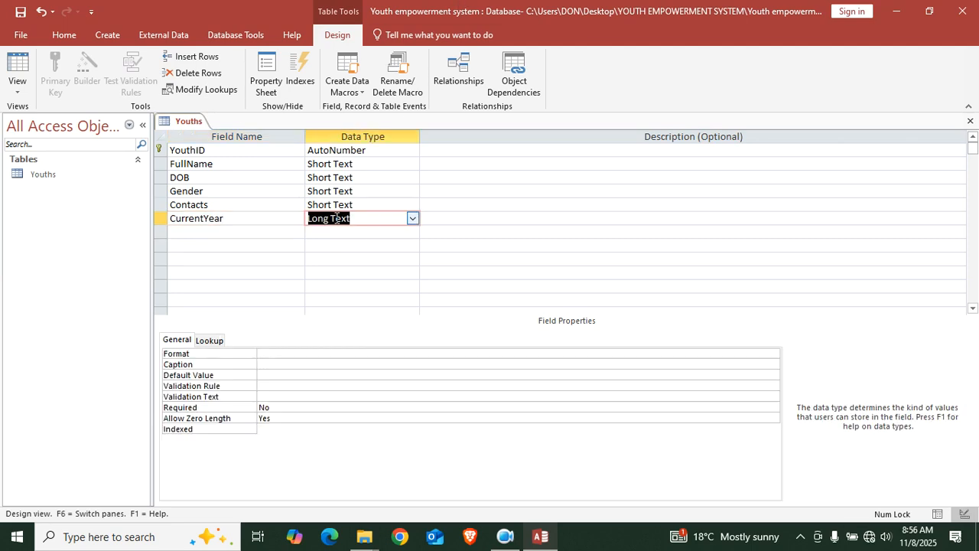
pyautogui.write('number')
pyautogui.click(268, 218)
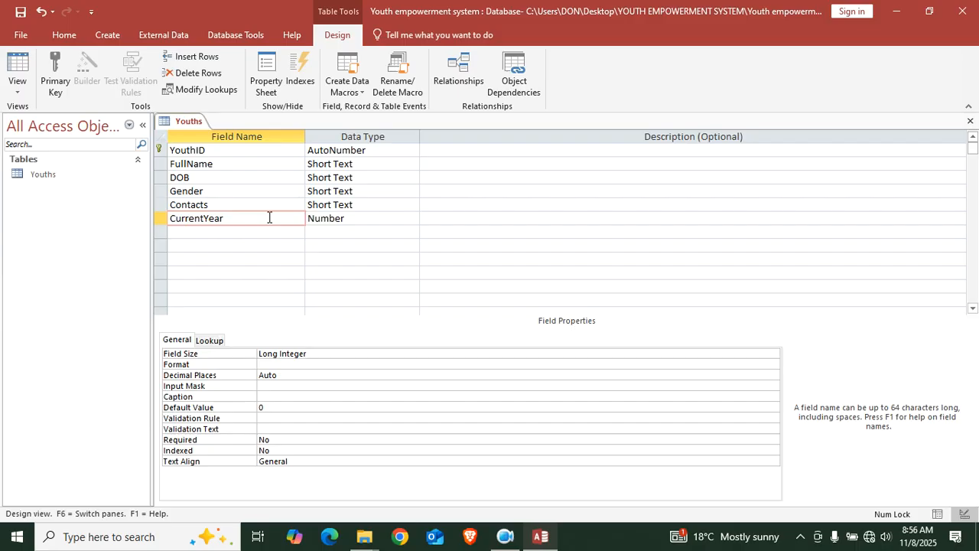
# Set CurrentYear's default value to Year(Date())
pyautogui.click(278, 411)
pyautogui.doubleClick(277, 411)
pyautogui.press('capslock')
pyautogui.write('Y')
pyautogui.press('capslock')
pyautogui.write('ear(Date')
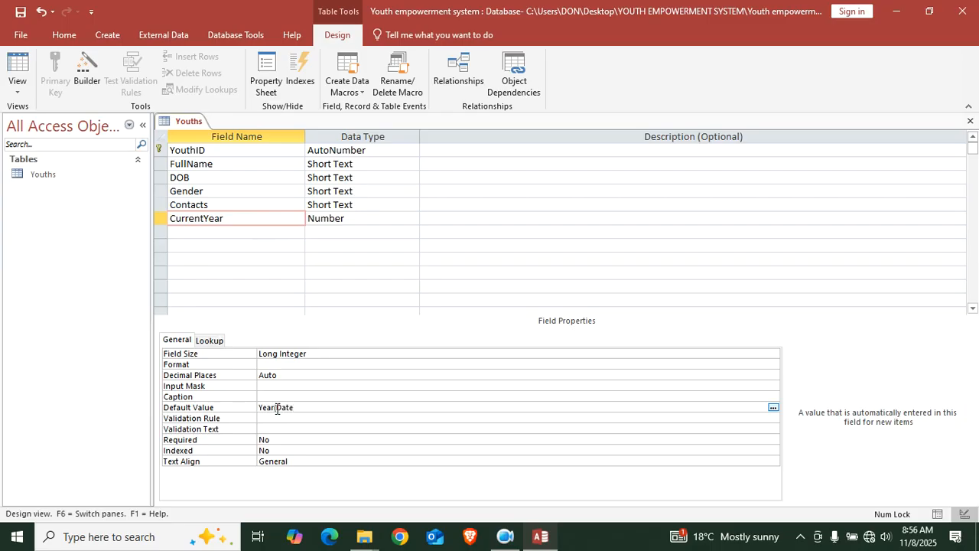
pyautogui.write('())')
# Give CurrentYear the validation rule <=Year(Date())
pyautogui.click(275, 418)
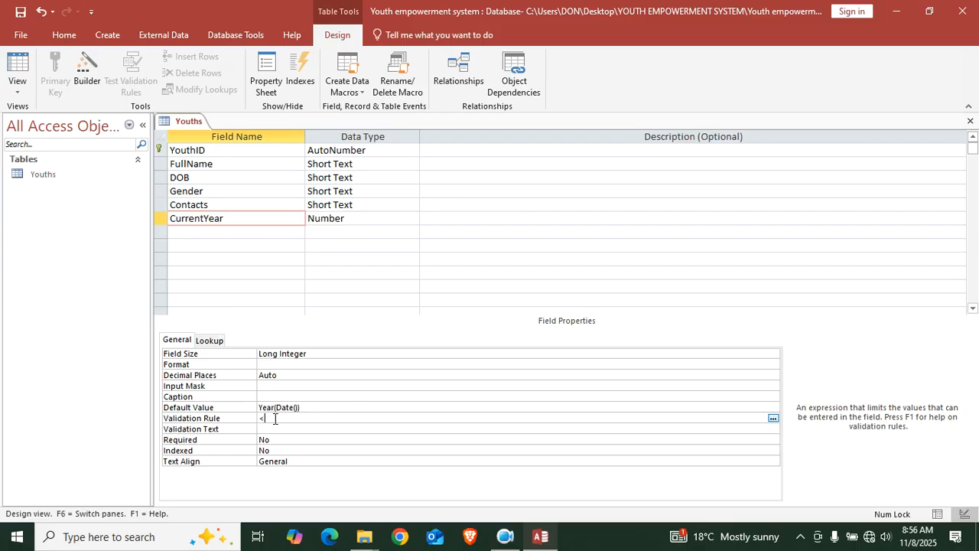
pyautogui.write('<=')
pyautogui.press('capslock')
pyautogui.write('YW')
pyautogui.press('BackSpace')
pyautogui.press('capslock')
pyautogui.write('ear')
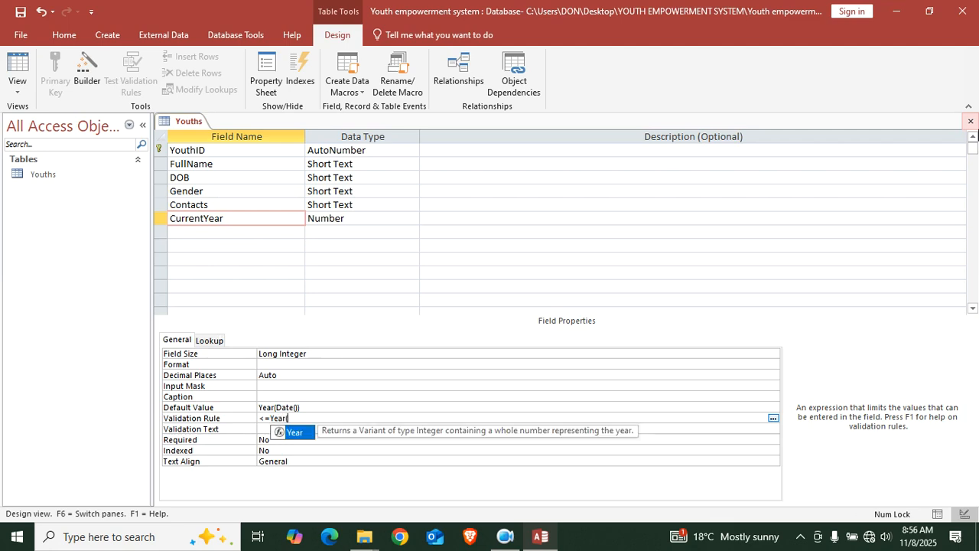
pyautogui.write('(date')
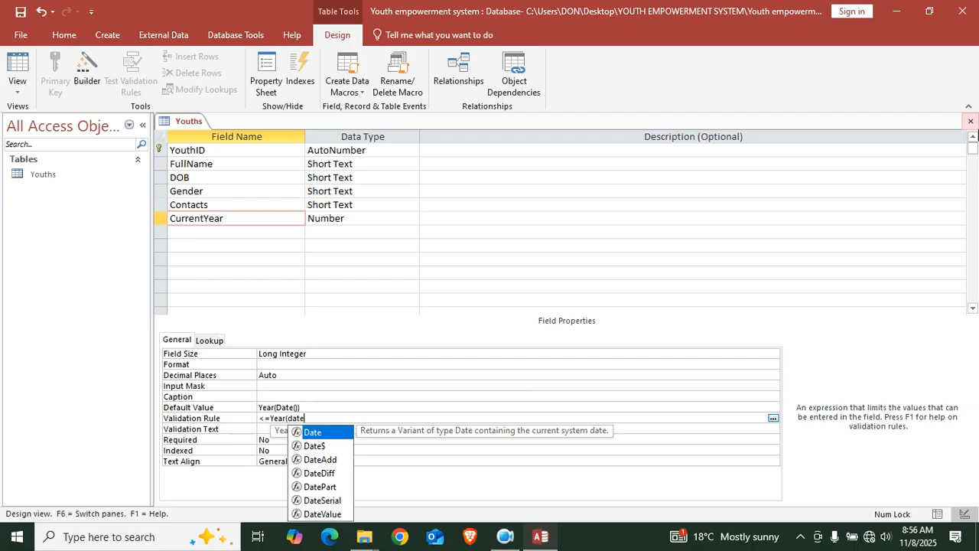
pyautogui.write('()')
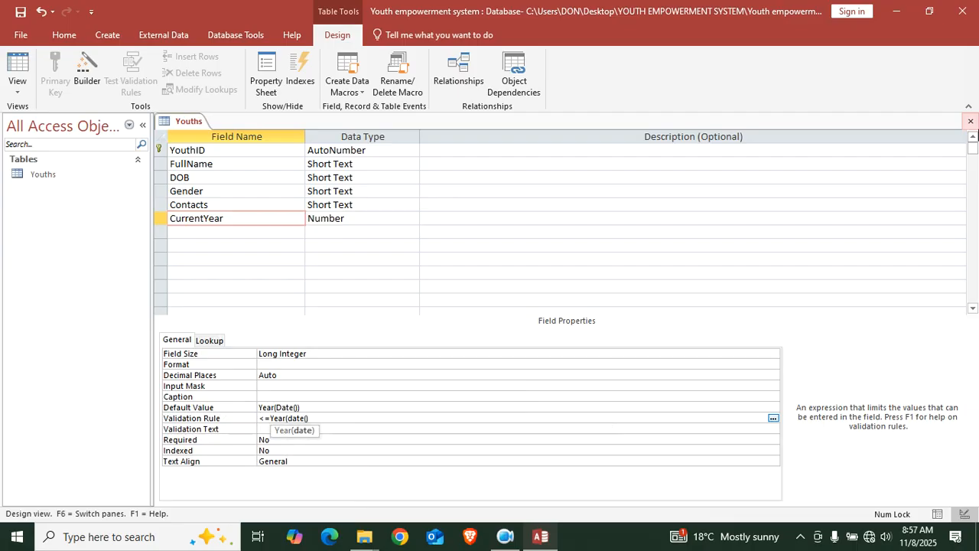
pyautogui.click(350, 429)
pyautogui.click(496, 307)
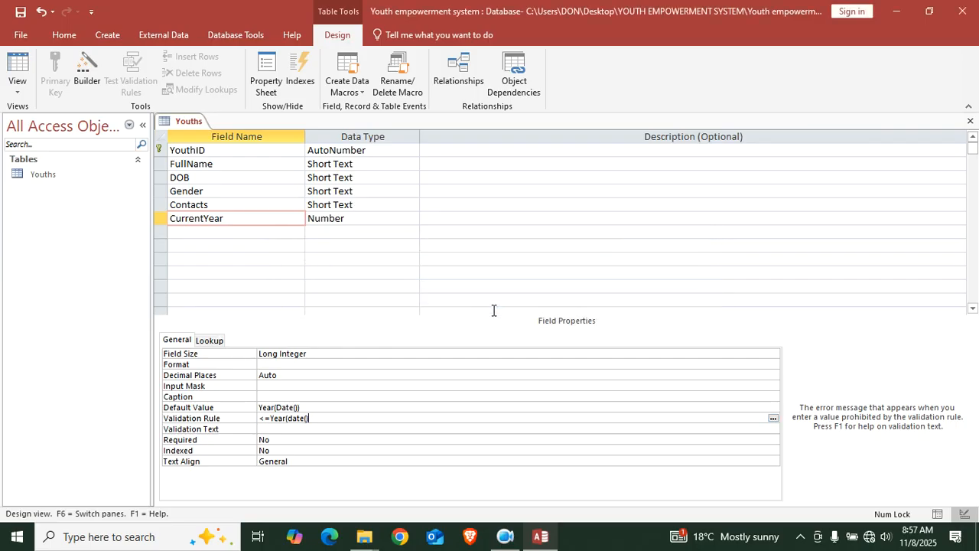
pyautogui.write(')')
pyautogui.click(337, 431)
# Enter the validation text 'Cannot exceed current year!' for CurrentYear
pyautogui.press('capslock')
pyautogui.write('T')
pyautogui.press('BackSpace')
pyautogui.write('C')
pyautogui.press('capslock')
pyautogui.write('ann')
pyautogui.write('not excee')
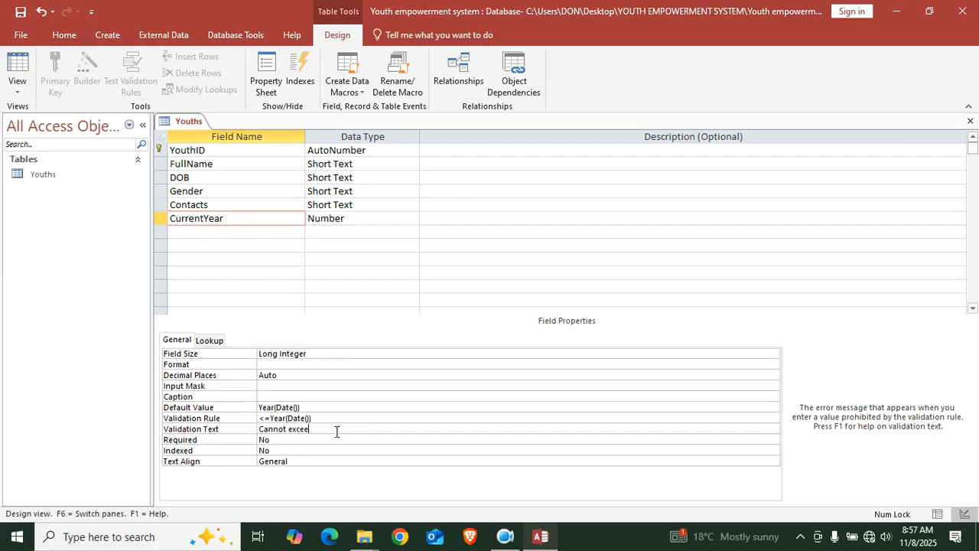
pyautogui.write('d current year!')
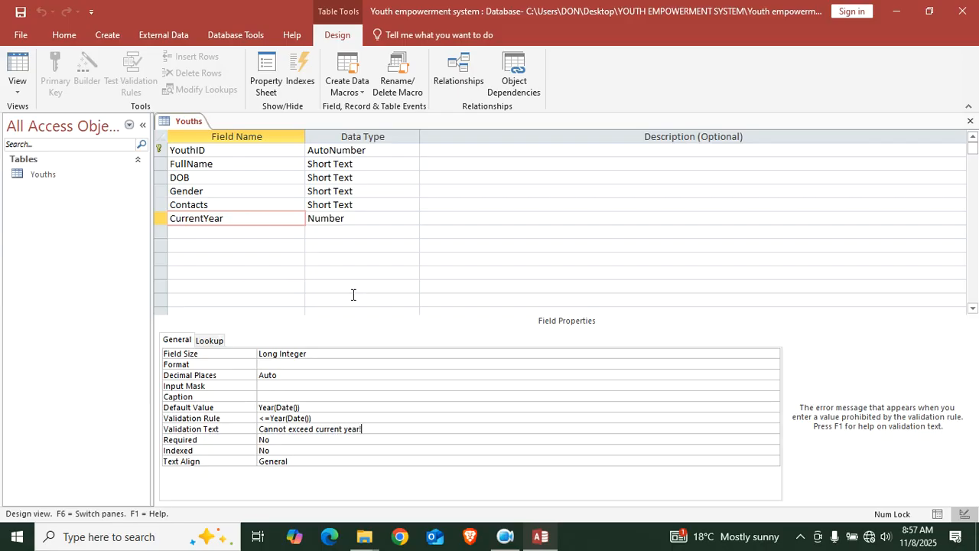
pyautogui.click(189, 231)
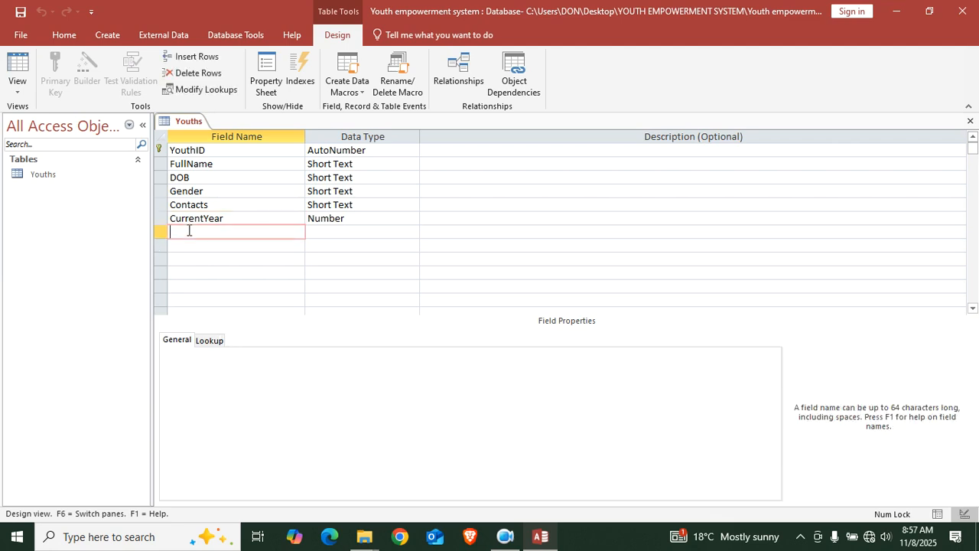
# Add a Short Text field Interest, save the design and open the Youths datasheet
pyautogui.write('Interest')
pyautogui.click(24, 15)
pyautogui.doubleClick(20, 80)
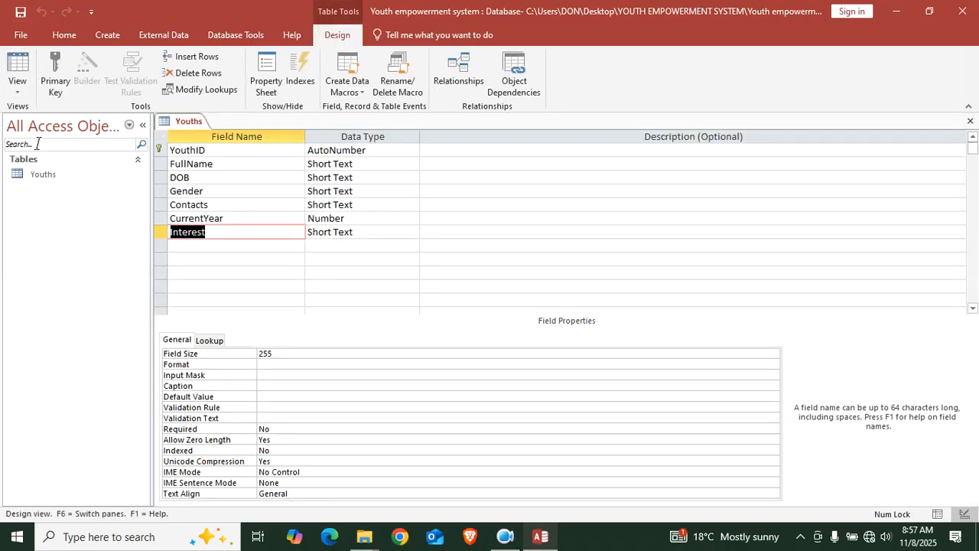
pyautogui.doubleClick(32, 174)
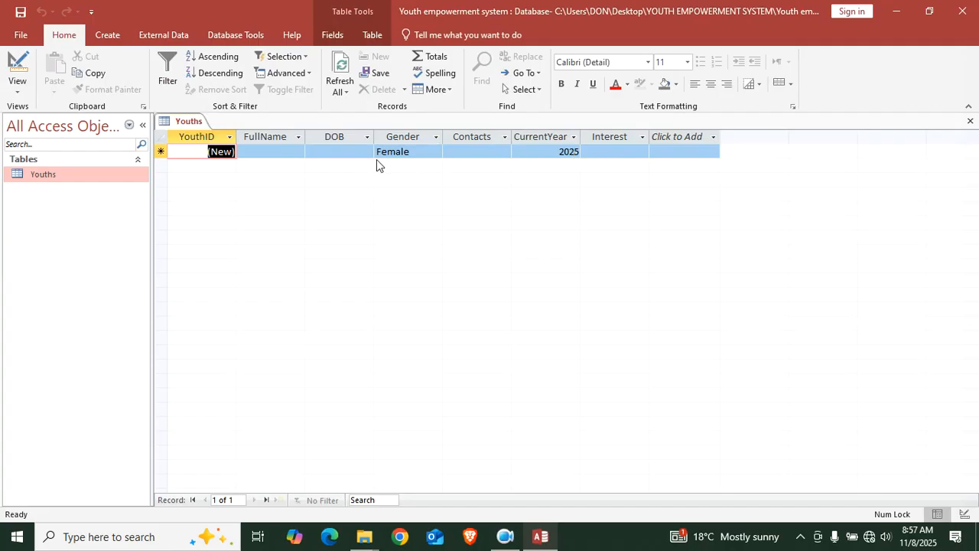
# Check that a CurrentYear of 2095 is rejected, discard the record and close Youths
pyautogui.click(576, 151)
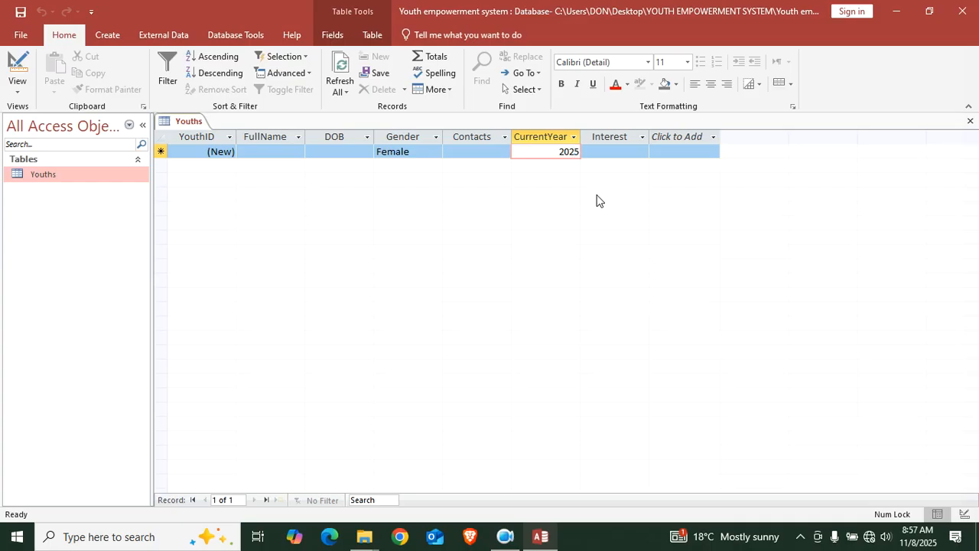
pyautogui.press('BackSpace')
pyautogui.write('9')
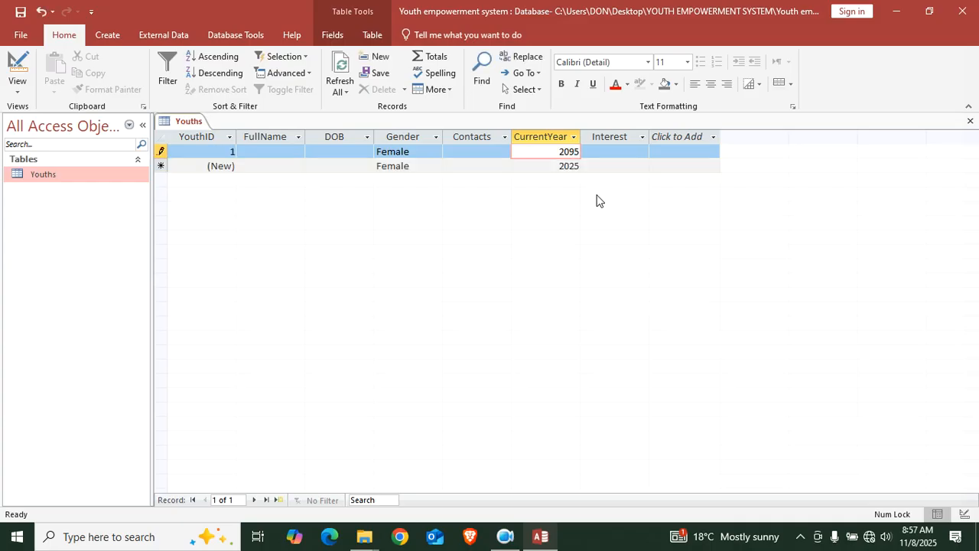
pyautogui.click(625, 169)
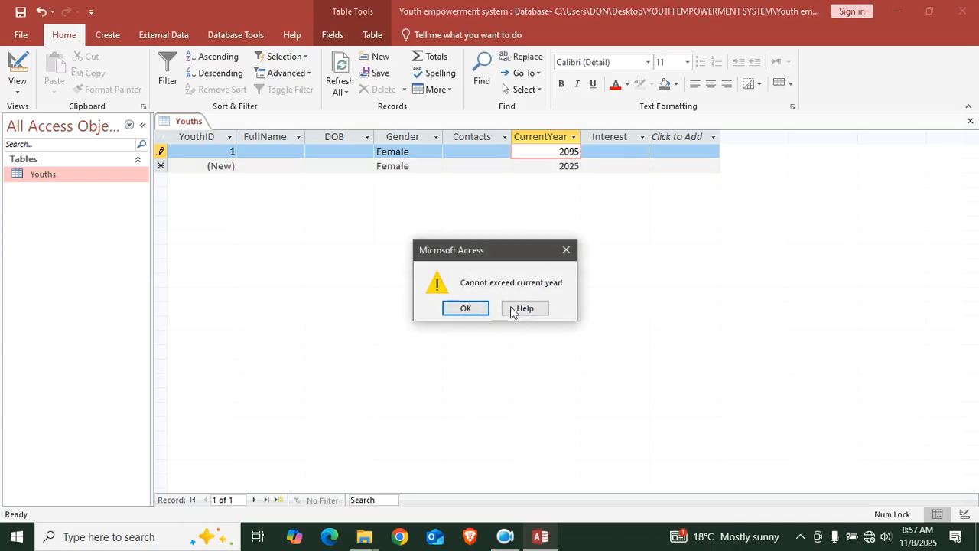
pyautogui.click(468, 308)
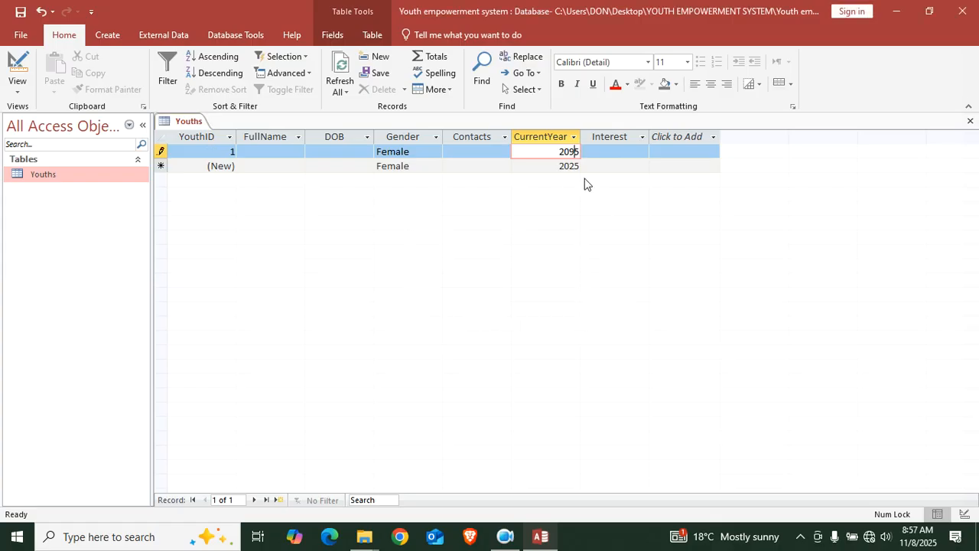
pyautogui.press('Escape')
pyautogui.press('Escape')
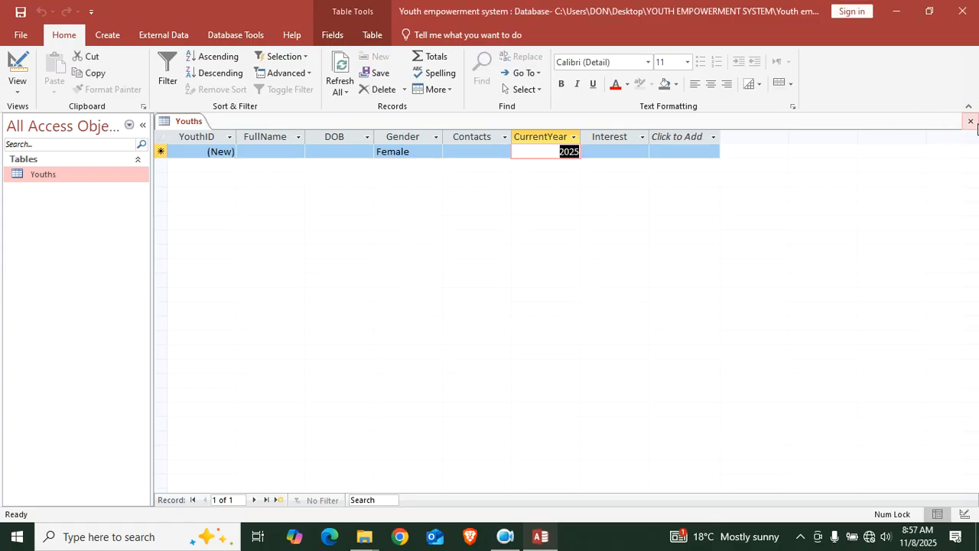
pyautogui.click(970, 121)
# Start a new table in Design view with fields CertificateID and EnrollmentID
pyautogui.click(119, 39)
pyautogui.click(100, 76)
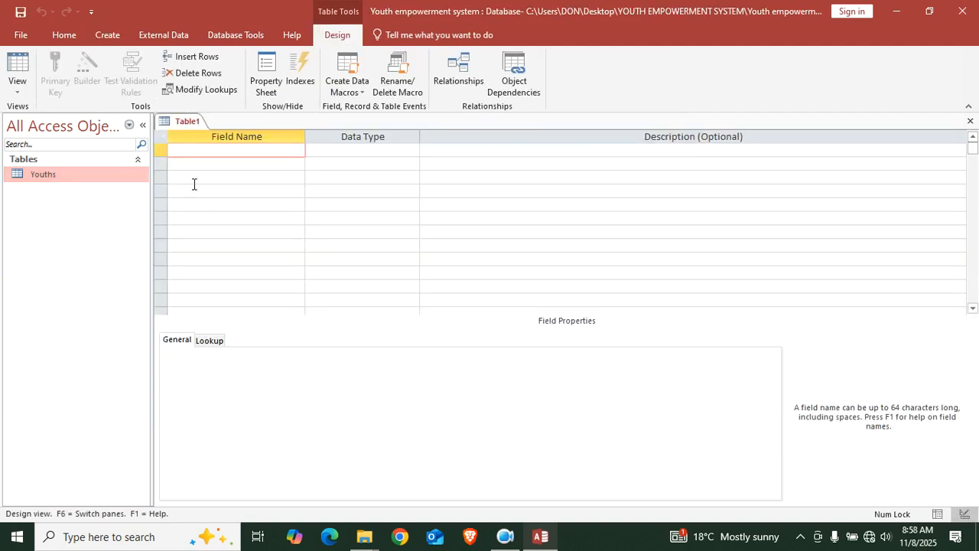
pyautogui.write('Certificate')
pyautogui.press('capslock')
pyautogui.write('ID')
pyautogui.press('Down')
pyautogui.write('E')
pyautogui.press('capslock')
pyautogui.write('nroll')
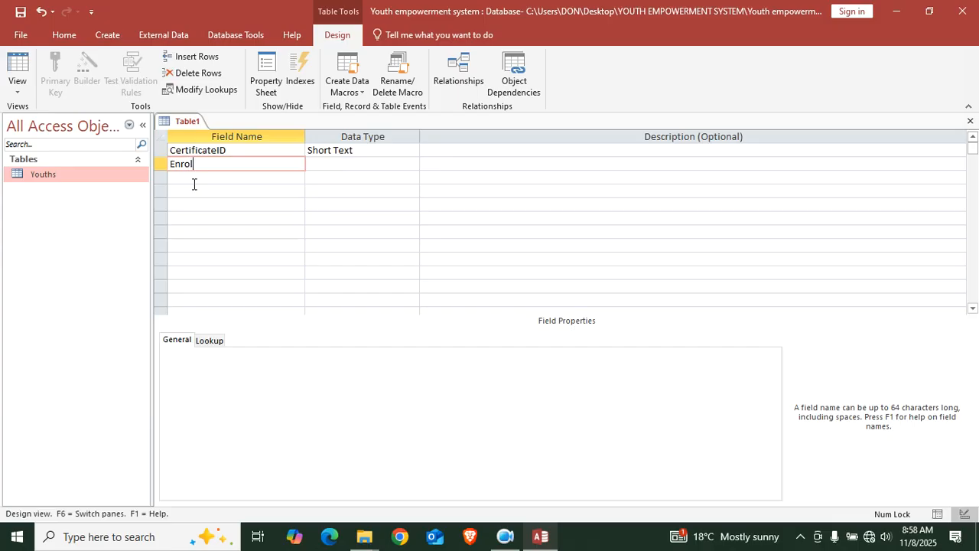
pyautogui.write('ment')
pyautogui.press('capslock')
pyautogui.write('ID')
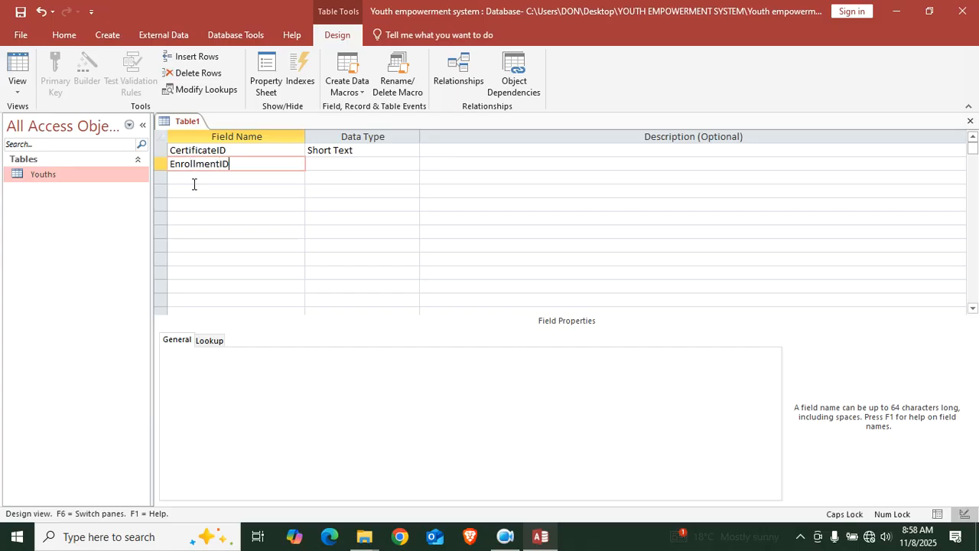
pyautogui.click(194, 180)
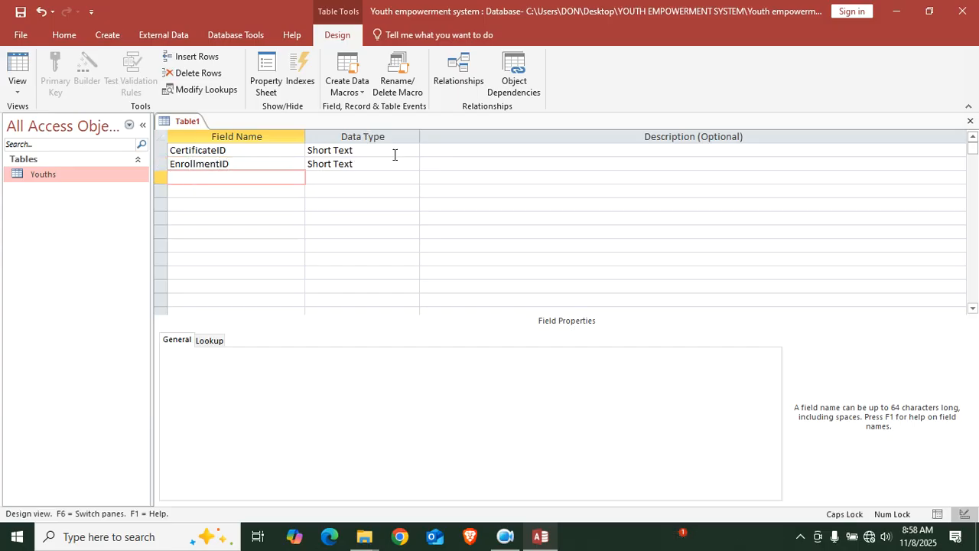
# Make EnrollmentID a Number field and CertificateID an AutoNumber primary key
pyautogui.click(402, 163)
pyautogui.write('Number')
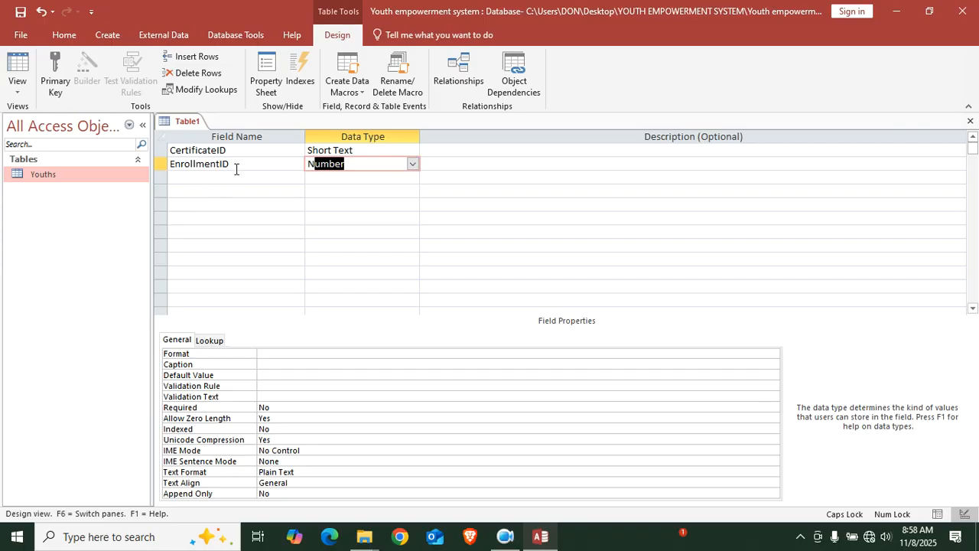
pyautogui.click(337, 149)
pyautogui.write('A')
pyautogui.rightClick(367, 146)
pyautogui.click(379, 156)
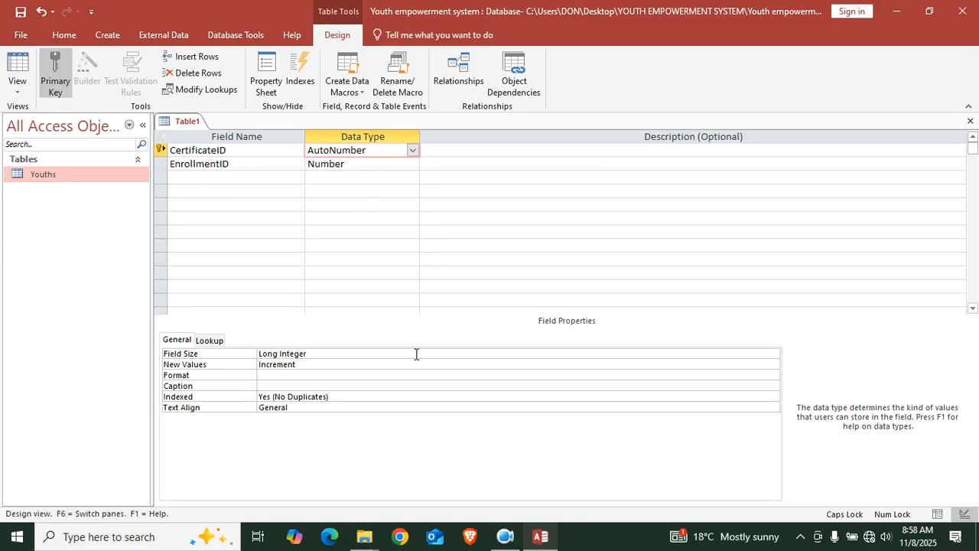
# Save the new table as Certificates
pyautogui.hotkey('ctrl', 's')
pyautogui.write('C')
pyautogui.press('capslock')
pyautogui.write('ertifi')
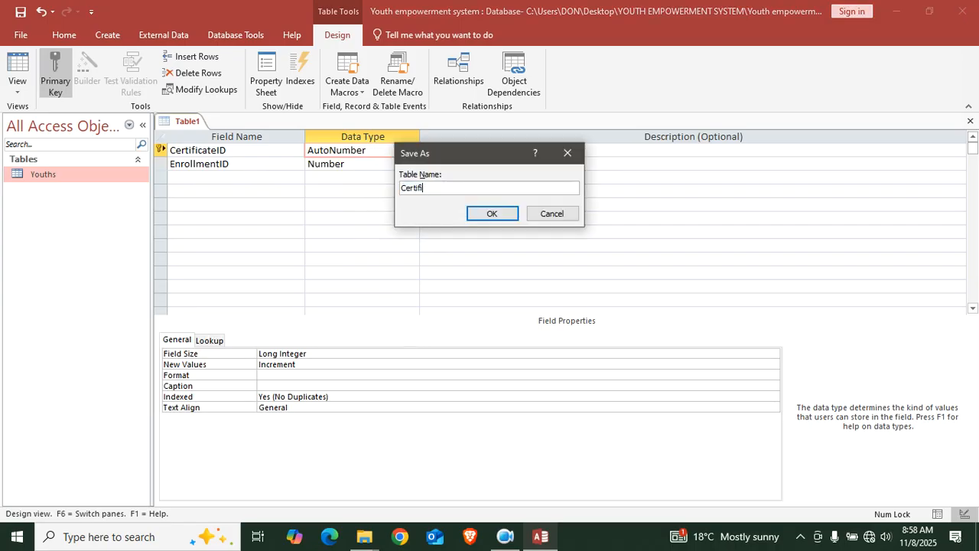
pyautogui.write('cayr')
pyautogui.press('BackSpace')
pyautogui.press('BackSpace')
pyautogui.write('trd')
pyautogui.press('BackSpace')
pyautogui.press('BackSpace')
pyautogui.write('es')
pyautogui.press('Return')
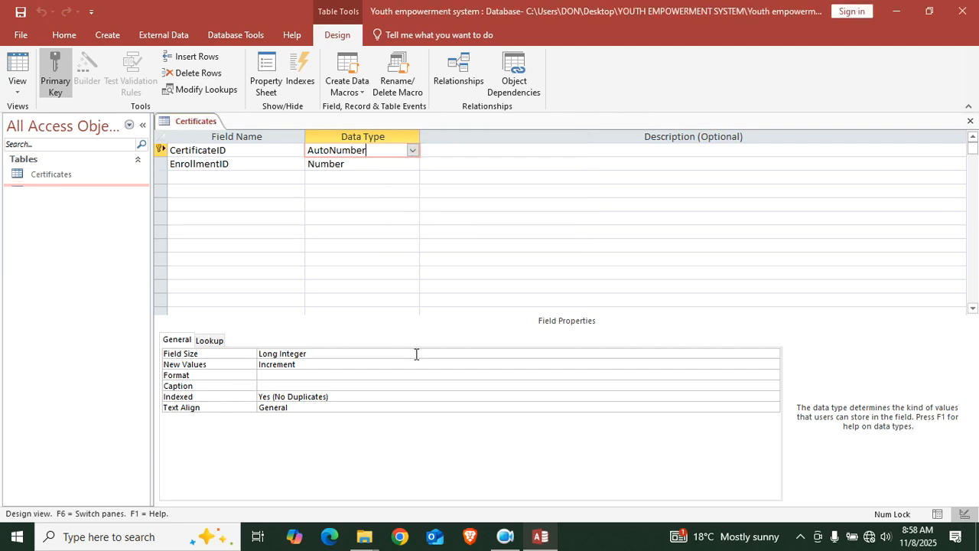
# Add Dateofissue as Date/Time and certificateno as Short Text, then close the design
pyautogui.click(223, 178)
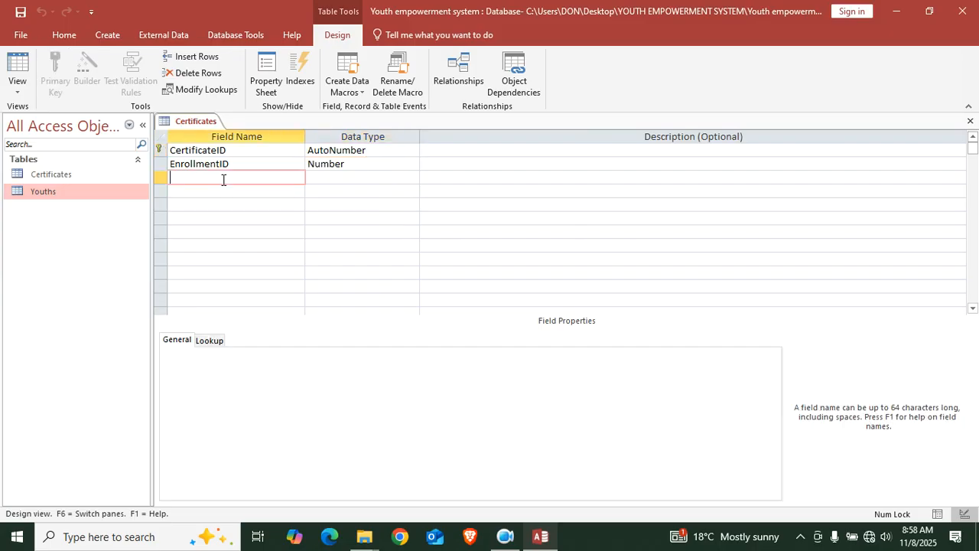
pyautogui.write('Dateofissue')
pyautogui.press('Tab')
pyautogui.write('d')
pyautogui.click(272, 187)
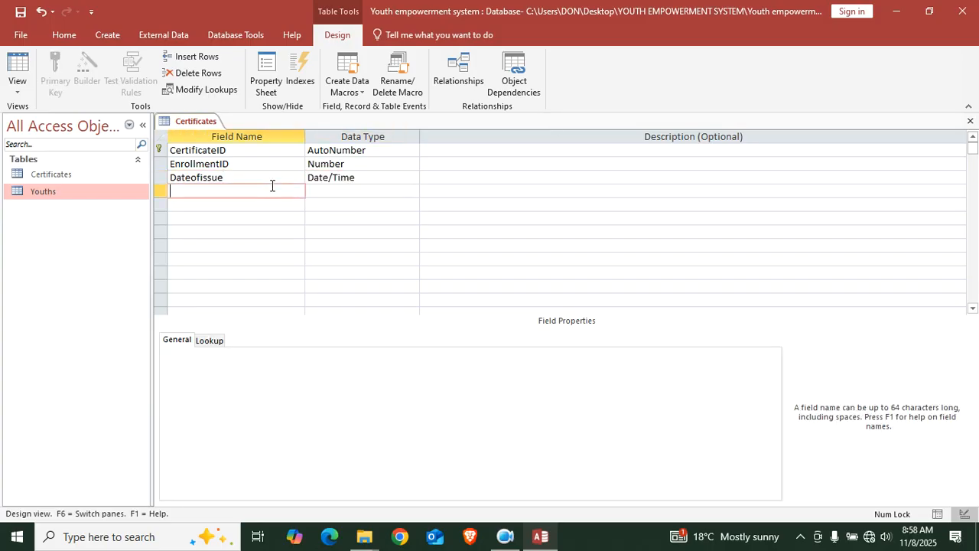
pyautogui.write('certificateno')
pyautogui.click(382, 200)
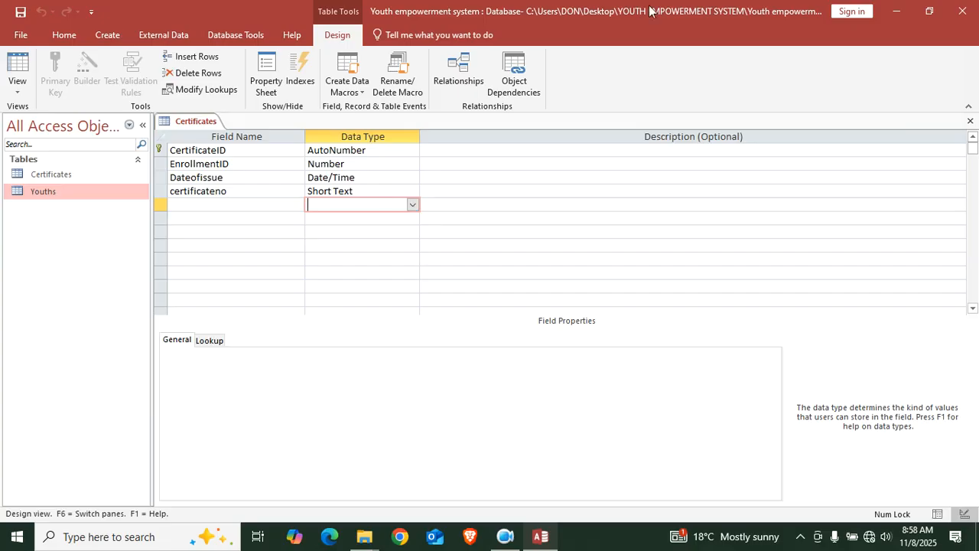
pyautogui.click(970, 120)
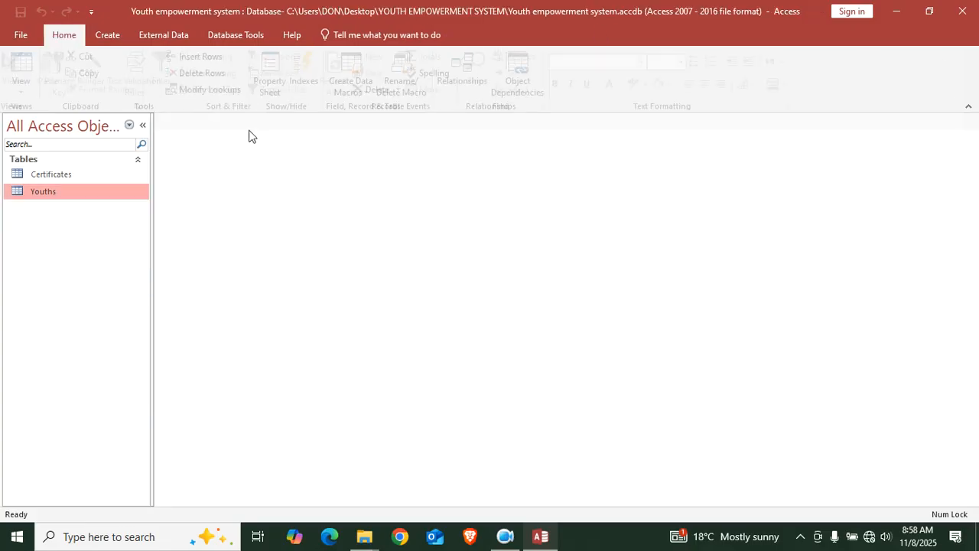
# Start a new table in Design view with EnrollmentID as an AutoNumber primary key
pyautogui.click(111, 35)
pyautogui.click(102, 80)
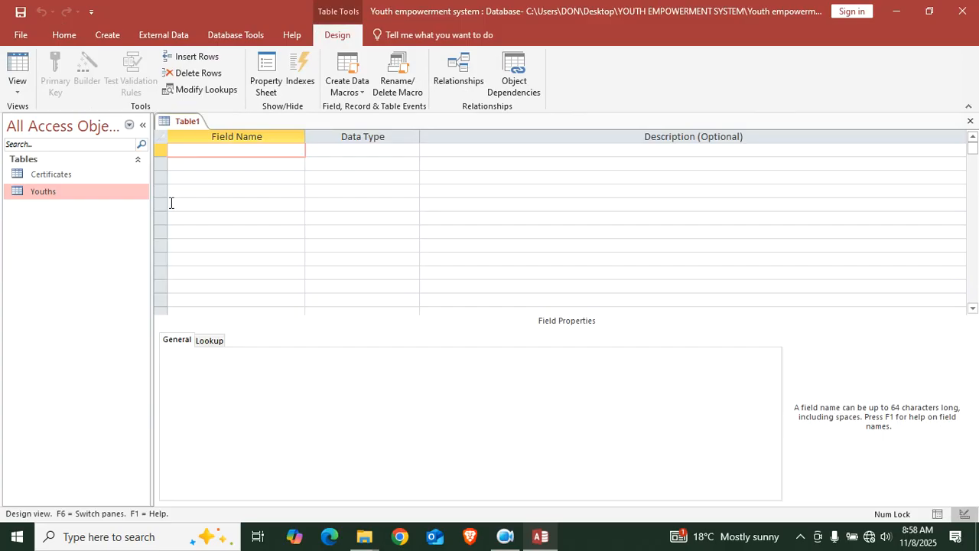
pyautogui.write('Enrollment')
pyautogui.press('capslock')
pyautogui.write('ID')
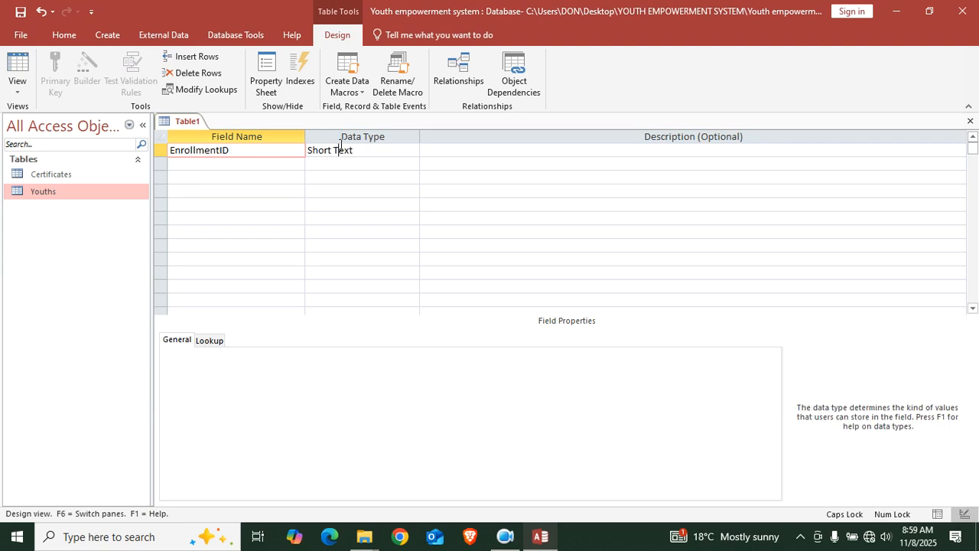
pyautogui.click(341, 146)
pyautogui.write('A')
pyautogui.click(263, 167)
pyautogui.rightClick(272, 153)
pyautogui.click(282, 159)
# Add a YouthID field with the Number data type
pyautogui.click(275, 167)
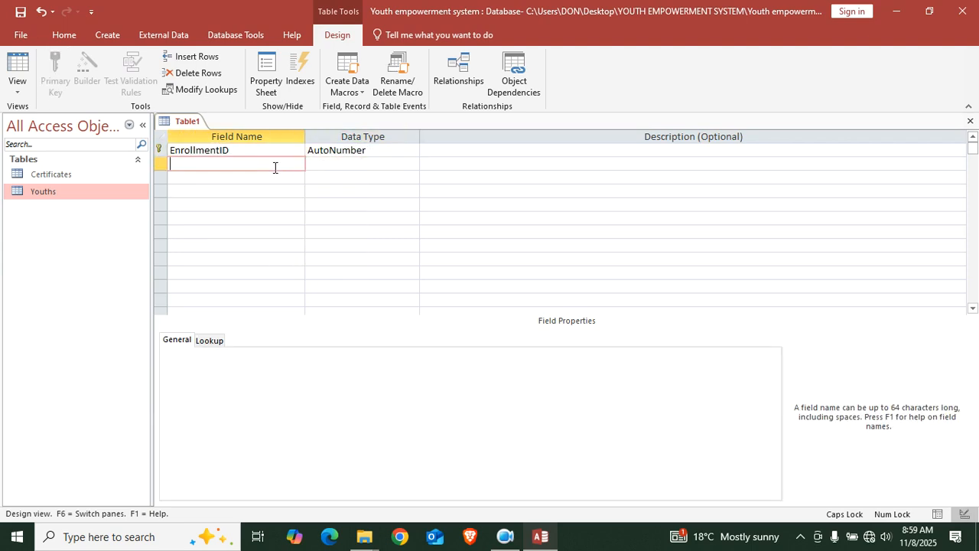
pyautogui.press('capslock')
pyautogui.write('y')
pyautogui.press('capslock')
pyautogui.write('OU')
pyautogui.press('BackSpace')
pyautogui.press('BackSpace')
pyautogui.press('BackSpace')
pyautogui.press('capslock')
pyautogui.write('y')
pyautogui.press('capslock')
pyautogui.press('capslock')
pyautogui.write('y')
pyautogui.press('capslock')
pyautogui.press('Num_Lock')
pyautogui.press('BackSpace')
pyautogui.press('capslock')
pyautogui.write('y')
pyautogui.press('capslock')
pyautogui.write('OUTH')
pyautogui.press('BackSpace')
pyautogui.press('BackSpace')
pyautogui.press('BackSpace')
pyautogui.press('BackSpace')
pyautogui.press('BackSpace')
pyautogui.write('Y')
pyautogui.press('capslock')
pyautogui.write('outh')
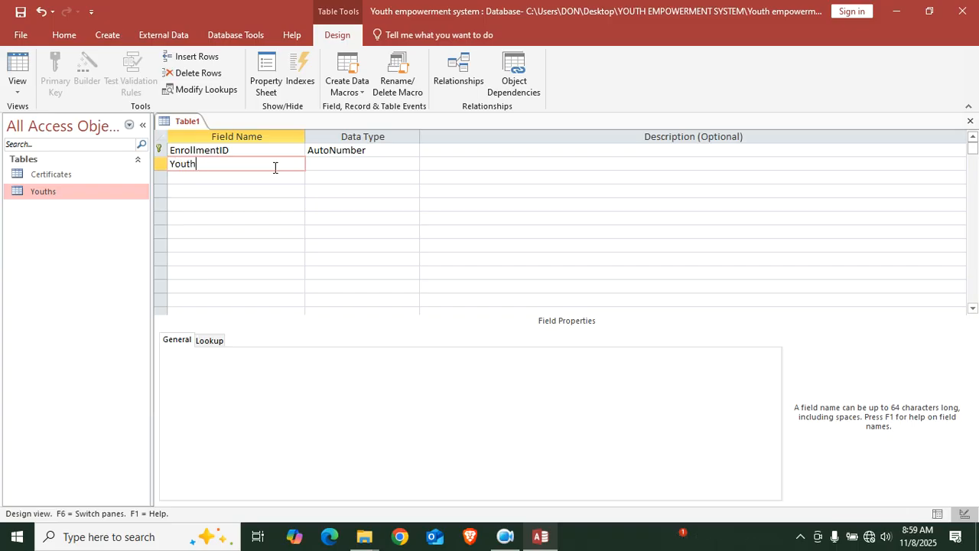
pyautogui.press('capslock')
pyautogui.write('ID')
pyautogui.press('Tab')
pyautogui.write('N')
pyautogui.click(258, 182)
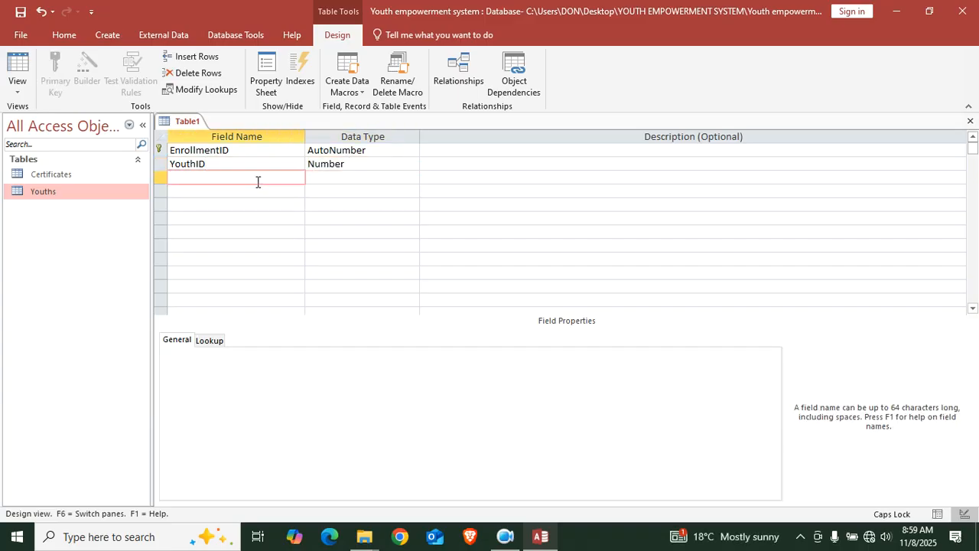
# Add a ProgrammeID field with the Number data type
pyautogui.write('pROG')
pyautogui.press('BackSpace')
pyautogui.press('BackSpace')
pyautogui.press('BackSpace')
pyautogui.press('BackSpace')
pyautogui.write('P')
pyautogui.press('capslock')
pyautogui.write('rogramm')
pyautogui.press('capslock')
pyautogui.write('ID')
pyautogui.click(214, 177)
pyautogui.write('E')
pyautogui.press('BackSpace')
pyautogui.press('capslock')
pyautogui.write('e')
pyautogui.click(384, 173)
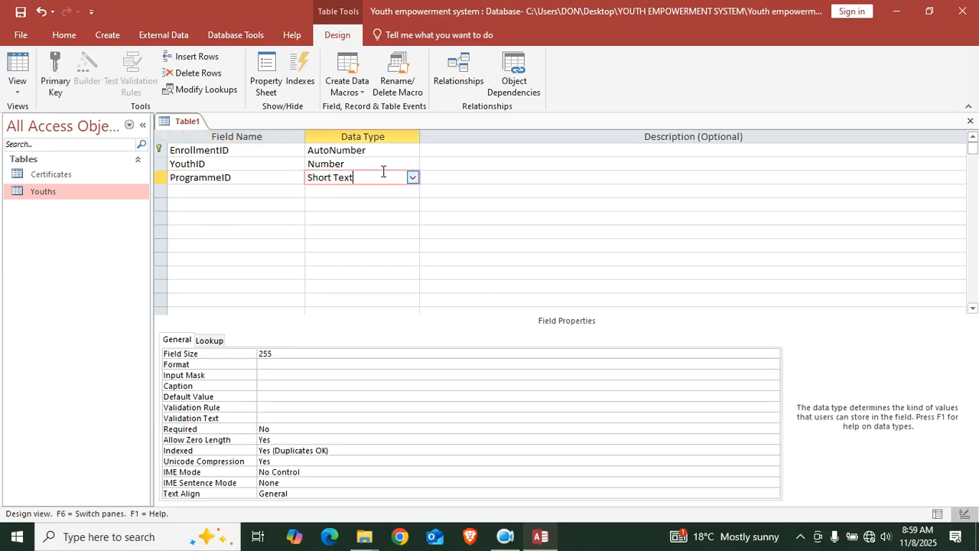
pyautogui.doubleClick(383, 173)
pyautogui.doubleClick(383, 173)
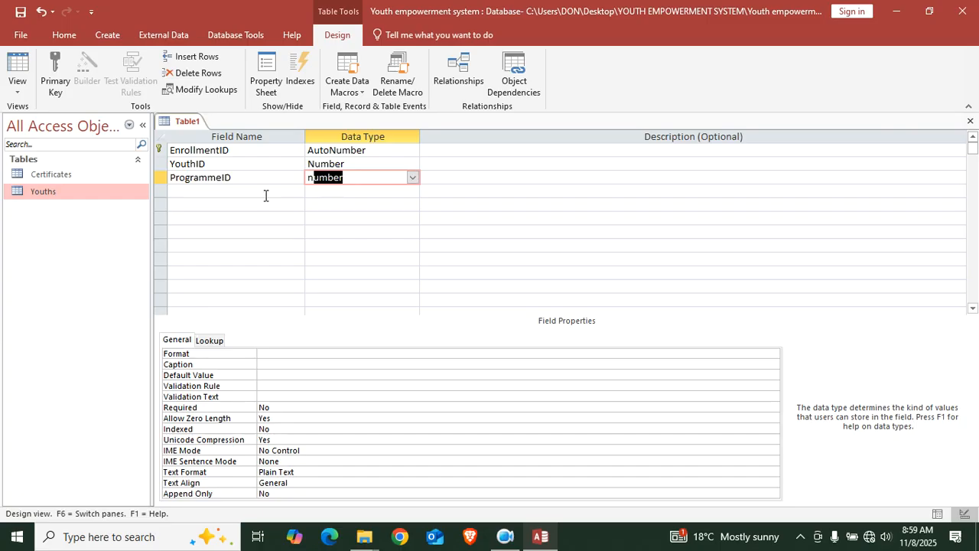
pyautogui.click(215, 192)
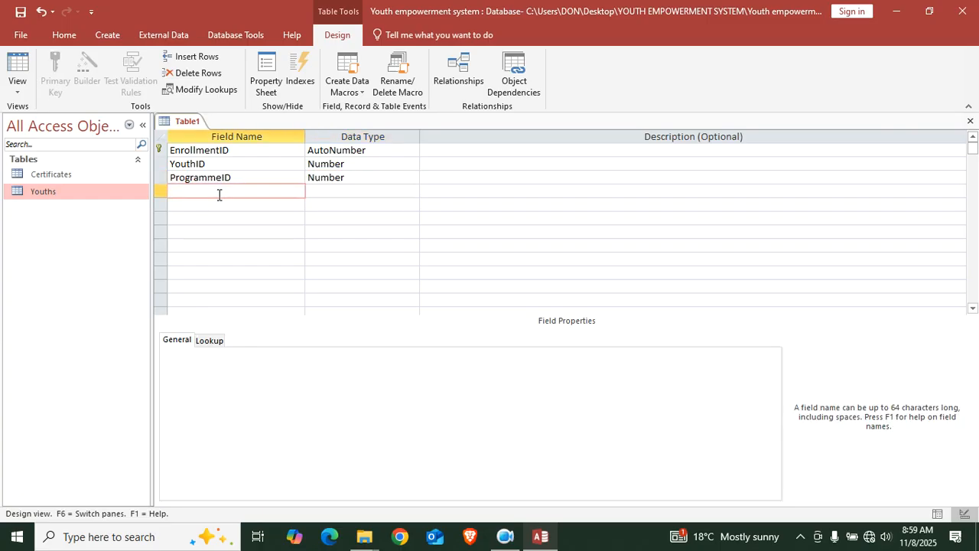
# Add a DateEnrolled field with the Date/Time data type
pyautogui.write('DateEnrolled')
pyautogui.click(341, 190)
pyautogui.write('date/Time')
pyautogui.click(215, 210)
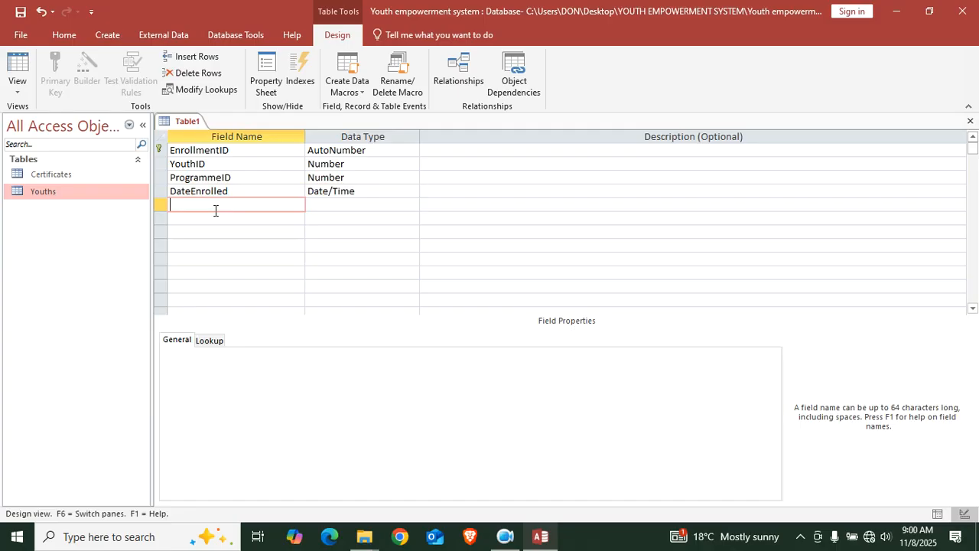
# Add a Status field and choose Lookup Wizard as its data type
pyautogui.write('Status')
pyautogui.click(317, 204)
pyautogui.click(411, 215)
pyautogui.click(410, 215)
pyautogui.click(388, 205)
pyautogui.click(412, 204)
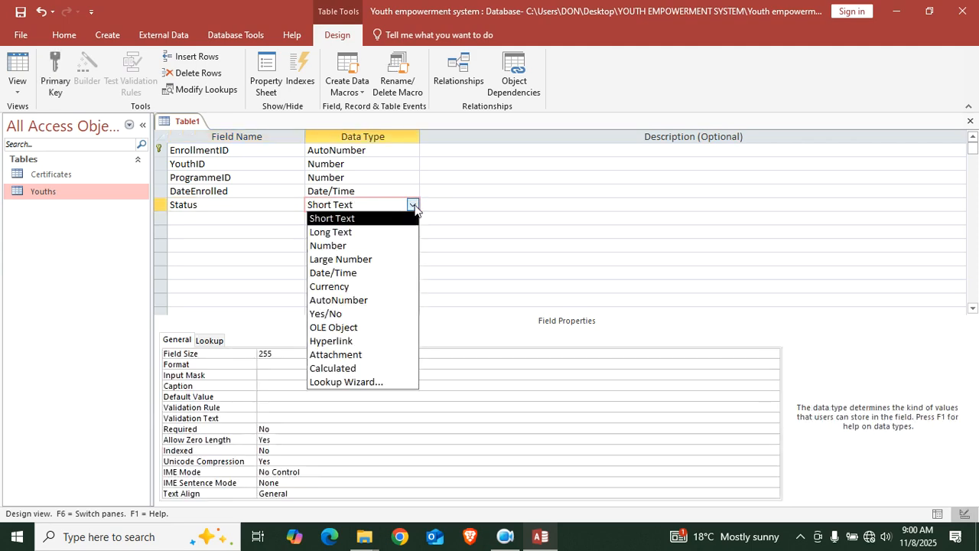
pyautogui.click(358, 382)
# Type the Status lookup values Ongoing, Complete, Deferred and Ujknow and finish the wizard
pyautogui.click(459, 195)
pyautogui.click(566, 320)
pyautogui.click(363, 209)
pyautogui.press('capslock')
pyautogui.write('O')
pyautogui.press('capslock')
pyautogui.write('ngoing')
pyautogui.press('Down')
pyautogui.write('Completed')
pyautogui.press('Down')
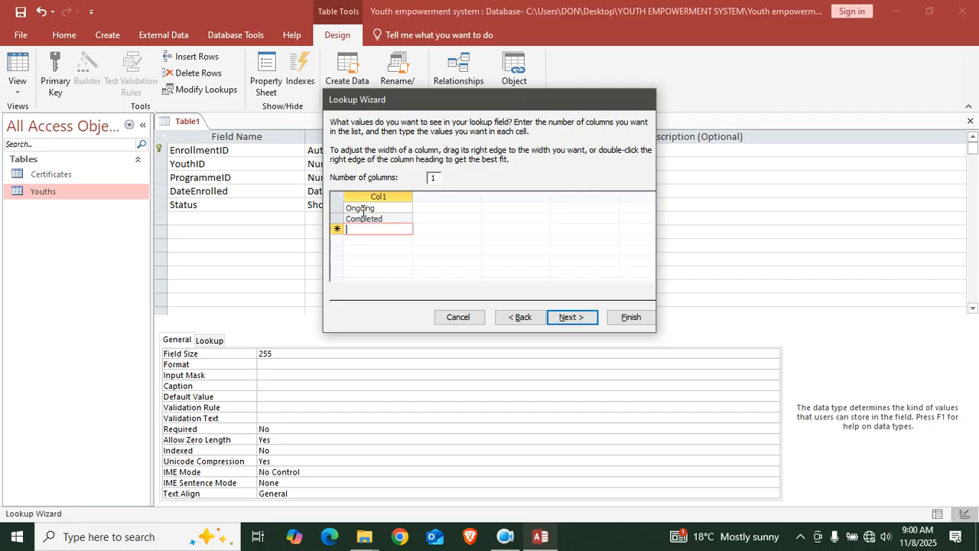
pyautogui.write('Deferrdd')
pyautogui.press('BackSpace')
pyautogui.press('BackSpace')
pyautogui.write('ed')
pyautogui.press('Return')
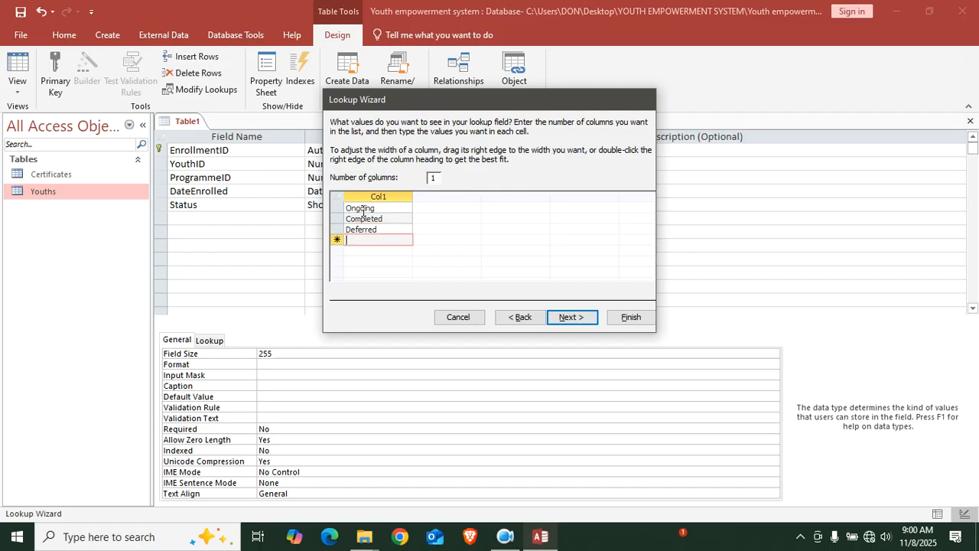
pyautogui.write('Uj')
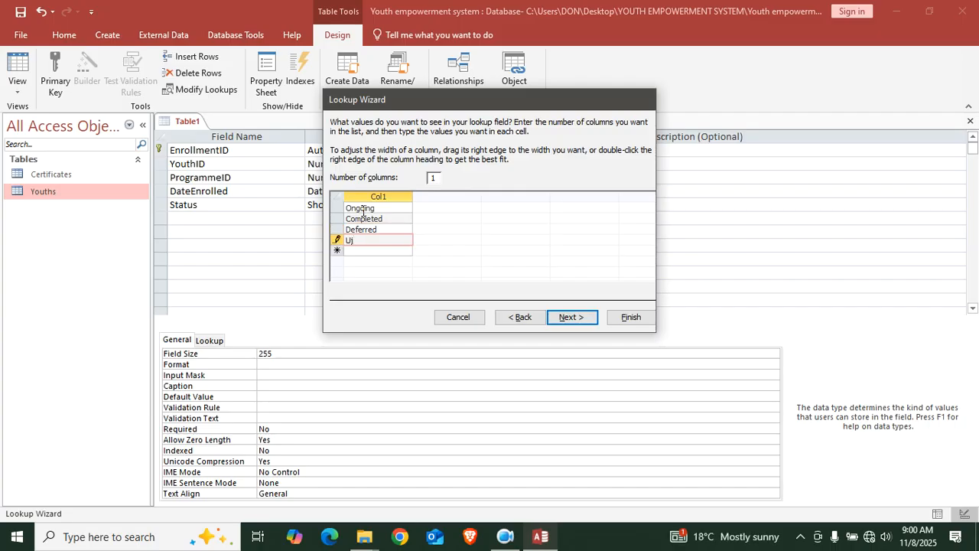
pyautogui.write('known')
pyautogui.click(629, 316)
pyautogui.click(197, 217)
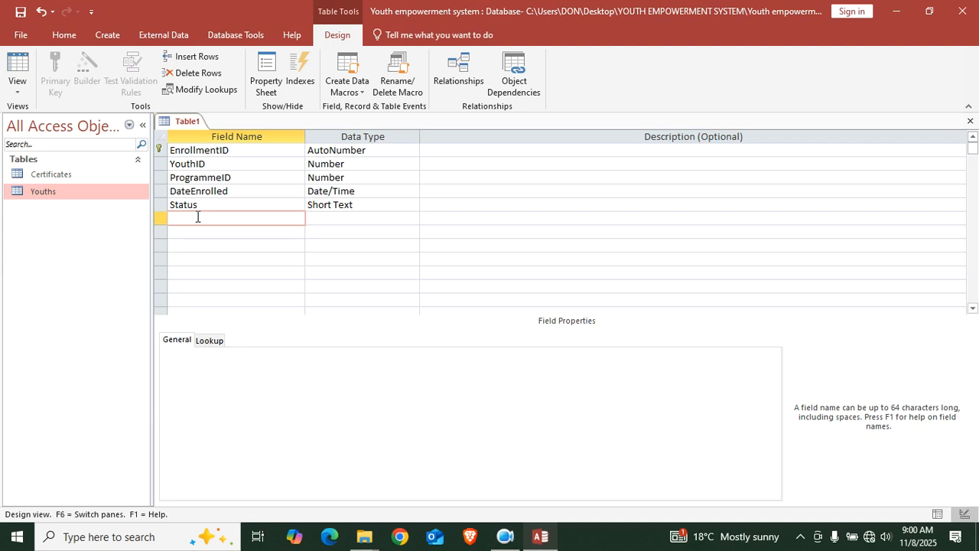
# Save the table as Enrollment and close its design
pyautogui.hotkey('ctrl', 's')
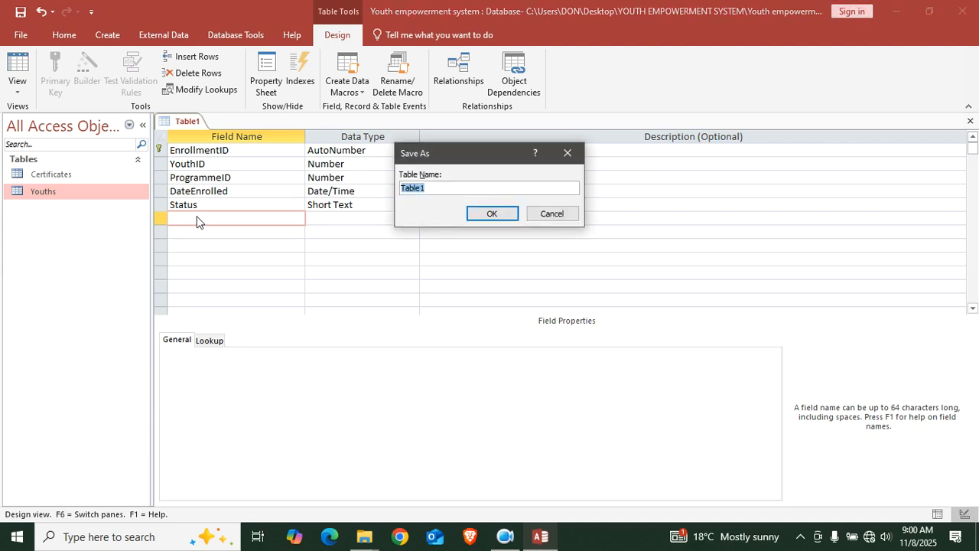
pyautogui.write('Enrollmen')
pyautogui.press('Return')
pyautogui.click(971, 121)
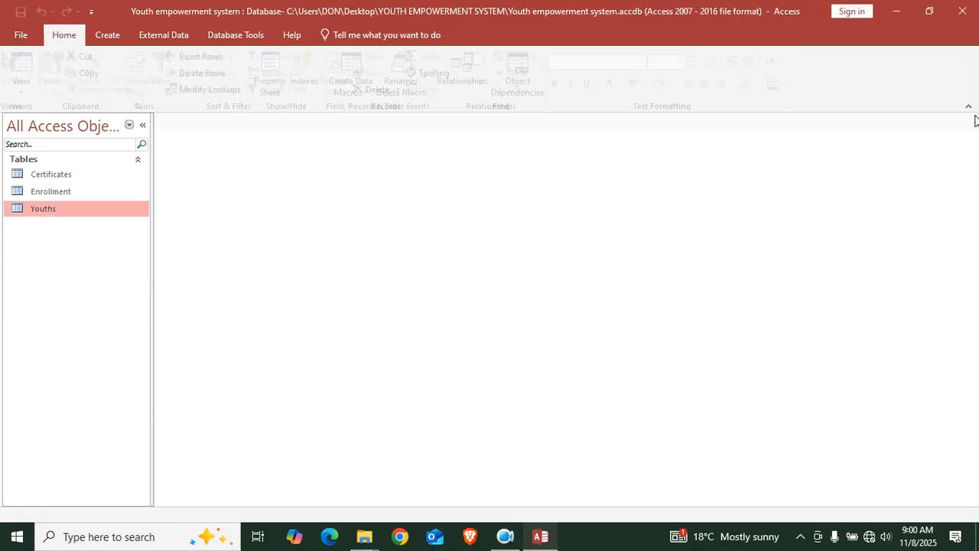
# Start a new table design with MentorID as an AutoNumber primary key
pyautogui.click(107, 34)
pyautogui.click(101, 65)
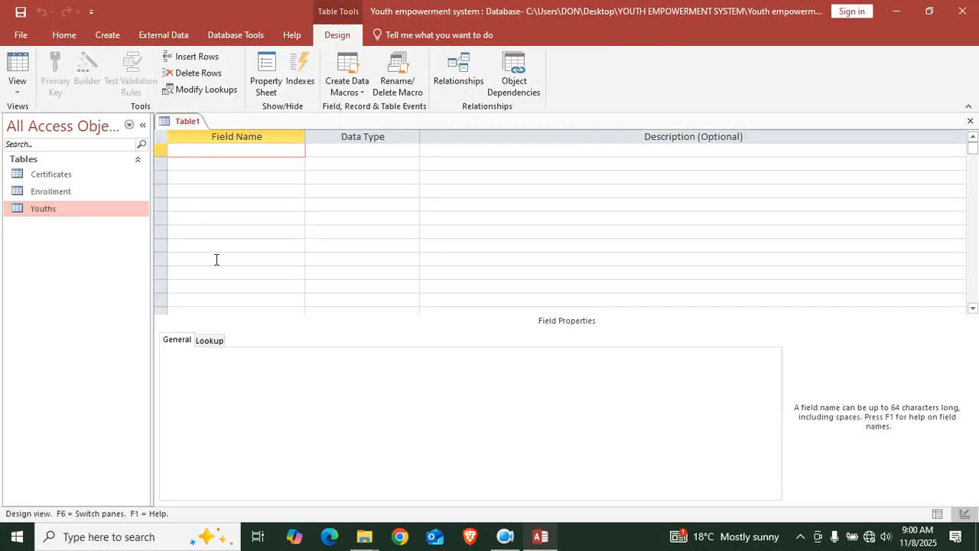
pyautogui.write('Mentor')
pyautogui.press('capslock')
pyautogui.write('ID')
pyautogui.press('capslock')
pyautogui.click(346, 150)
pyautogui.write('a')
pyautogui.rightClick(346, 150)
pyautogui.click(383, 158)
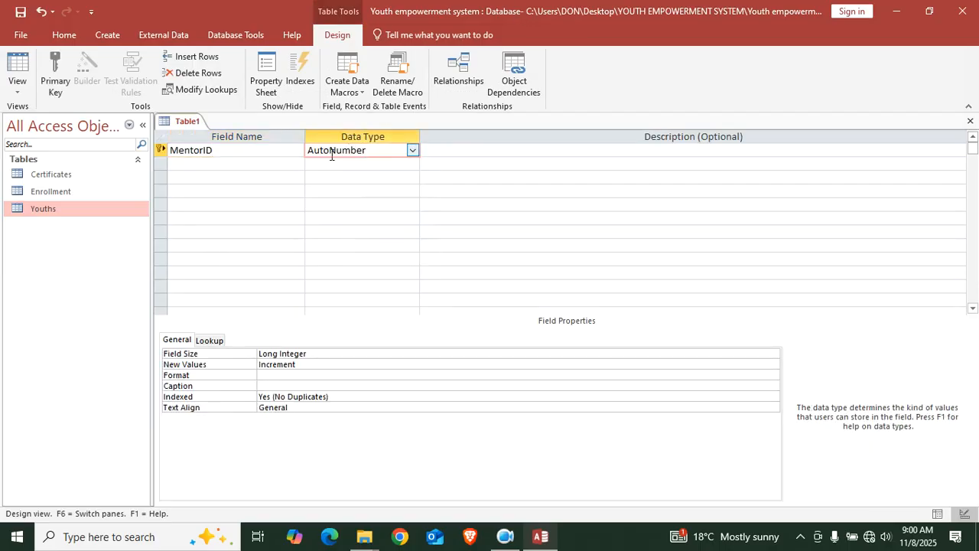
# Add MentorName, Expertise and Contacts as Short Text fields
pyautogui.click(271, 161)
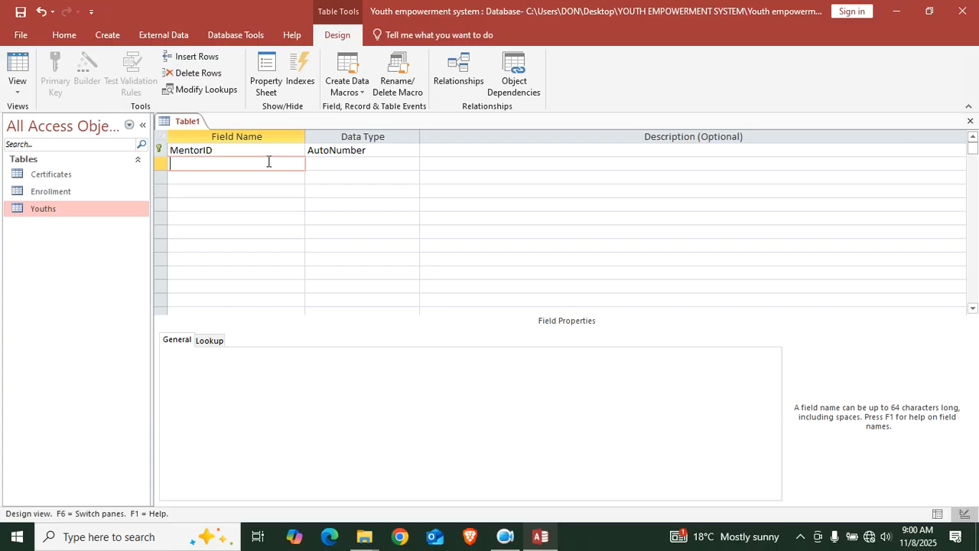
pyautogui.write('MentorName')
pyautogui.press('Down')
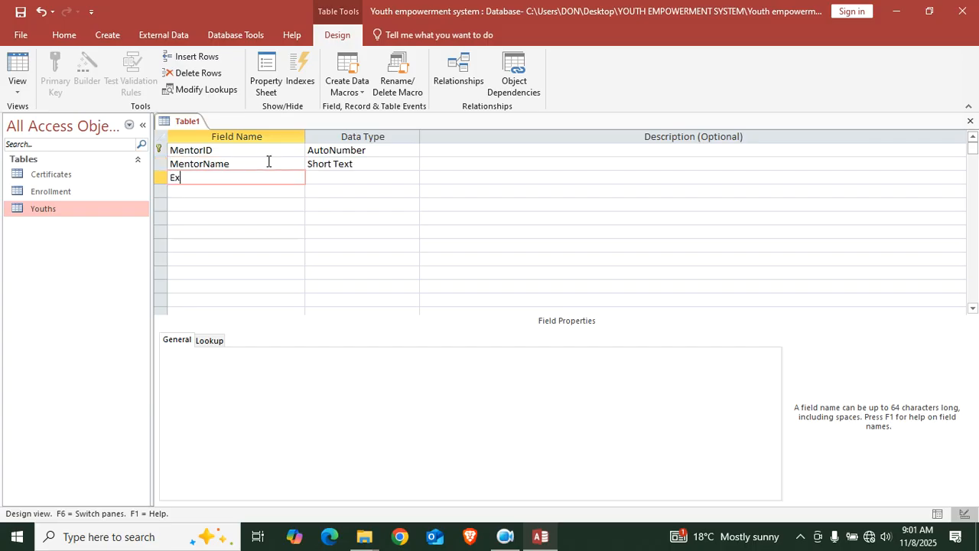
pyautogui.write('Expertise')
pyautogui.press('Down')
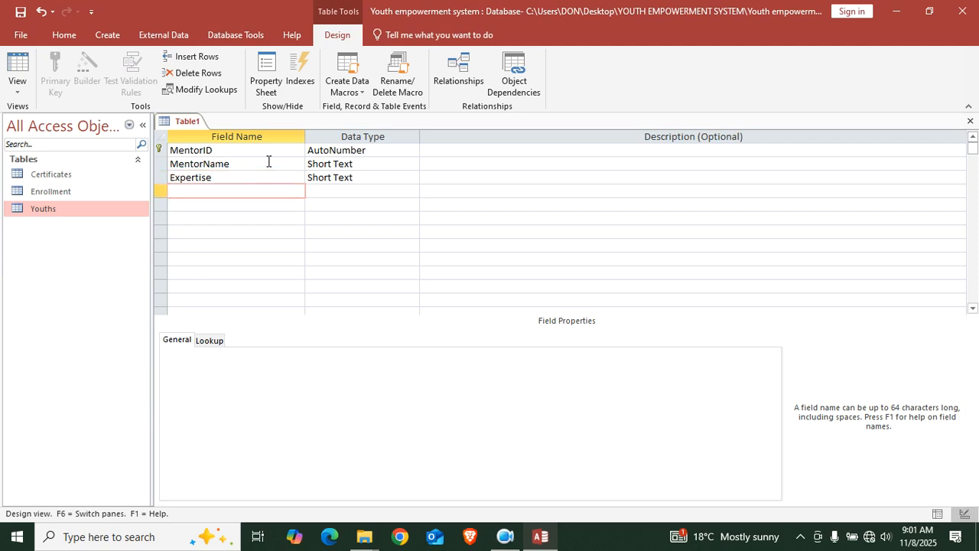
pyautogui.write('Contact')
# Save the table as MENTOR and close its design tab
pyautogui.hotkey('ctrl', 's')
pyautogui.press('capslock')
pyautogui.write('MENTOR')
pyautogui.press('Return')
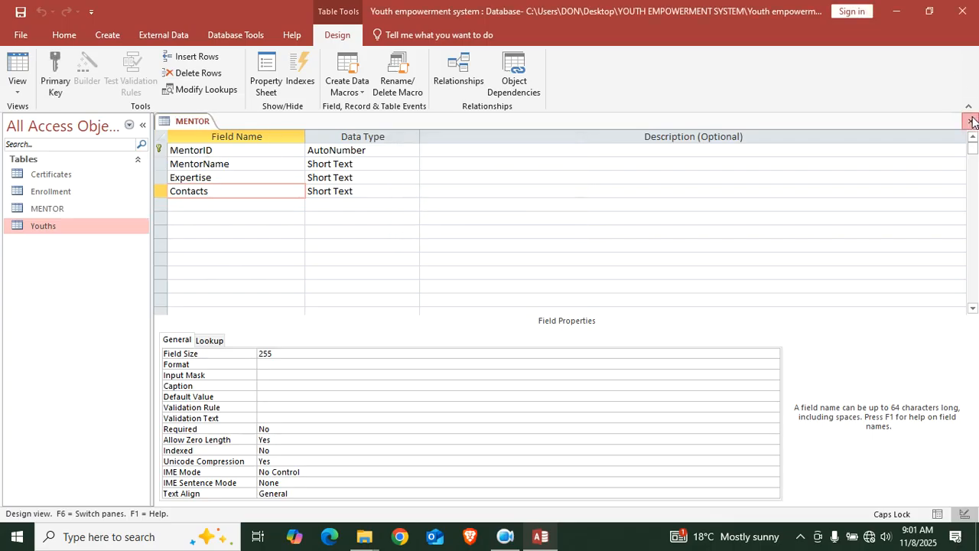
pyautogui.click(970, 121)
pyautogui.click(107, 34)
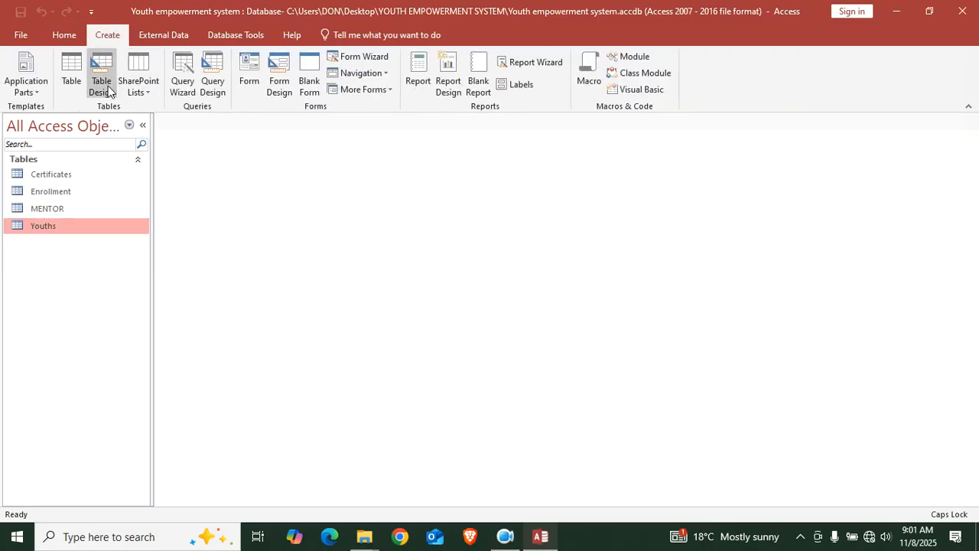
# Start a new table design with ProgrammeID as an AutoNumber primary key
pyautogui.click(100, 77)
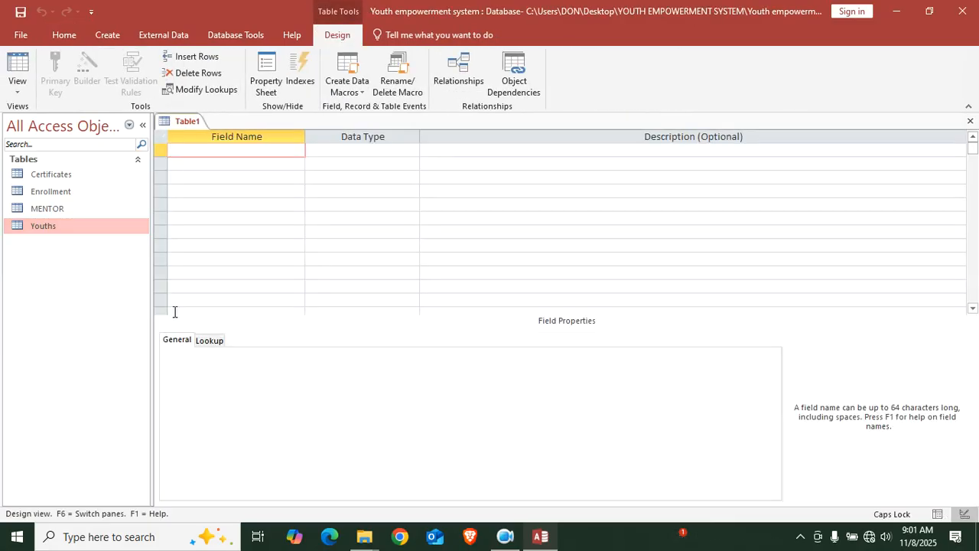
pyautogui.write('Progra')
pyautogui.press('capslock')
pyautogui.write('MM')
pyautogui.press('BackSpace')
pyautogui.press('BackSpace')
pyautogui.press('capslock')
pyautogui.write(',')
pyautogui.press('BackSpace')
pyautogui.write('mme')
pyautogui.press('capslock')
pyautogui.write('ID')
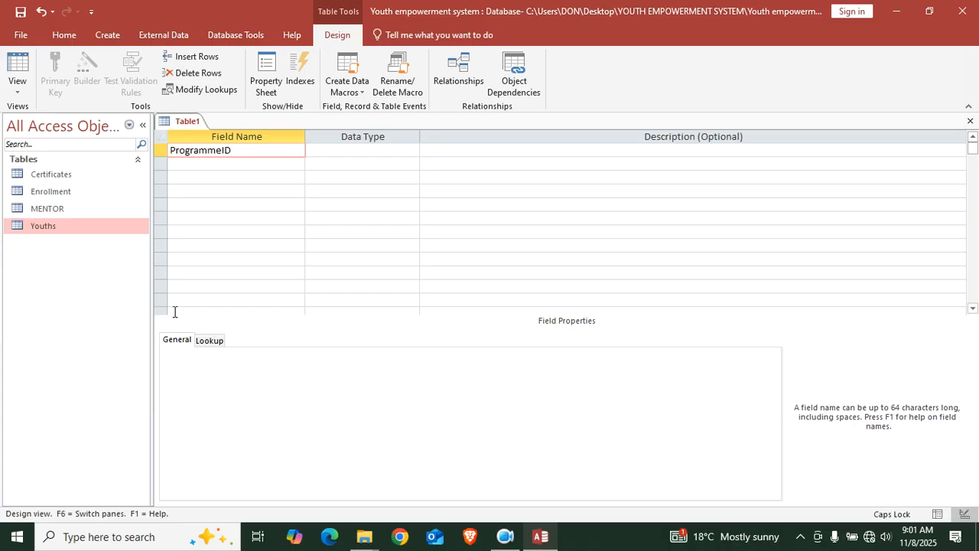
pyautogui.click(335, 158)
pyautogui.write('AutoNumber')
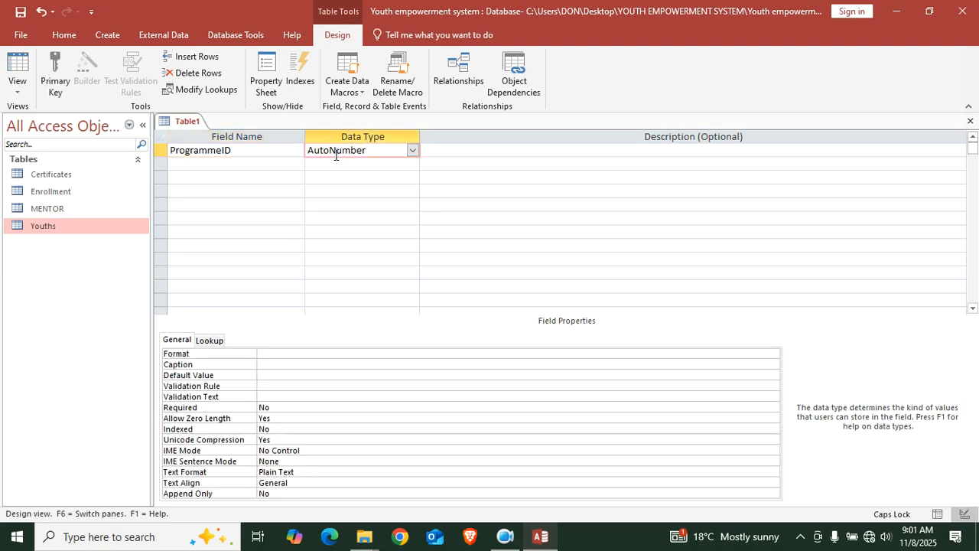
pyautogui.rightClick(335, 156)
pyautogui.click(360, 164)
# Add Programme and Category as Short Text fields
pyautogui.click(247, 166)
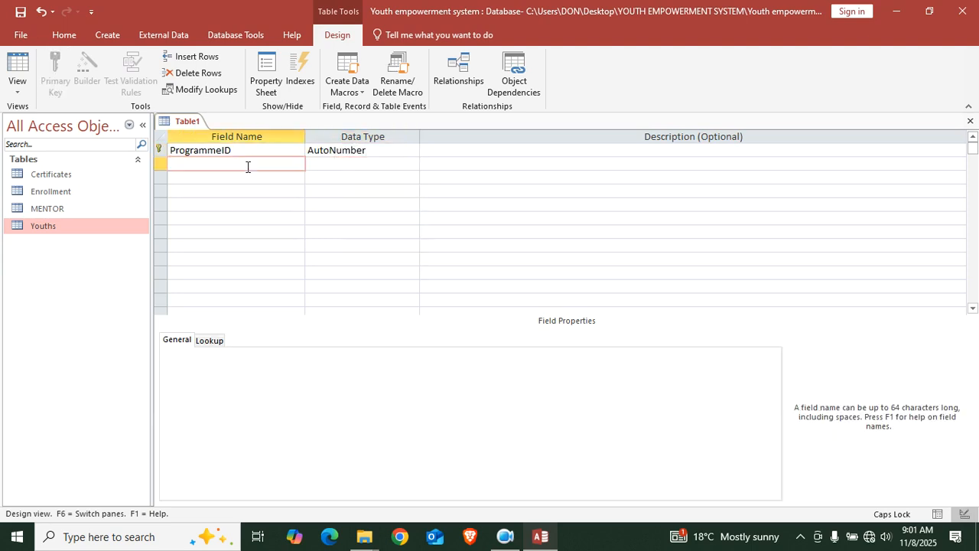
pyautogui.write('pR')
pyautogui.press('BackSpace')
pyautogui.press('capslock')
pyautogui.press('capslock')
pyautogui.press('capslock')
pyautogui.write('rogramme')
pyautogui.press('capslock')
pyautogui.press('Down')
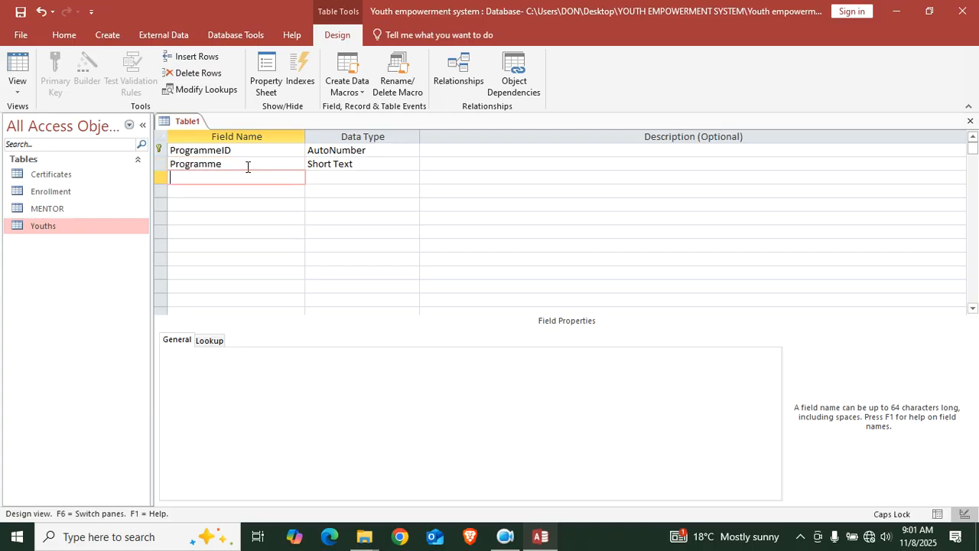
pyautogui.write('cA')
pyautogui.press('BackSpace')
pyautogui.press('BackSpace')
pyautogui.write('C')
pyautogui.press('capslock')
pyautogui.write('ae')
pyautogui.write('egory')
pyautogui.press('Down')
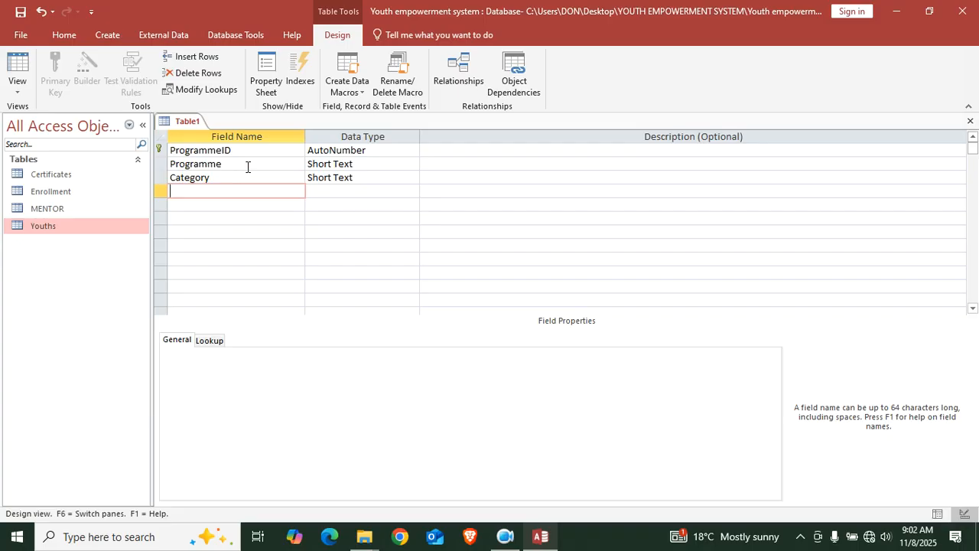
# Add StartDate and EndDate fields with the Date/Time data type
pyautogui.write('StartDa')
pyautogui.press('Down')
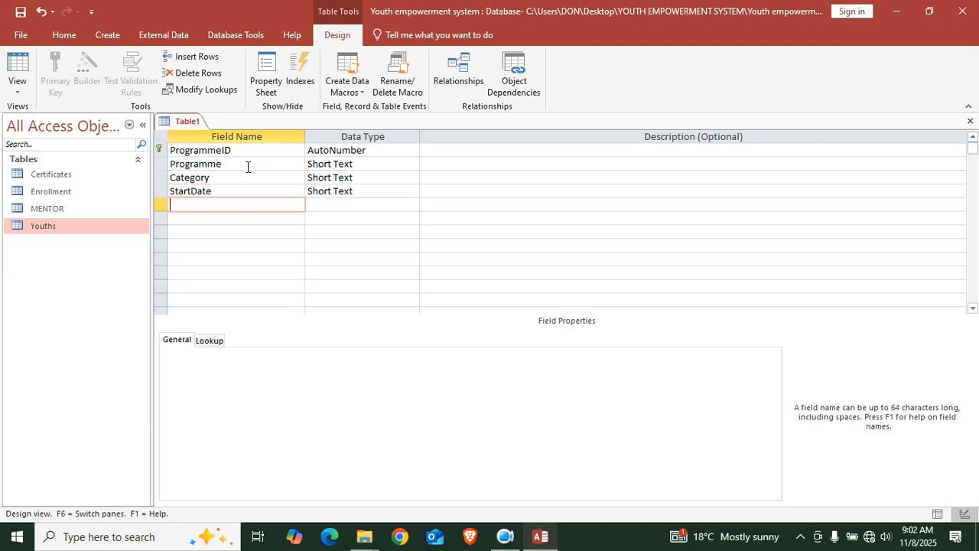
pyautogui.write('EndDate')
pyautogui.doubleClick(383, 189)
pyautogui.write('date/Time')
pyautogui.doubleClick(365, 205)
pyautogui.write('d')
# Add a MentorID field of type Number and save the design
pyautogui.click(260, 218)
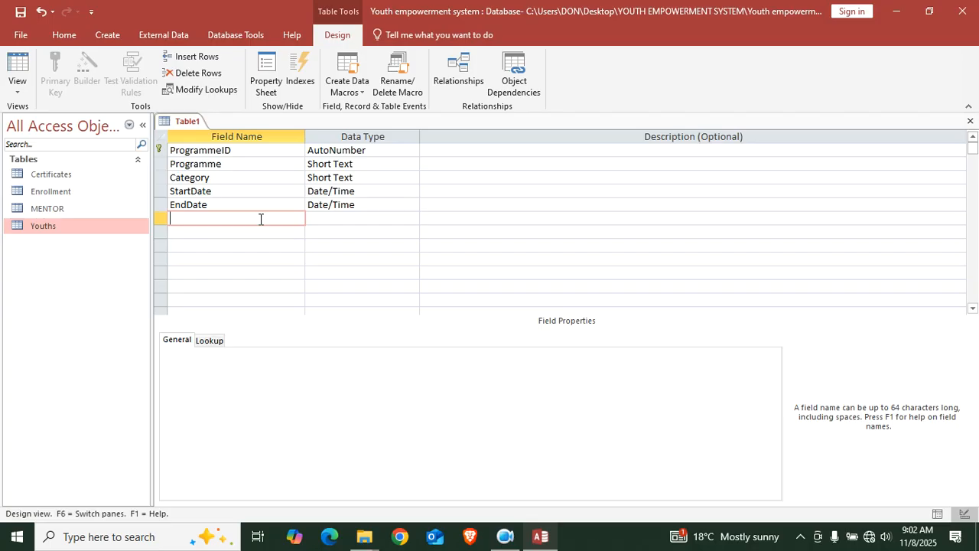
pyautogui.write('Mentor')
pyautogui.press('capslock')
pyautogui.write('ID')
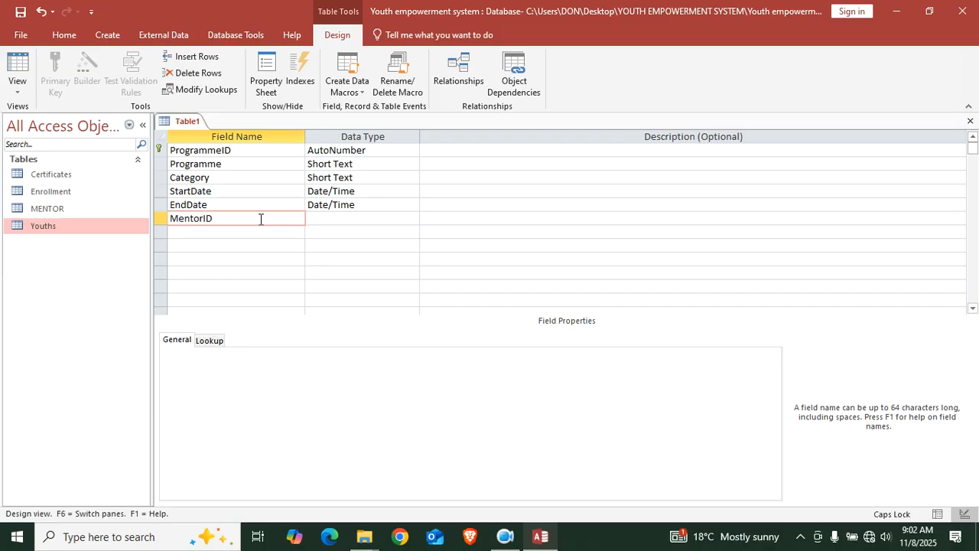
pyautogui.click(313, 218)
pyautogui.write('Number')
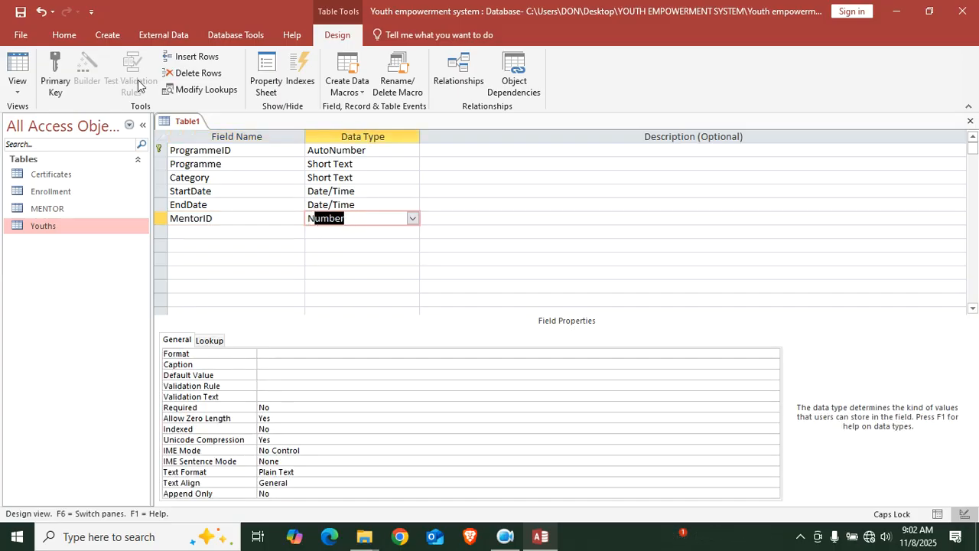
pyautogui.click(20, 12)
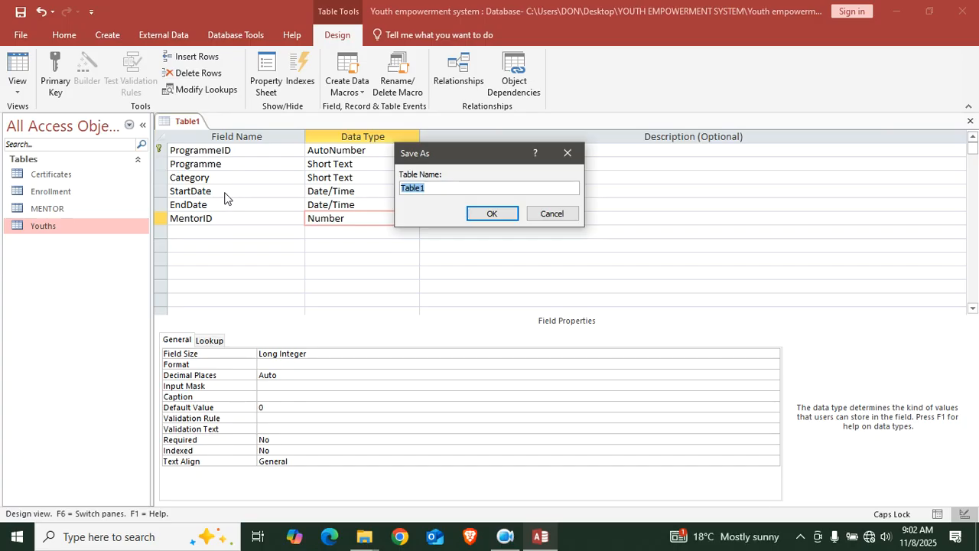
# Name the table 'Programmes', confirm, and close its design view
pyautogui.write('P')
pyautogui.press('capslock')
pyautogui.write('rogramme')
pyautogui.press('Return')
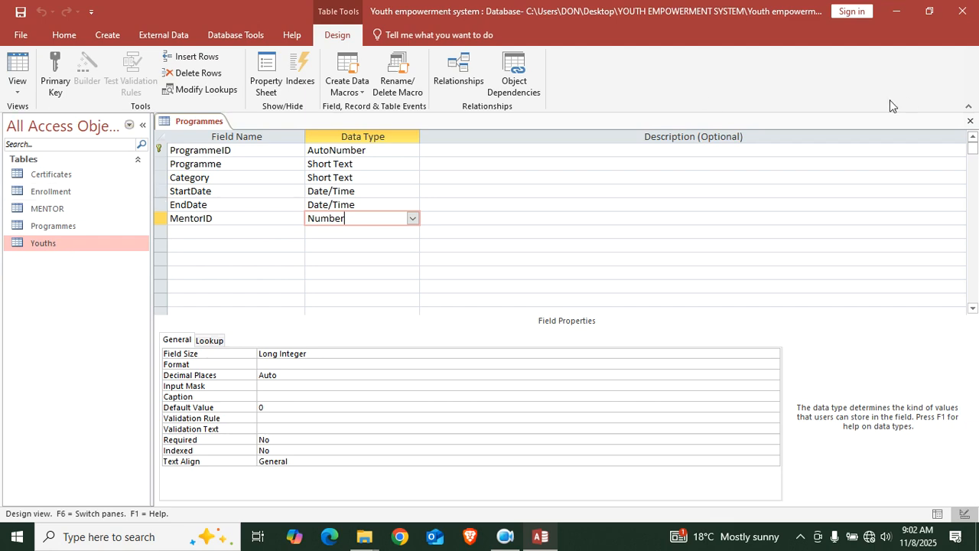
pyautogui.click(973, 124)
pyautogui.click(225, 38)
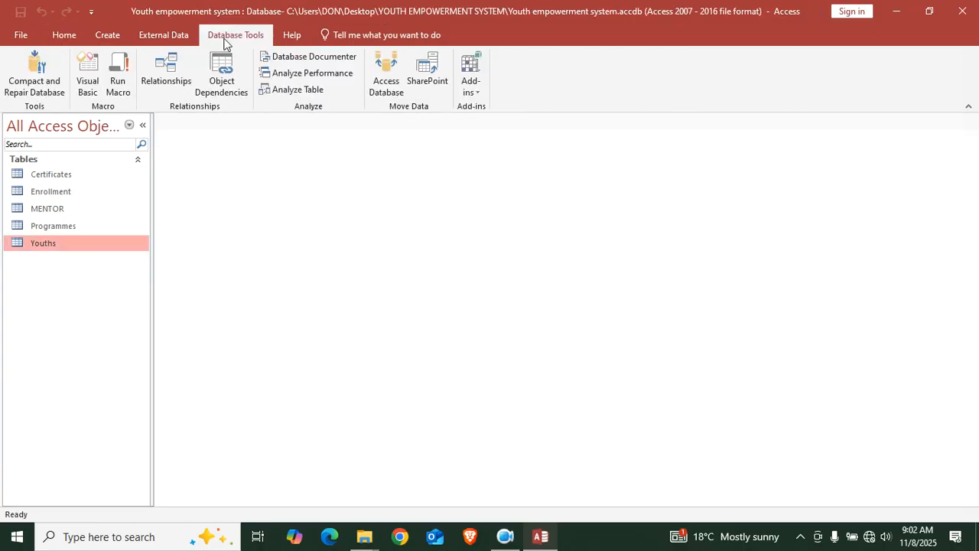
# Add Certificates, Enrollment, MENTOR, Programmes and Youths to Relationships, enlarge Youths, and link EnrollmentID
pyautogui.click(168, 74)
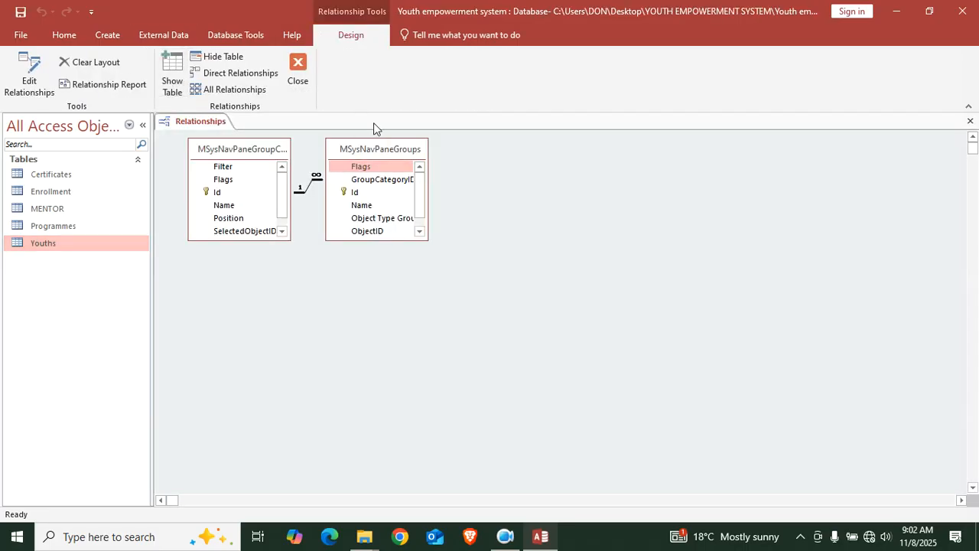
pyautogui.press('Delete')
pyautogui.press('Delete')
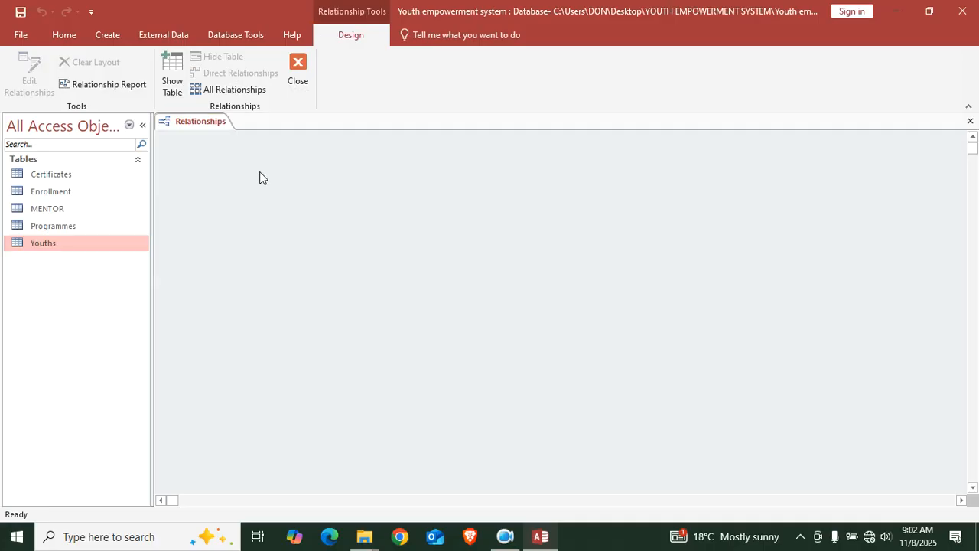
pyautogui.click(172, 86)
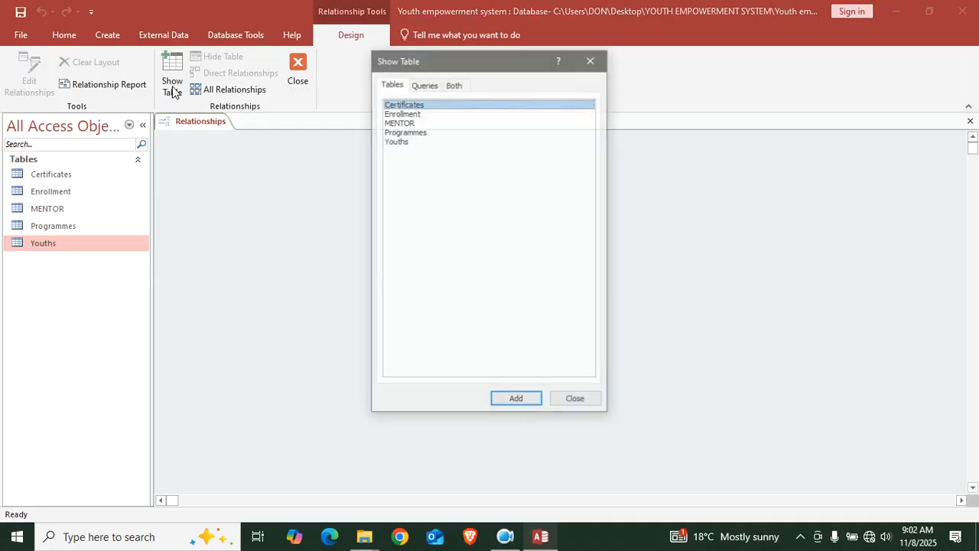
pyautogui.doubleClick(419, 107)
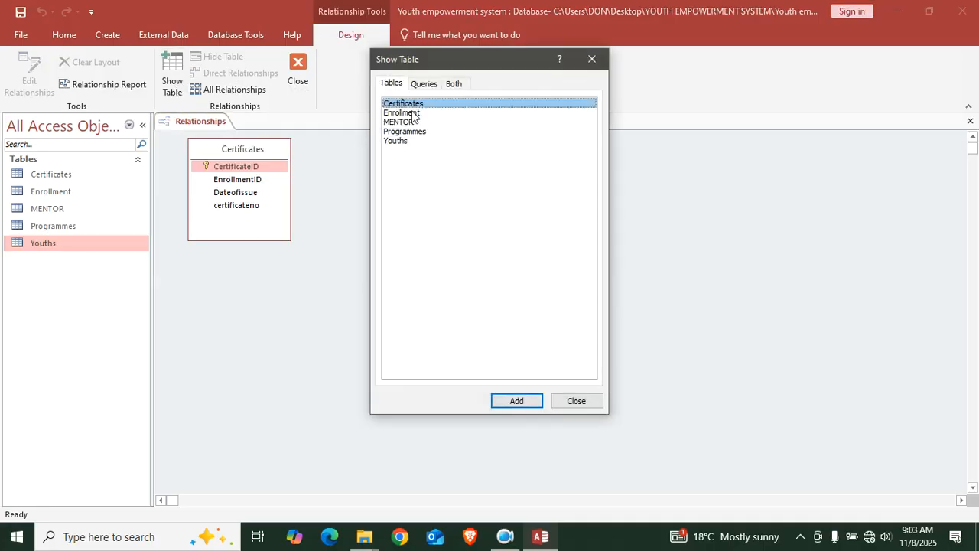
pyautogui.doubleClick(413, 113)
pyautogui.click(409, 122)
pyautogui.doubleClick(410, 131)
pyautogui.doubleClick(398, 141)
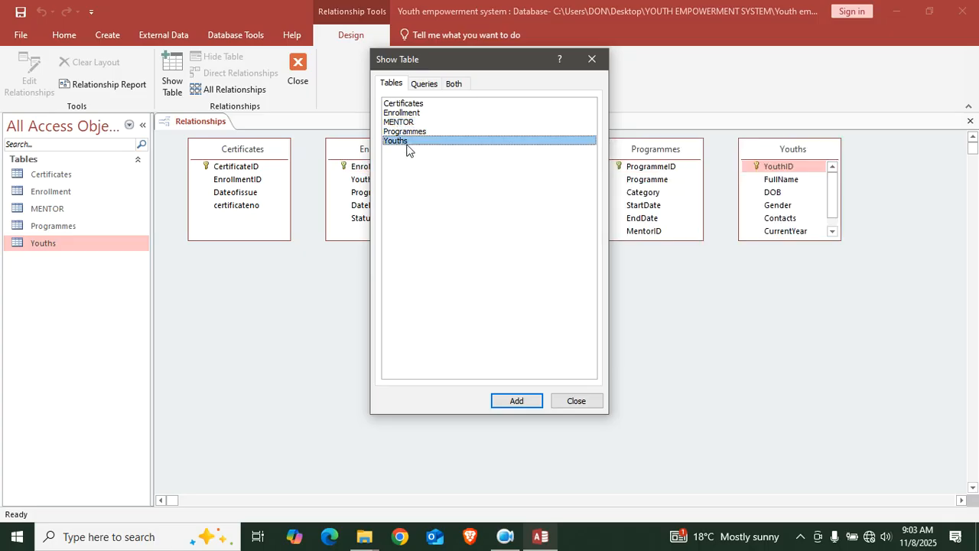
pyautogui.click(578, 400)
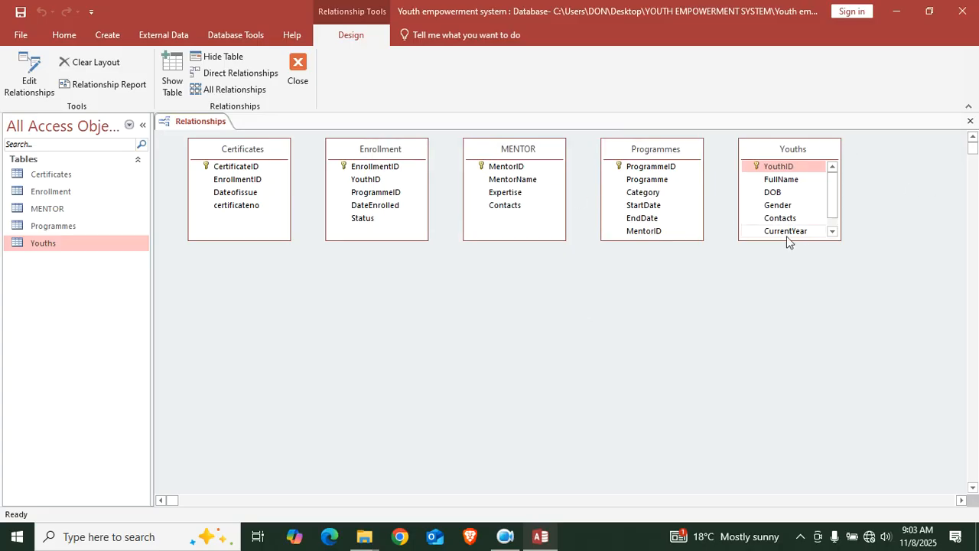
pyautogui.moveTo(780, 240); pyautogui.dragTo(792, 396)
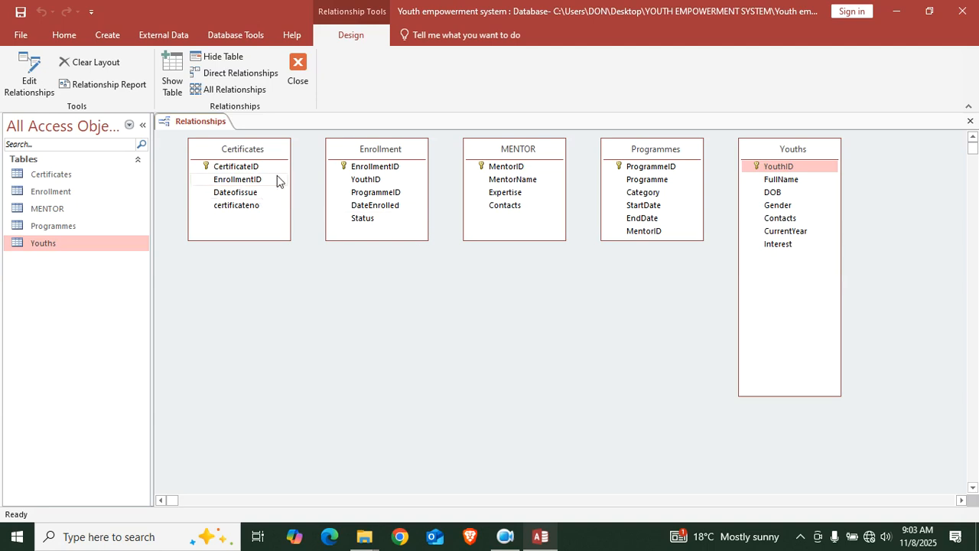
pyautogui.moveTo(250, 182); pyautogui.dragTo(378, 176)
# Create Enrollment–Certificates and MENTOR–Programmes links with enforced referential integrity
pyautogui.click(418, 222)
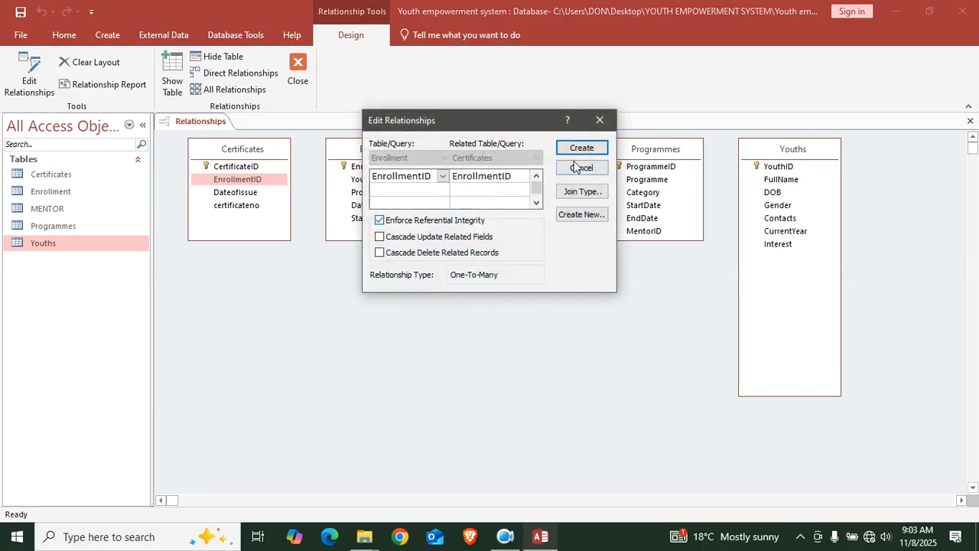
pyautogui.click(581, 148)
pyautogui.moveTo(404, 153); pyautogui.dragTo(326, 380)
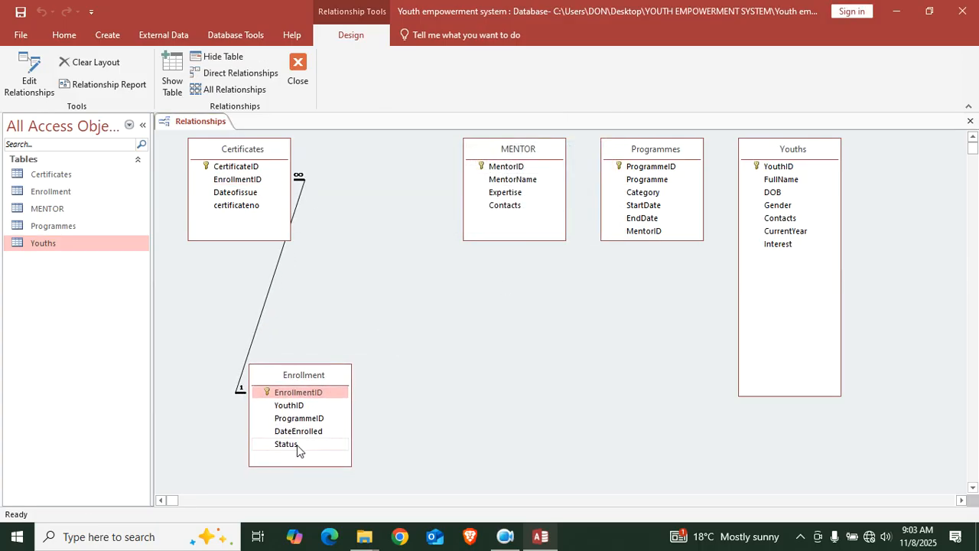
pyautogui.moveTo(648, 234); pyautogui.dragTo(514, 176)
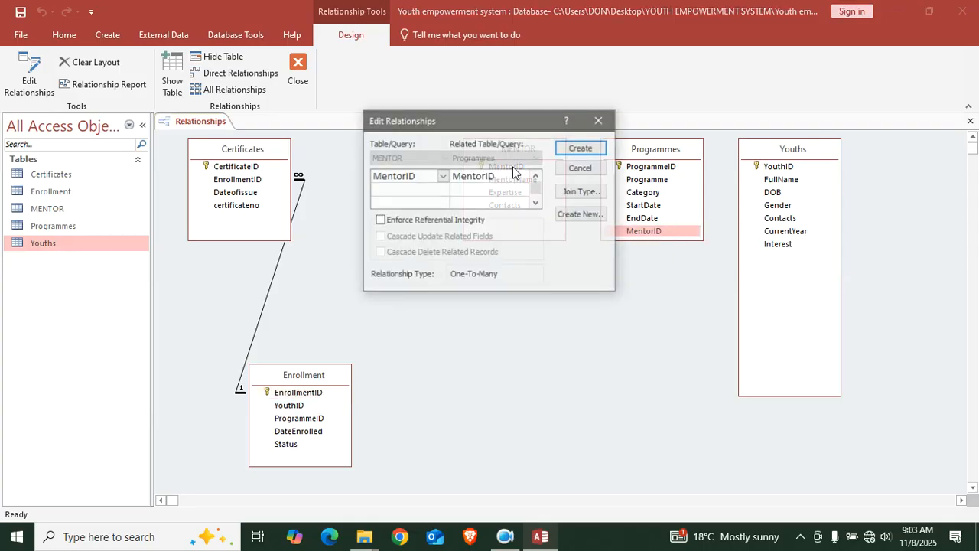
pyautogui.click(433, 221)
pyautogui.click(600, 150)
pyautogui.moveTo(653, 153); pyautogui.dragTo(599, 357)
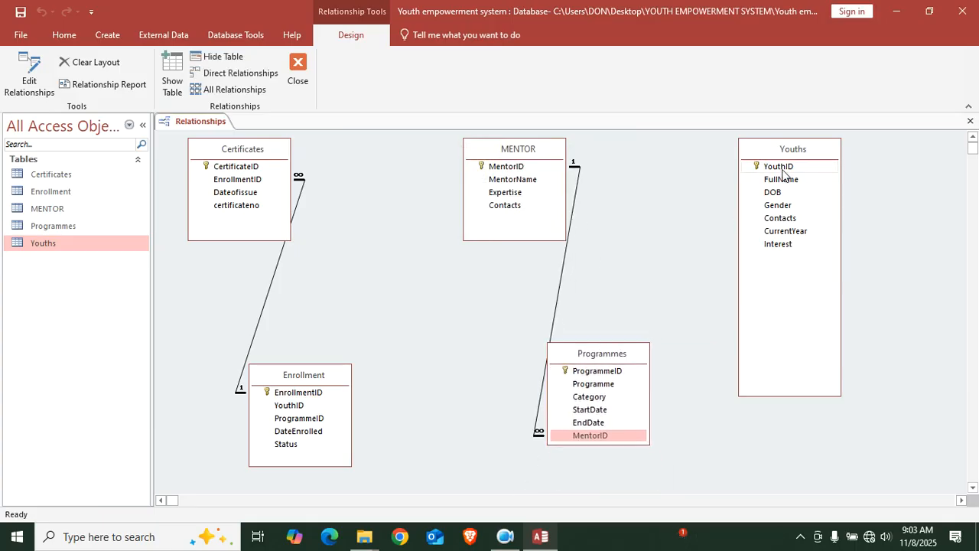
# Link Youths to Enrollment on YouthID with enforced integrity and rearrange Programmes and MENTOR
pyautogui.moveTo(781, 169); pyautogui.dragTo(300, 408)
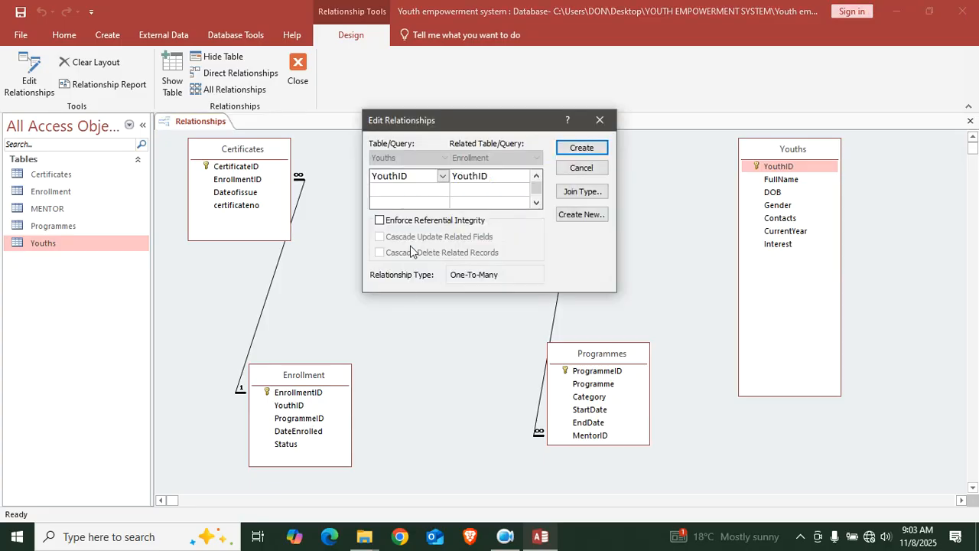
pyautogui.click(423, 224)
pyautogui.click(573, 149)
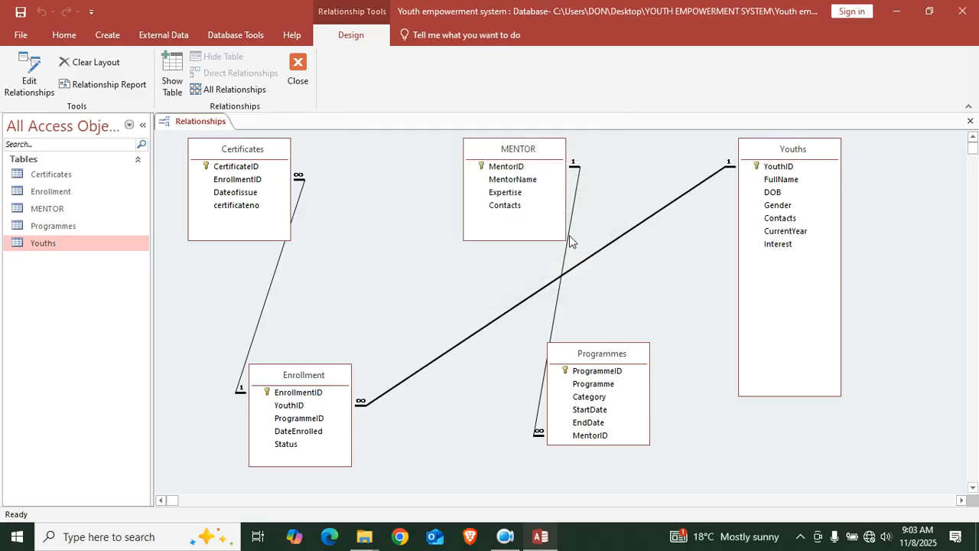
pyautogui.moveTo(579, 363); pyautogui.dragTo(624, 388)
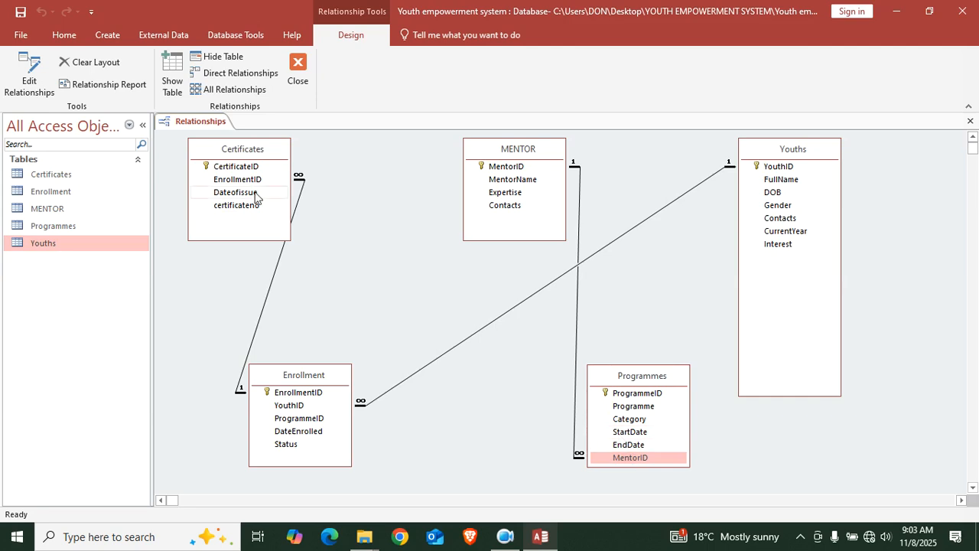
pyautogui.moveTo(513, 160); pyautogui.dragTo(900, 471)
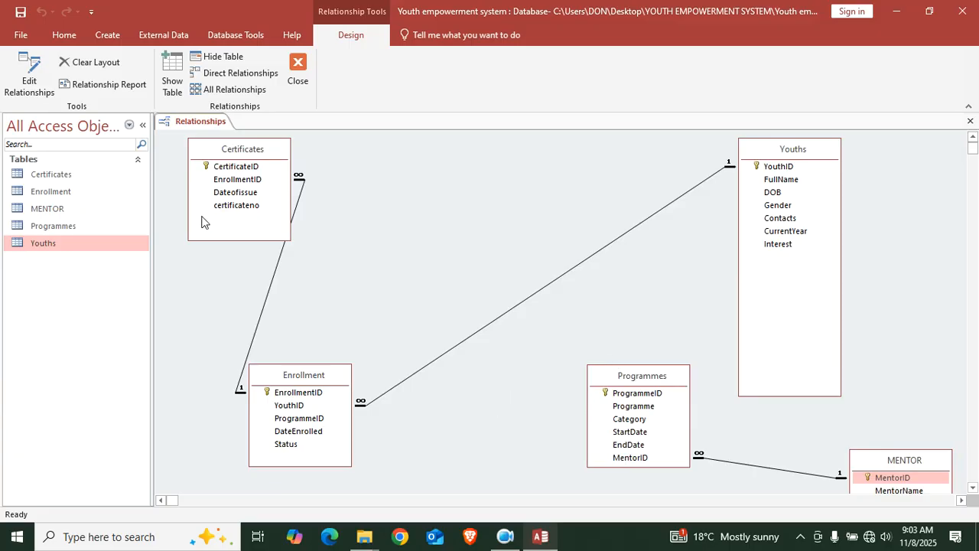
pyautogui.moveTo(894, 463); pyautogui.dragTo(888, 411)
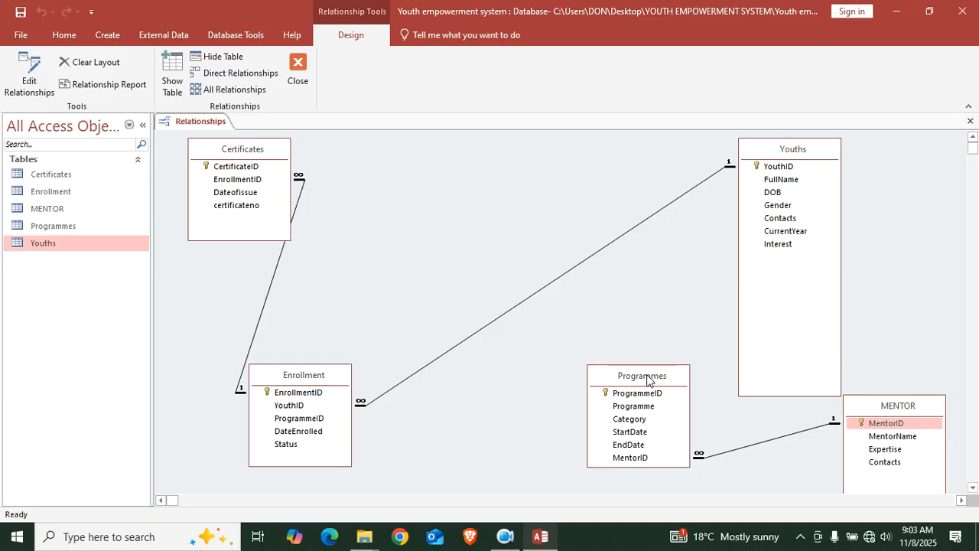
pyautogui.moveTo(655, 376); pyautogui.dragTo(608, 361)
# Link Programmes to Enrollment on ProgrammeID with enforced referential integrity
pyautogui.click(574, 444)
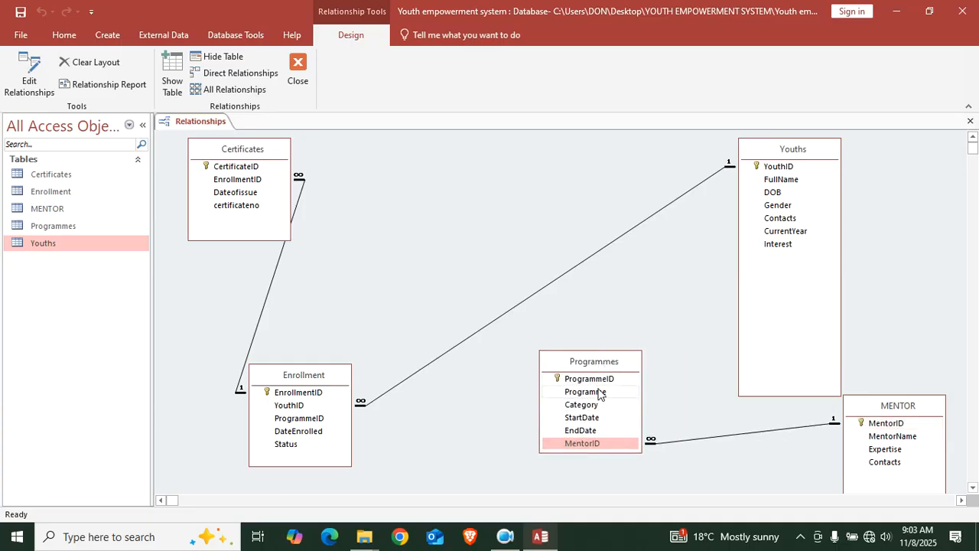
pyautogui.moveTo(293, 420); pyautogui.dragTo(608, 378)
pyautogui.click(472, 221)
pyautogui.click(583, 167)
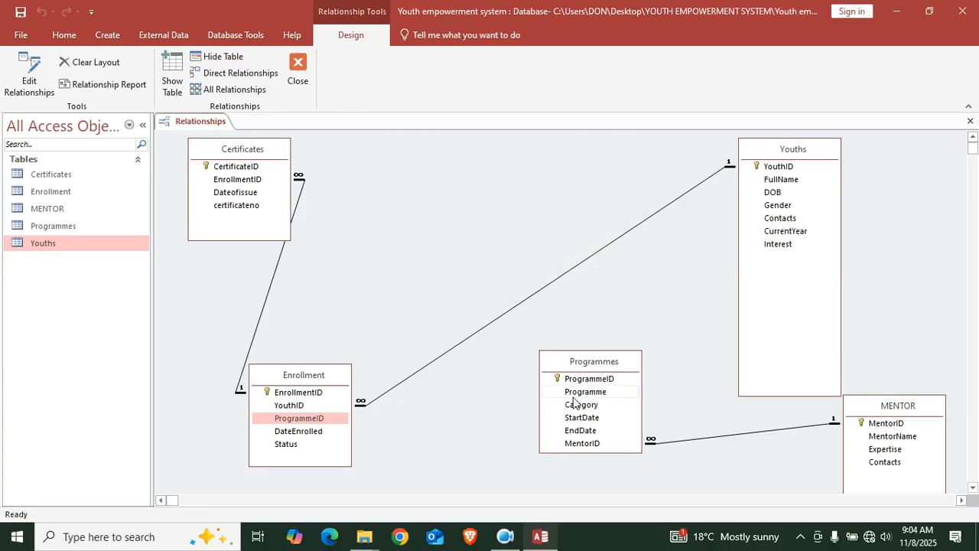
pyautogui.moveTo(586, 380); pyautogui.dragTo(294, 421)
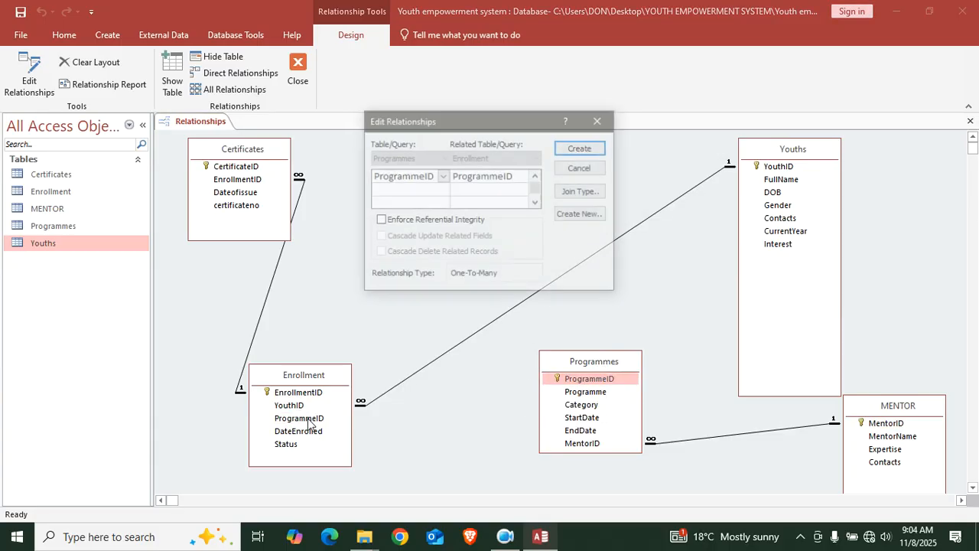
pyautogui.click(450, 219)
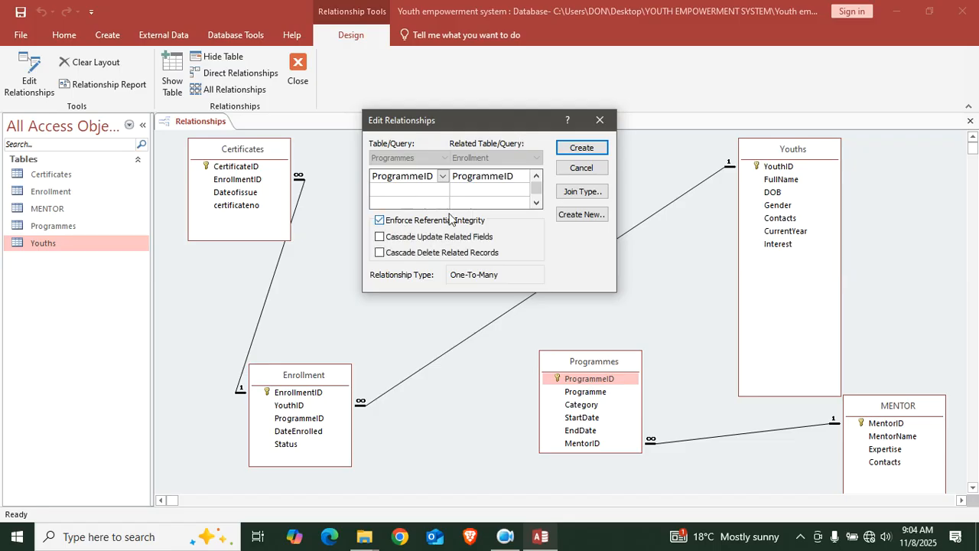
pyautogui.click(581, 148)
# Reposition and resize the Youths and MENTOR boxes, then close the relationships window
pyautogui.moveTo(806, 151); pyautogui.dragTo(609, 135)
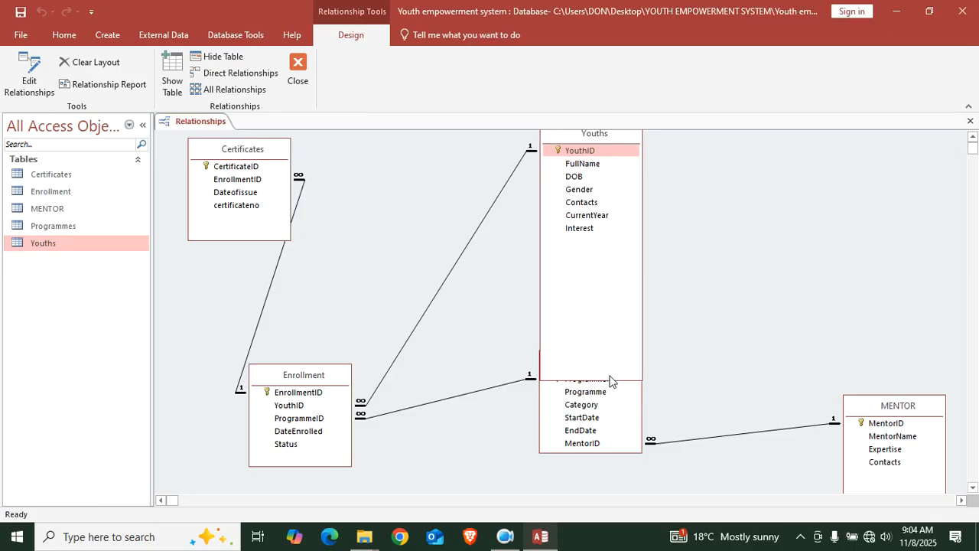
pyautogui.moveTo(611, 379); pyautogui.dragTo(617, 284)
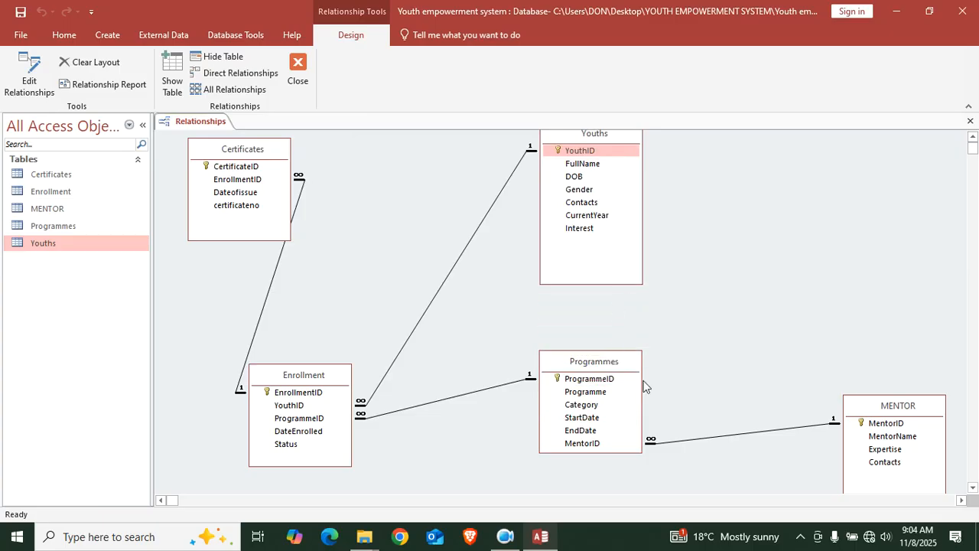
pyautogui.moveTo(871, 413); pyautogui.dragTo(777, 273)
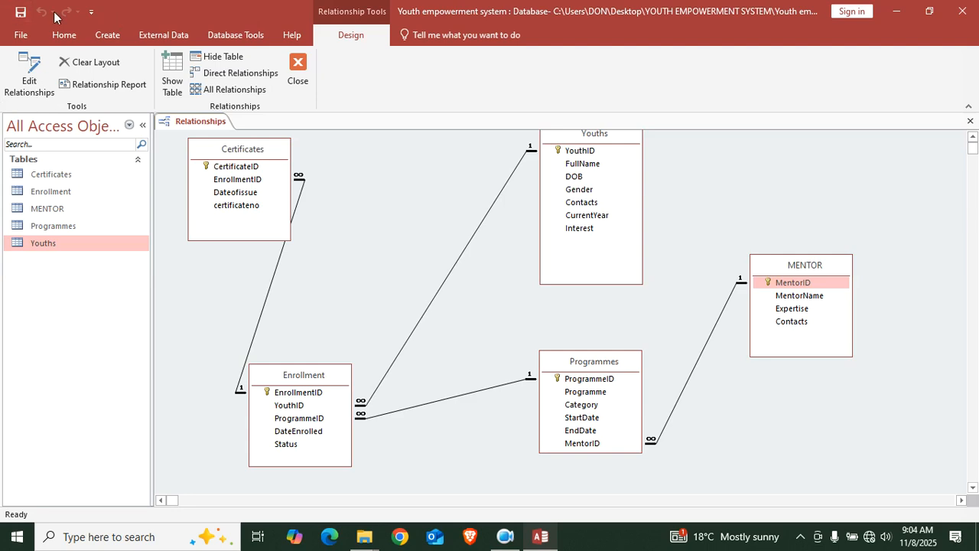
pyautogui.click(298, 67)
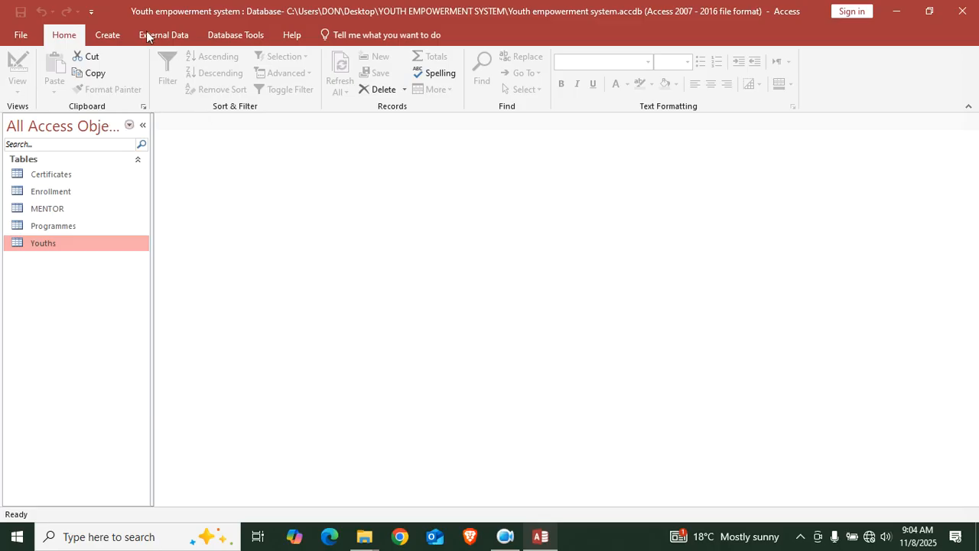
# Start a new table in Design view and name its first field StoreID
pyautogui.click(126, 32)
pyautogui.click(102, 72)
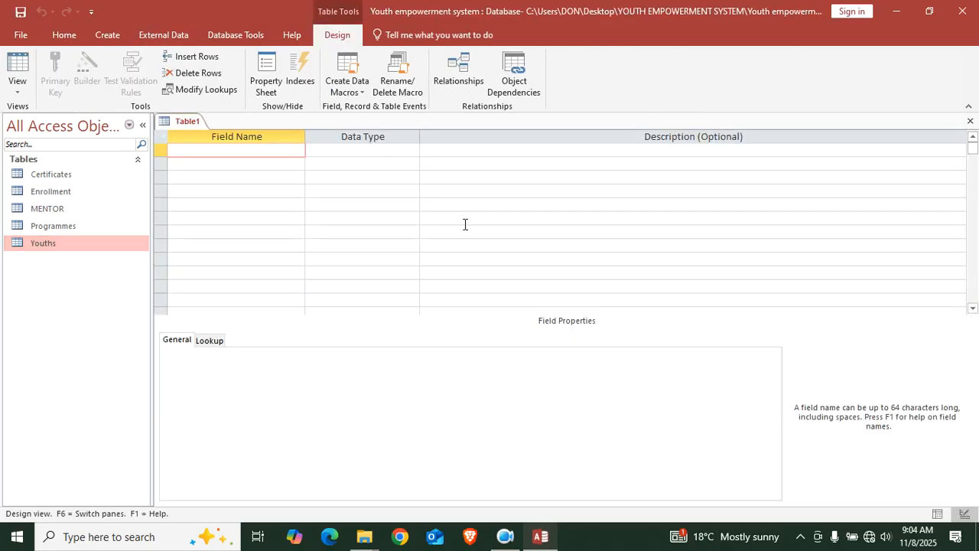
pyautogui.press('capslock')
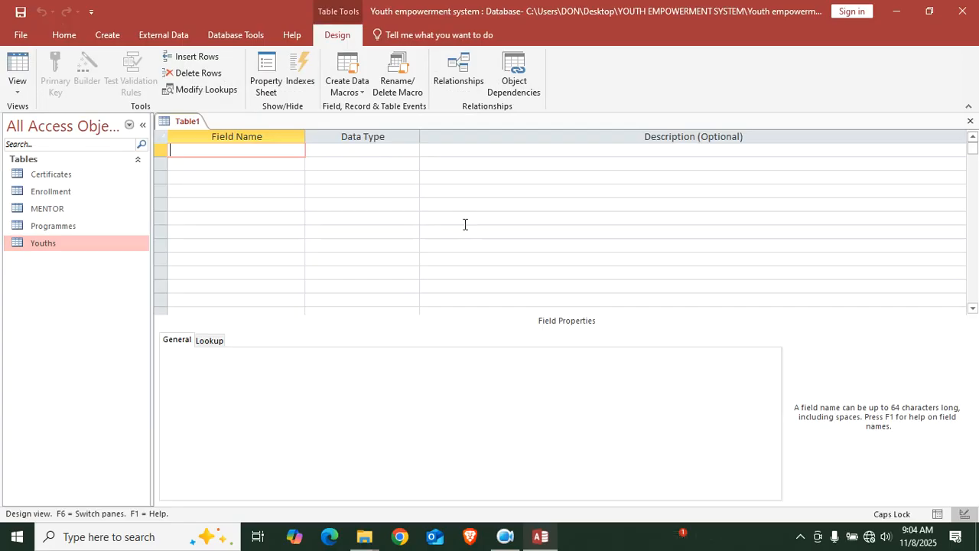
pyautogui.write('Y')
pyautogui.press('capslock')
pyautogui.write('o')
pyautogui.press('BackSpace')
pyautogui.press('BackSpace')
pyautogui.press('capslock')
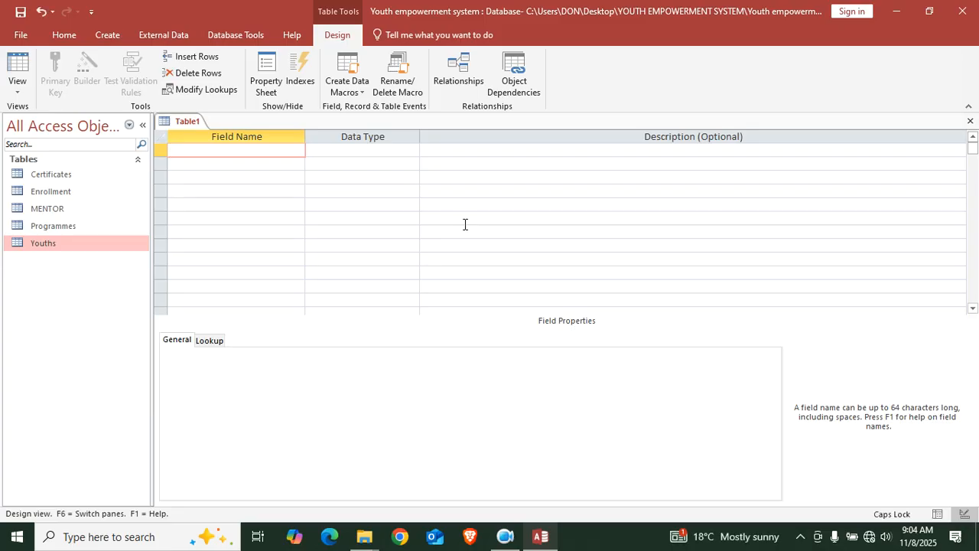
pyautogui.write('S')
pyautogui.press('capslock')
pyautogui.write('tore')
pyautogui.press('capslock')
pyautogui.write('ID')
# Make StoreID an AutoNumber field and set it as the primary key
pyautogui.click(346, 148)
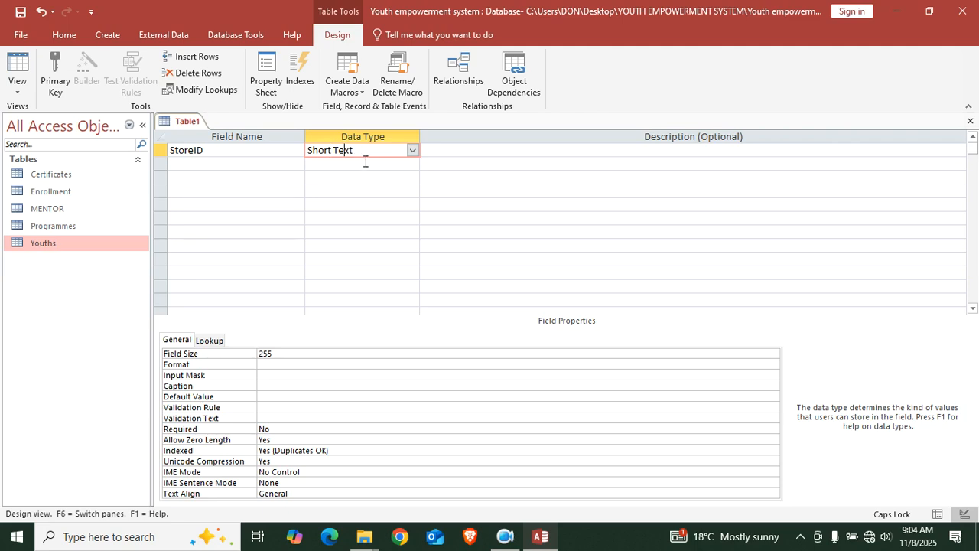
pyautogui.click(412, 150)
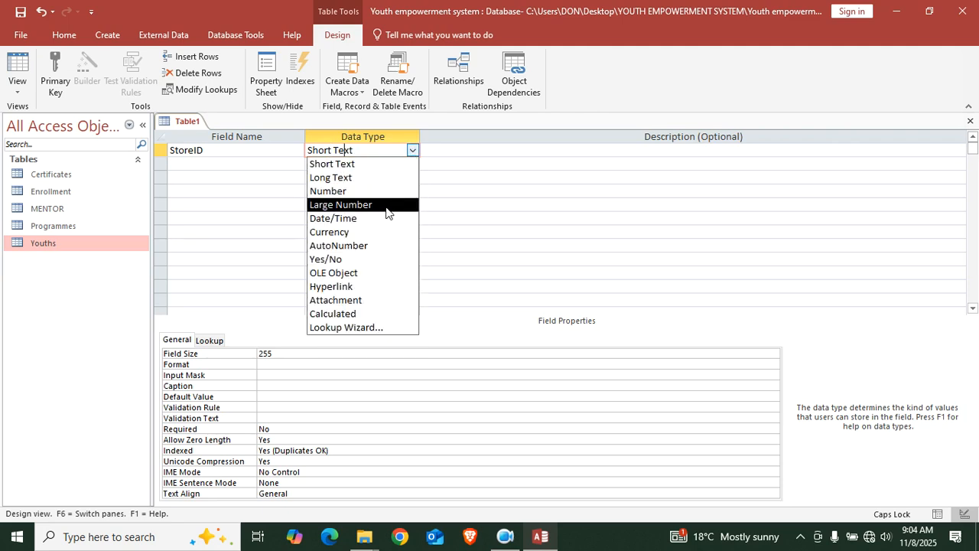
pyautogui.click(373, 244)
pyautogui.rightClick(342, 150)
pyautogui.click(373, 161)
# Add a StoreYouthID field with the Number data type
pyautogui.click(261, 163)
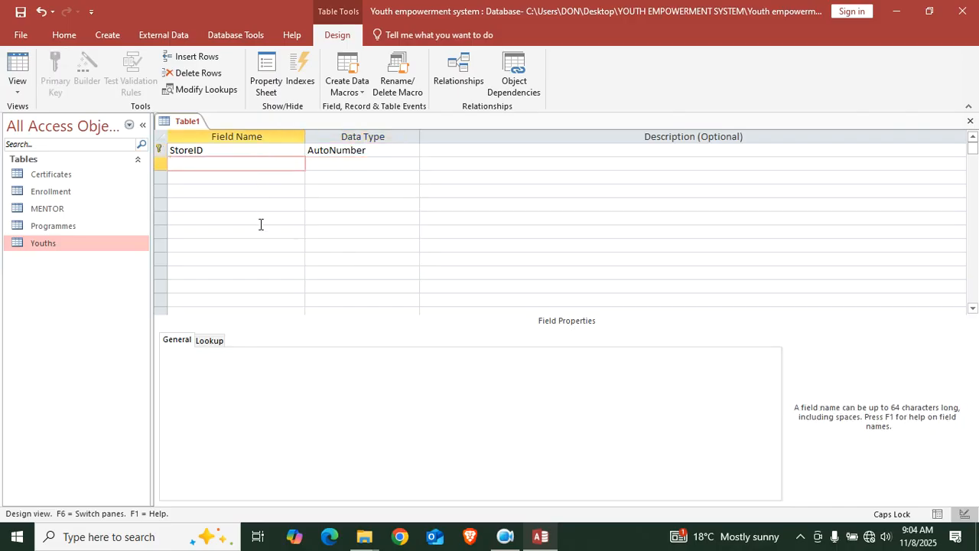
pyautogui.write('s')
pyautogui.write('S')
pyautogui.press('capslock')
pyautogui.write('tore')
pyautogui.press('capslock')
pyautogui.write('Y')
pyautogui.press('capslock')
pyautogui.write('outh')
pyautogui.press('capslock')
pyautogui.write('ID')
pyautogui.click(337, 165)
pyautogui.write('Number')
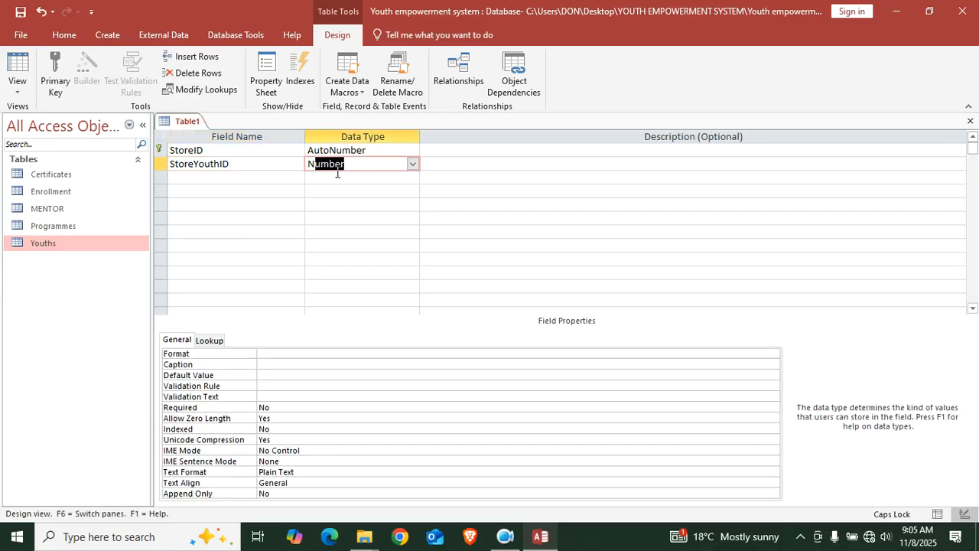
# Add a StoreYear field with the Number data type
pyautogui.click(240, 181)
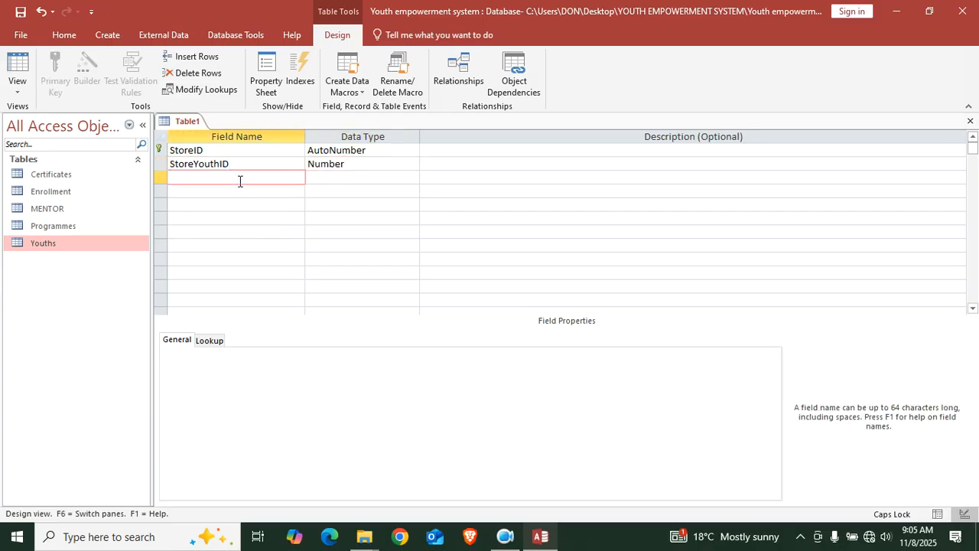
pyautogui.write('s')
pyautogui.press('BackSpace')
pyautogui.write('S')
pyautogui.press('capslock')
pyautogui.write('tore')
pyautogui.press('capslock')
pyautogui.write('Y')
pyautogui.press('capslock')
pyautogui.write('ear')
pyautogui.press('Tab')
pyautogui.write('n')
pyautogui.click(203, 186)
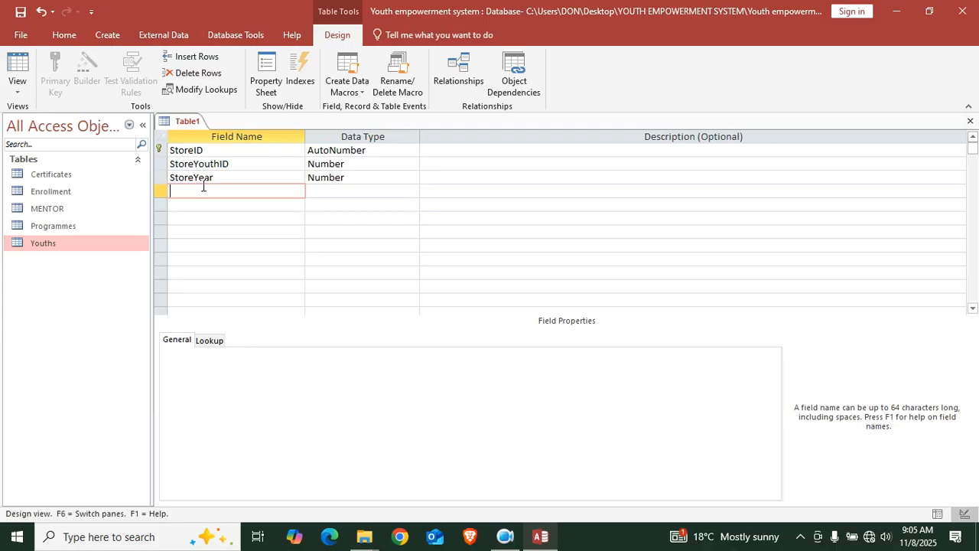
pyautogui.click(260, 179)
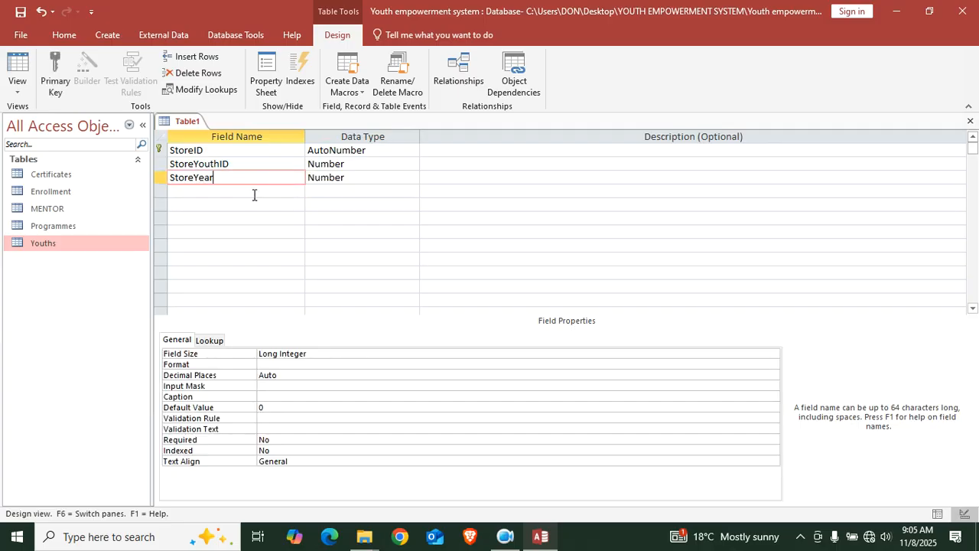
# Set StoreYear's default value to the current year, Year(Date())
pyautogui.click(274, 408)
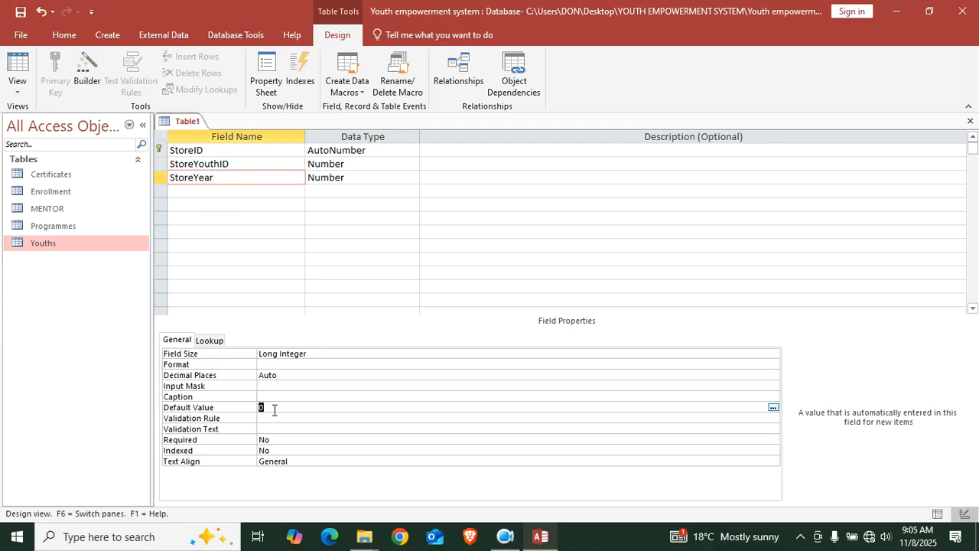
pyautogui.write('year')
pyautogui.write('date())')
pyautogui.press('Return')
# Give StoreYear the validation rule <=2025
pyautogui.write('<=')
pyautogui.click(313, 461)
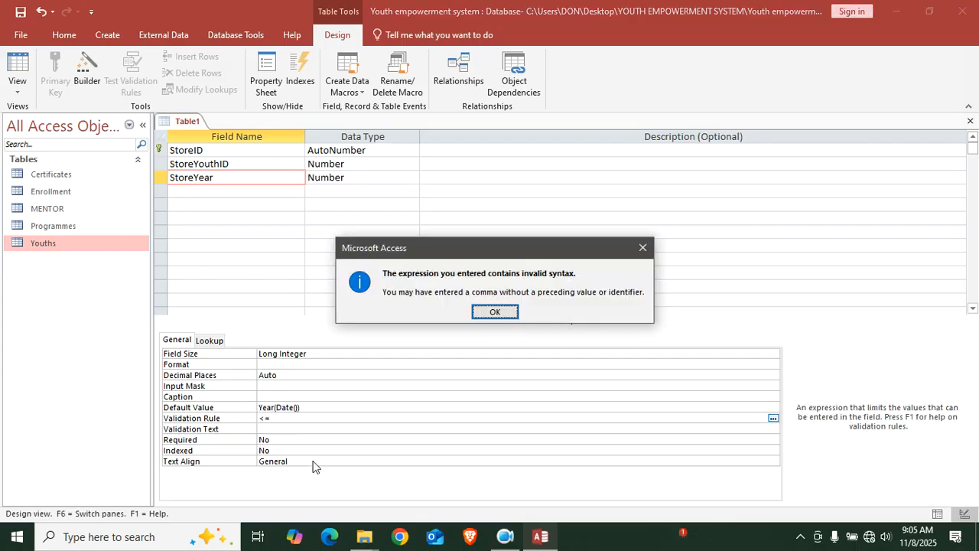
pyautogui.click(495, 312)
pyautogui.click(224, 448)
pyautogui.click(495, 311)
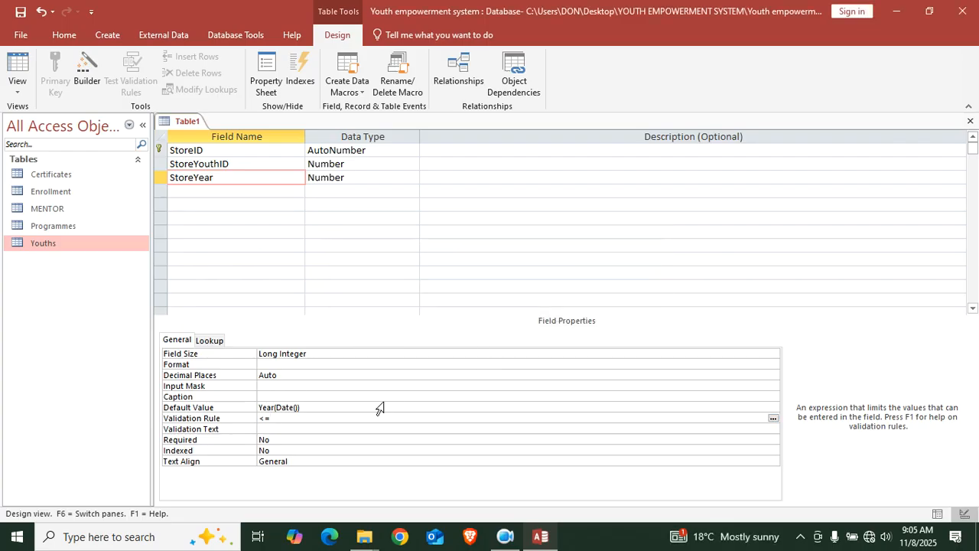
pyautogui.press('Num_Lock')
pyautogui.write('2025')
# Add validation text 'cannot exceed current year!' and save the table under the name Store
pyautogui.click(280, 428)
pyautogui.write('ca')
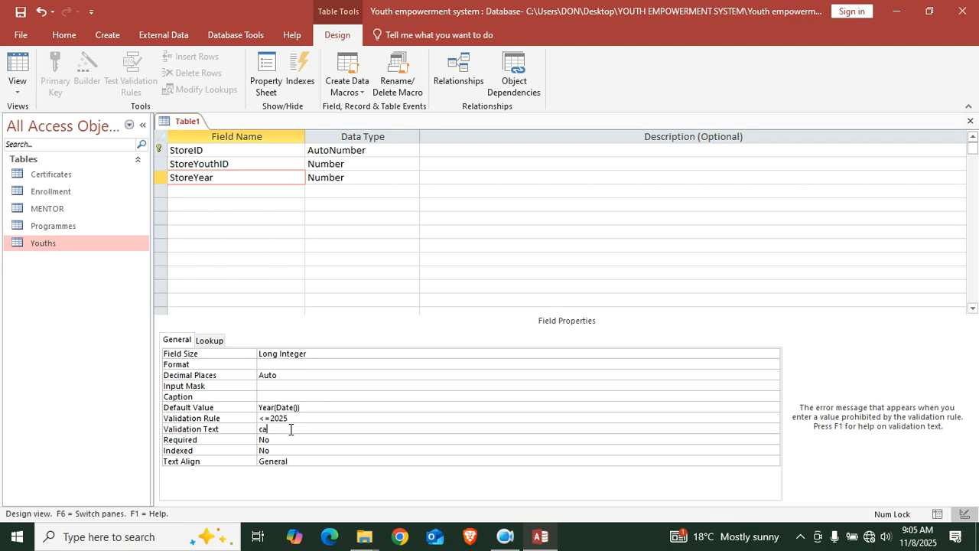
pyautogui.write('nnot exceed current year!')
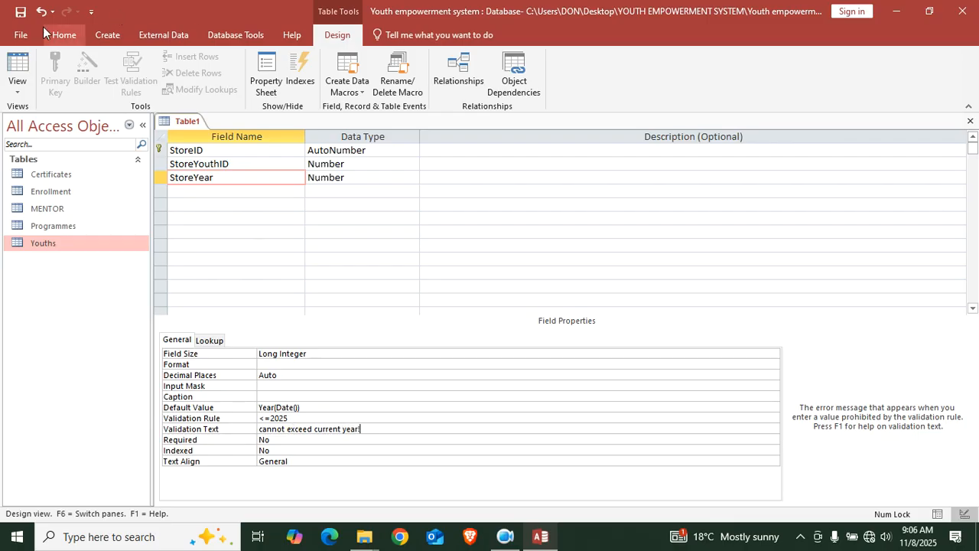
pyautogui.click(21, 12)
pyautogui.write('Store')
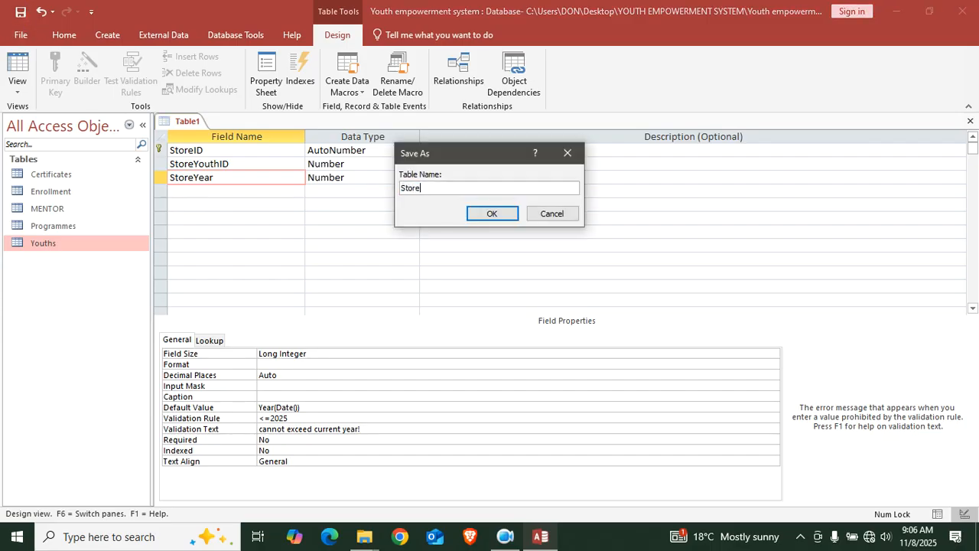
# Confirm saving as Store and add a ProgrammeName field as Short Text
pyautogui.press('Return')
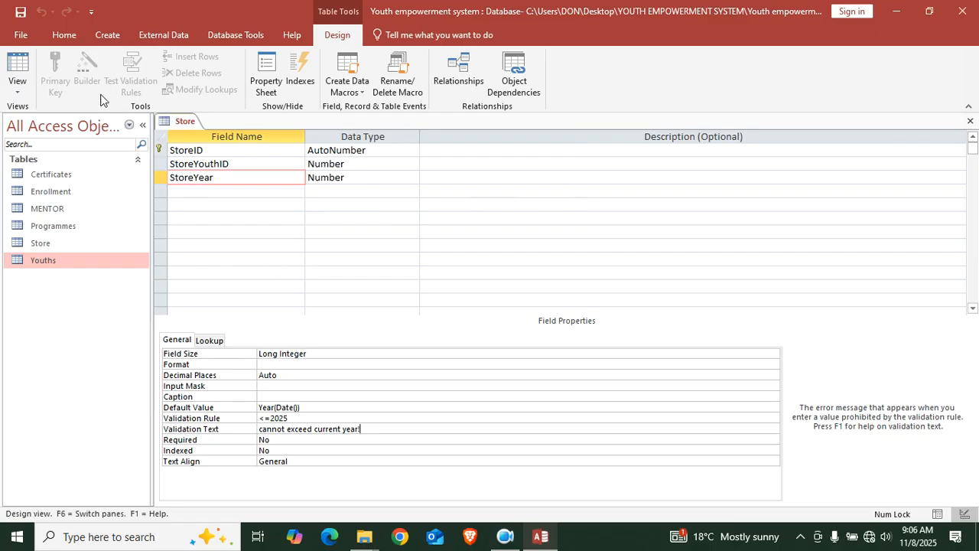
pyautogui.click(204, 195)
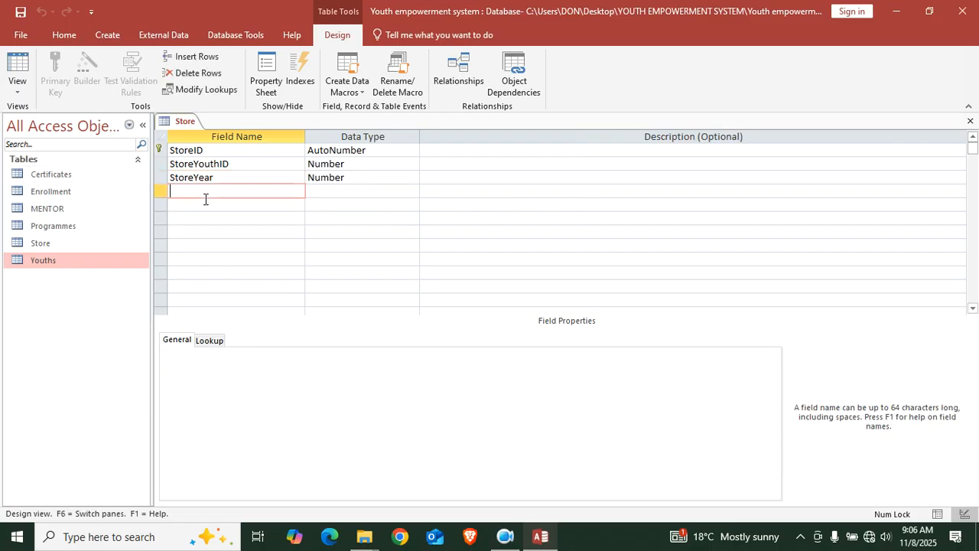
pyautogui.write('ProgrammeName')
pyautogui.press('Tab')
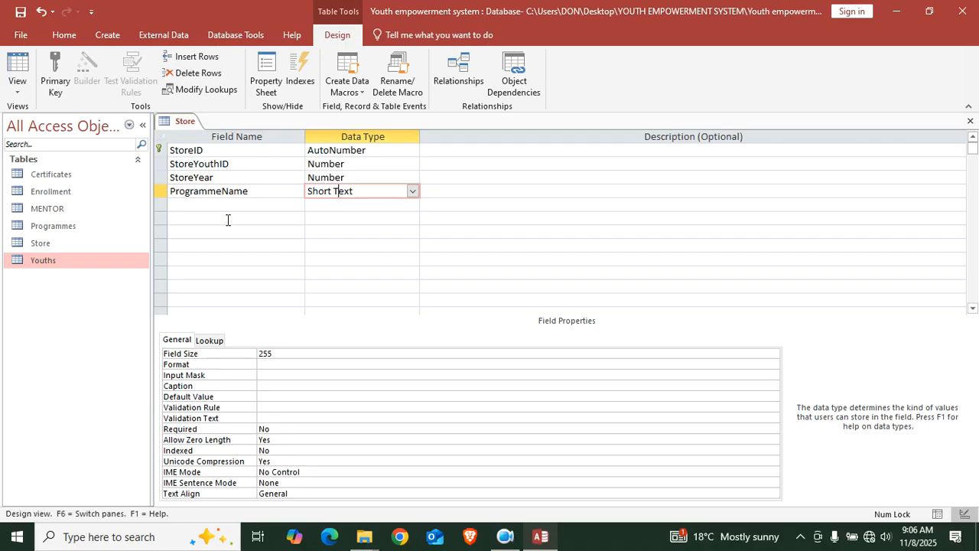
# Add a Category field, keeping the default Short Text type
pyautogui.click(229, 205)
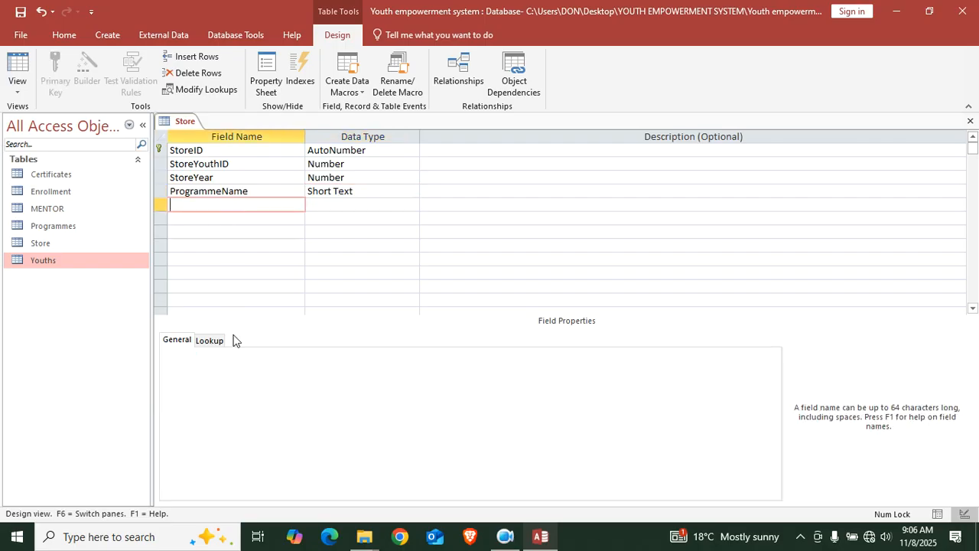
pyautogui.write('Cae')
pyautogui.press('BackSpace')
pyautogui.press('BackSpace')
pyautogui.write('Caer')
pyautogui.press('BackSpace')
pyautogui.press('BackSpace')
pyautogui.write('go')
pyautogui.press('BackSpace')
pyautogui.press('BackSpace')
pyautogui.write('tegorry')
pyautogui.click(351, 204)
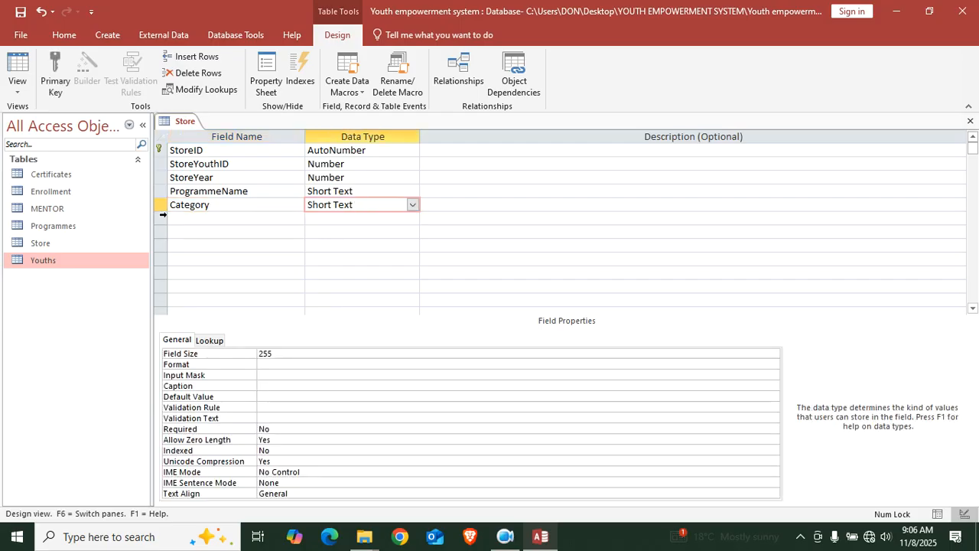
# Add StartDate and EndDate fields with the Date/Time data type
pyautogui.click(184, 215)
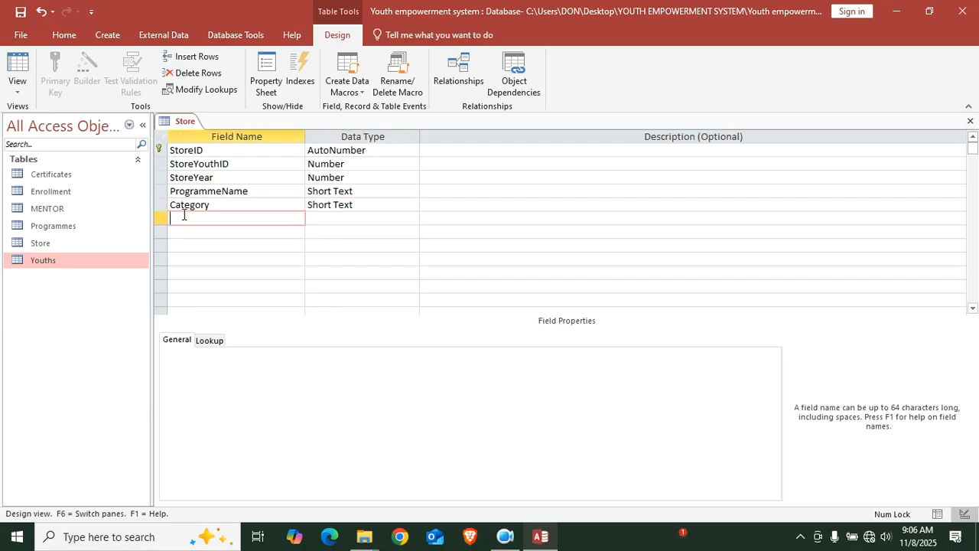
pyautogui.write('StartDate')
pyautogui.click(336, 218)
pyautogui.write('LD')
pyautogui.click(250, 232)
pyautogui.write('EndDate')
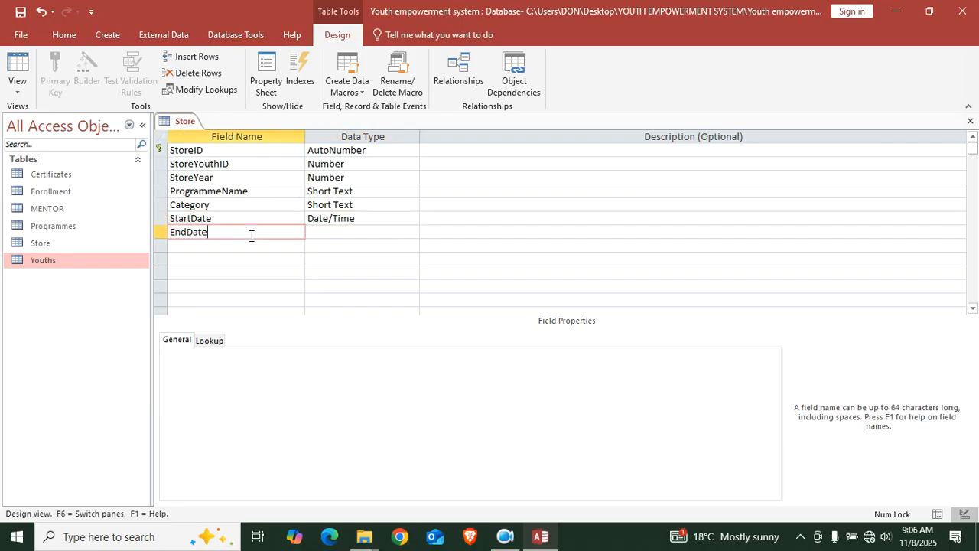
pyautogui.click(341, 233)
pyautogui.write('D')
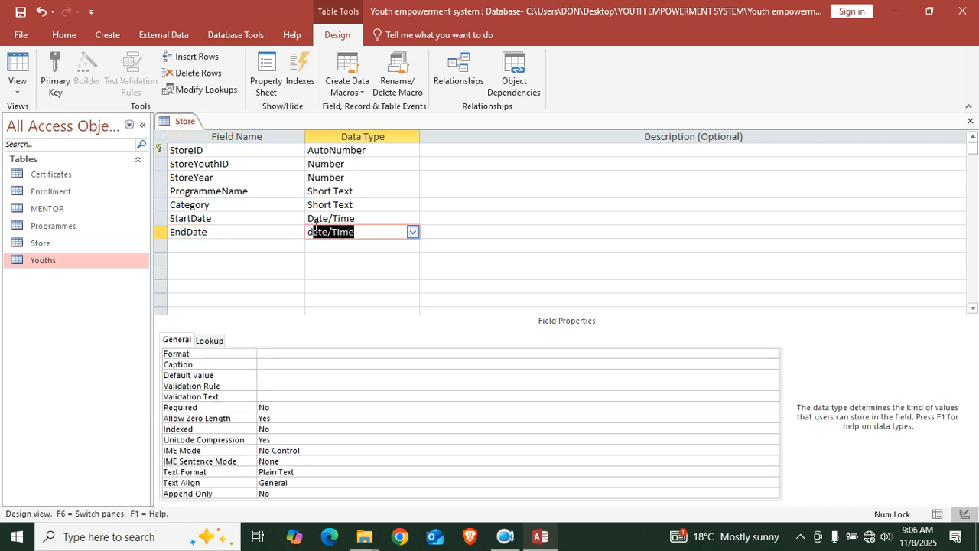
# Format StartDate and EndDate as dd/mm/yyyy, then add a field named Status
pyautogui.click(305, 222)
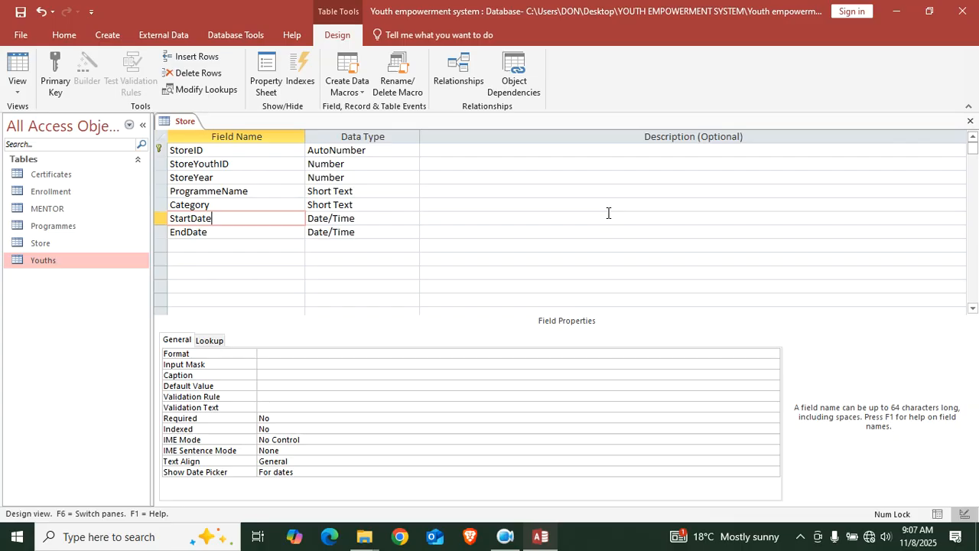
pyautogui.click(387, 216)
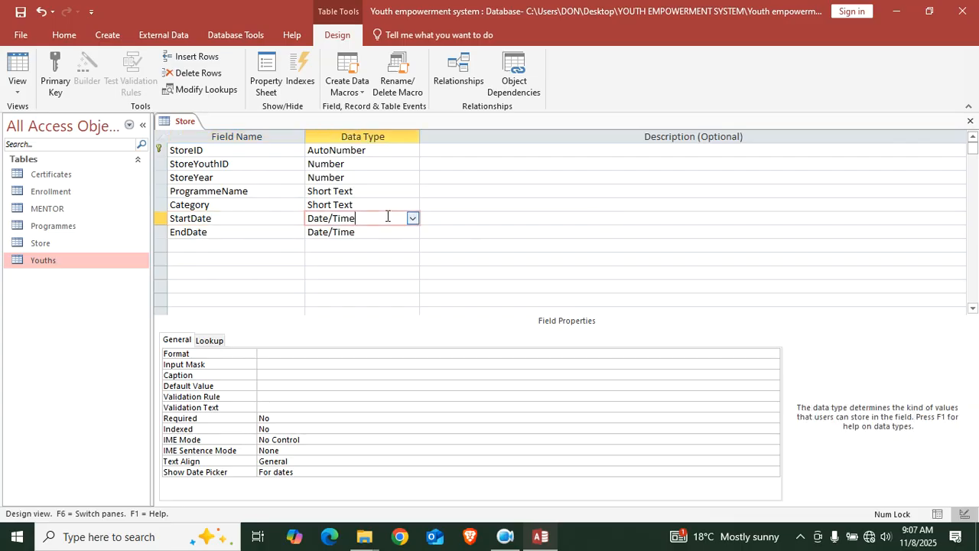
pyautogui.click(284, 352)
pyautogui.write('dd')
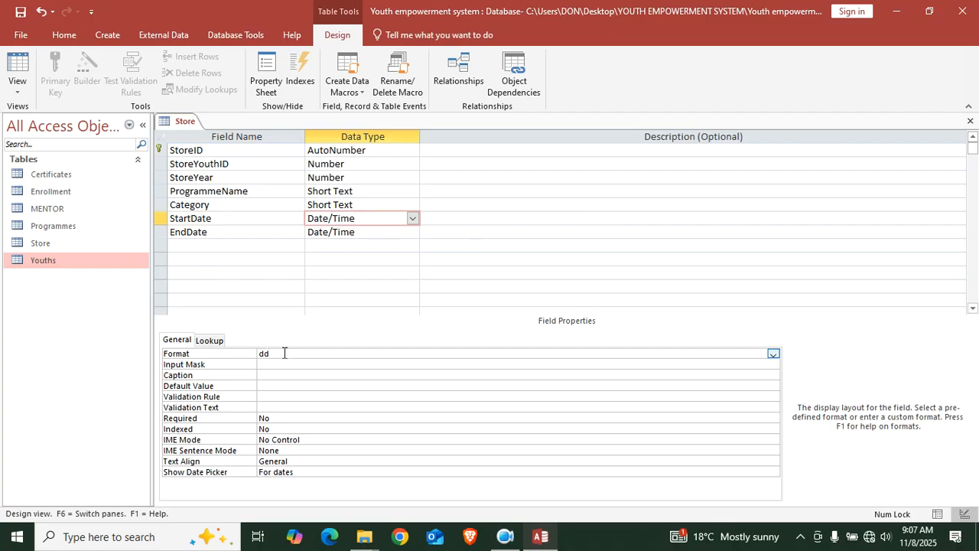
pyautogui.write('/mm/yyyy')
pyautogui.click(176, 355)
pyautogui.hotkey('ctrl', 'c')
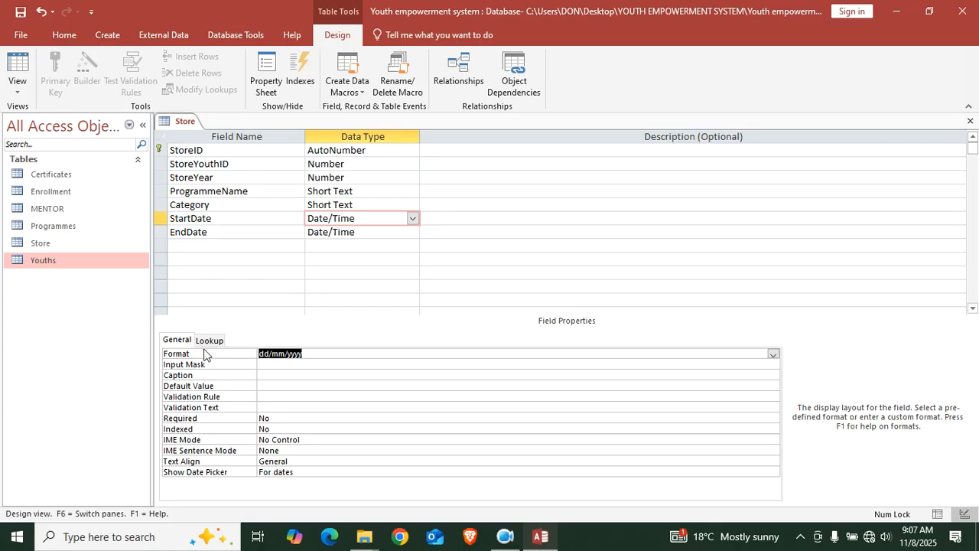
pyautogui.click(357, 233)
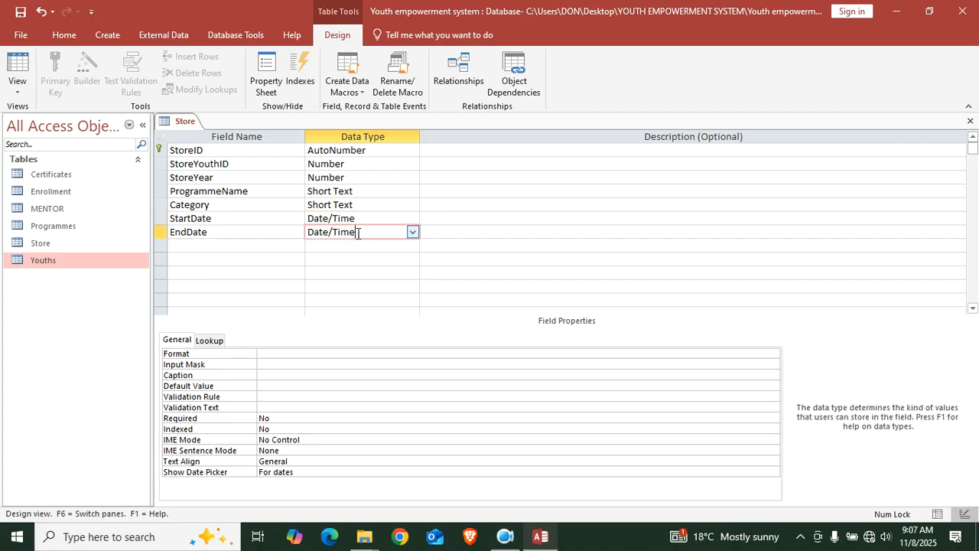
pyautogui.click(290, 361)
pyautogui.press('Up')
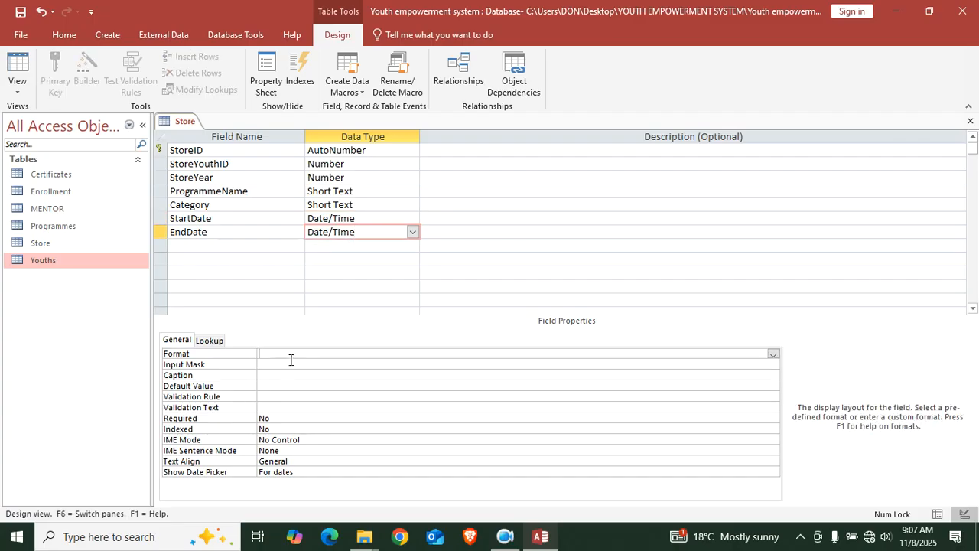
pyautogui.hotkey('ctrl', 'v')
pyautogui.click(219, 247)
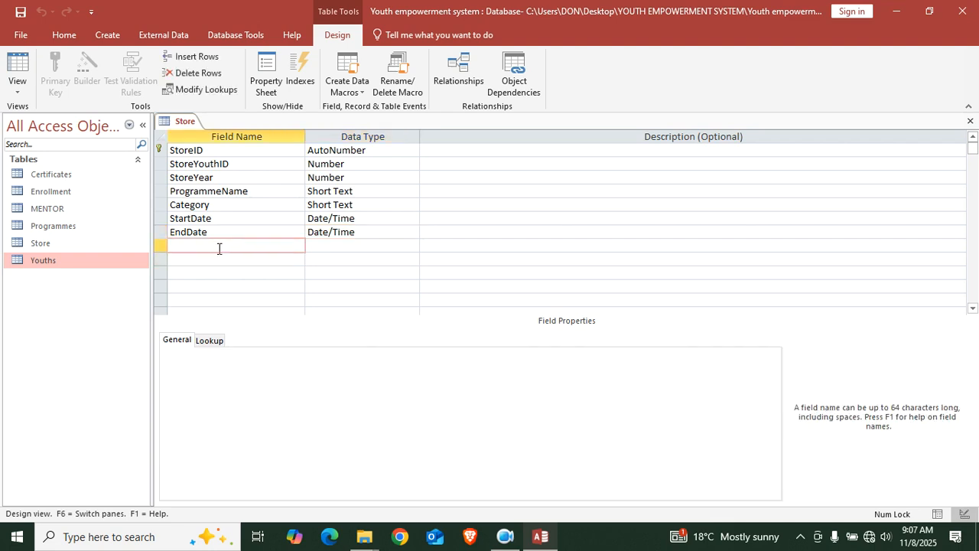
pyautogui.write('Status')
# Start the Lookup Wizard for Status, choosing to type the values in yourself
pyautogui.click(326, 245)
pyautogui.click(414, 248)
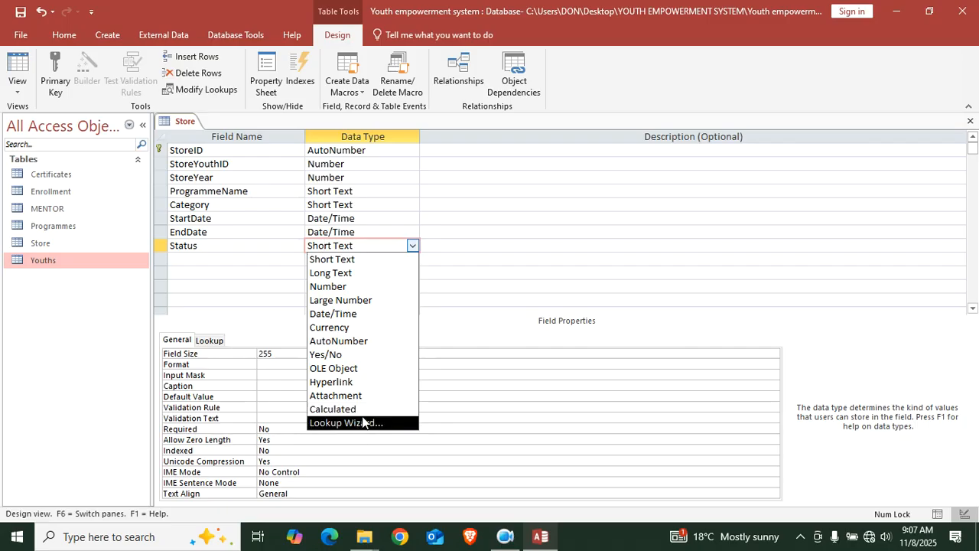
pyautogui.click(362, 423)
pyautogui.click(458, 195)
pyautogui.click(564, 317)
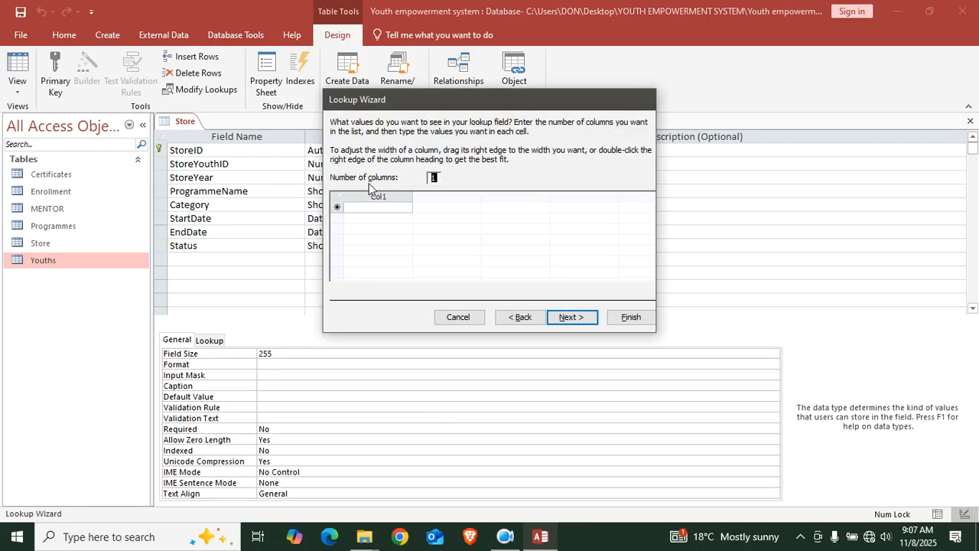
# Enter Completed, Deferred and Ongoing as the list values and finish the wizard
pyautogui.click(372, 207)
pyautogui.write('Comple')
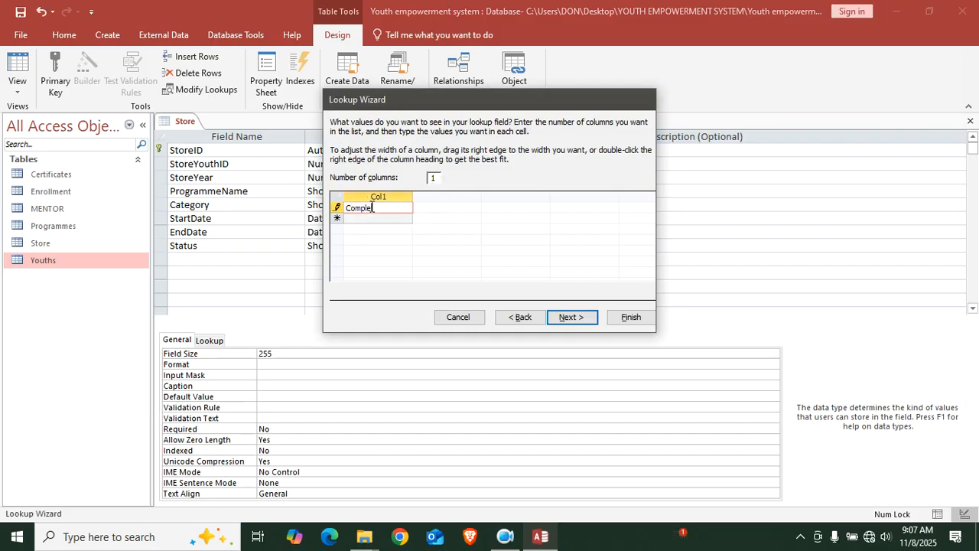
pyautogui.write('ted')
pyautogui.press('Return')
pyautogui.write('D')
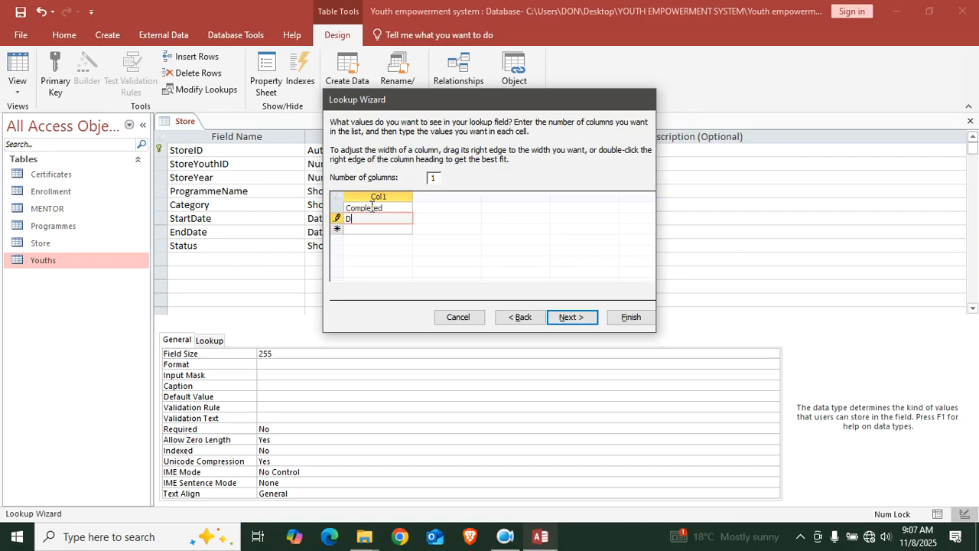
pyautogui.write('eferred')
pyautogui.press('Return')
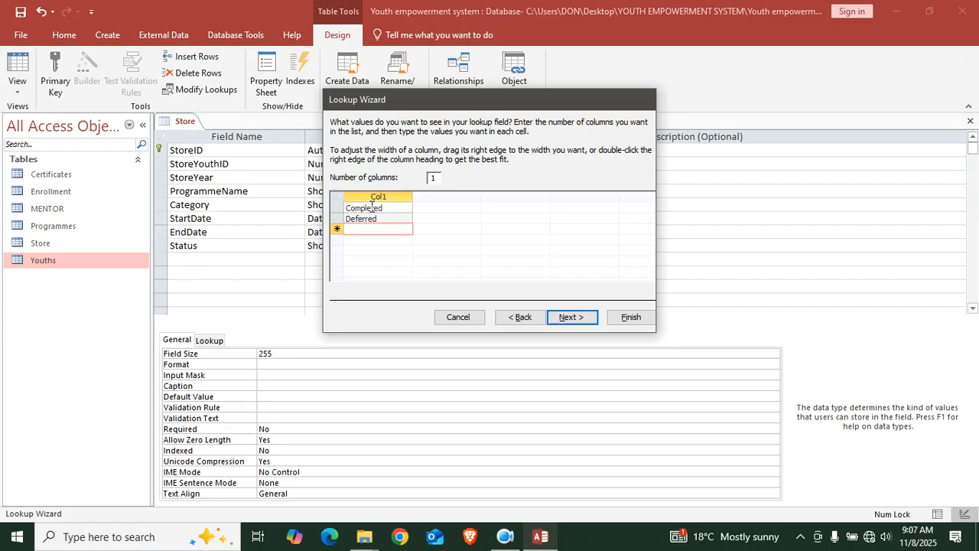
pyautogui.write('Ongoin')
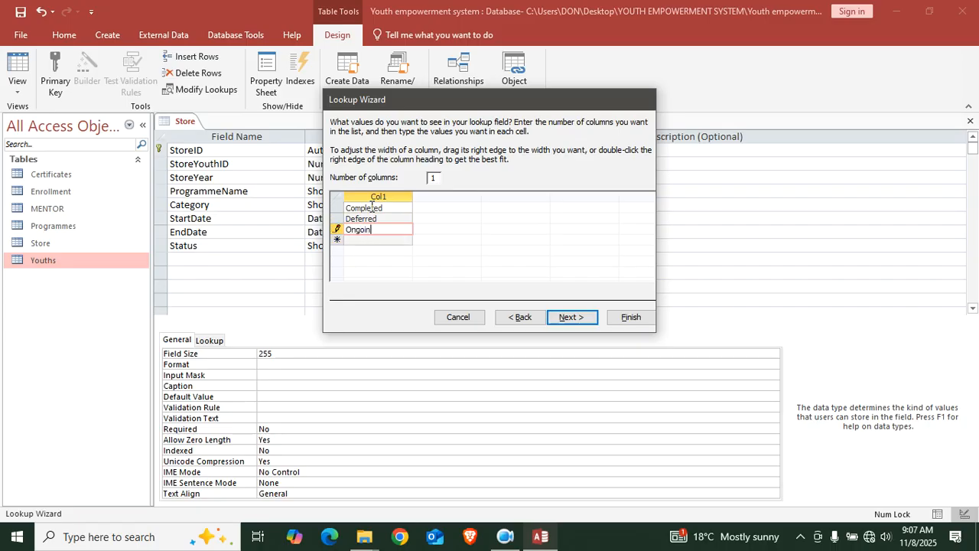
pyautogui.write('g')
pyautogui.click(627, 318)
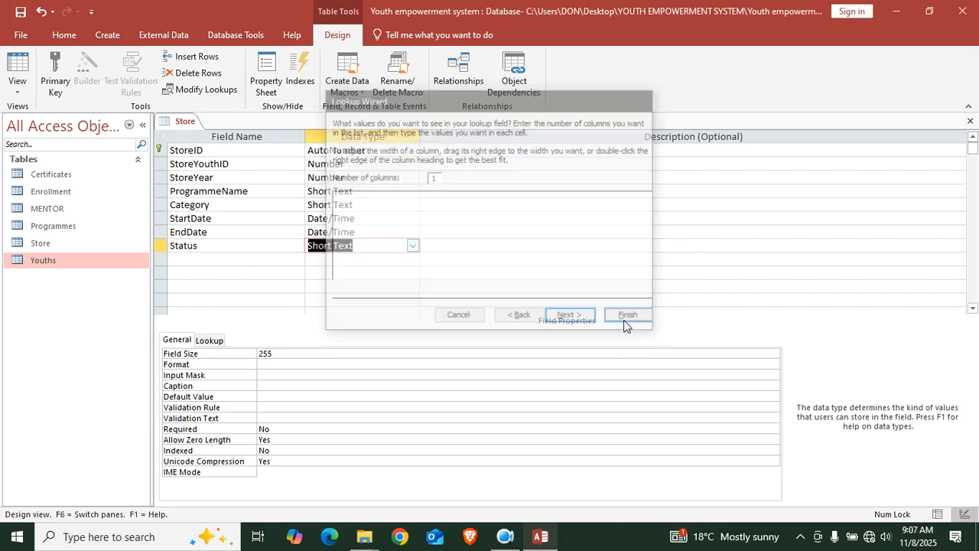
pyautogui.click(182, 248)
pyautogui.click(179, 260)
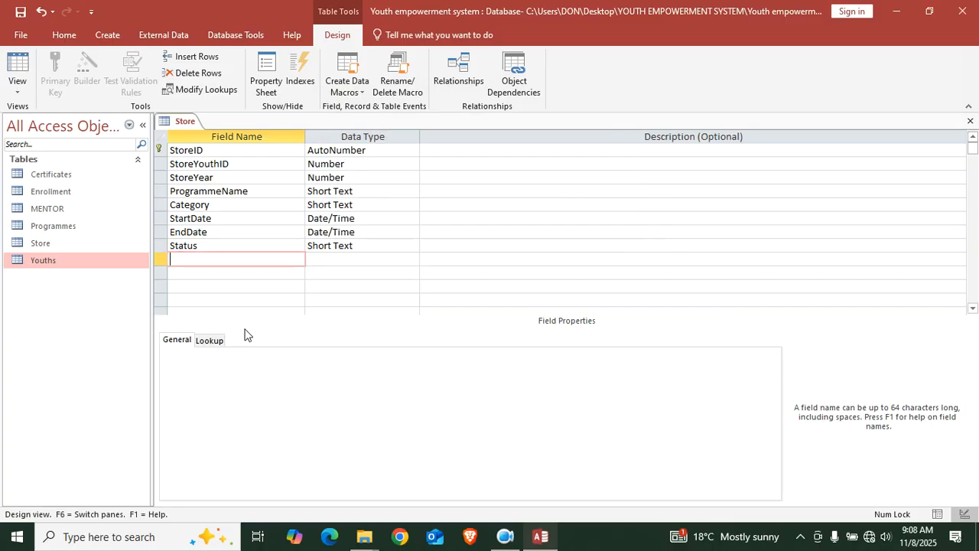
# Add a CertificateNO field as Short Text
pyautogui.write('Certificate')
pyautogui.press('capslock')
pyautogui.write('NO')
pyautogui.press('capslock')
pyautogui.click(343, 259)
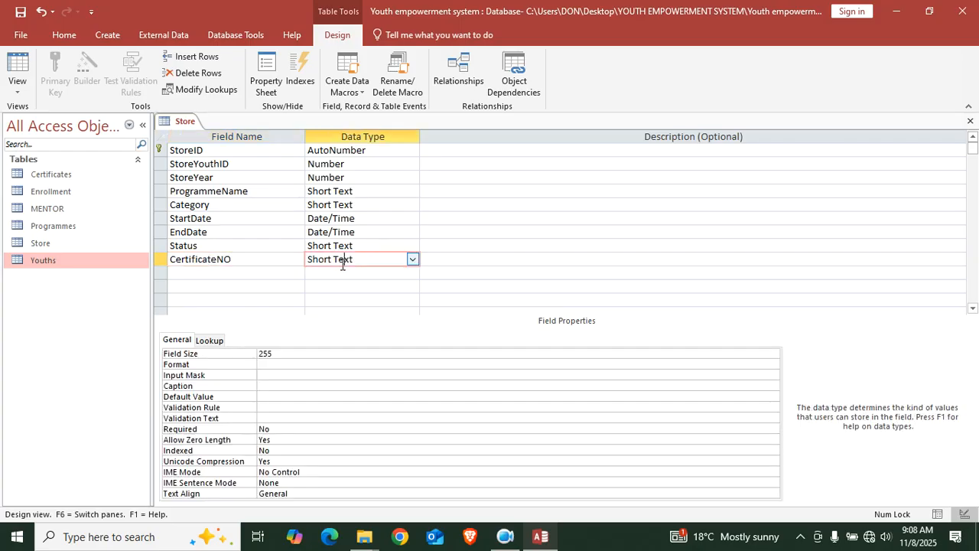
# Add a DateOfIssue Date/Time field formatted dd/mm/yyyy
pyautogui.click(209, 272)
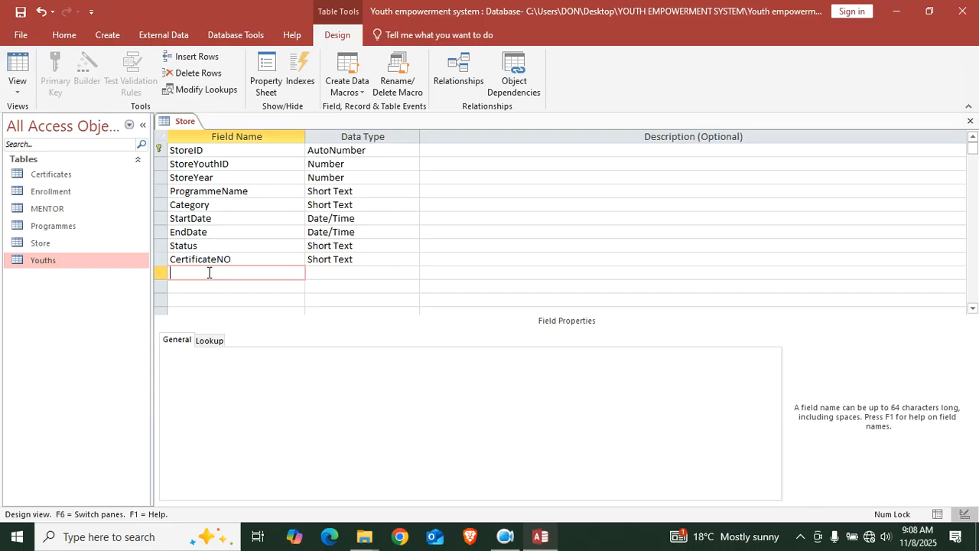
pyautogui.press('capslock')
pyautogui.write('D')
pyautogui.press('capslock')
pyautogui.write('ate')
pyautogui.press('capslock')
pyautogui.write('O')
pyautogui.press('capslock')
pyautogui.write('f')
pyautogui.press('capslock')
pyautogui.write('I')
pyautogui.press('capslock')
pyautogui.write('sue')
pyautogui.click(329, 272)
pyautogui.write('d')
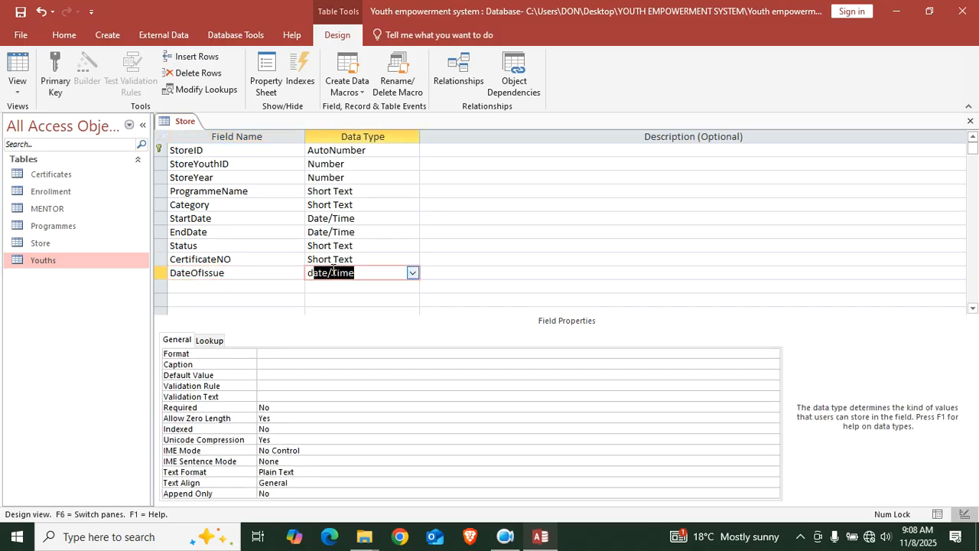
pyautogui.click(277, 354)
pyautogui.hotkey('ctrl', 'v')
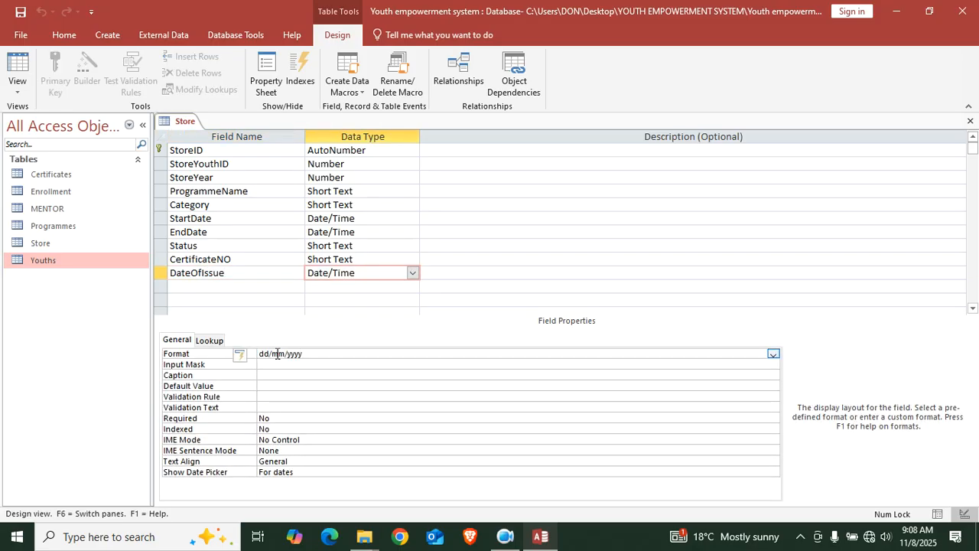
# Add MentorName and Contacts fields as Short Text
pyautogui.click(205, 286)
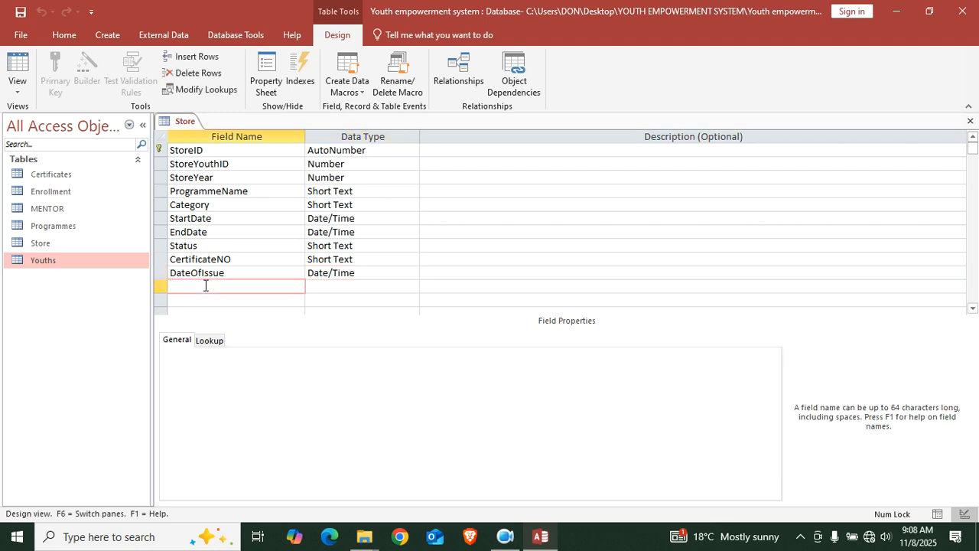
pyautogui.write('MentorName')
pyautogui.press('Down')
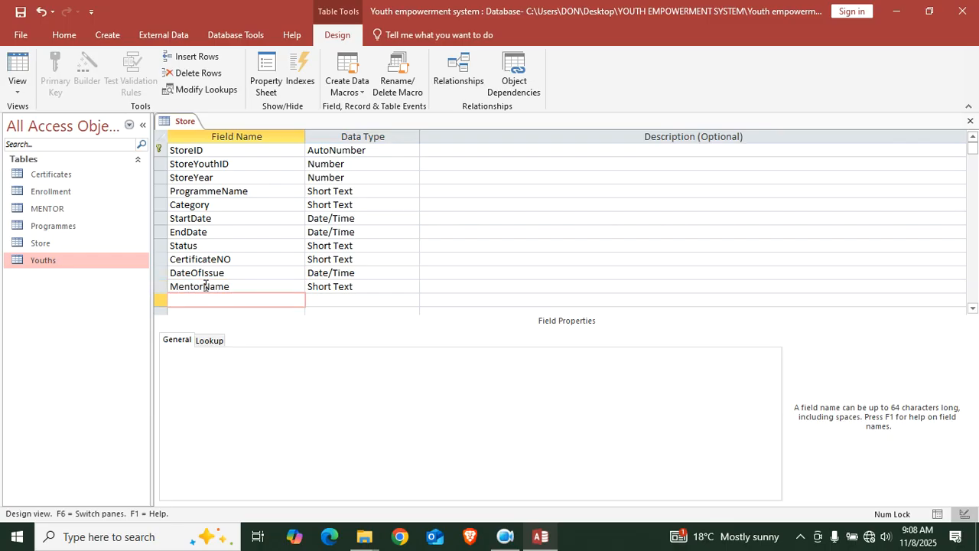
pyautogui.write('Contacts')
pyautogui.press('Tab')
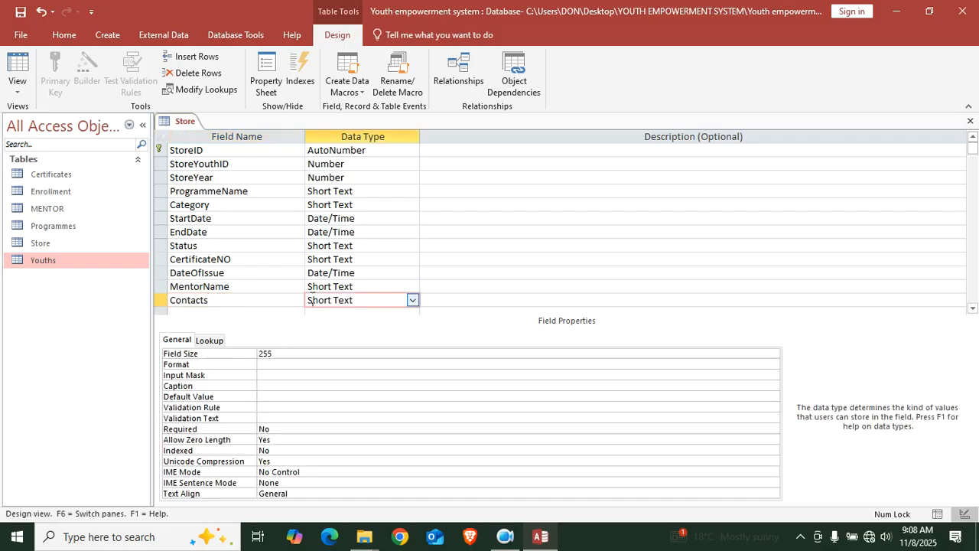
pyautogui.scroll(-4, 197, 311)
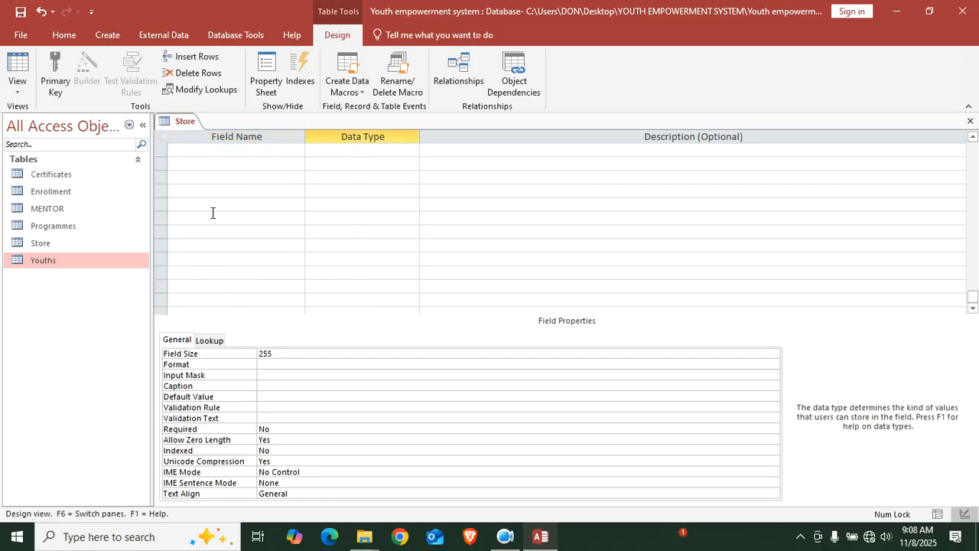
pyautogui.scroll(1, 211, 212)
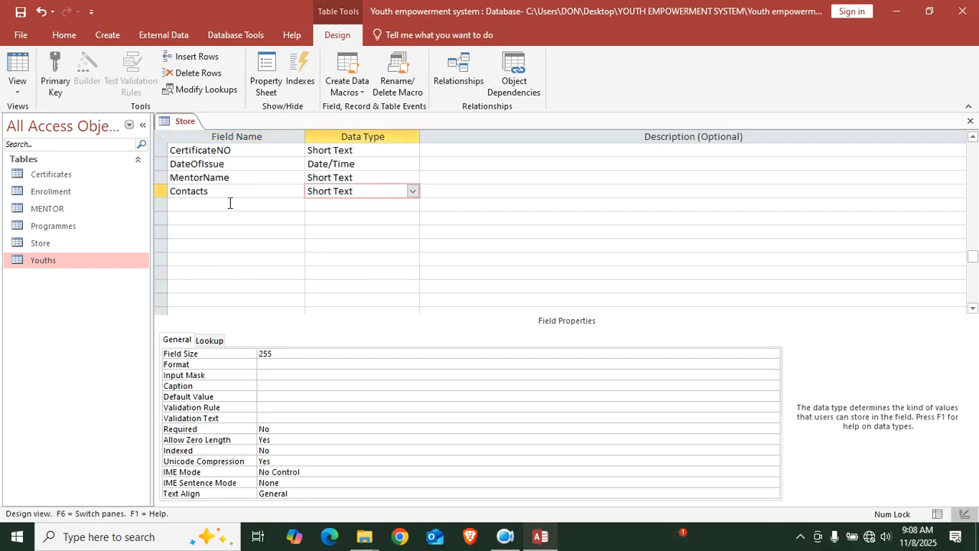
pyautogui.scroll(1, 242, 247)
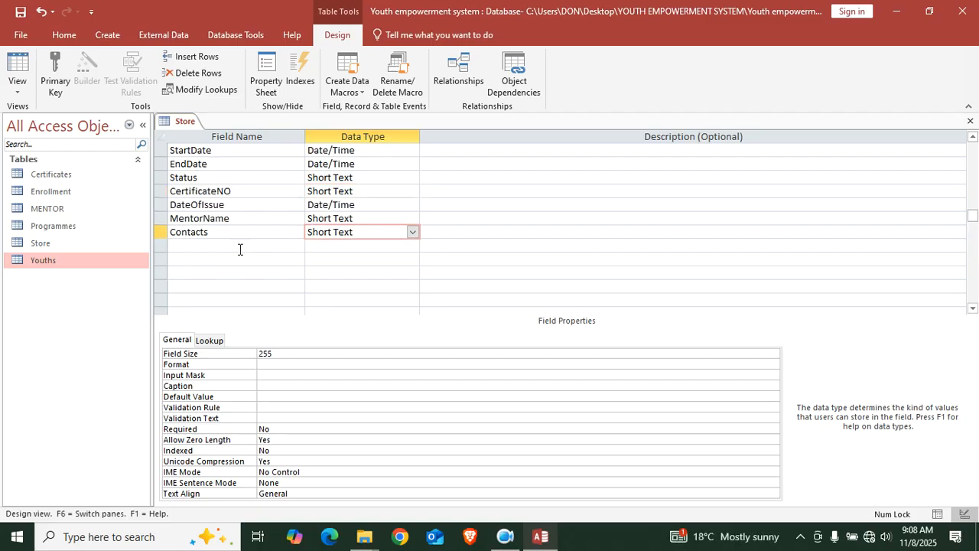
pyautogui.scroll(2, 276, 233)
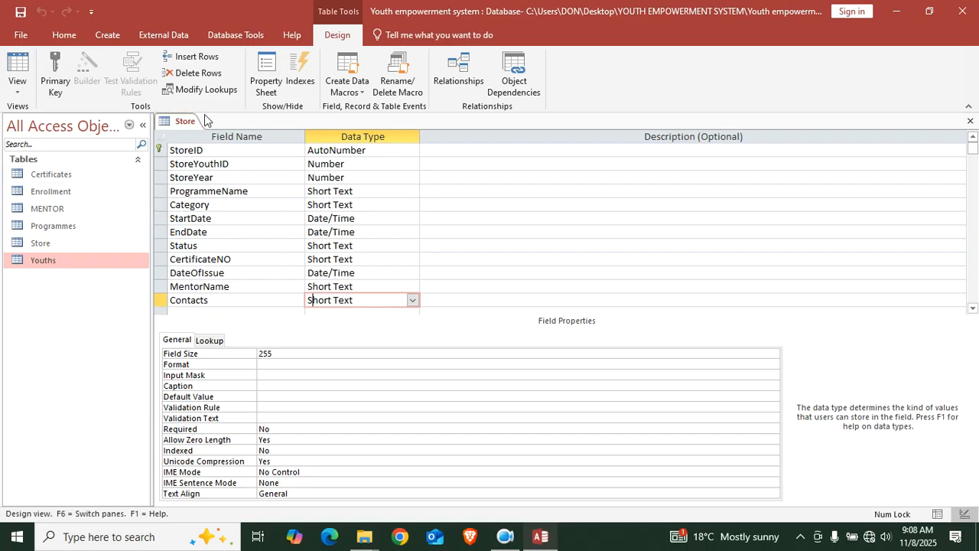
# Close the Store table and open the MENTOR table in Datasheet view
pyautogui.click(505, 536)
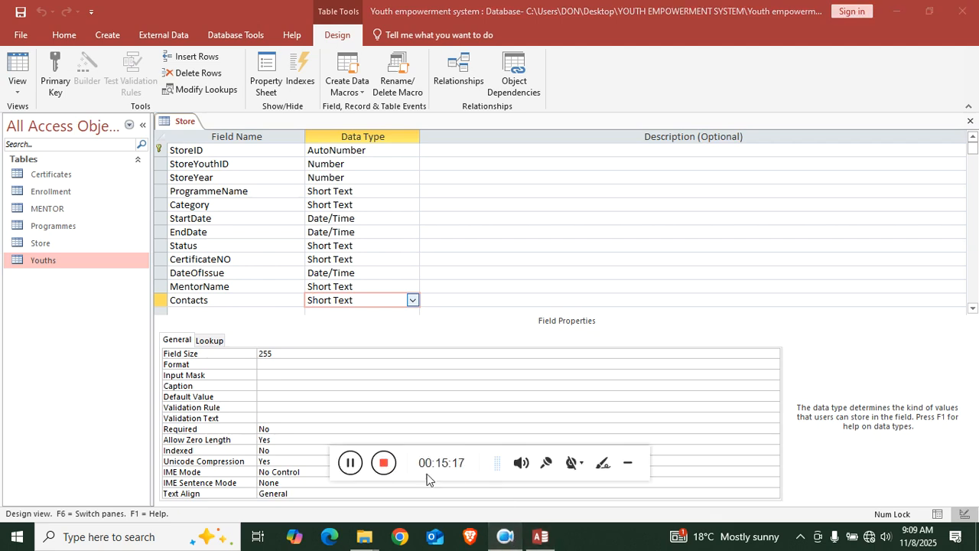
pyautogui.click(350, 462)
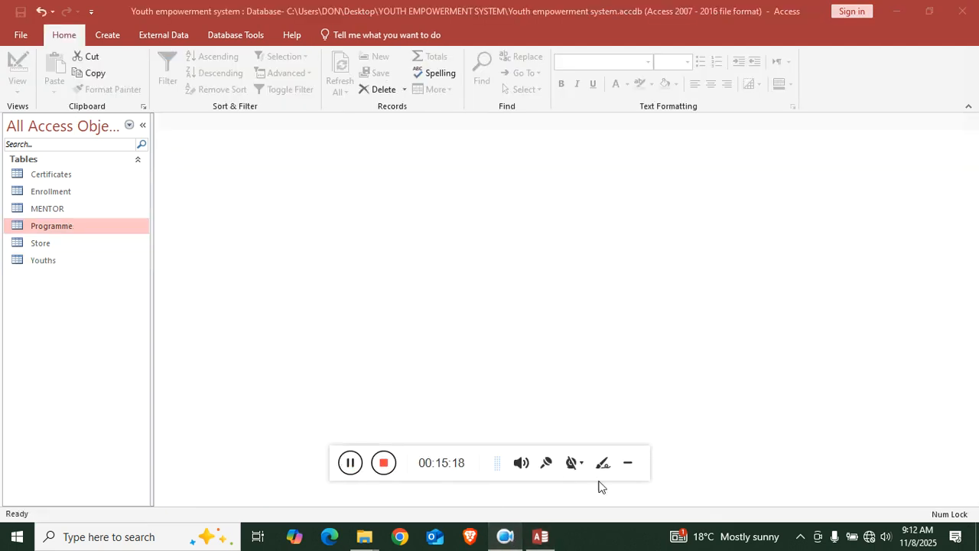
pyautogui.click(626, 464)
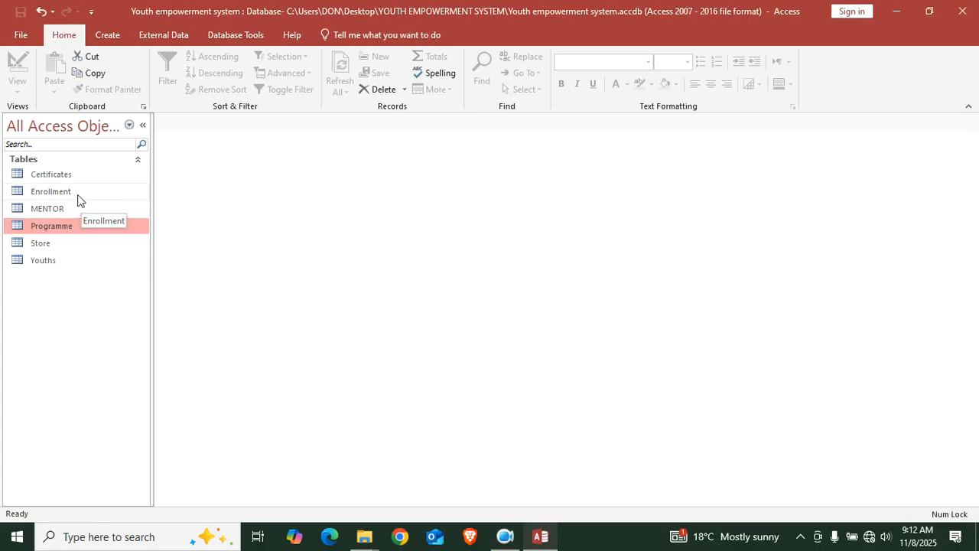
pyautogui.click(74, 214)
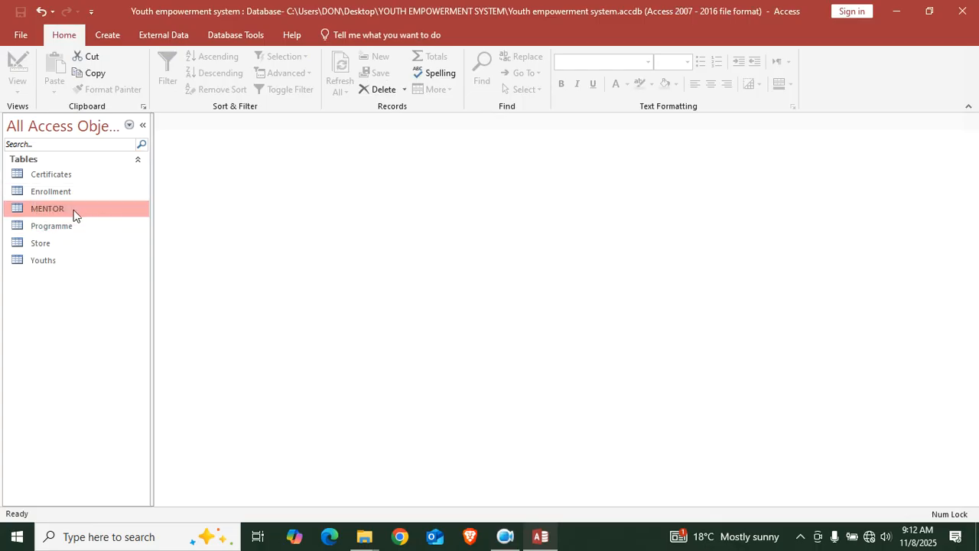
pyautogui.doubleClick(74, 214)
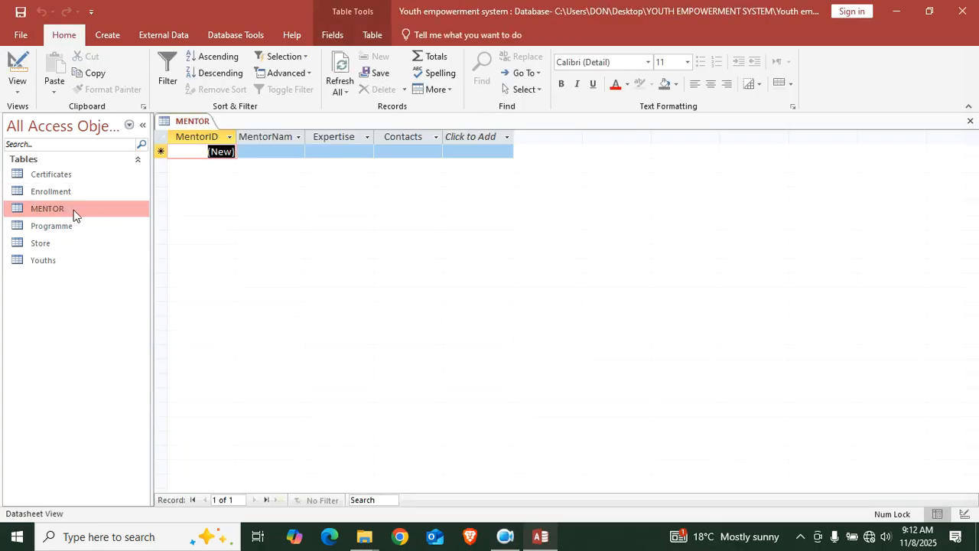
# Enter capital-letter mentor names A, B, C, D, E and F as six MentorName records
pyautogui.click(248, 154)
pyautogui.press('capslock')
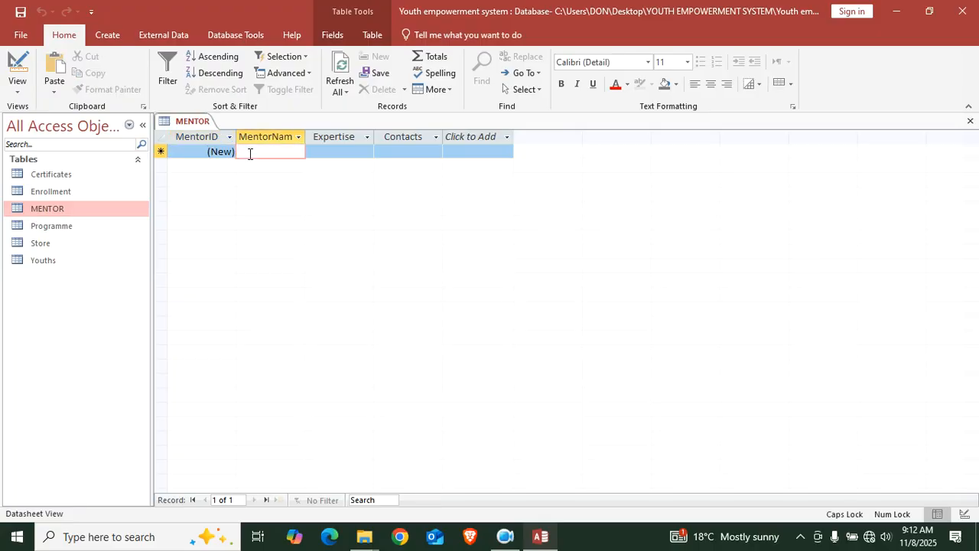
pyautogui.write('A')
pyautogui.press('Down')
pyautogui.write('B')
pyautogui.press('Down')
pyautogui.write('C')
pyautogui.press('Down')
pyautogui.write('D')
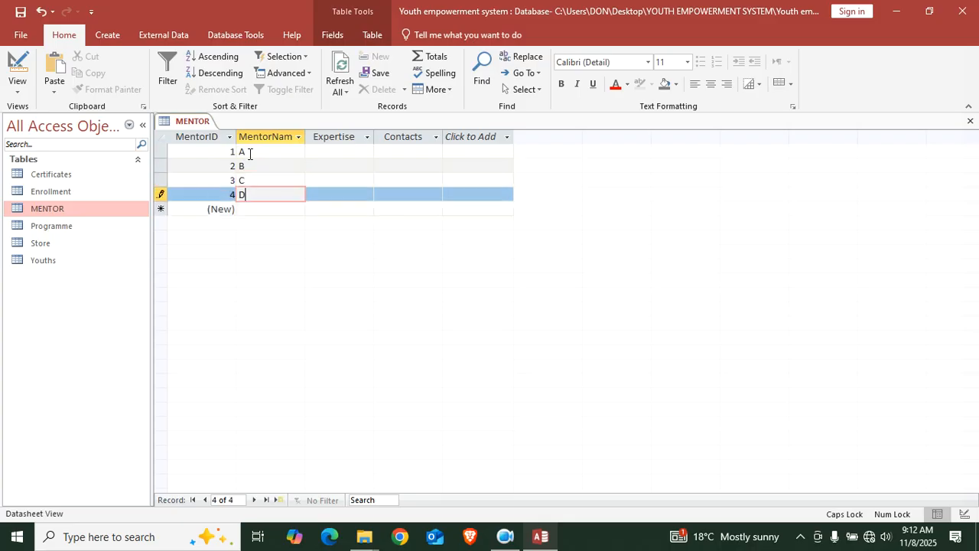
pyautogui.press('Down')
pyautogui.write('E')
pyautogui.press('Down')
pyautogui.write('F')
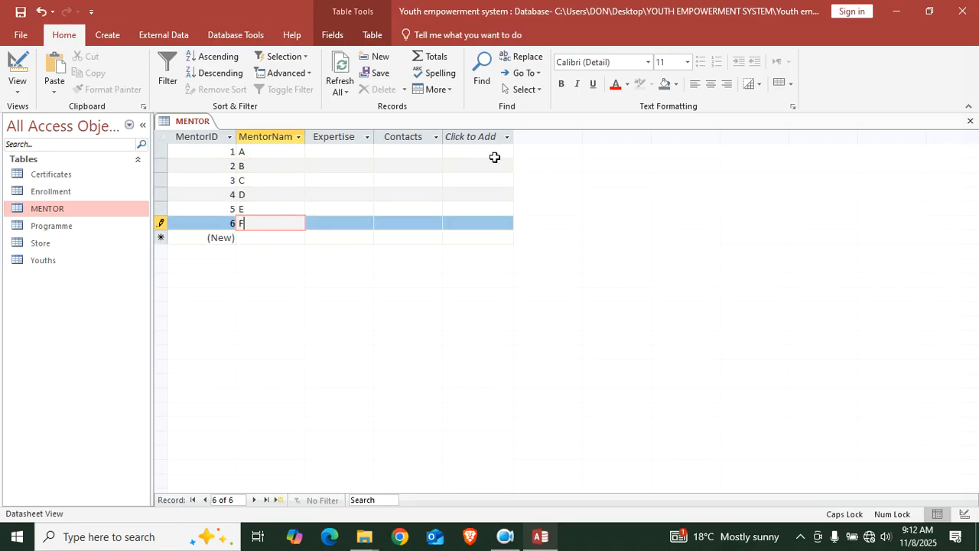
pyautogui.click(357, 151)
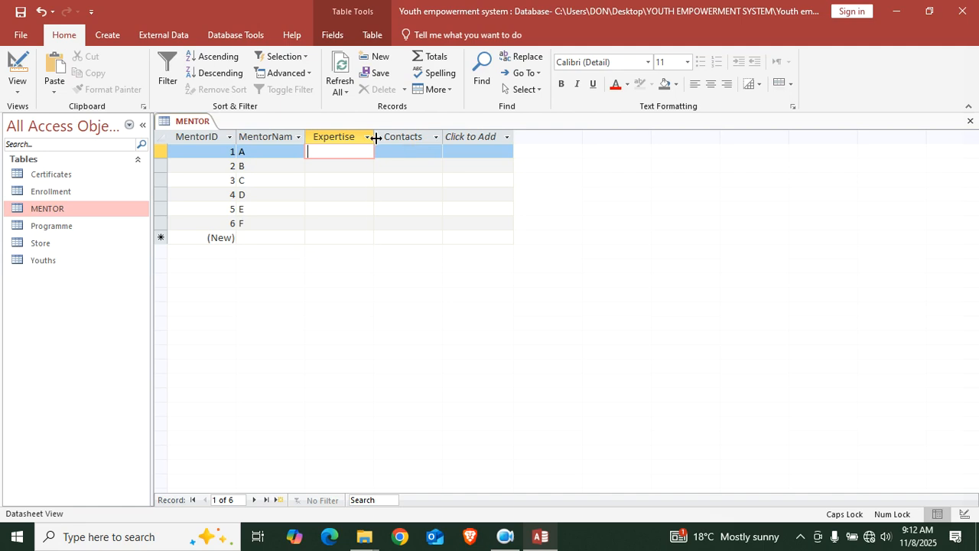
# Widen the MENTOR Expertise column and enter Counselling for mentor A
pyautogui.moveTo(376, 138); pyautogui.dragTo(545, 138)
pyautogui.write('COUN')
pyautogui.press('BackSpace')
pyautogui.press('BackSpace')
pyautogui.press('BackSpace')
pyautogui.press('capslock')
pyautogui.write('un')
pyautogui.press('BackSpace')
pyautogui.press('BackSpace')
pyautogui.write('oun')
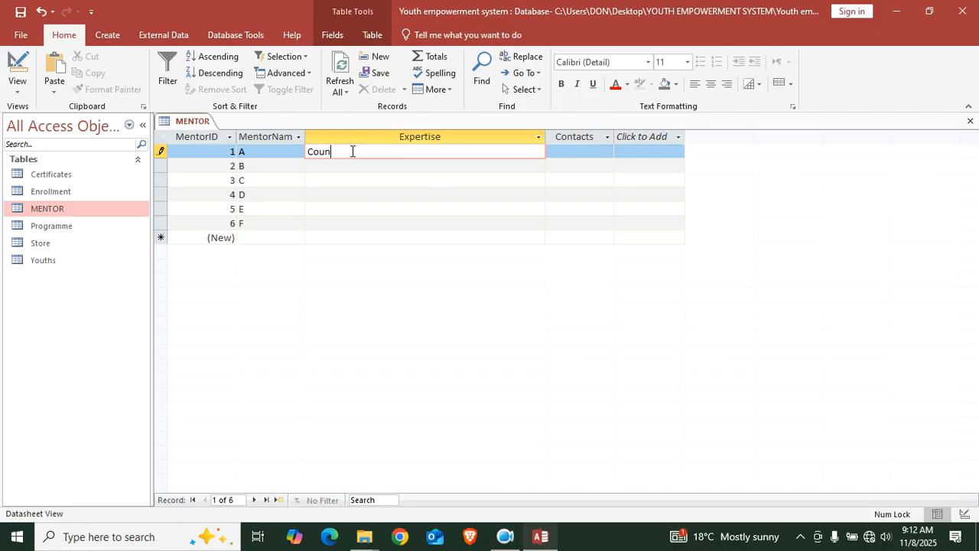
pyautogui.write('selling')
# Enter General as mentor B's expertise
pyautogui.click(379, 173)
pyautogui.press('capslock')
pyautogui.write('G')
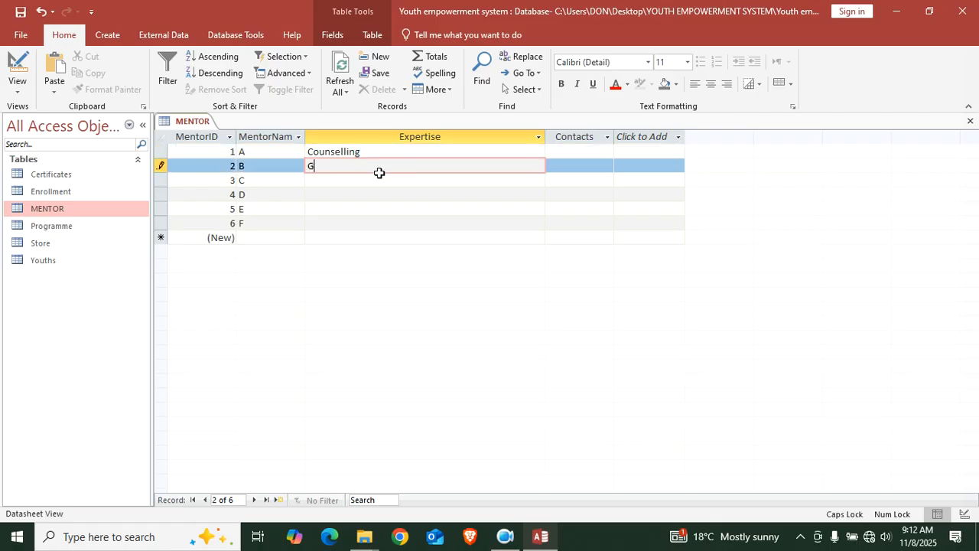
pyautogui.press('capslock')
pyautogui.write('eneral')
# Enter Entreperneur as mentor C's expertise and close the MENTOR table
pyautogui.click(337, 186)
pyautogui.write('bu')
pyautogui.press('BackSpace')
pyautogui.press('BackSpace')
pyautogui.write('b')
pyautogui.press('BackSpace')
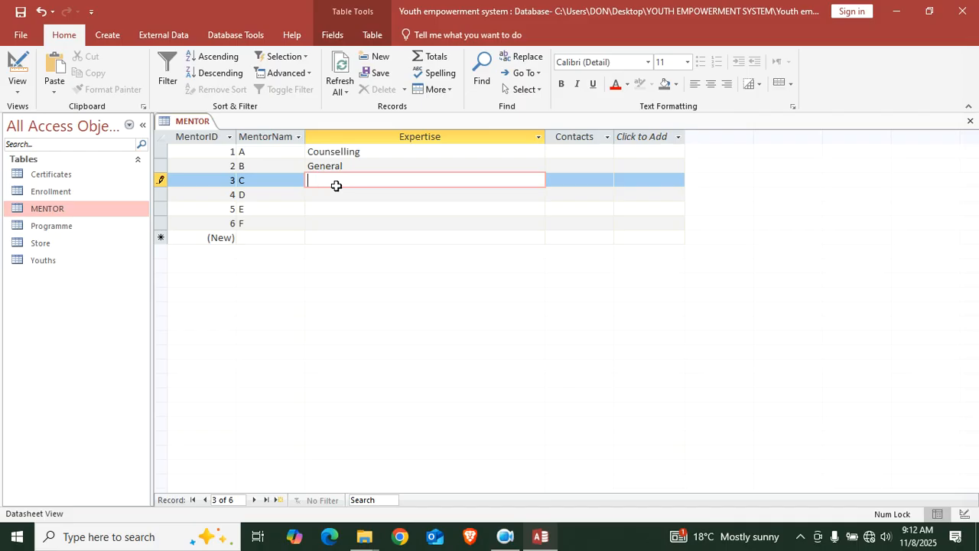
pyautogui.write('E')
pyautogui.write('ntre')
pyautogui.press('BackSpace')
pyautogui.write('r')
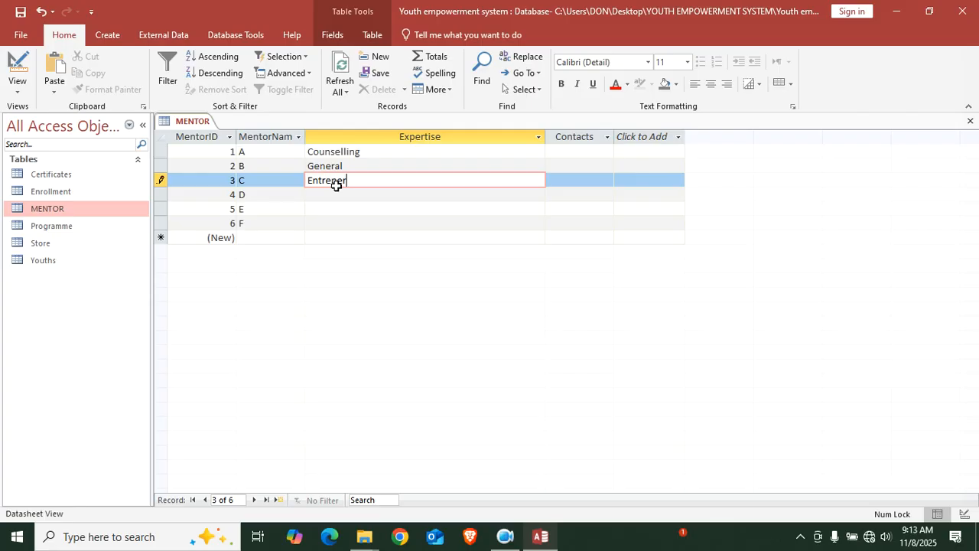
pyautogui.write('epreneur')
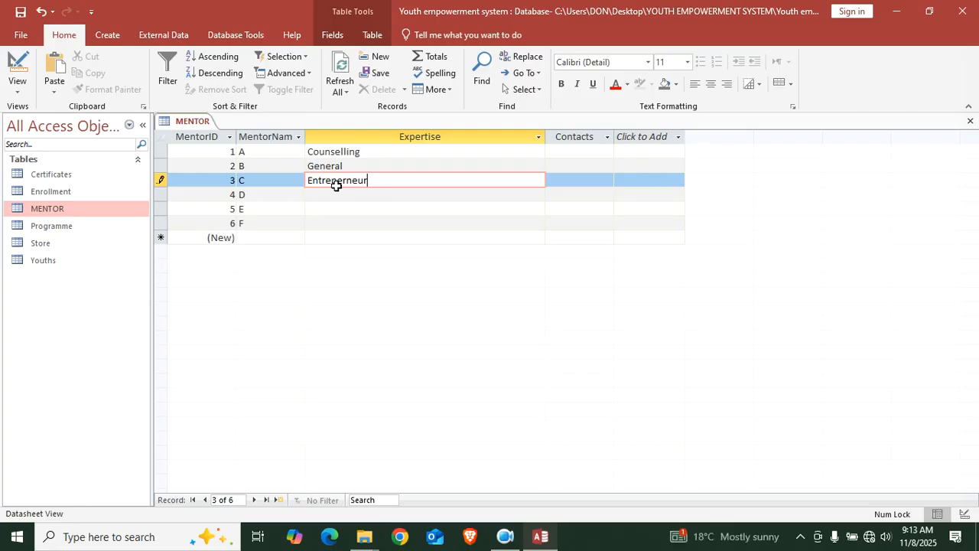
pyautogui.click(970, 121)
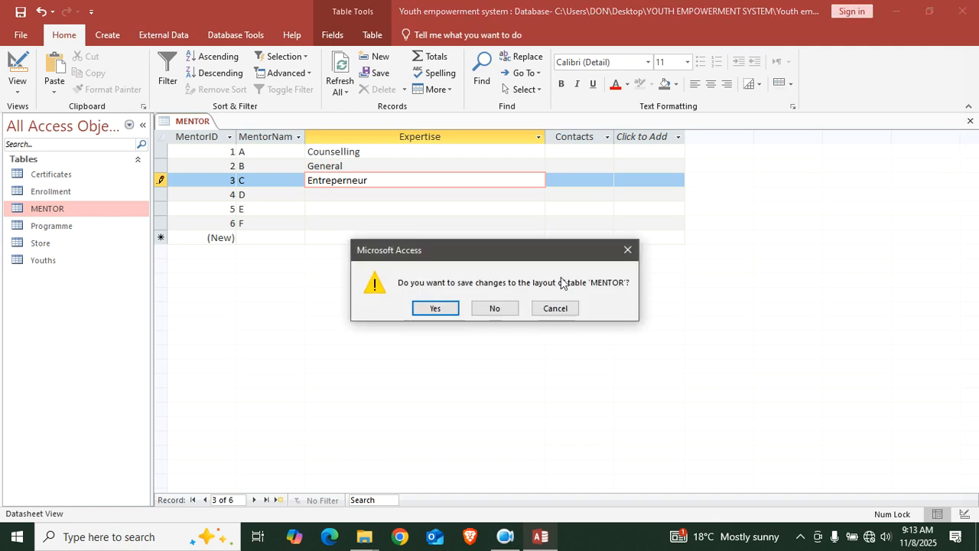
# Save the MENTOR layout and start a new design-view query with the Youths and Store tables
pyautogui.click(435, 309)
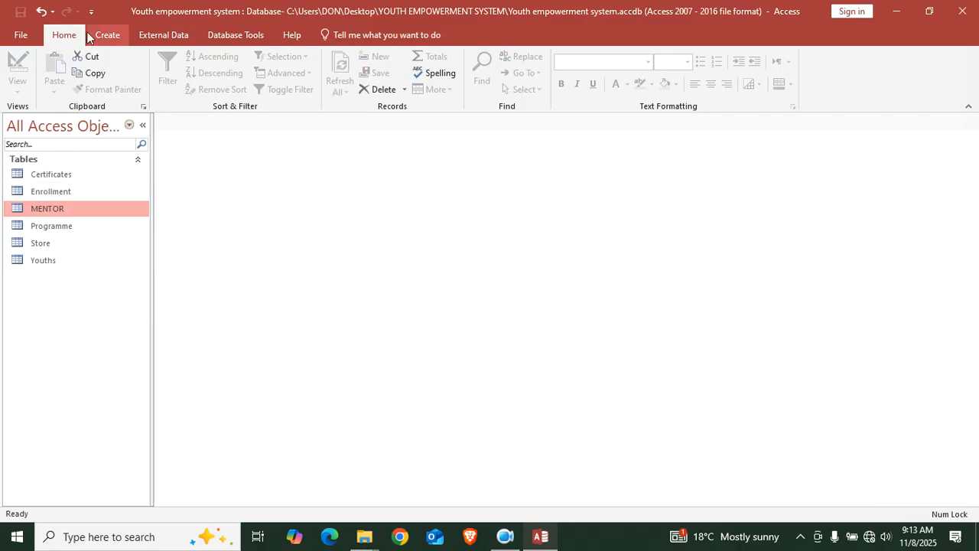
pyautogui.click(111, 40)
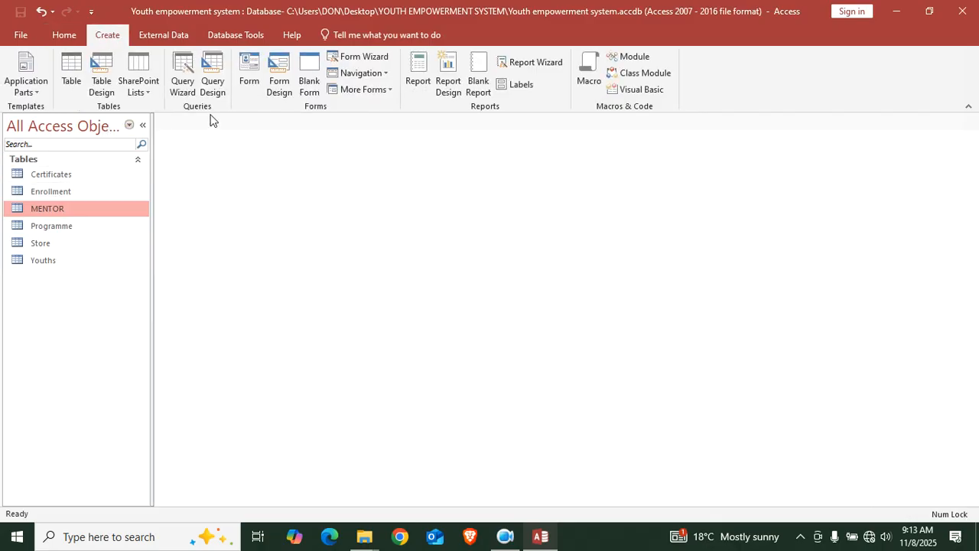
pyautogui.click(213, 86)
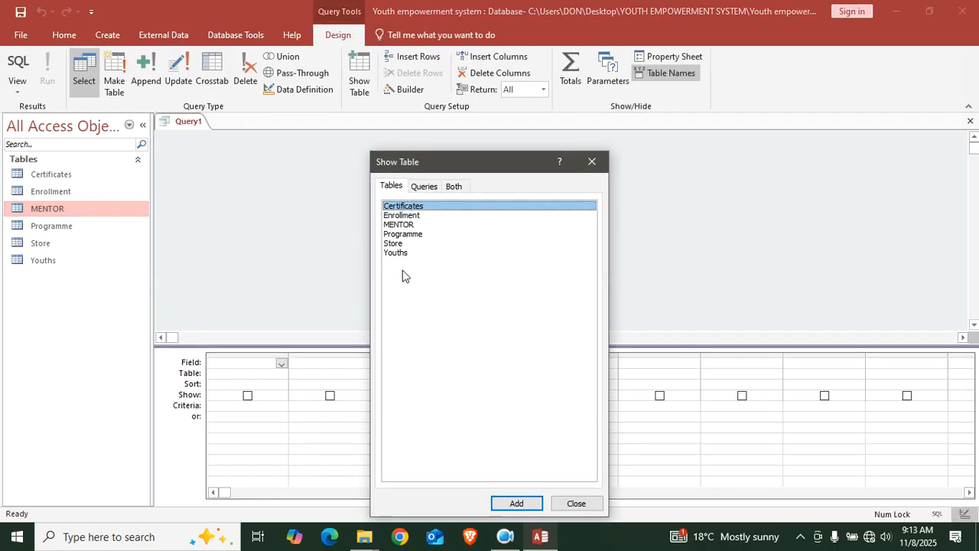
pyautogui.doubleClick(409, 251)
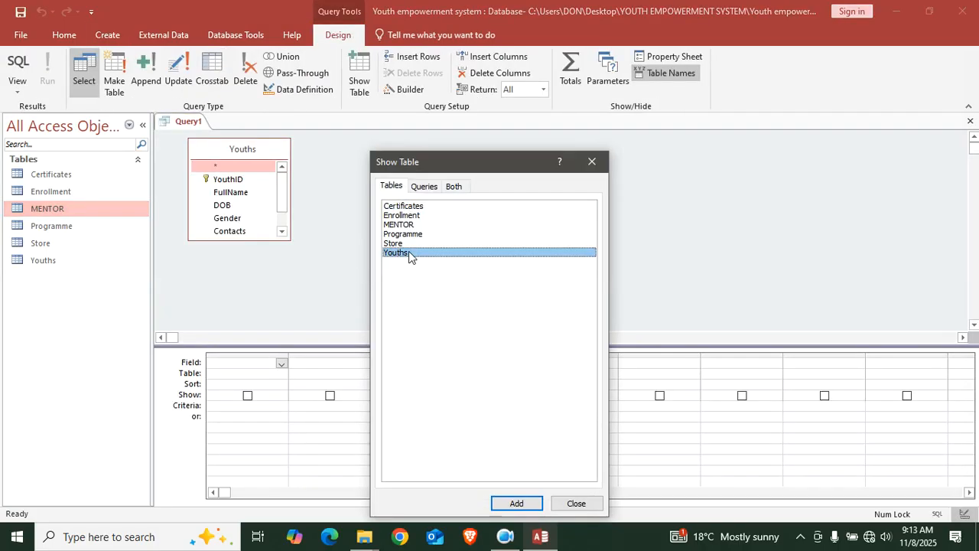
pyautogui.doubleClick(407, 244)
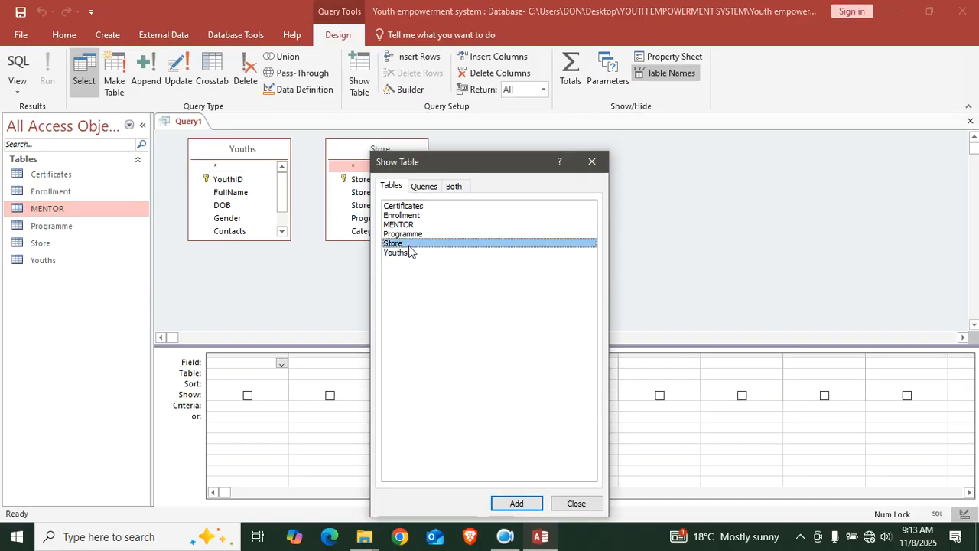
pyautogui.click(592, 162)
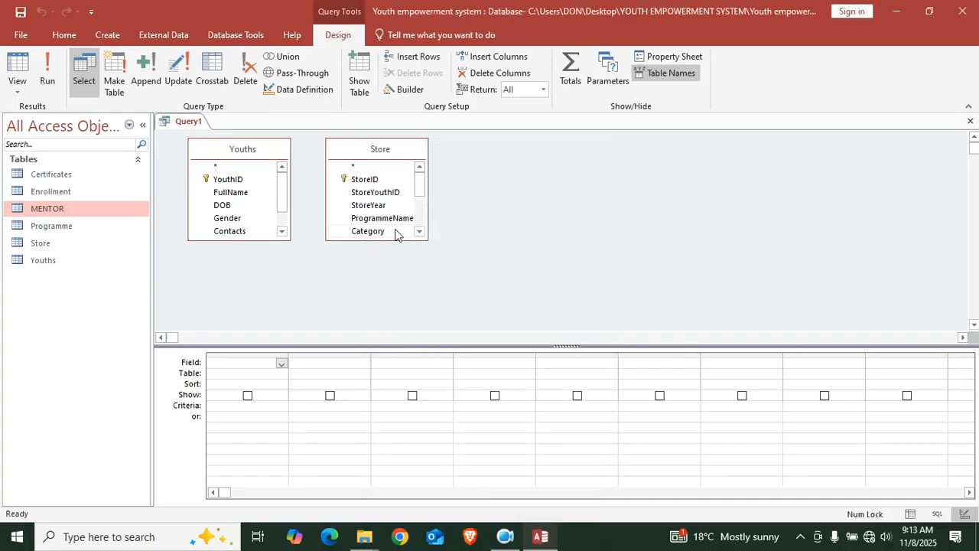
# Enlarge both field lists and join Youths YouthID to Store StoreYouthID
pyautogui.moveTo(395, 240); pyautogui.dragTo(429, 329)
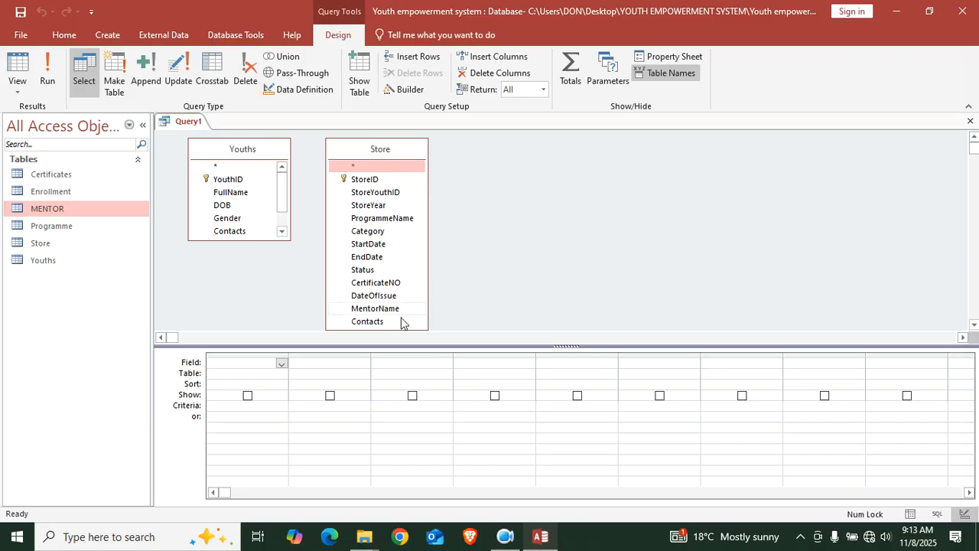
pyautogui.moveTo(237, 240); pyautogui.dragTo(223, 325)
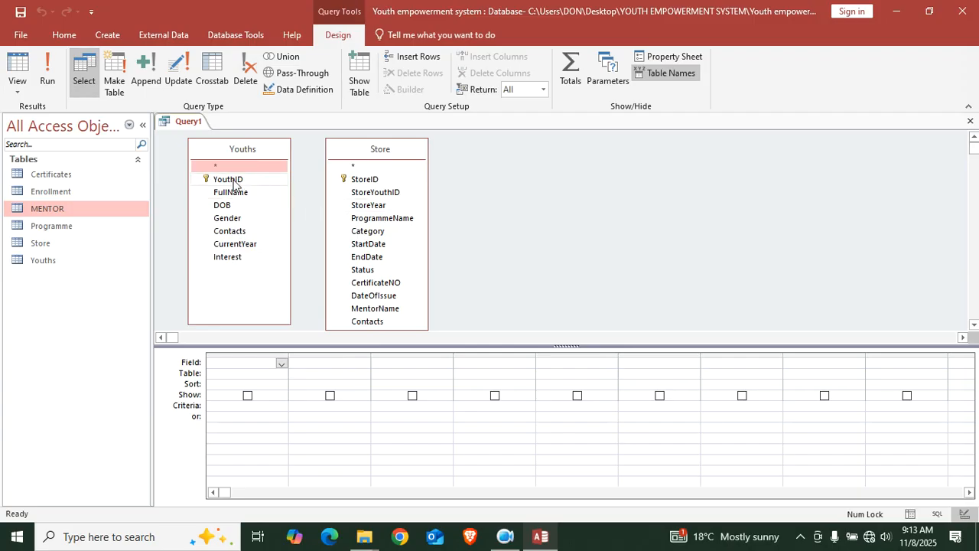
pyautogui.moveTo(233, 184); pyautogui.dragTo(356, 196)
pyautogui.moveTo(378, 149); pyautogui.dragTo(384, 157)
# Set the YouthID–StoreYouthID join to include all Youths records
pyautogui.doubleClick(415, 179)
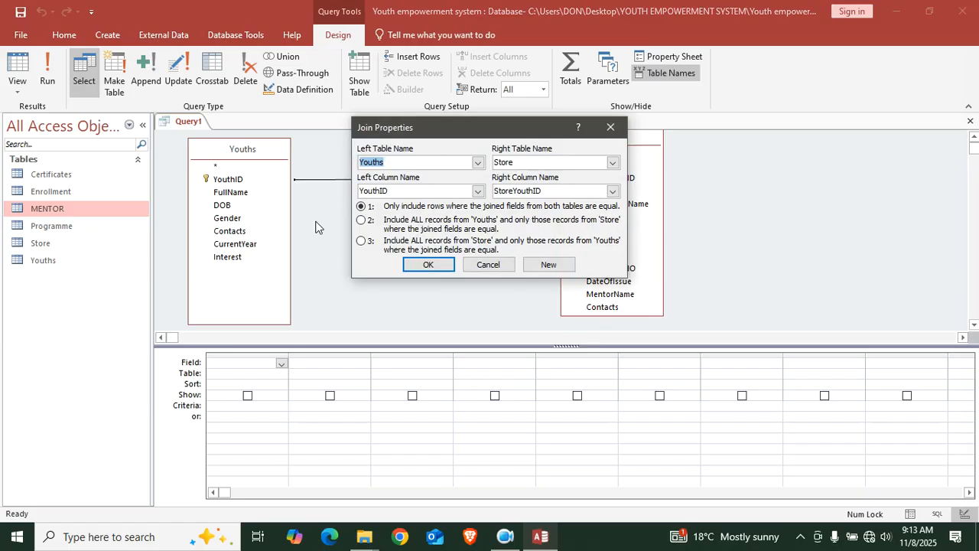
pyautogui.click(362, 219)
pyautogui.click(428, 264)
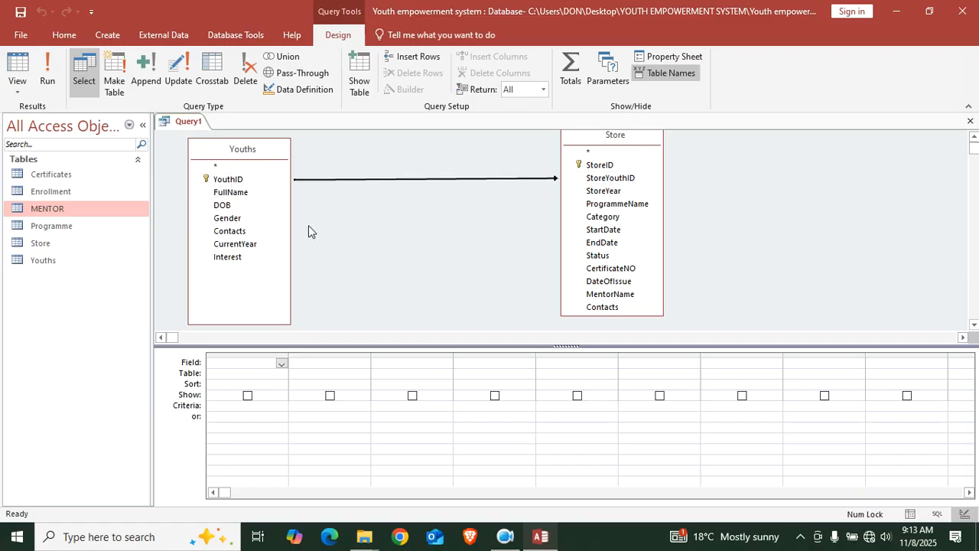
# Join CurrentYear to StoreYear, also including all Youths records
pyautogui.moveTo(243, 248); pyautogui.dragTo(606, 191)
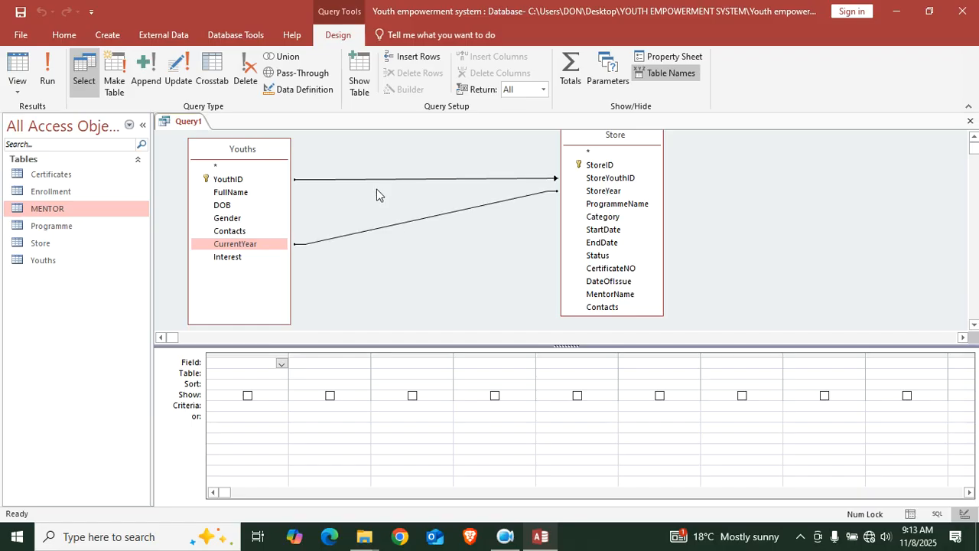
pyautogui.doubleClick(409, 225)
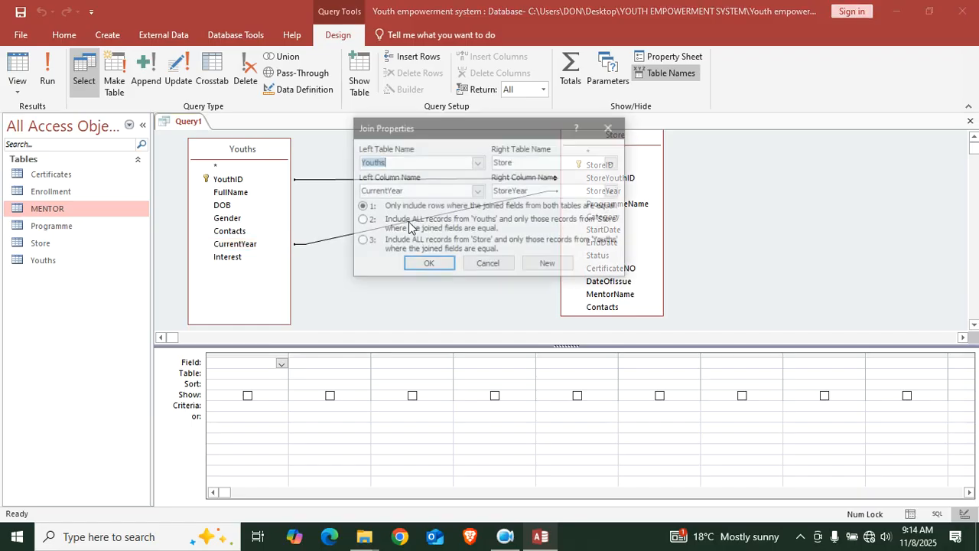
pyautogui.click(363, 220)
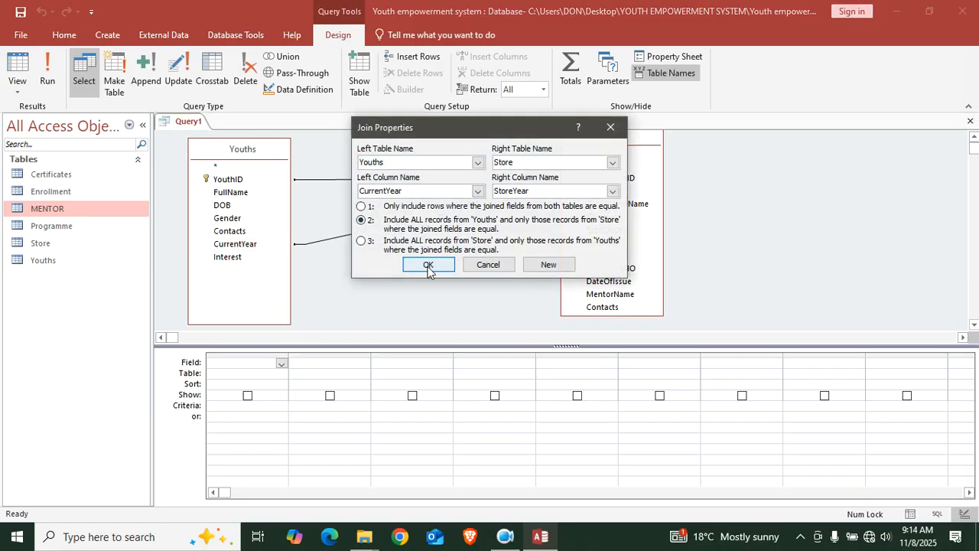
pyautogui.click(428, 265)
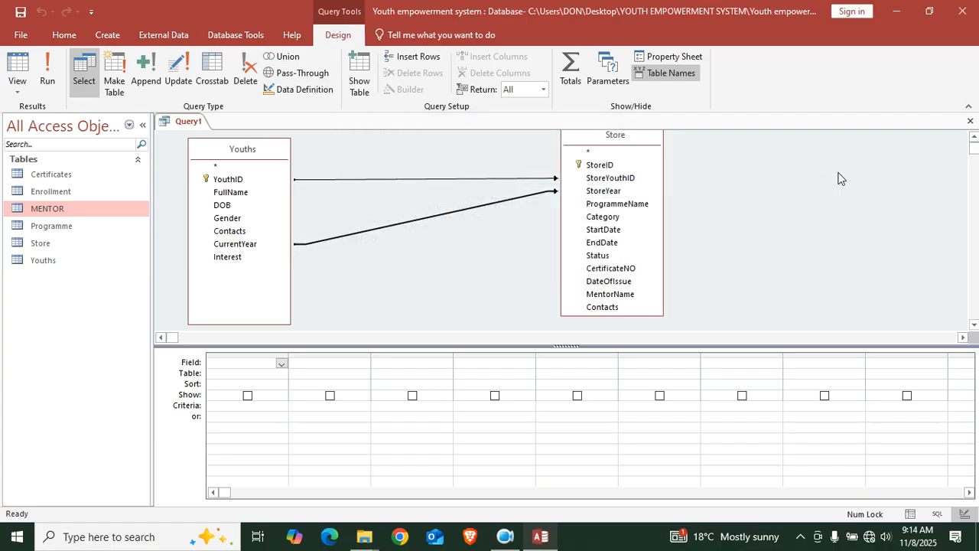
# Add Youths fields YouthID, FullName, DOB, Gender, Contacts, CurrentYear and Interest to the grid
pyautogui.doubleClick(228, 180)
pyautogui.doubleClick(231, 193)
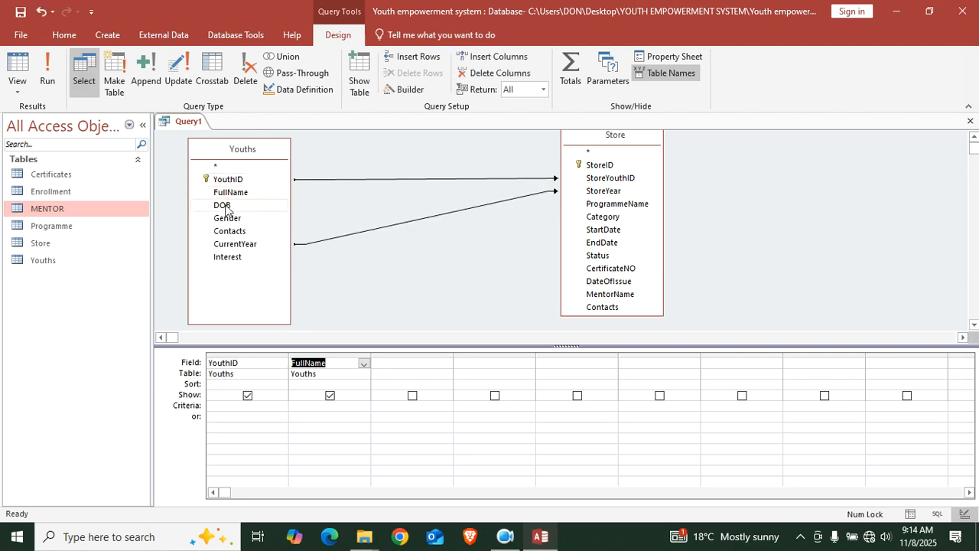
pyautogui.doubleClick(226, 206)
pyautogui.doubleClick(227, 218)
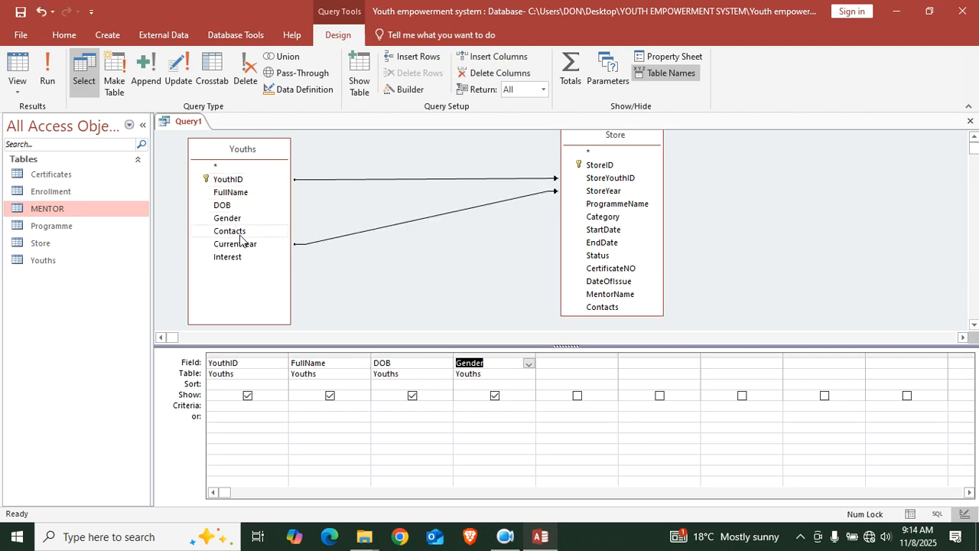
pyautogui.doubleClick(236, 231)
pyautogui.doubleClick(238, 244)
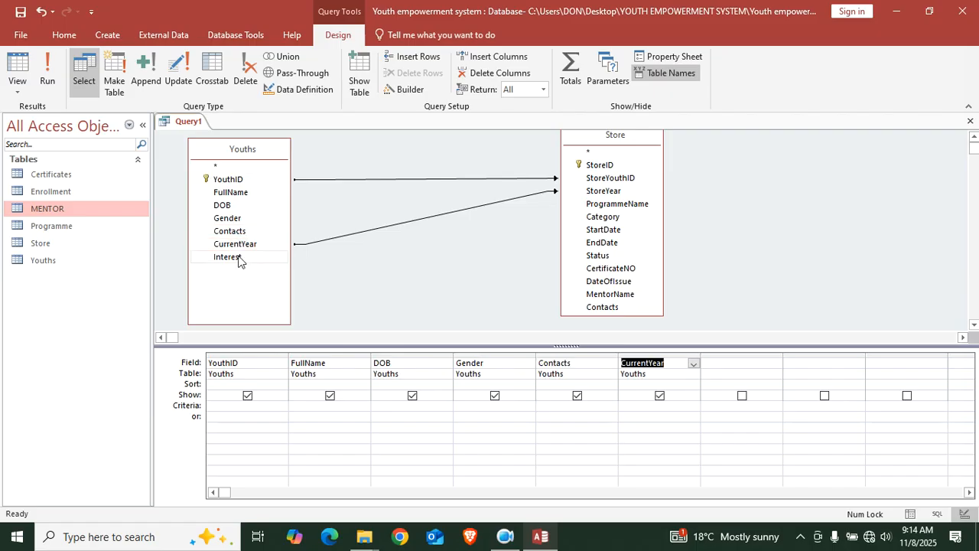
pyautogui.doubleClick(238, 257)
pyautogui.moveTo(224, 492); pyautogui.dragTo(491, 480)
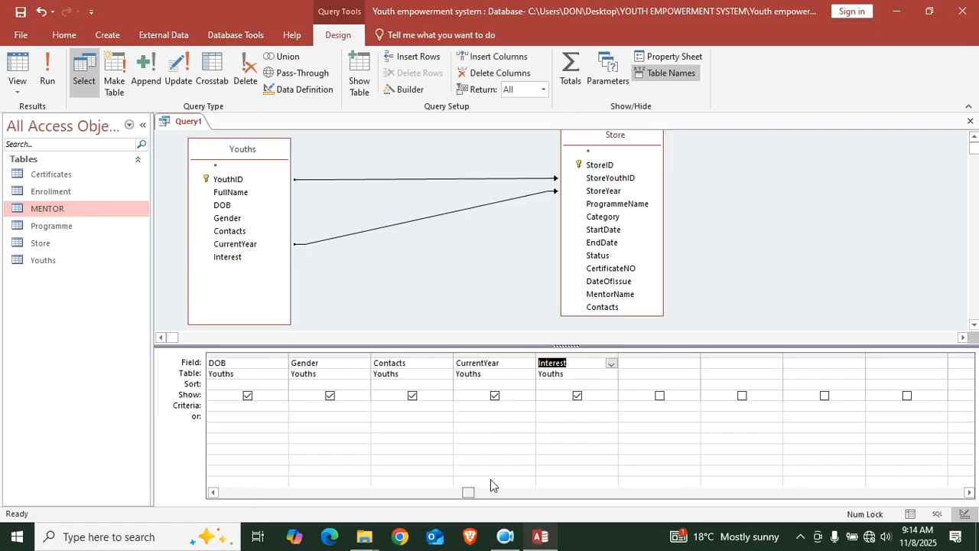
# Add Store fields StoreID, StoreYouthID, StoreYear, ProgrammeName and Category to the grid
pyautogui.click(603, 166)
pyautogui.doubleClick(603, 166)
pyautogui.doubleClick(608, 179)
pyautogui.doubleClick(609, 193)
pyautogui.doubleClick(610, 204)
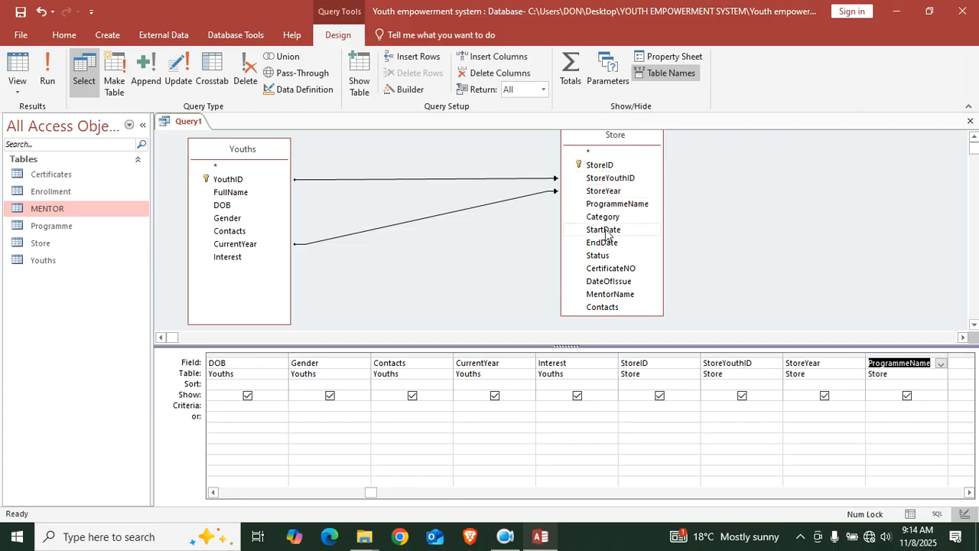
pyautogui.click(610, 217)
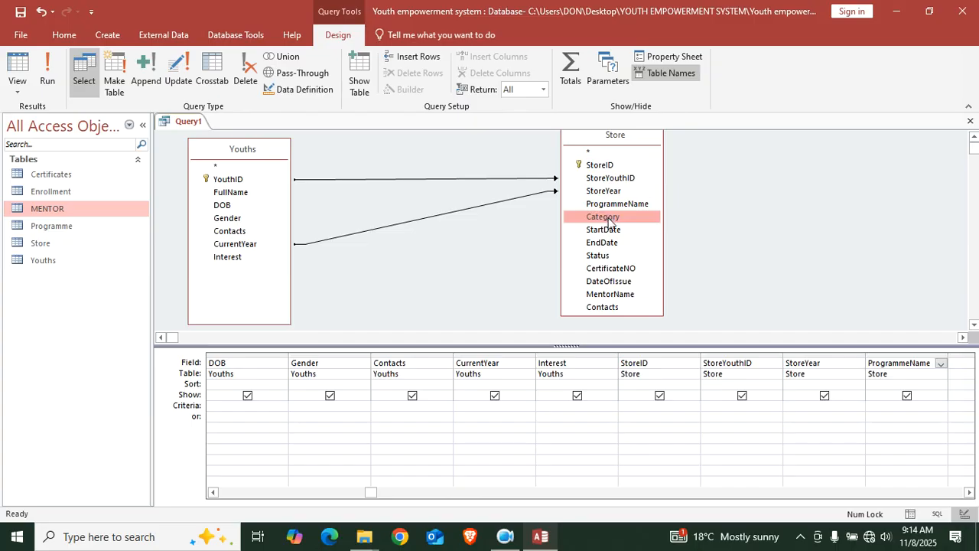
pyautogui.doubleClick(609, 219)
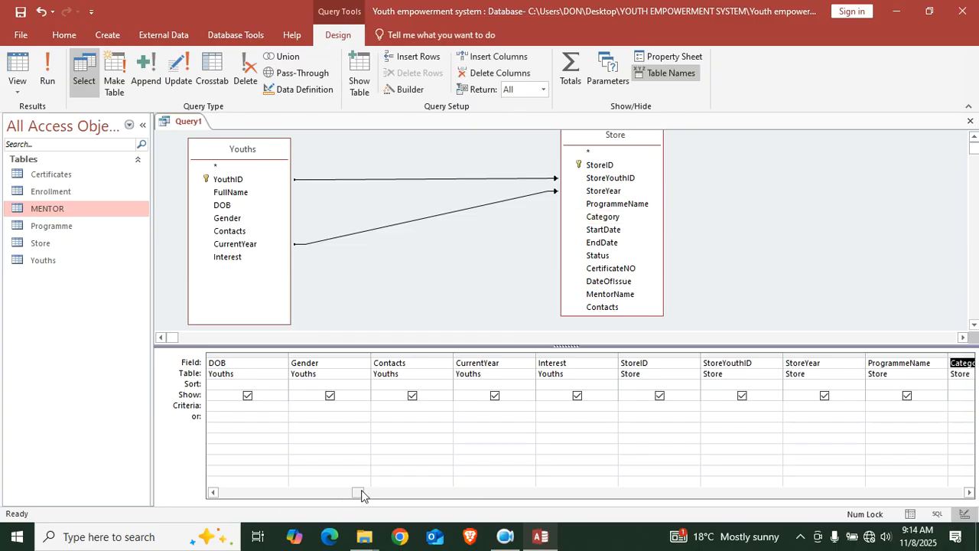
pyautogui.click(405, 492)
pyautogui.moveTo(405, 492); pyautogui.dragTo(533, 475)
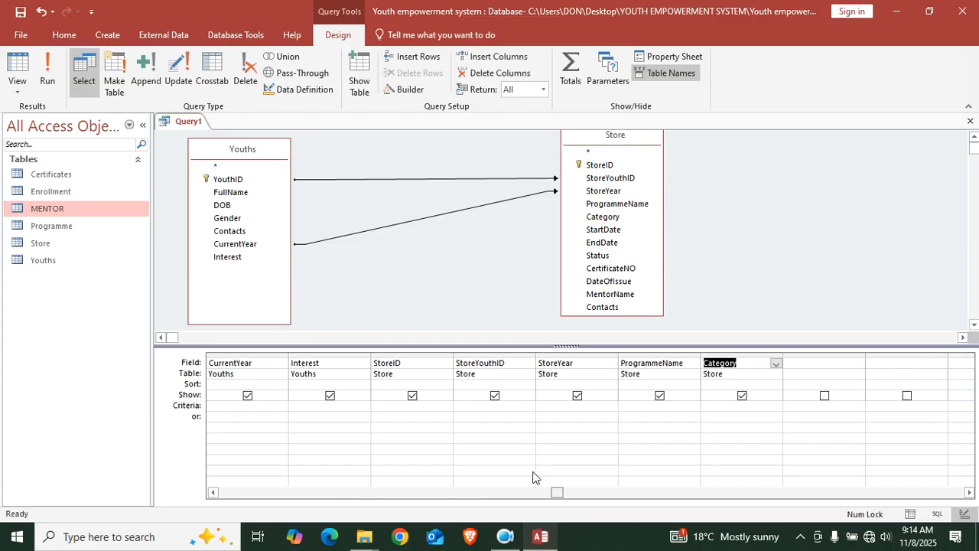
# Add Category again, then StartDate, EndDate, Status, CertificateNO, DateOfIssue, MentorName and Contacts
pyautogui.doubleClick(620, 221)
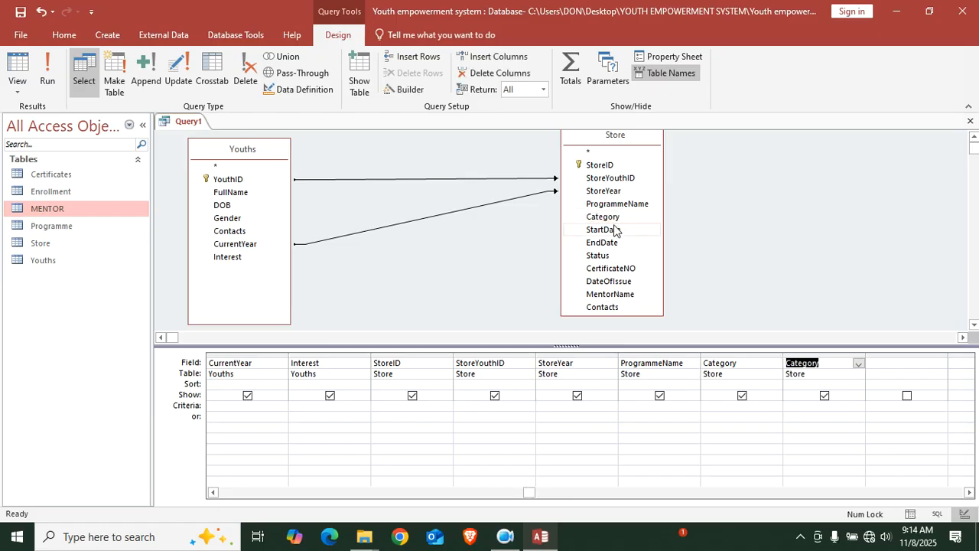
pyautogui.doubleClick(614, 231)
pyautogui.doubleClick(615, 244)
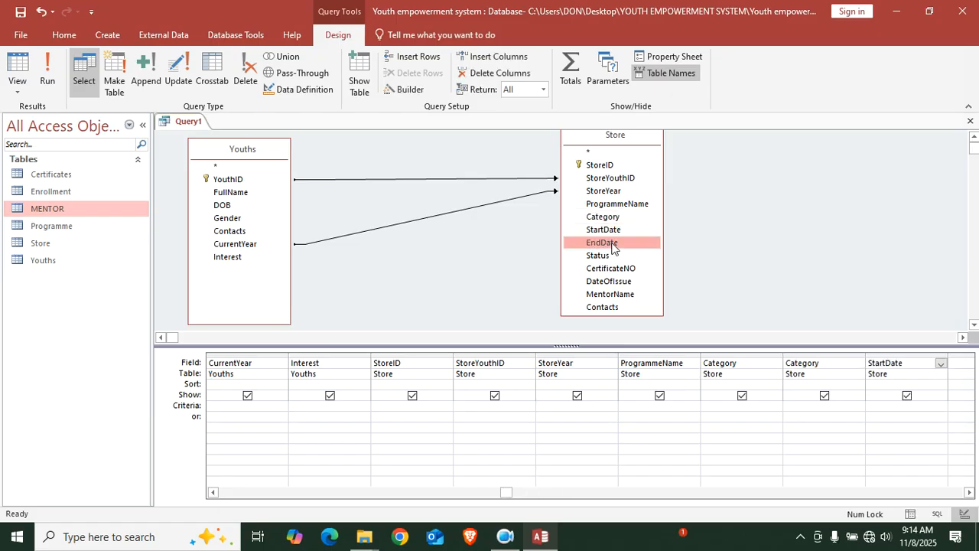
pyautogui.moveTo(487, 492); pyautogui.dragTo(674, 490)
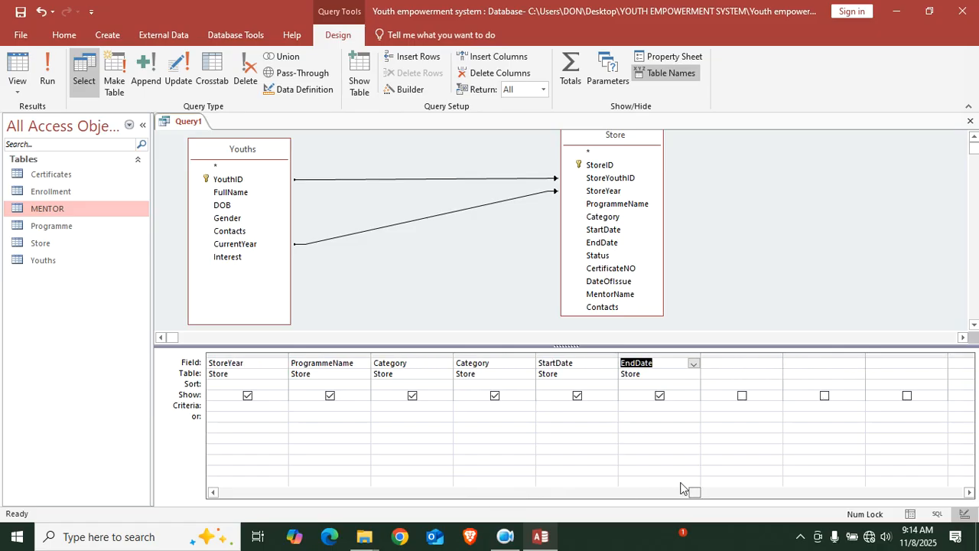
pyautogui.doubleClick(598, 257)
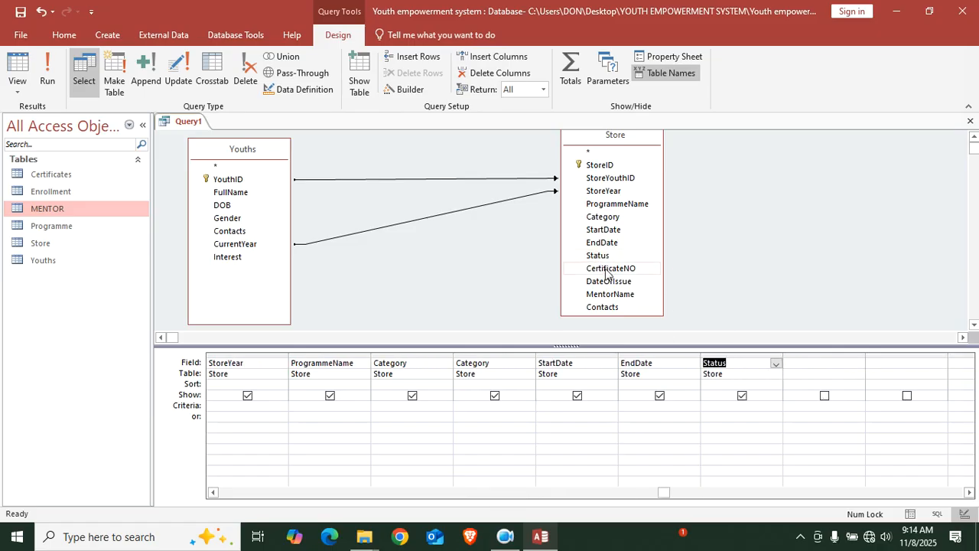
pyautogui.doubleClick(606, 269)
pyautogui.doubleClick(607, 281)
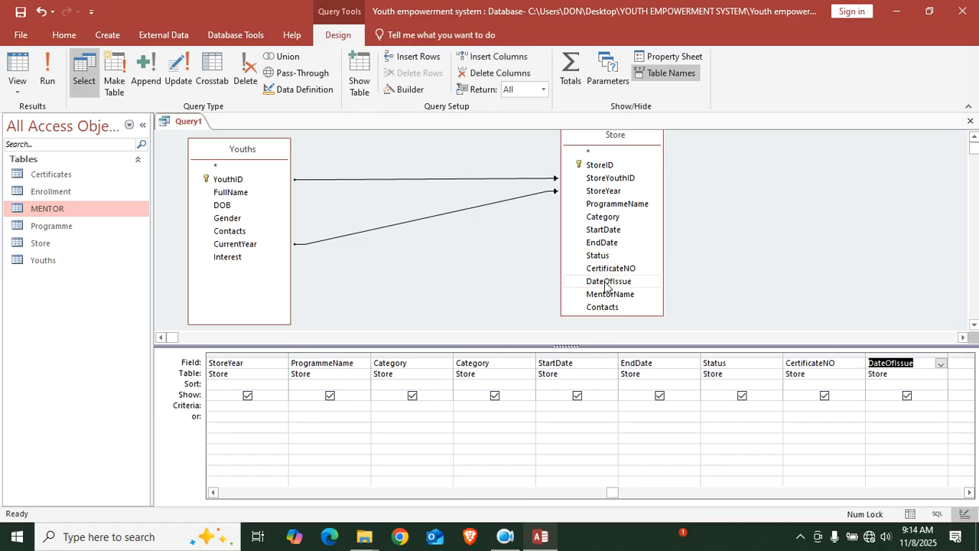
pyautogui.doubleClick(611, 295)
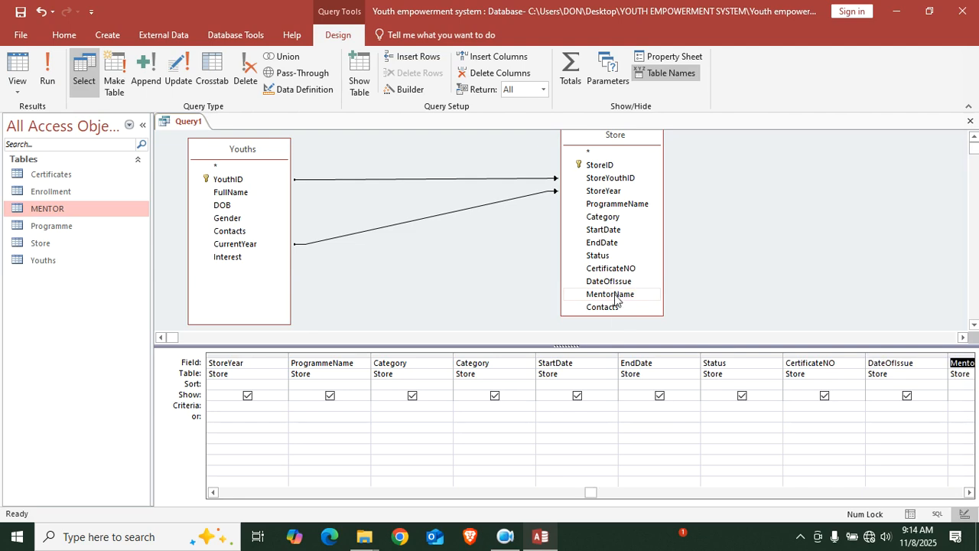
pyautogui.doubleClick(612, 309)
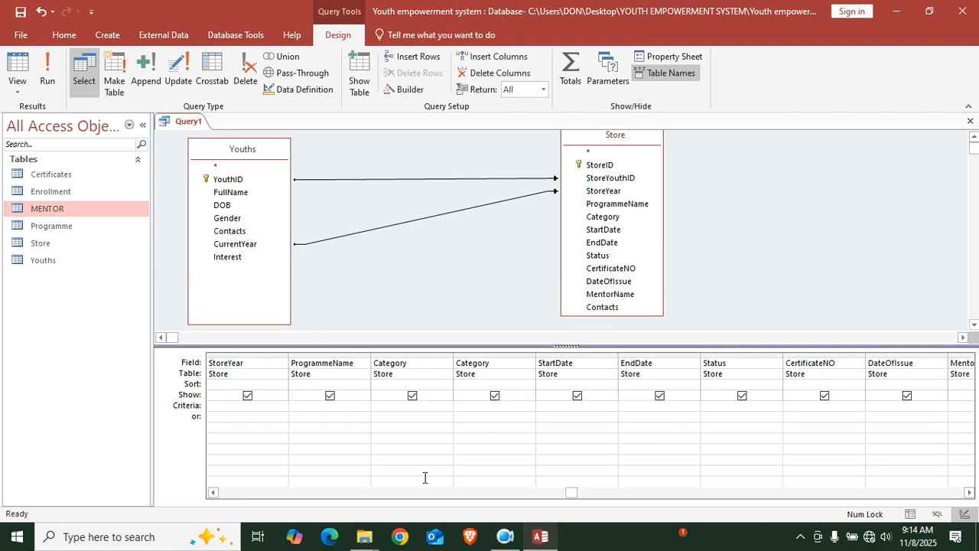
pyautogui.moveTo(573, 493); pyautogui.dragTo(685, 493)
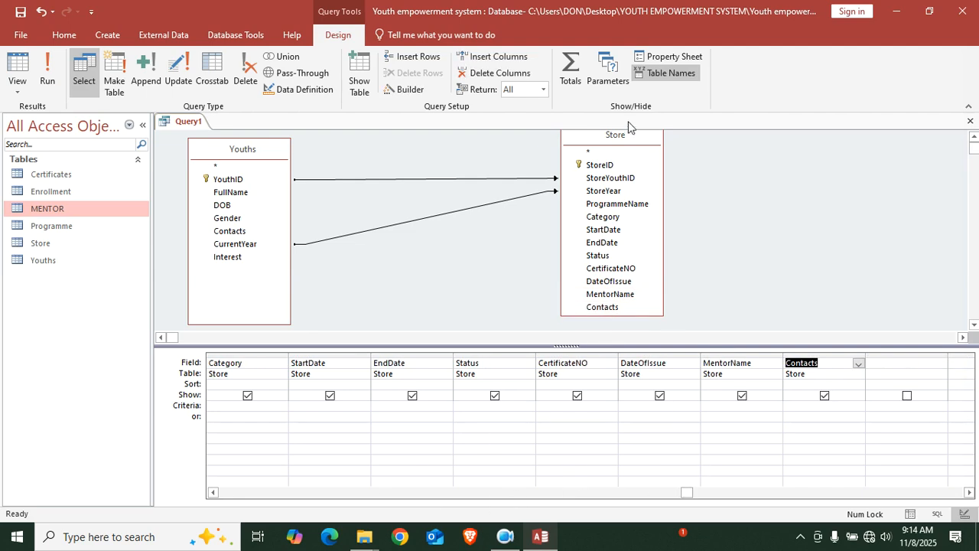
# Save the new query as mainquery
pyautogui.click(20, 10)
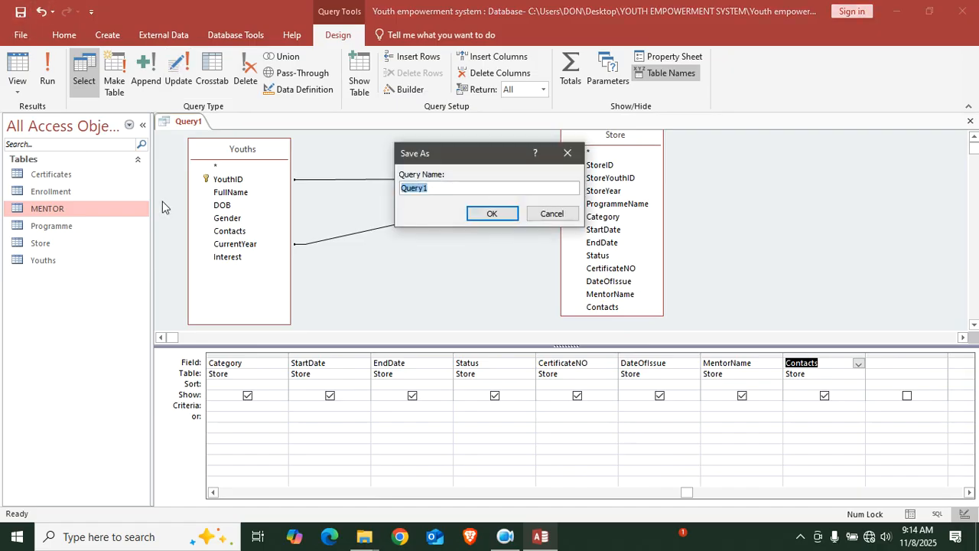
pyautogui.write('mainq')
pyautogui.press('Return')
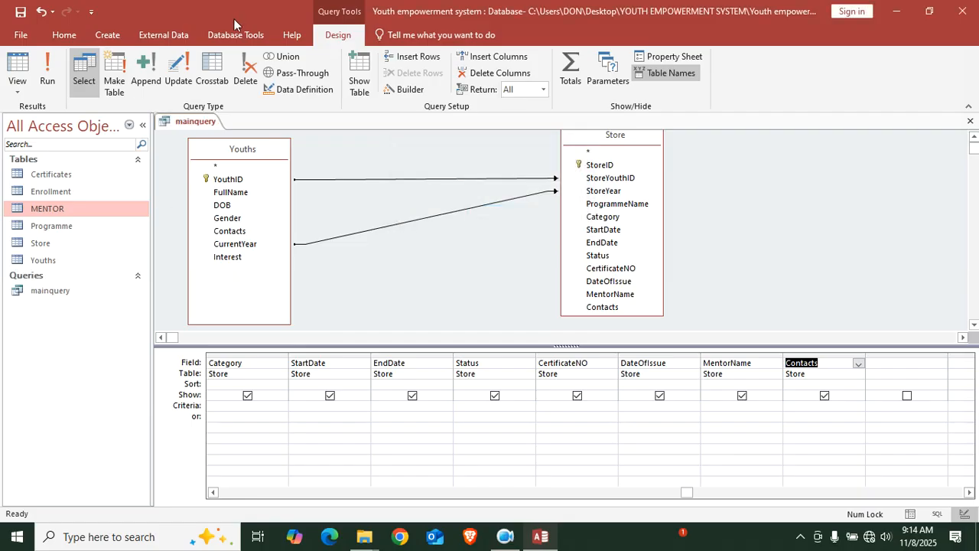
# Run mainquery to view its results, then close all open objects
pyautogui.doubleClick(44, 290)
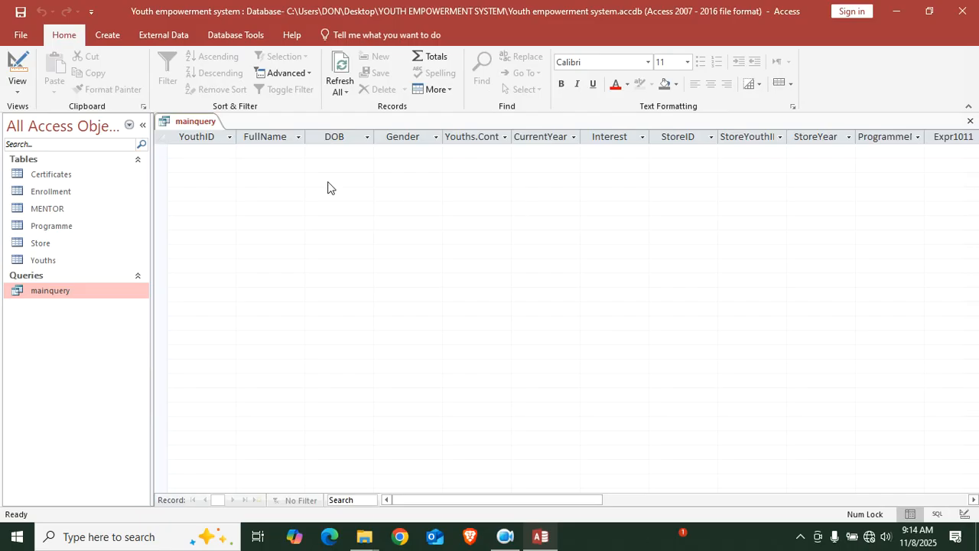
pyautogui.rightClick(198, 124)
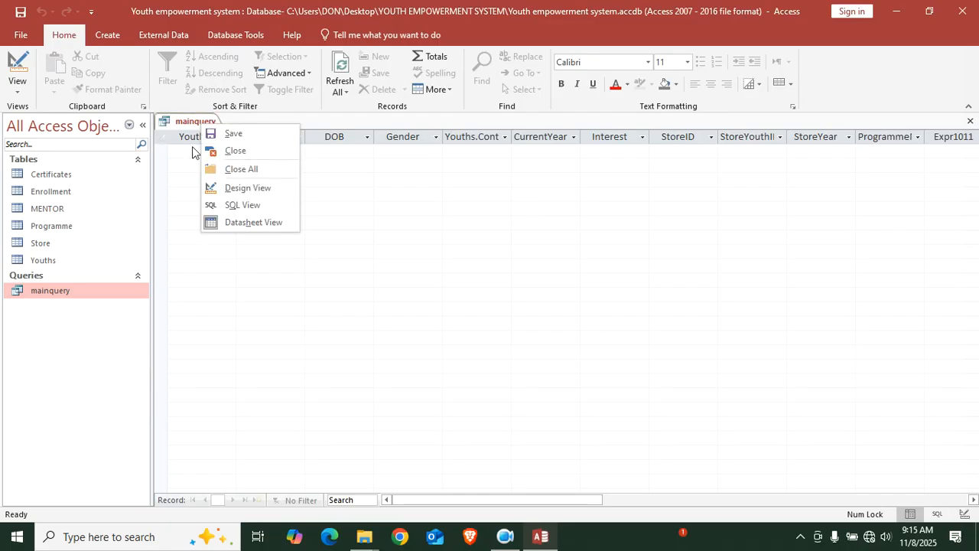
pyautogui.click(252, 168)
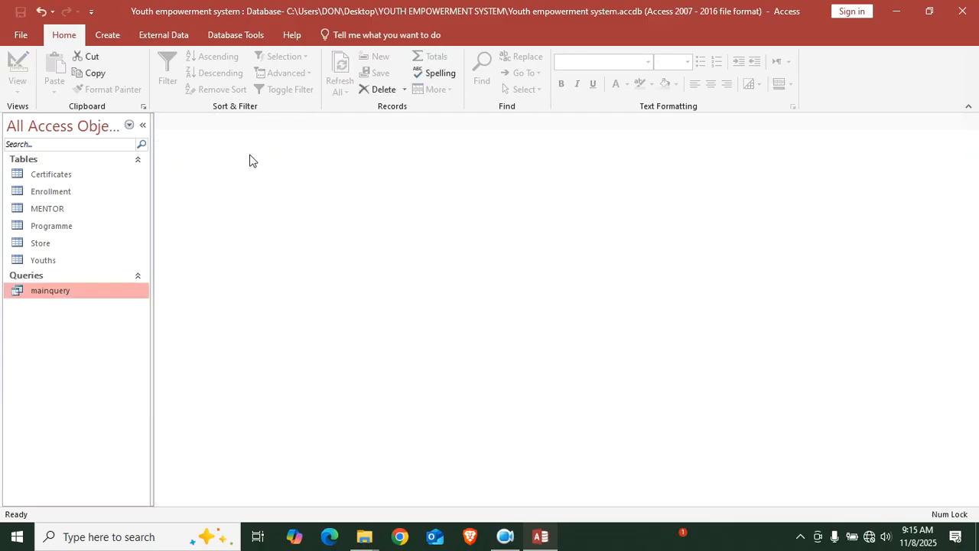
# Rename the Youths Contacts field to YouthContacts in Design View, save and close the design
pyautogui.click(55, 257)
pyautogui.rightClick(56, 256)
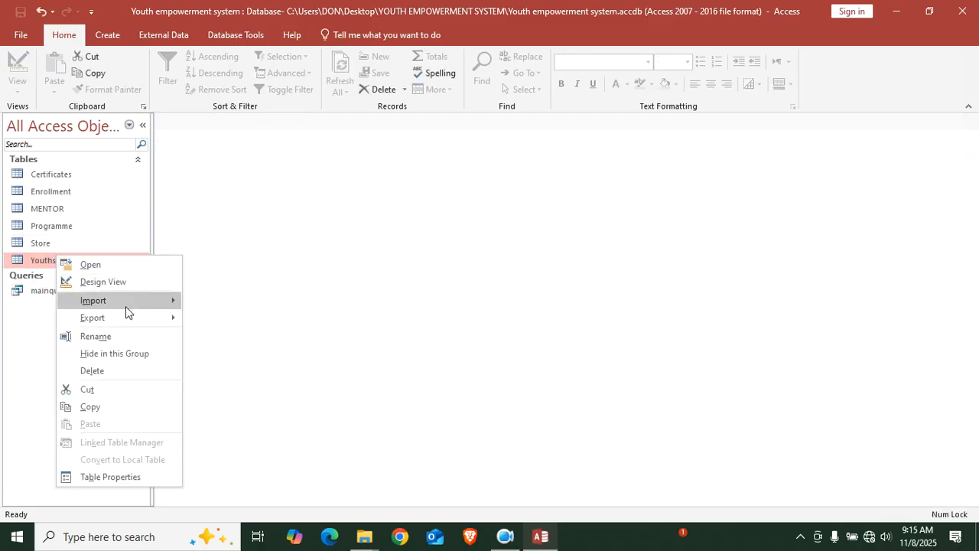
pyautogui.click(124, 281)
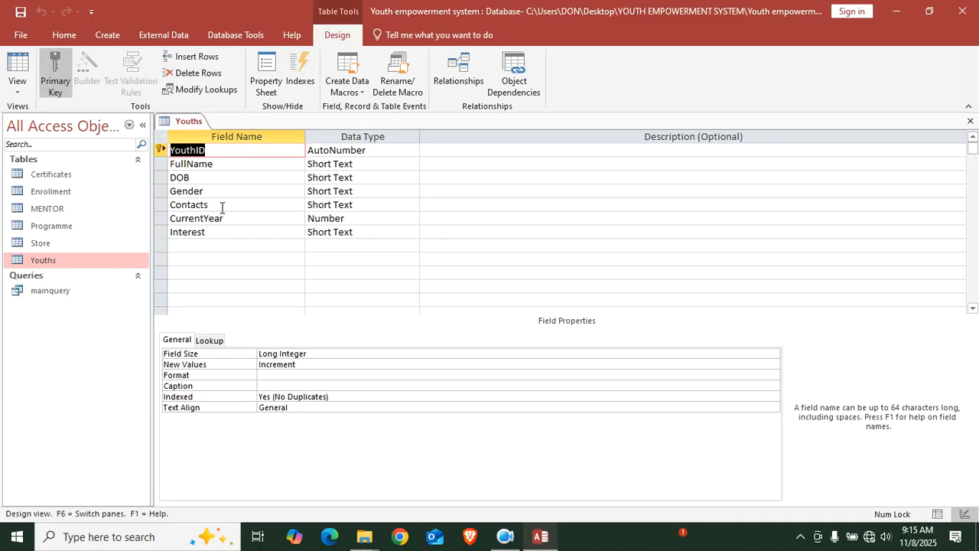
pyautogui.click(172, 204)
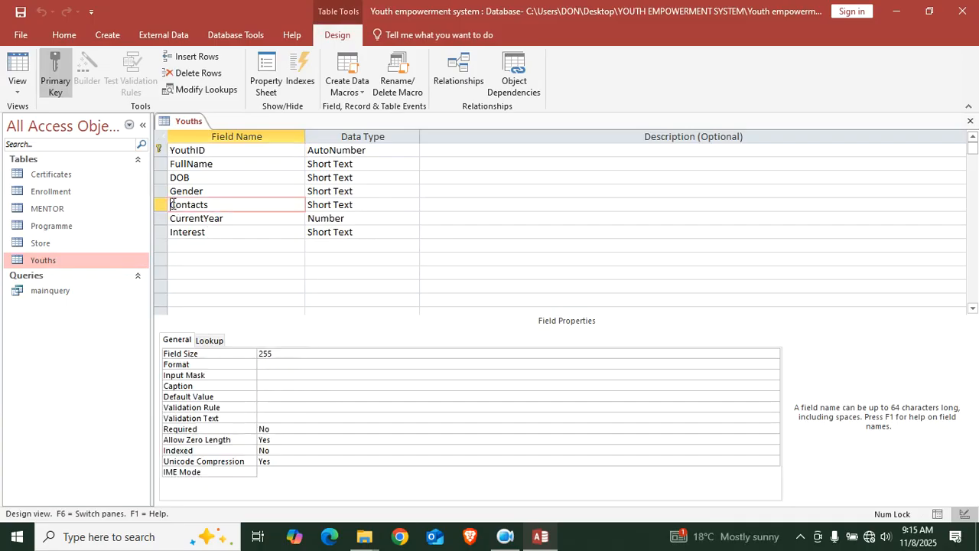
pyautogui.press('capslock')
pyautogui.write('Y')
pyautogui.press('capslock')
pyautogui.write('outh')
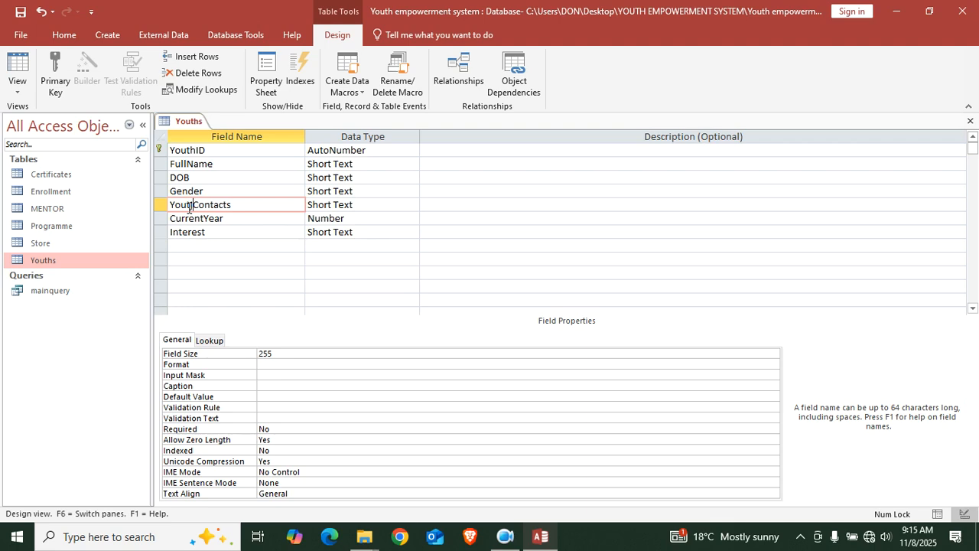
pyautogui.write(' h')
pyautogui.click(372, 207)
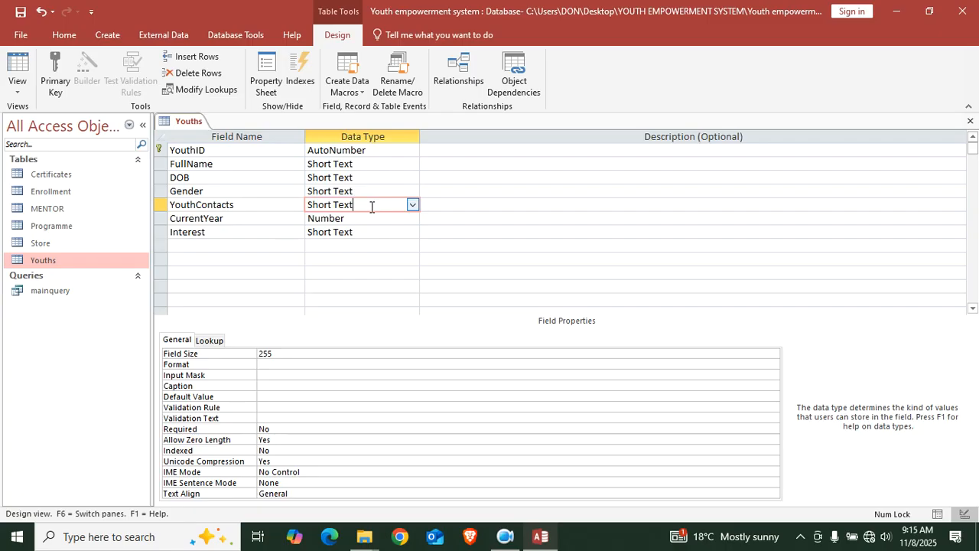
pyautogui.click(19, 13)
pyautogui.click(970, 121)
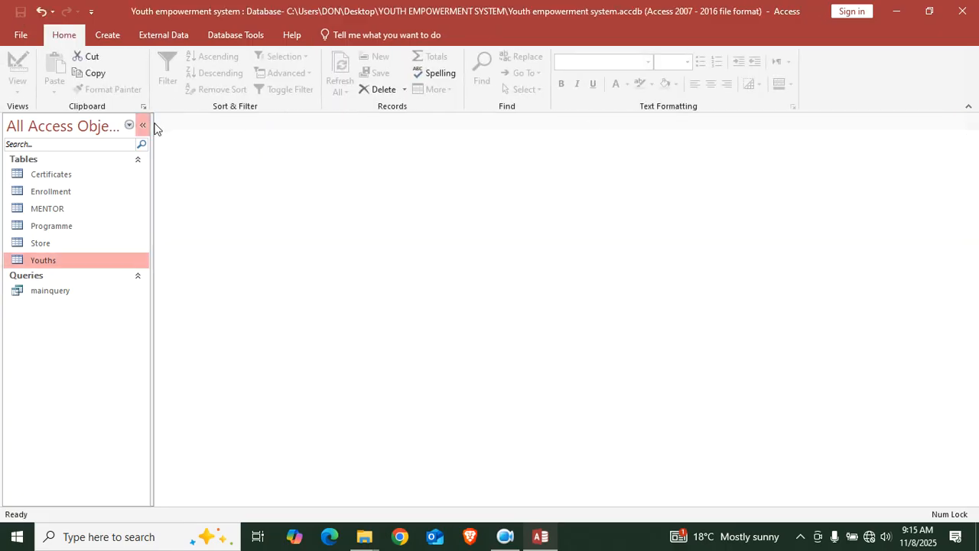
pyautogui.click(41, 244)
pyautogui.rightClick(41, 244)
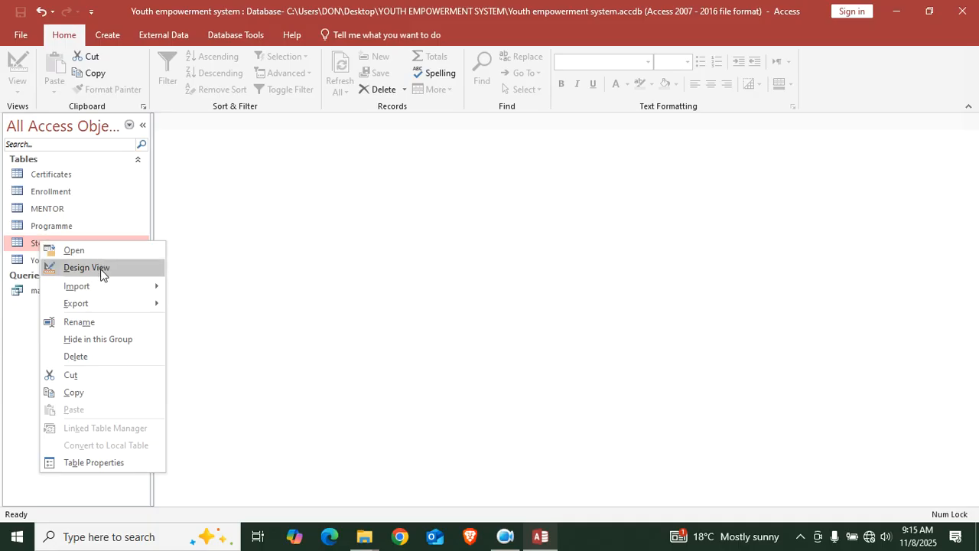
pyautogui.click(100, 268)
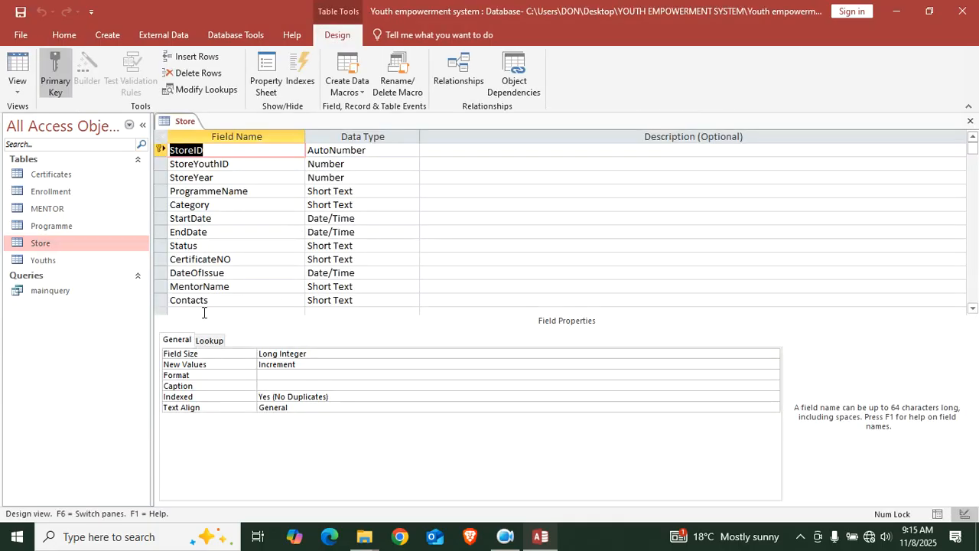
pyautogui.scroll(-1, 229, 296)
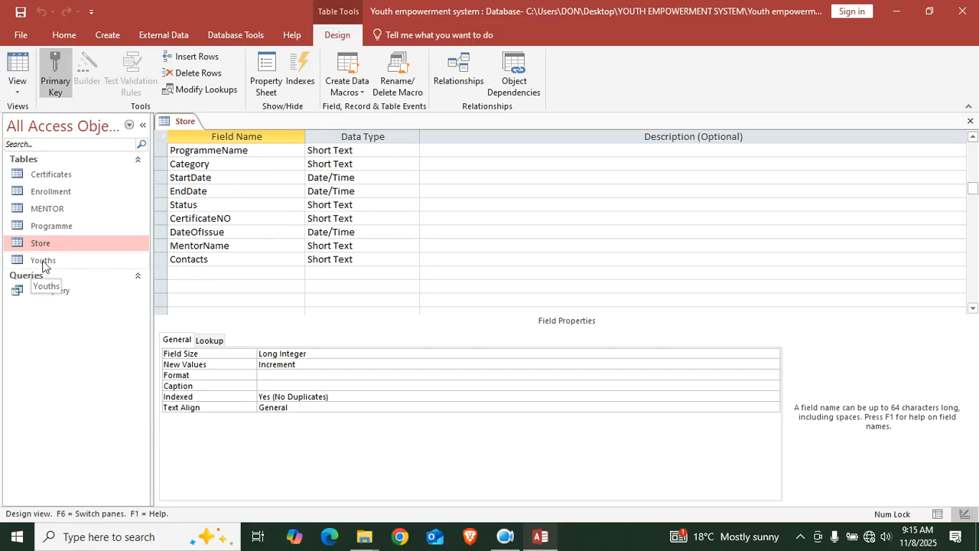
pyautogui.click(222, 260)
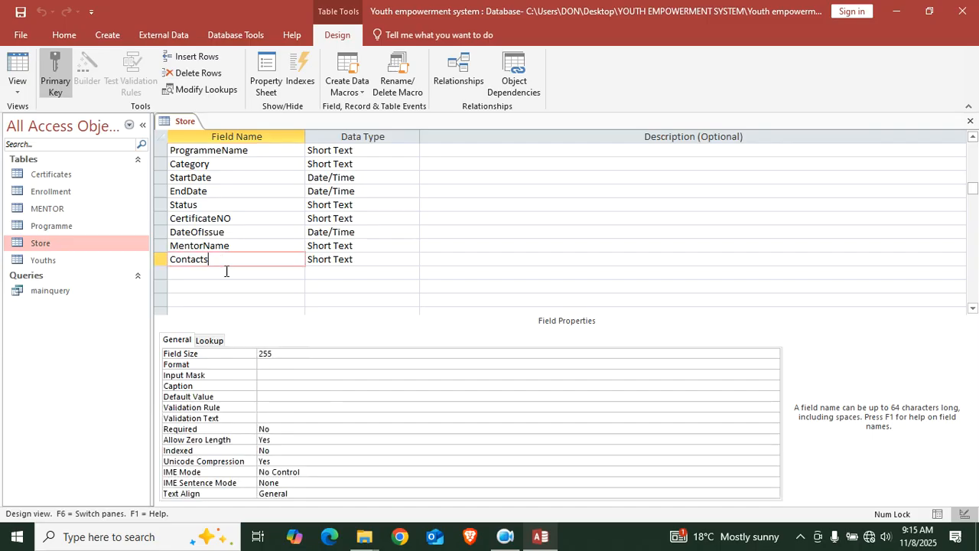
pyautogui.click(970, 123)
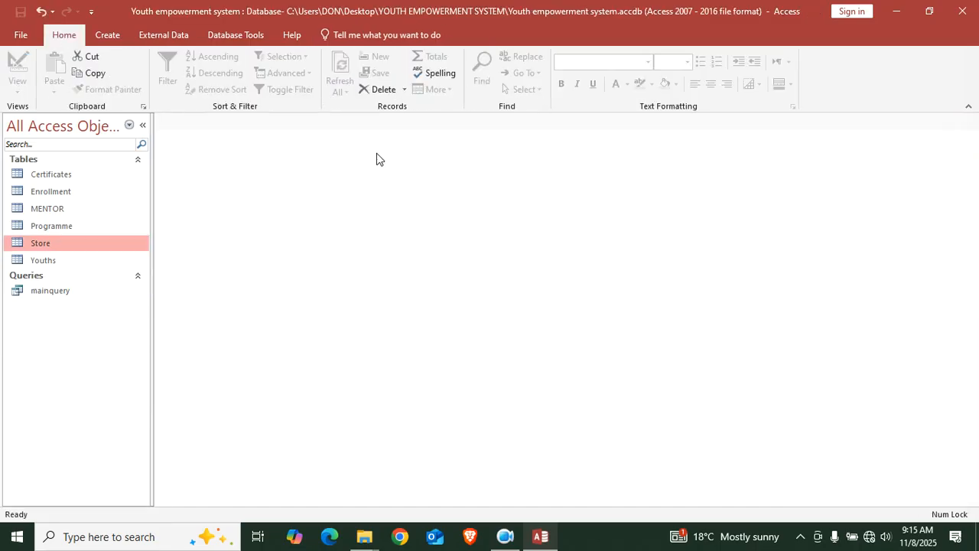
# Open Youths, widen the YouthContacts column, and enter FullNames Adams, James and Don
pyautogui.doubleClick(70, 258)
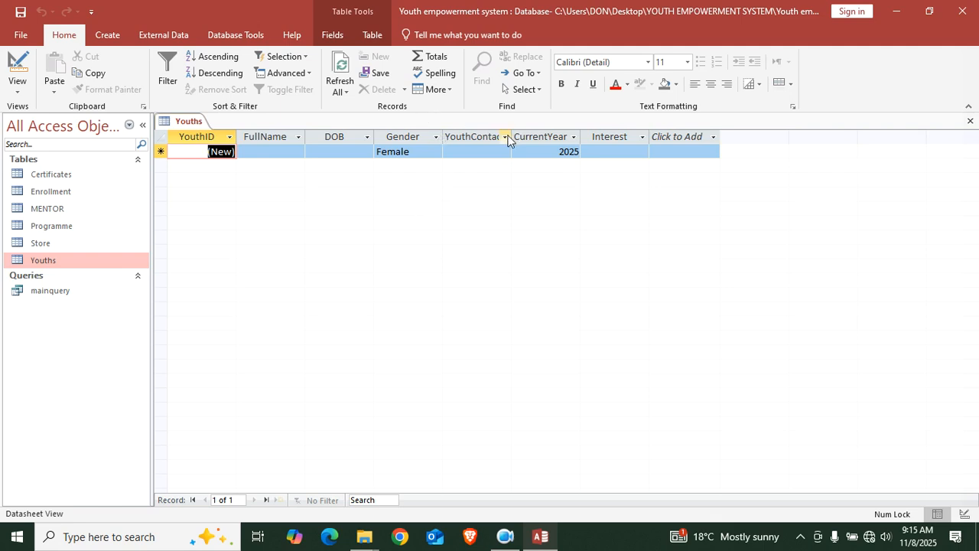
pyautogui.moveTo(510, 138); pyautogui.dragTo(557, 138)
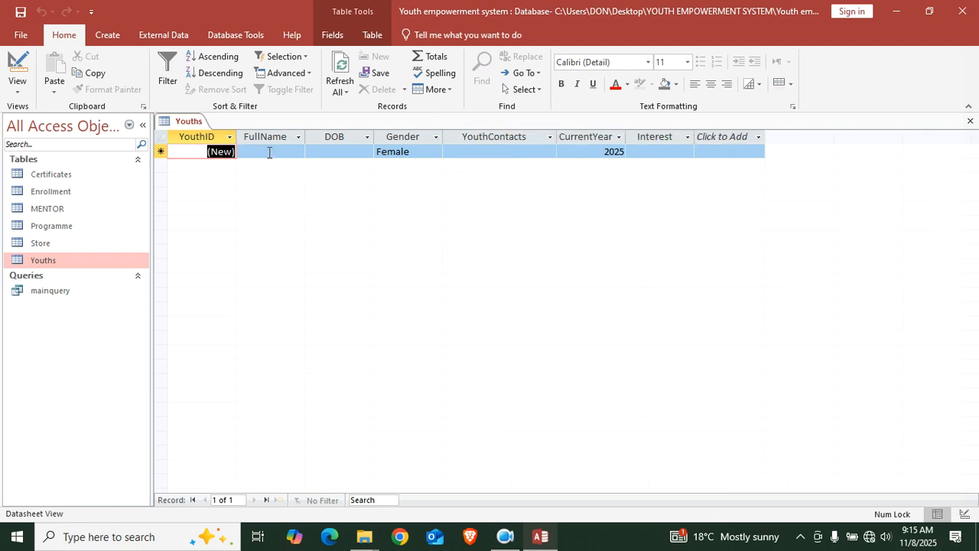
pyautogui.click(269, 152)
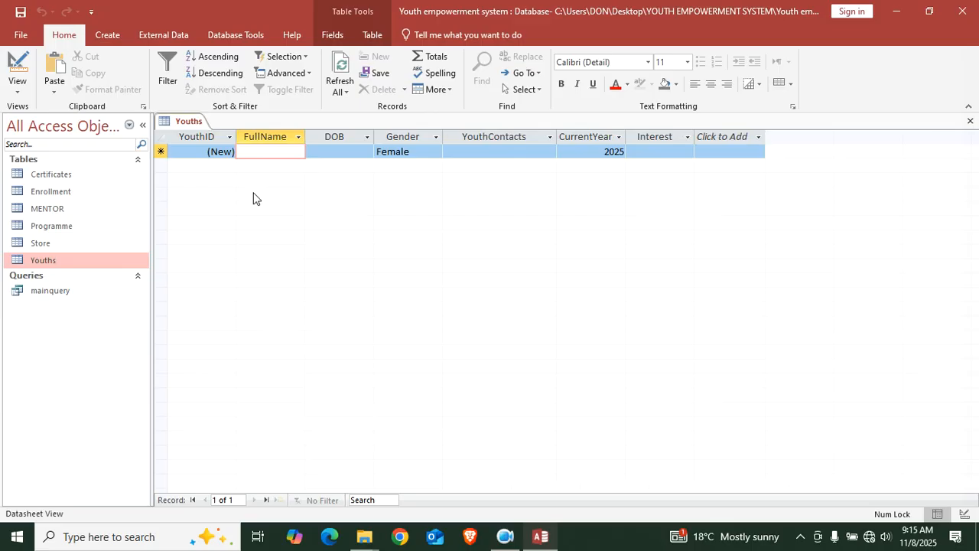
pyautogui.write('Adams')
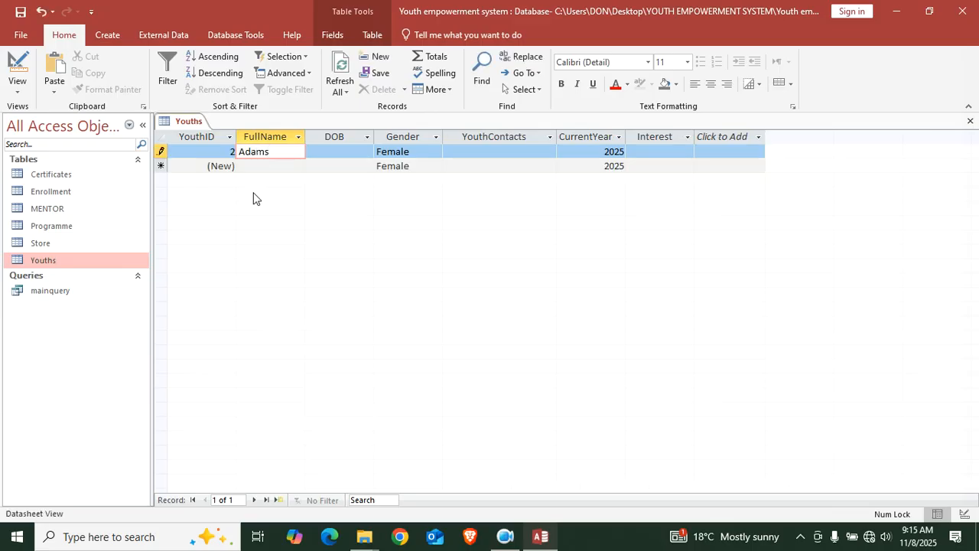
pyautogui.press('Down')
pyautogui.press('capslock')
pyautogui.write('JA')
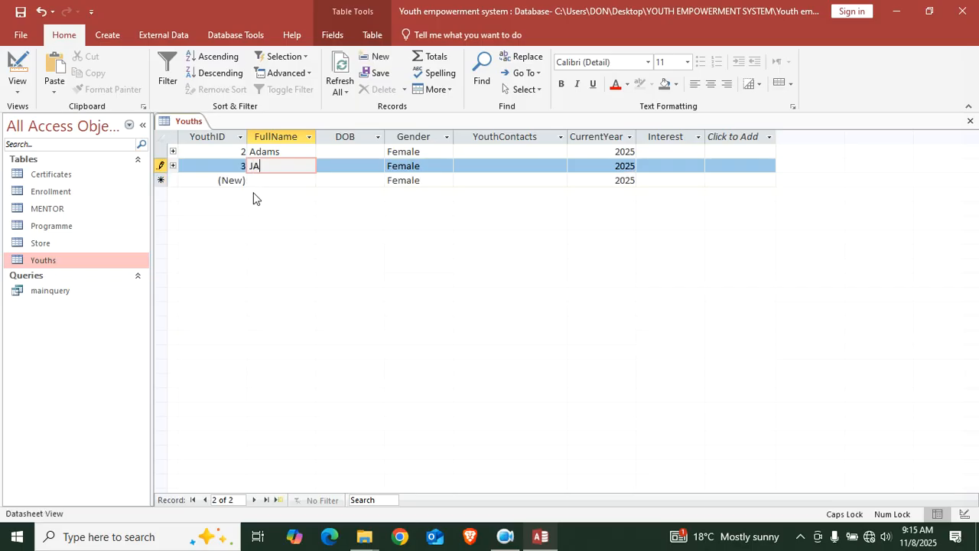
pyautogui.press('capslock')
pyautogui.write('a')
pyautogui.press('Down')
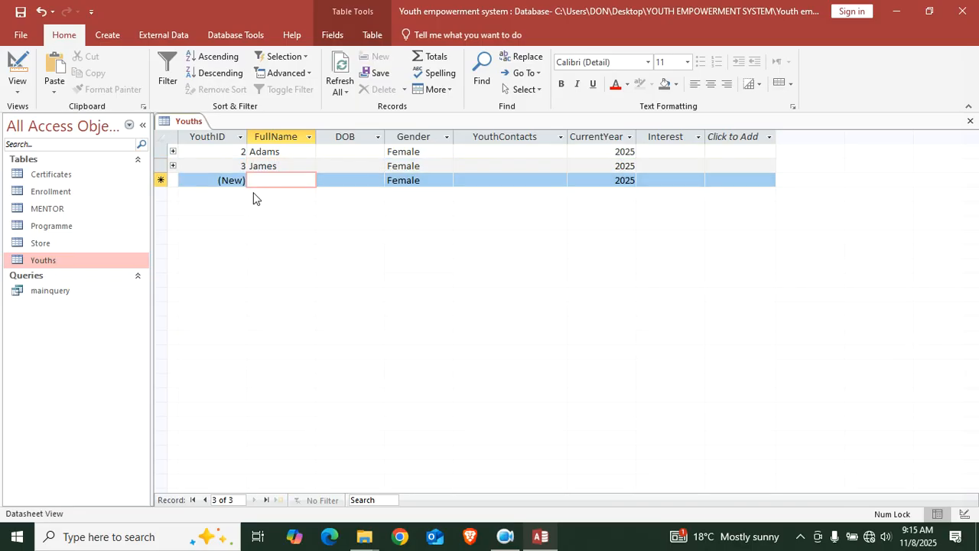
pyautogui.press('capslock')
pyautogui.write('D')
pyautogui.press('capslock')
pyautogui.write('on')
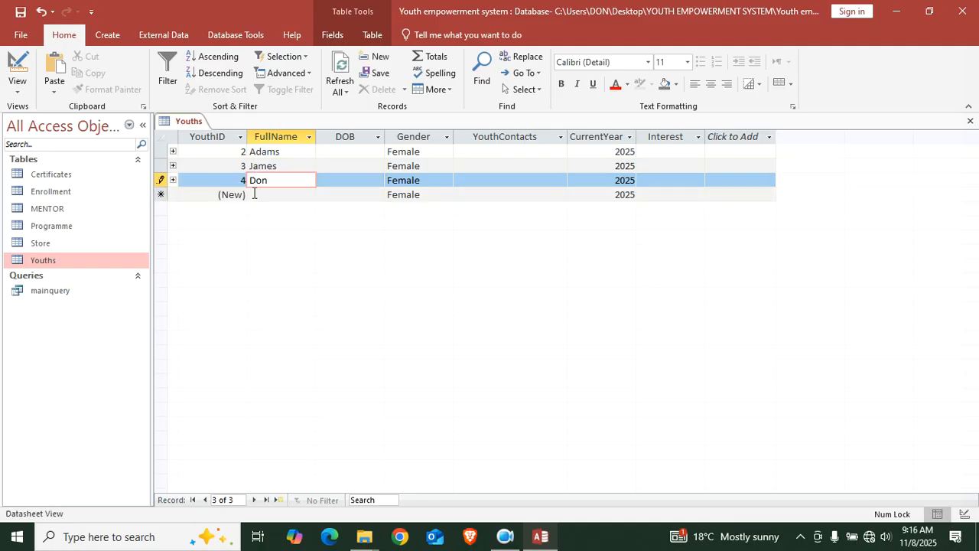
pyautogui.press('Down')
# Enter FullNames Peris, Caroline, Belinda, Sharks and Collins in the following rows
pyautogui.press('capslock')
pyautogui.write('P')
pyautogui.press('capslock')
pyautogui.write('eris')
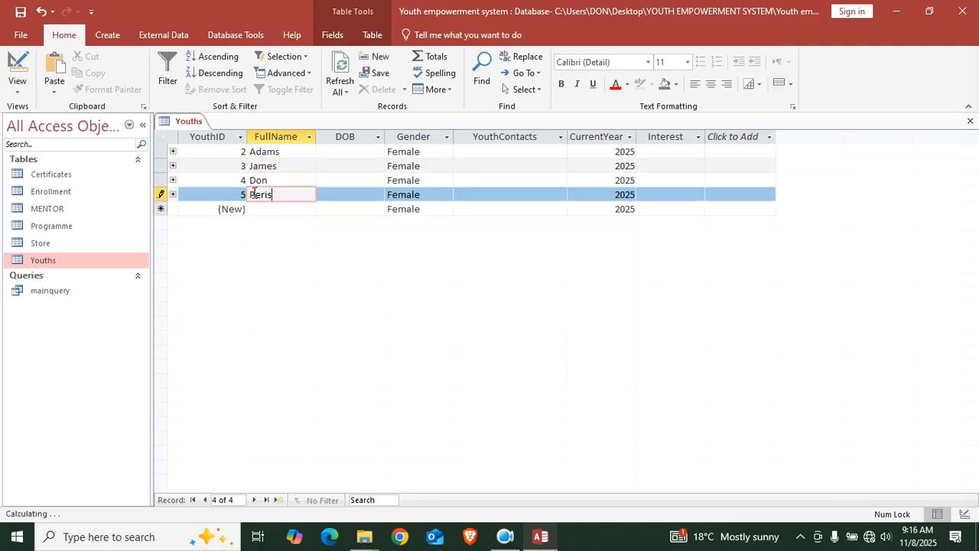
pyautogui.press('Down')
pyautogui.write('Caroline')
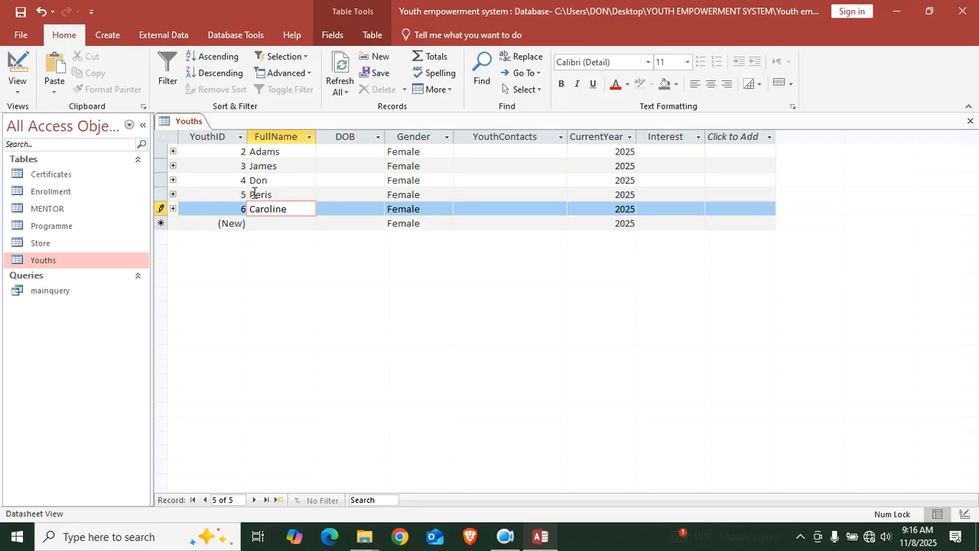
pyautogui.press('Down')
pyautogui.write('Beli')
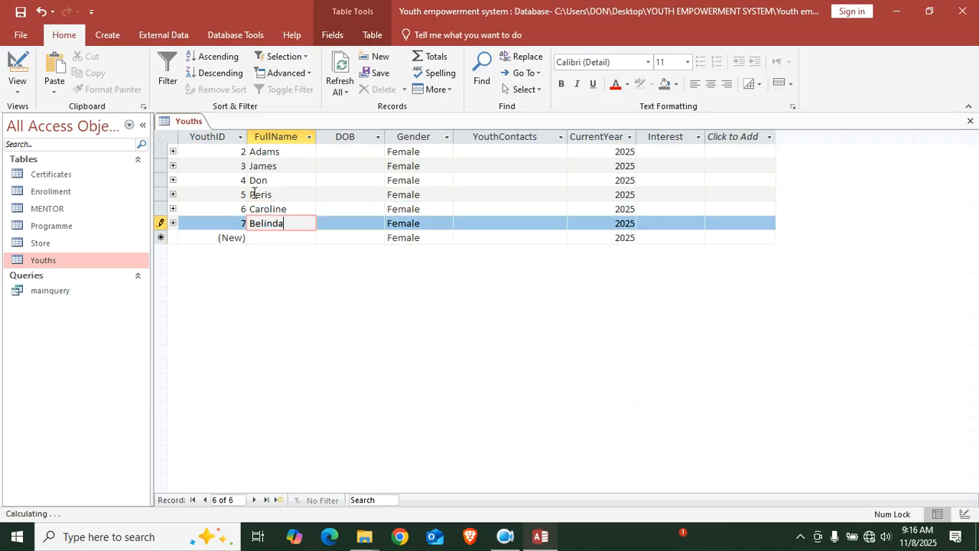
pyautogui.press('Down')
pyautogui.write('S')
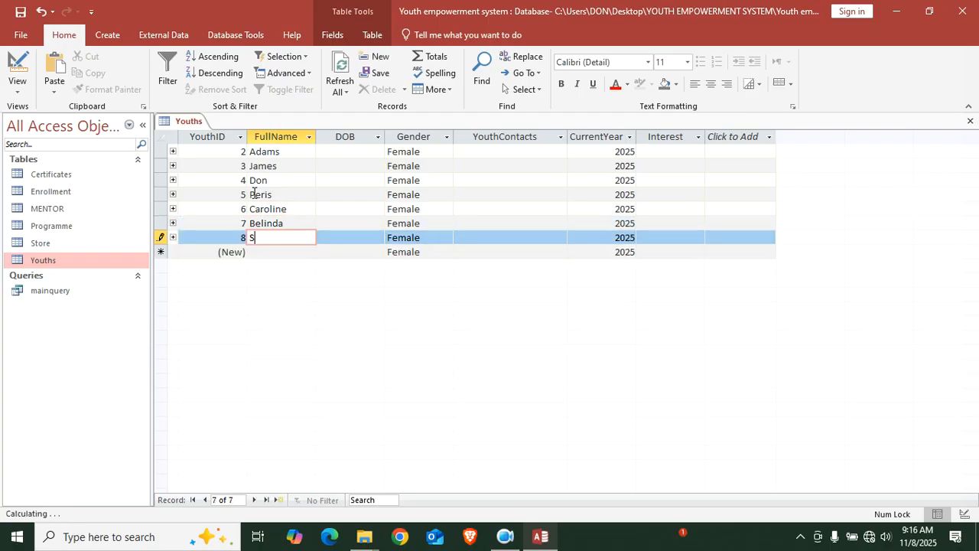
pyautogui.write('hars')
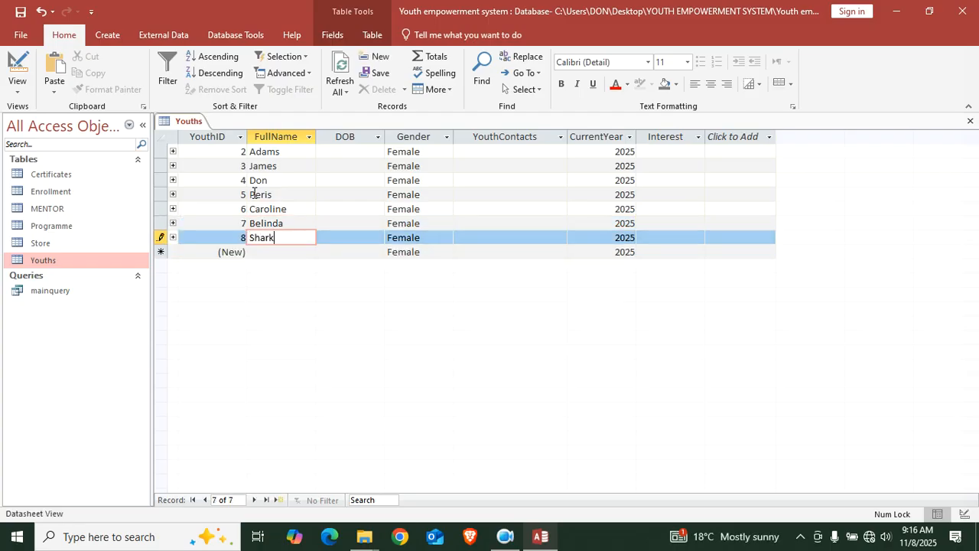
pyautogui.press('Down')
pyautogui.write('C')
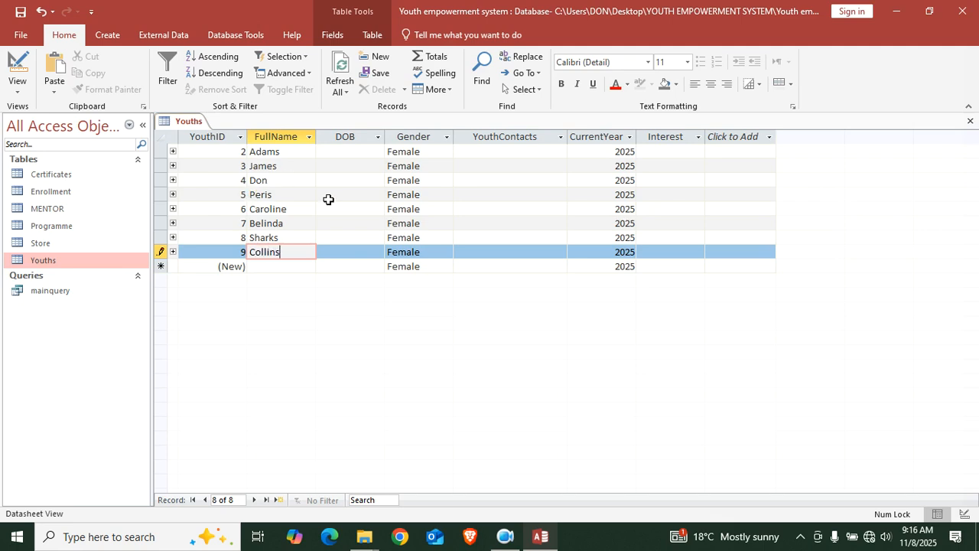
# Set Gender to Male for Sharks and Collins
pyautogui.click(424, 238)
pyautogui.click(446, 237)
pyautogui.click(429, 264)
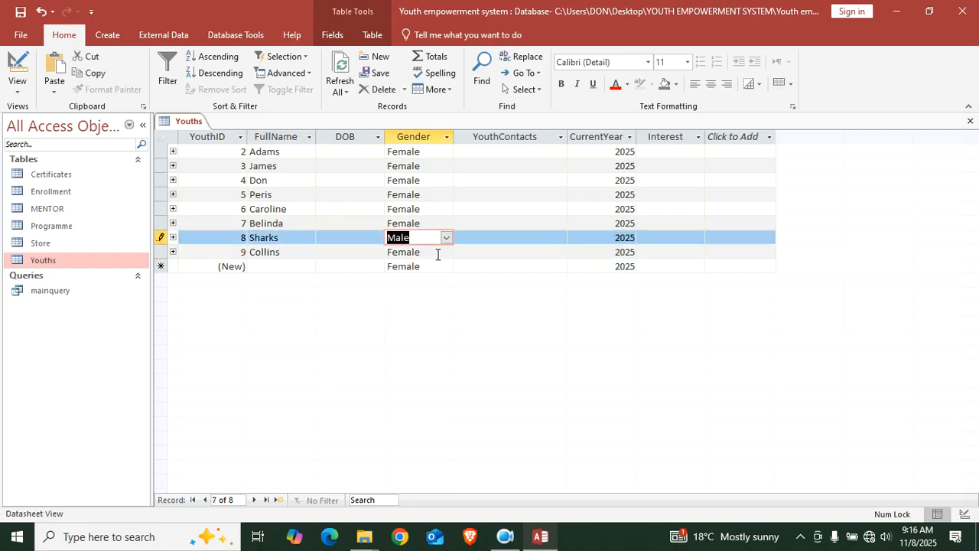
pyautogui.click(438, 252)
pyautogui.click(446, 251)
pyautogui.click(402, 279)
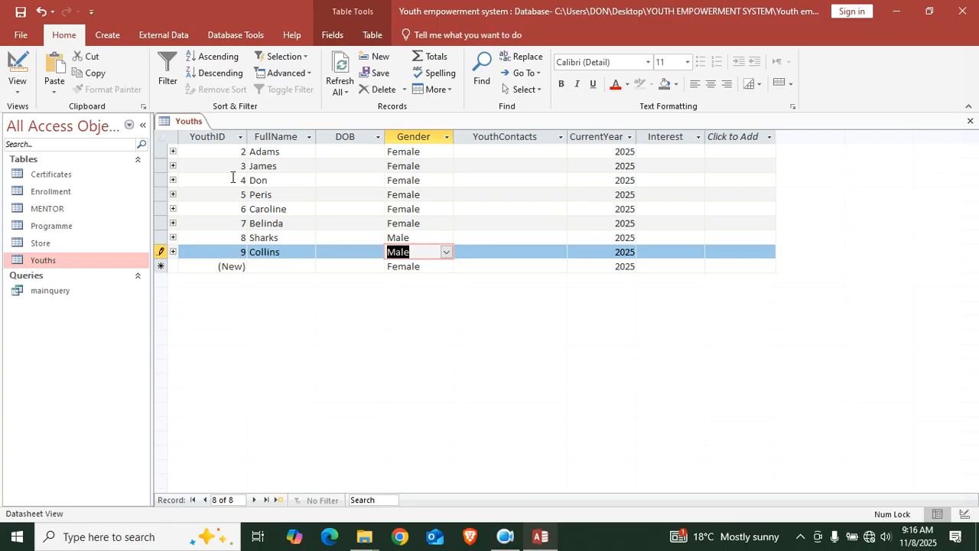
# Set Gender to Male for James, Adams and Don, then close Youths saving the layout
pyautogui.moveTo(421, 180); pyautogui.dragTo(434, 164)
pyautogui.click(446, 166)
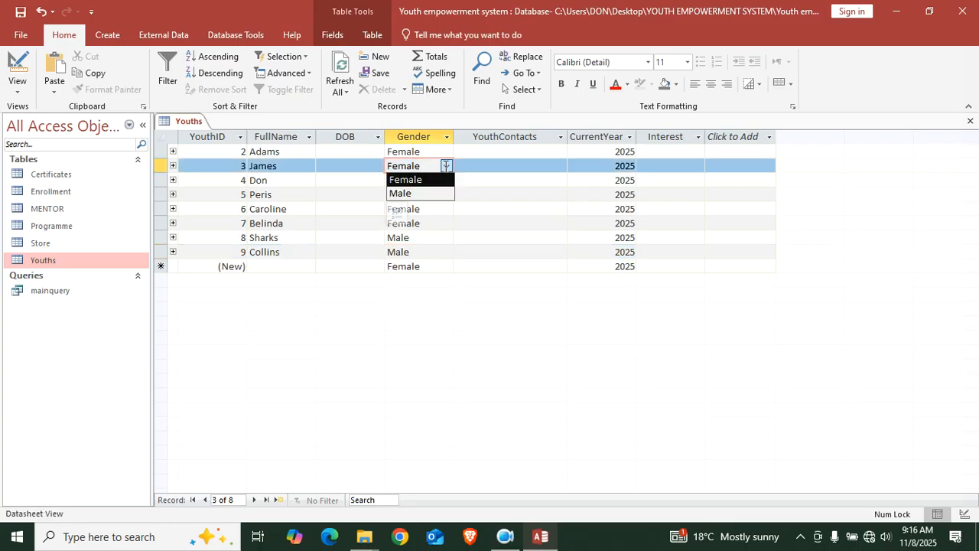
pyautogui.click(425, 193)
pyautogui.click(440, 153)
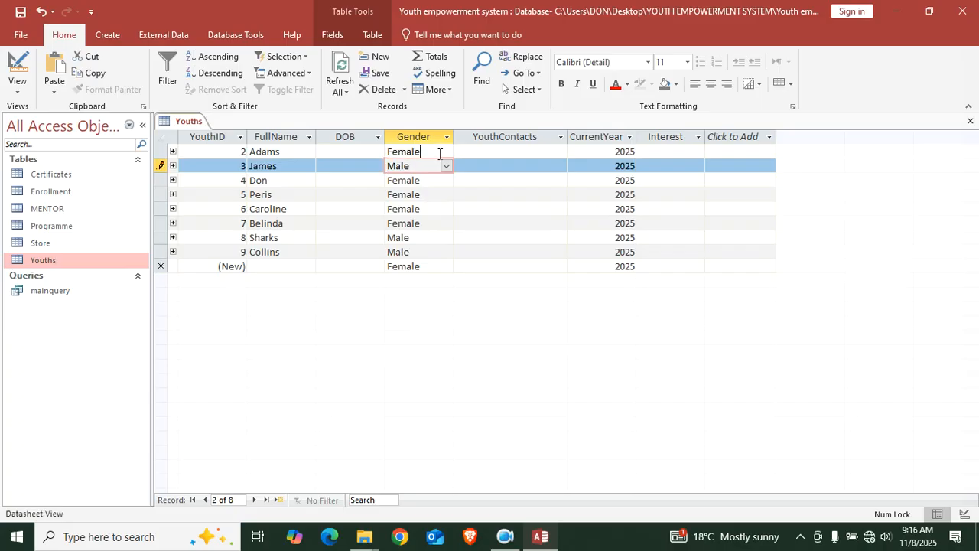
pyautogui.click(446, 152)
pyautogui.click(426, 179)
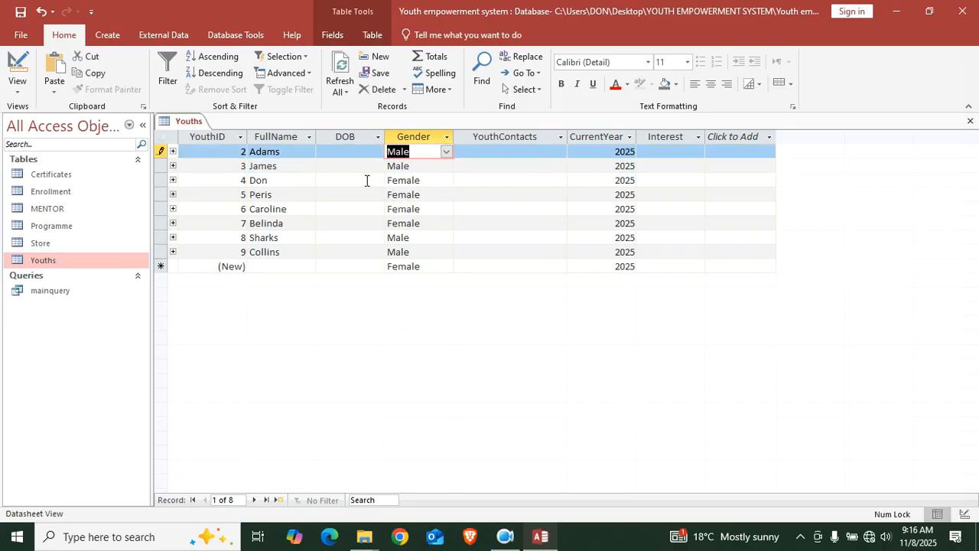
pyautogui.click(435, 180)
pyautogui.click(446, 181)
pyautogui.click(425, 208)
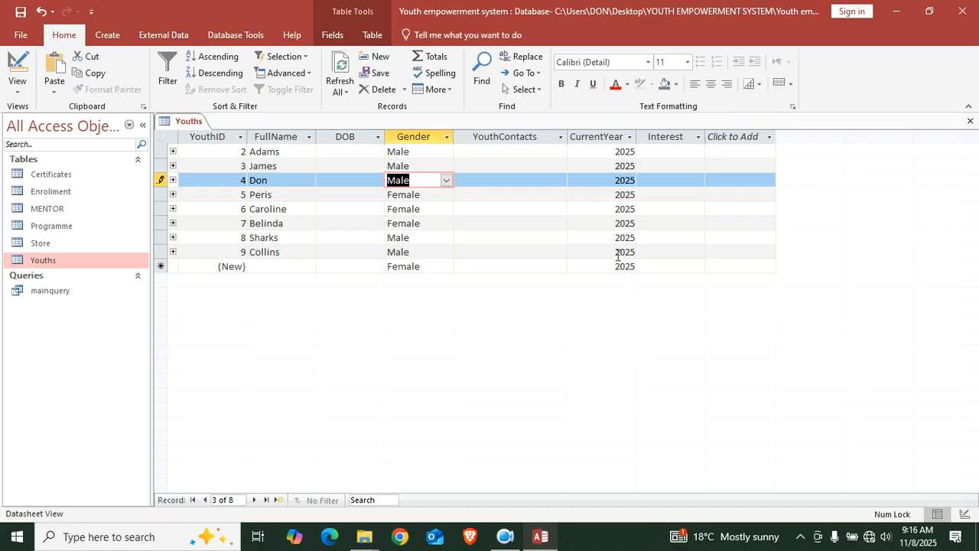
pyautogui.click(970, 120)
pyautogui.click(434, 308)
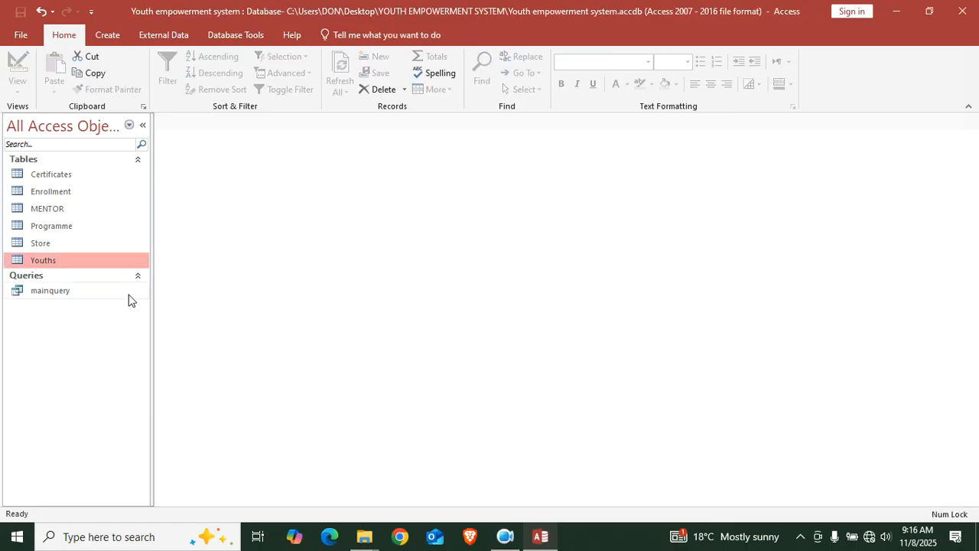
pyautogui.doubleClick(73, 289)
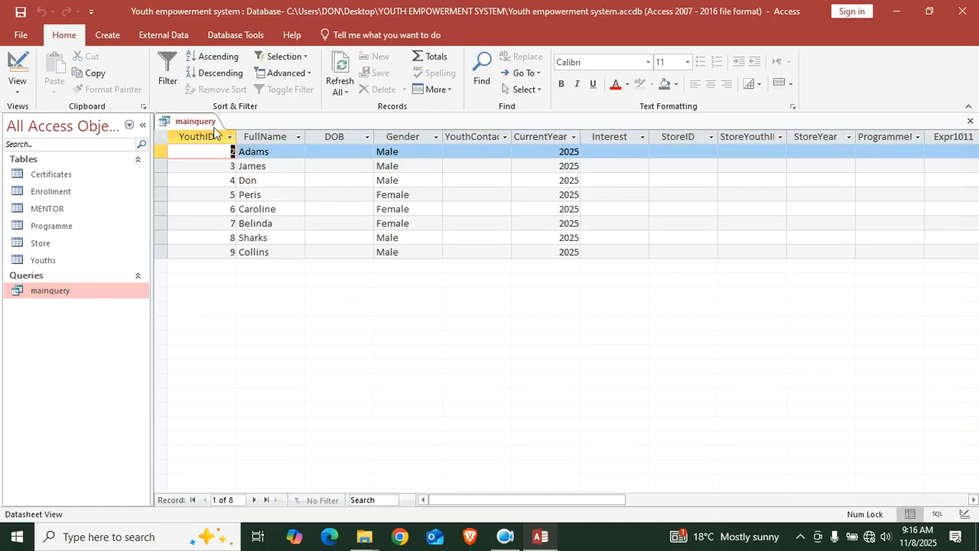
pyautogui.click(355, 152)
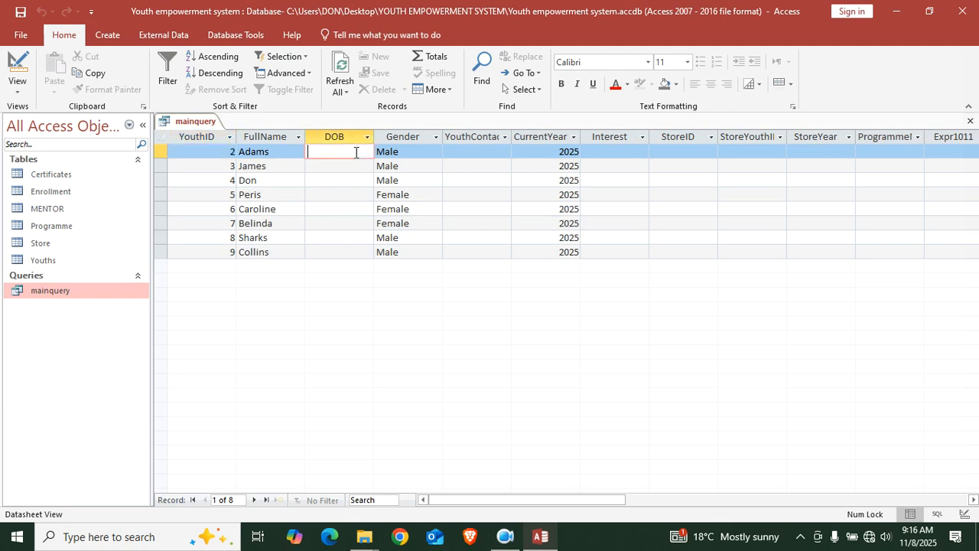
pyautogui.press('Down')
pyautogui.press('Down')
pyautogui.press('Down')
pyautogui.press('Down')
pyautogui.press('Down')
pyautogui.press('Down')
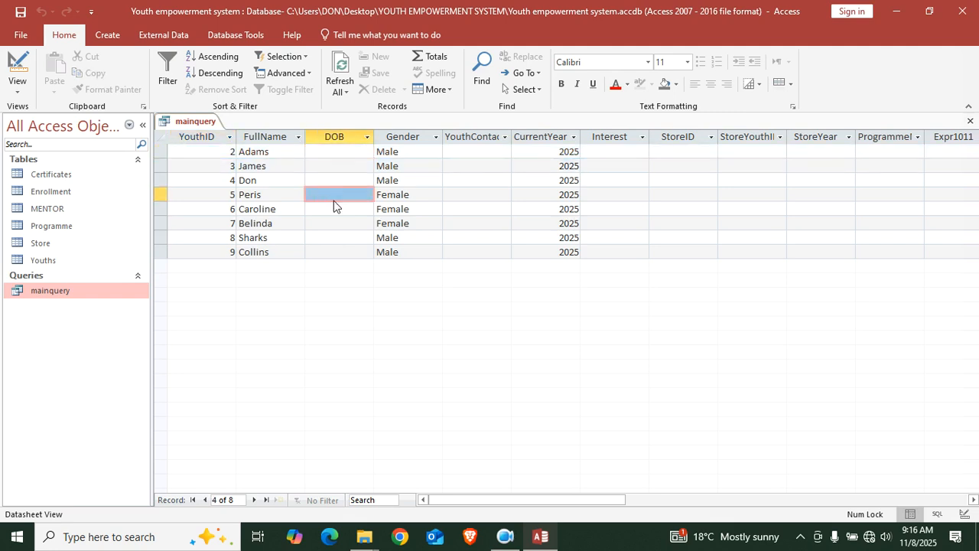
pyautogui.rightClick(187, 125)
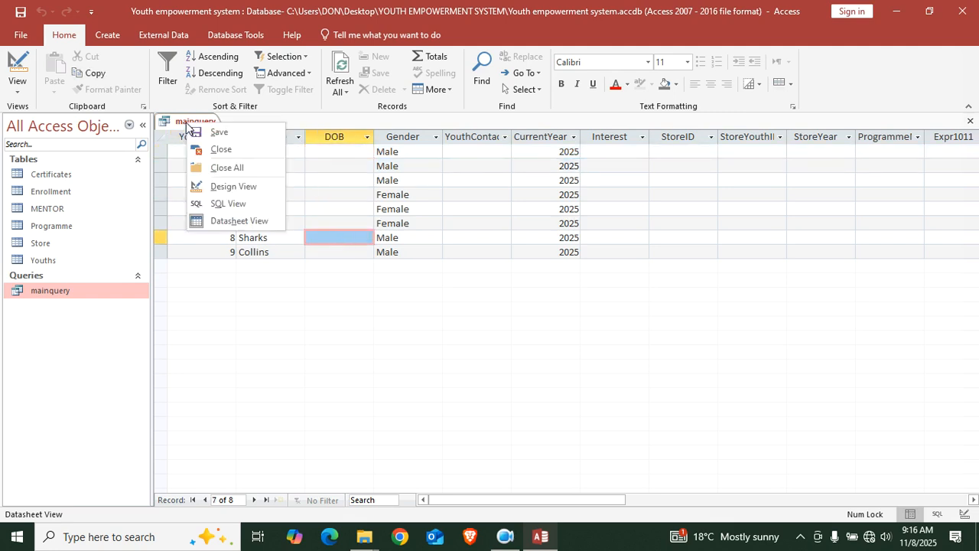
pyautogui.click(239, 149)
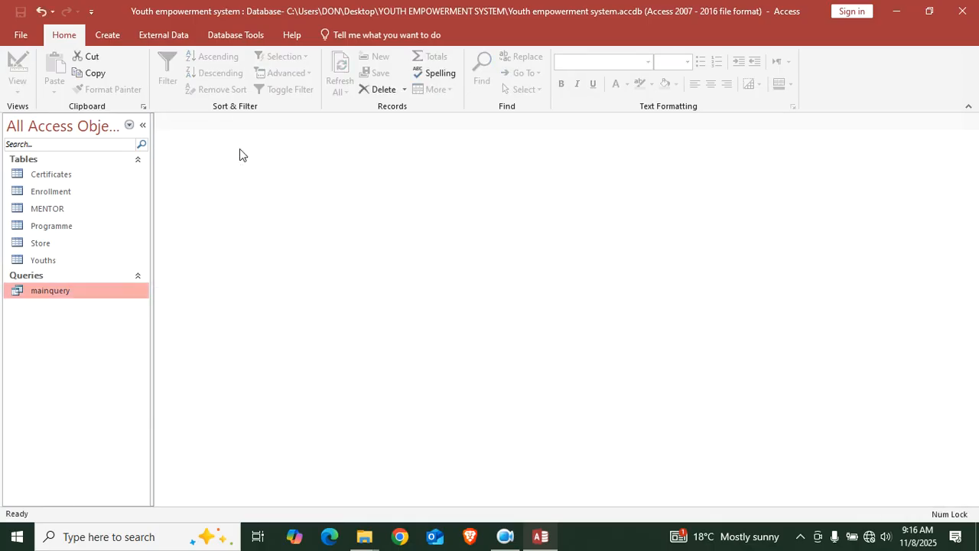
# Change Youths DOB to Date/Time with format dd/mm/yyyy, save and close the design
pyautogui.rightClick(69, 259)
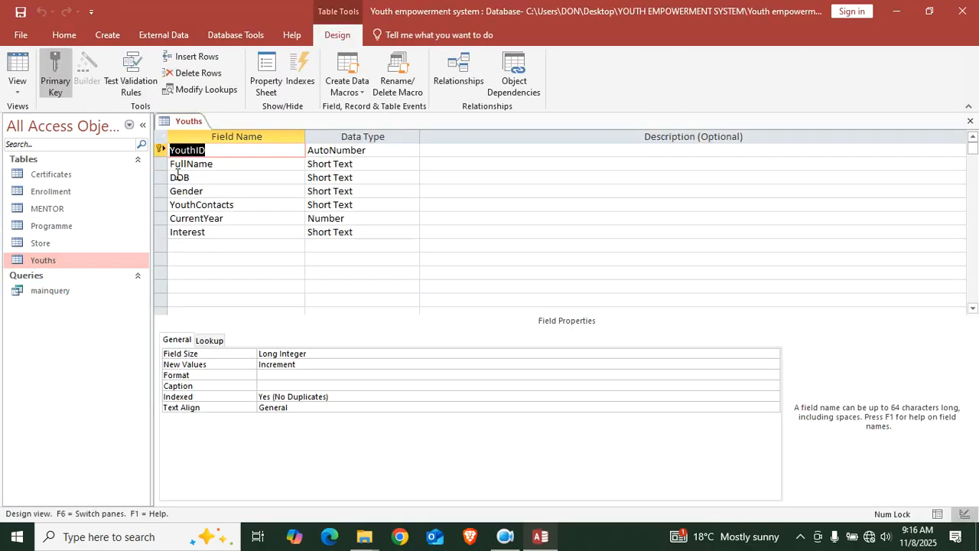
pyautogui.click(382, 178)
pyautogui.click(412, 178)
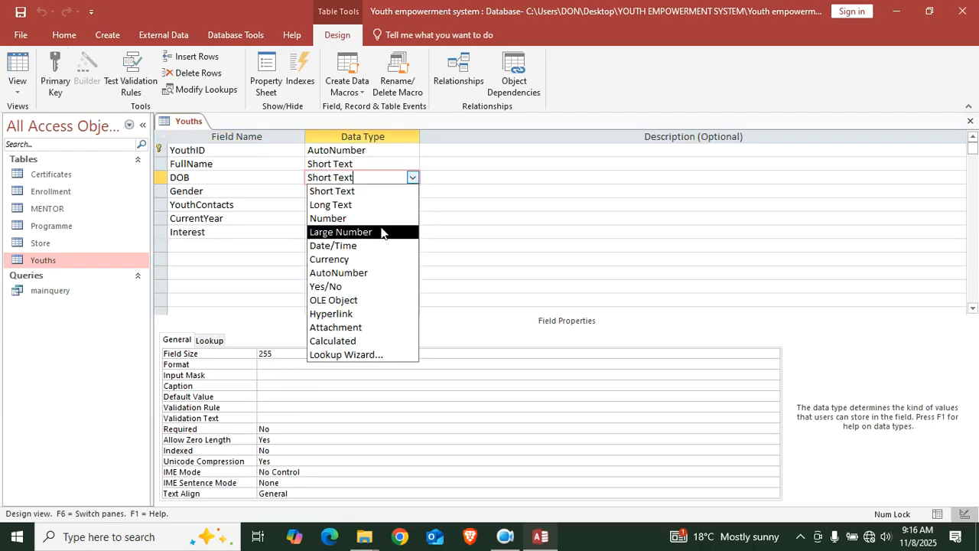
pyautogui.click(383, 245)
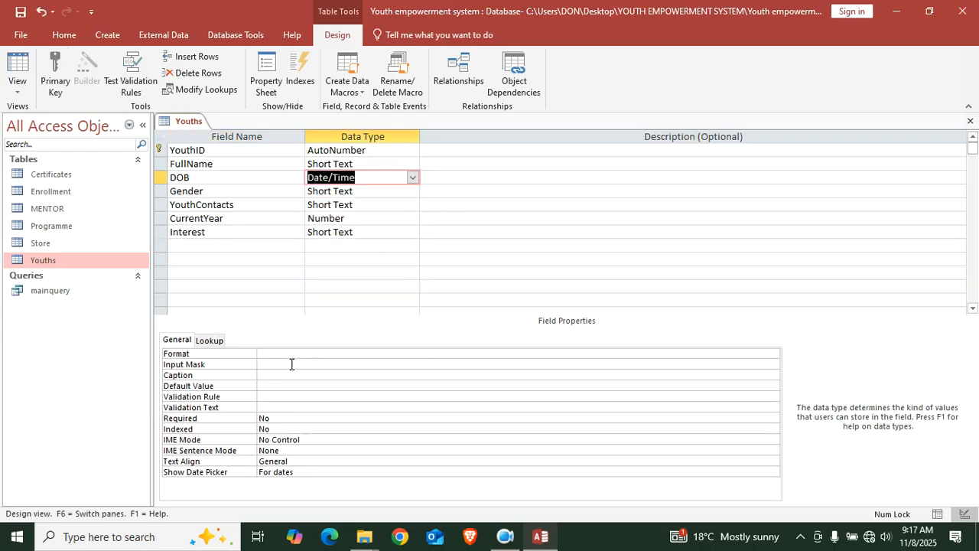
pyautogui.click(290, 353)
pyautogui.write('dd/mm/yyyy')
pyautogui.hotkey('ctrl', 's')
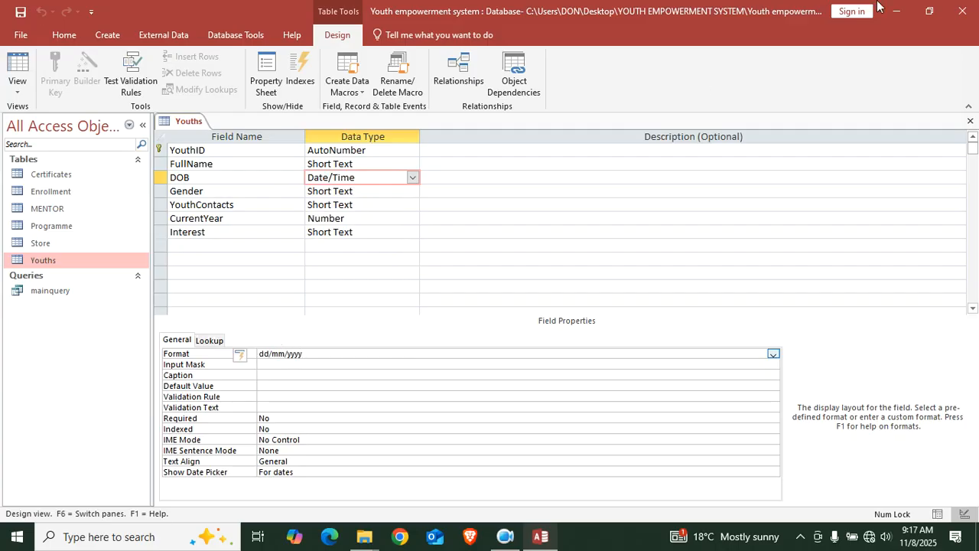
pyautogui.click(970, 121)
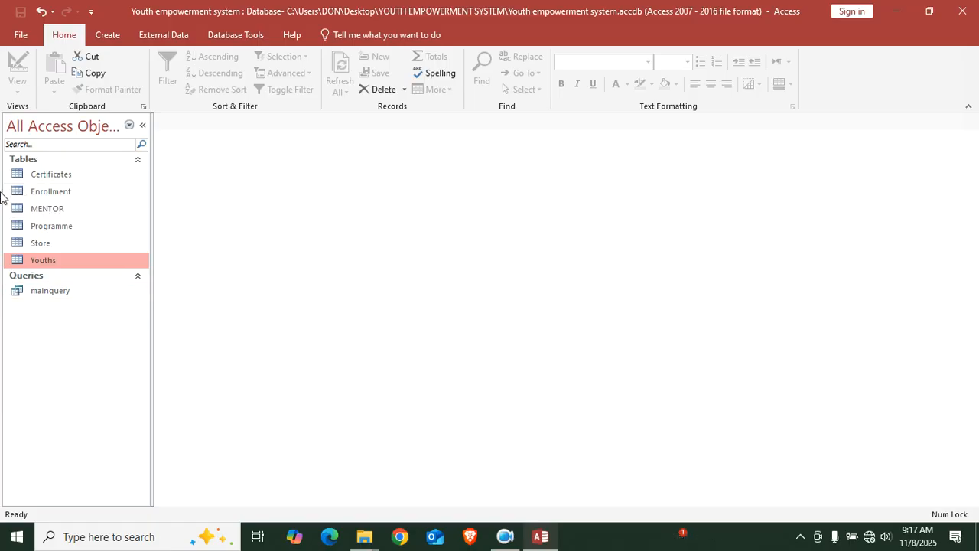
pyautogui.click(47, 289)
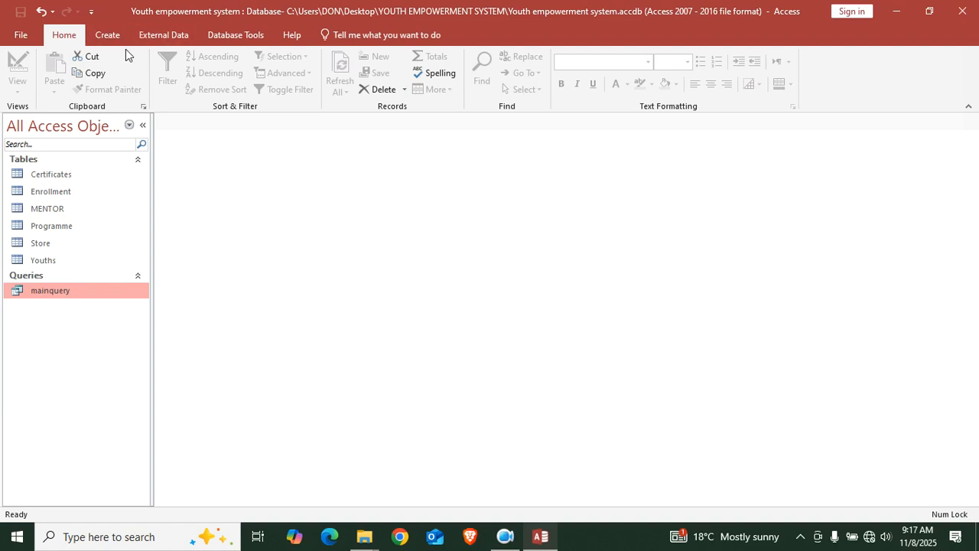
# Create a blank design form stretched across the window, with mainquery as its Record Source
pyautogui.click(111, 35)
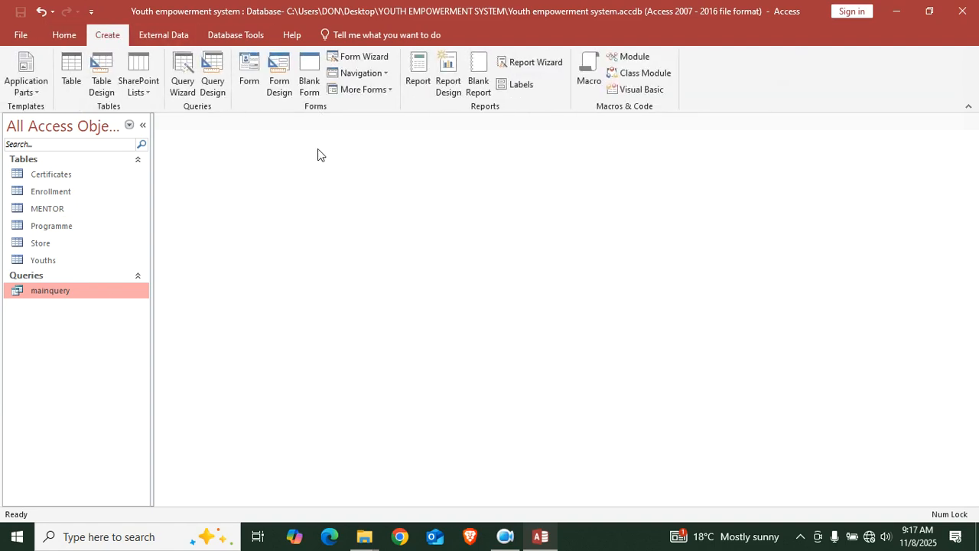
pyautogui.click(283, 86)
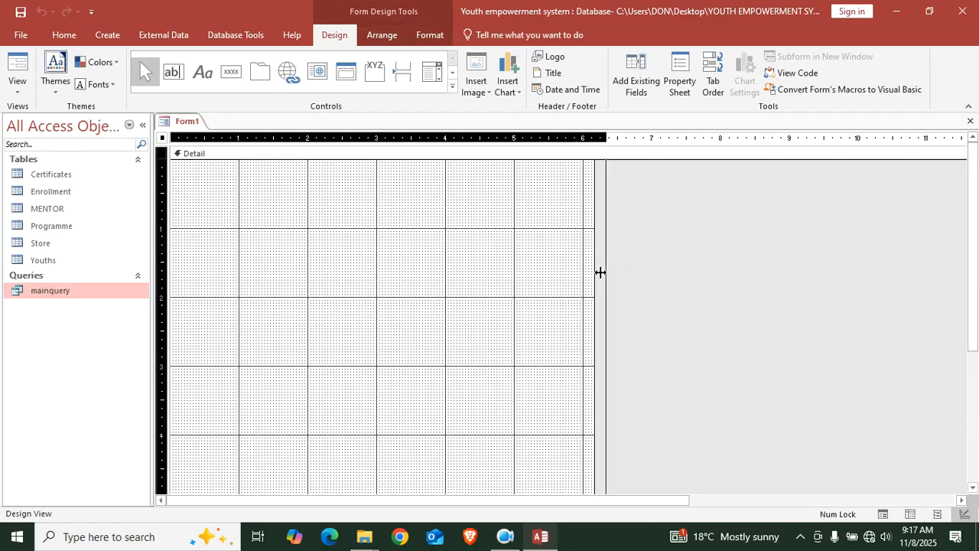
pyautogui.moveTo(602, 271); pyautogui.dragTo(977, 293)
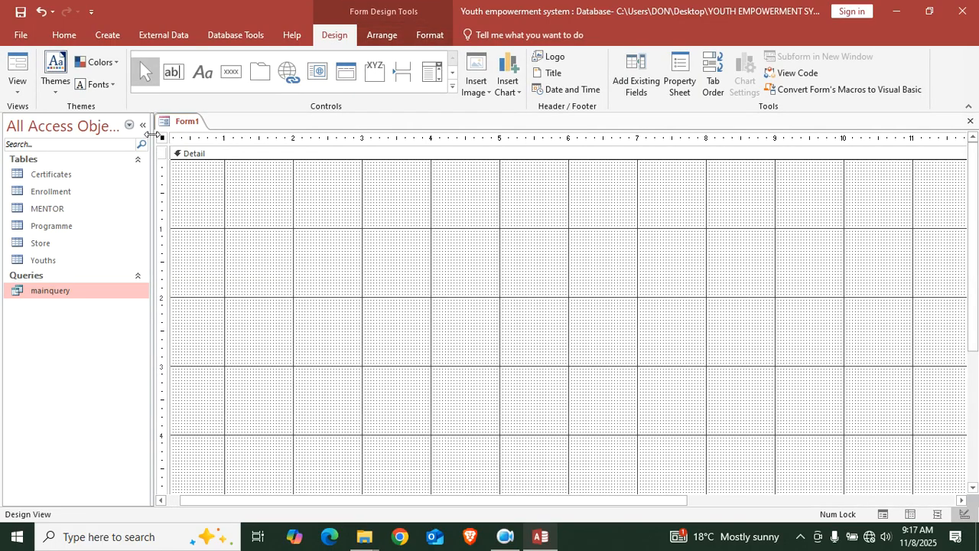
pyautogui.doubleClick(163, 138)
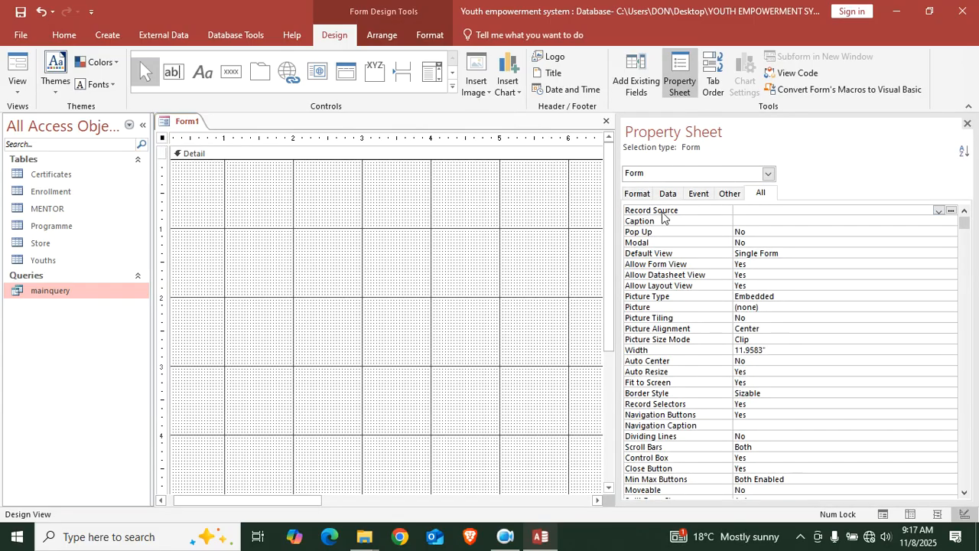
pyautogui.click(937, 213)
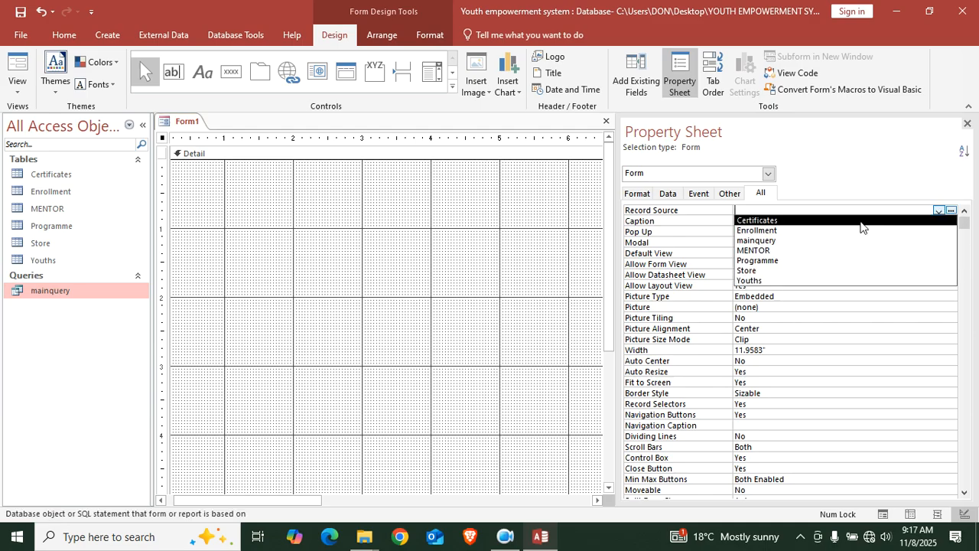
pyautogui.click(791, 241)
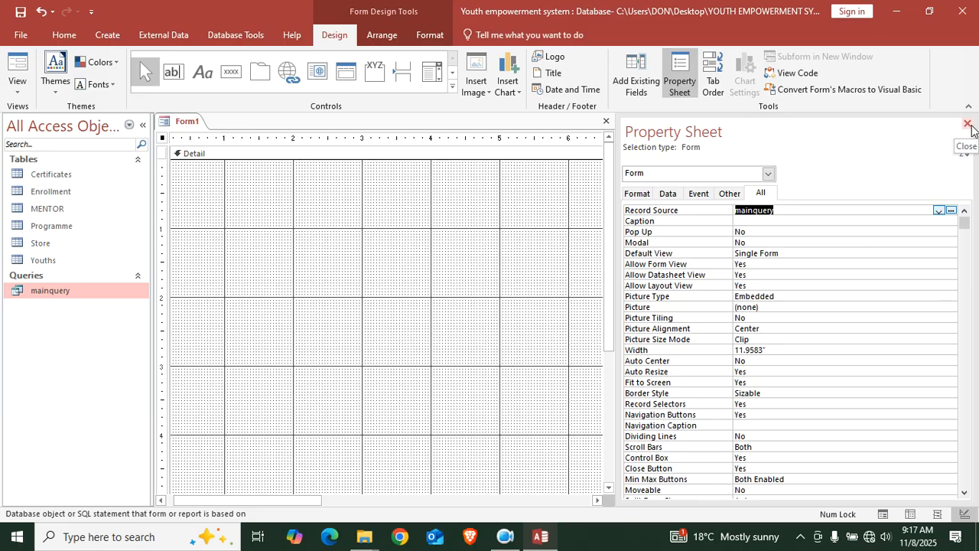
pyautogui.click(968, 125)
# Save the new form as Dashboard
pyautogui.click(13, 15)
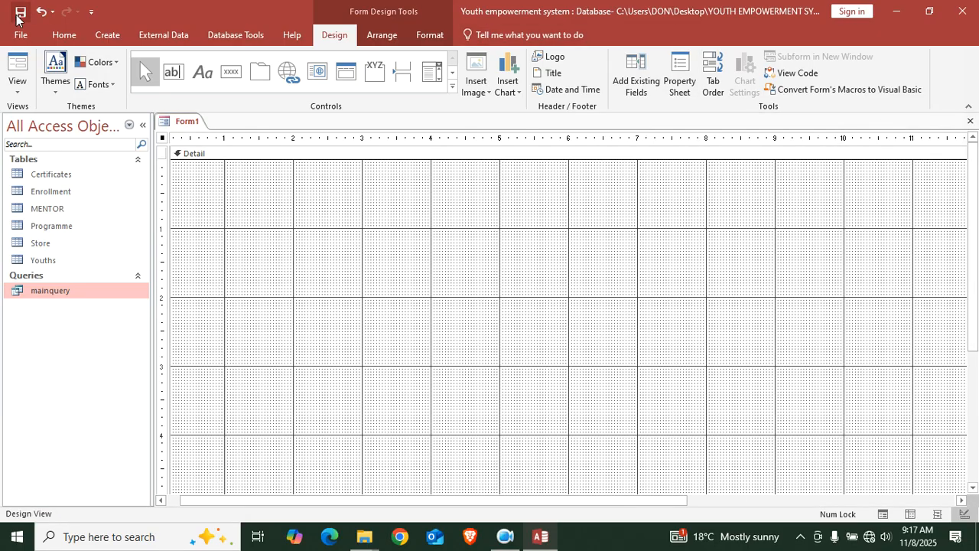
pyautogui.write('Dashboard')
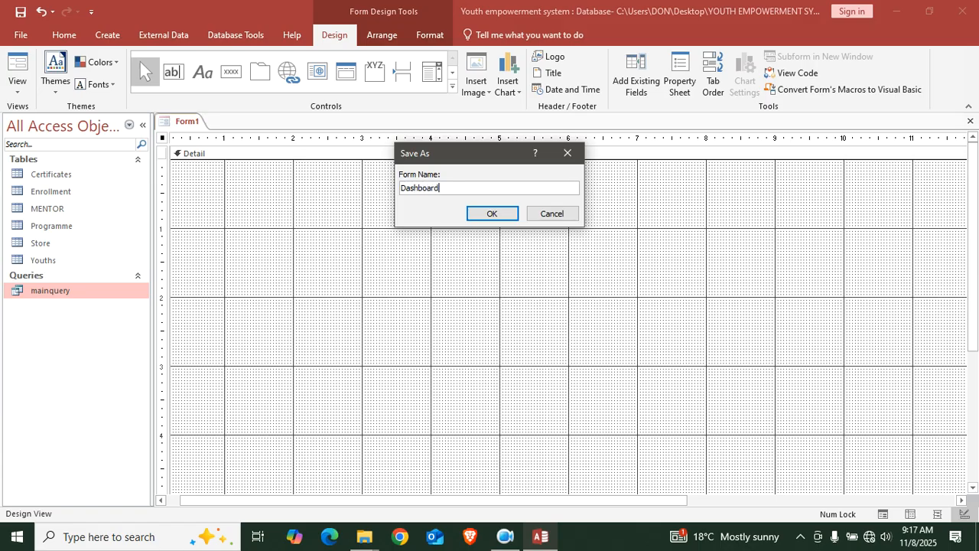
pyautogui.press('Return')
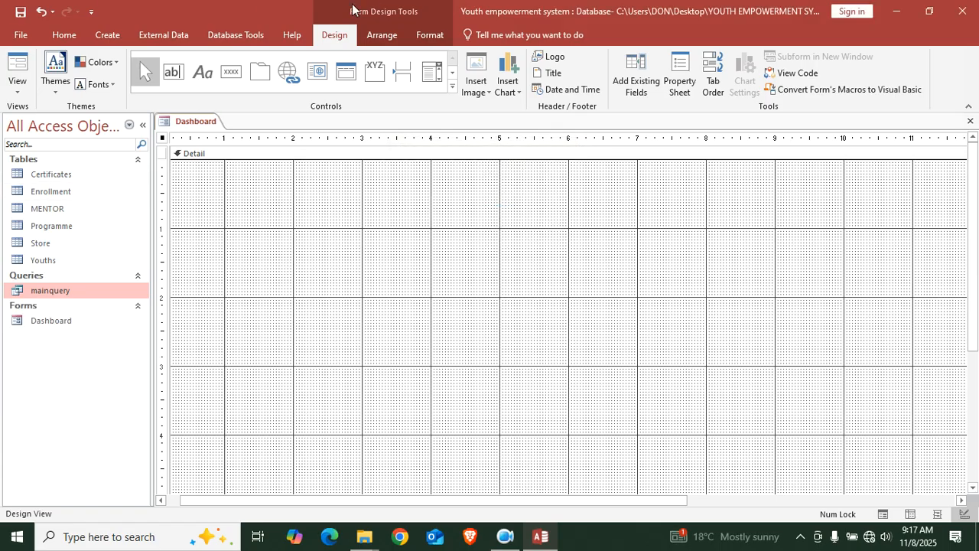
# Add a Form Header/Footer and make the header about an inch tall
pyautogui.rightClick(313, 233)
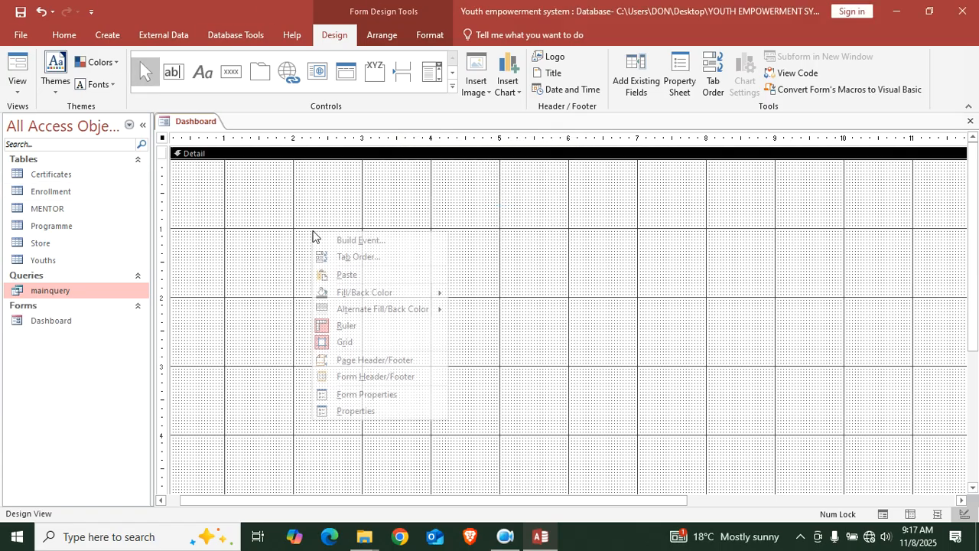
pyautogui.click(366, 380)
pyautogui.moveTo(345, 176); pyautogui.dragTo(334, 248)
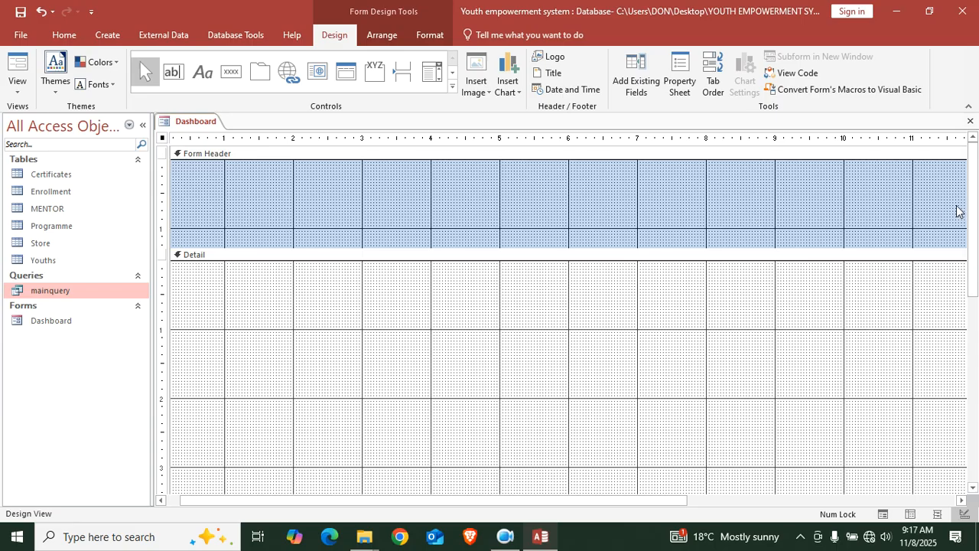
# Place the YouthID field without its label at the top-left of Detail
pyautogui.click(638, 91)
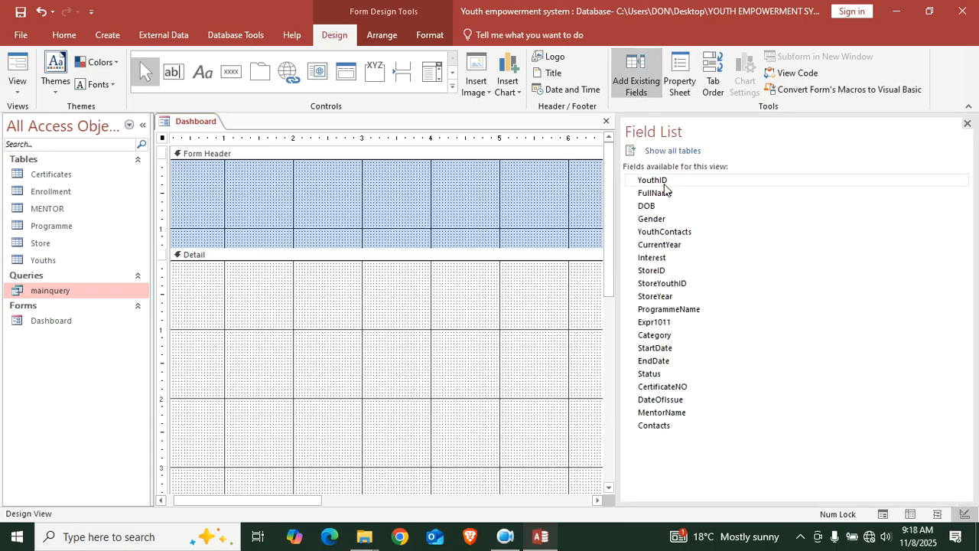
pyautogui.click(662, 182)
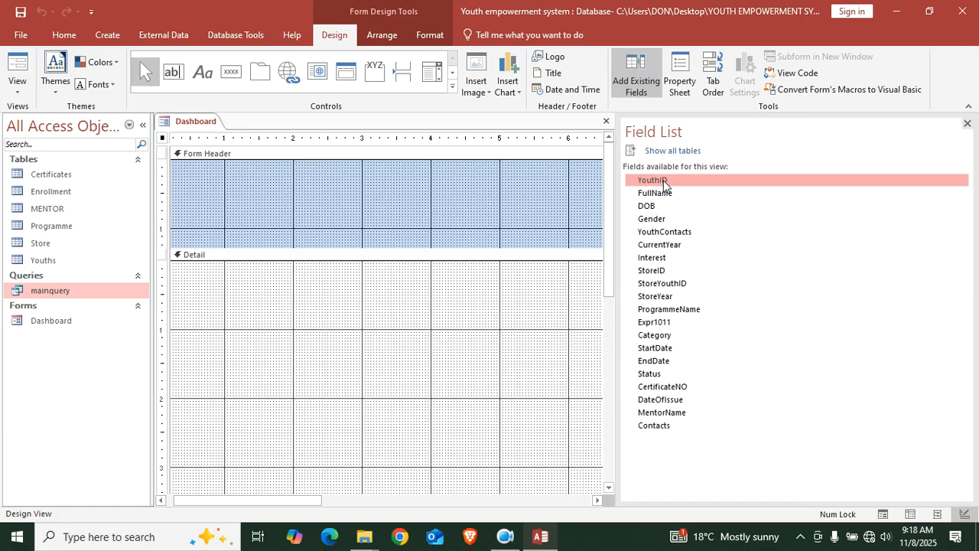
pyautogui.moveTo(663, 182); pyautogui.dragTo(219, 282)
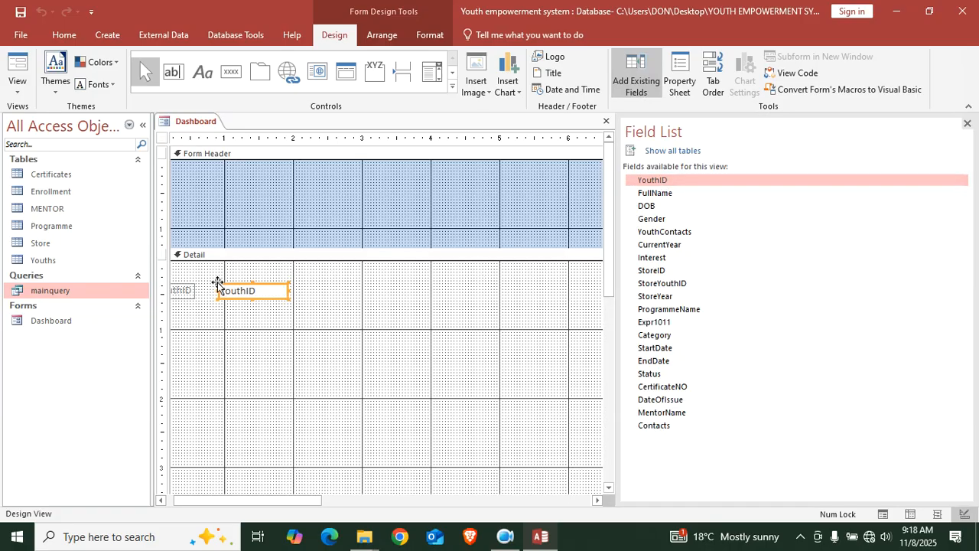
pyautogui.click(182, 291)
pyautogui.press('Delete')
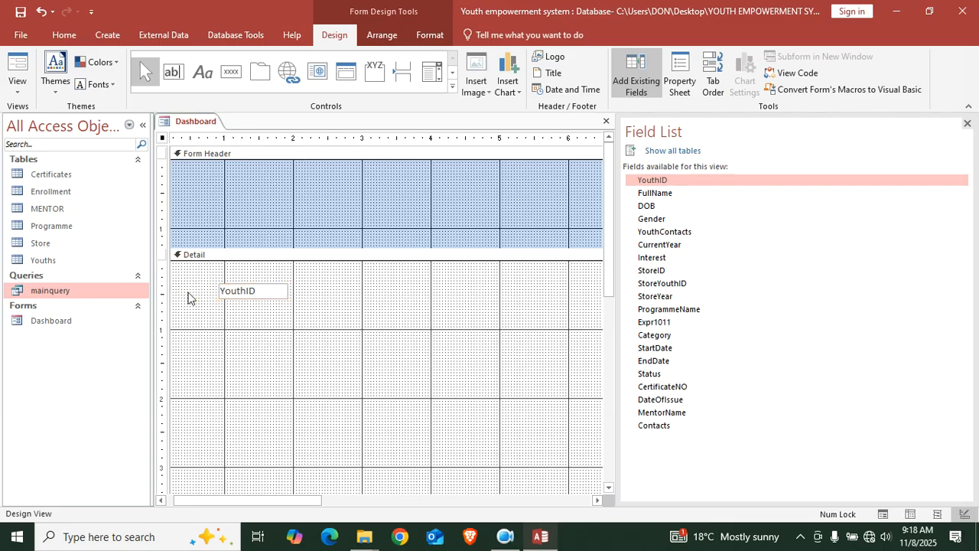
pyautogui.moveTo(258, 294); pyautogui.dragTo(212, 269)
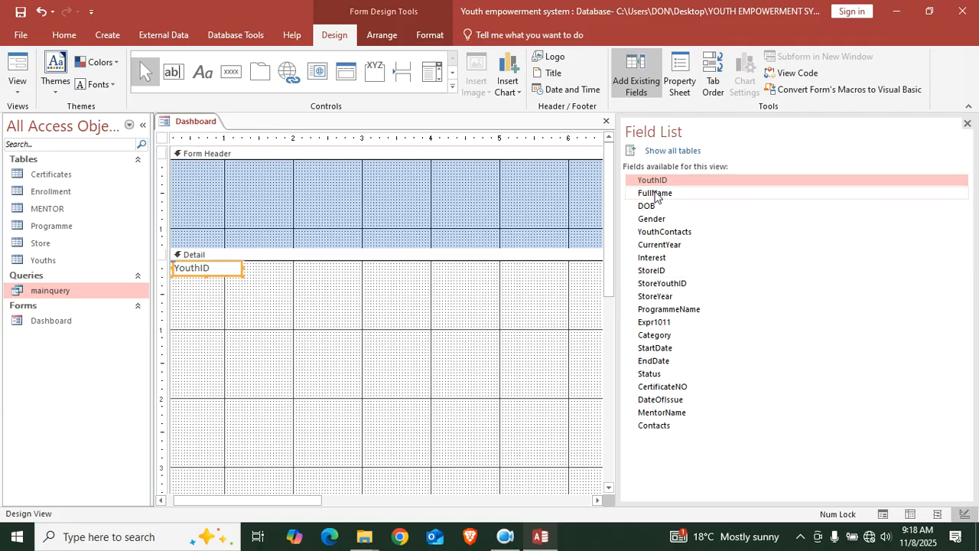
# Add the fields FullName through Contacts to the Detail section
pyautogui.click(655, 193)
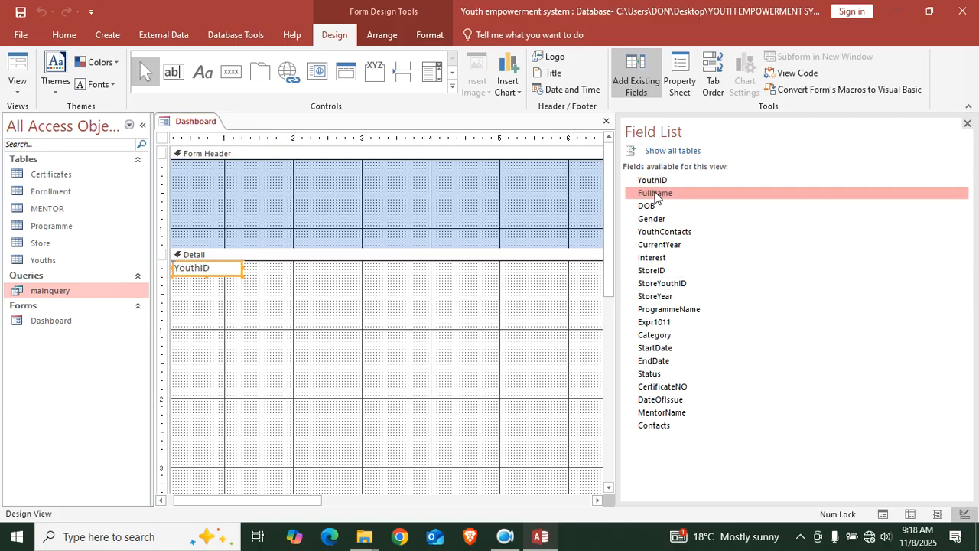
pyautogui.keyDown('shift'); pyautogui.click(655, 426); pyautogui.keyUp('shift')
pyautogui.moveTo(673, 193); pyautogui.dragTo(434, 341)
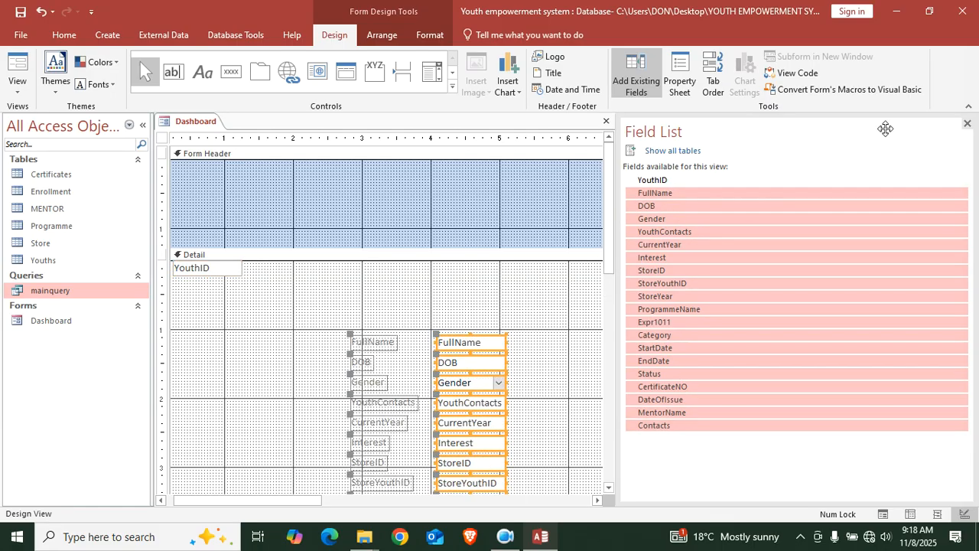
pyautogui.click(967, 123)
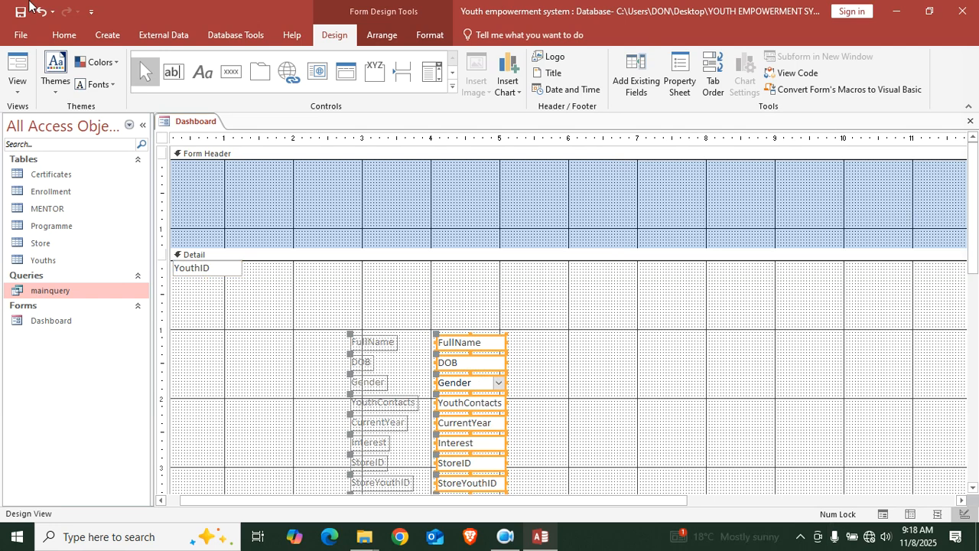
# Delete the Expr1011 box and all field labels from FullName through Contacts
pyautogui.scroll(-5, 520, 375)
pyautogui.scroll(-3, 522, 378)
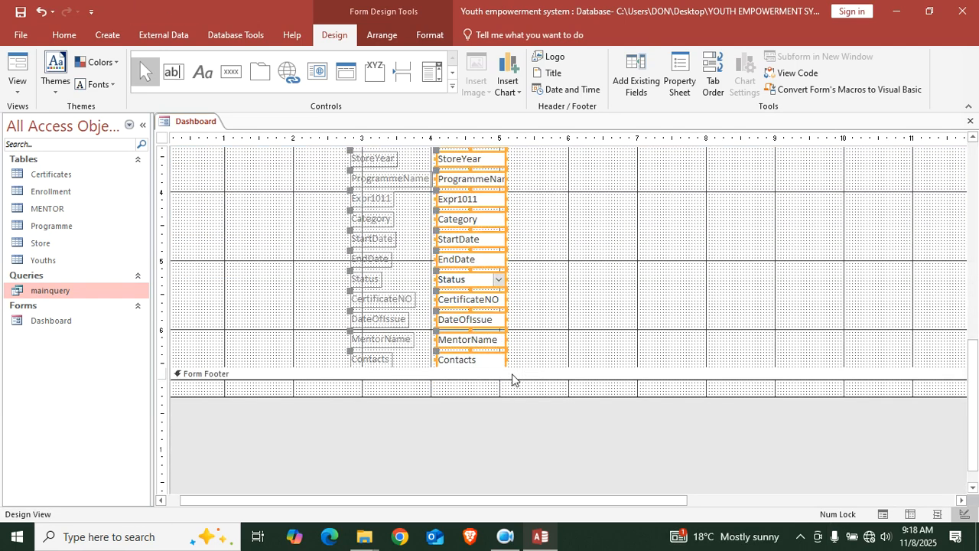
pyautogui.click(612, 251)
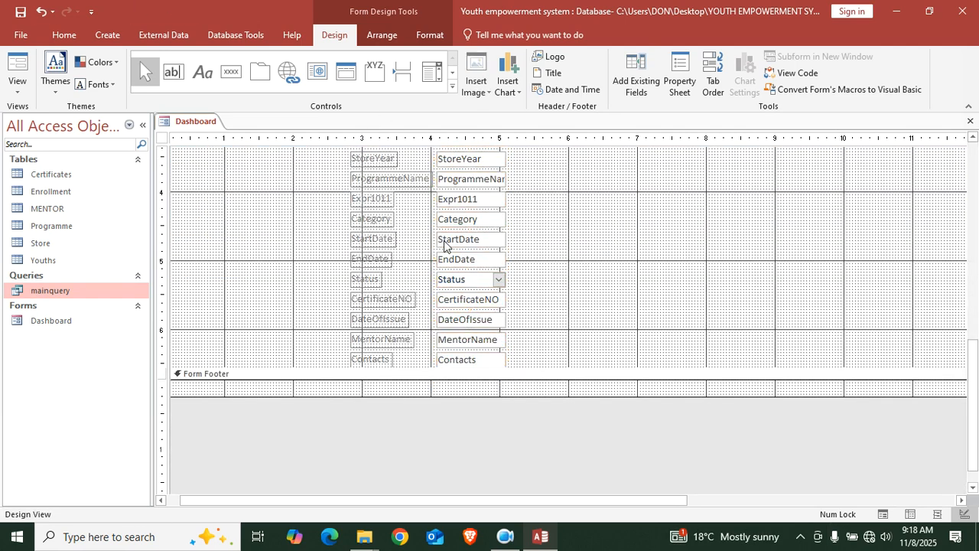
pyautogui.scroll(3, 487, 213)
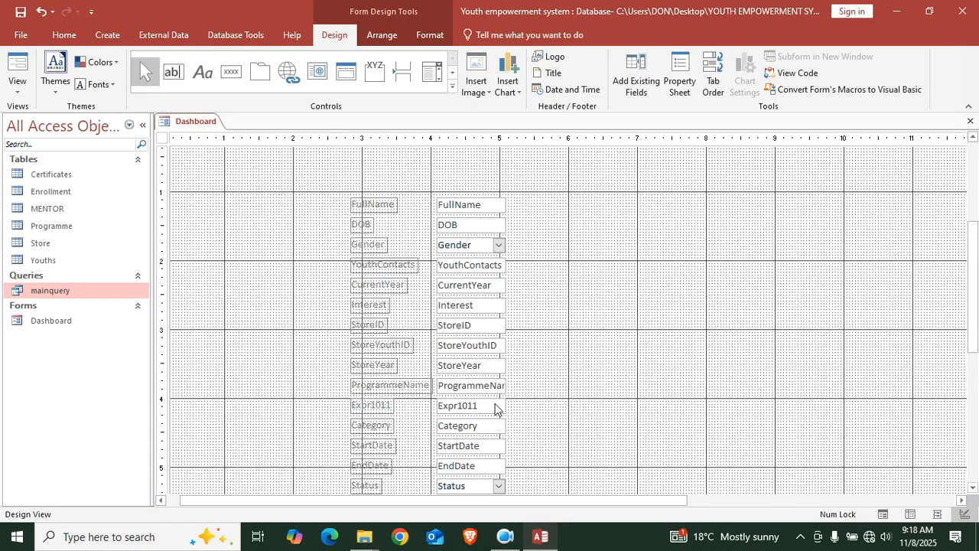
pyautogui.click(459, 410)
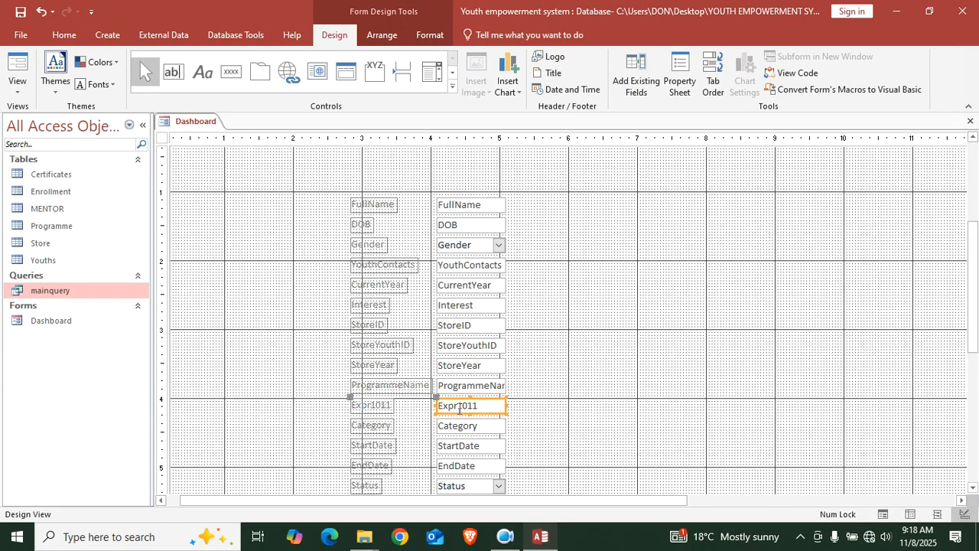
pyautogui.press('Delete')
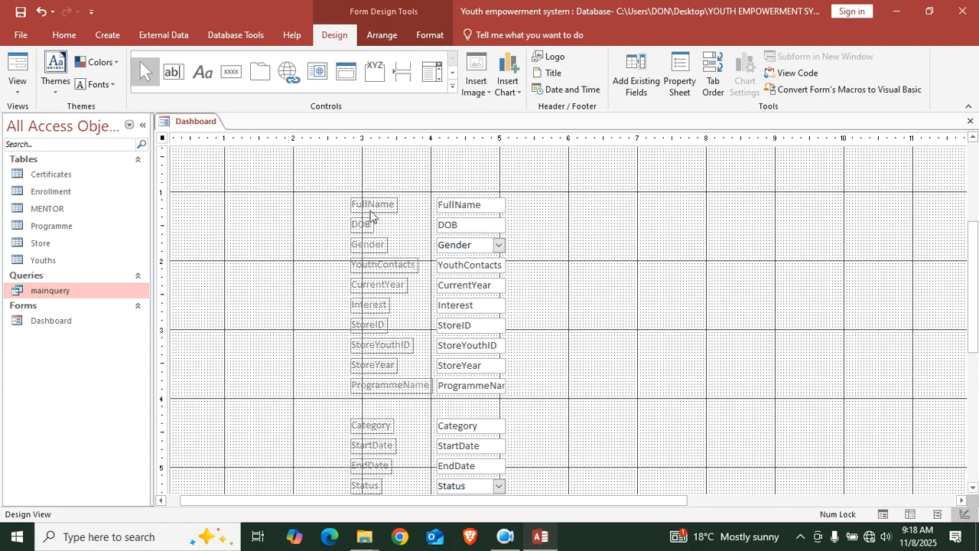
pyautogui.moveTo(362, 181); pyautogui.dragTo(354, 420)
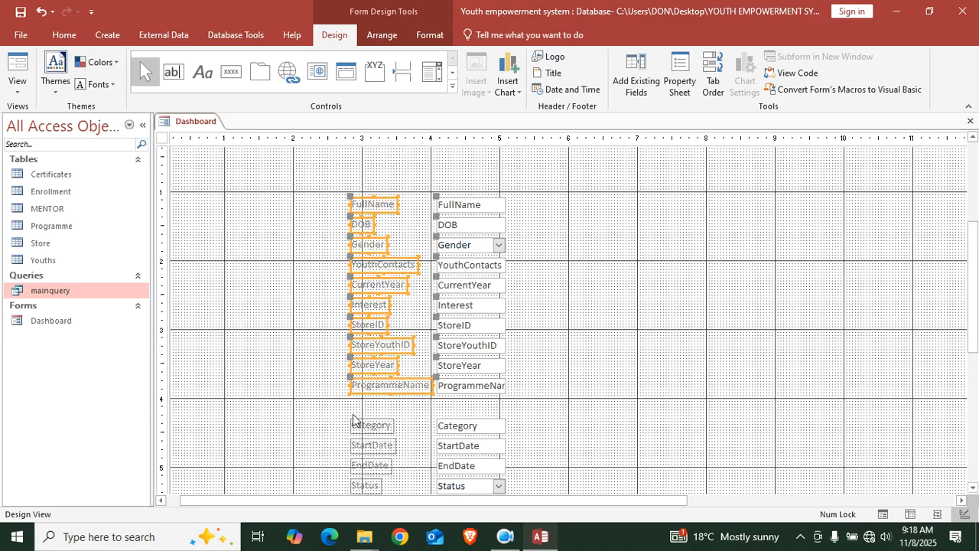
pyautogui.press('Delete')
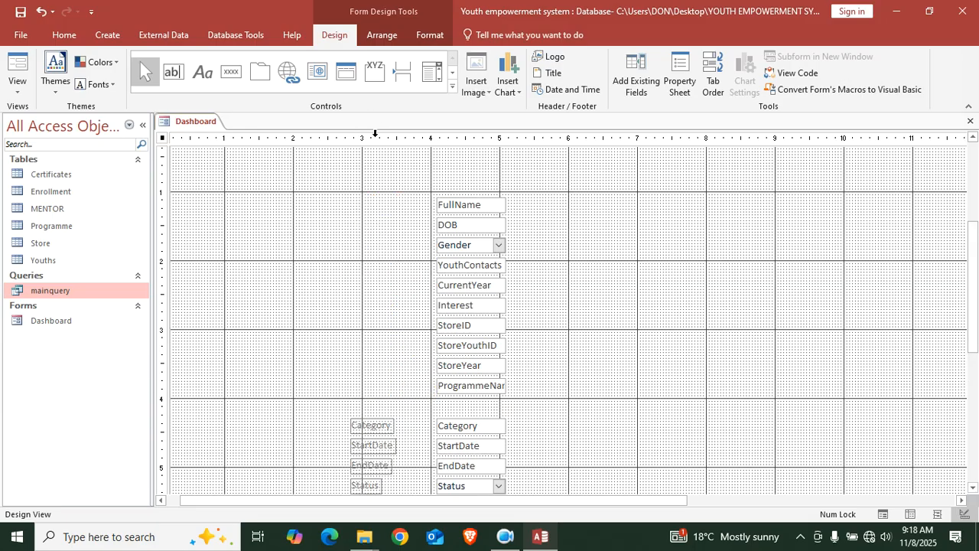
pyautogui.scroll(-3, 355, 317)
pyautogui.moveTo(357, 265); pyautogui.dragTo(348, 420)
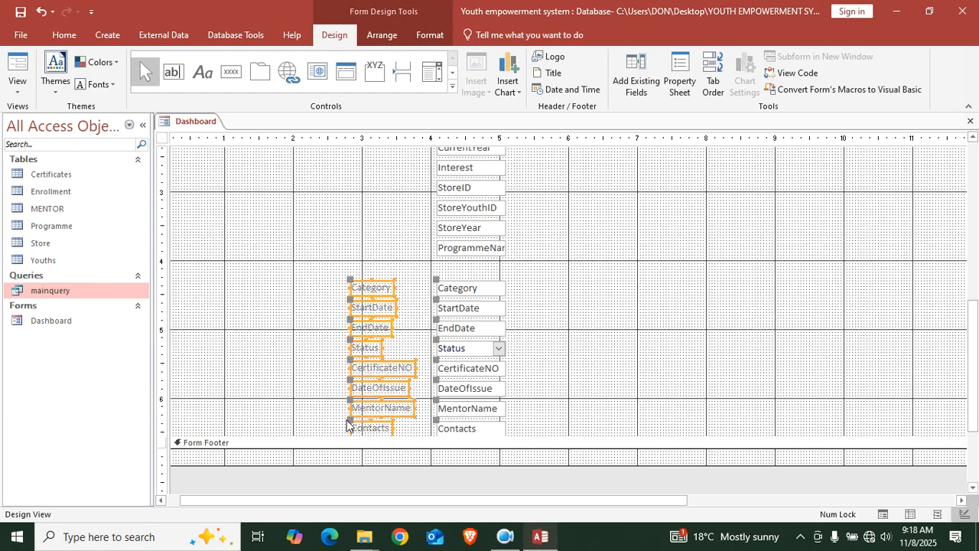
pyautogui.press('Delete')
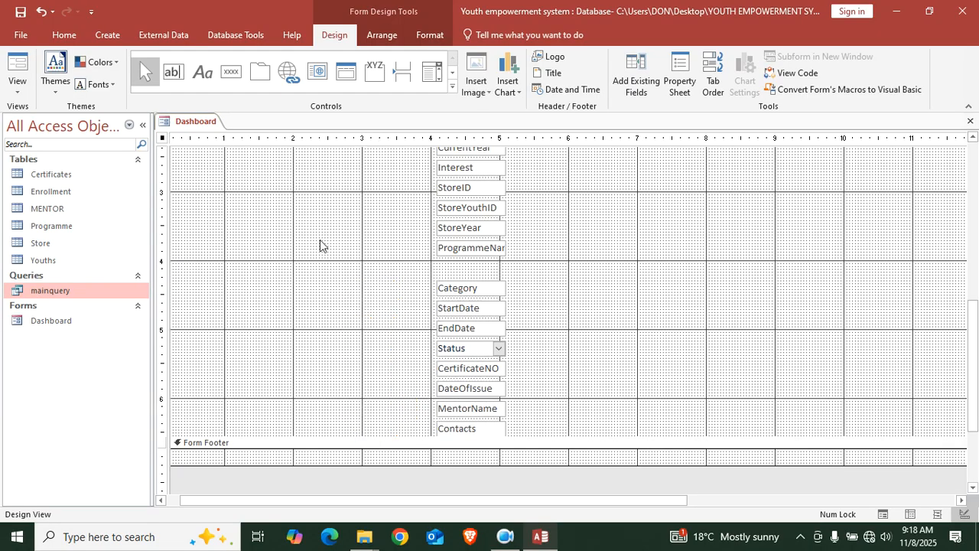
# Delete StoreID, move StoreYouthID below YouthID, and open the form's Property Sheet
pyautogui.scroll(6, 341, 279)
pyautogui.scroll(-2, 558, 374)
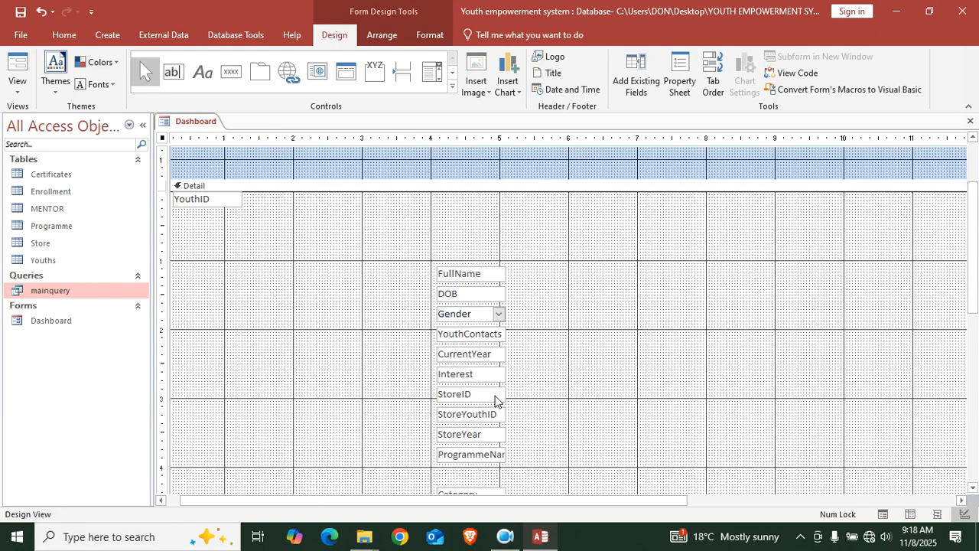
pyautogui.click(495, 395)
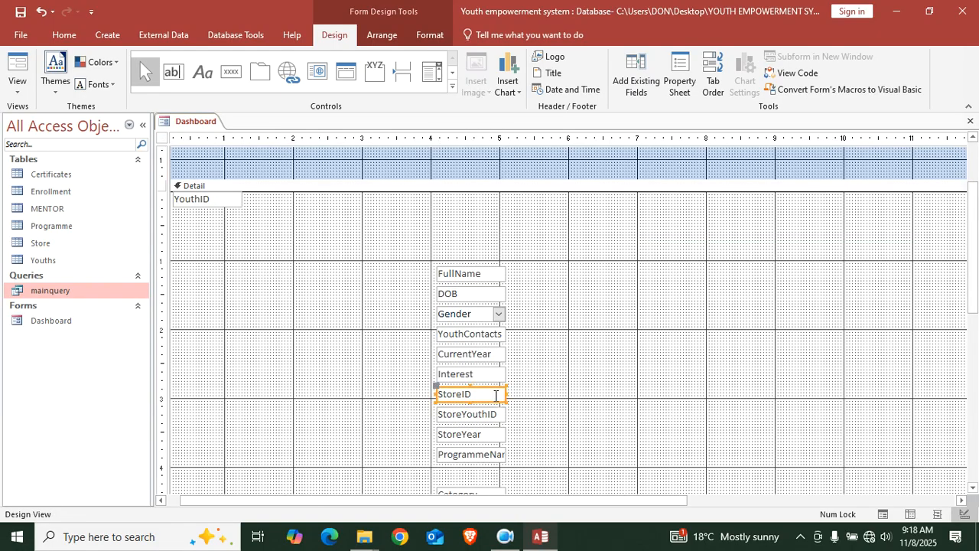
pyautogui.press('Delete')
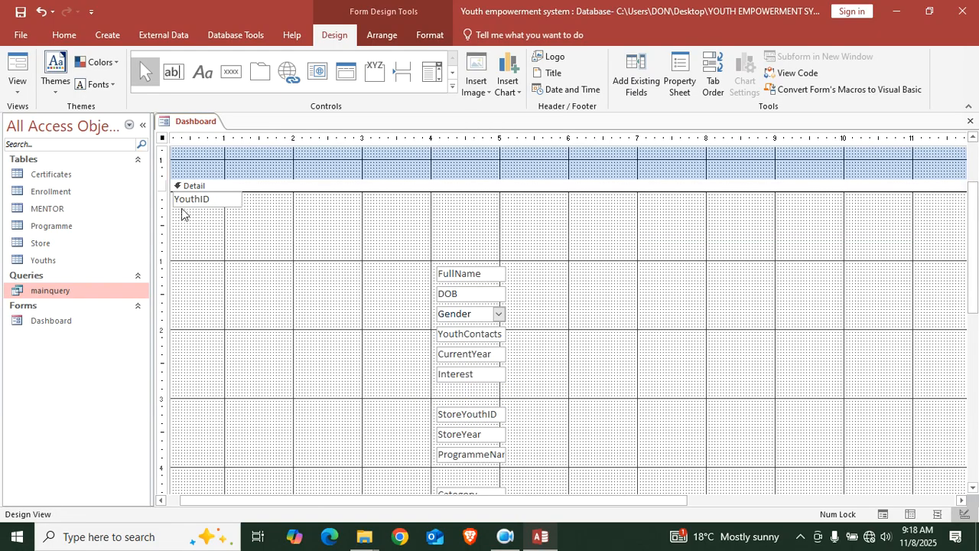
pyautogui.moveTo(467, 419); pyautogui.dragTo(208, 246)
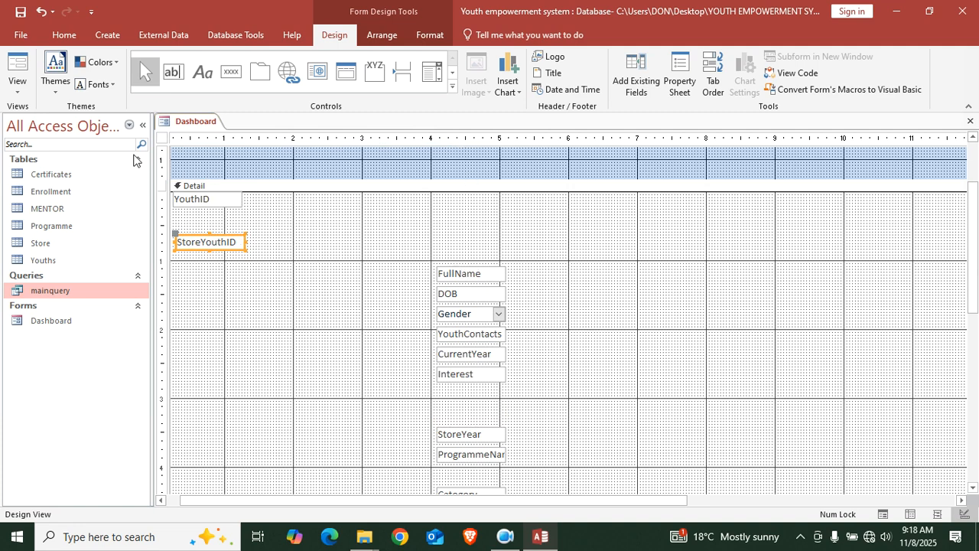
pyautogui.doubleClick(162, 137)
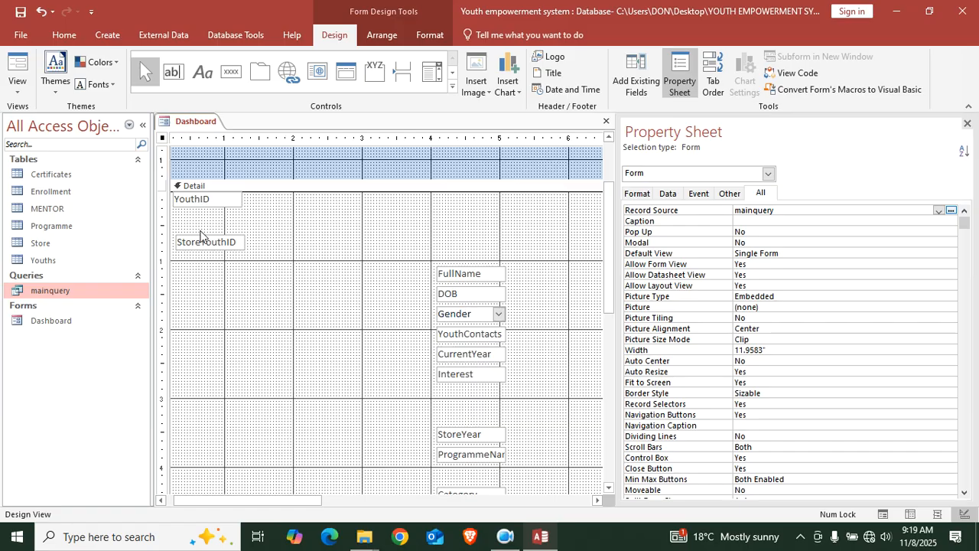
# Hide StoreYouthID and line it up with FullName along the top of Detail
pyautogui.click(215, 246)
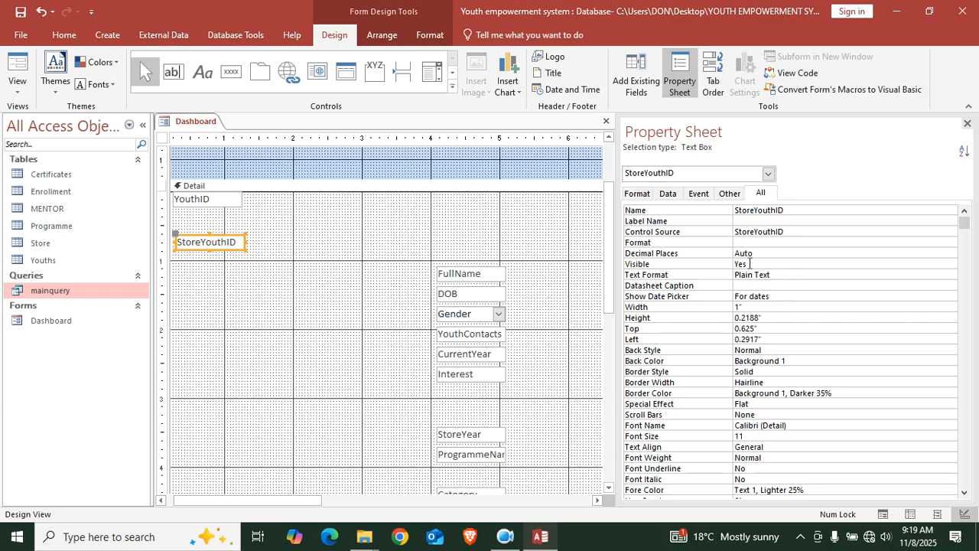
pyautogui.click(750, 263)
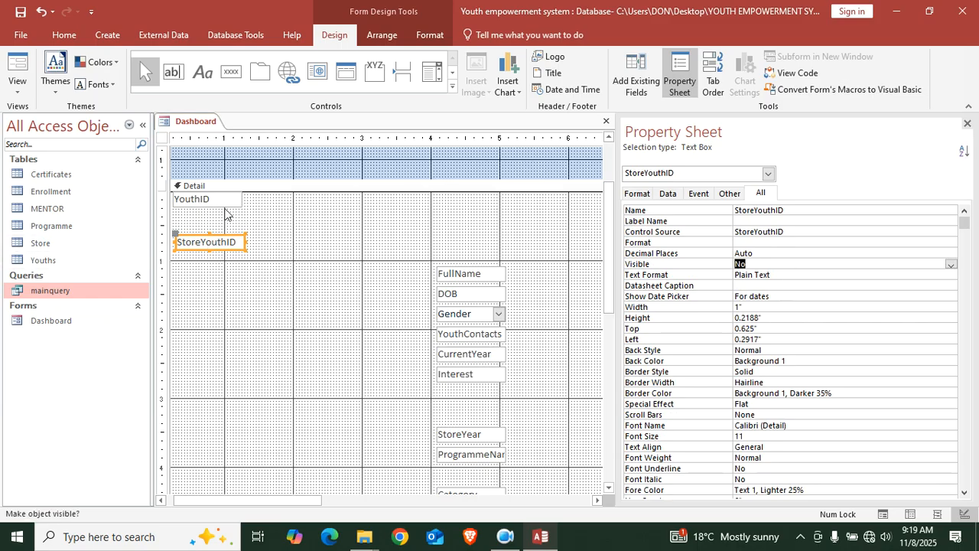
pyautogui.click(300, 247)
pyautogui.click(177, 202)
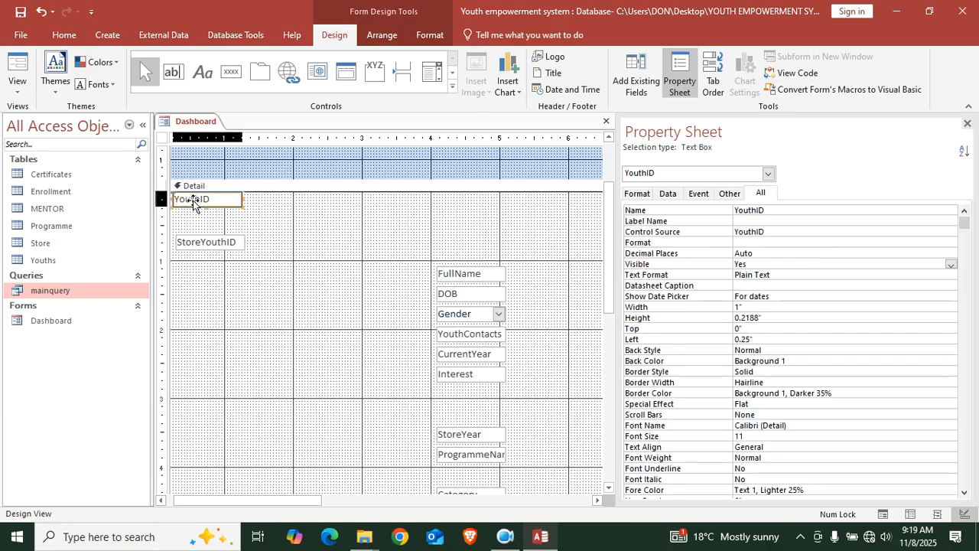
pyautogui.moveTo(177, 201); pyautogui.dragTo(172, 202)
pyautogui.moveTo(218, 241); pyautogui.dragTo(212, 197)
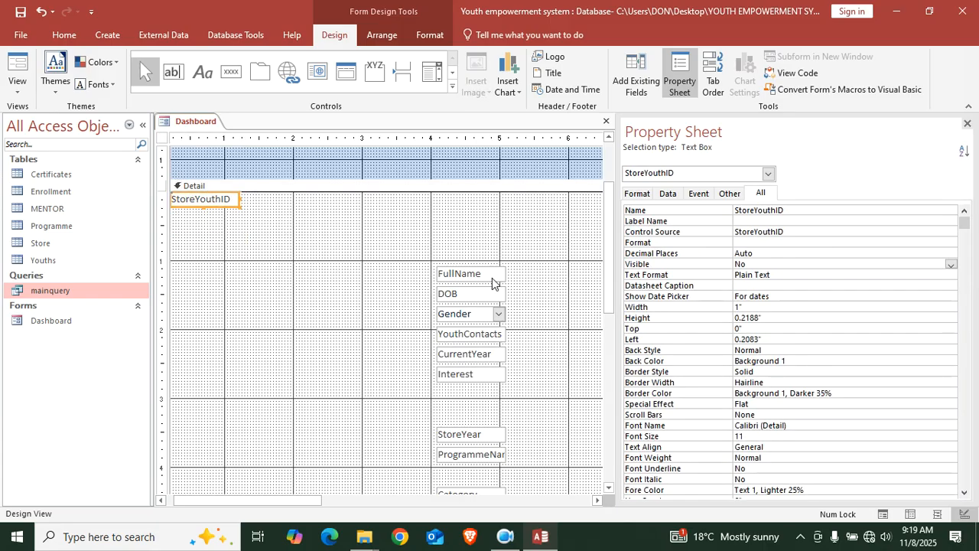
pyautogui.moveTo(468, 276); pyautogui.dragTo(361, 204)
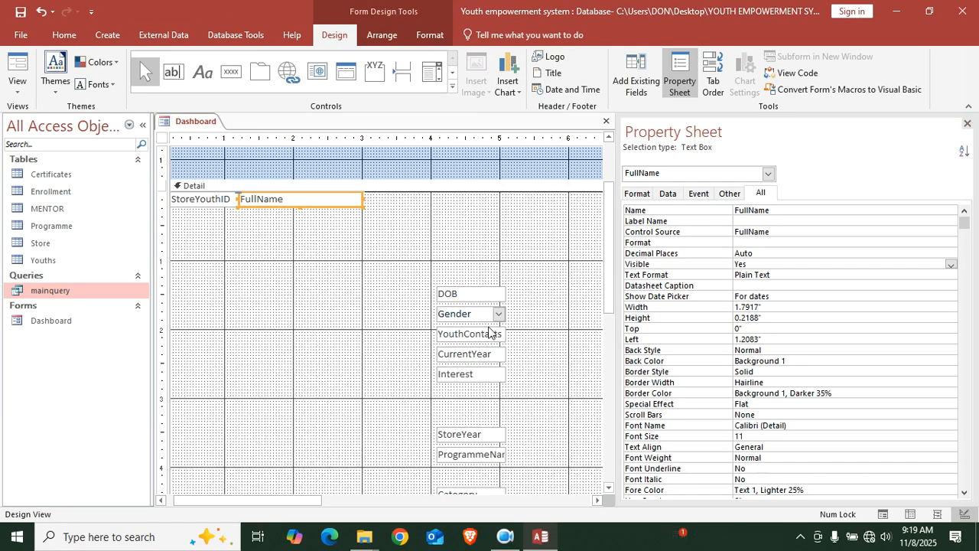
# Make StoreYear invisible and move it and CurrentYear into the top row beside FullName
pyautogui.scroll(-3, 474, 336)
pyautogui.scroll(6, 356, 292)
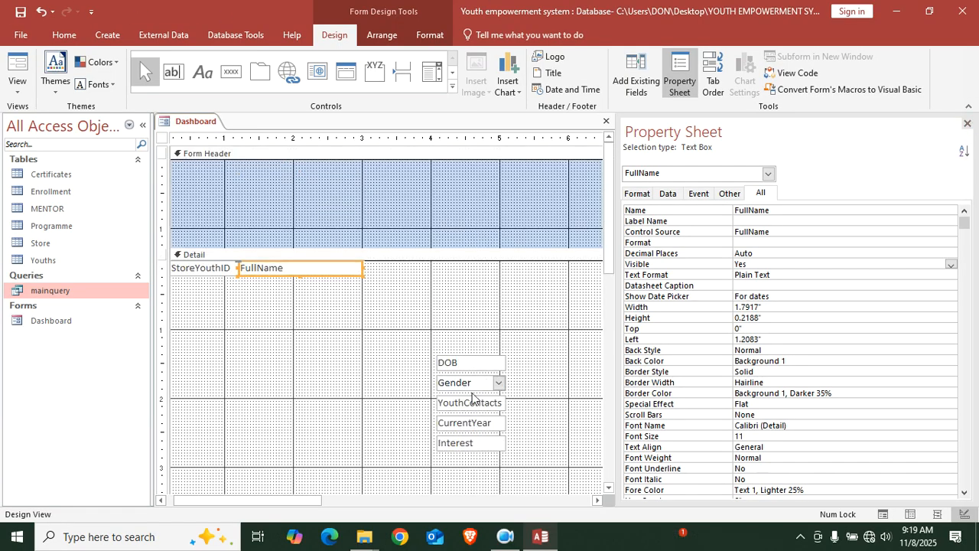
pyautogui.moveTo(478, 430); pyautogui.dragTo(334, 335)
pyautogui.scroll(-10, 451, 347)
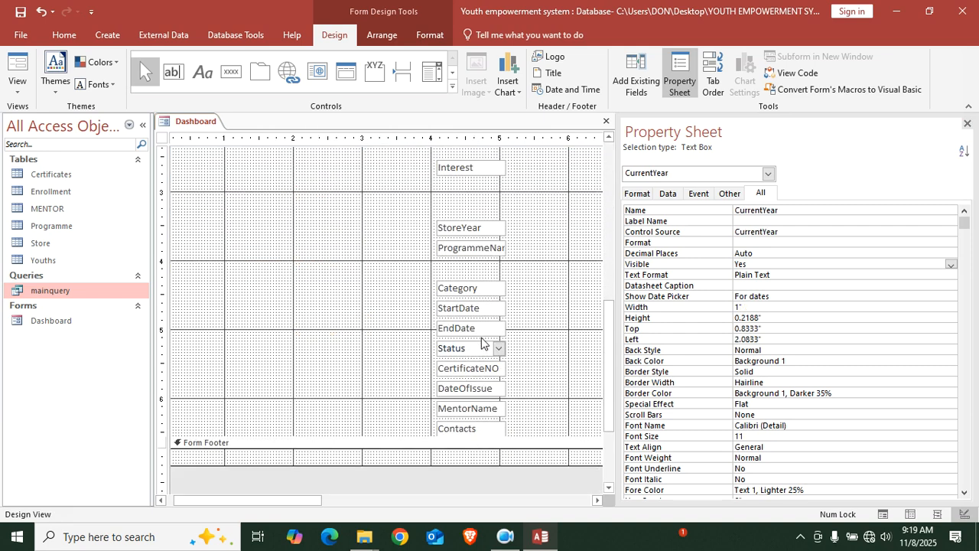
pyautogui.moveTo(473, 238); pyautogui.dragTo(288, 164)
pyautogui.scroll(10, 311, 312)
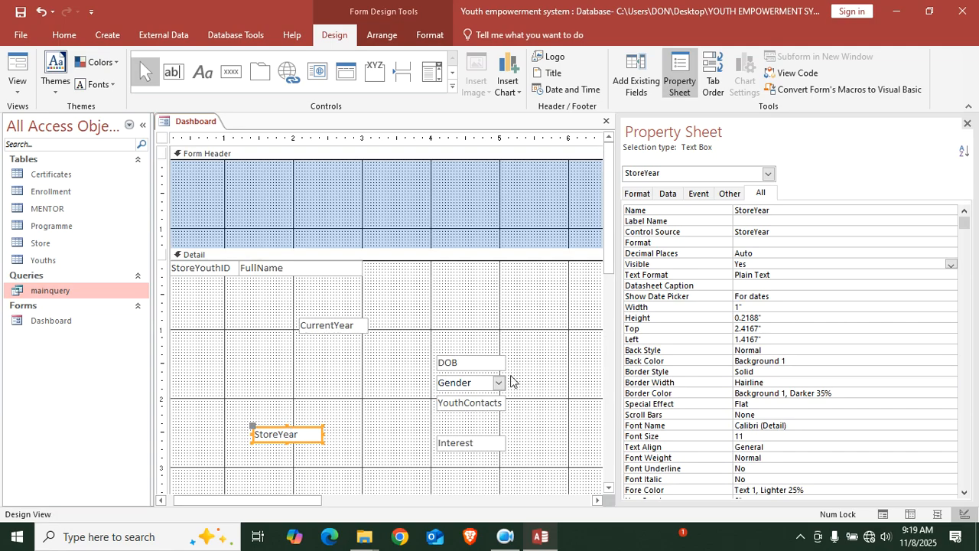
pyautogui.doubleClick(756, 264)
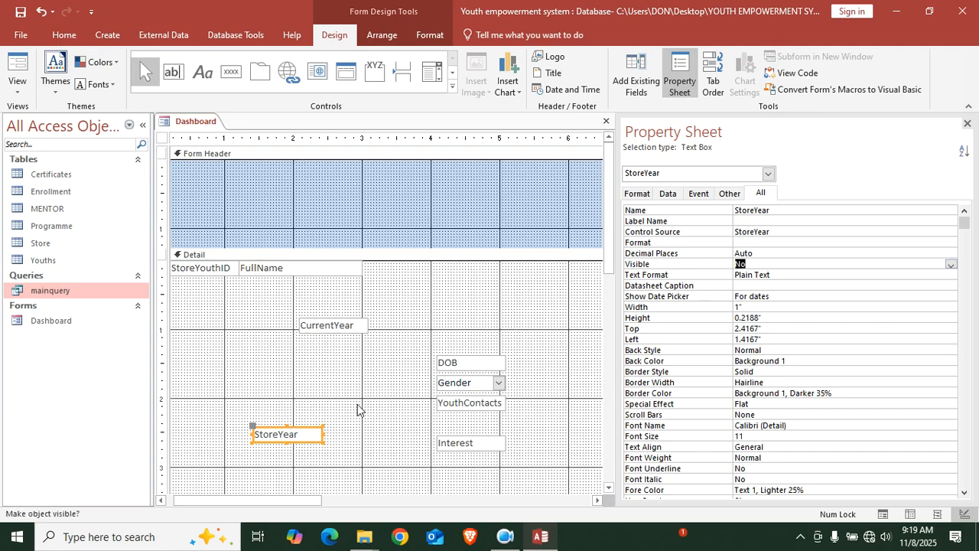
pyautogui.moveTo(354, 329); pyautogui.dragTo(415, 269)
pyautogui.moveTo(274, 433); pyautogui.dragTo(392, 261)
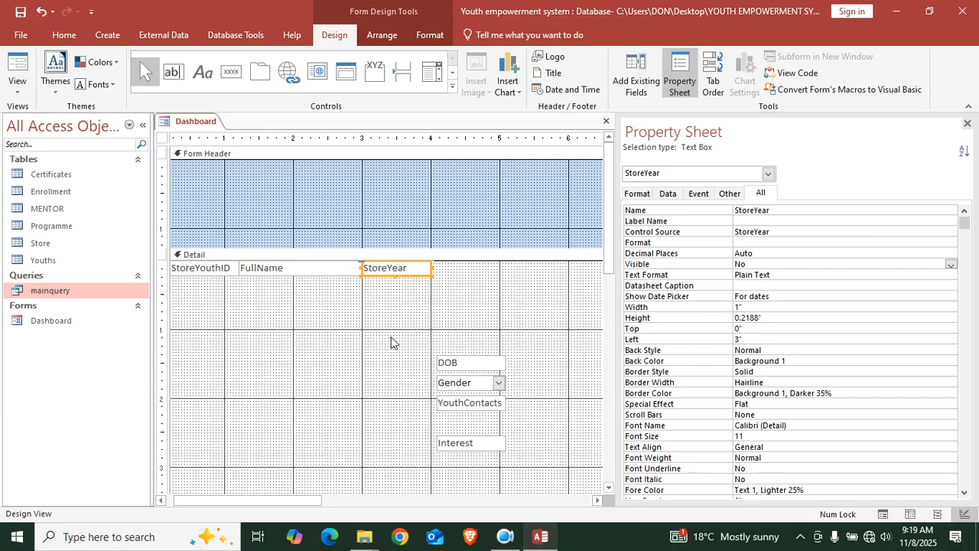
# Delete the DOB, Gender and YouthContacts boxes
pyautogui.scroll(-2, 470, 354)
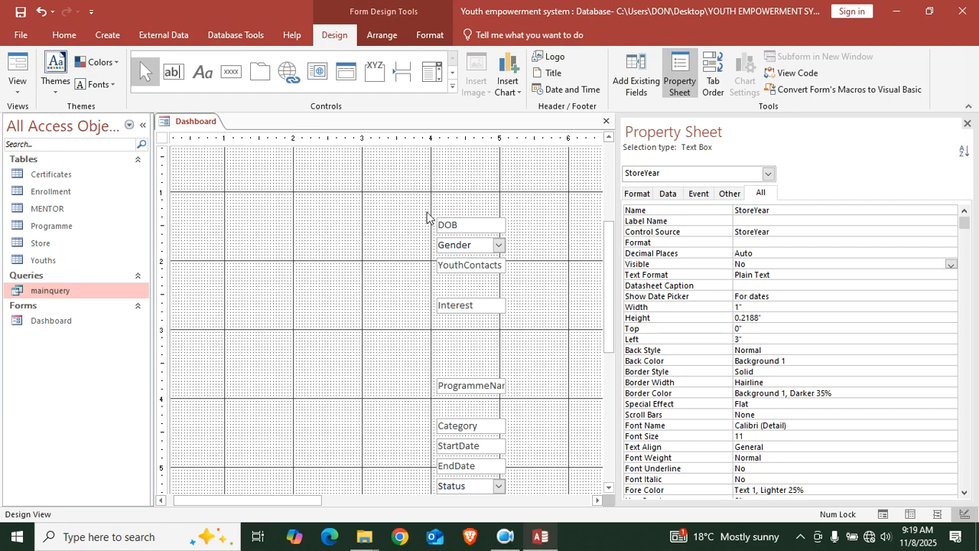
pyautogui.moveTo(426, 216); pyautogui.dragTo(513, 282)
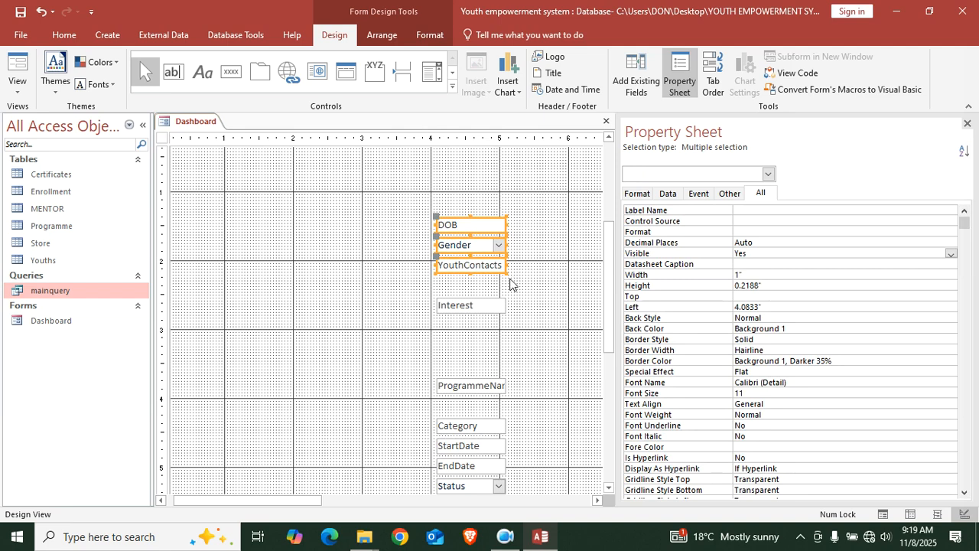
pyautogui.press('Delete')
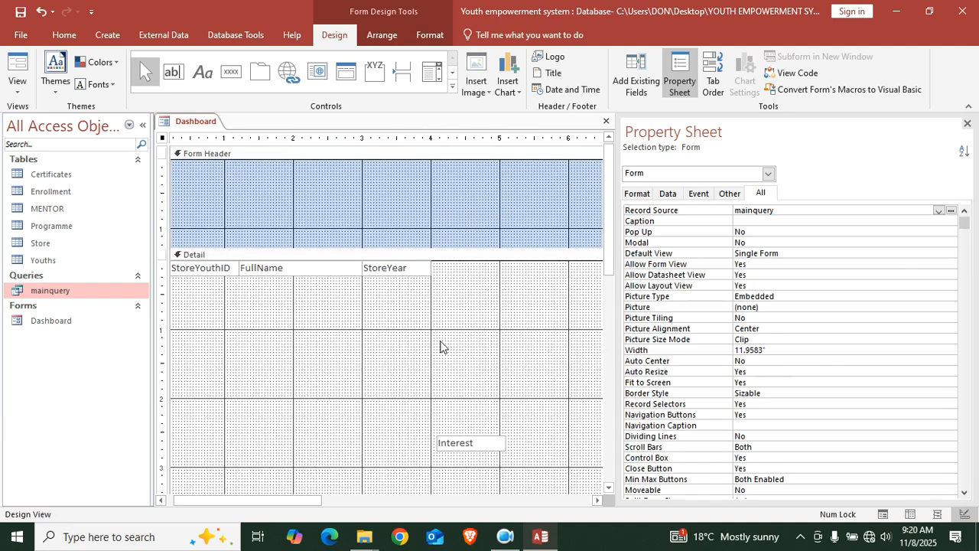
# Delete the Interest box and shift ProgrammeName, the Category–DateOfIssue group and MentorName upward
pyautogui.click(481, 303)
pyautogui.press('Delete')
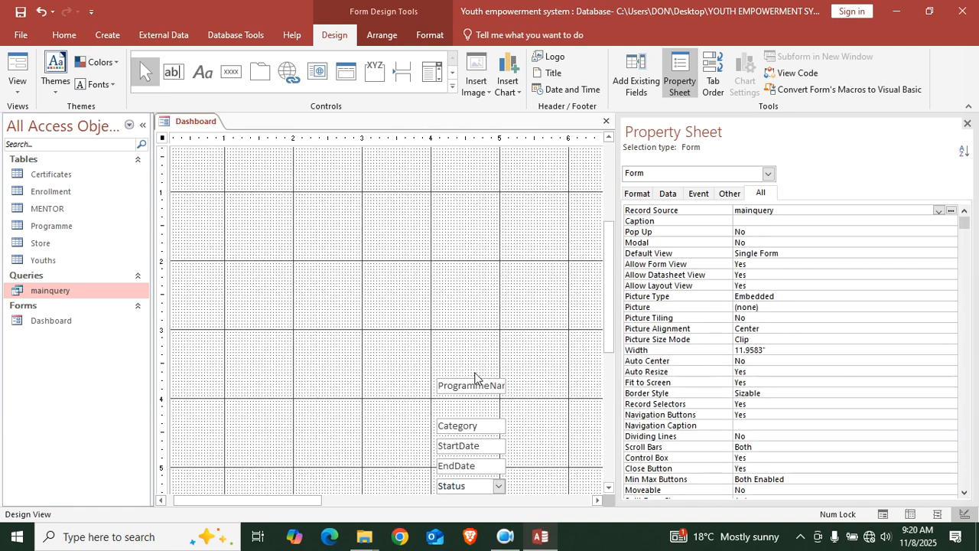
pyautogui.scroll(-2, 478, 360)
pyautogui.moveTo(481, 323)
pyautogui.mouseDown()
pyautogui.moveTo(451, 165)
pyautogui.moveTo(501, 415)
pyautogui.moveTo(494, 496)
pyautogui.moveTo(498, 317)
pyautogui.mouseUp()
pyautogui.moveTo(494, 429); pyautogui.dragTo(554, 221)
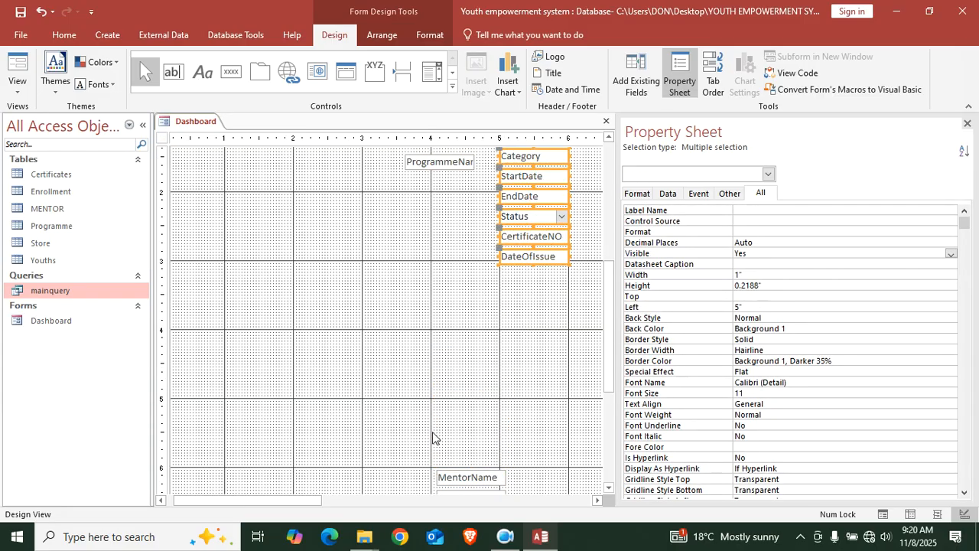
pyautogui.click(524, 463)
pyautogui.click(455, 486)
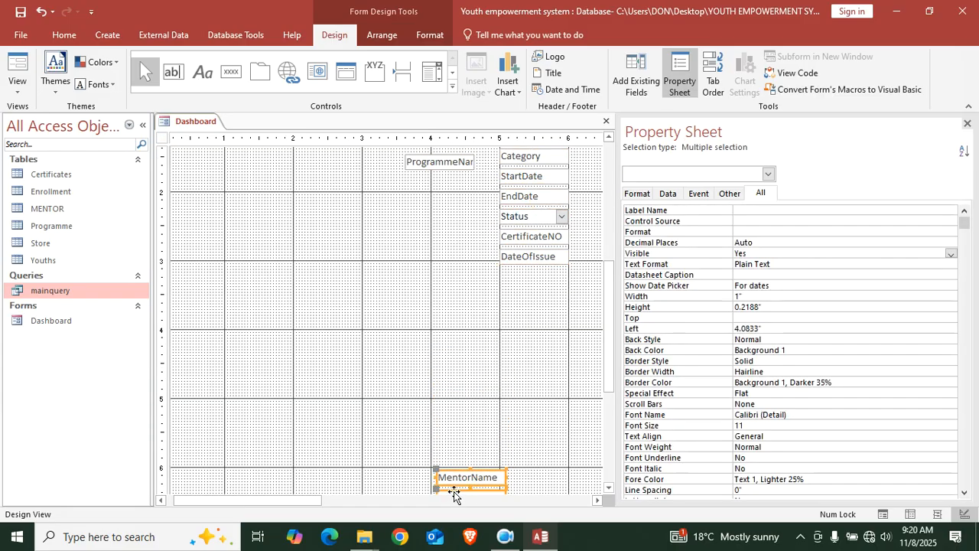
pyautogui.moveTo(460, 486); pyautogui.dragTo(474, 293)
pyautogui.scroll(3, 454, 364)
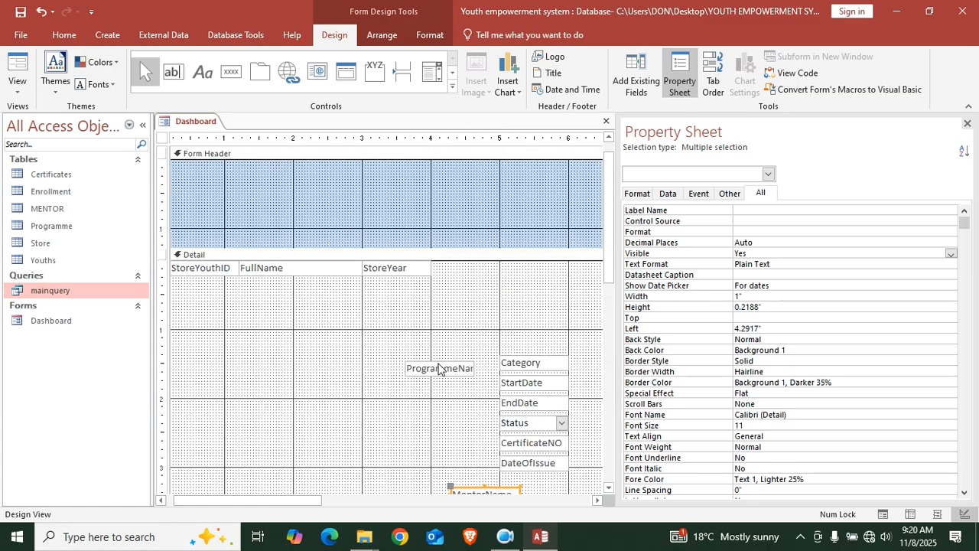
# Line up ProgrammeName and Category in the top row after StoreYear
pyautogui.click(967, 125)
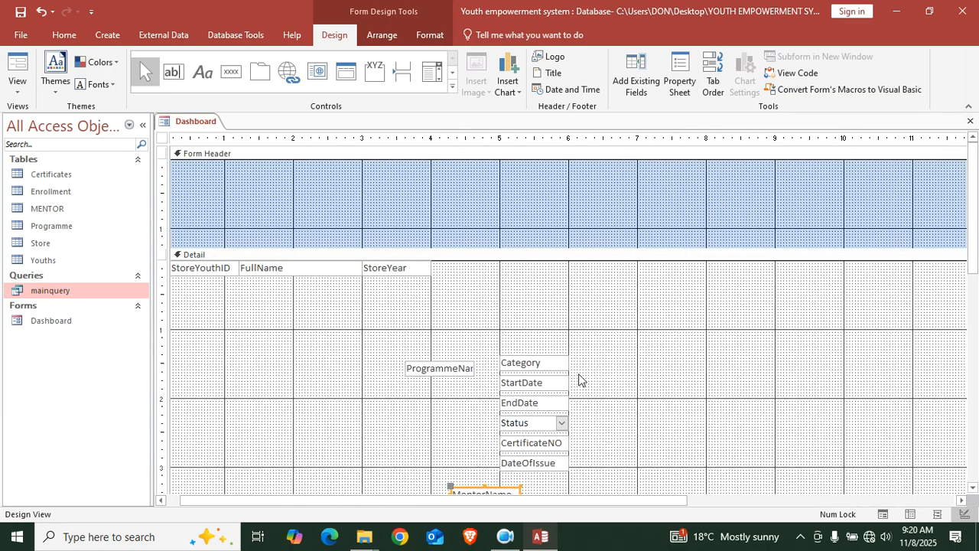
pyautogui.moveTo(437, 374); pyautogui.dragTo(467, 276)
pyautogui.moveTo(509, 364); pyautogui.dragTo(536, 275)
pyautogui.click(484, 283)
pyautogui.click(482, 269)
pyautogui.click(574, 279)
pyautogui.click(573, 276)
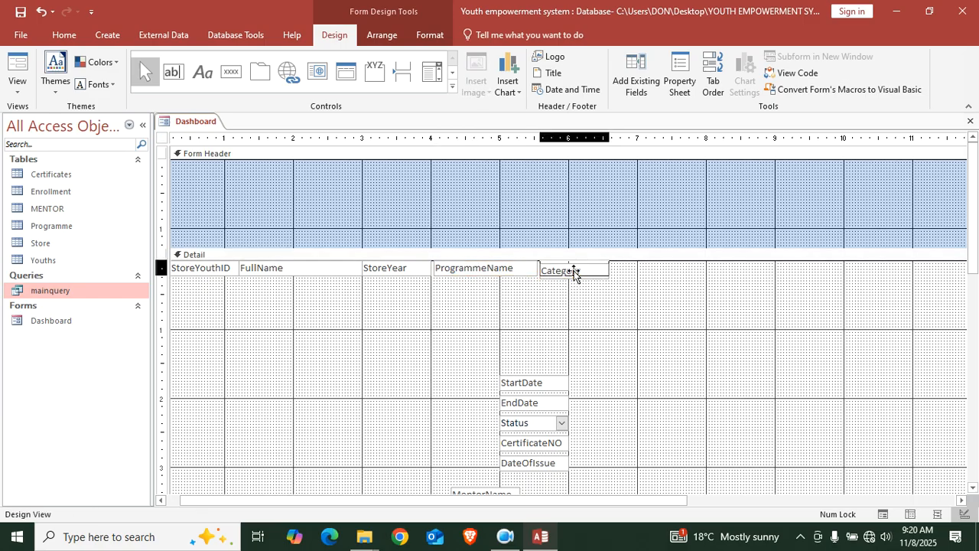
pyautogui.moveTo(574, 273); pyautogui.dragTo(658, 280)
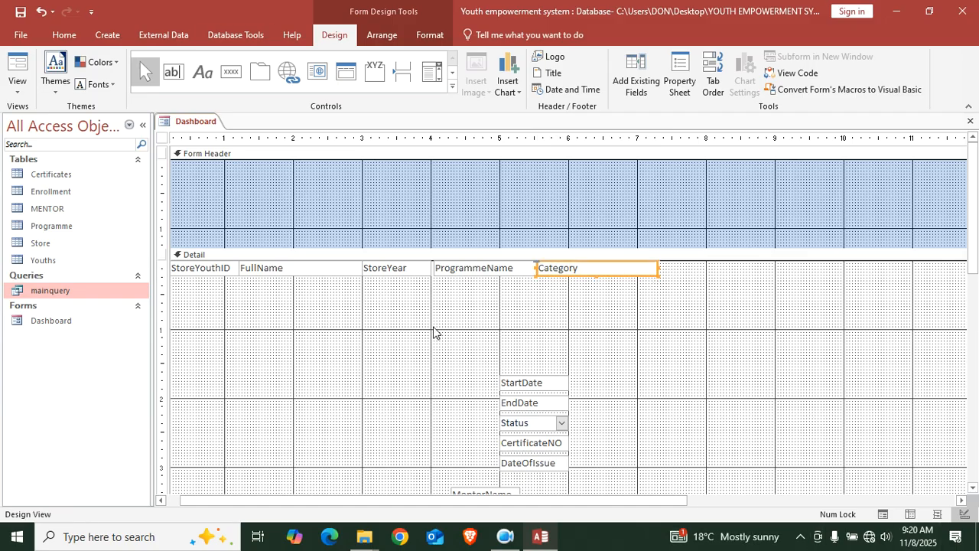
# Place StartDate and EndDate beside Category in the top row
pyautogui.scroll(-2, 475, 340)
pyautogui.moveTo(545, 320); pyautogui.dragTo(695, 205)
pyautogui.moveTo(534, 335); pyautogui.dragTo(760, 203)
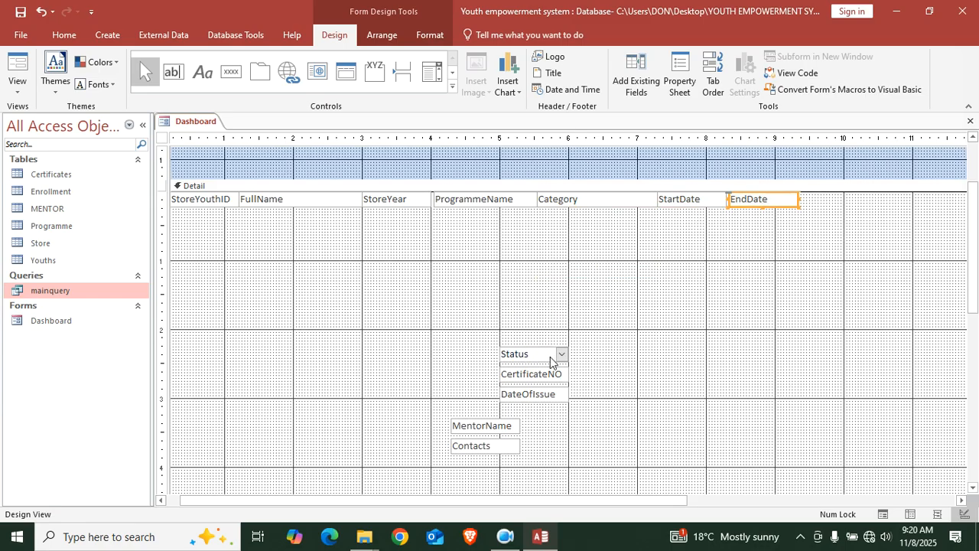
# Delete the five leftover fields and shift the seven-field top row slightly left
pyautogui.moveTo(402, 322); pyautogui.dragTo(604, 468)
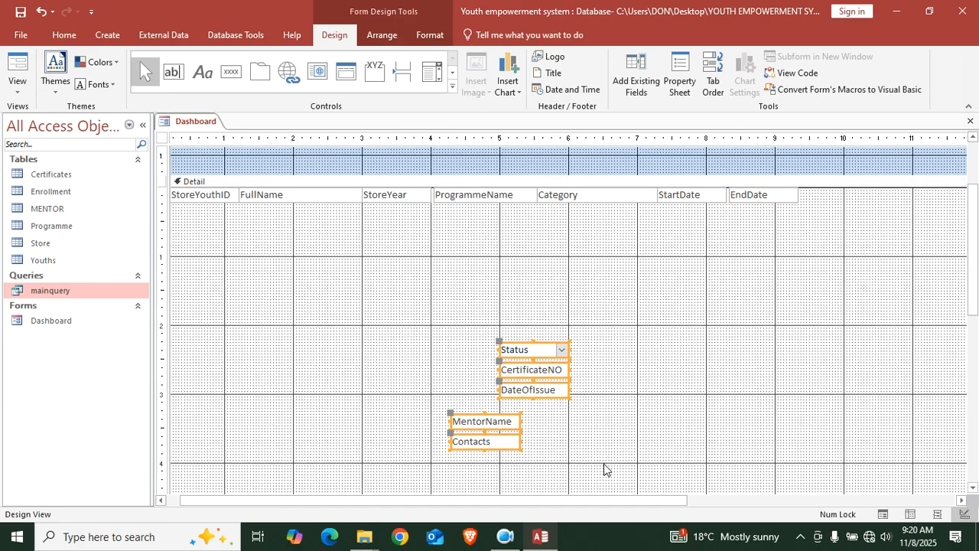
pyautogui.press('Delete')
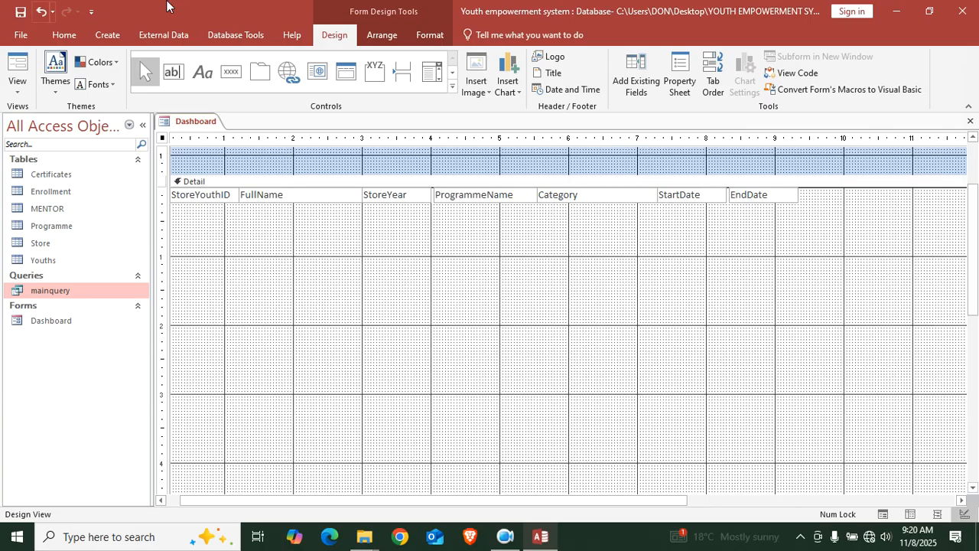
pyautogui.scroll(2, 452, 324)
pyautogui.scroll(-2, 684, 257)
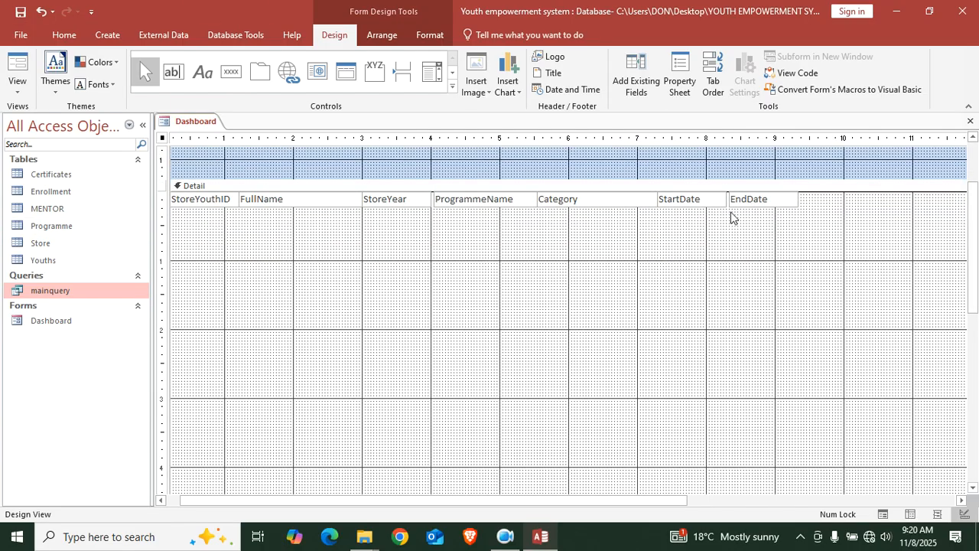
pyautogui.moveTo(814, 209); pyautogui.dragTo(120, 214)
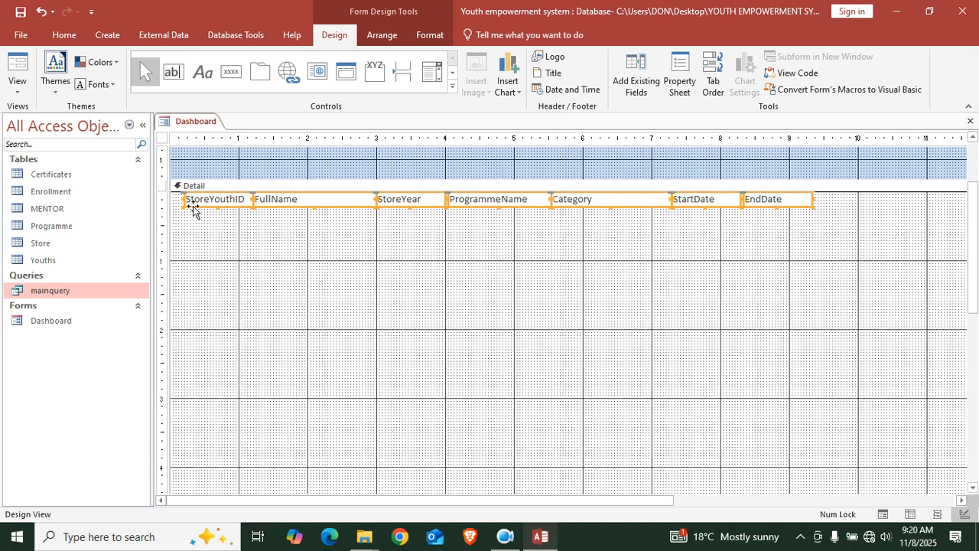
pyautogui.moveTo(329, 205); pyautogui.dragTo(299, 203)
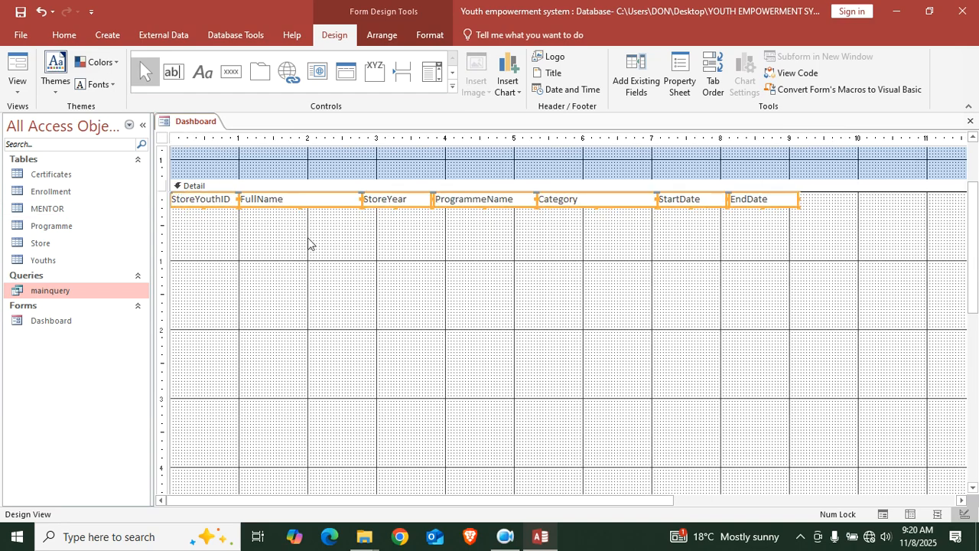
# Format the seven selected fields in bold Agency FB
pyautogui.click(425, 36)
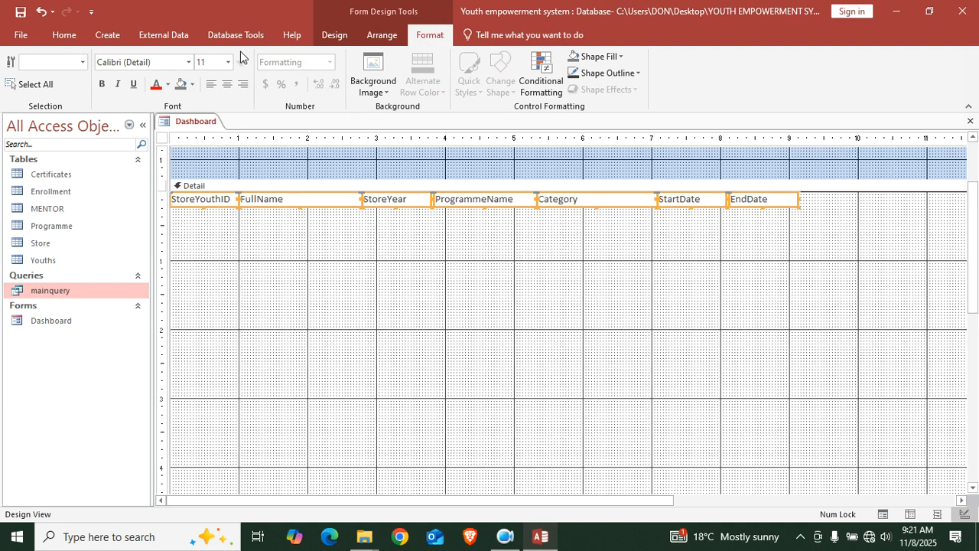
pyautogui.click(188, 62)
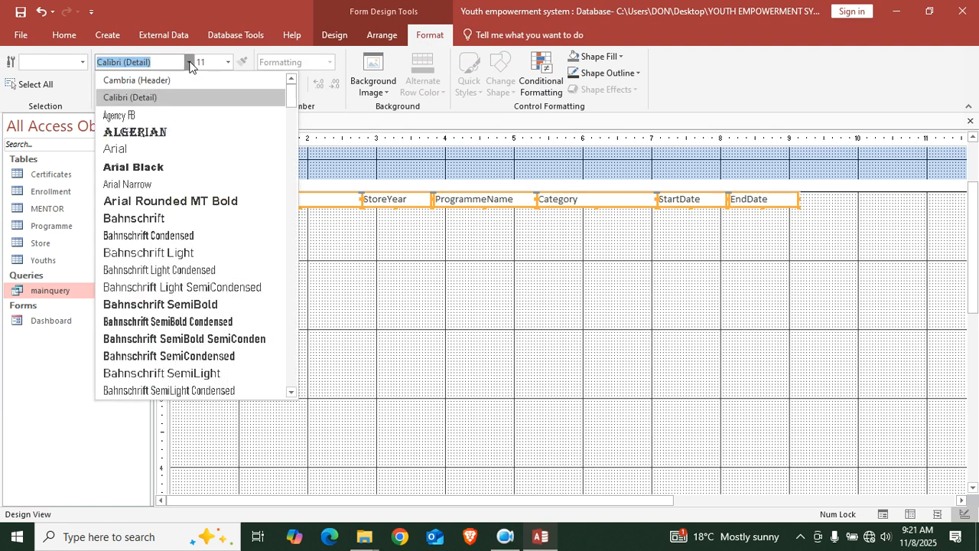
pyautogui.click(157, 116)
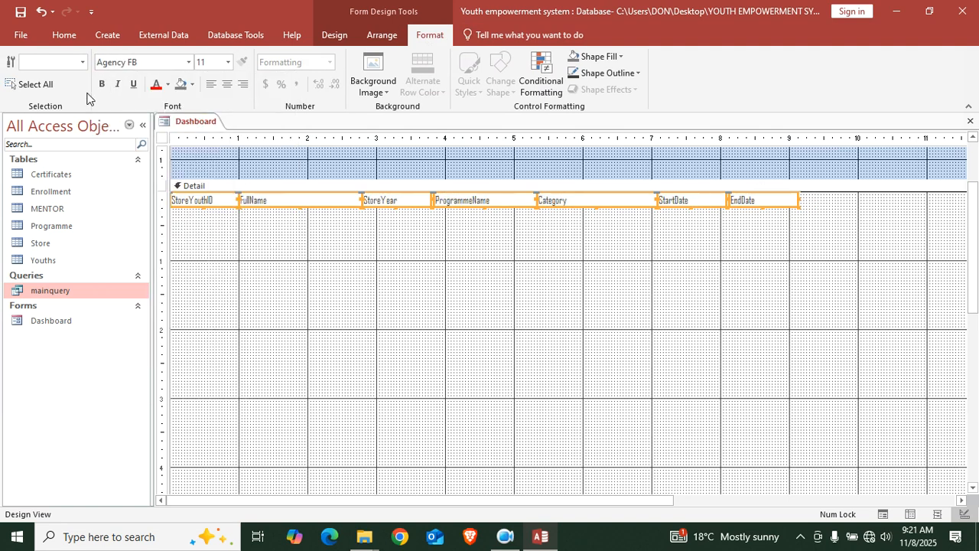
pyautogui.click(102, 87)
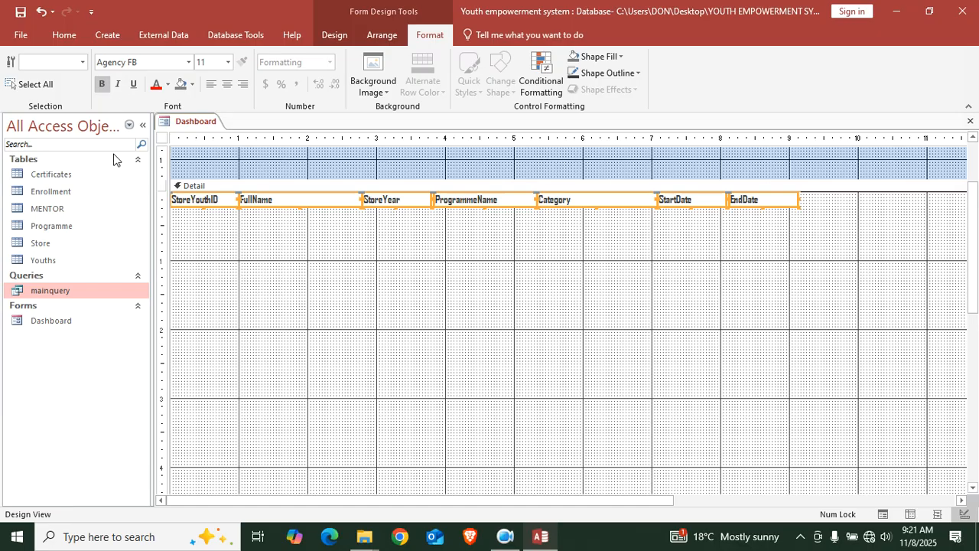
# Shrink the Detail section down to the single field row
pyautogui.click(378, 448)
pyautogui.scroll(-5, 348, 424)
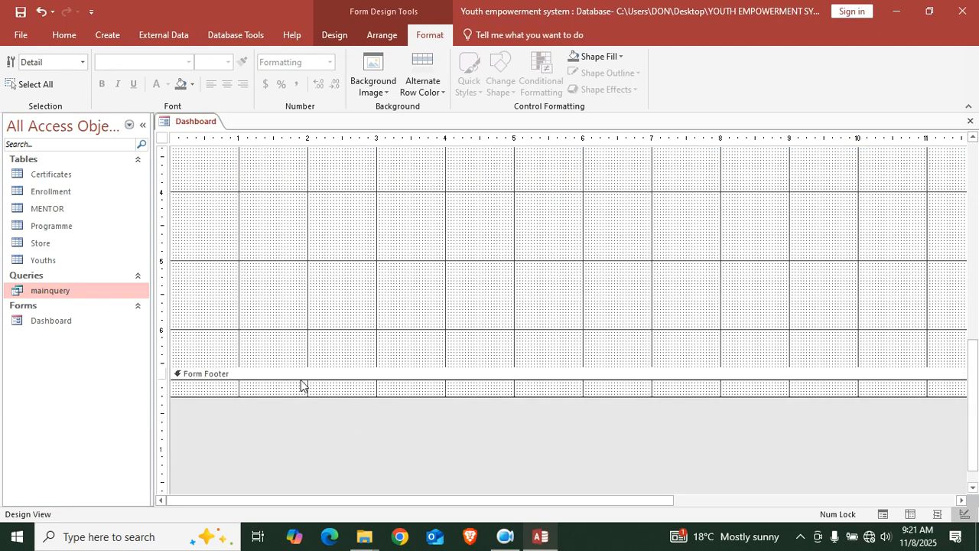
pyautogui.moveTo(349, 368); pyautogui.dragTo(341, 140)
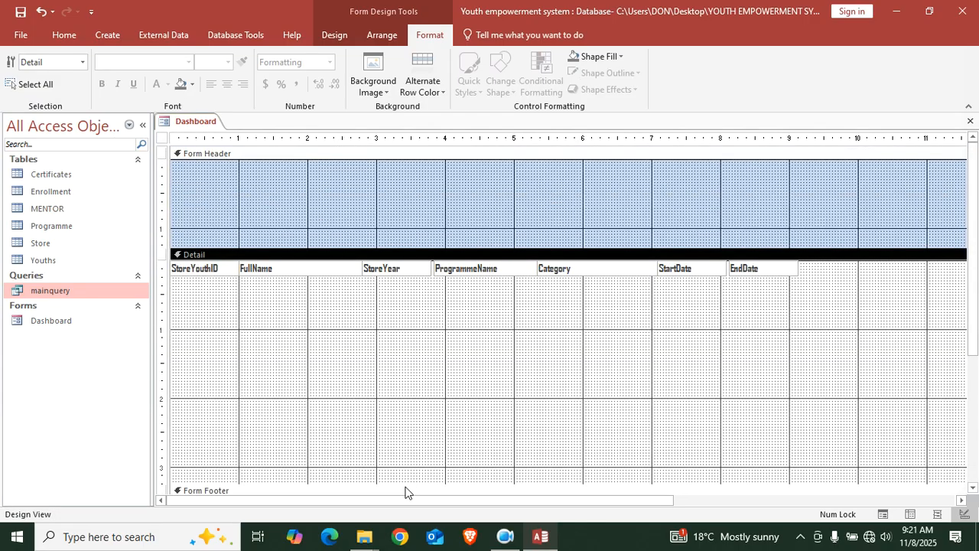
pyautogui.moveTo(404, 482); pyautogui.dragTo(395, 279)
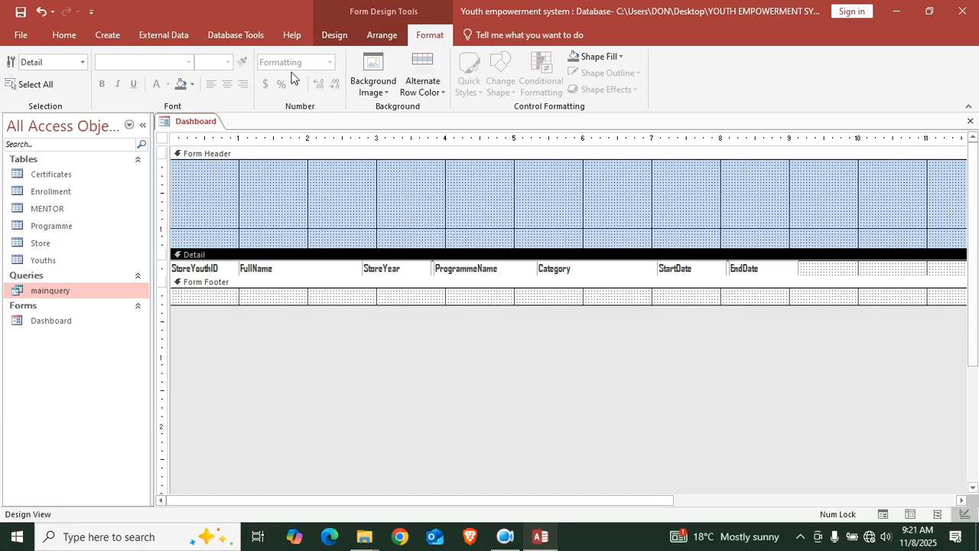
# Add a capitalised header label strip reading ID, NAME, YEAR, PROGRAMME, CATEGORY, START and END DATES
pyautogui.click(330, 43)
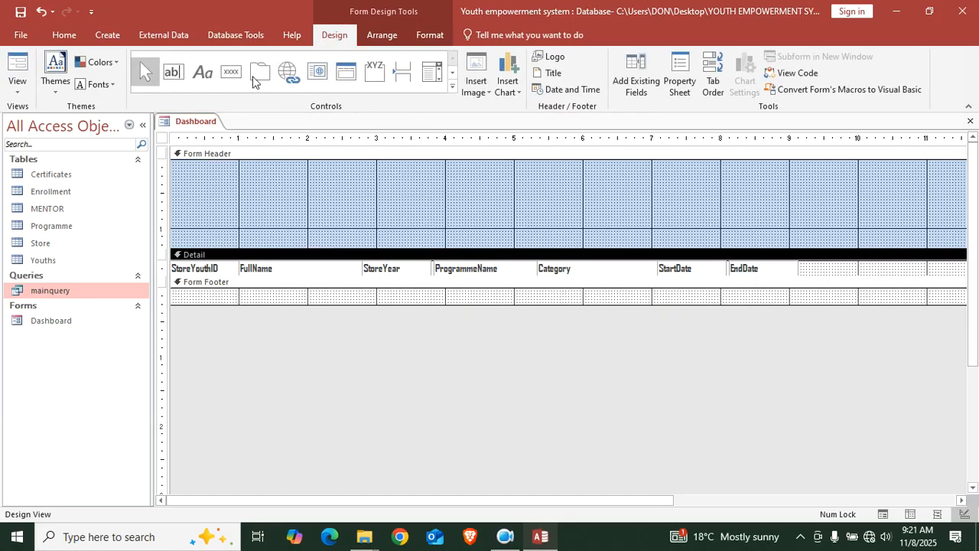
pyautogui.click(205, 70)
pyautogui.moveTo(172, 230); pyautogui.dragTo(791, 245)
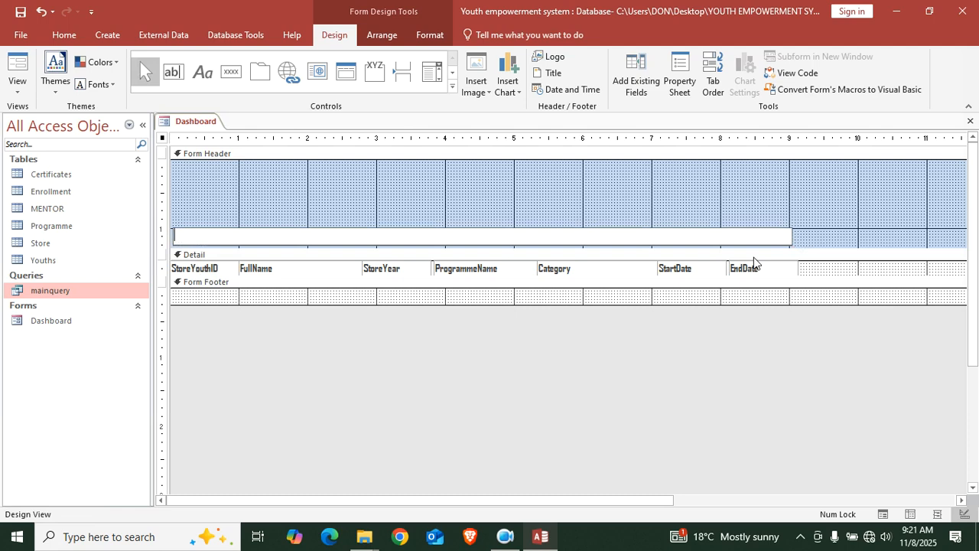
pyautogui.press('capslock')
pyautogui.write('M')
pyautogui.write('YEAR')
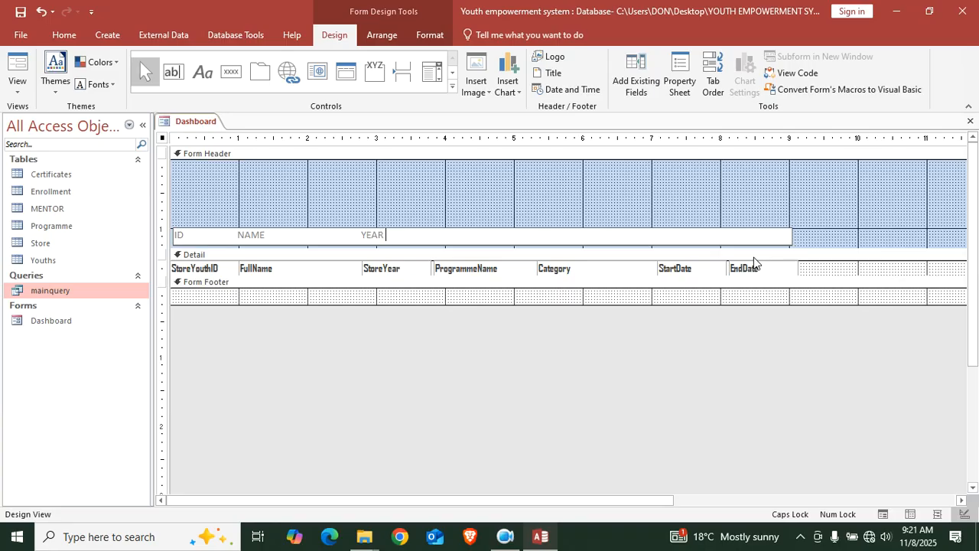
pyautogui.write('PROGRAMME')
pyautogui.write('GORY START')
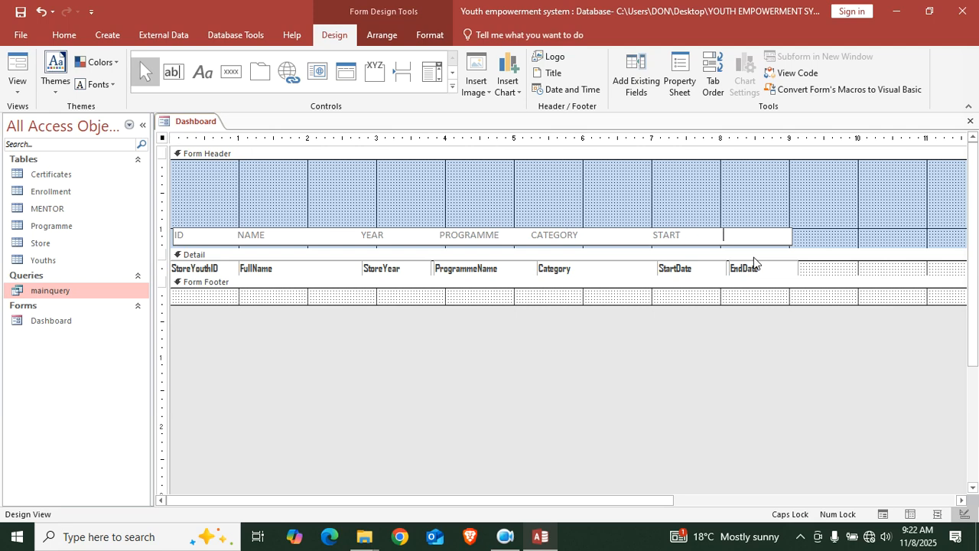
pyautogui.write('ND DATES')
pyautogui.click(804, 226)
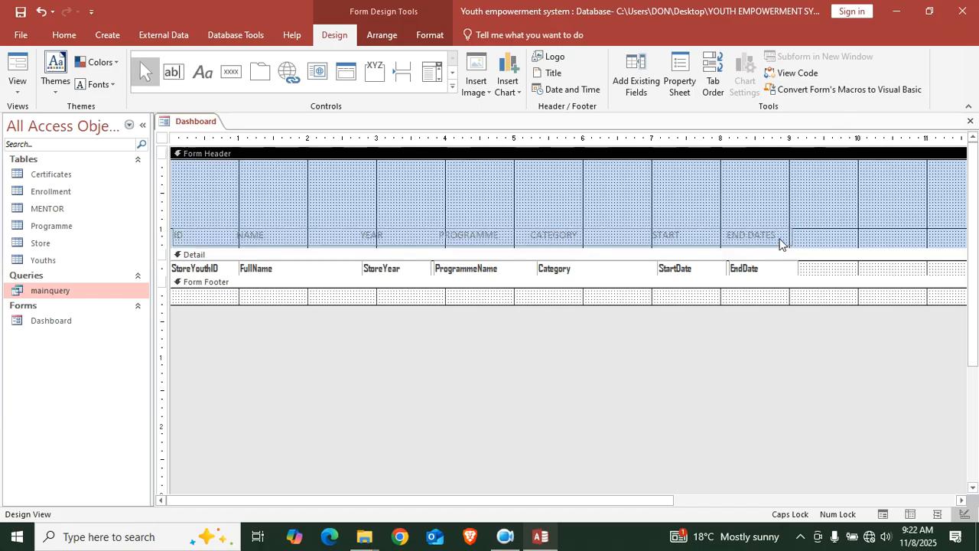
# Make all header labels bold red, then open the form's properties
pyautogui.click(780, 239)
pyautogui.click(163, 237)
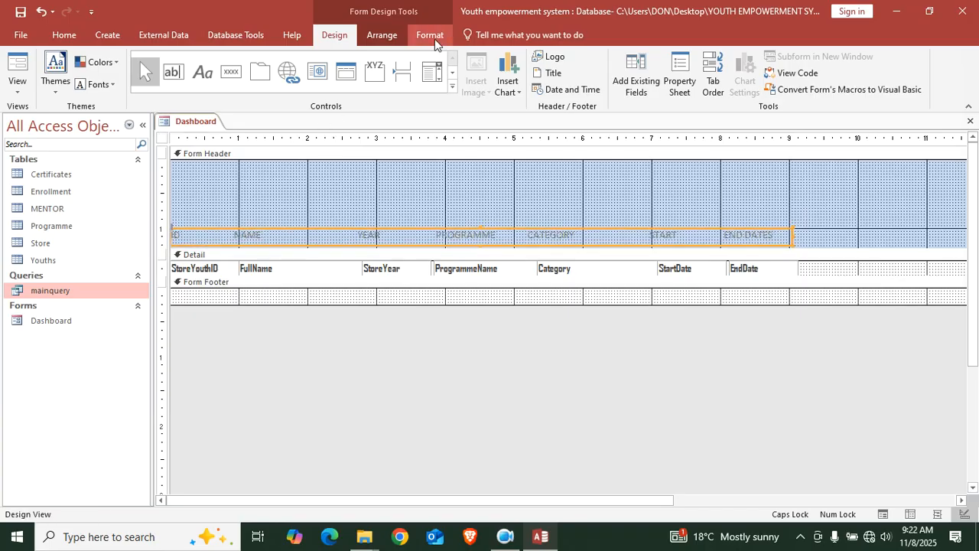
pyautogui.click(434, 36)
pyautogui.click(156, 84)
pyautogui.click(102, 84)
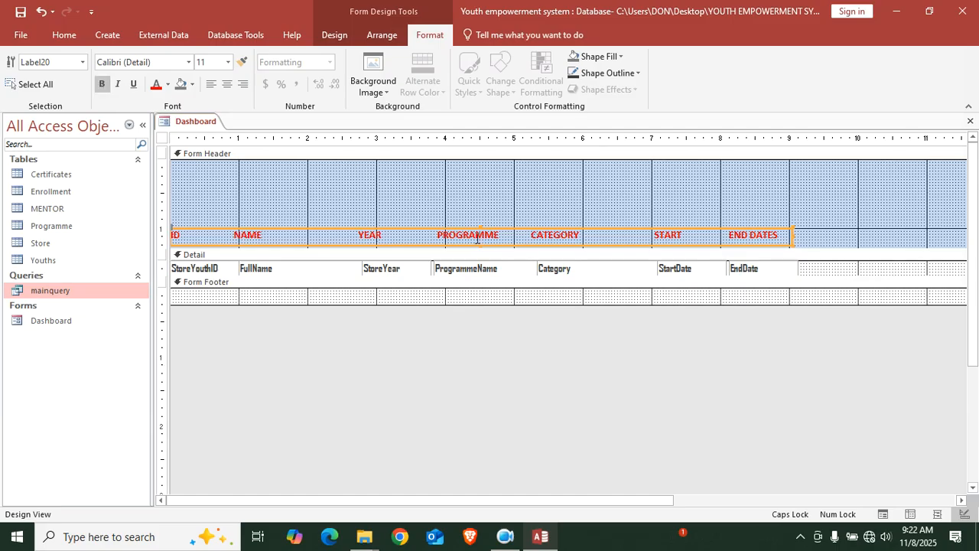
pyautogui.doubleClick(162, 139)
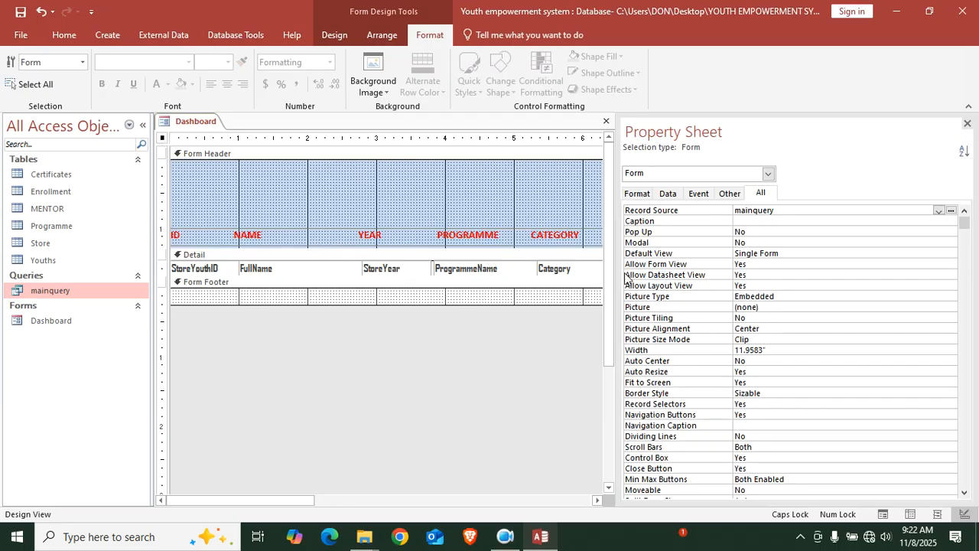
# Set the form's Default View to Continuous Forms
pyautogui.click(789, 252)
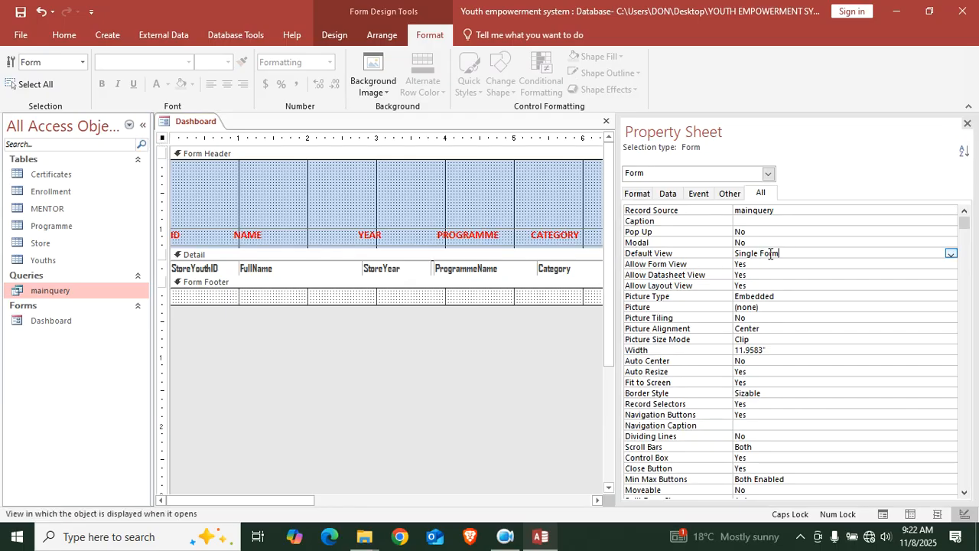
pyautogui.click(951, 253)
pyautogui.click(830, 274)
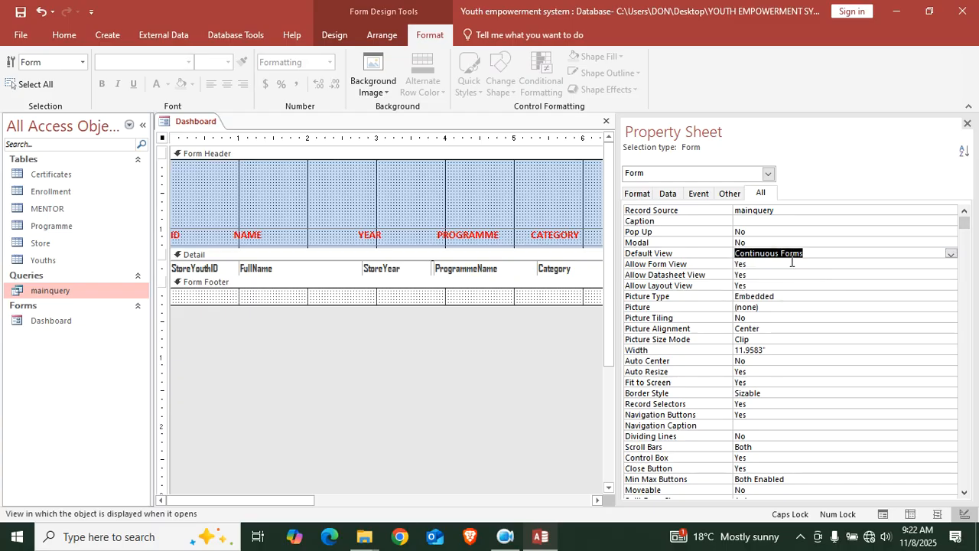
# Set the Recordset Type to Dynaset (Inconsistent Updates)
pyautogui.click(669, 194)
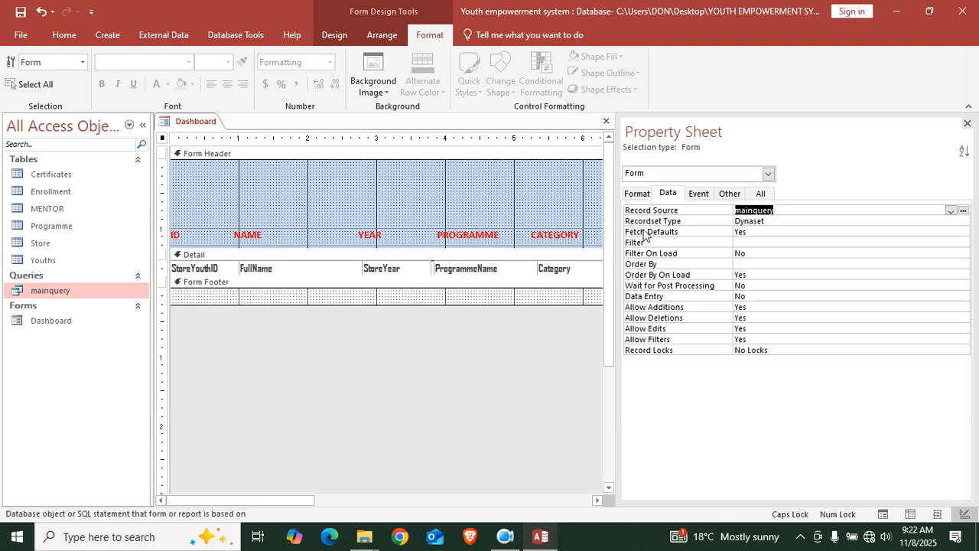
pyautogui.click(796, 224)
pyautogui.click(962, 221)
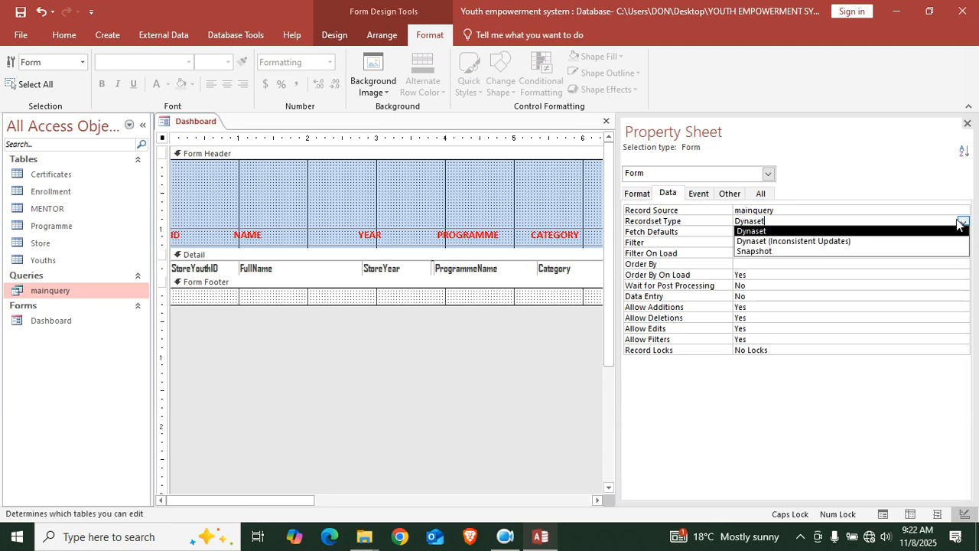
pyautogui.click(826, 242)
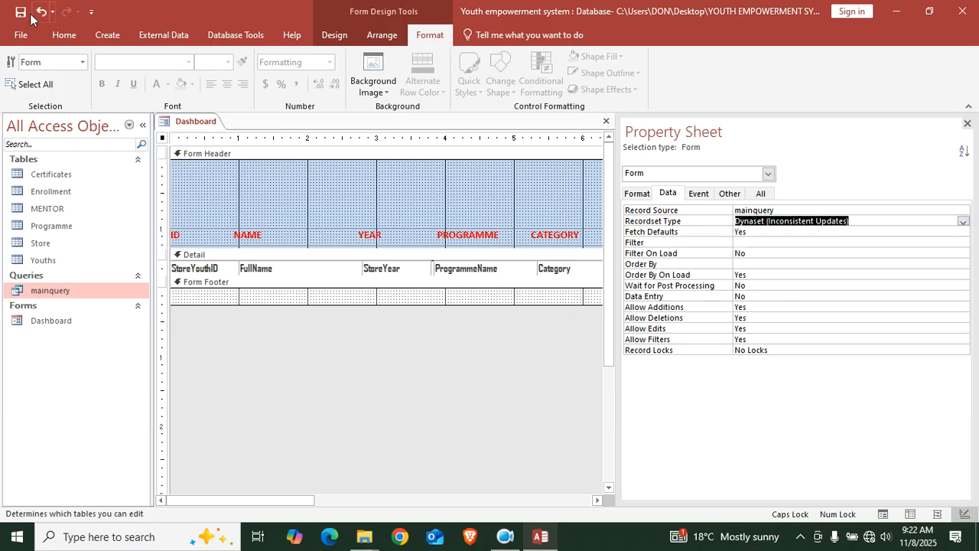
pyautogui.click(53, 38)
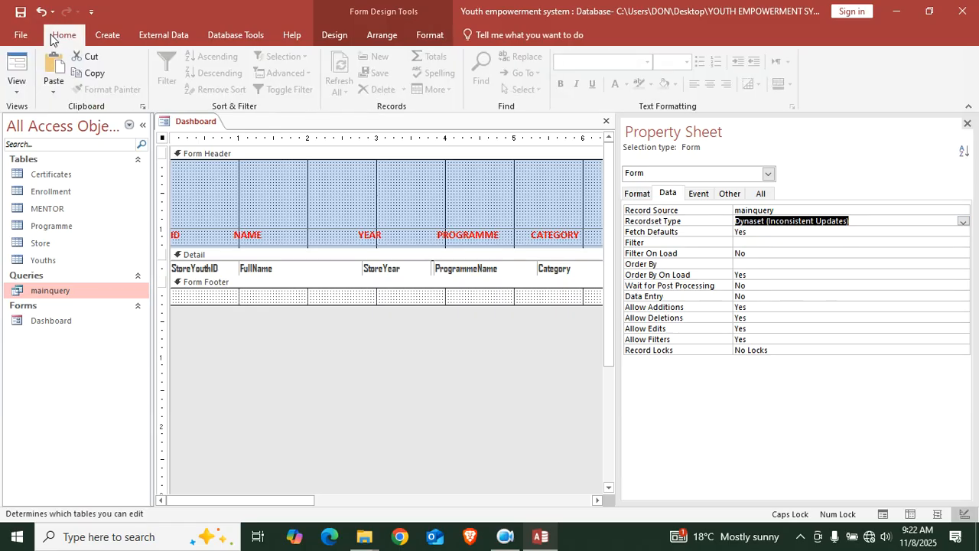
# In Form View, add surnames to the first youths' NAME fields
pyautogui.click(16, 63)
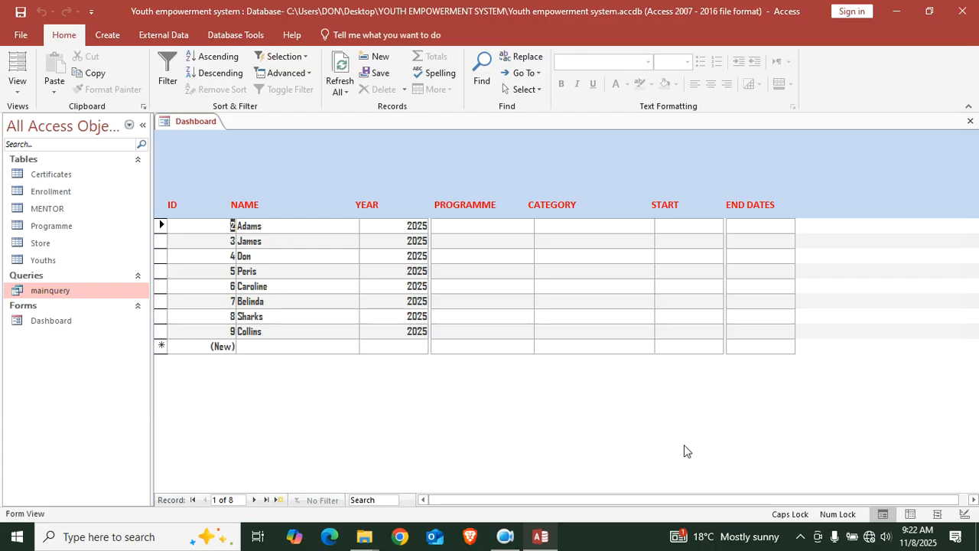
pyautogui.click(289, 229)
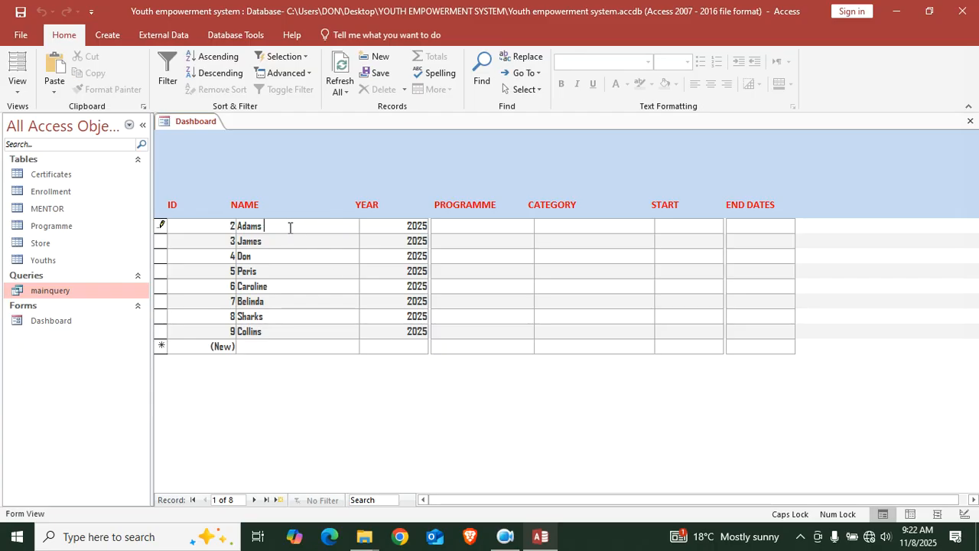
pyautogui.press('capslock')
pyautogui.click(308, 242)
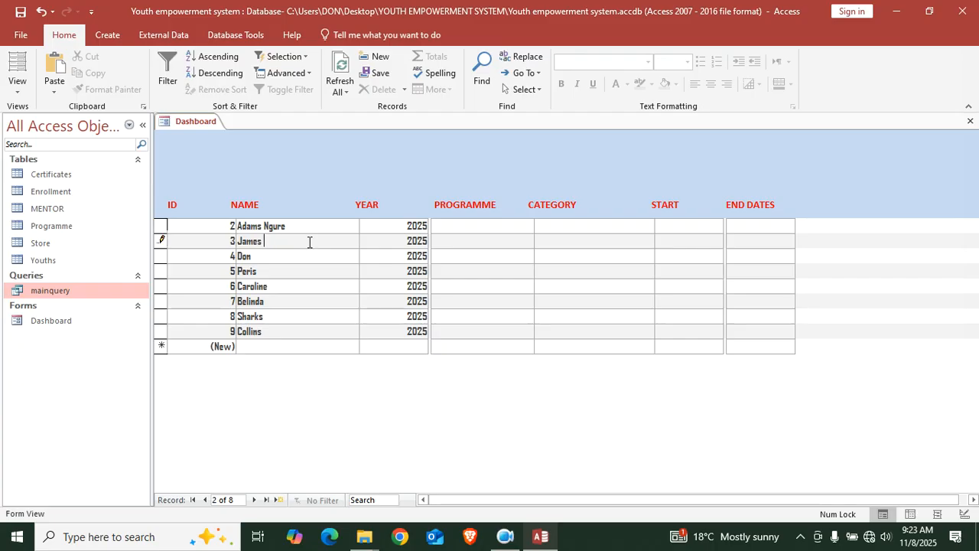
pyautogui.press('capslock')
pyautogui.press('capslock')
pyautogui.click(335, 261)
# Add surnames for the remaining youths, save the records and close the Dashboard
pyautogui.click(329, 273)
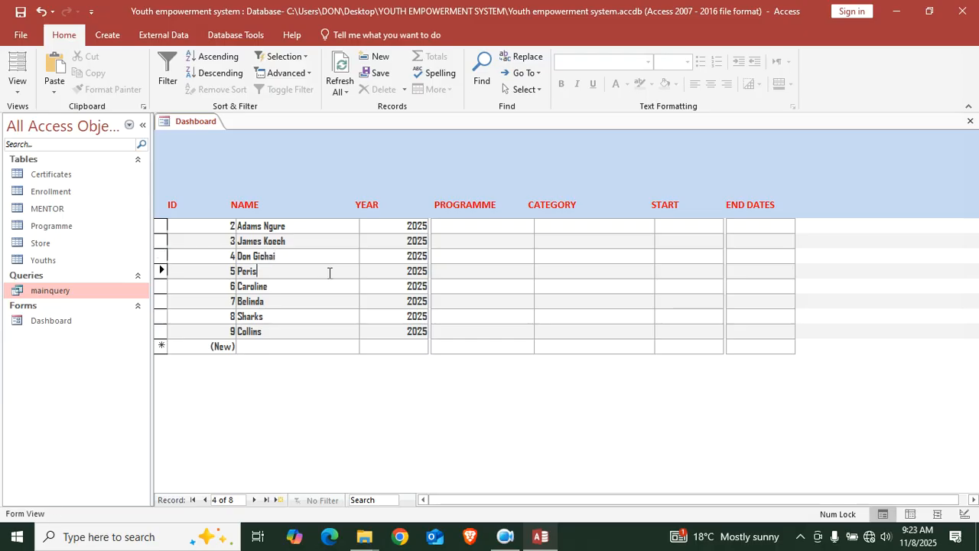
pyautogui.click(332, 280)
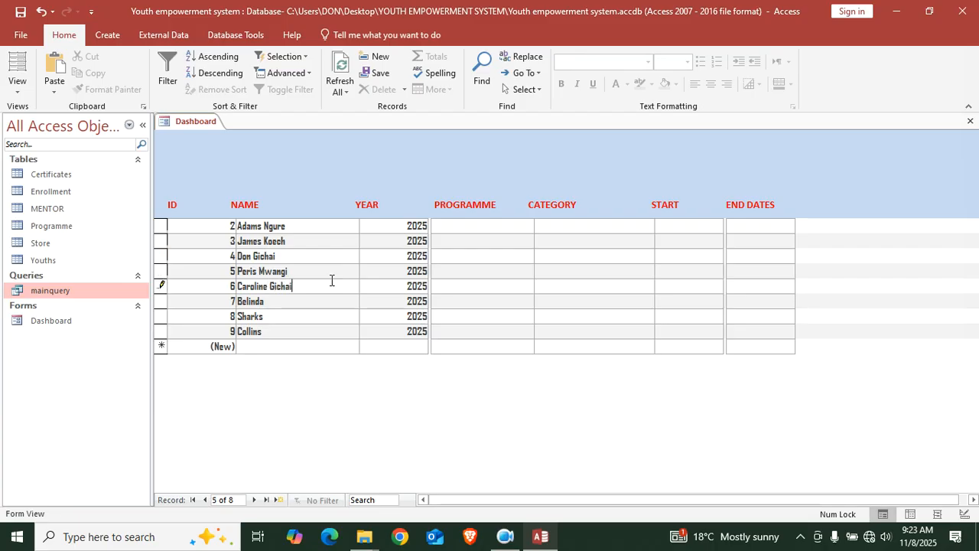
pyautogui.click(324, 304)
pyautogui.click(321, 314)
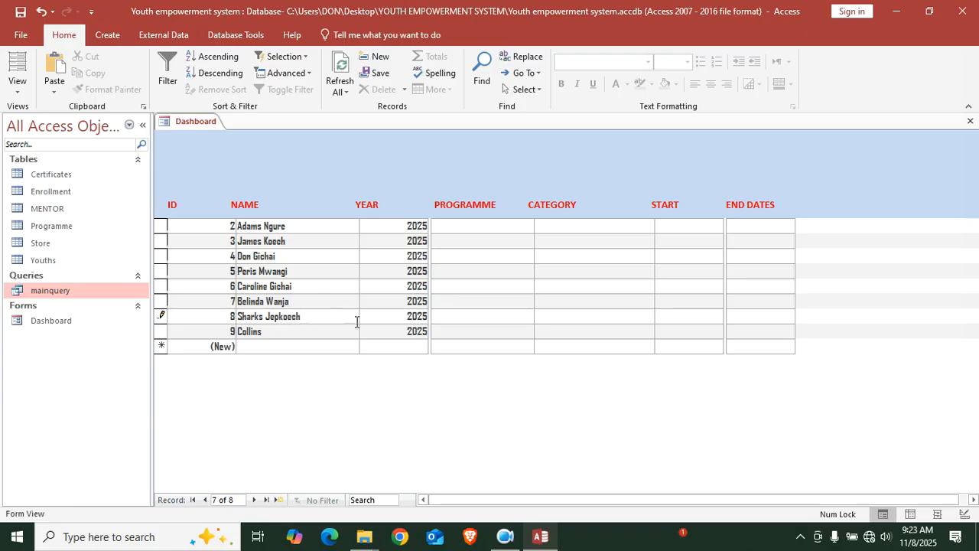
pyautogui.click(329, 331)
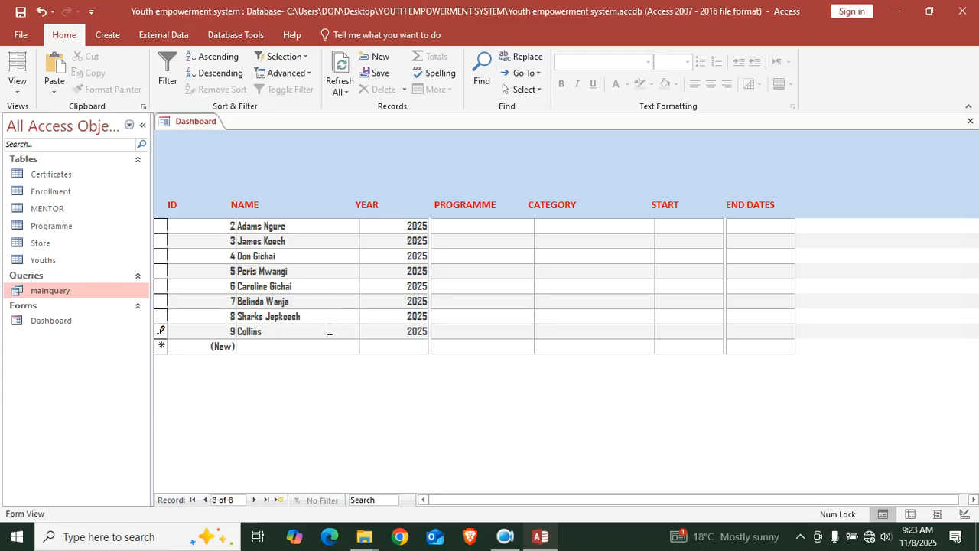
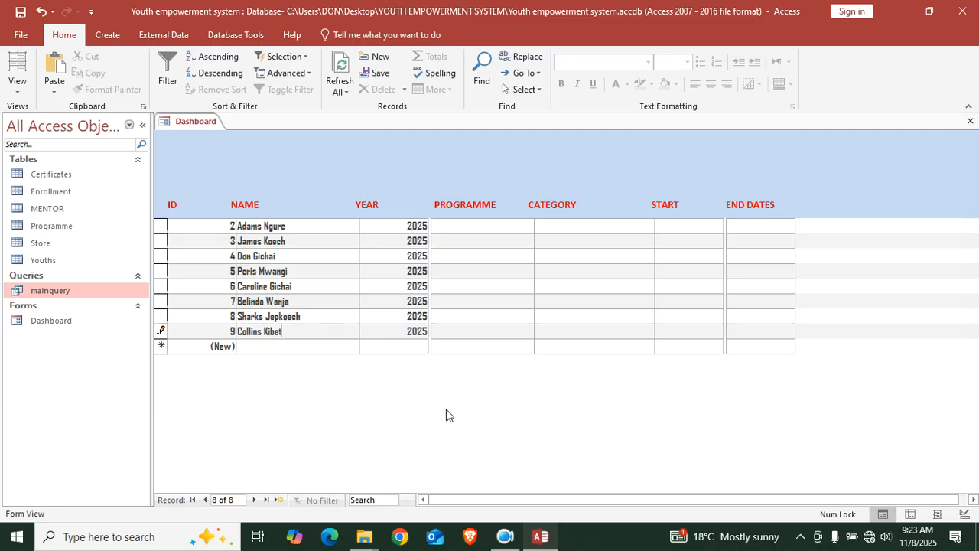
pyautogui.click(20, 12)
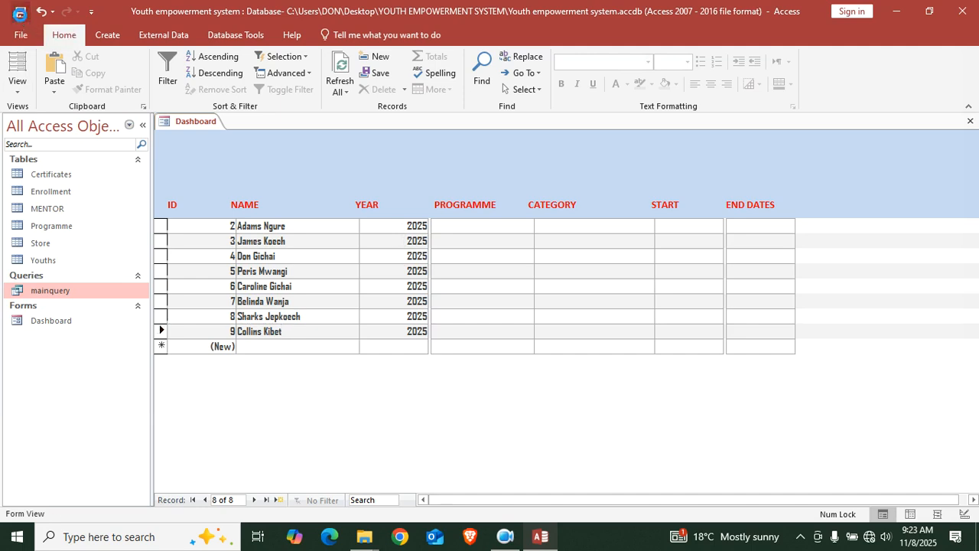
pyautogui.click(970, 120)
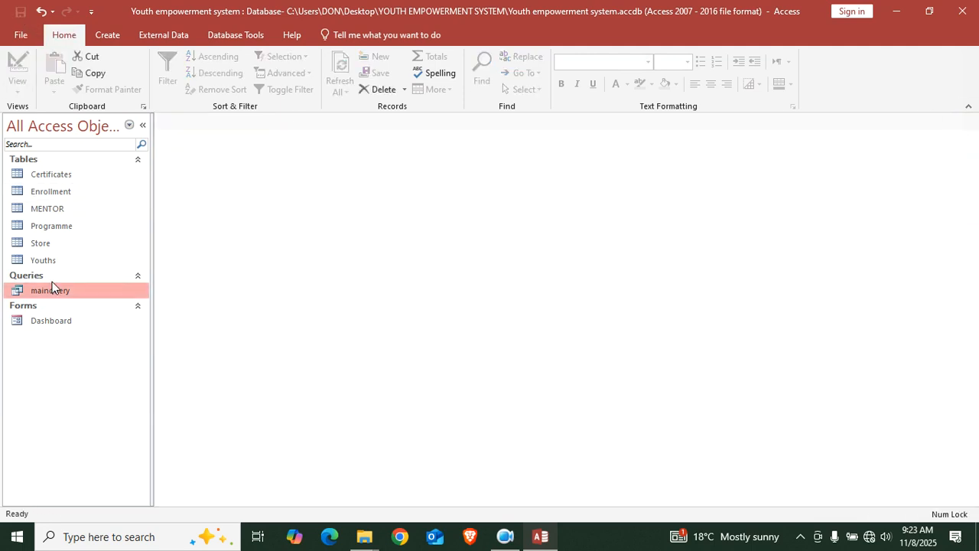
# Open the Store table in Design View and close its Property Sheet
pyautogui.click(69, 230)
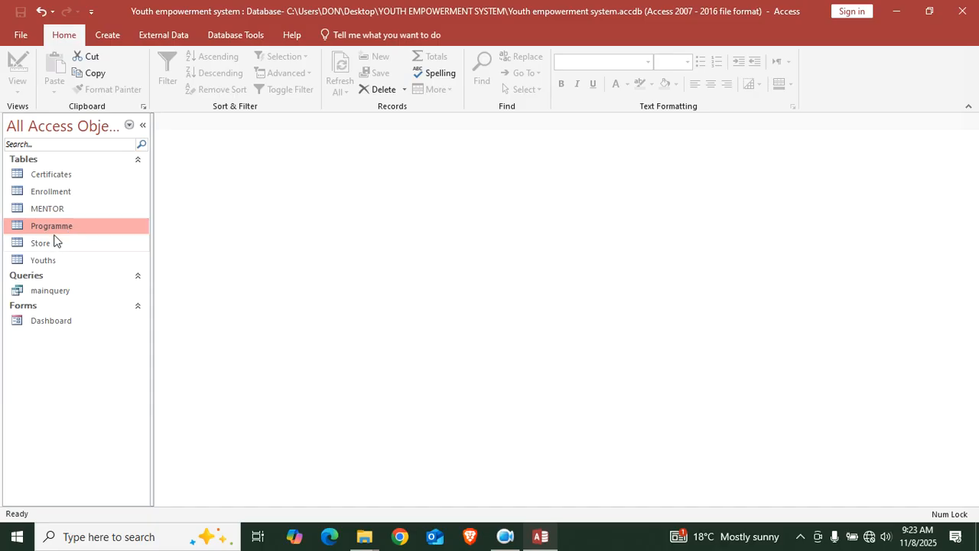
pyautogui.click(61, 246)
pyautogui.rightClick(63, 245)
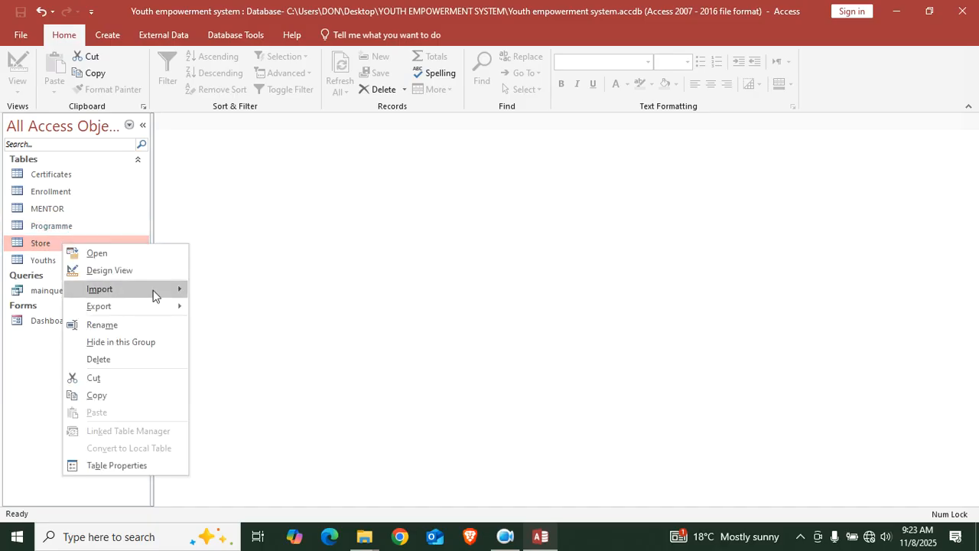
pyautogui.click(137, 271)
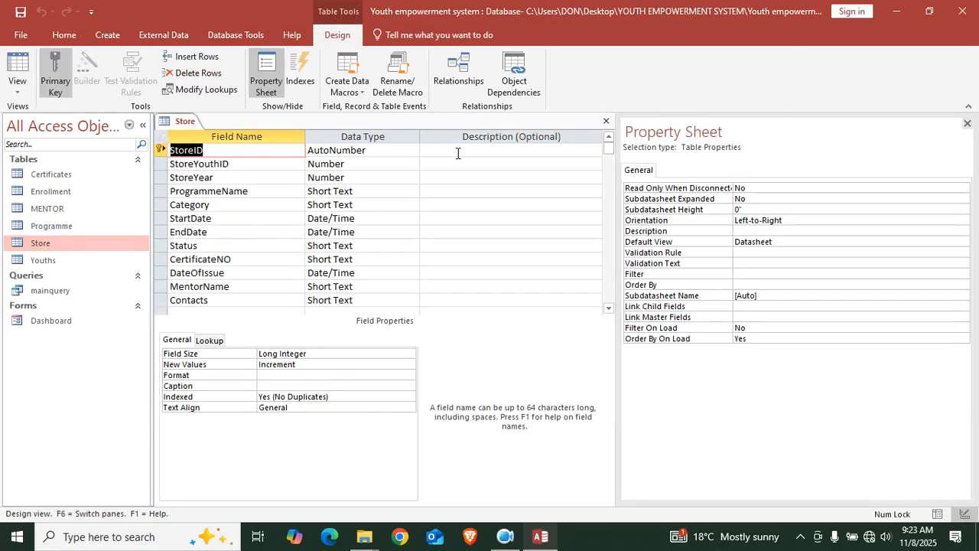
pyautogui.click(967, 122)
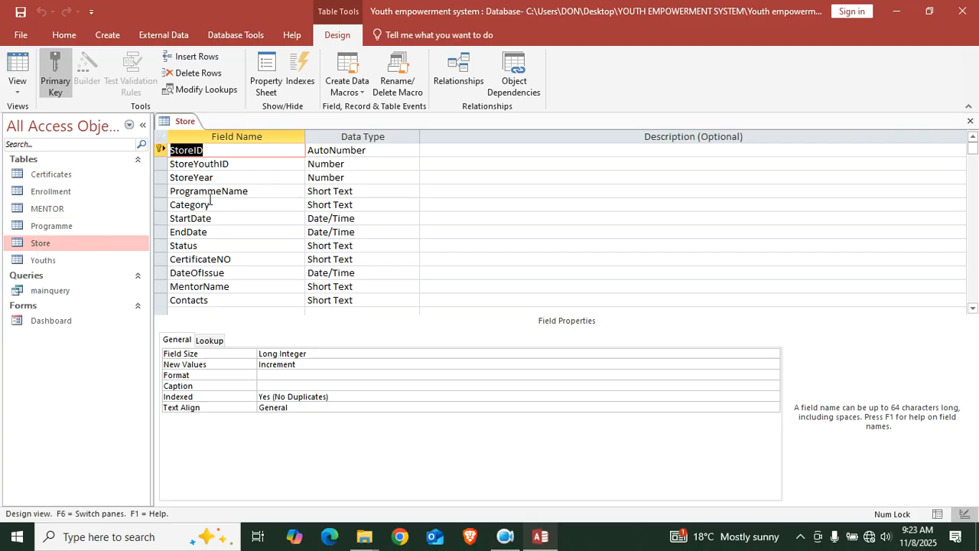
# Rename the Programme table's Category field to PCategory, then save and close its design
pyautogui.click(51, 228)
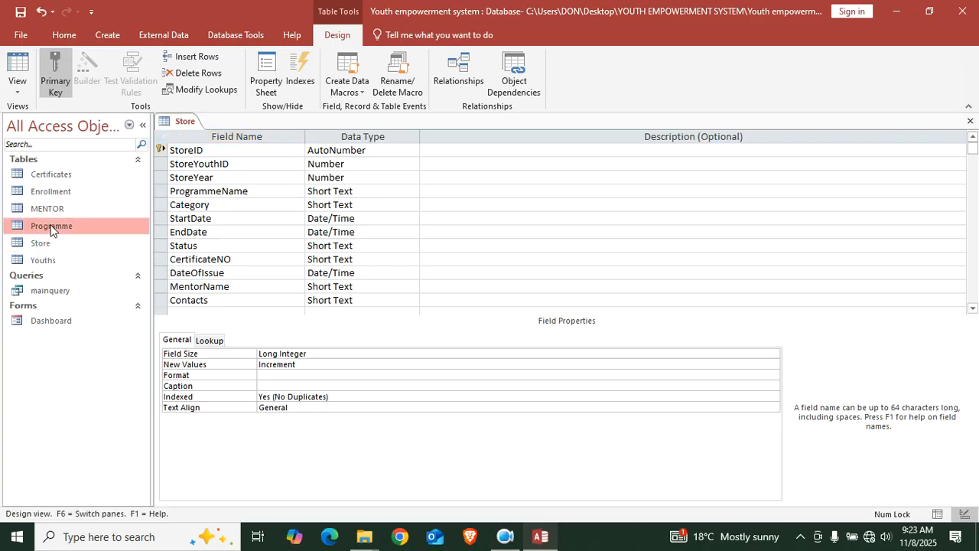
pyautogui.rightClick(51, 229)
pyautogui.click(84, 249)
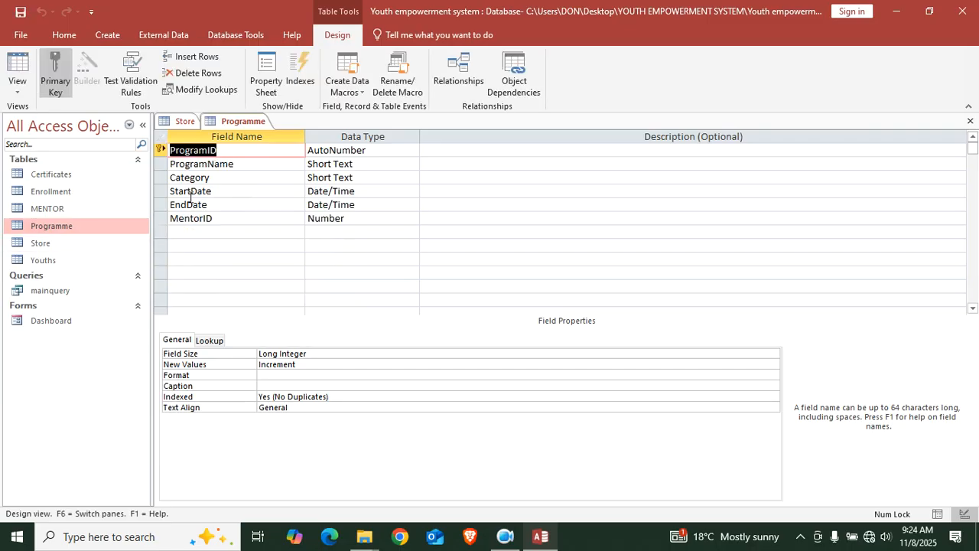
pyautogui.click(171, 178)
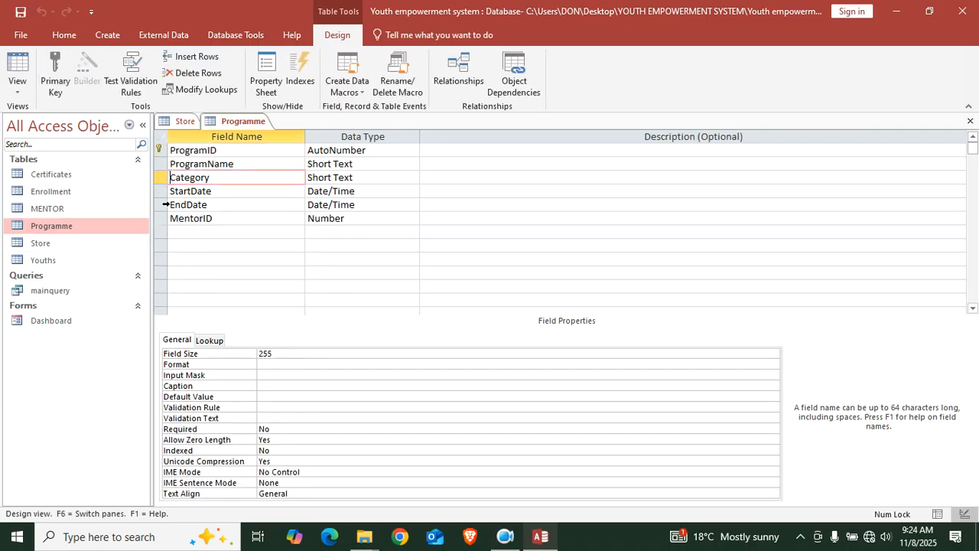
pyautogui.write('P')
pyautogui.press('capslock')
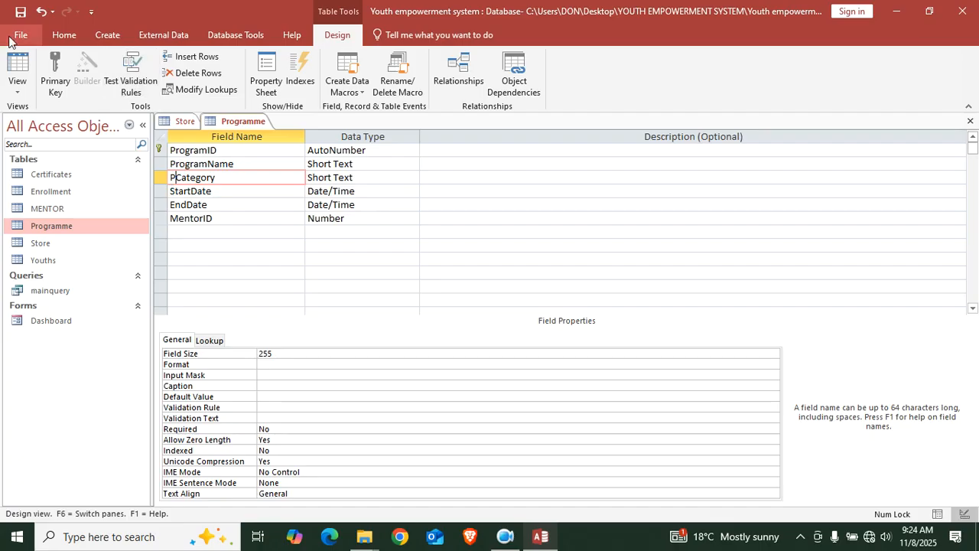
pyautogui.click(20, 12)
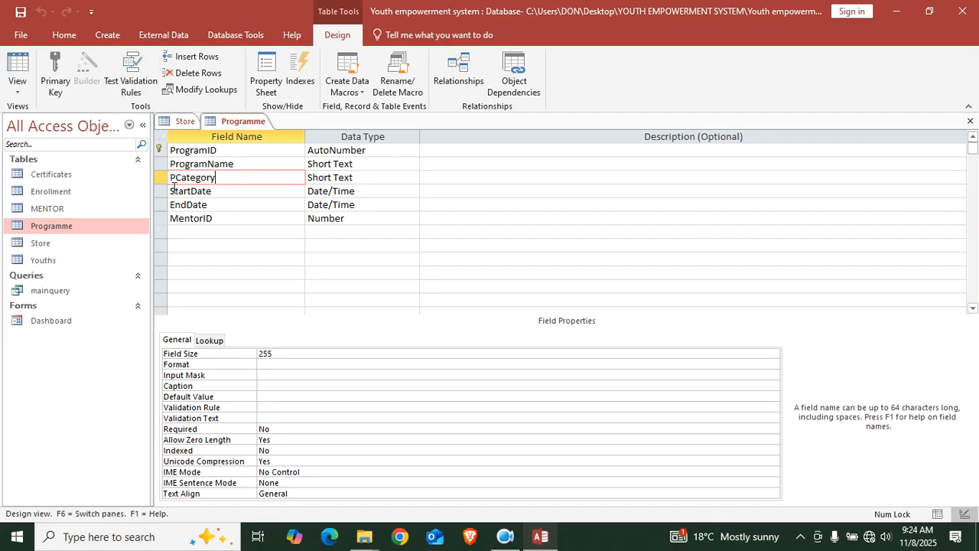
pyautogui.click(970, 120)
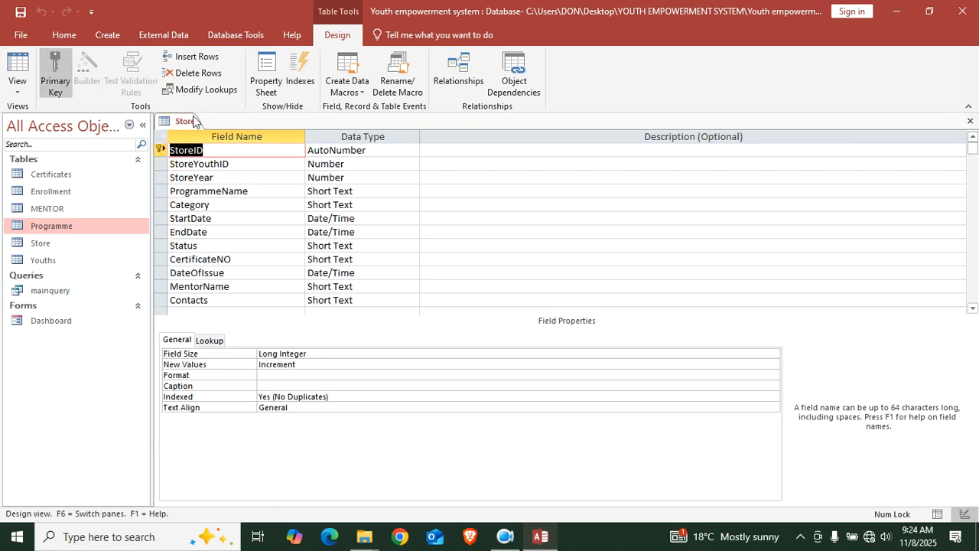
# Start a Lookup Wizard on ProgrammeName that takes its values from the Programme table
pyautogui.click(364, 192)
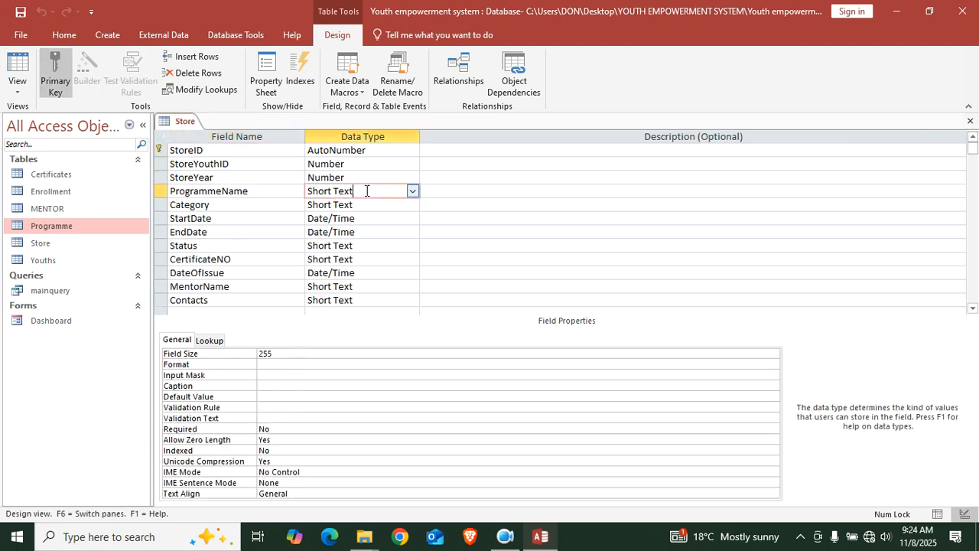
pyautogui.click(412, 193)
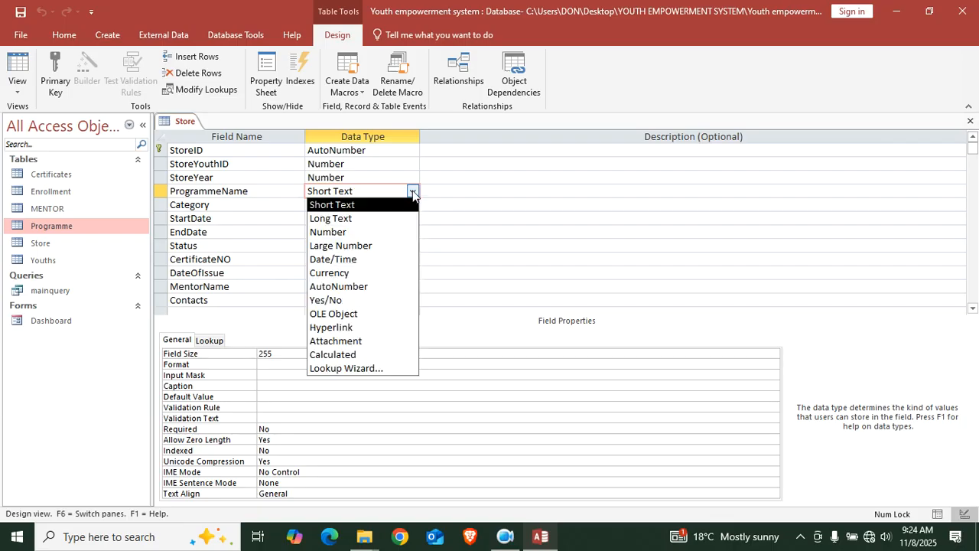
pyautogui.click(375, 368)
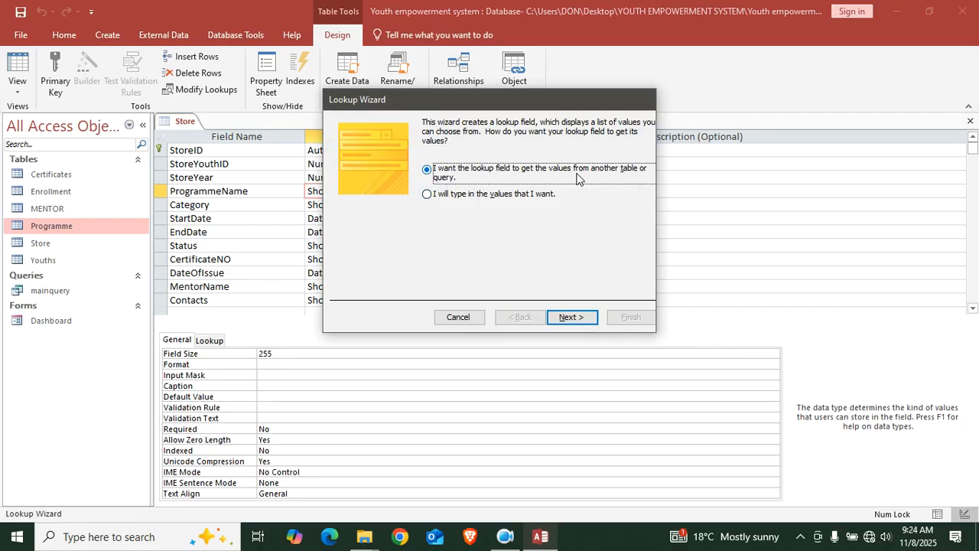
pyautogui.click(569, 325)
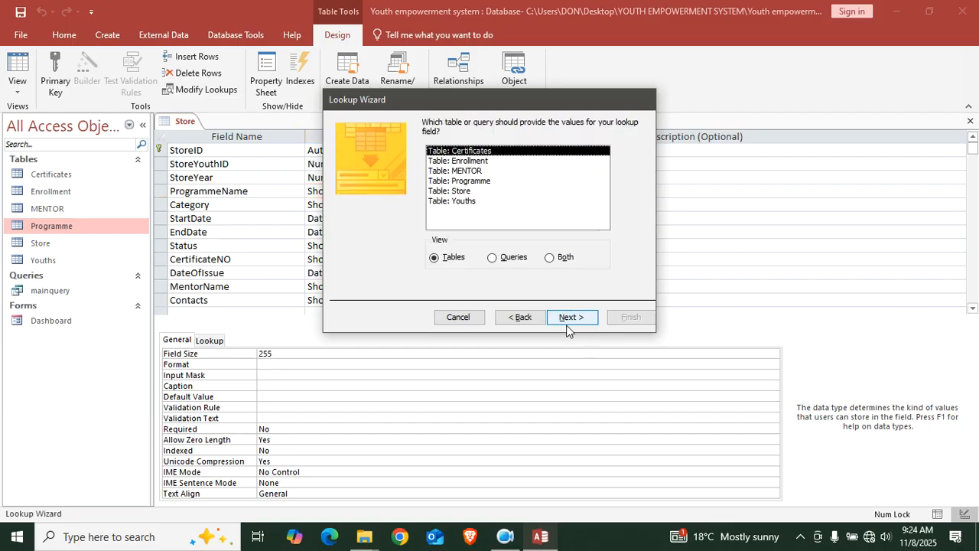
pyautogui.click(473, 182)
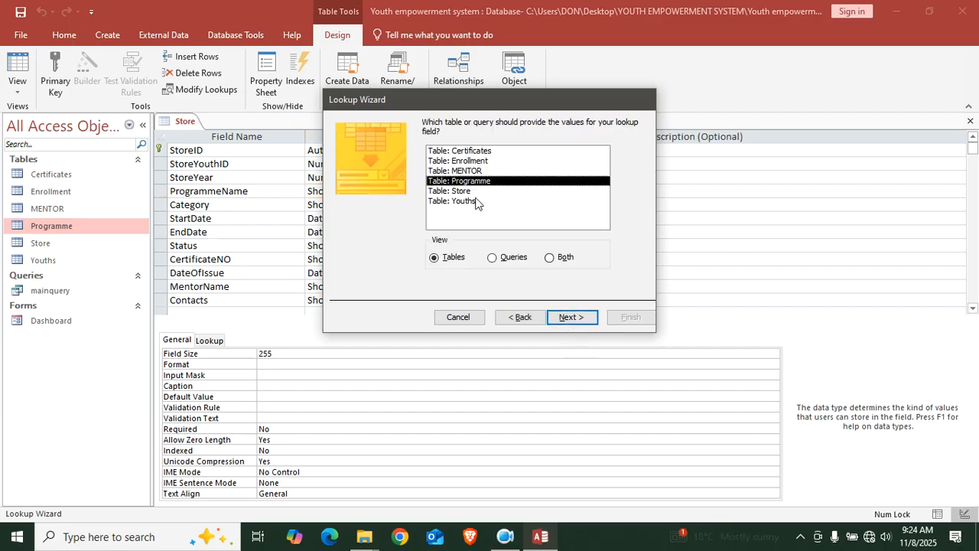
pyautogui.click(569, 318)
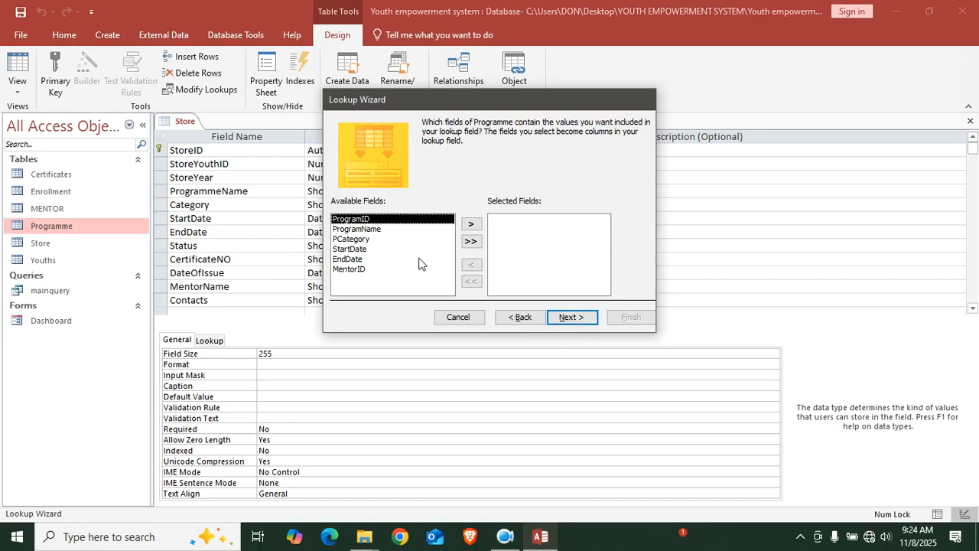
# Add ProgramName as the lookup column, finish the wizard and save the Store table
pyautogui.click(369, 229)
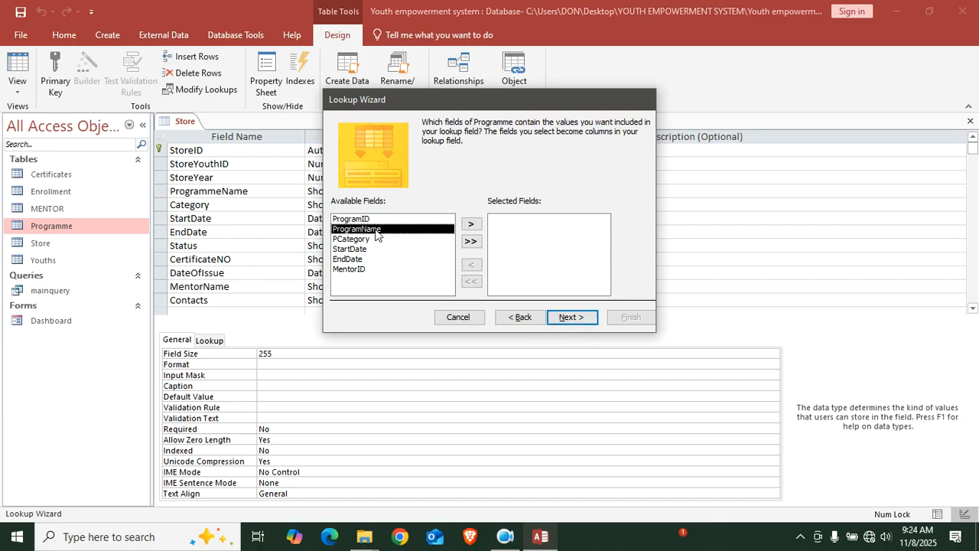
pyautogui.click(471, 224)
pyautogui.click(566, 318)
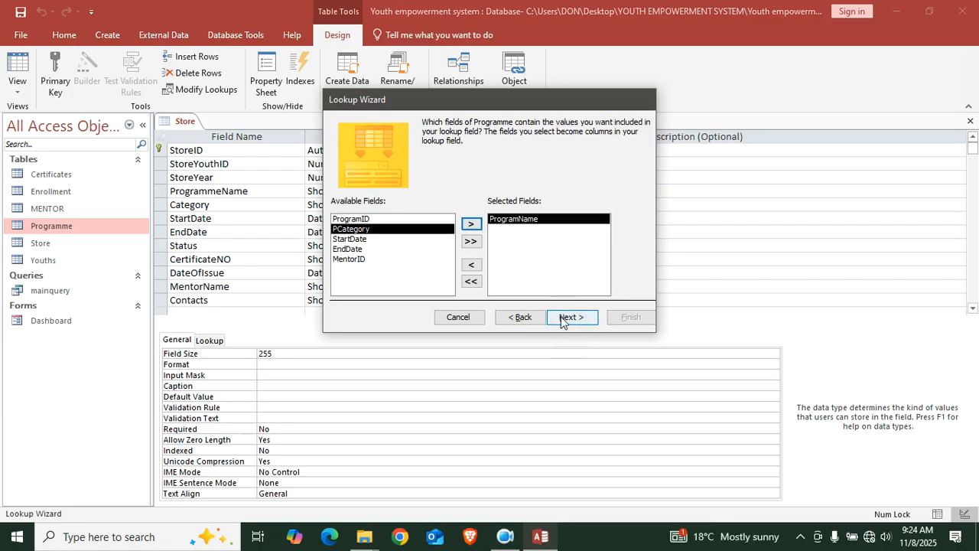
pyautogui.click(564, 318)
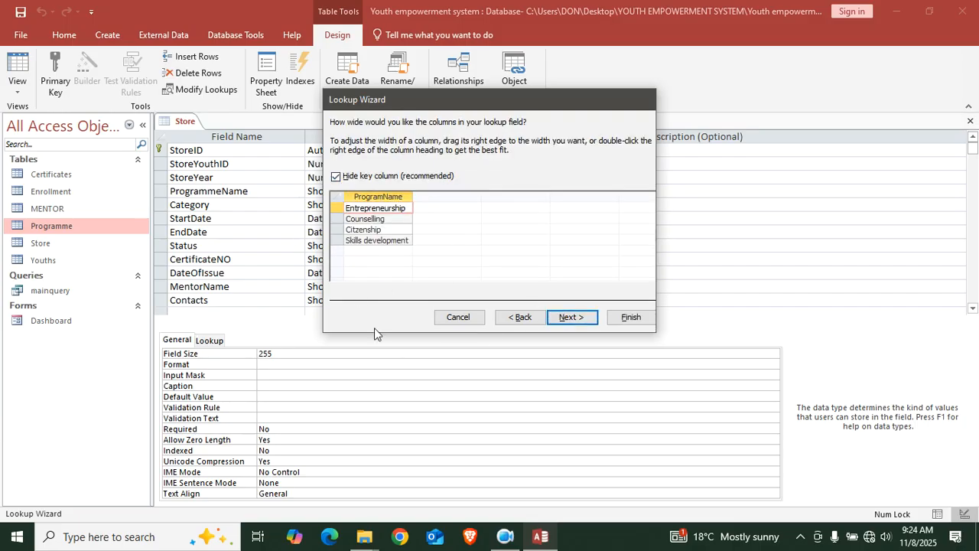
pyautogui.click(587, 318)
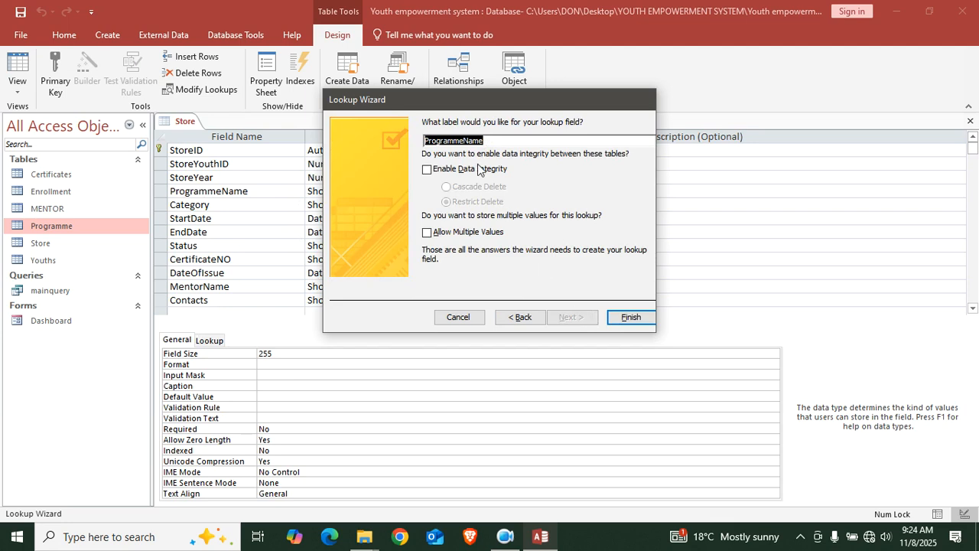
pyautogui.click(625, 320)
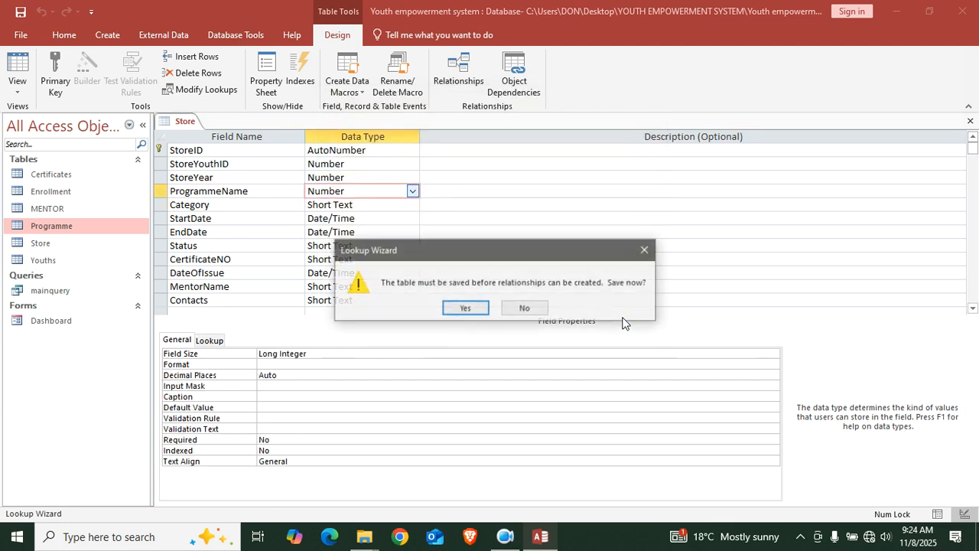
pyautogui.click(470, 309)
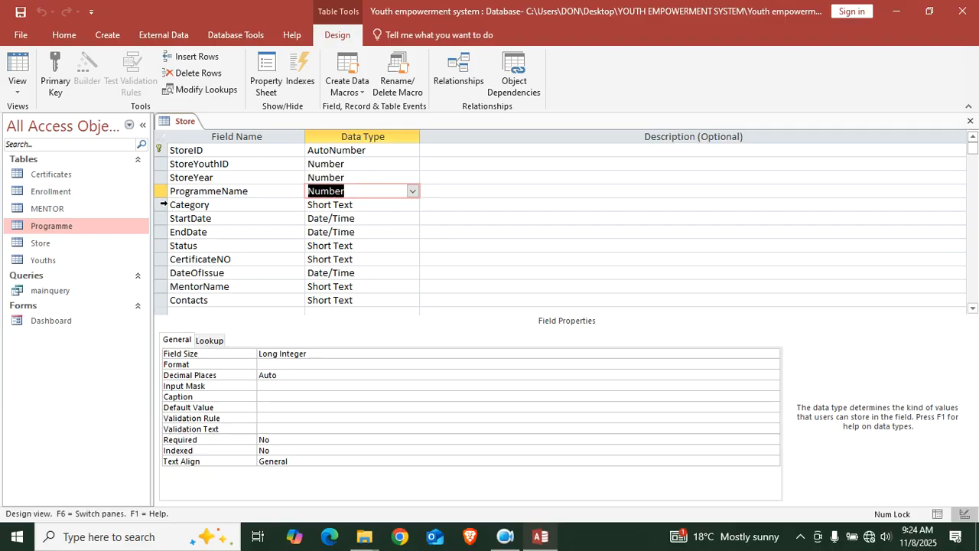
pyautogui.click(165, 204)
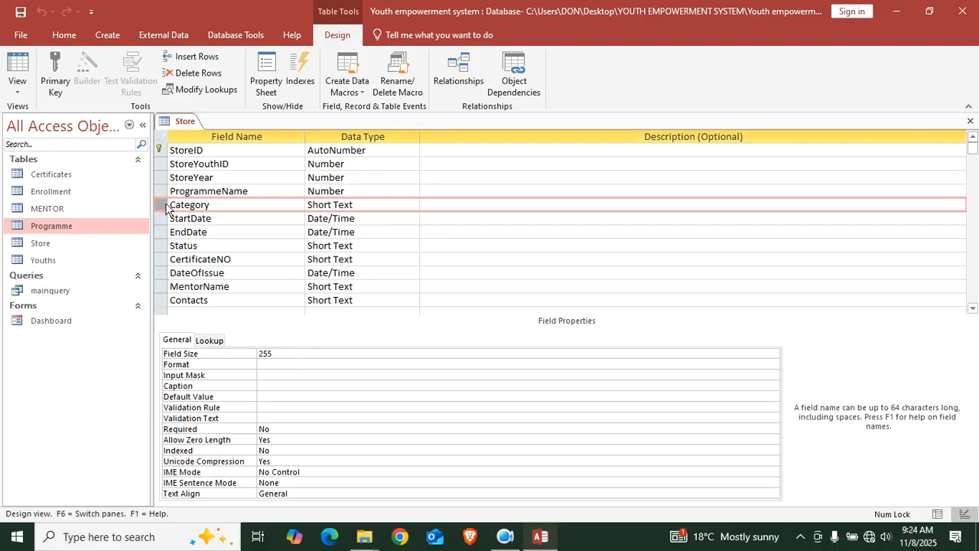
# Start a Lookup Wizard on Category that takes its values from the Programme table
pyautogui.click(366, 202)
pyautogui.click(412, 206)
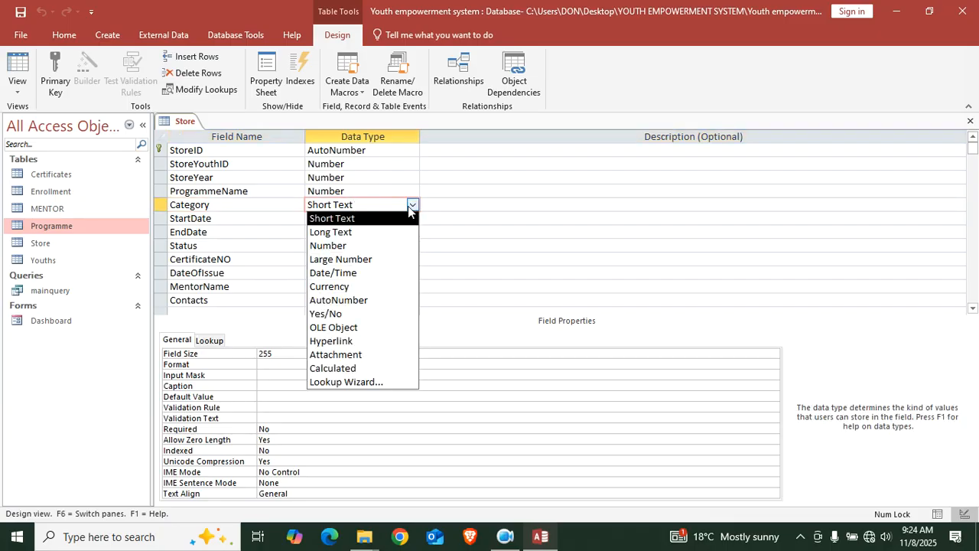
pyautogui.click(383, 381)
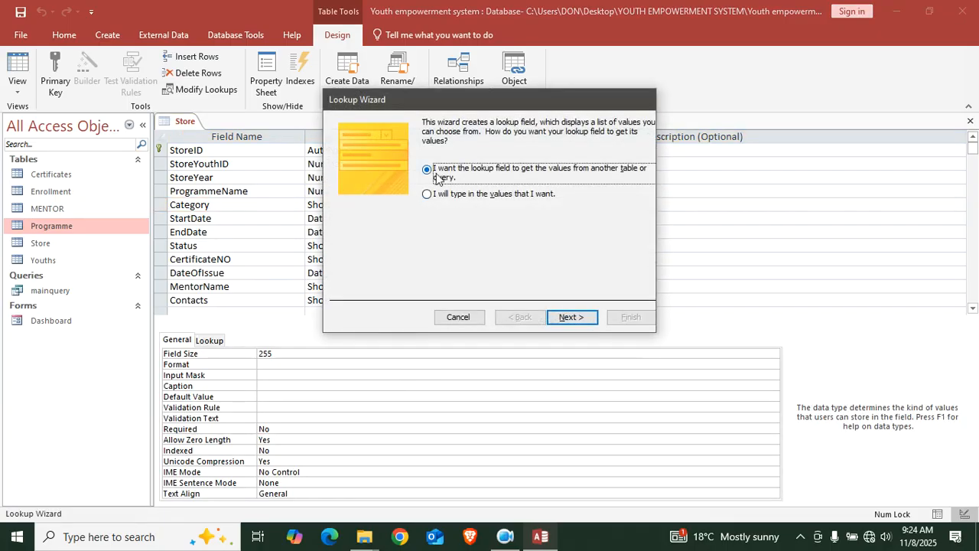
pyautogui.click(573, 316)
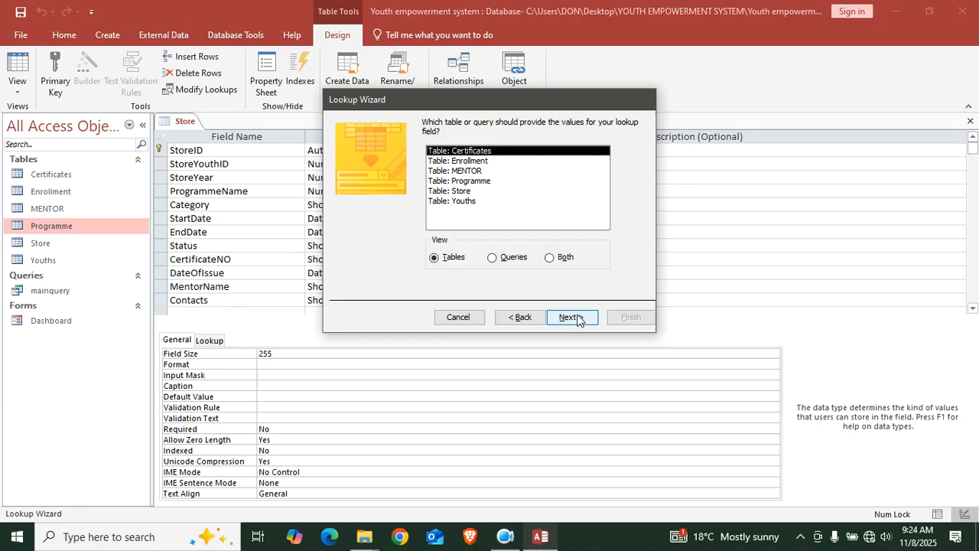
pyautogui.click(482, 181)
pyautogui.click(572, 317)
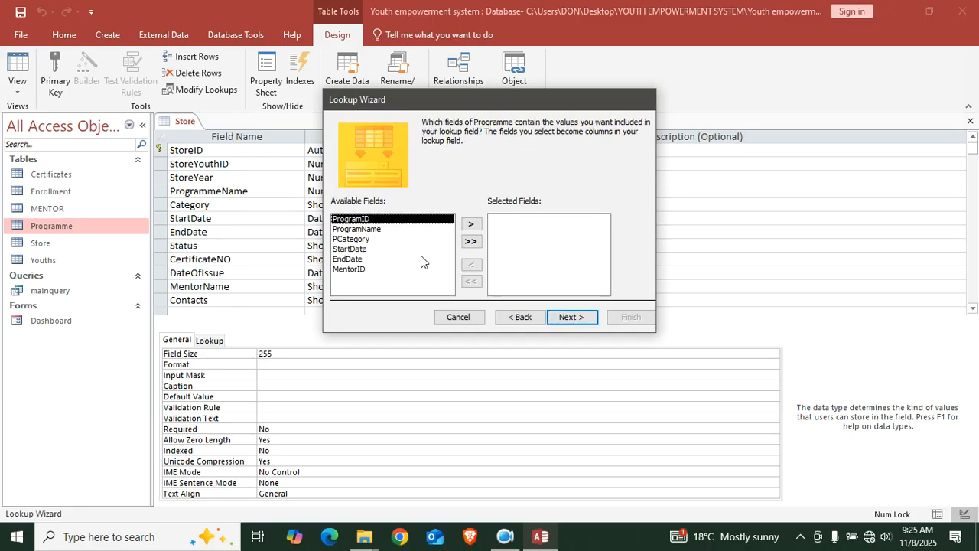
# Add PCategory with the ProgramID key hidden, finish and save, then view Store's datasheet
pyautogui.click(348, 243)
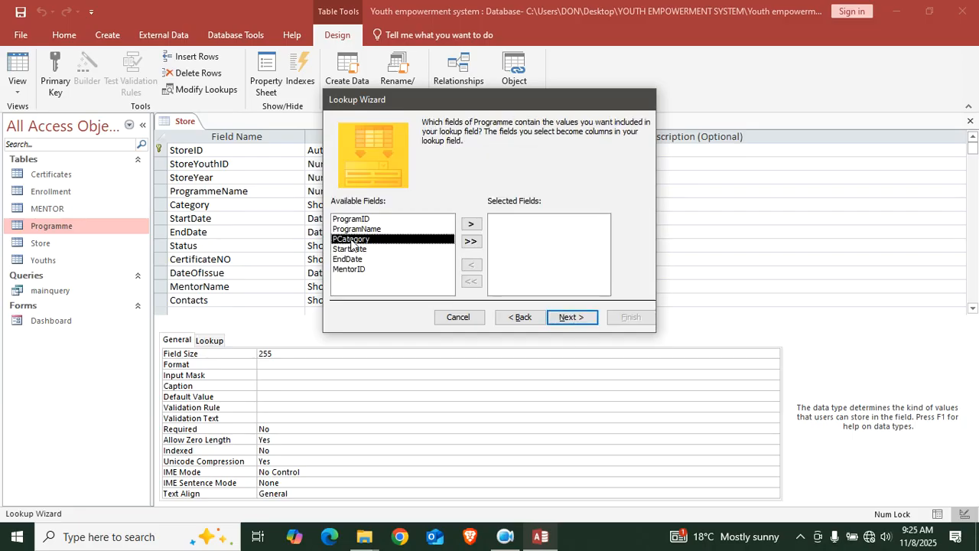
pyautogui.click(472, 224)
pyautogui.click(566, 317)
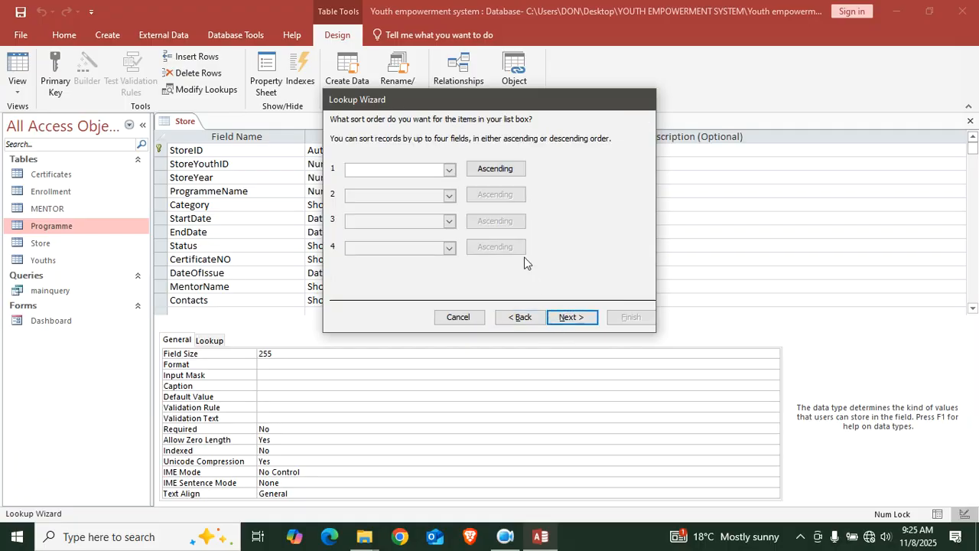
pyautogui.click(566, 317)
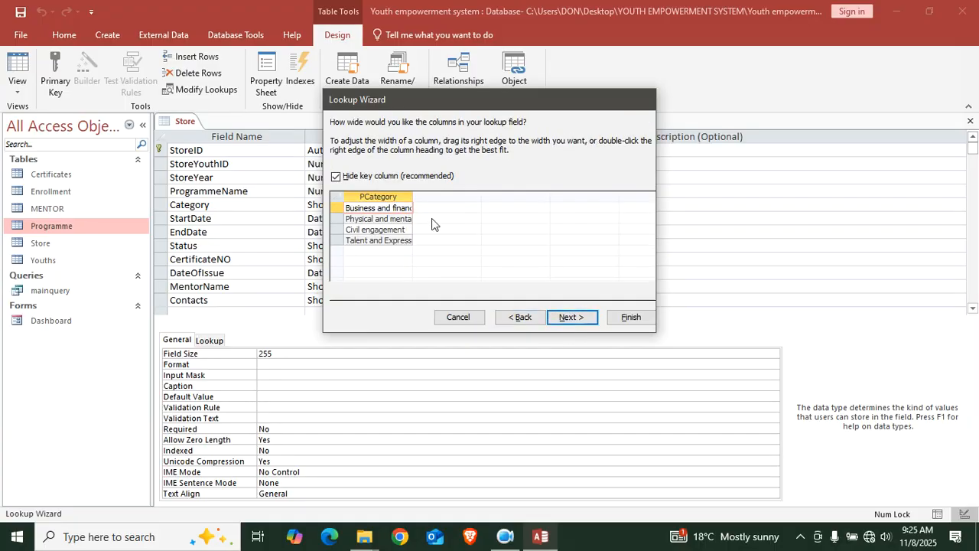
pyautogui.click(336, 176)
pyautogui.click(335, 177)
pyautogui.click(335, 177)
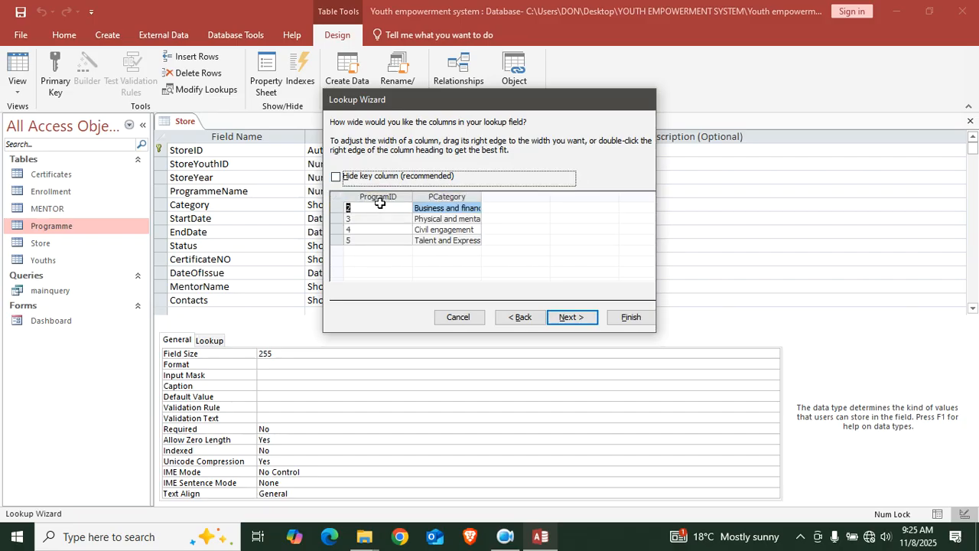
pyautogui.click(336, 177)
pyautogui.click(570, 316)
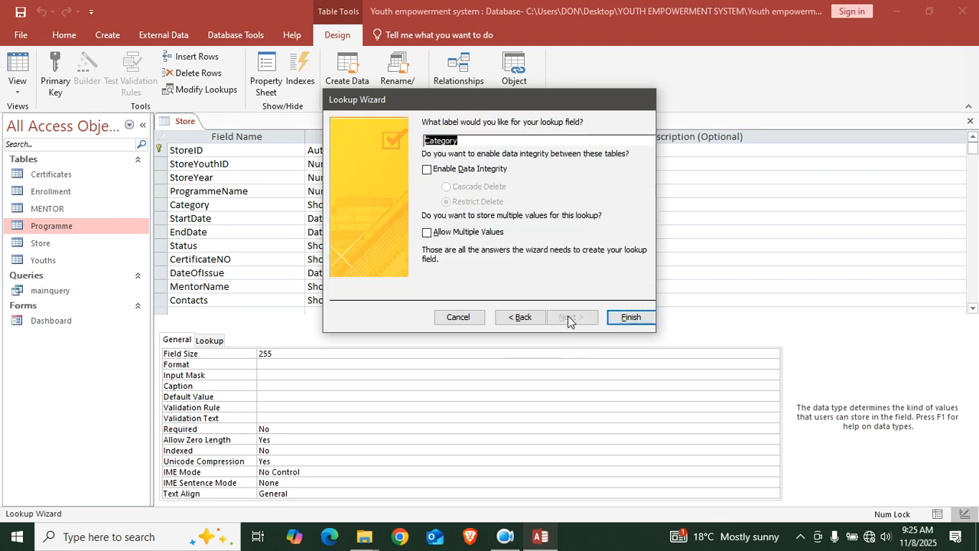
pyautogui.click(627, 317)
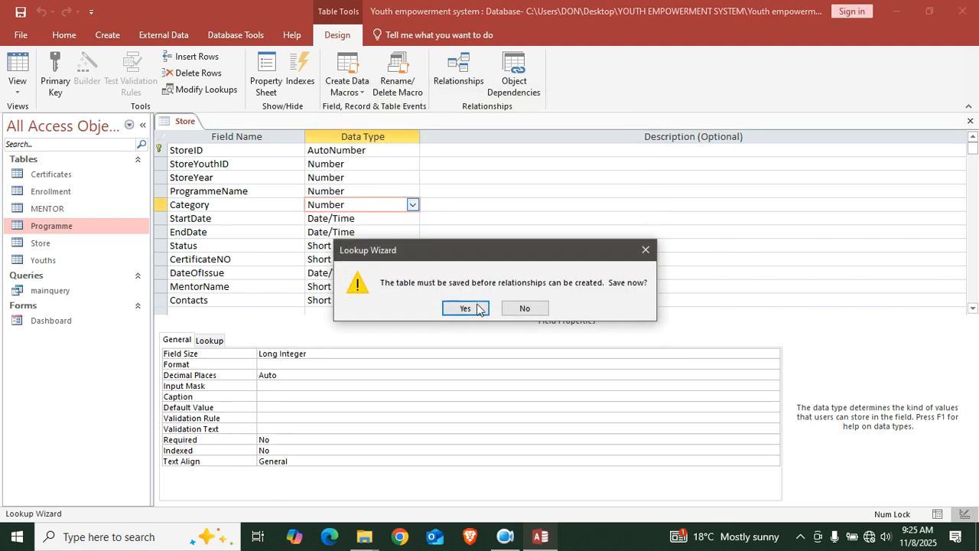
pyautogui.click(483, 309)
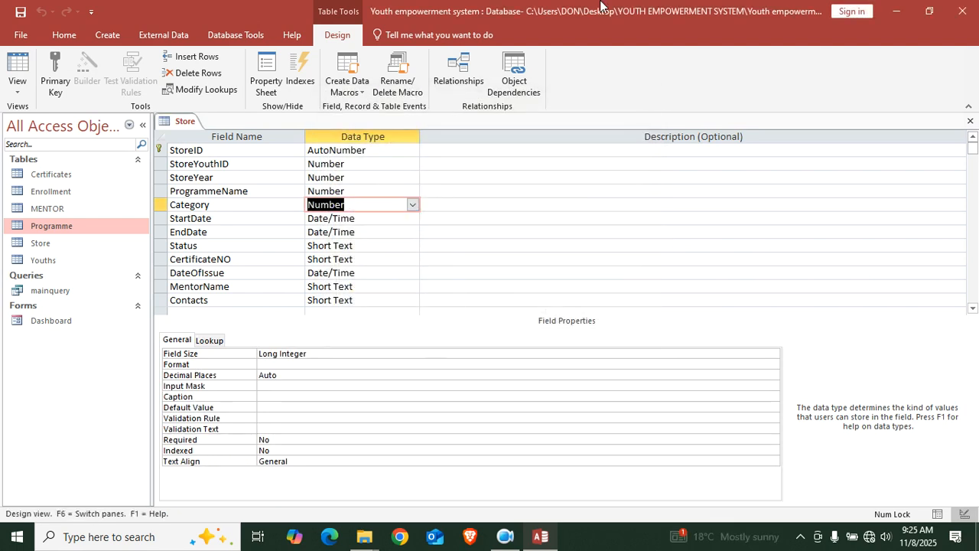
pyautogui.click(16, 67)
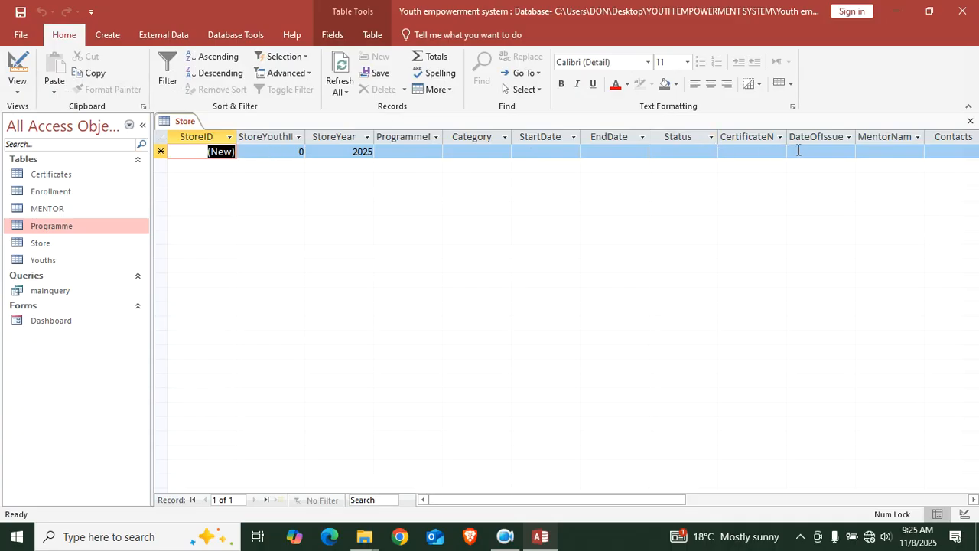
# Check the Programme and Category dropdown lists in a new Store record, then close Store
pyautogui.moveTo(625, 501); pyautogui.dragTo(695, 494)
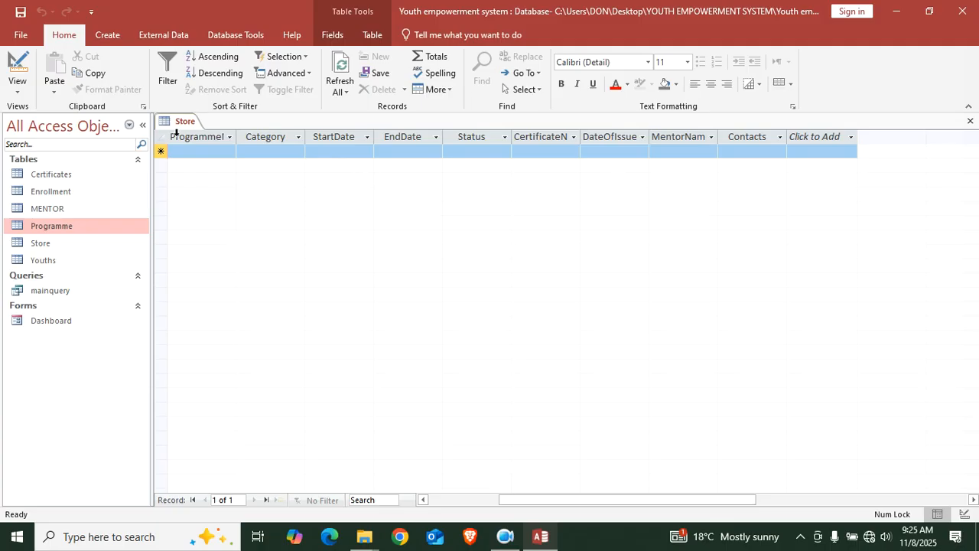
pyautogui.click(195, 150)
pyautogui.click(228, 152)
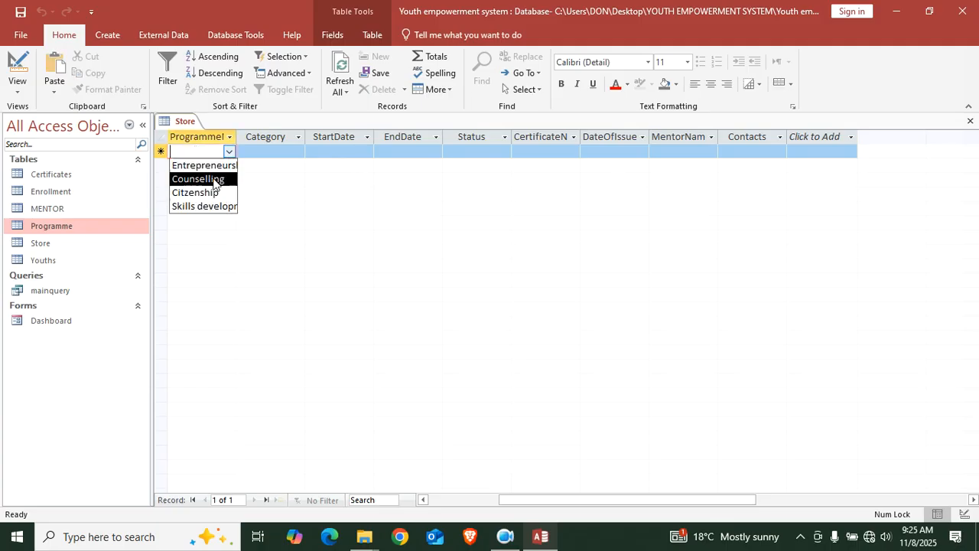
pyautogui.click(291, 150)
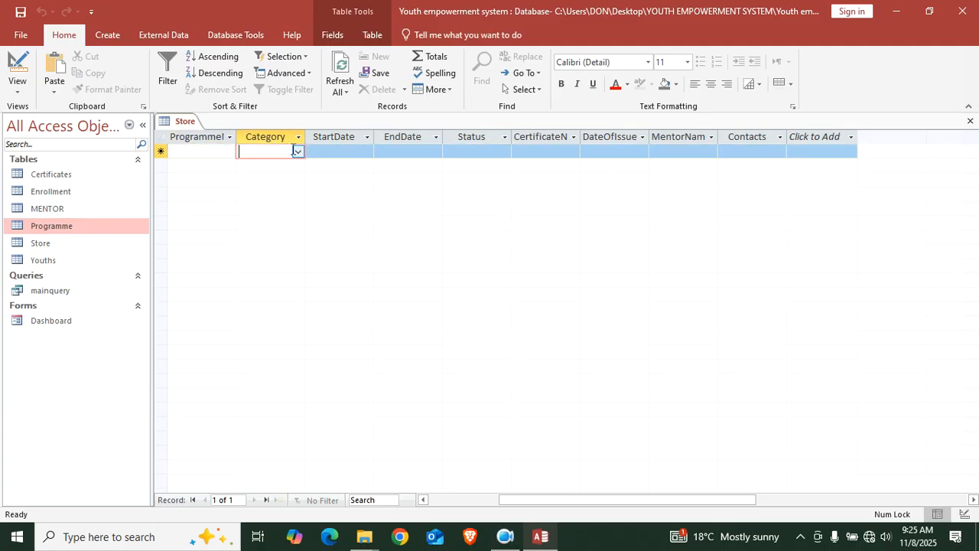
pyautogui.click(297, 152)
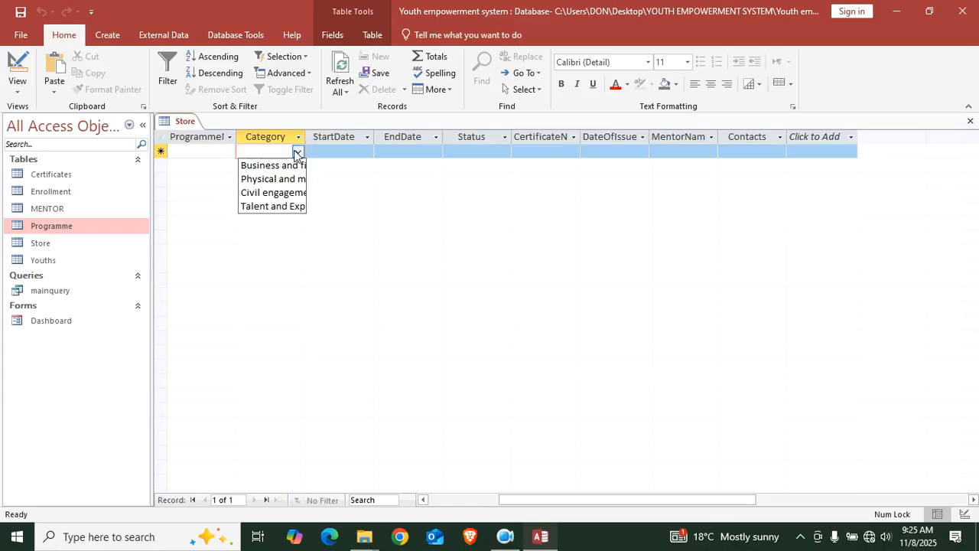
pyautogui.click(970, 121)
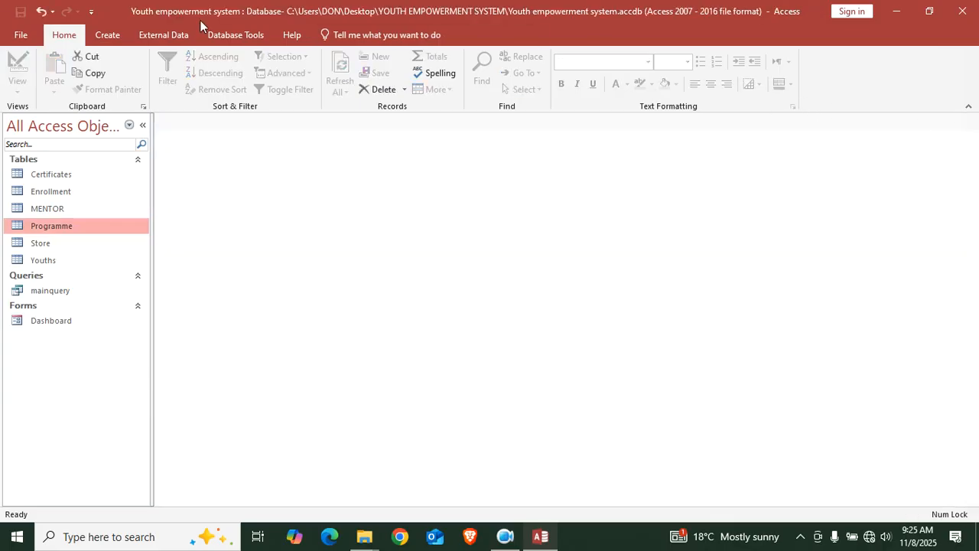
# Open the Programme table in Design View to review its fields, then close it
pyautogui.rightClick(76, 226)
pyautogui.click(107, 250)
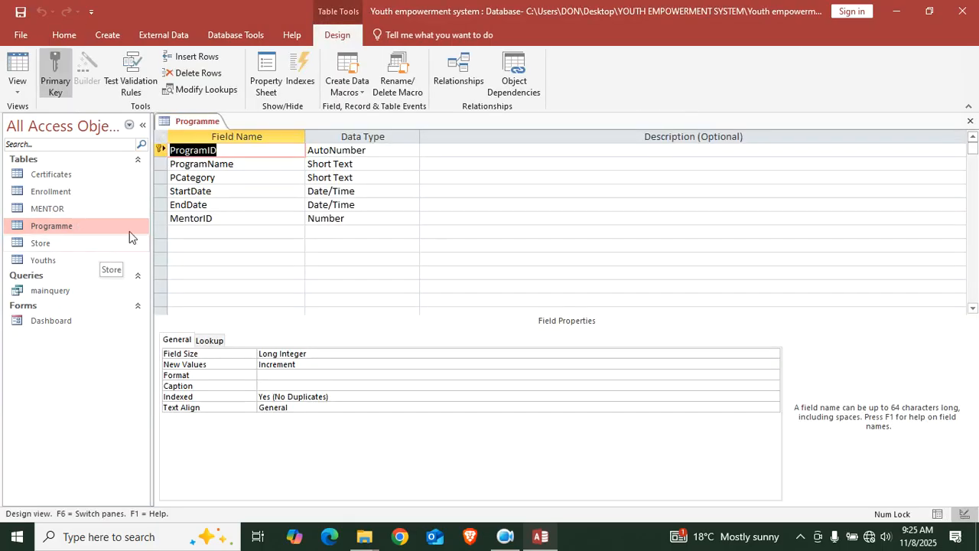
pyautogui.click(160, 164)
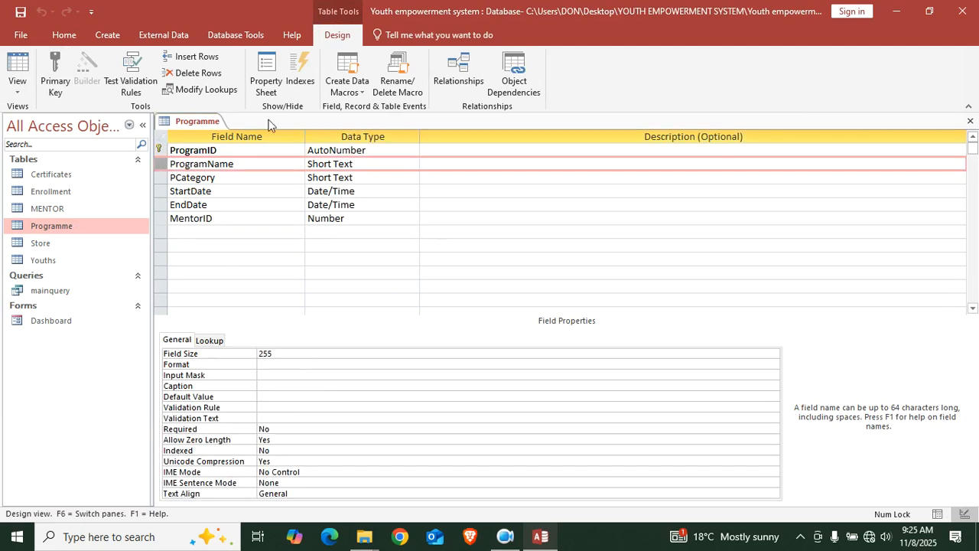
pyautogui.click(970, 121)
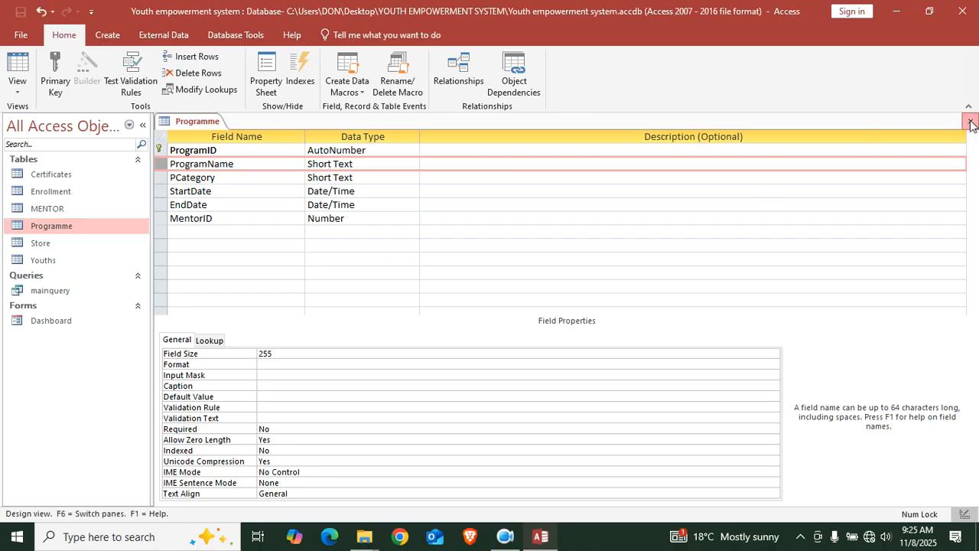
# Open the Dashboard form in Design View and drag the Form Footer down to enlarge Detail
pyautogui.doubleClick(74, 325)
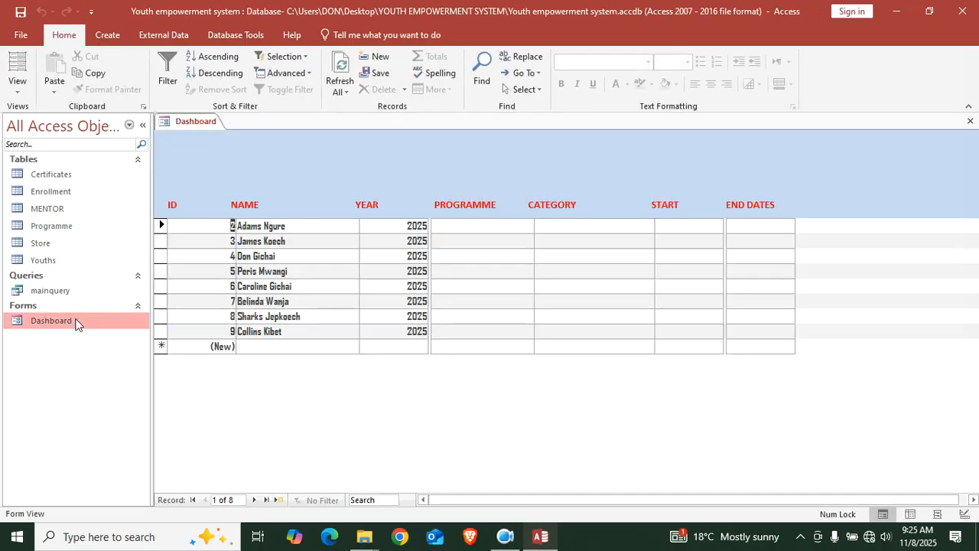
pyautogui.rightClick(503, 376)
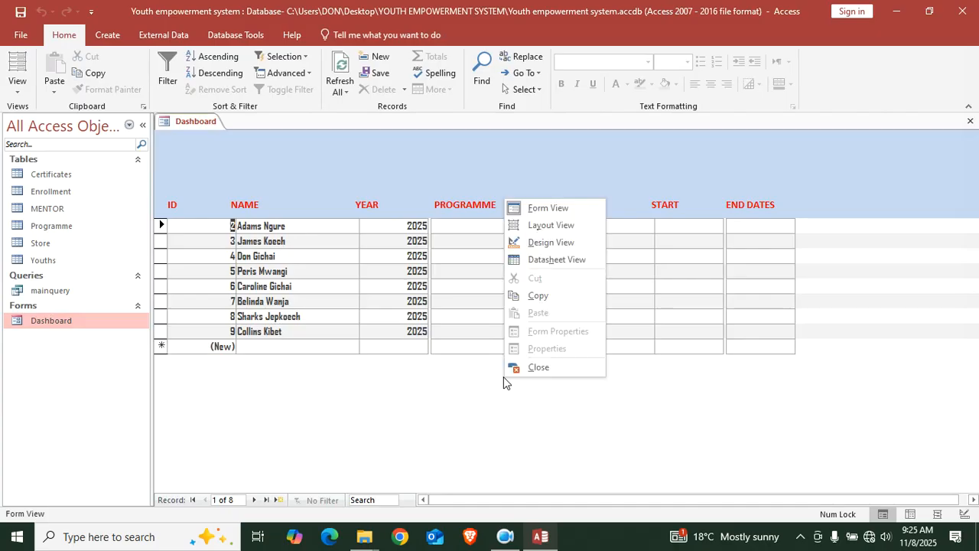
pyautogui.click(555, 245)
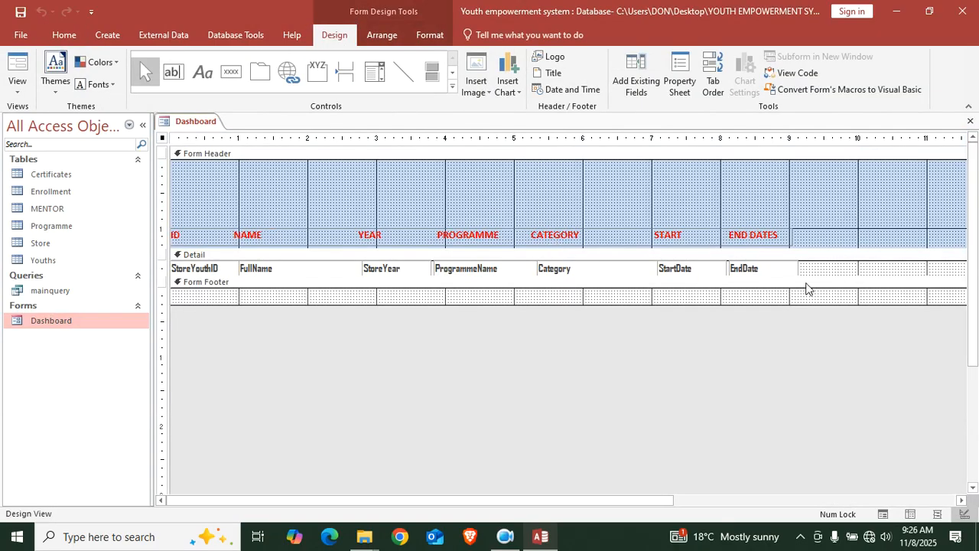
pyautogui.moveTo(813, 276); pyautogui.dragTo(823, 397)
pyautogui.click(483, 273)
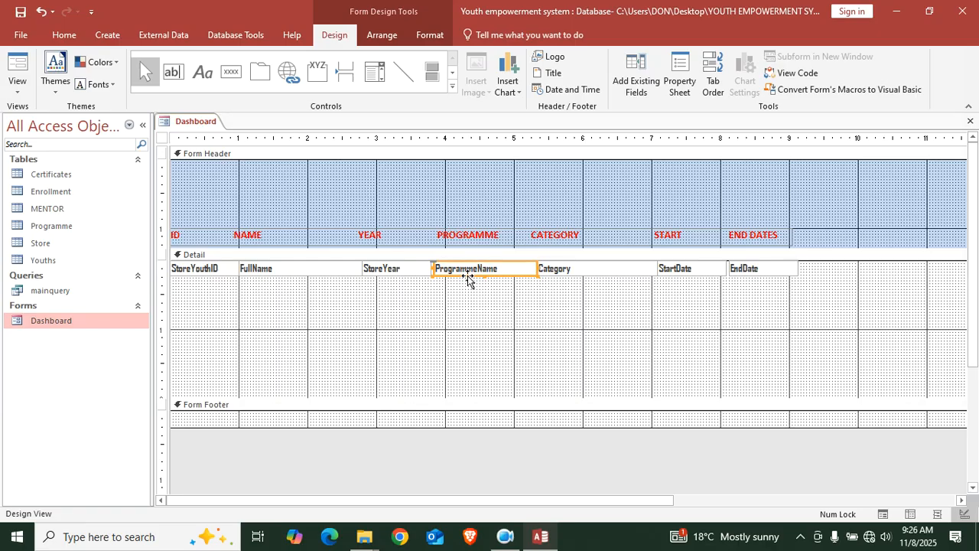
# Replace the ProgrammeName and Category text boxes with dropdown fields from Add Existing Fields
pyautogui.press('Delete')
pyautogui.click(571, 273)
pyautogui.press('Delete')
pyautogui.click(639, 78)
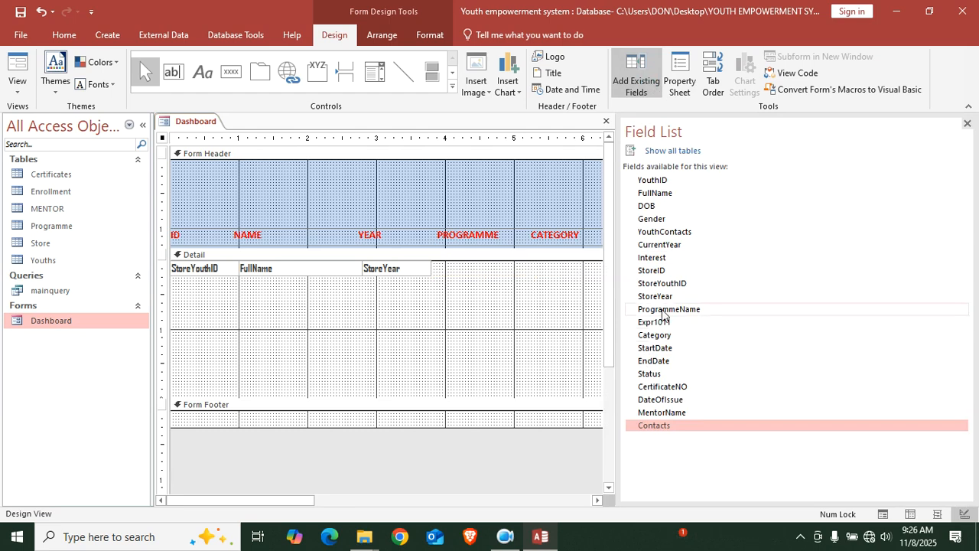
pyautogui.moveTo(665, 310); pyautogui.dragTo(431, 320)
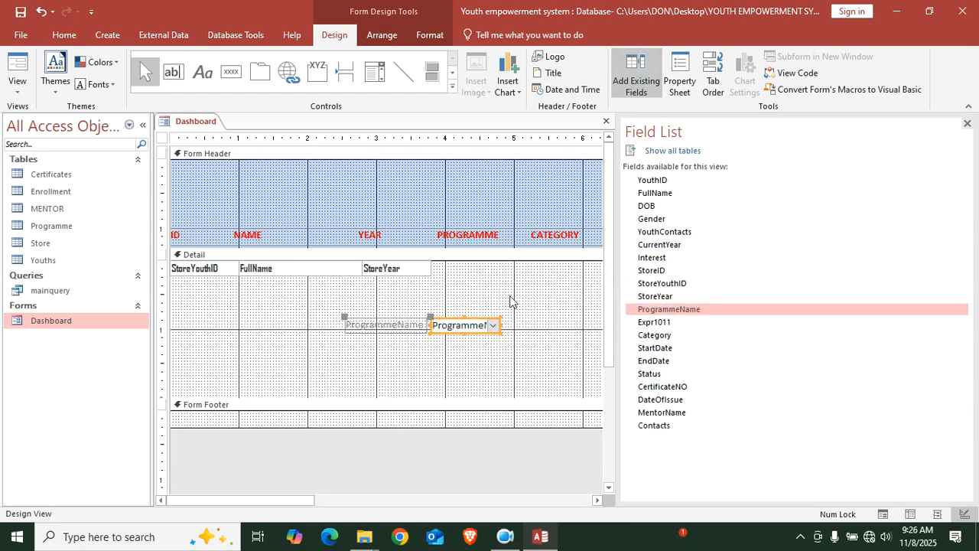
pyautogui.moveTo(660, 337); pyautogui.dragTo(450, 349)
pyautogui.click(379, 353)
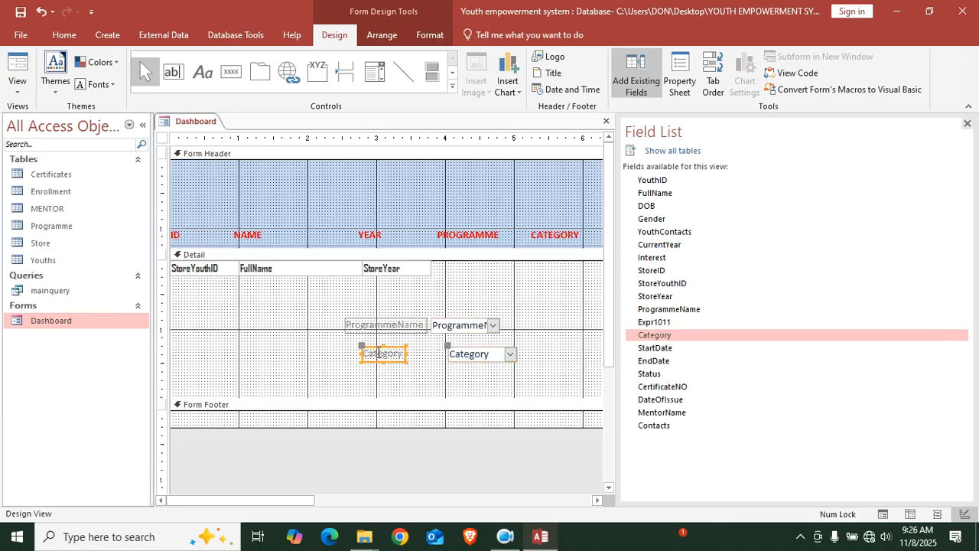
pyautogui.click(967, 123)
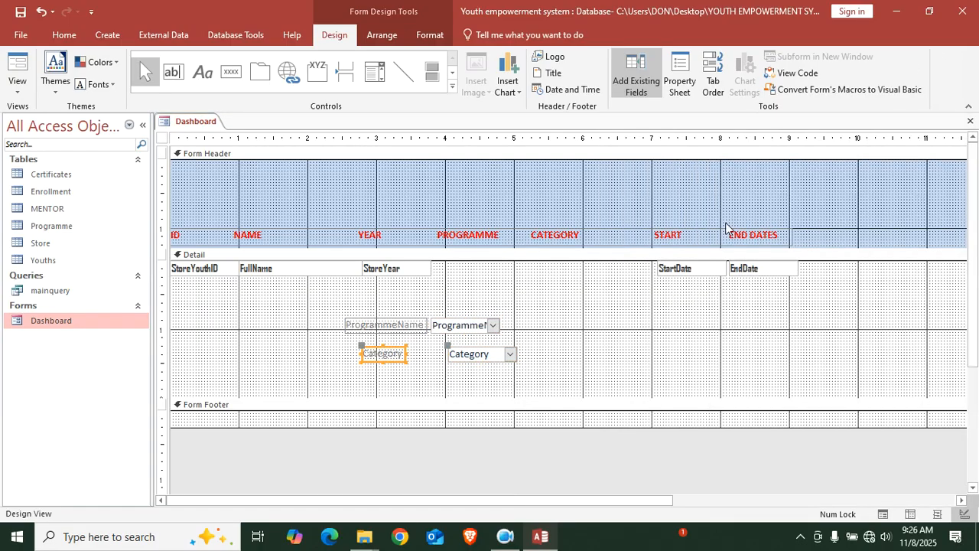
# Delete both dropdown labels and move the ProgrammeName and Category dropdowns into the top Detail row
pyautogui.click(395, 329)
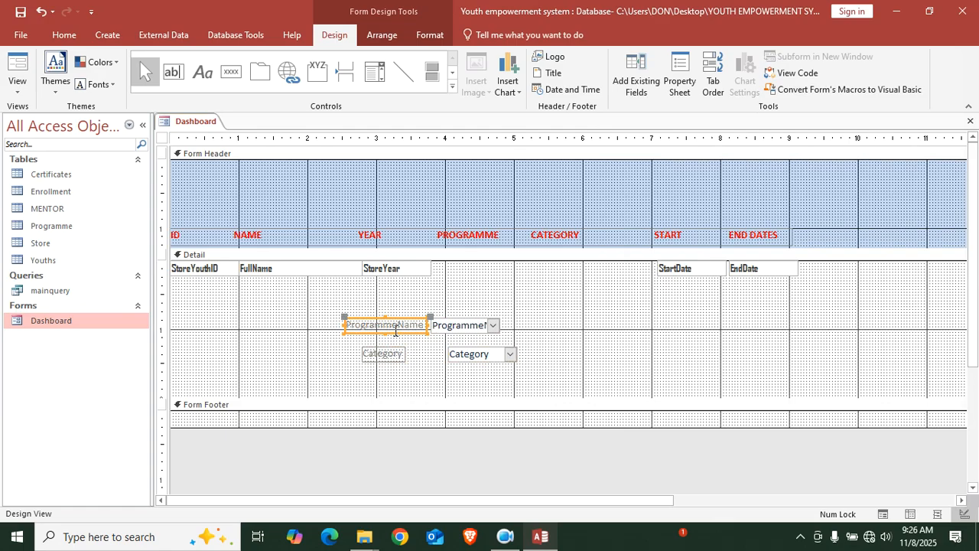
pyautogui.press('Delete')
pyautogui.click(400, 355)
pyautogui.press('Delete')
pyautogui.moveTo(460, 331); pyautogui.dragTo(515, 267)
pyautogui.moveTo(503, 354); pyautogui.dragTo(654, 268)
pyautogui.click(496, 285)
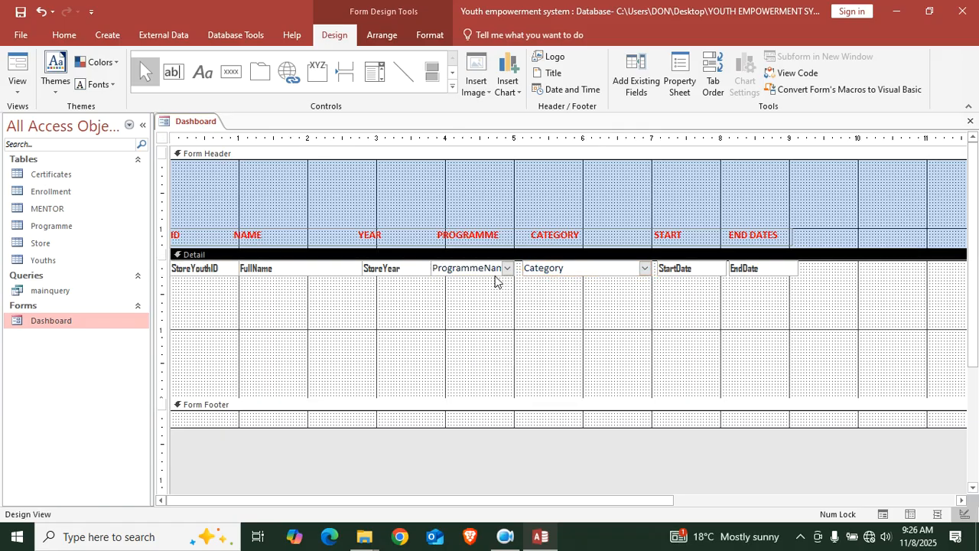
pyautogui.click(516, 272)
# Widen ProgrammeName, set both dropdowns to bold Agency FB, and shrink Detail back to one row
pyautogui.moveTo(516, 268); pyautogui.dragTo(524, 268)
pyautogui.moveTo(599, 298); pyautogui.dragTo(432, 264)
pyautogui.click(425, 37)
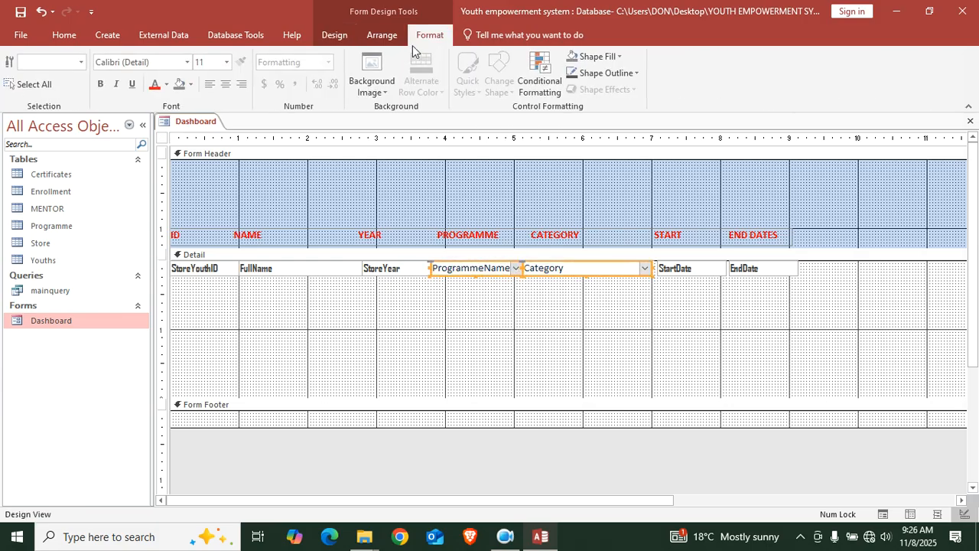
pyautogui.click(186, 62)
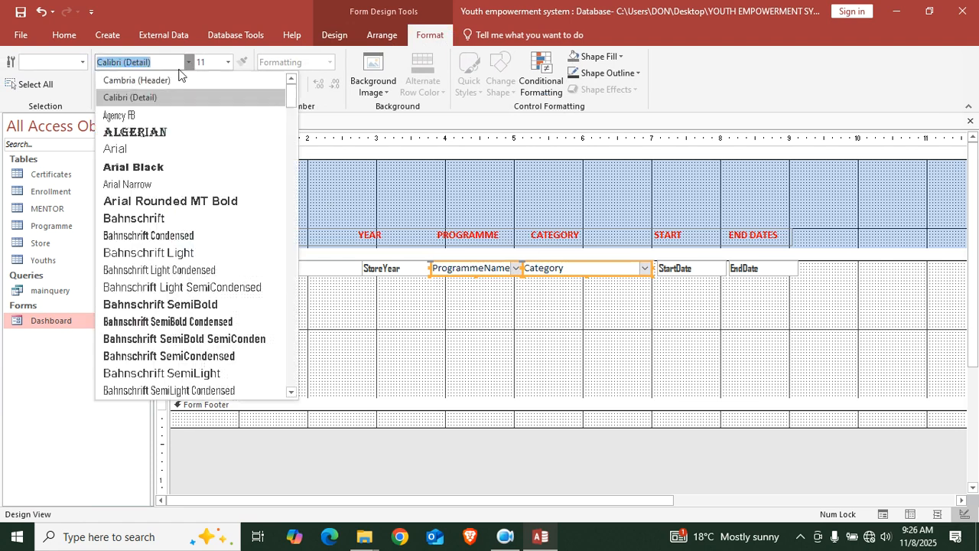
pyautogui.click(135, 121)
pyautogui.click(102, 83)
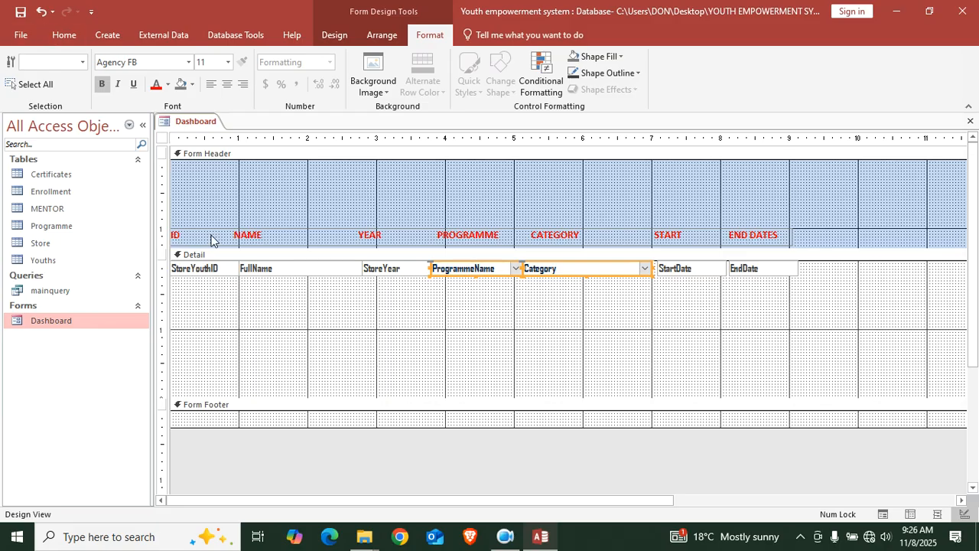
pyautogui.click(401, 383)
pyautogui.moveTo(421, 398); pyautogui.dragTo(411, 280)
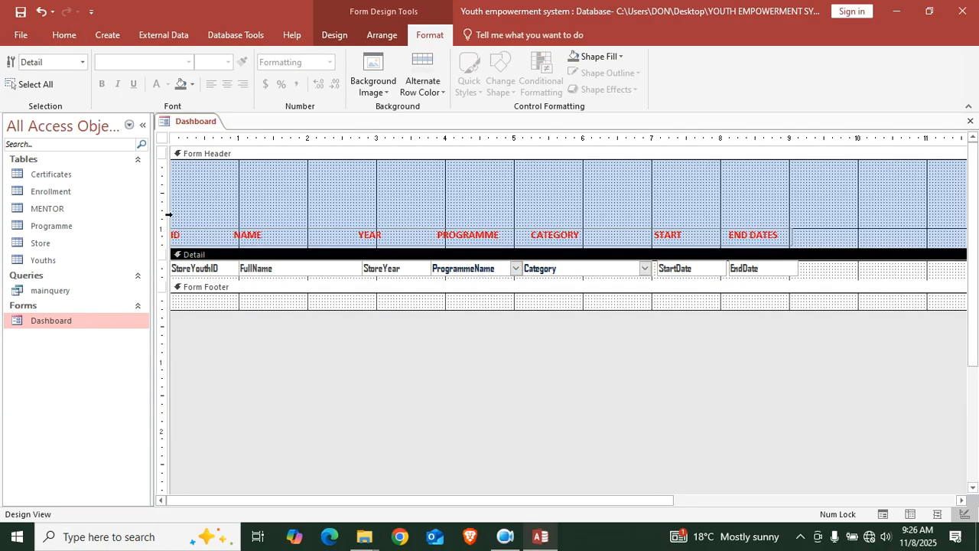
# In Form View, set record 2 to Entrepreneurship/Business and financial Literacy and record 3 to Counselling/Physical and mental health
pyautogui.click(64, 35)
pyautogui.click(25, 77)
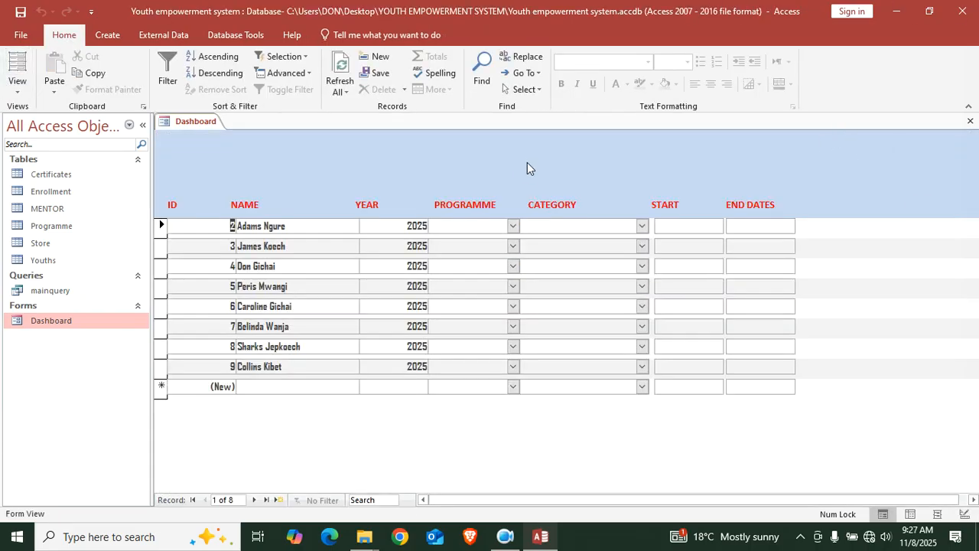
pyautogui.click(512, 226)
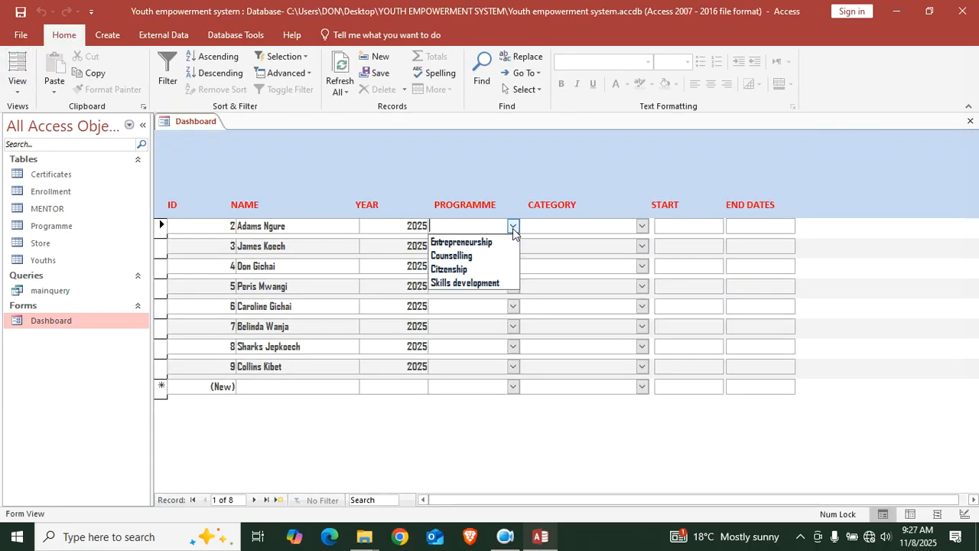
pyautogui.click(474, 242)
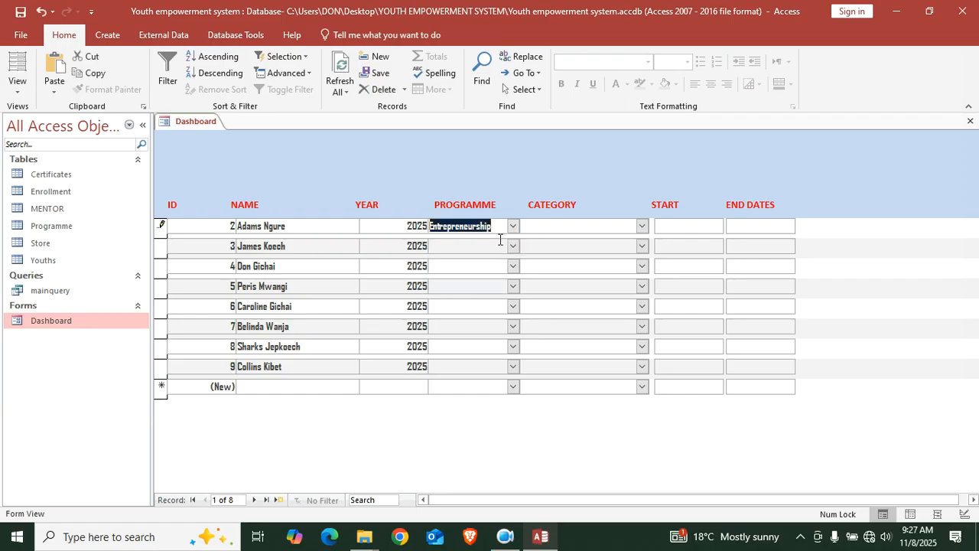
pyautogui.click(642, 226)
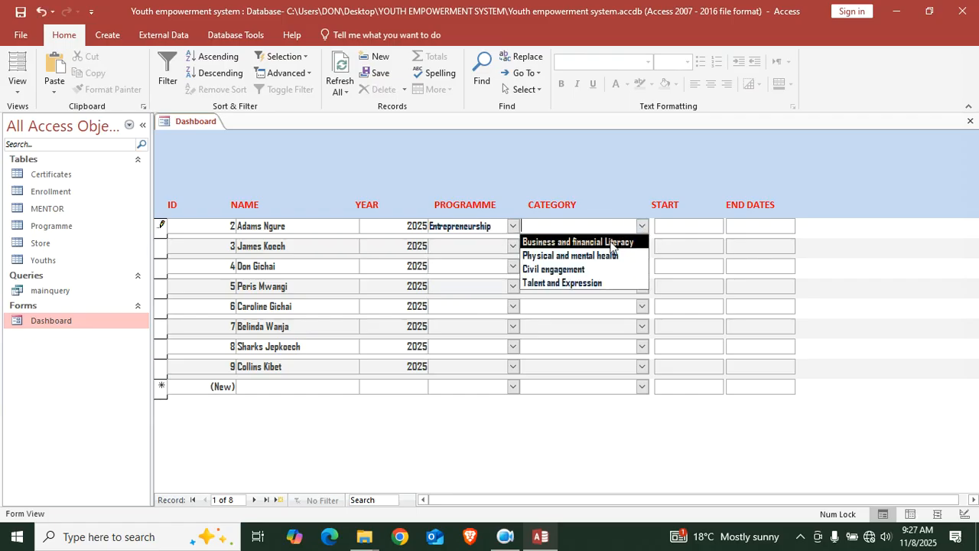
pyautogui.click(609, 243)
pyautogui.click(513, 246)
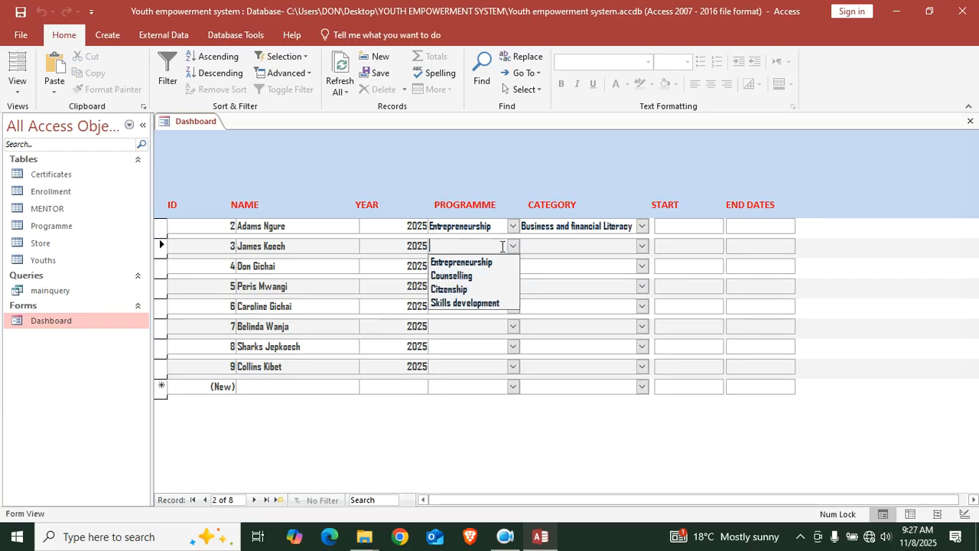
pyautogui.click(483, 278)
pyautogui.click(641, 246)
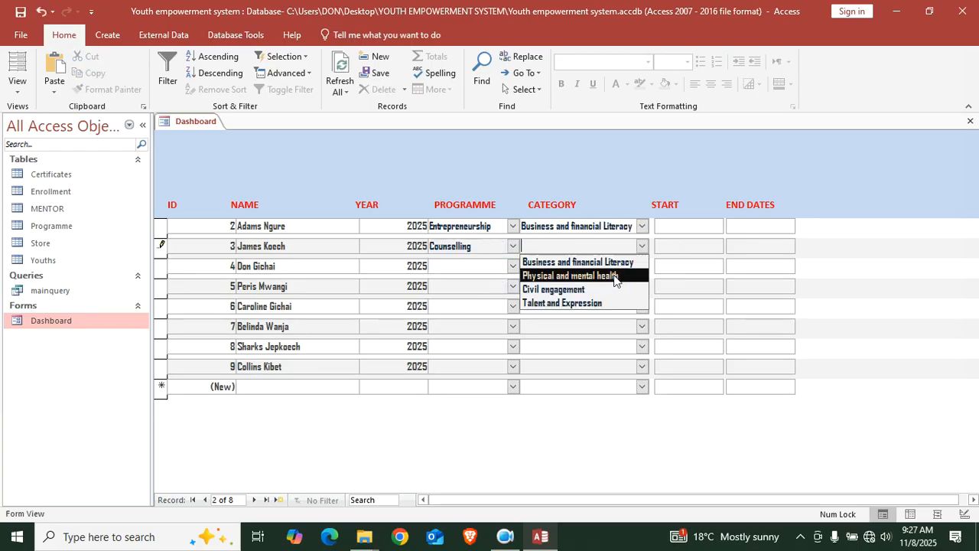
pyautogui.click(590, 279)
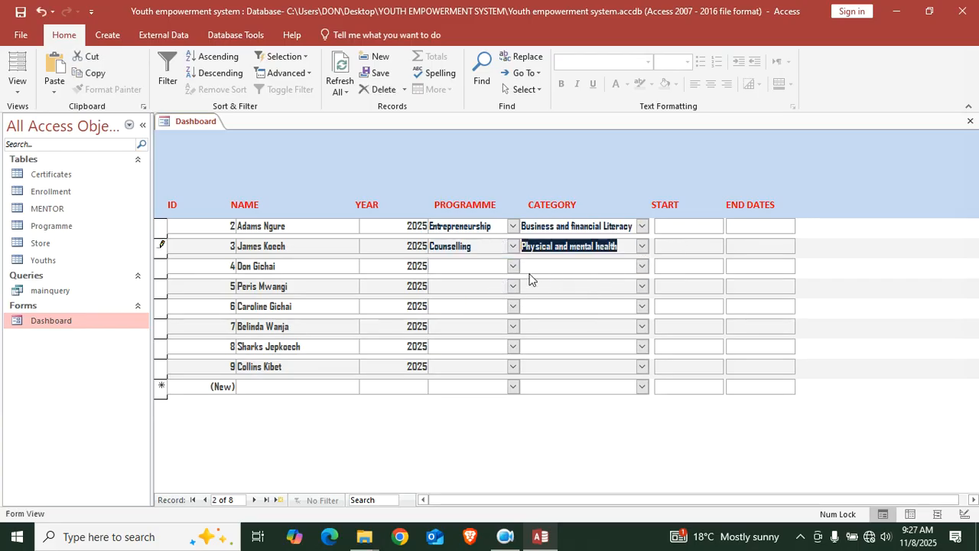
# Set records 4–6: Citizenship/Civil engagement, Entrepreneurship/Business and financial Literacy, Skills development/Talent and Expression
pyautogui.click(514, 266)
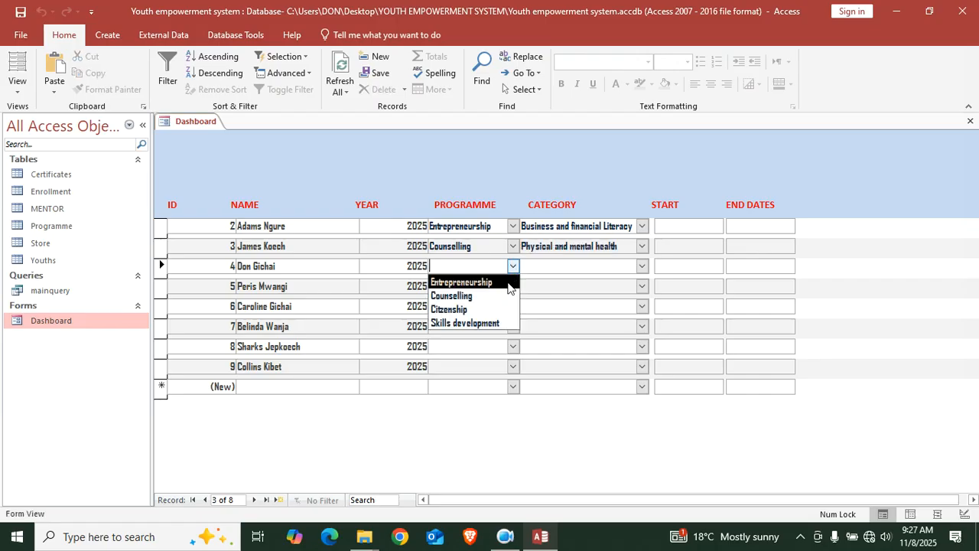
pyautogui.click(485, 310)
pyautogui.click(641, 266)
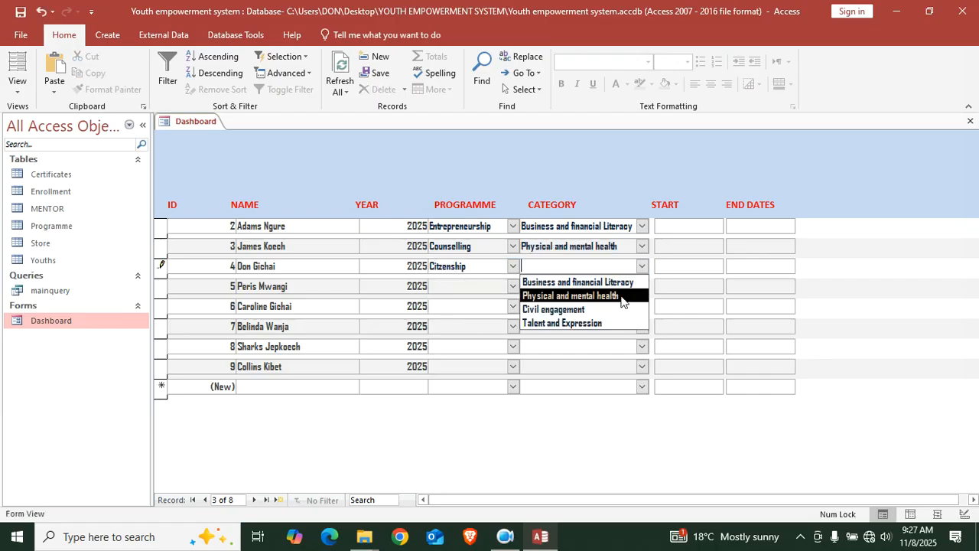
pyautogui.click(598, 309)
pyautogui.click(514, 286)
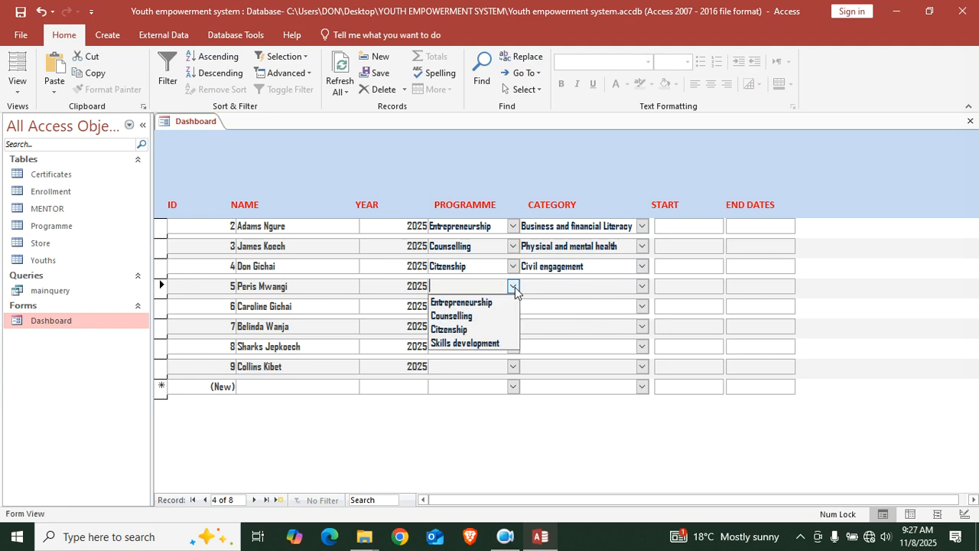
pyautogui.click(480, 302)
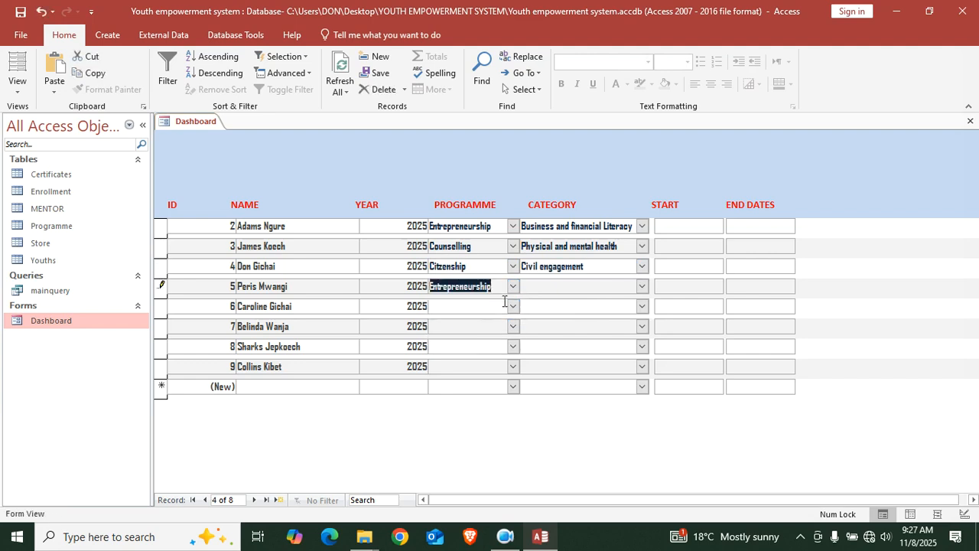
pyautogui.click(641, 286)
pyautogui.click(579, 299)
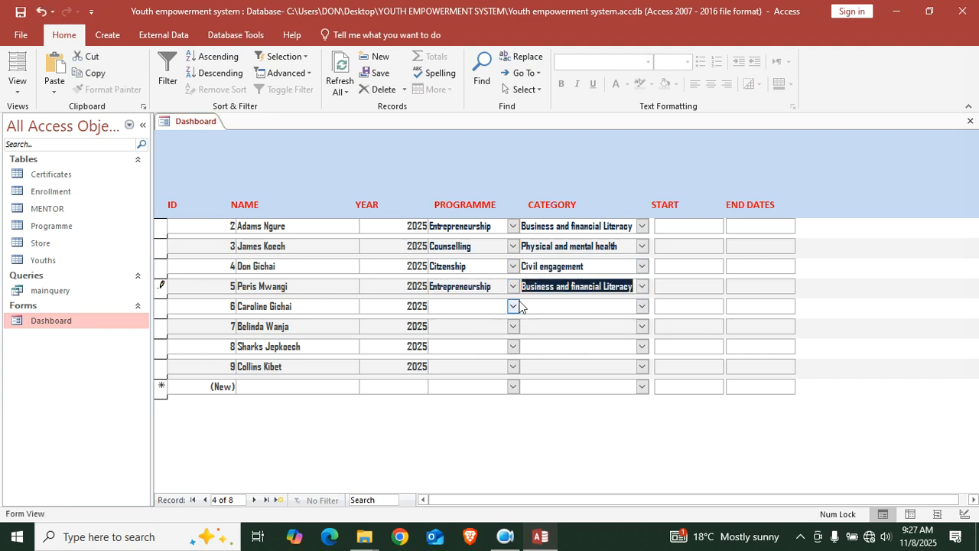
pyautogui.click(514, 306)
pyautogui.click(464, 364)
pyautogui.click(637, 306)
pyautogui.click(641, 306)
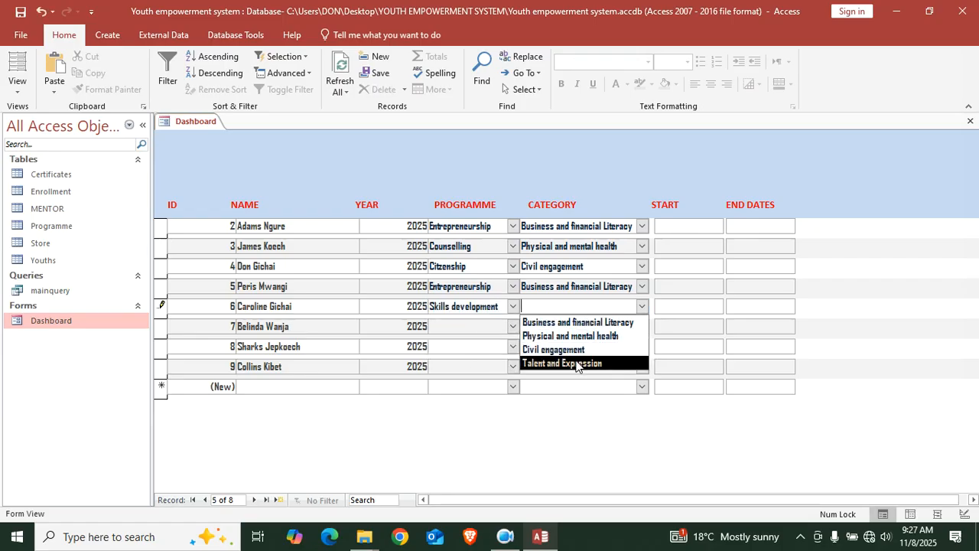
pyautogui.click(547, 364)
# Set records 7–9: Skills development/Talent and Expression, Counselling/Physical and mental health, Citizenship/Civil engagement
pyautogui.click(512, 326)
pyautogui.click(475, 383)
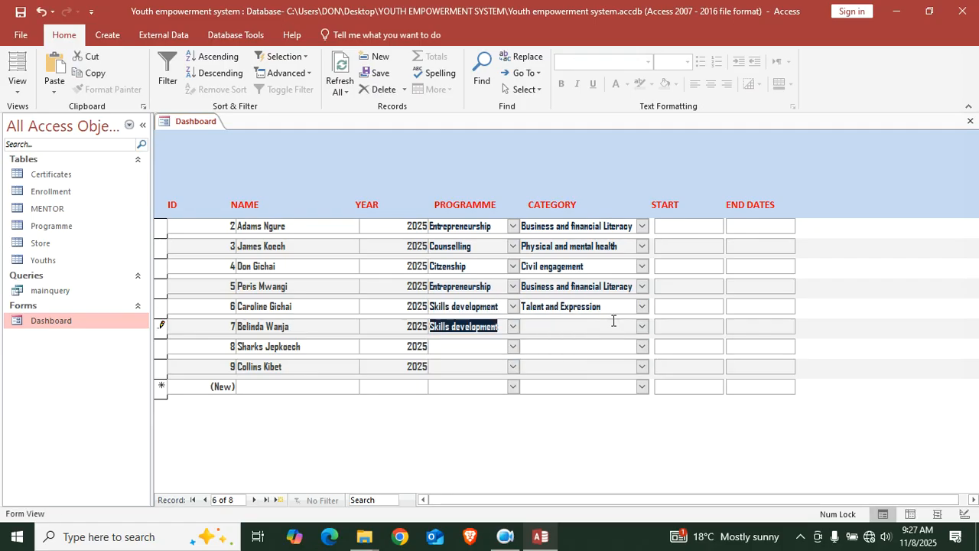
pyautogui.click(643, 326)
pyautogui.click(581, 385)
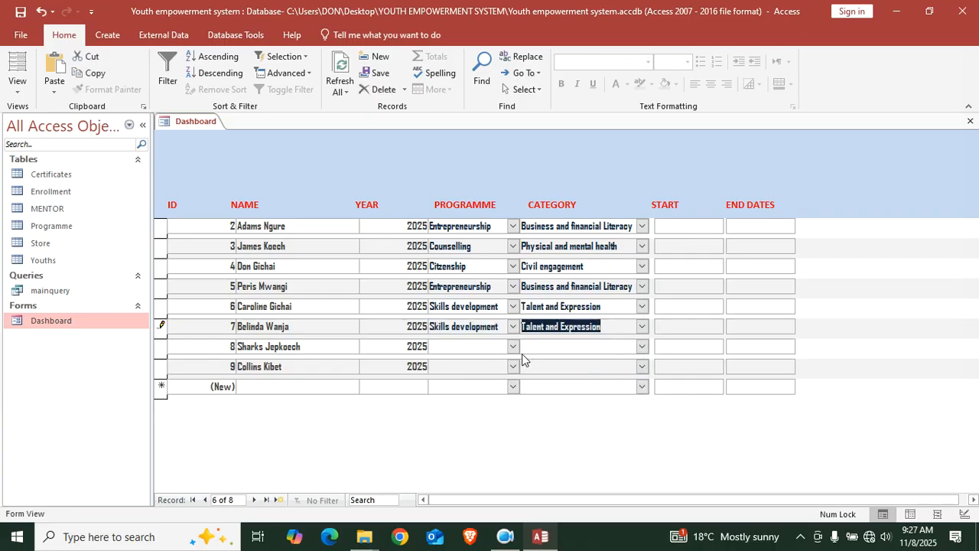
pyautogui.click(513, 346)
pyautogui.click(486, 375)
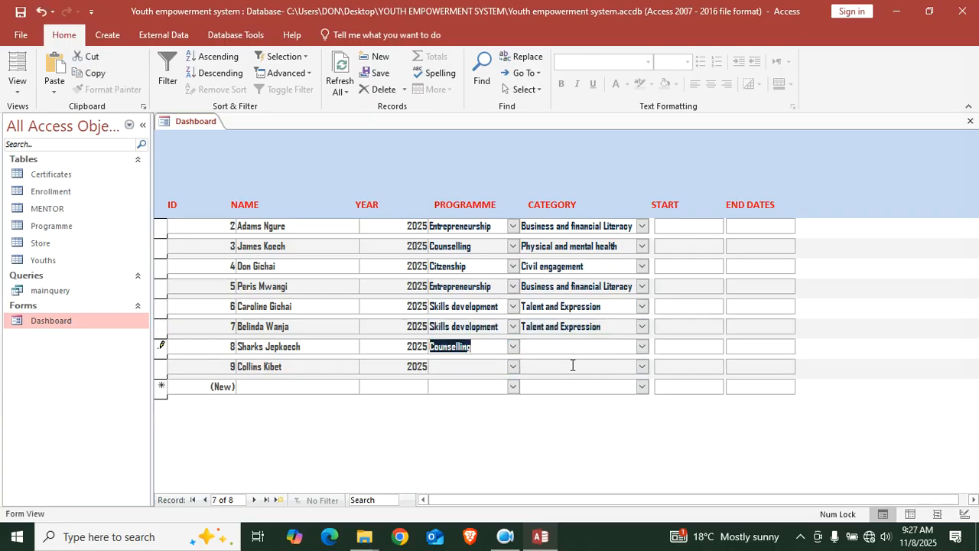
pyautogui.click(642, 347)
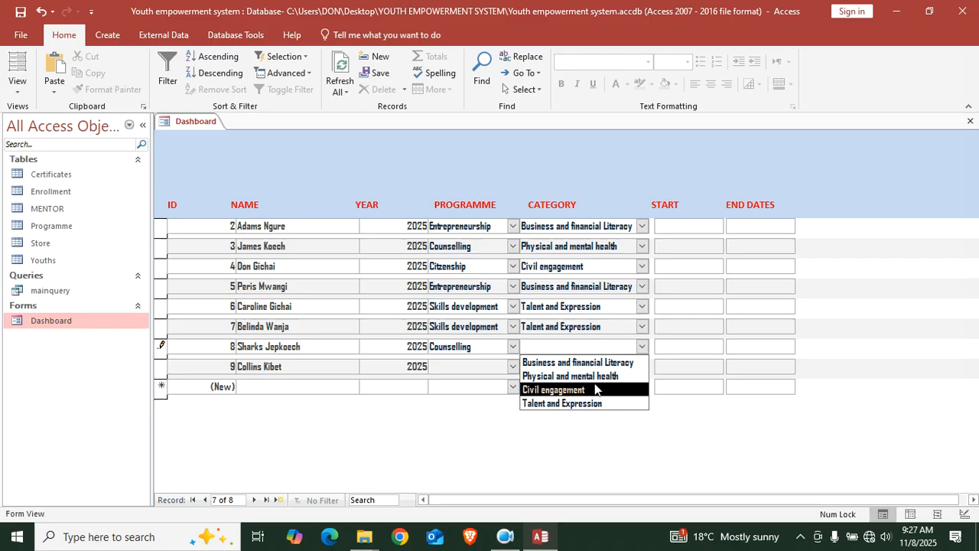
pyautogui.click(597, 377)
pyautogui.click(513, 366)
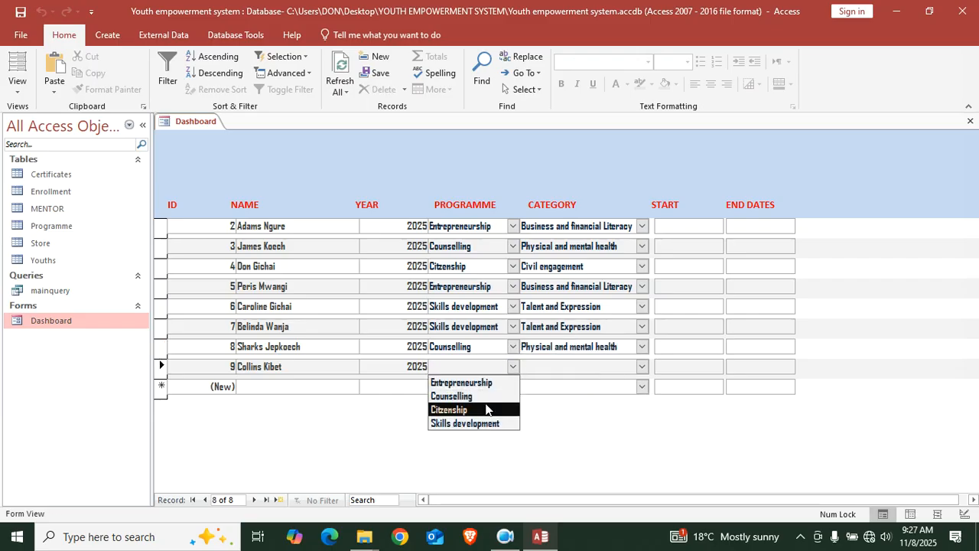
pyautogui.click(459, 406)
pyautogui.click(642, 367)
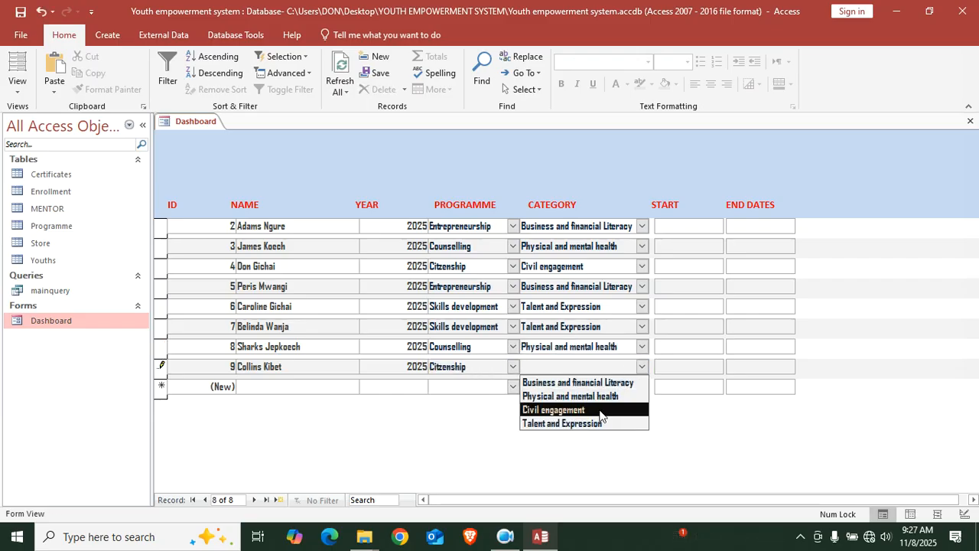
pyautogui.click(599, 411)
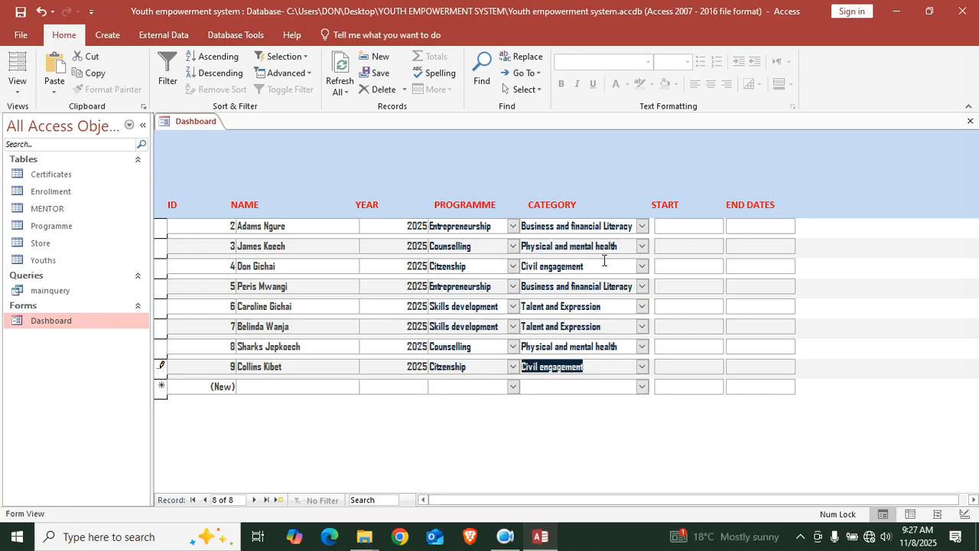
pyautogui.click(689, 226)
# Pick October 12 as record 2's start date and November 10 as its end date from the calendars
pyautogui.click(730, 227)
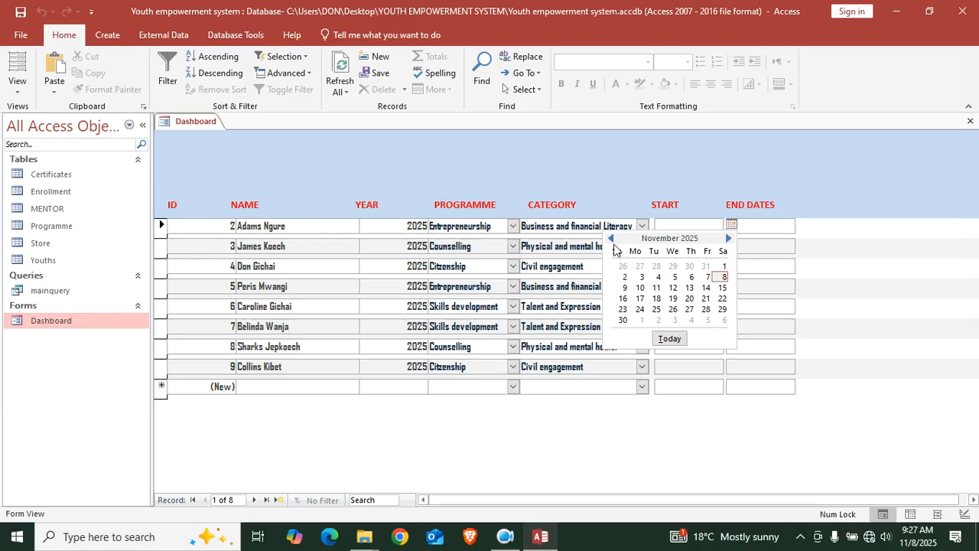
pyautogui.click(611, 238)
pyautogui.click(622, 287)
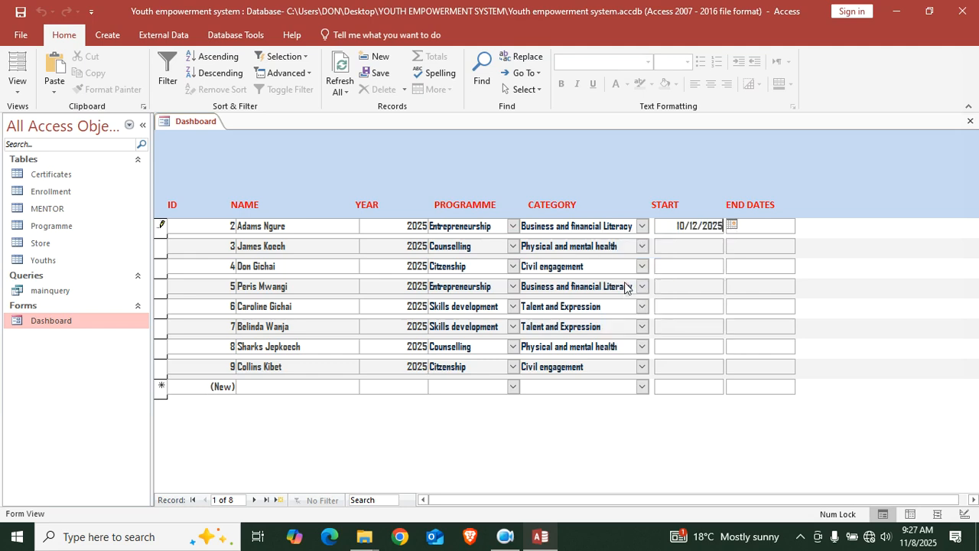
pyautogui.click(785, 226)
pyautogui.click(803, 224)
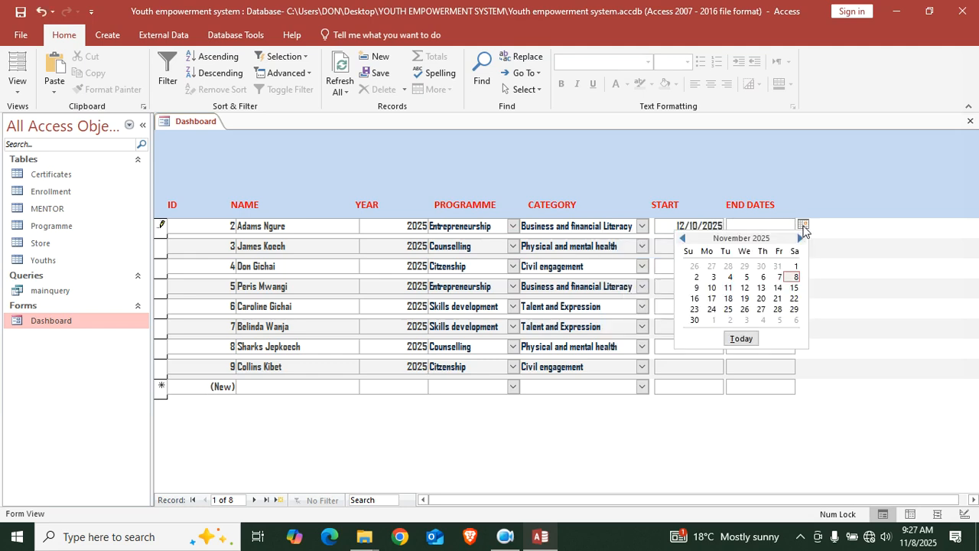
pyautogui.click(710, 293)
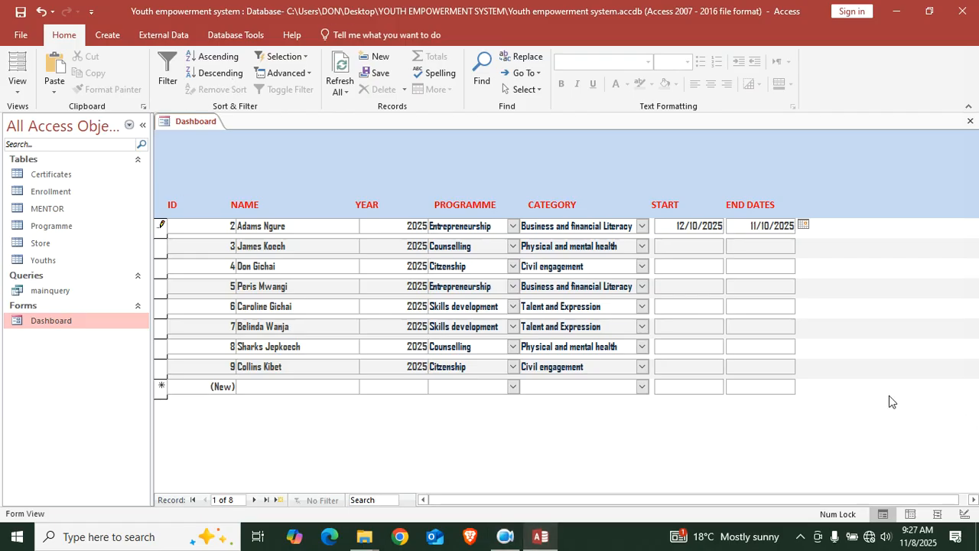
# Switch the Dashboard to Design View and fill the Form Header with dark grey
pyautogui.rightClick(282, 167)
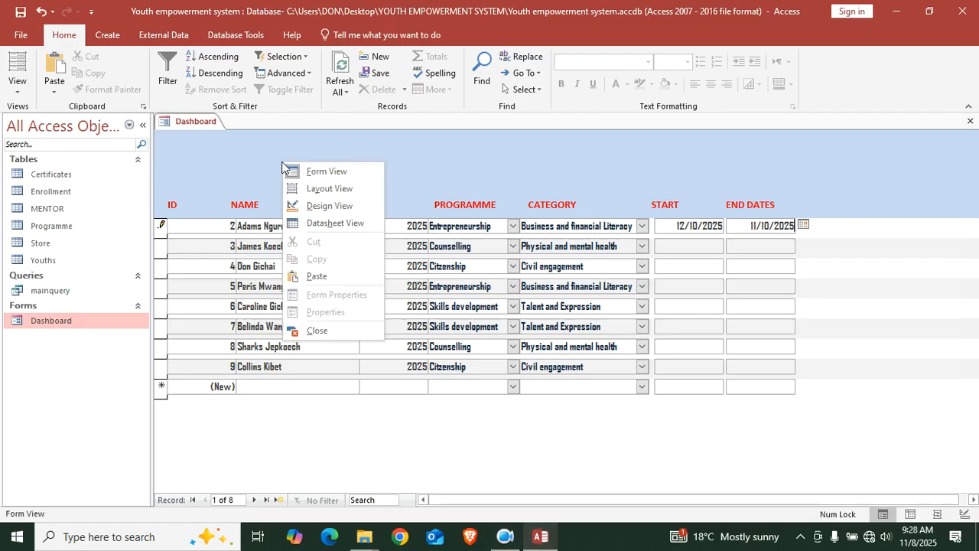
pyautogui.click(341, 208)
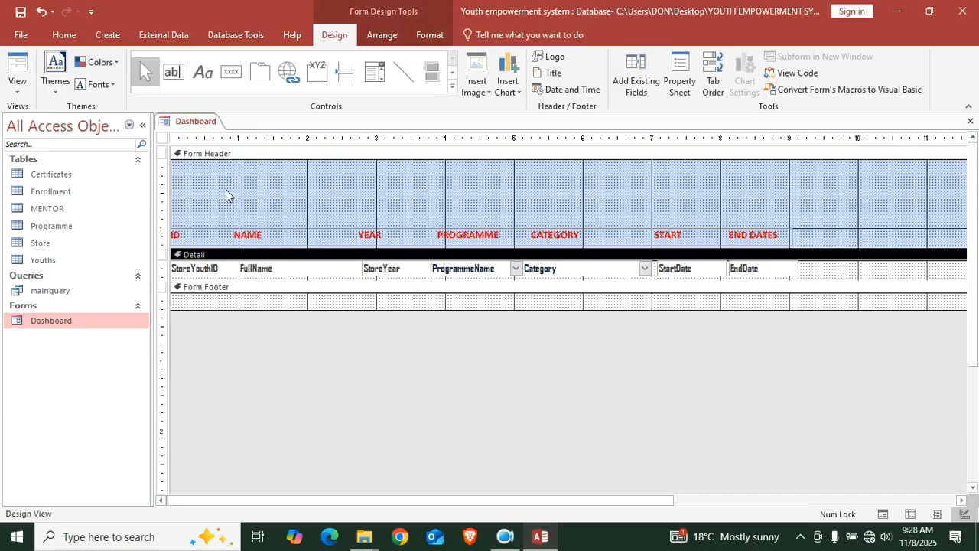
pyautogui.rightClick(406, 180)
pyautogui.moveTo(518, 242)
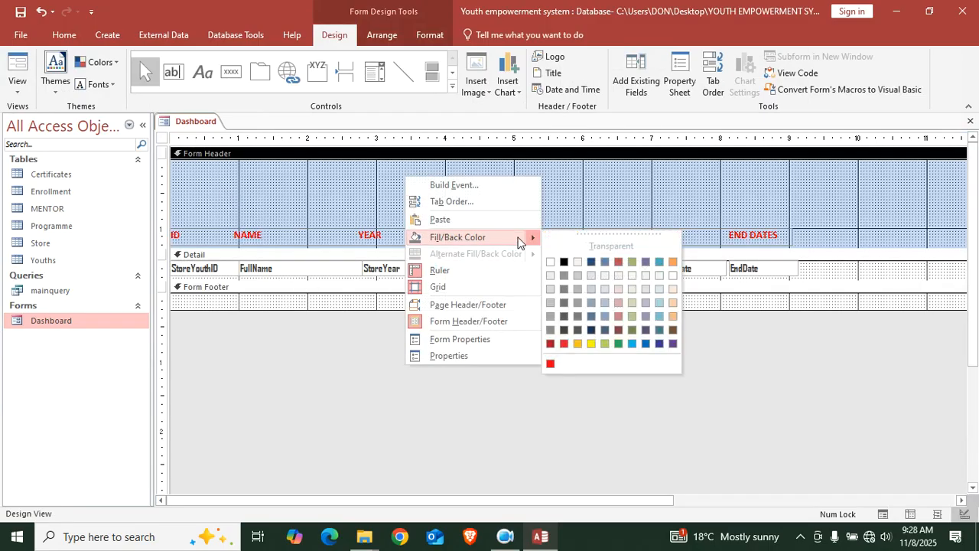
pyautogui.click(564, 315)
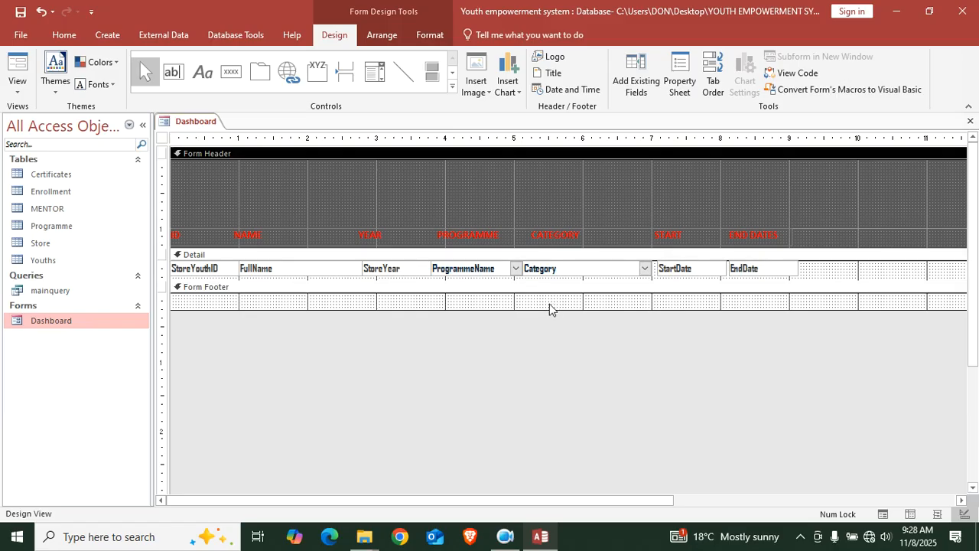
# Change the Form Header fill to green and preview the form in Form View
pyautogui.rightClick(468, 187)
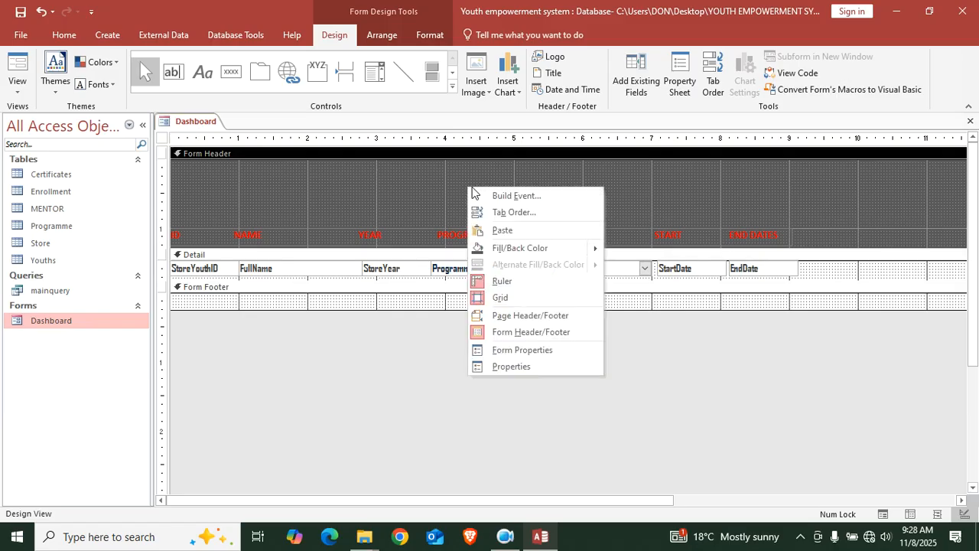
pyautogui.moveTo(528, 248)
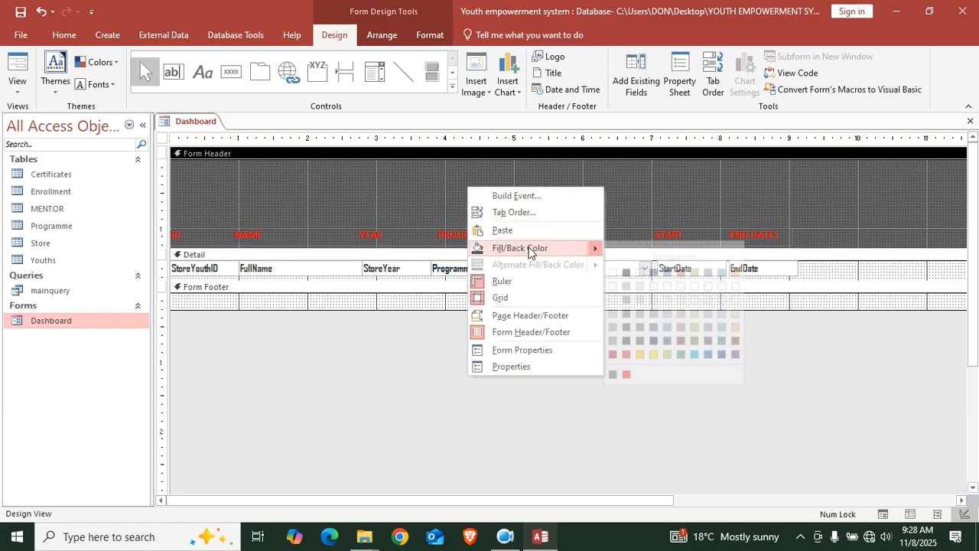
pyautogui.click(680, 354)
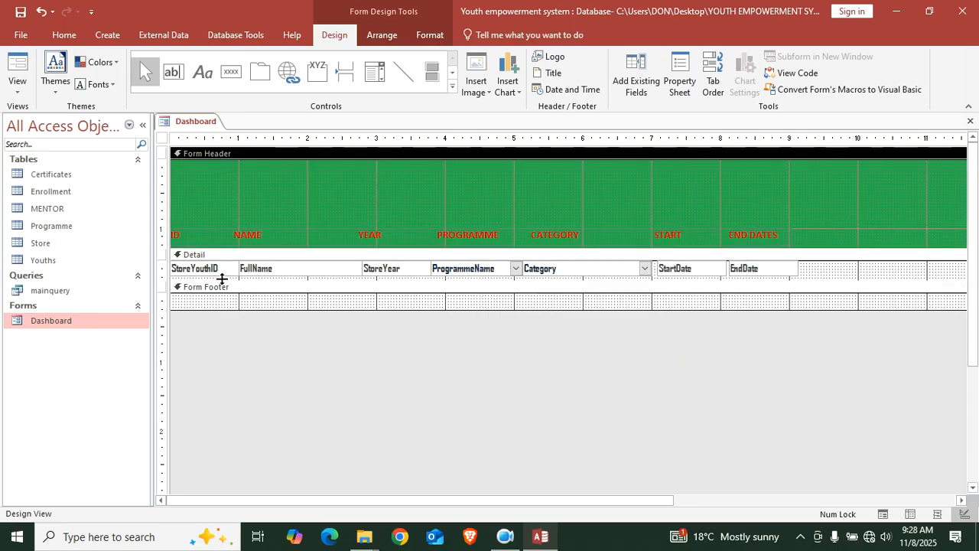
pyautogui.click(17, 67)
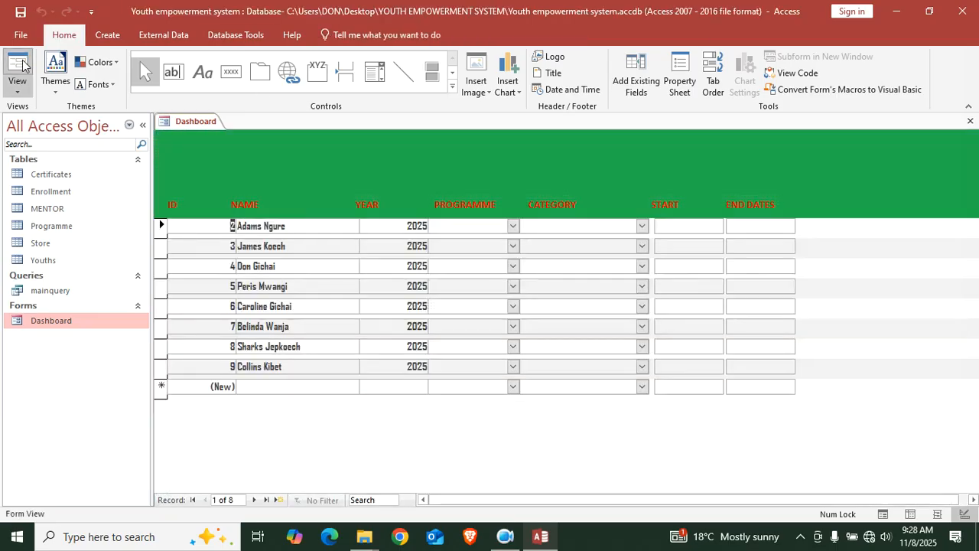
pyautogui.rightClick(882, 161)
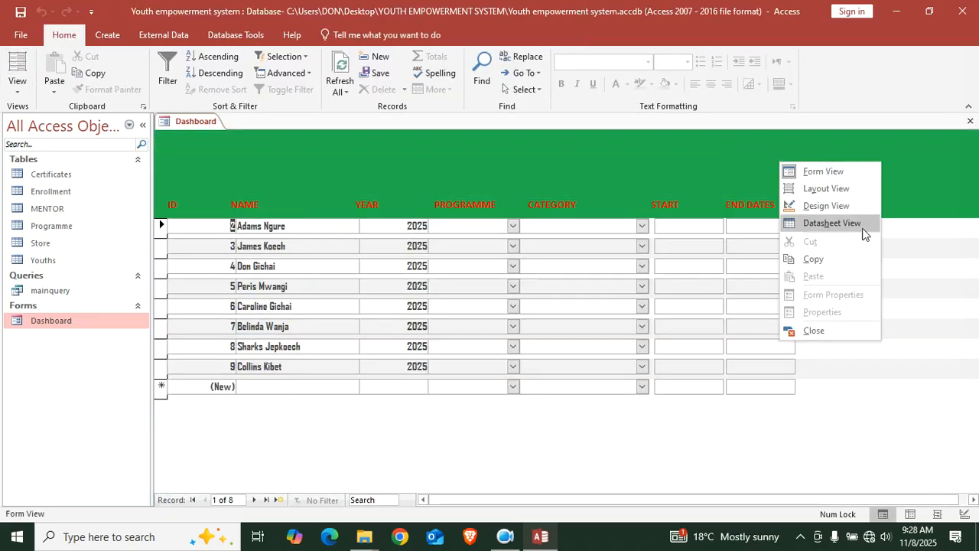
# In Design View, set the font colour of the header column labels to white
pyautogui.click(842, 208)
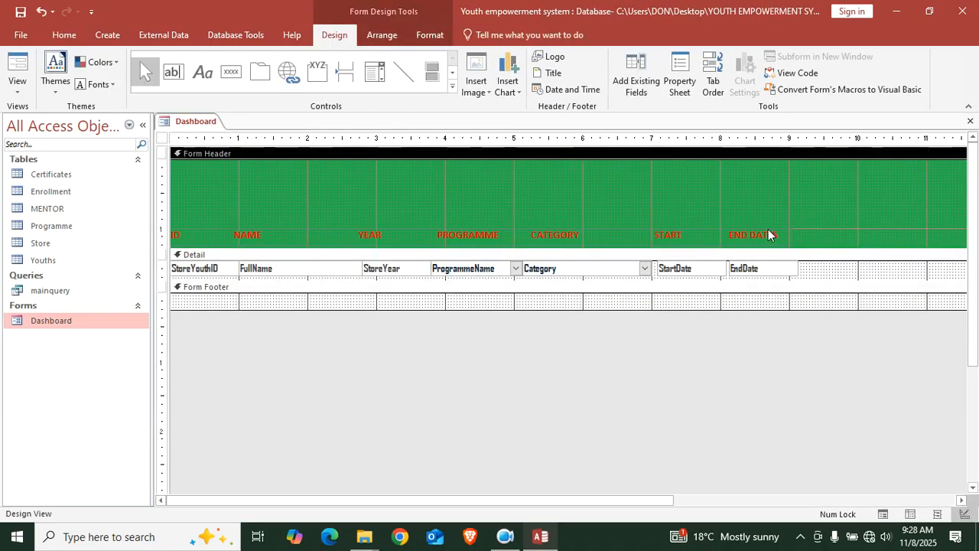
pyautogui.click(768, 235)
pyautogui.click(430, 34)
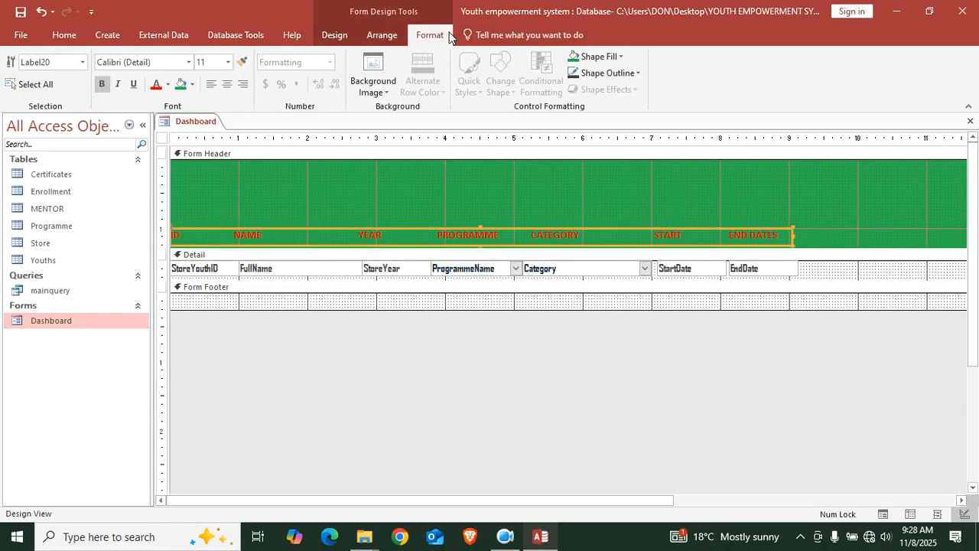
pyautogui.click(167, 84)
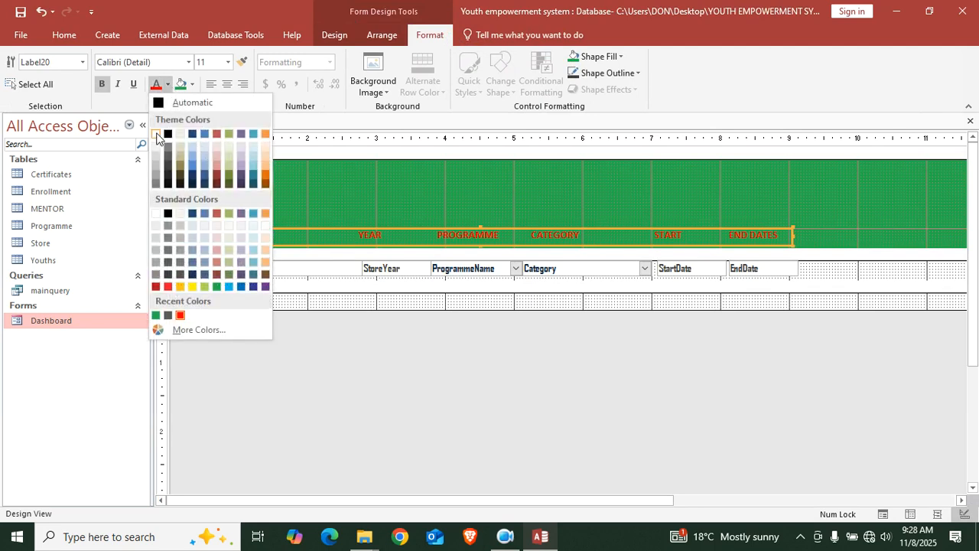
pyautogui.click(157, 133)
# Fill the Form Header with grey and preview the result in Form View
pyautogui.rightClick(807, 202)
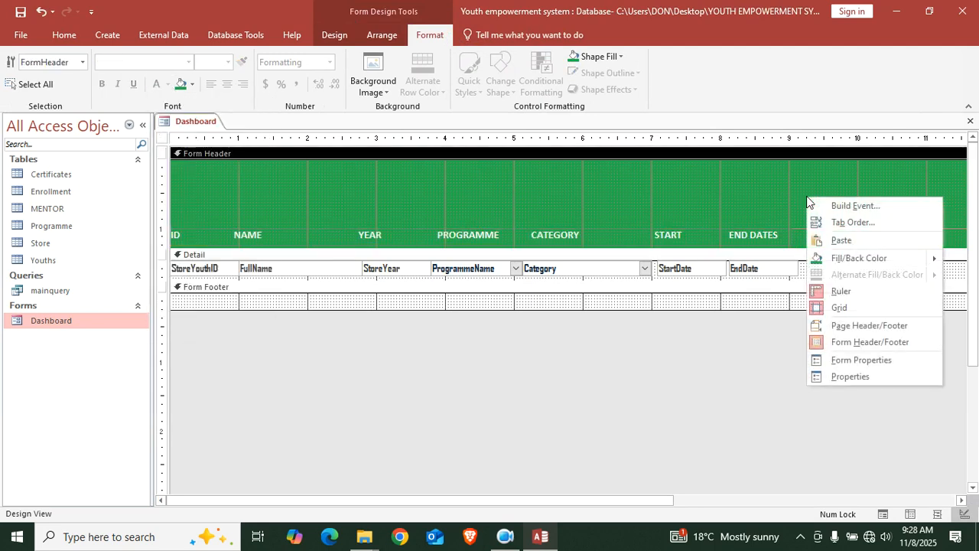
pyautogui.moveTo(833, 264)
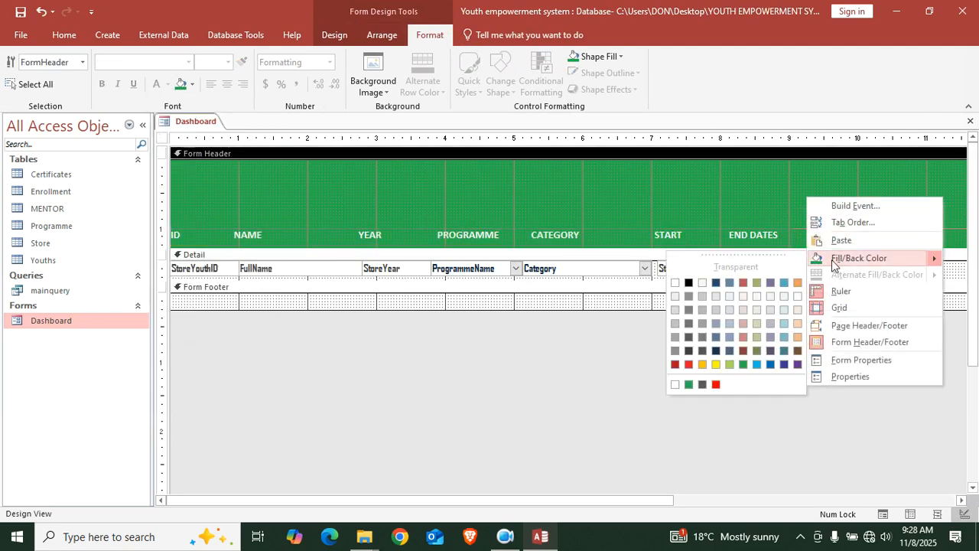
pyautogui.click(689, 310)
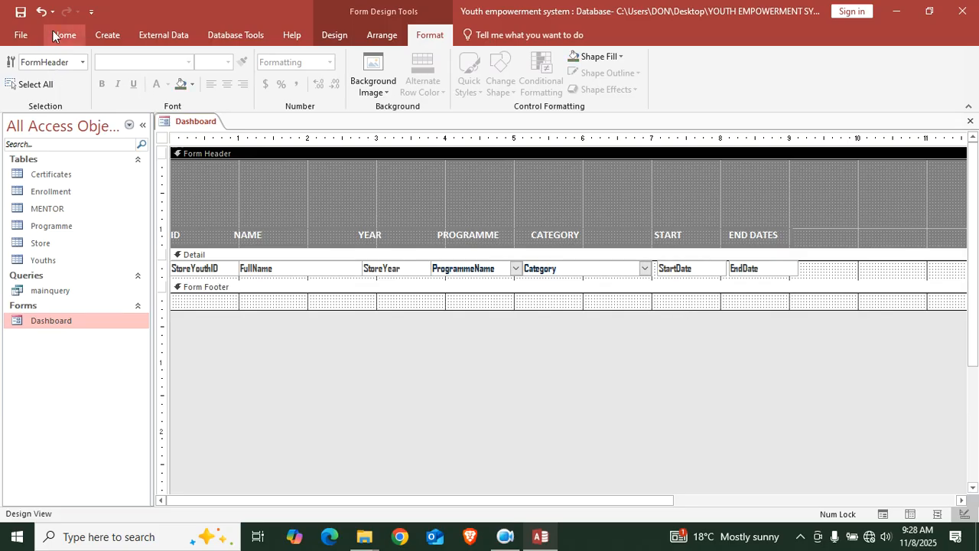
pyautogui.click(64, 34)
pyautogui.click(5, 60)
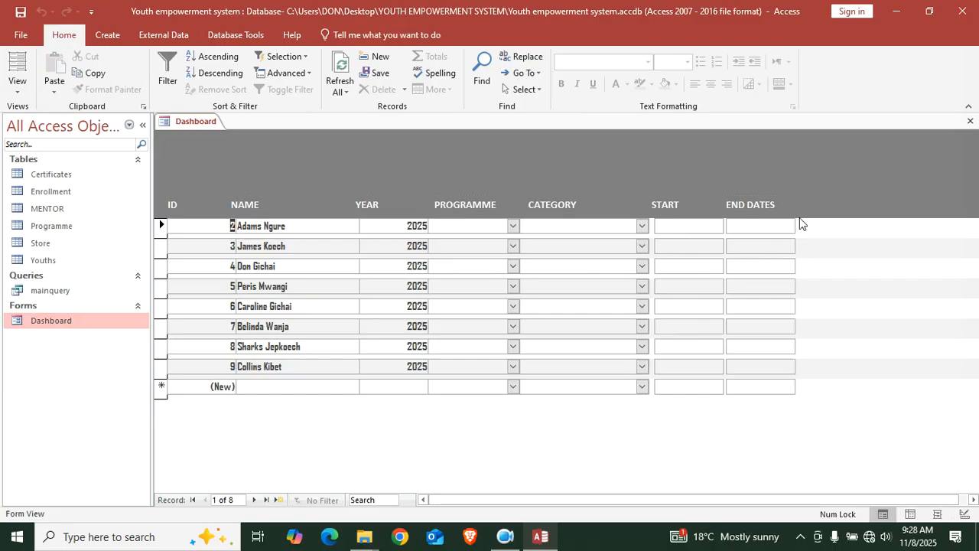
pyautogui.rightClick(864, 188)
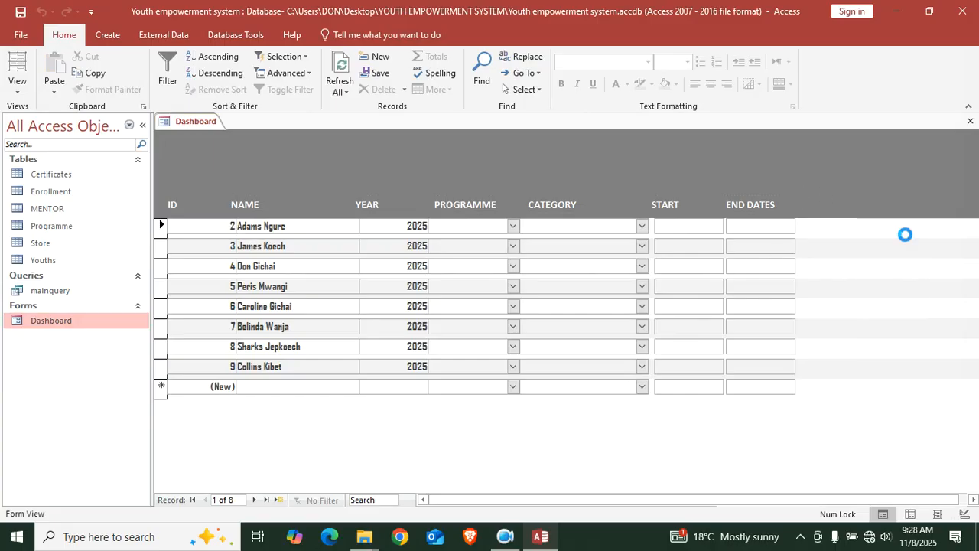
# Give the Detail section behind the youth rows a light peach fill, then view it in Form View
pyautogui.click(904, 233)
pyautogui.rightClick(826, 268)
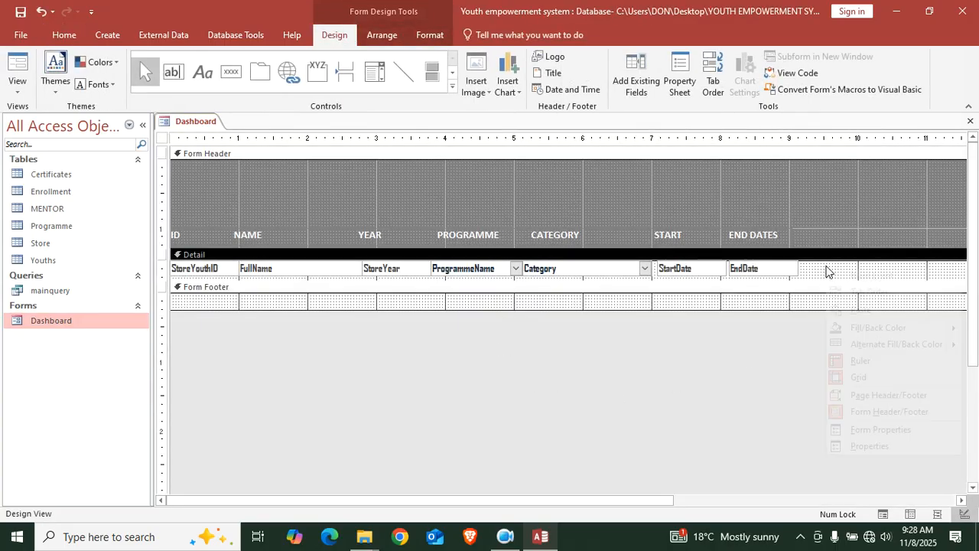
pyautogui.moveTo(859, 336)
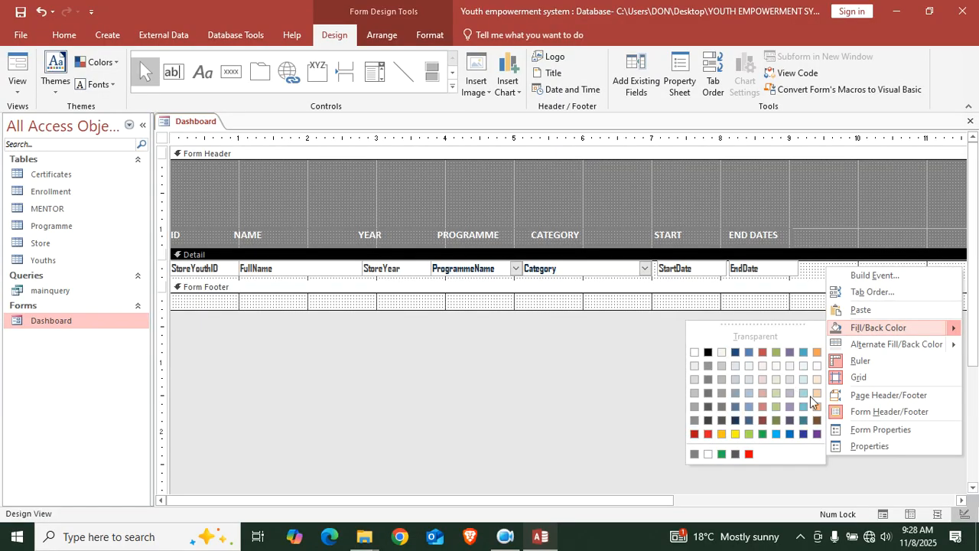
pyautogui.click(817, 394)
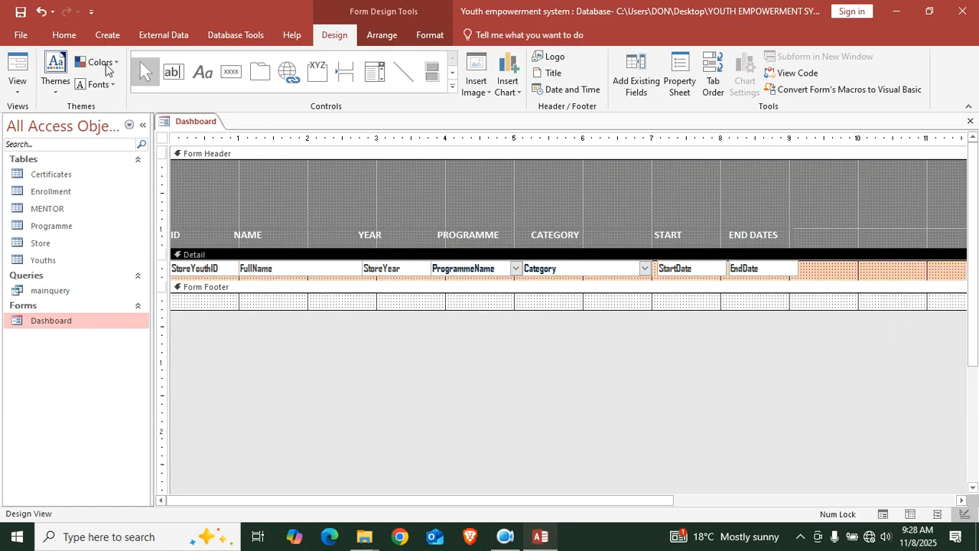
pyautogui.click(9, 64)
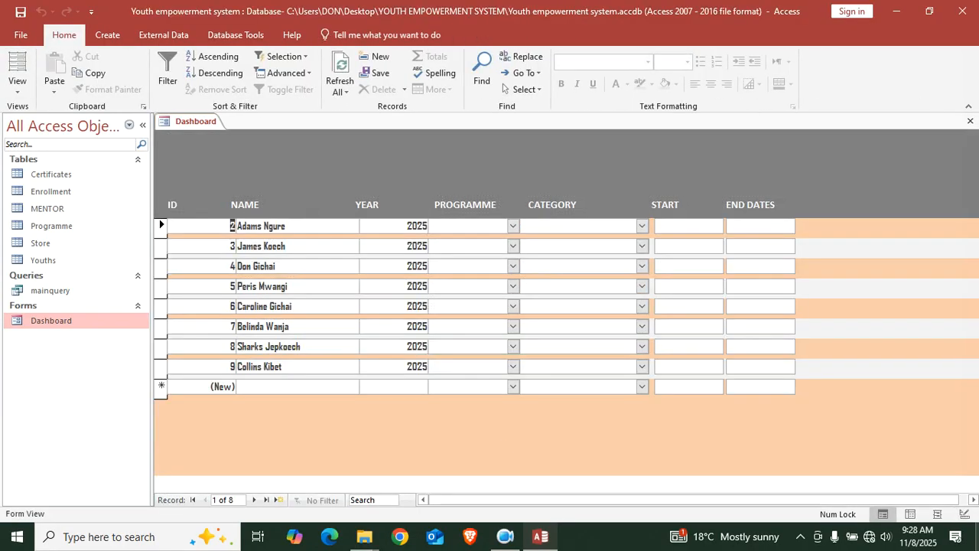
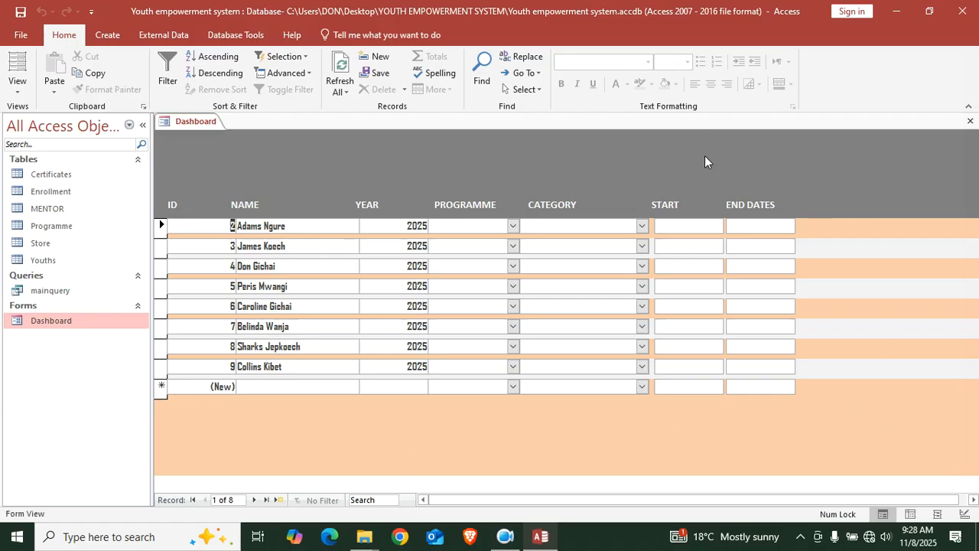
# Look over the mainquery query's data, then close its datasheet
pyautogui.doubleClick(59, 293)
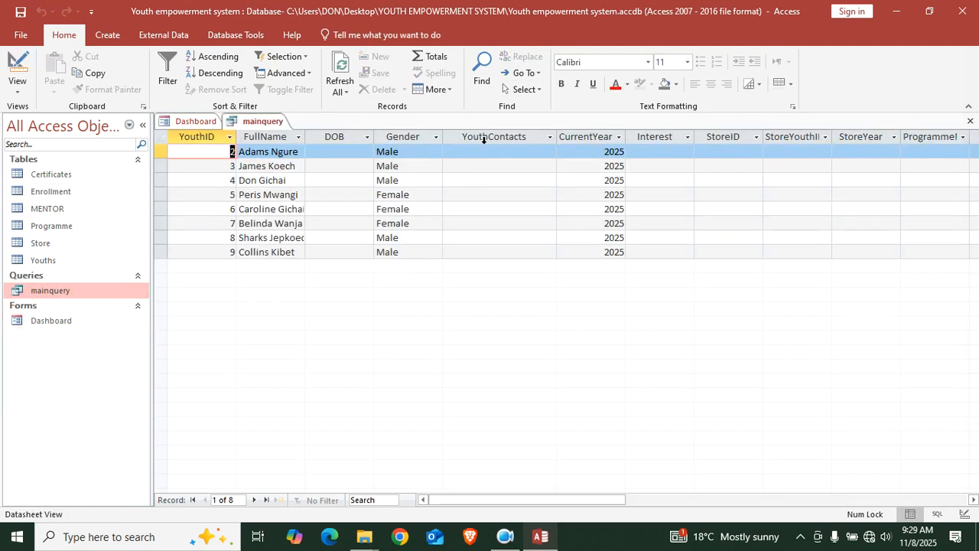
pyautogui.moveTo(485, 501); pyautogui.dragTo(459, 426)
pyautogui.click(970, 121)
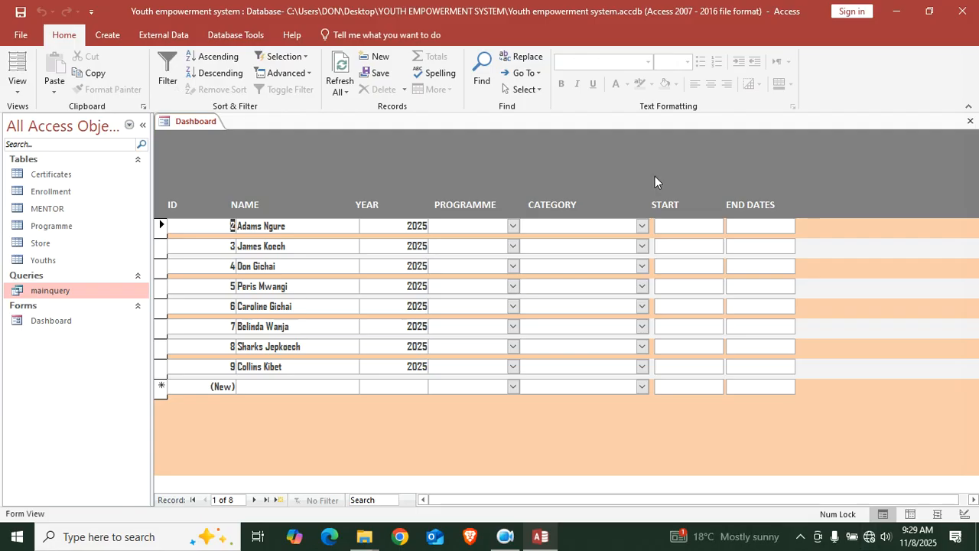
# Put the Dashboard form in Design view and enlarge the form and its Detail section
pyautogui.rightClick(257, 157)
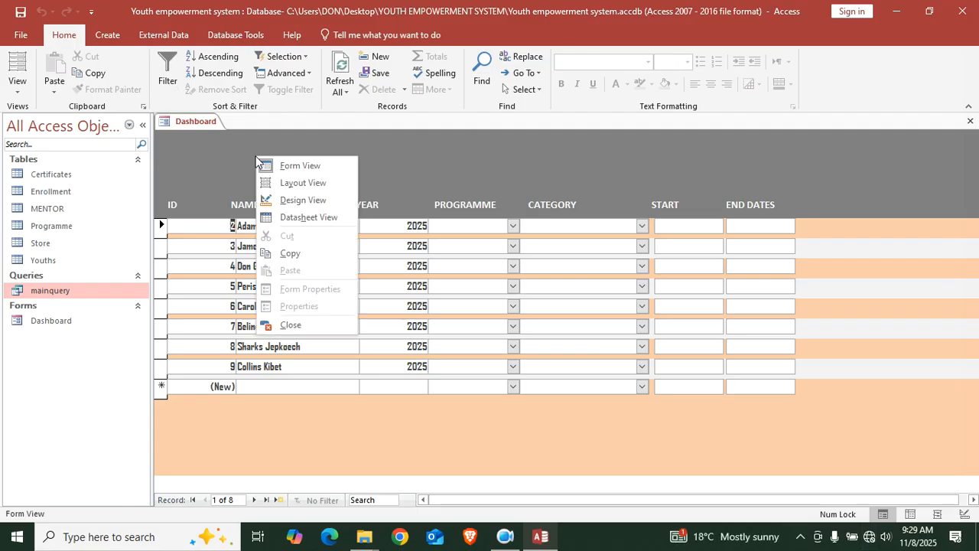
pyautogui.click(336, 201)
pyautogui.moveTo(367, 503); pyautogui.dragTo(783, 503)
pyautogui.moveTo(697, 179); pyautogui.dragTo(976, 186)
pyautogui.moveTo(567, 281); pyautogui.dragTo(571, 430)
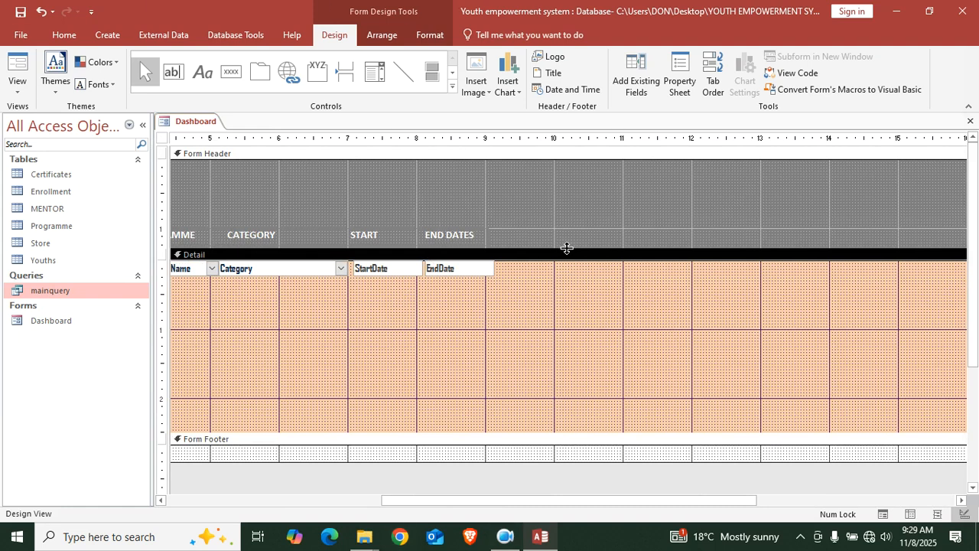
# Draw a toggle button in the Form Header captioned 'ADD MENTORS'
pyautogui.click(434, 72)
pyautogui.moveTo(374, 189)
pyautogui.mouseDown()
pyautogui.moveTo(494, 216)
pyautogui.moveTo(505, 209)
pyautogui.mouseUp()
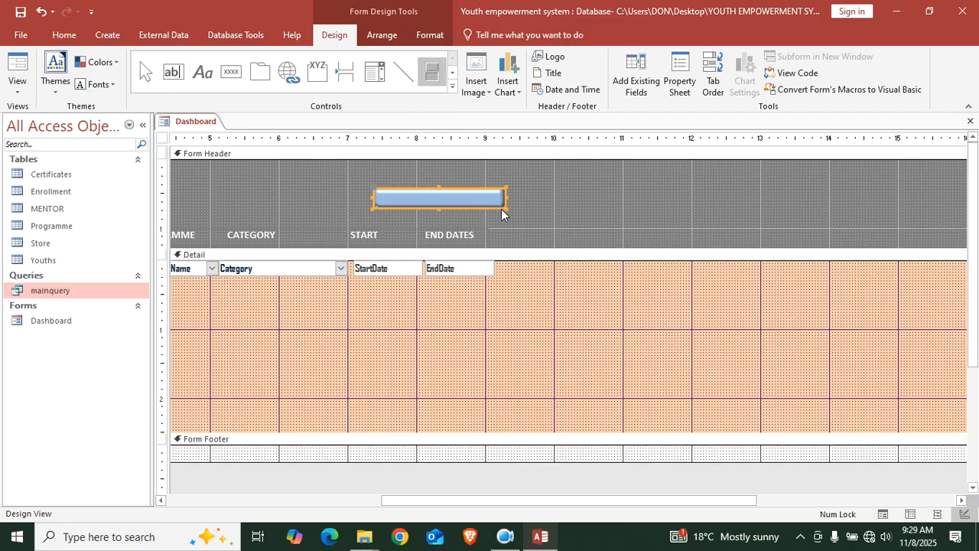
pyautogui.click(437, 197)
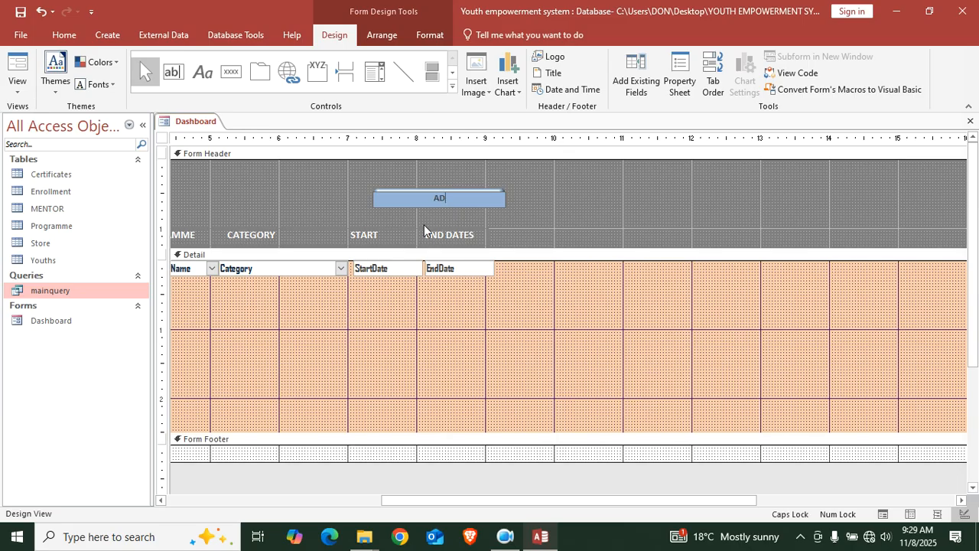
pyautogui.write('ADD MENTORS')
pyautogui.click(551, 183)
# Fill the ADD MENTORS button yellow and darken its caption text
pyautogui.click(463, 201)
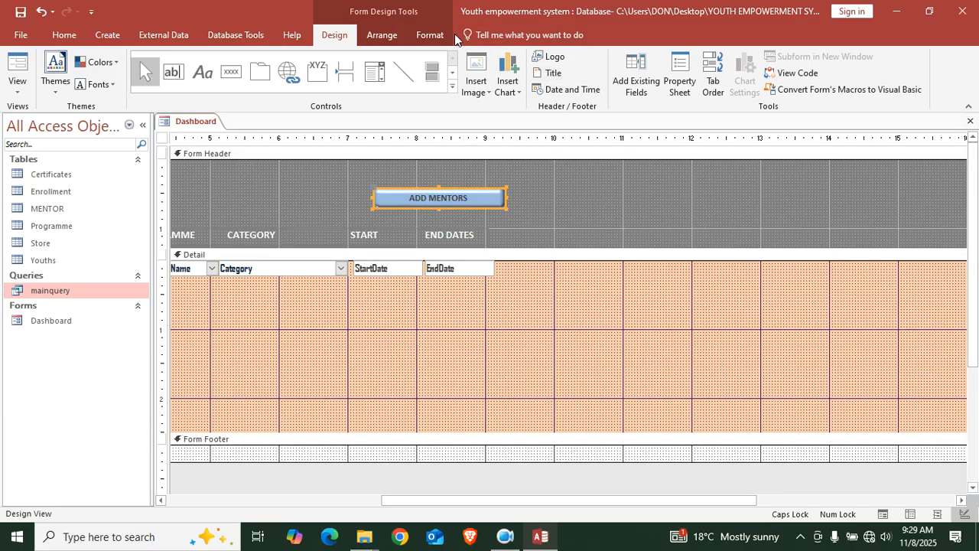
pyautogui.click(430, 35)
pyautogui.click(596, 56)
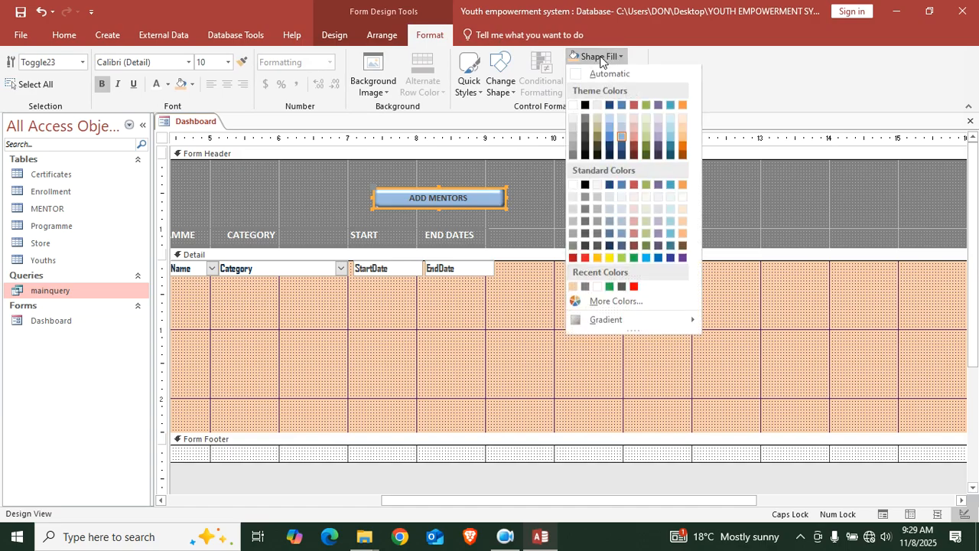
pyautogui.click(597, 259)
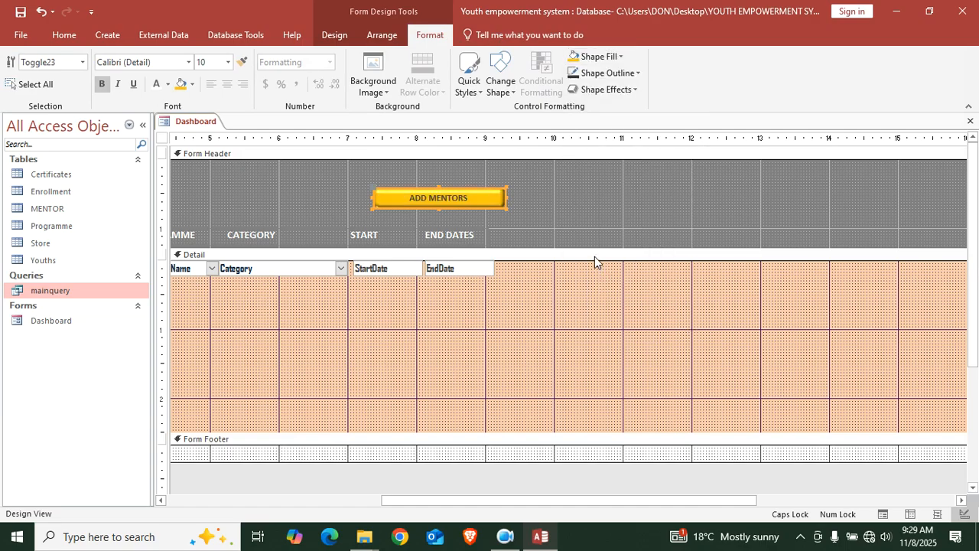
pyautogui.click(167, 84)
pyautogui.click(167, 134)
pyautogui.click(552, 202)
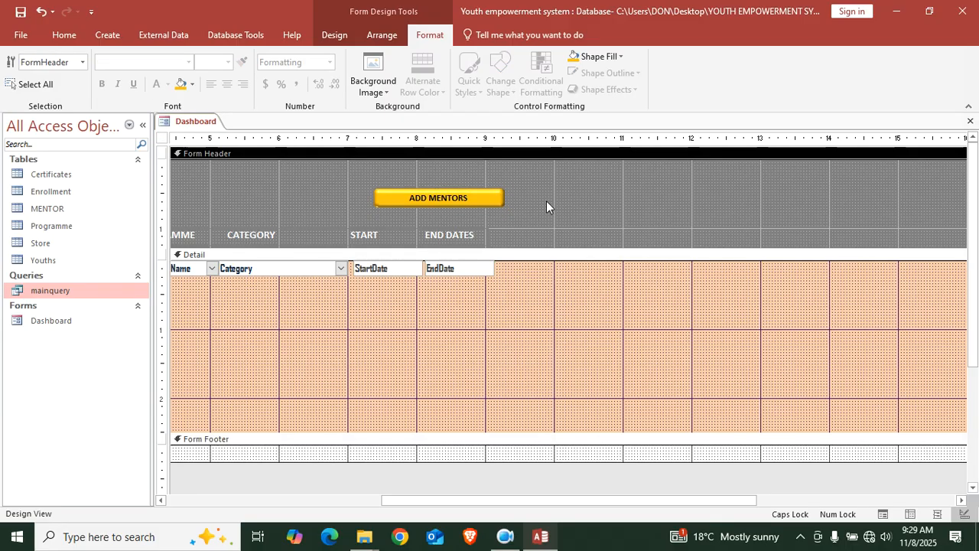
pyautogui.click(471, 204)
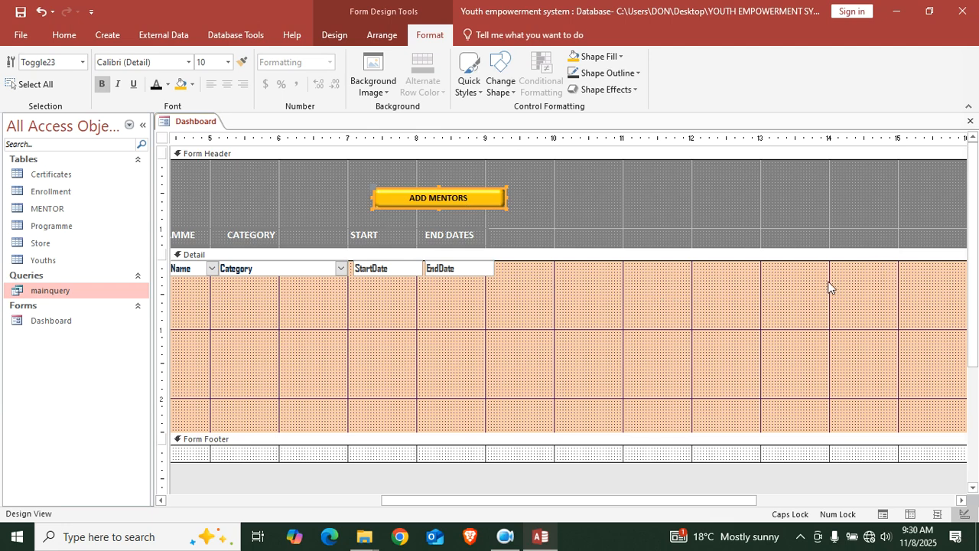
# Draw a second toggle button above ADD MENTORS captioned 'CERTIFICATE STATUS'
pyautogui.click(335, 36)
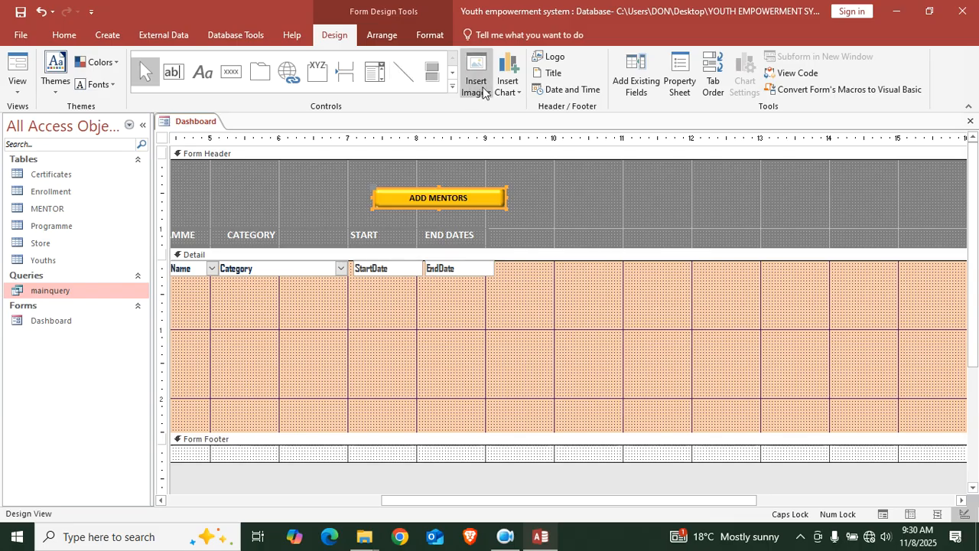
pyautogui.click(432, 72)
pyautogui.moveTo(378, 165); pyautogui.dragTo(494, 183)
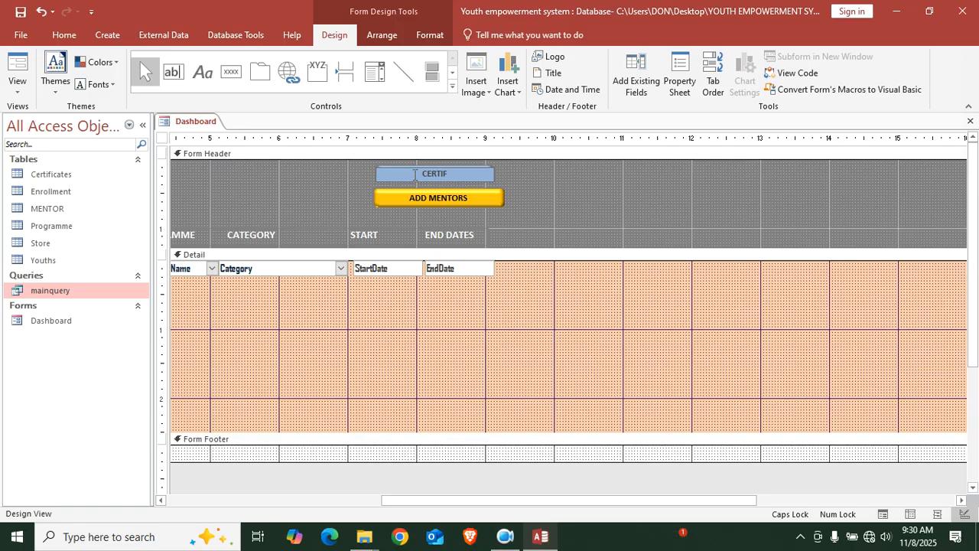
pyautogui.write('AC')
pyautogui.write('A')
pyautogui.press('BackSpace')
pyautogui.press('BackSpace')
pyautogui.press('BackSpace')
pyautogui.write('IC')
pyautogui.press('BackSpace')
pyautogui.press('BackSpace')
pyautogui.write('IC')
pyautogui.press('BackSpace')
pyautogui.press('BackSpace')
pyautogui.press('BackSpace')
pyautogui.write('FICATE STATUS')
pyautogui.click(570, 182)
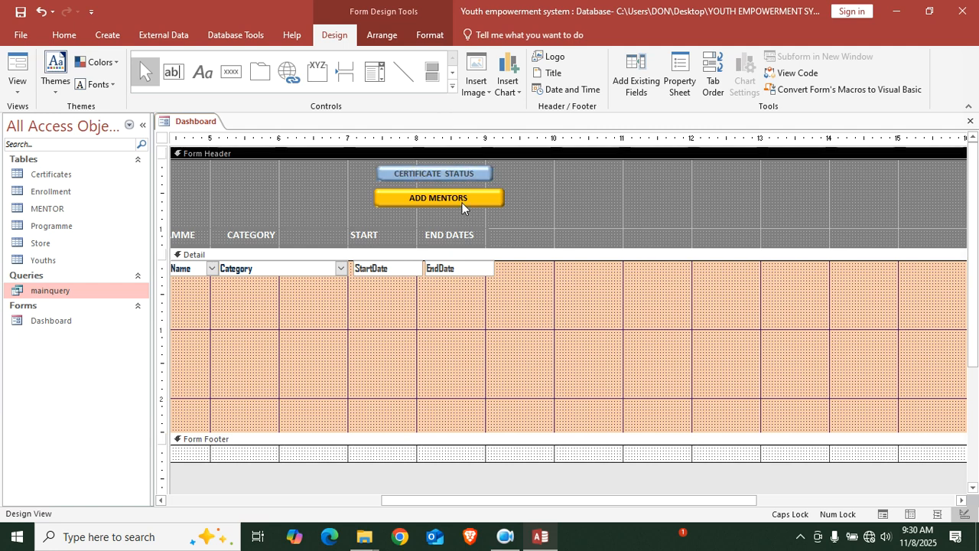
# Give the CERTIFICATE STATUS button a red fill and white caption text
pyautogui.click(466, 175)
pyautogui.click(431, 34)
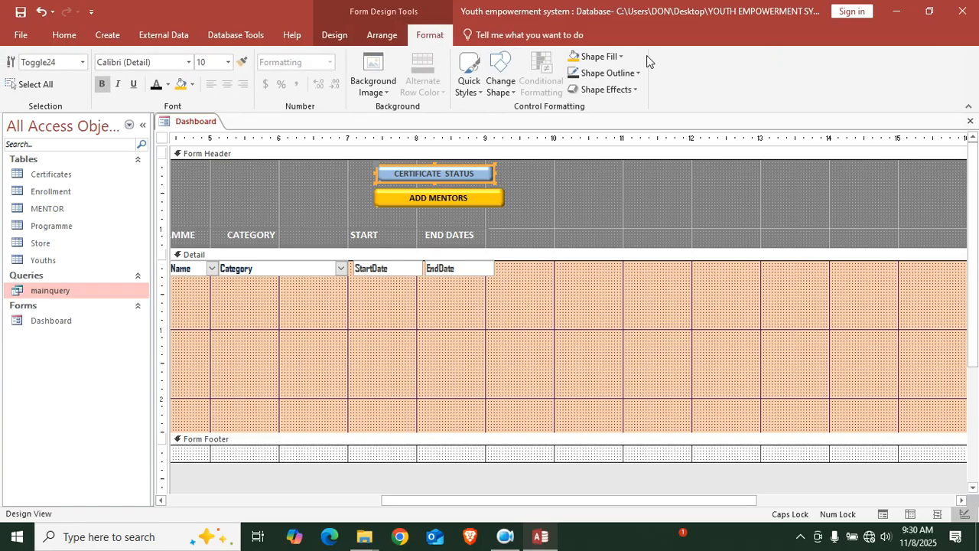
pyautogui.click(601, 56)
pyautogui.click(657, 297)
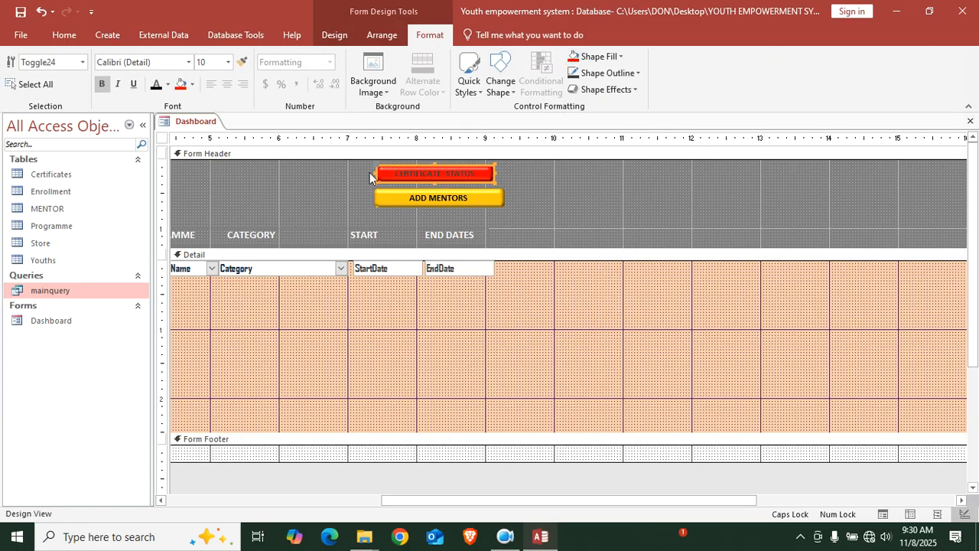
pyautogui.click(167, 84)
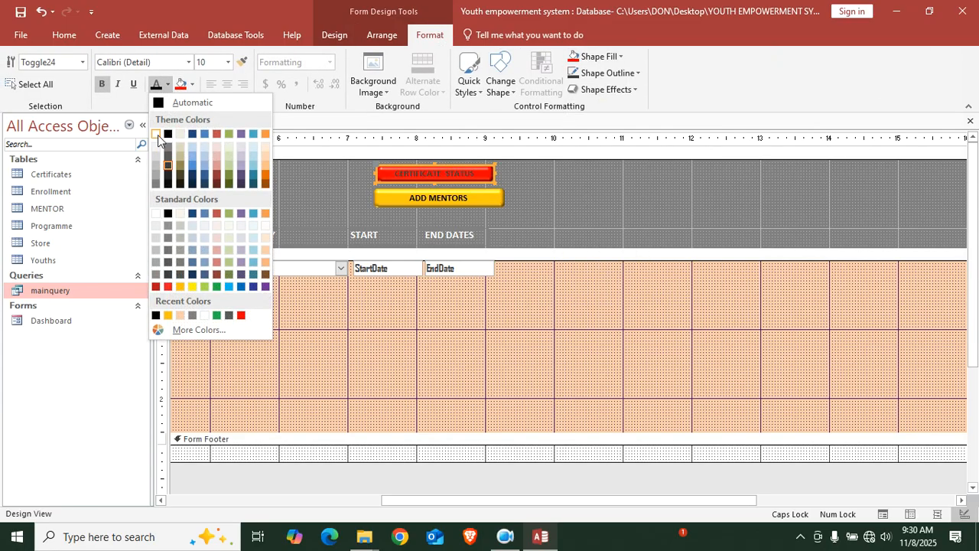
pyautogui.click(156, 135)
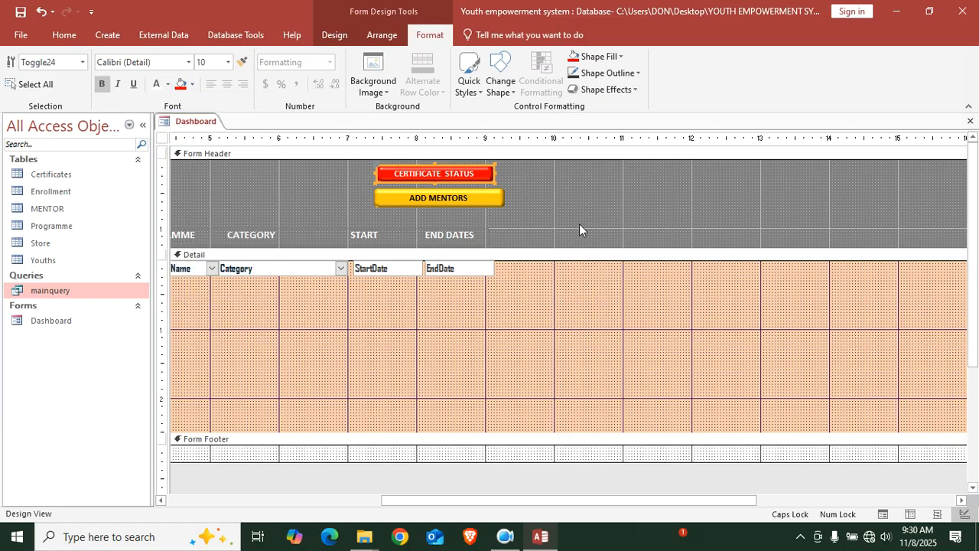
# Compare the CERTIFICATE STATUS and ADD MENTORS buttons selected and unselected
pyautogui.click(604, 198)
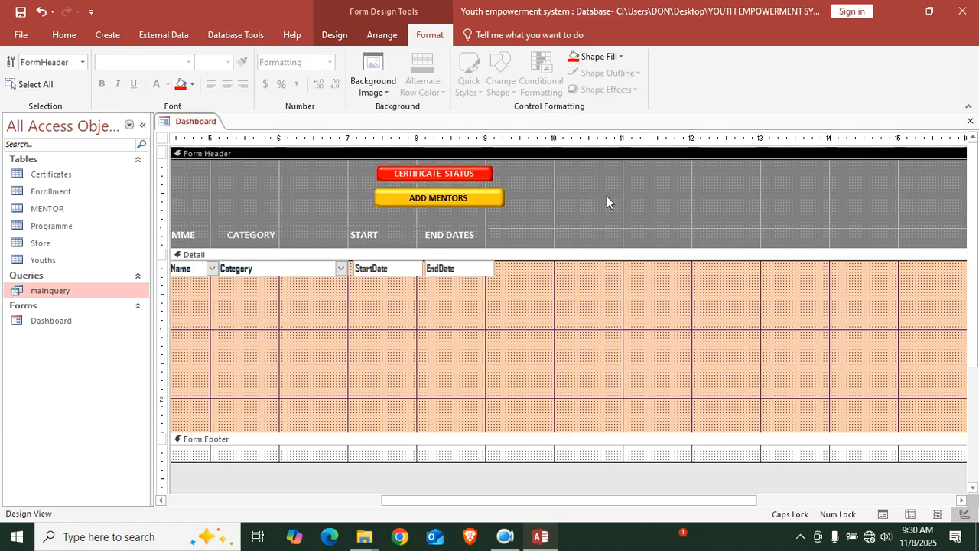
pyautogui.click(453, 178)
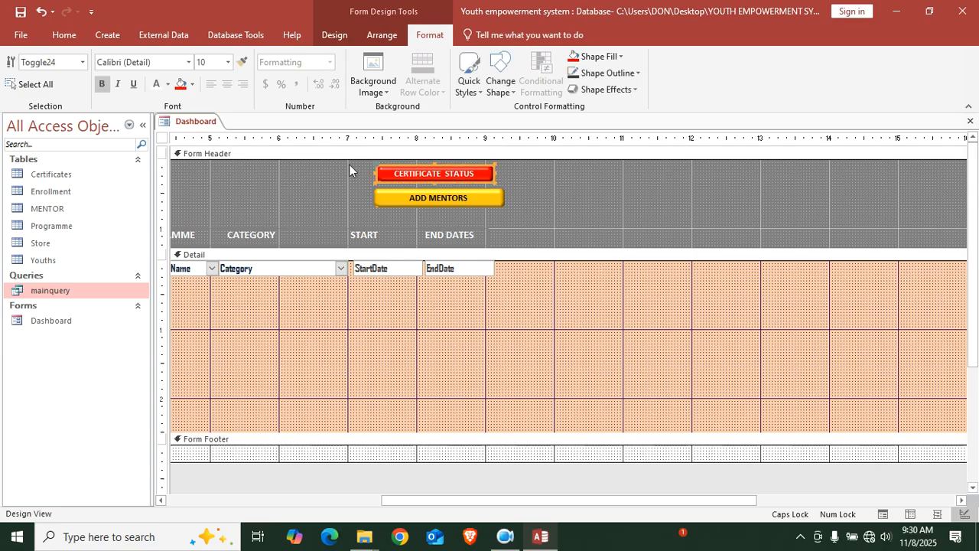
pyautogui.click(557, 187)
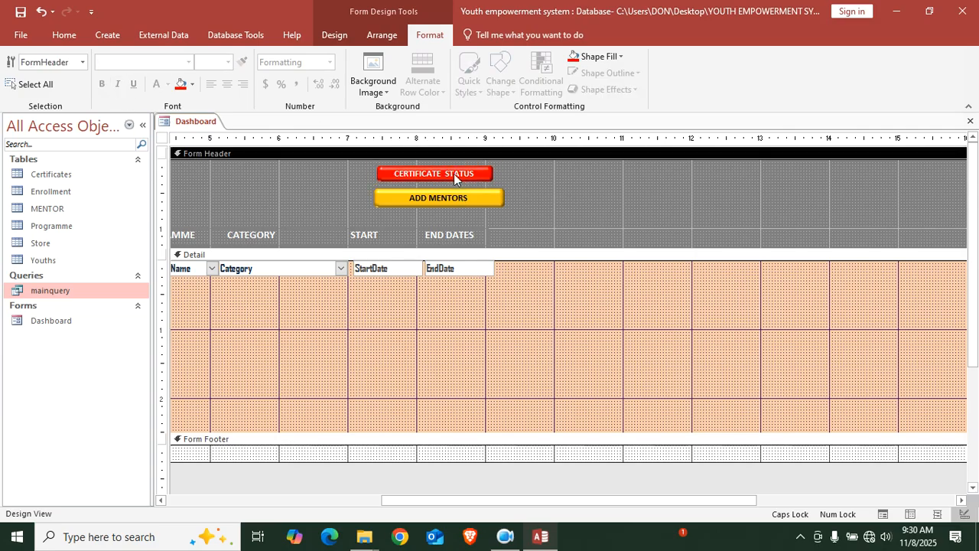
pyautogui.click(455, 174)
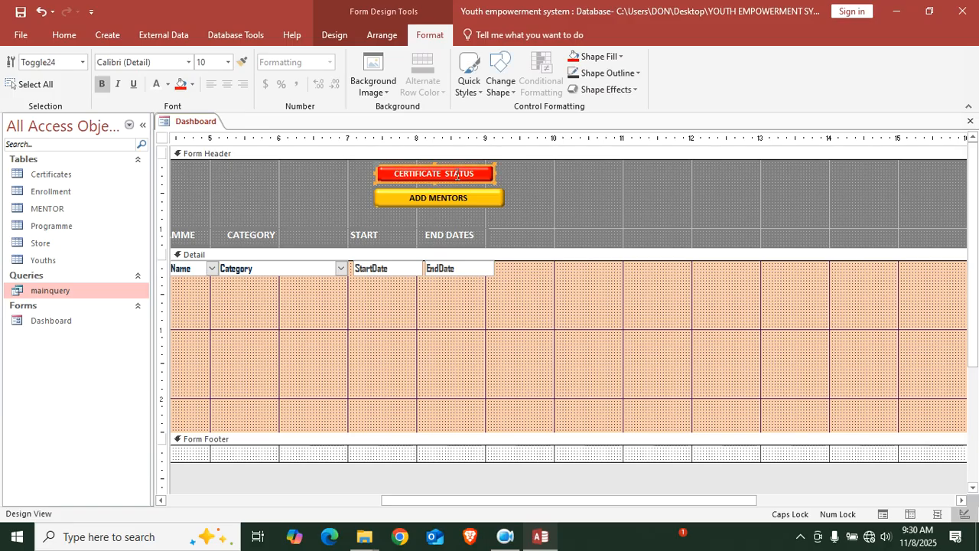
pyautogui.click(467, 195)
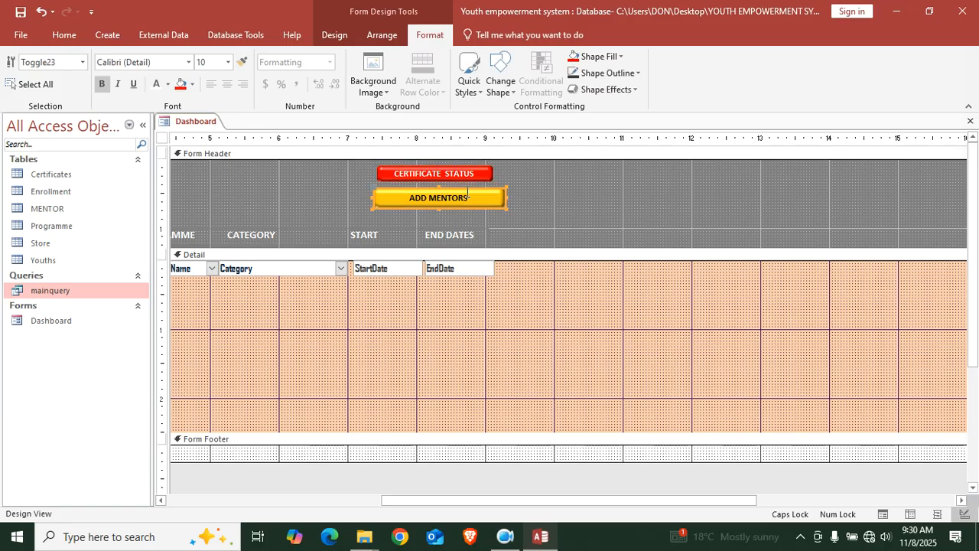
pyautogui.click(503, 533)
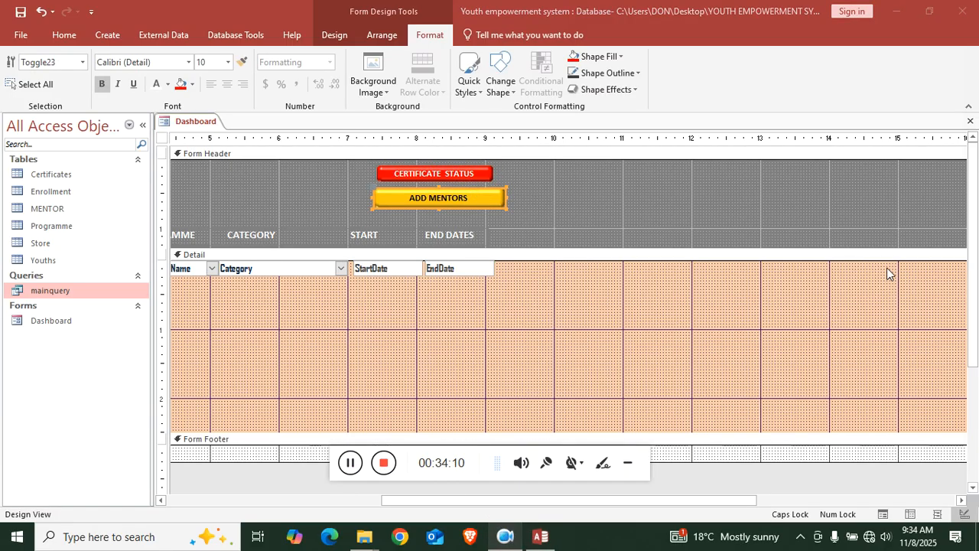
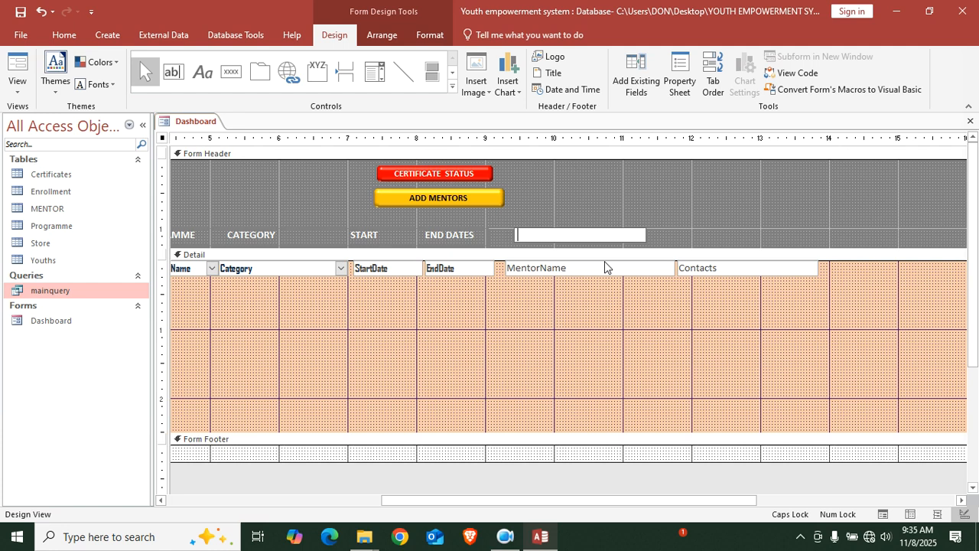
# Type MENTOR NAME into the new header label
pyautogui.write('M')
pyautogui.press('capslock')
pyautogui.write('etor')
pyautogui.press('BackSpace')
pyautogui.press('BackSpace')
pyautogui.press('BackSpace')
pyautogui.press('BackSpace')
pyautogui.press('capslock')
pyautogui.write('ENTOR NAME')
pyautogui.click(572, 260)
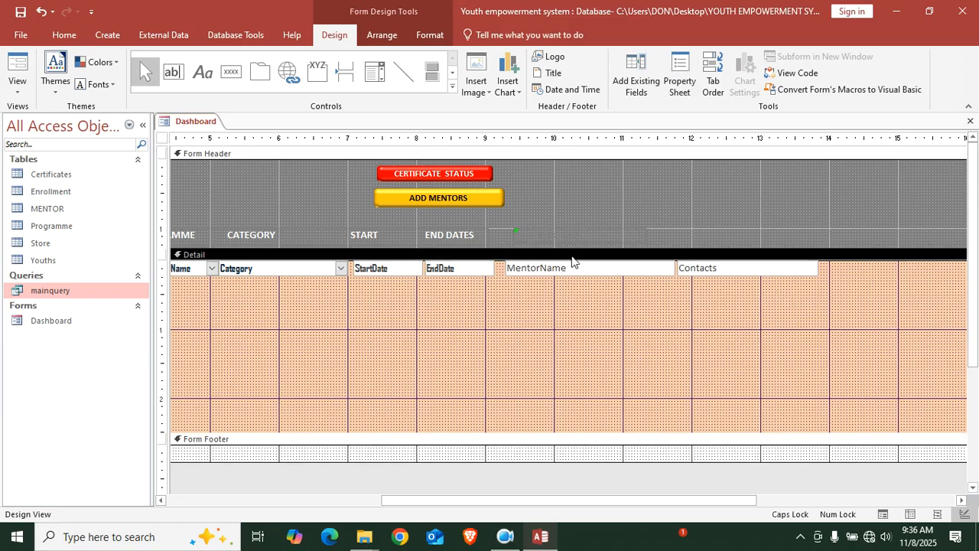
# Move MENTOR NAME beside END DATES and make it bold in a light font colour
pyautogui.click(555, 230)
pyautogui.moveTo(534, 241); pyautogui.dragTo(529, 243)
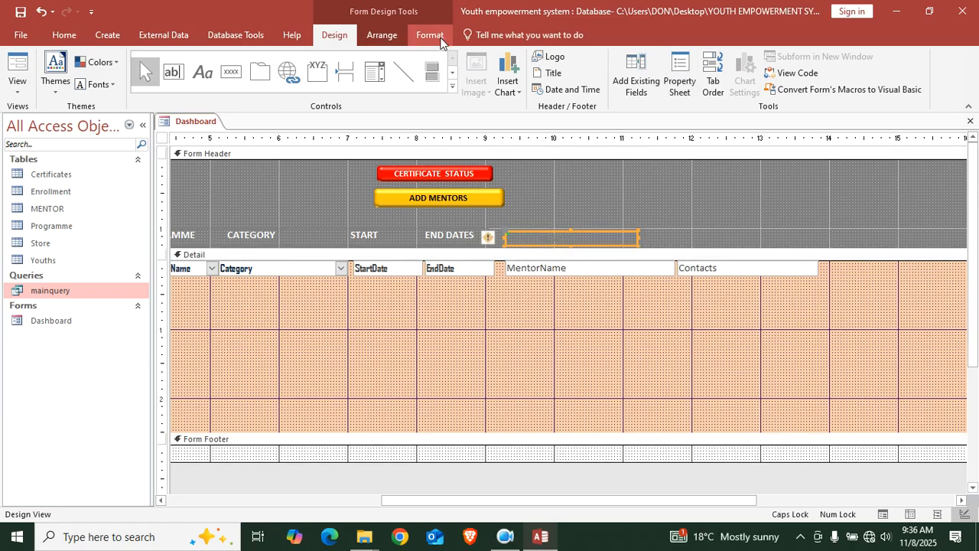
pyautogui.click(430, 34)
pyautogui.click(156, 84)
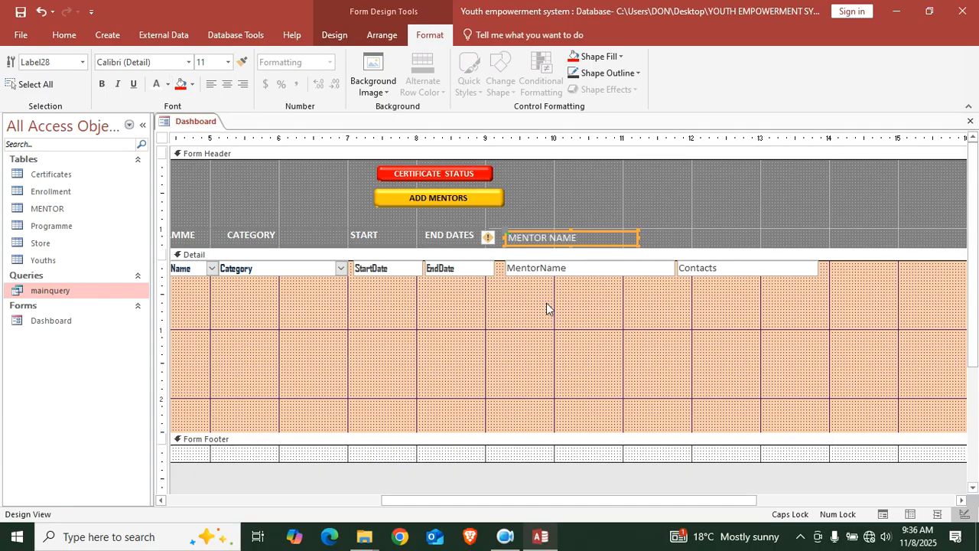
pyautogui.click(101, 84)
pyautogui.click(653, 357)
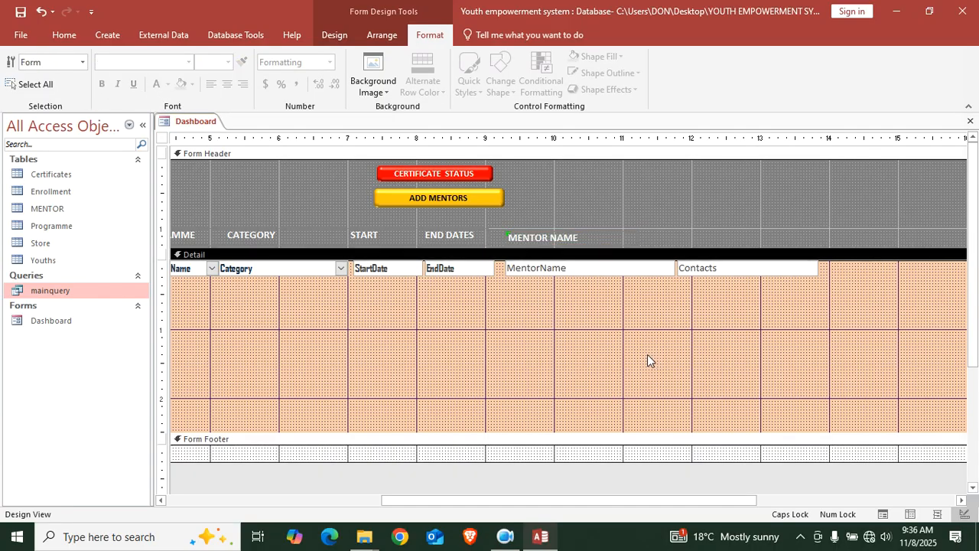
pyautogui.click(334, 35)
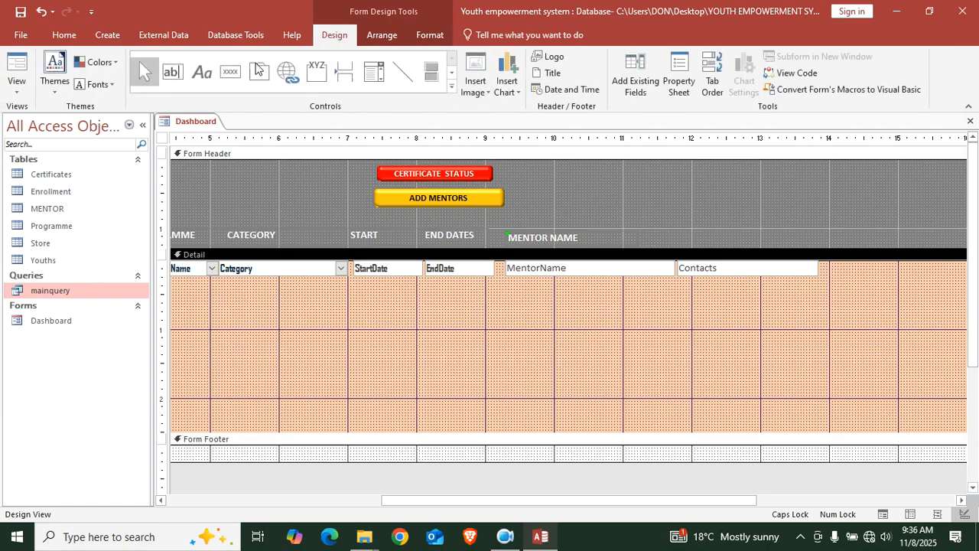
# Draw a MENTOR CONTACTS label right of MENTOR NAME, then open the form's properties
pyautogui.click(200, 73)
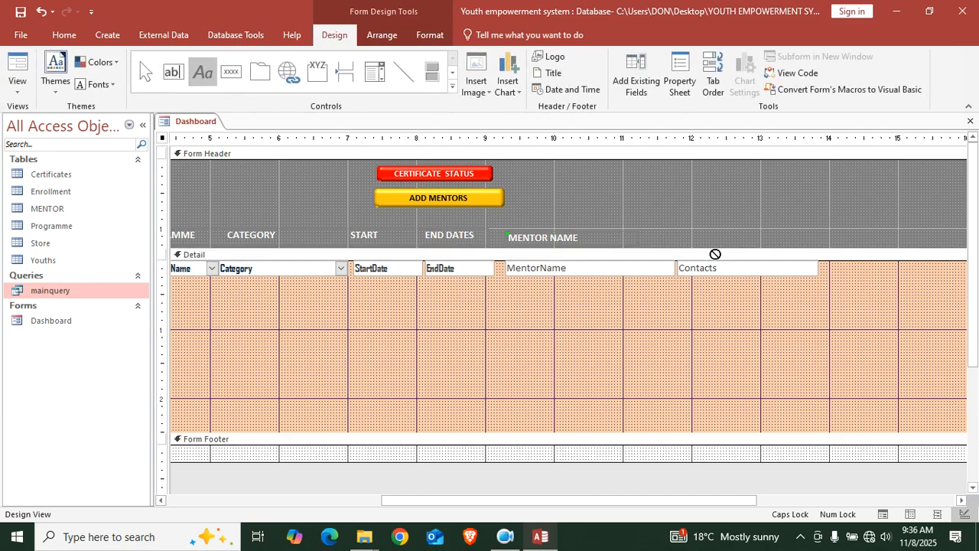
pyautogui.moveTo(675, 231); pyautogui.dragTo(787, 248)
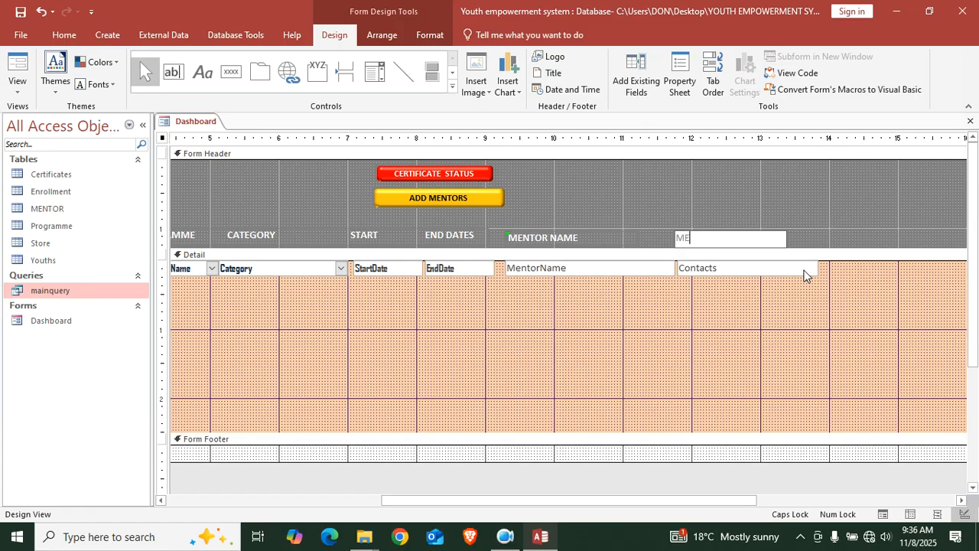
pyautogui.write('MENTOR CON')
pyautogui.click(622, 322)
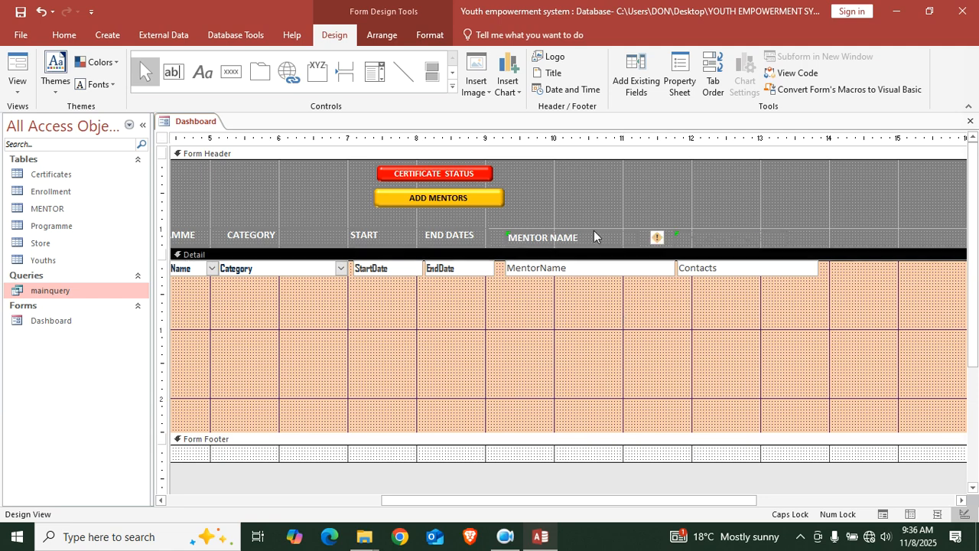
pyautogui.doubleClick(161, 138)
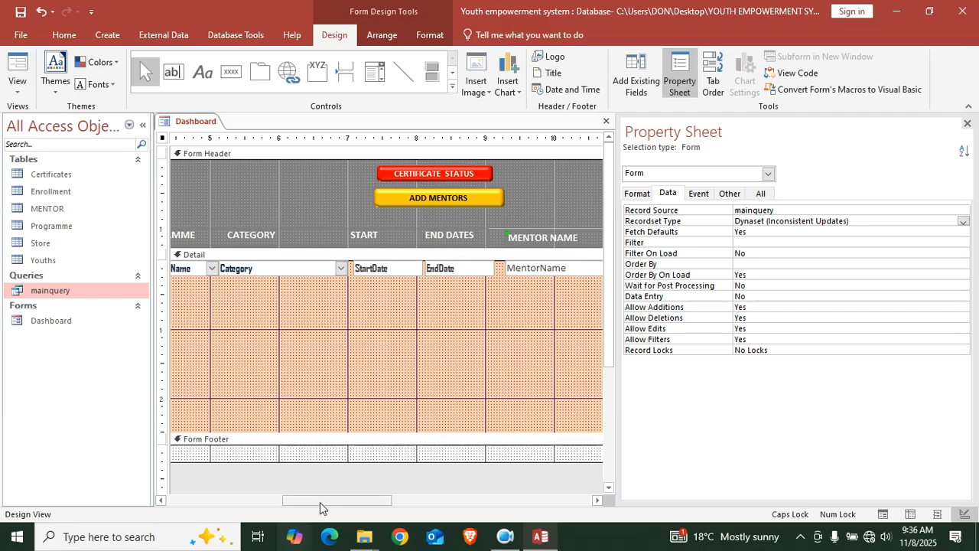
# Inspect the MENTOR NAME heading and the empty label beside it
pyautogui.moveTo(323, 498); pyautogui.dragTo(501, 499)
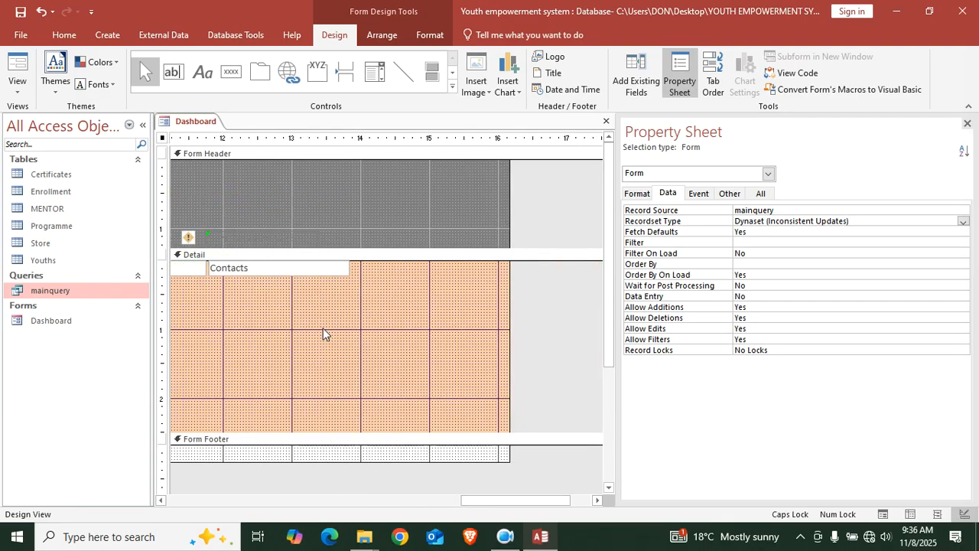
pyautogui.moveTo(489, 501); pyautogui.dragTo(426, 500)
pyautogui.click(263, 238)
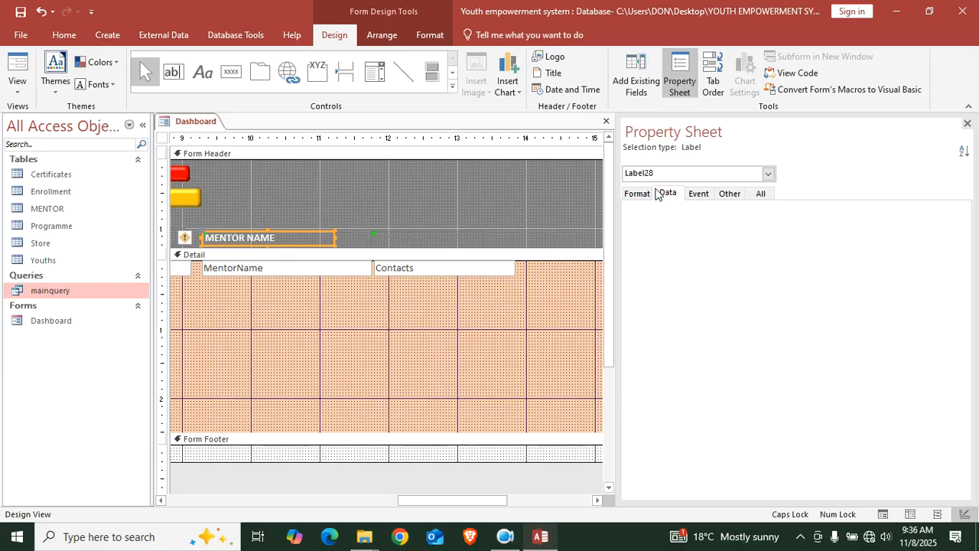
pyautogui.click(406, 242)
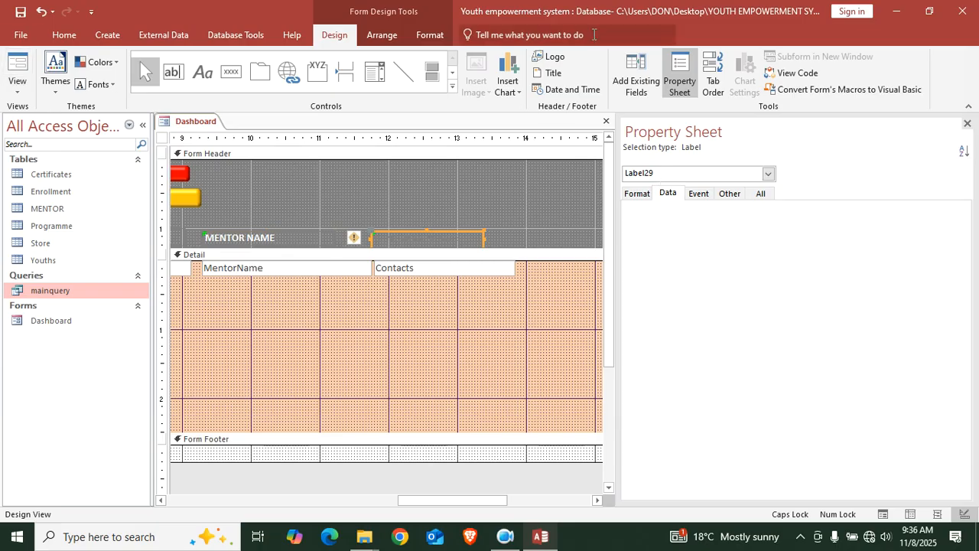
pyautogui.click(406, 286)
# Give the MentorName and Contacts fields a red background and bold text
pyautogui.moveTo(531, 273); pyautogui.dragTo(306, 275)
pyautogui.click(429, 38)
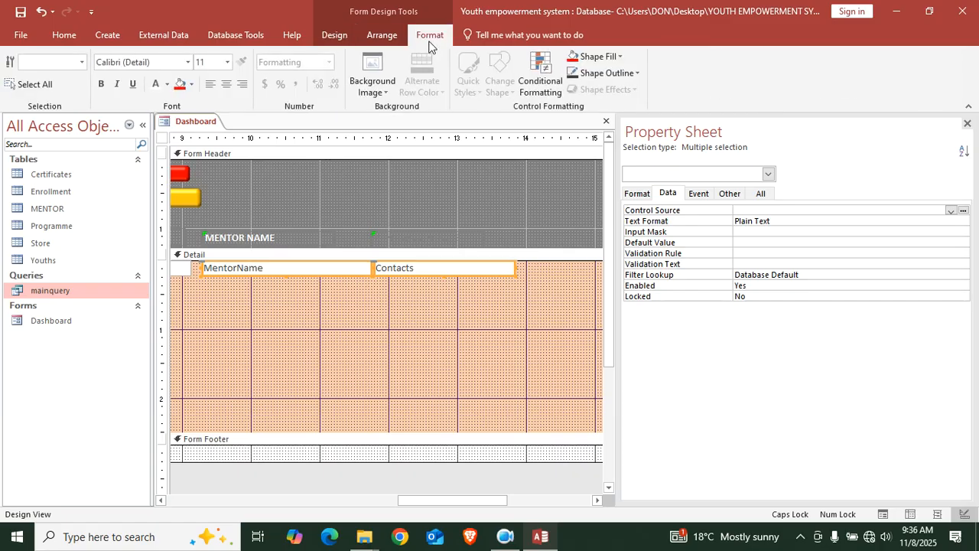
pyautogui.click(182, 84)
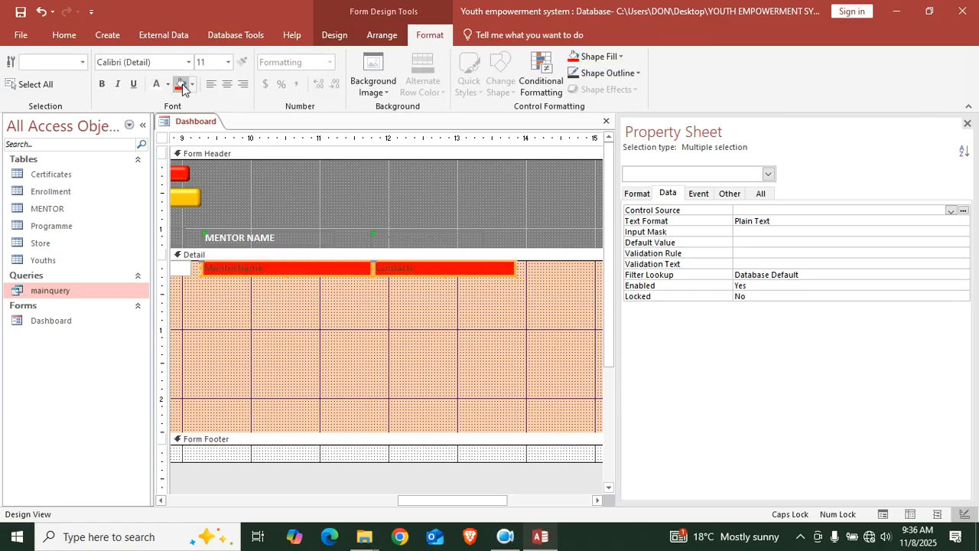
pyautogui.click(102, 85)
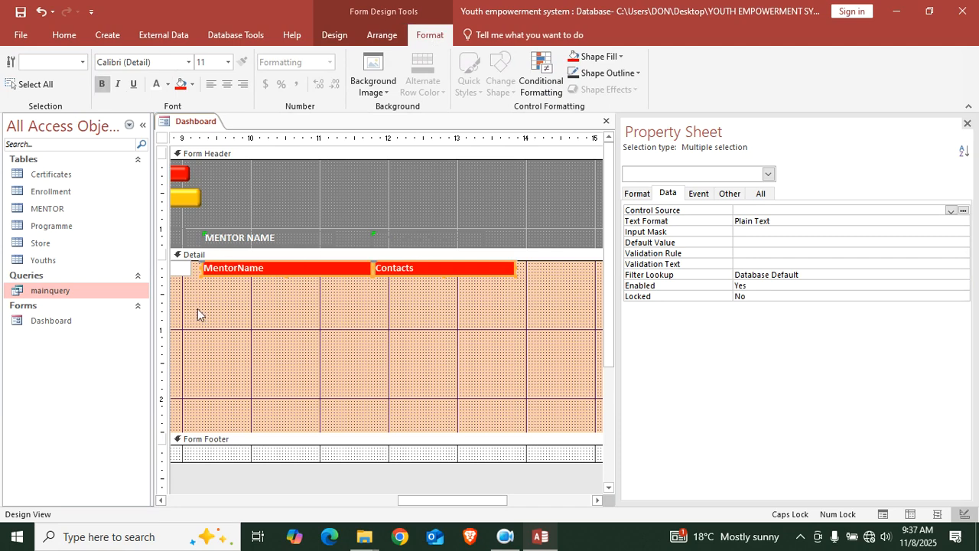
pyautogui.moveTo(440, 497); pyautogui.dragTo(298, 470)
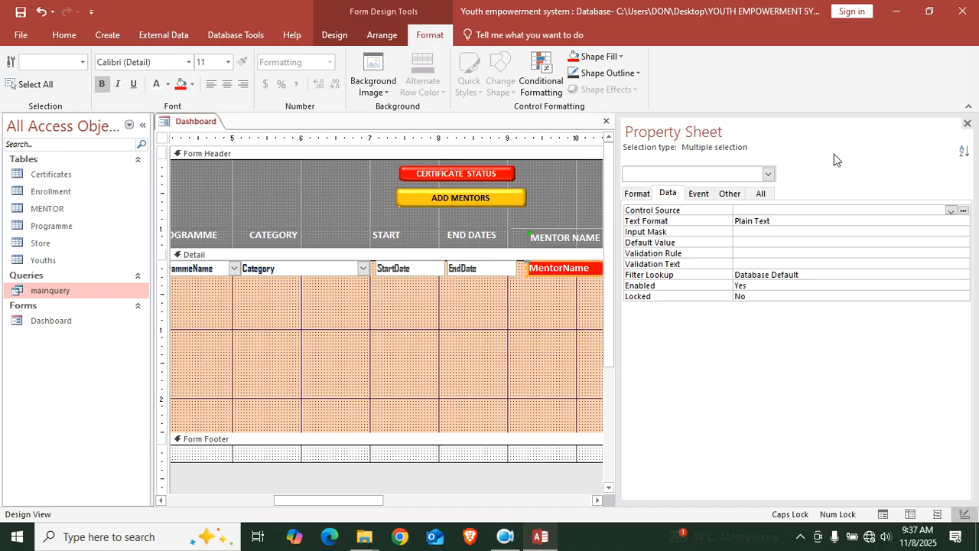
# Close the Property Sheet and open the Field List of available fields
pyautogui.click(967, 123)
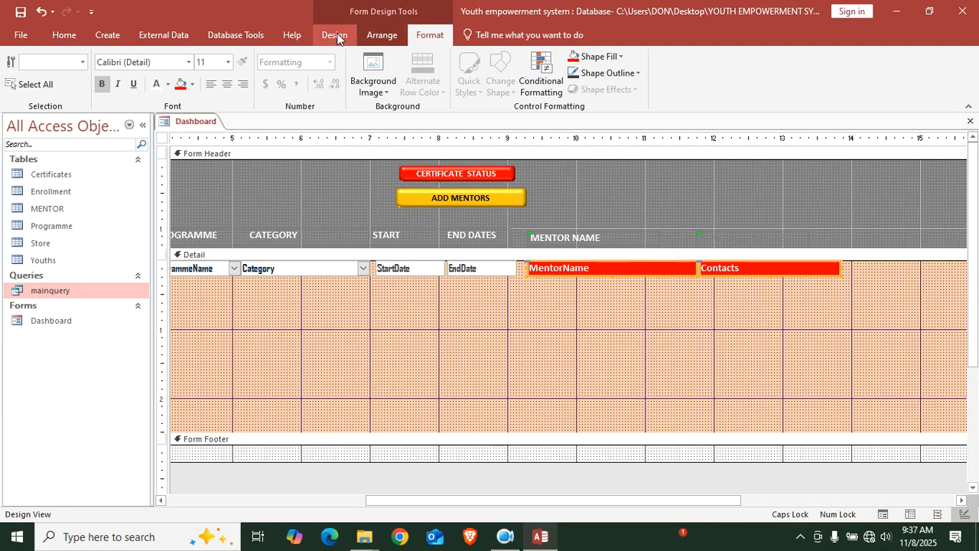
pyautogui.click(454, 176)
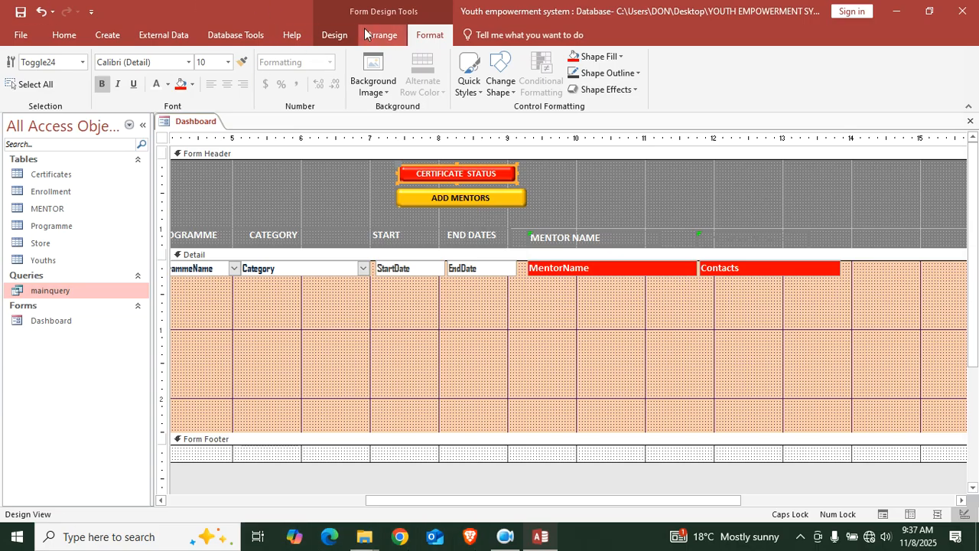
pyautogui.click(336, 36)
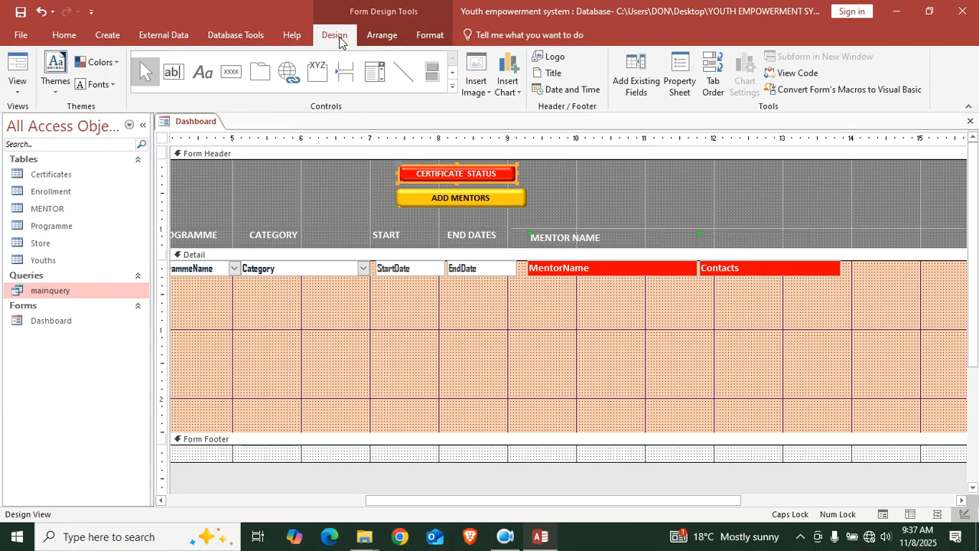
pyautogui.click(644, 79)
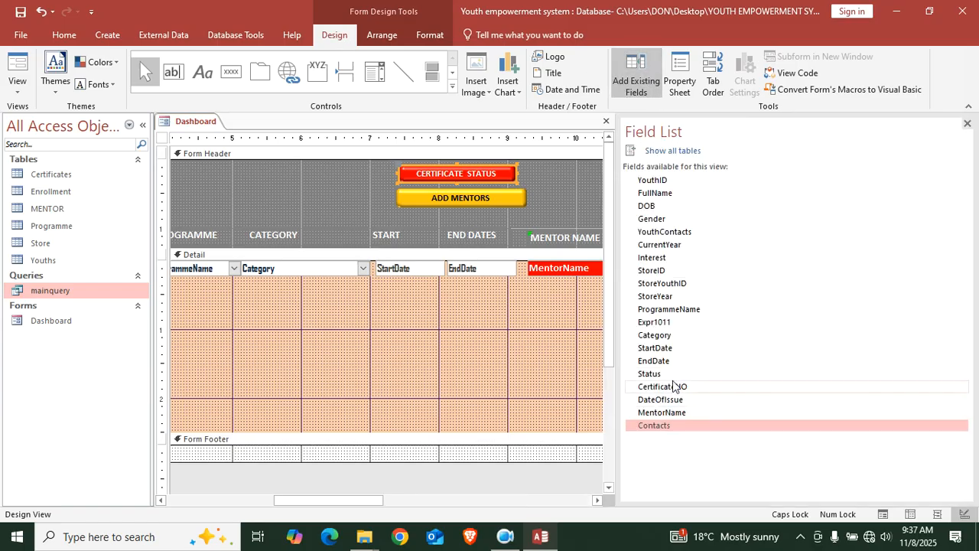
# Add Status, CertificateNO and DateOfIssue fields to the Detail section, deleting their labels
pyautogui.moveTo(675, 385); pyautogui.dragTo(446, 332)
pyautogui.moveTo(670, 401); pyautogui.dragTo(447, 349)
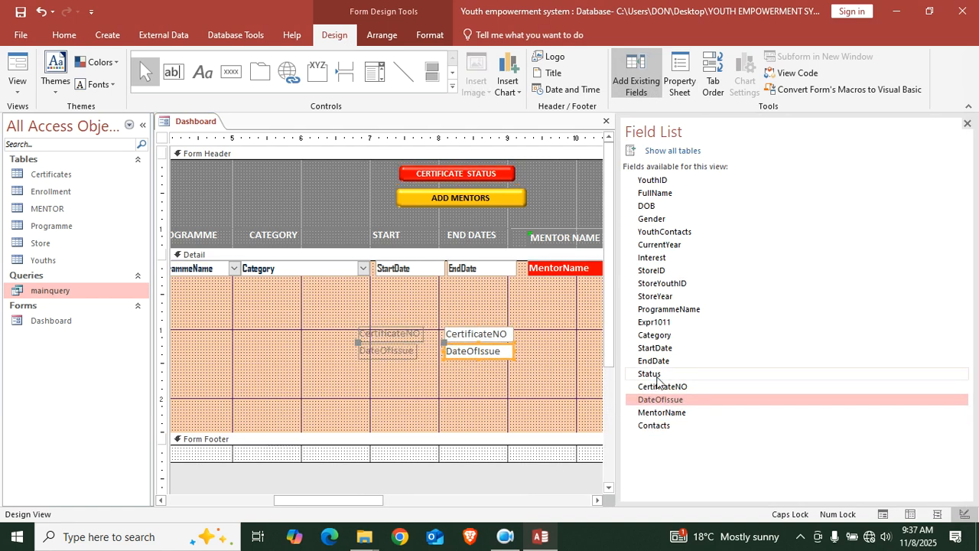
pyautogui.moveTo(652, 373); pyautogui.dragTo(457, 314)
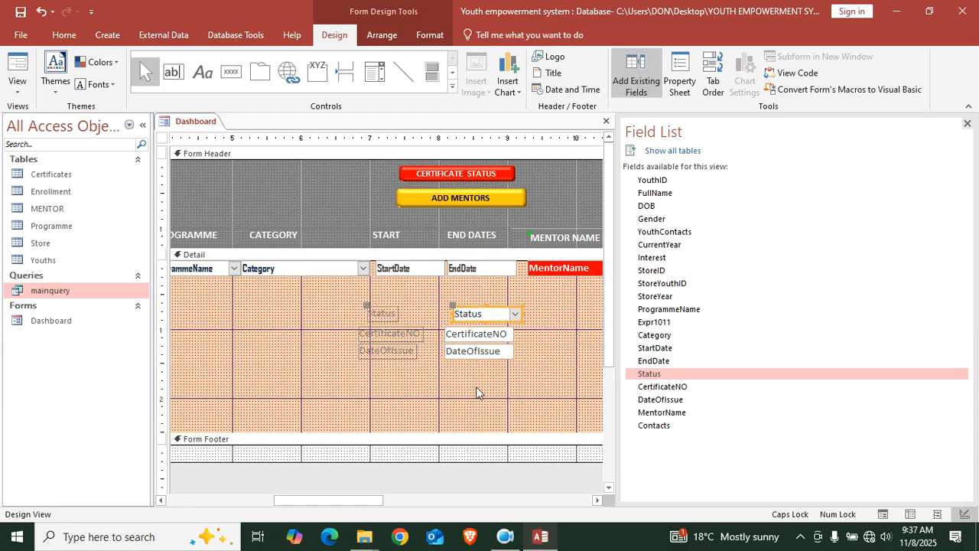
pyautogui.moveTo(398, 365); pyautogui.dragTo(375, 306)
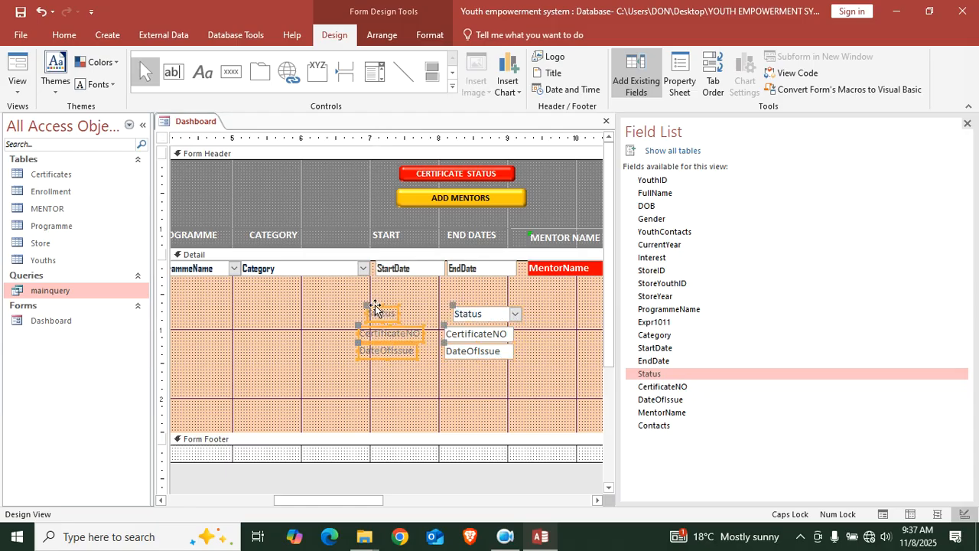
pyautogui.press('Delete')
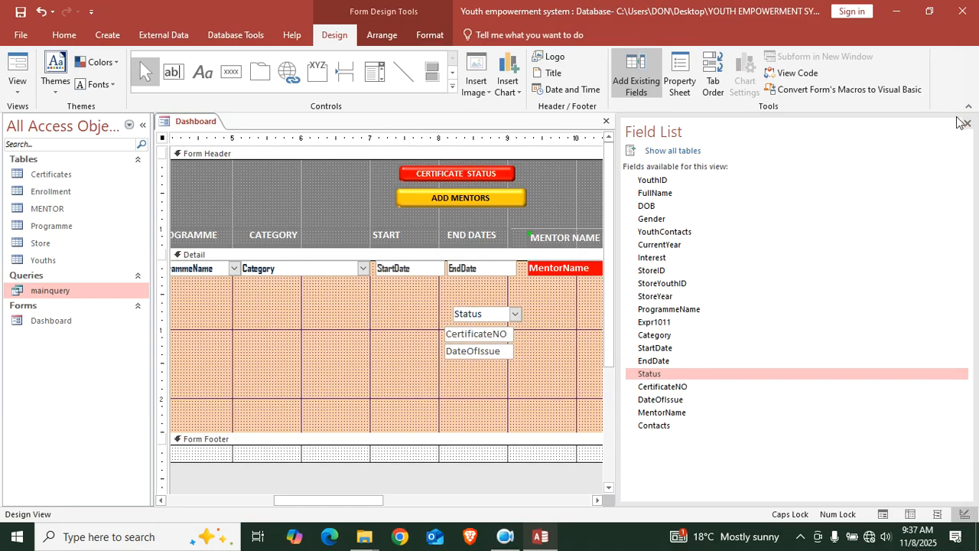
pyautogui.click(967, 123)
# Widen Status and line the three fields up under MentorName and Contacts
pyautogui.click(471, 315)
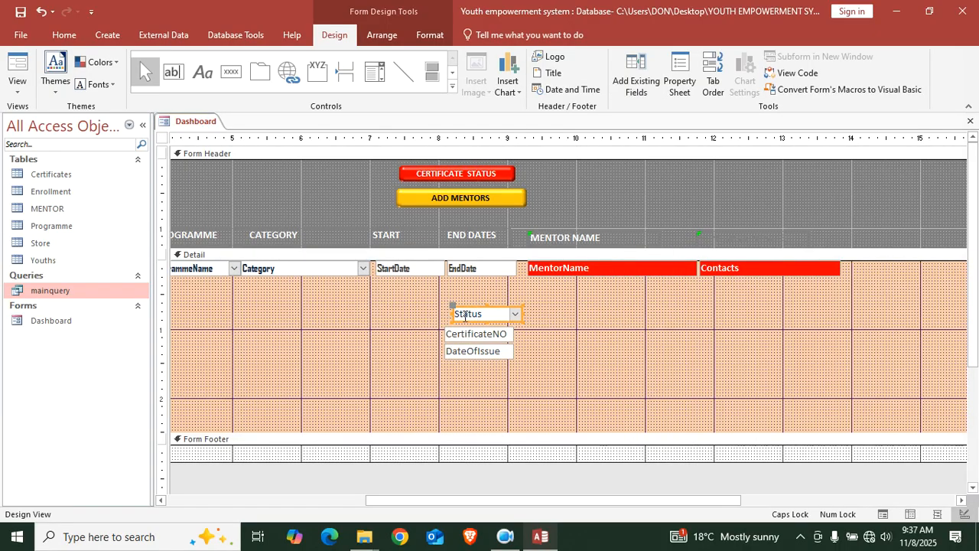
pyautogui.moveTo(451, 311); pyautogui.dragTo(413, 311)
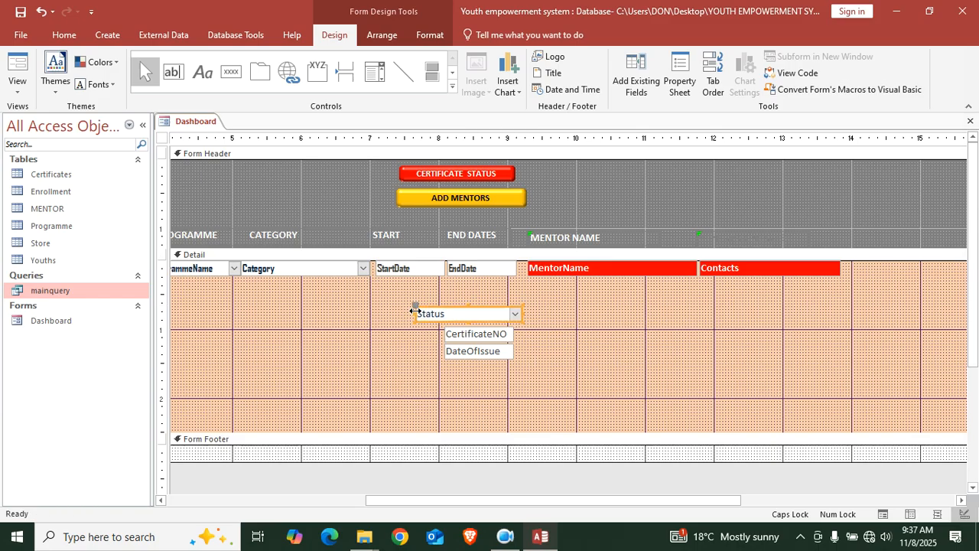
pyautogui.moveTo(507, 321); pyautogui.dragTo(618, 301)
pyautogui.moveTo(477, 339); pyautogui.dragTo(764, 293)
pyautogui.moveTo(463, 357); pyautogui.dragTo(851, 298)
pyautogui.click(852, 308)
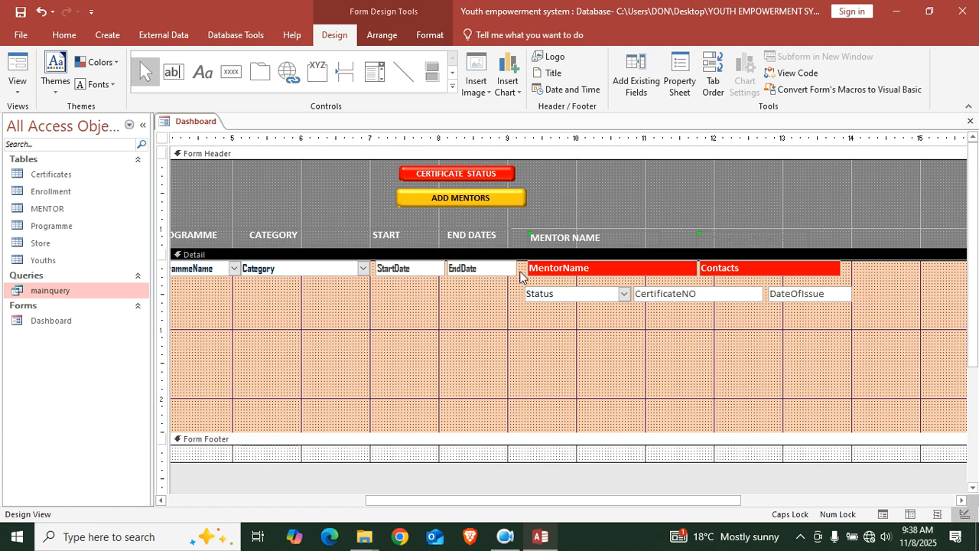
# Fill Status, CertificateNO and DateOfIssue green with dark bold text
pyautogui.click(851, 295)
pyautogui.moveTo(851, 295); pyautogui.dragTo(554, 314)
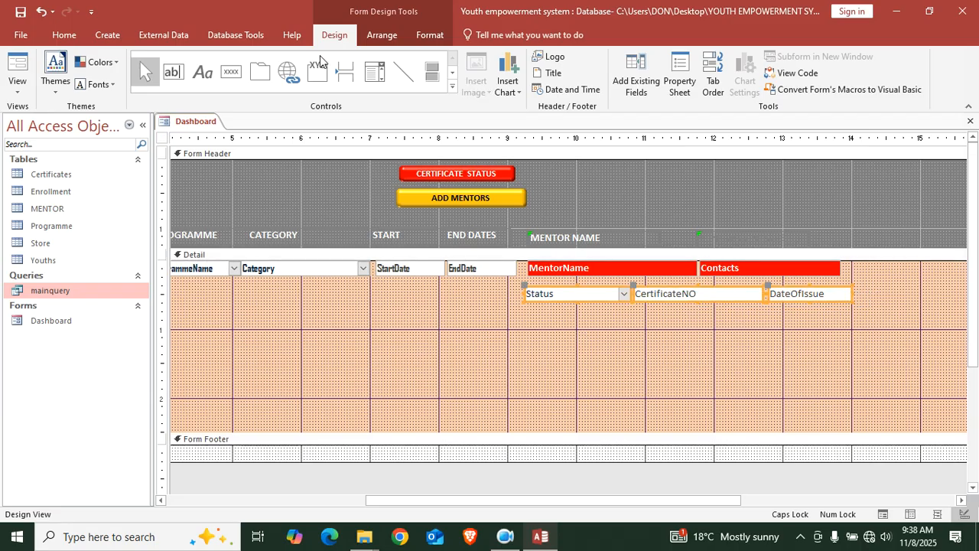
pyautogui.click(428, 35)
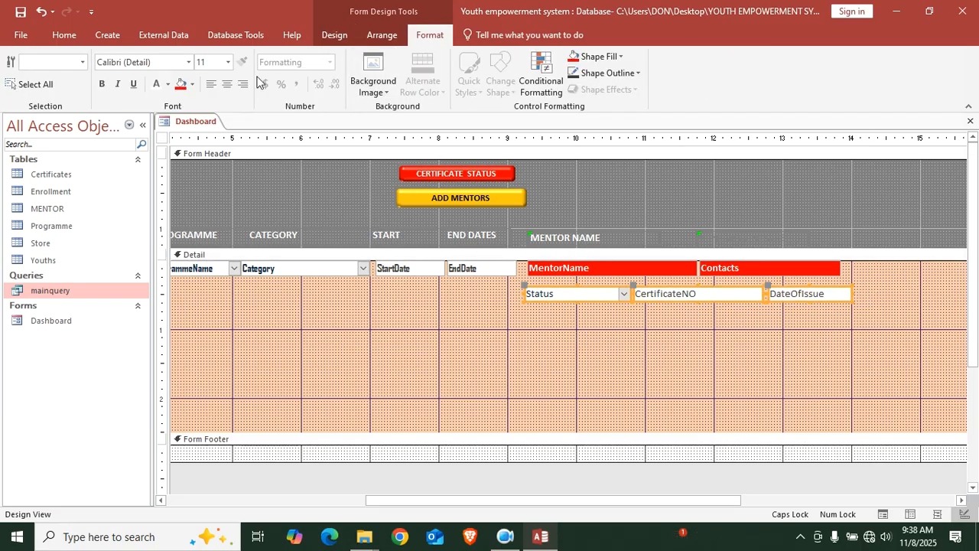
pyautogui.click(192, 85)
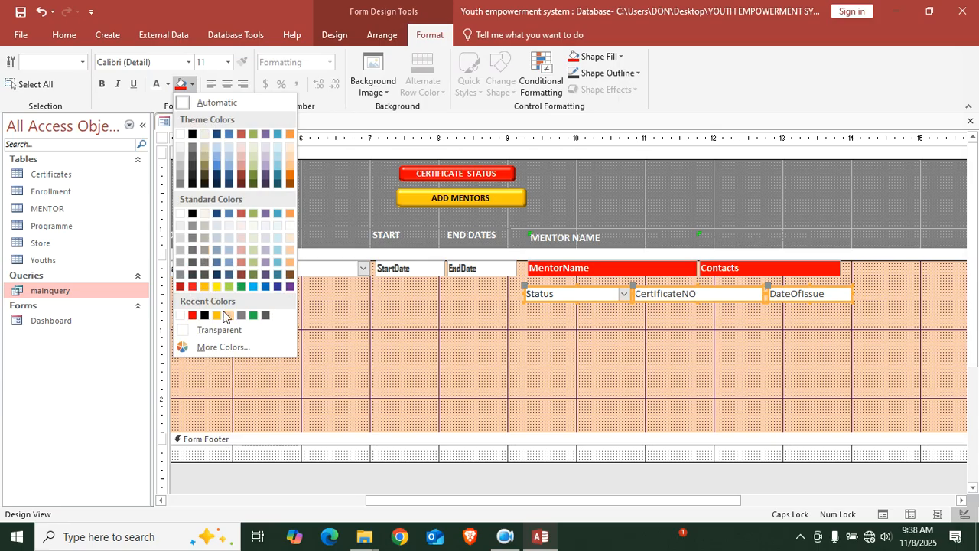
pyautogui.click(241, 286)
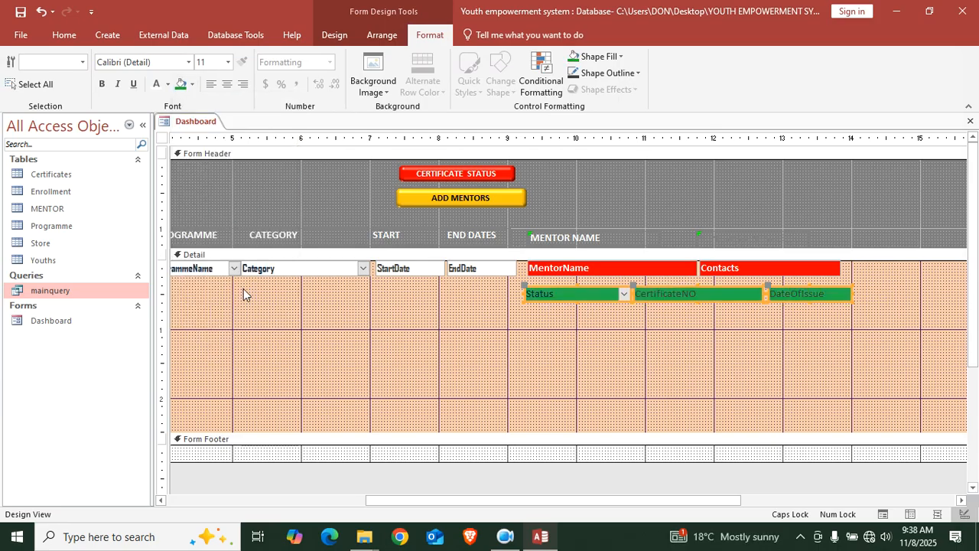
pyautogui.click(157, 84)
pyautogui.click(101, 84)
pyautogui.click(654, 331)
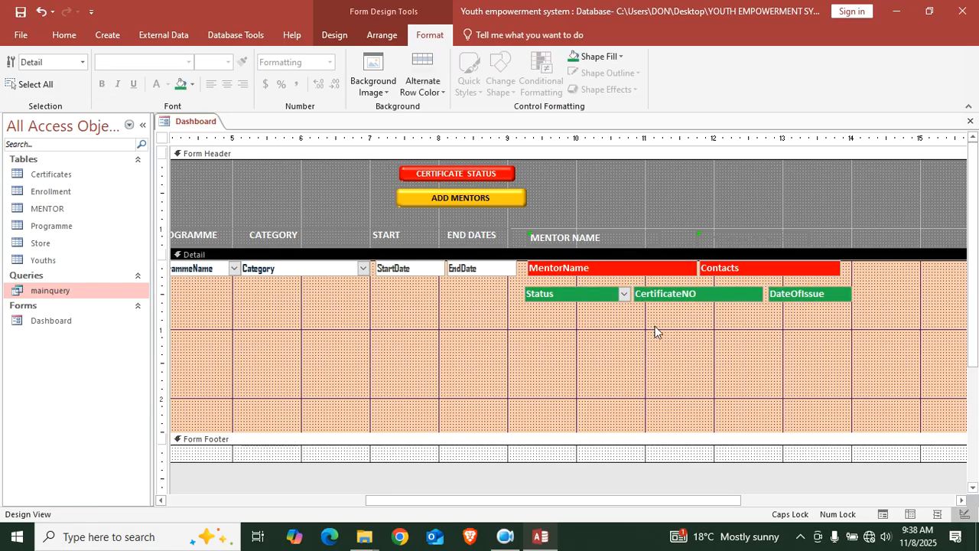
pyautogui.click(333, 36)
pyautogui.click(202, 72)
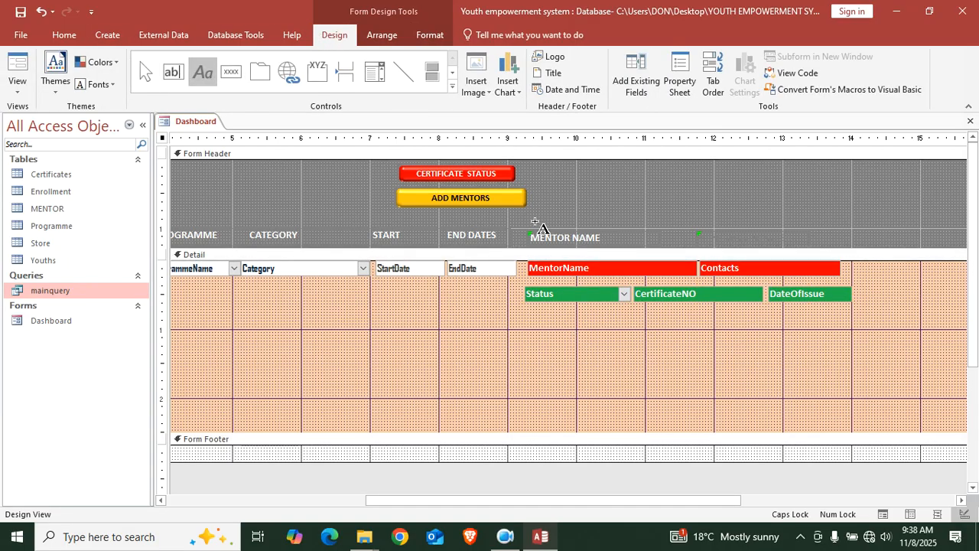
# Draw a widened header label reading STATUS, CERTIFICATE NO, DATE ISSUED
pyautogui.moveTo(543, 206); pyautogui.dragTo(680, 219)
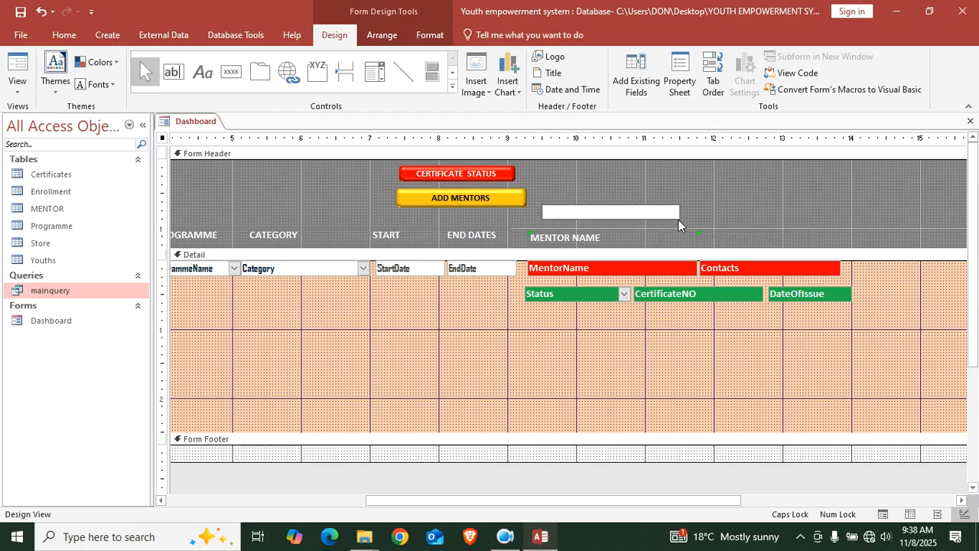
pyautogui.write('STATUS')
pyautogui.click(647, 231)
pyautogui.click(628, 212)
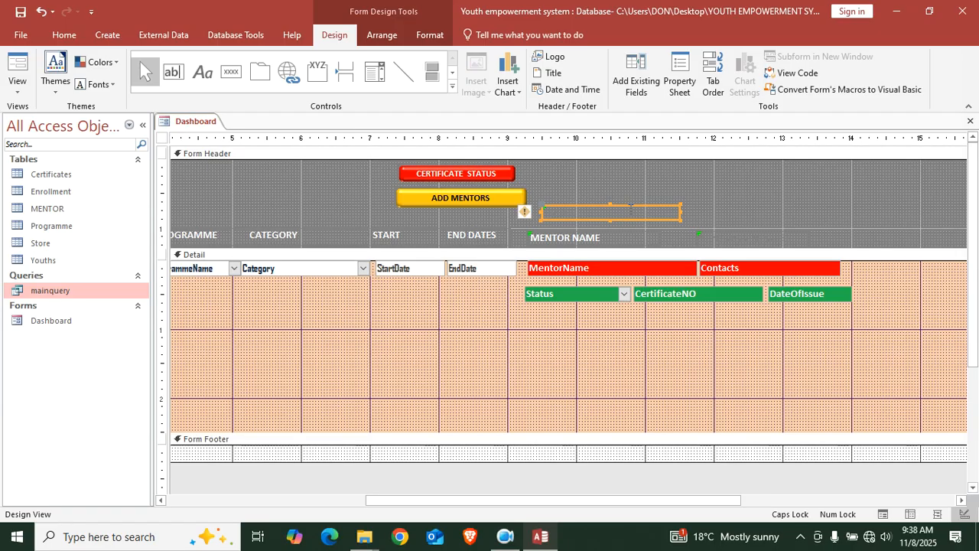
pyautogui.moveTo(681, 212); pyautogui.dragTo(858, 211)
pyautogui.click(688, 211)
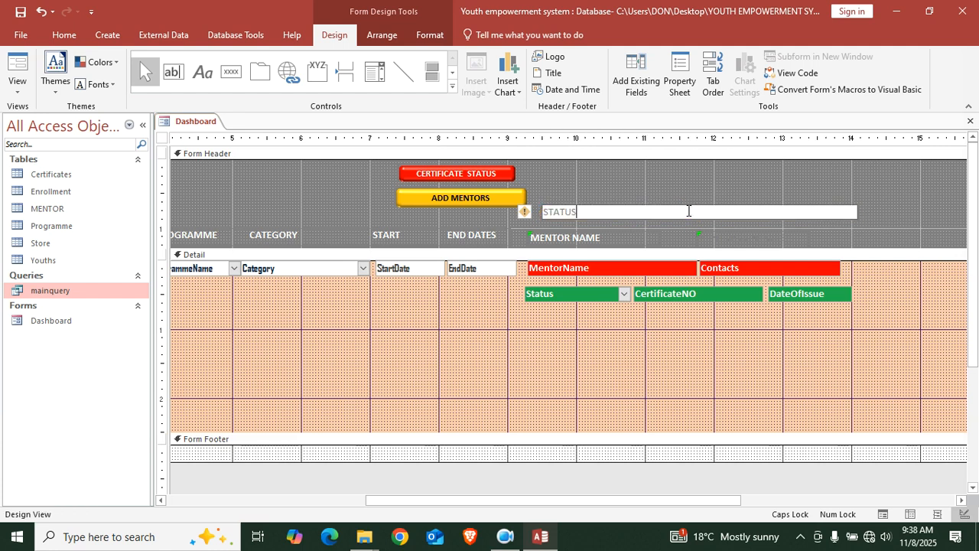
pyautogui.write('CERTIFICATE NO')
pyautogui.write('ED')
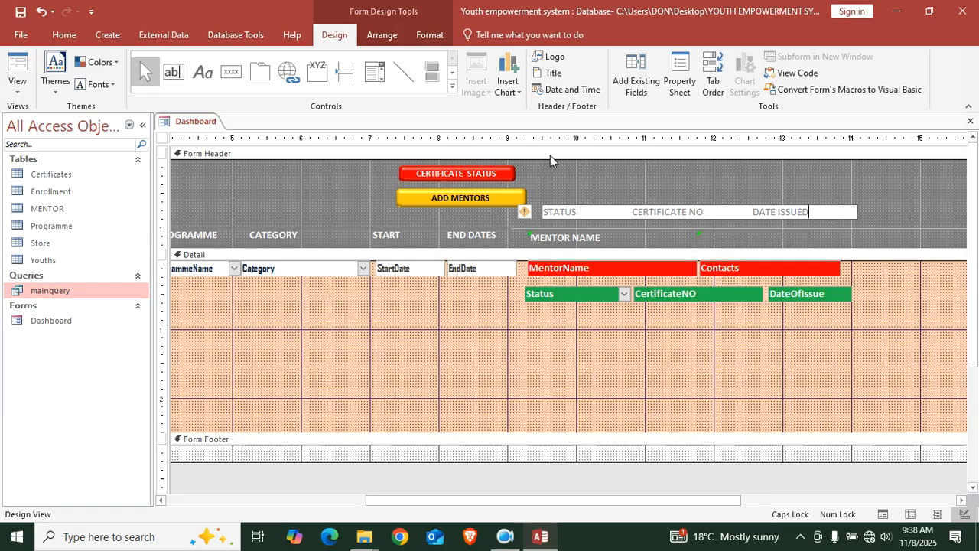
pyautogui.click(867, 201)
# Make the certificate header label bold with a set font colour
pyautogui.click(774, 213)
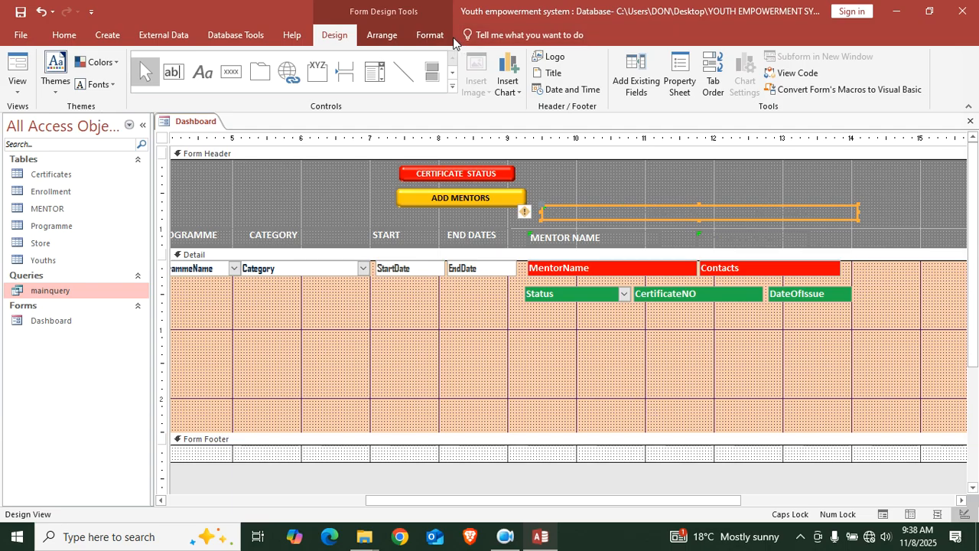
pyautogui.click(429, 35)
pyautogui.click(156, 84)
pyautogui.click(101, 84)
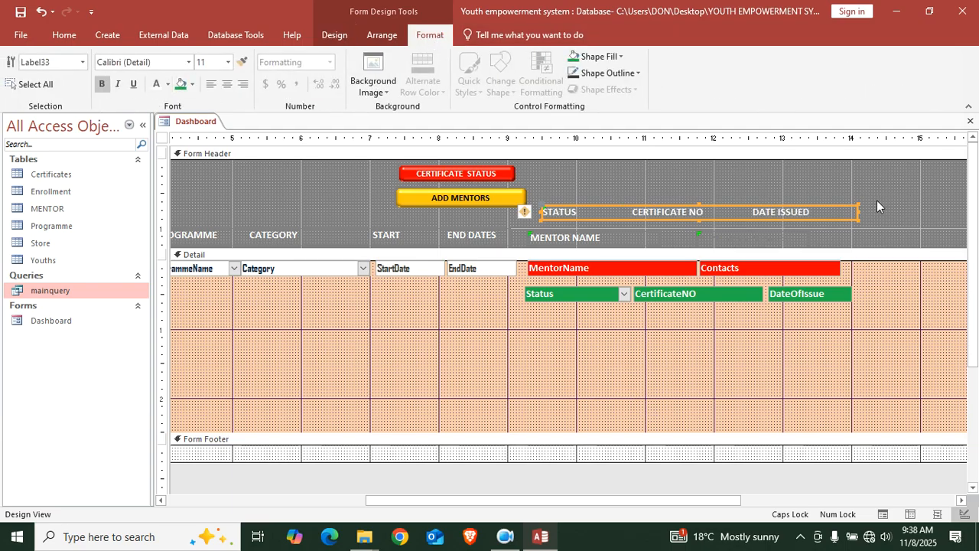
pyautogui.doubleClick(161, 138)
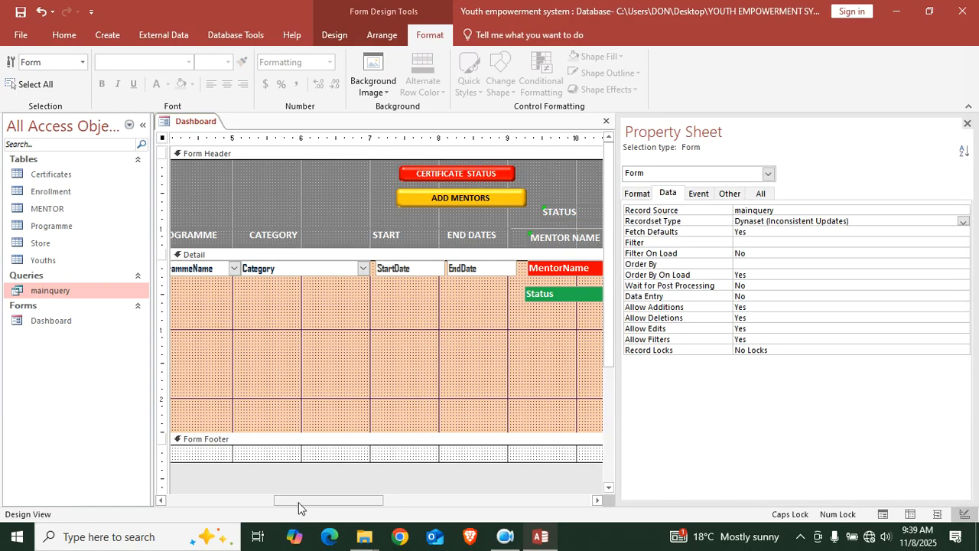
# Move the certificate heading down onto the MENTOR NAME row
pyautogui.moveTo(297, 504); pyautogui.dragTo(443, 493)
pyautogui.click(465, 206)
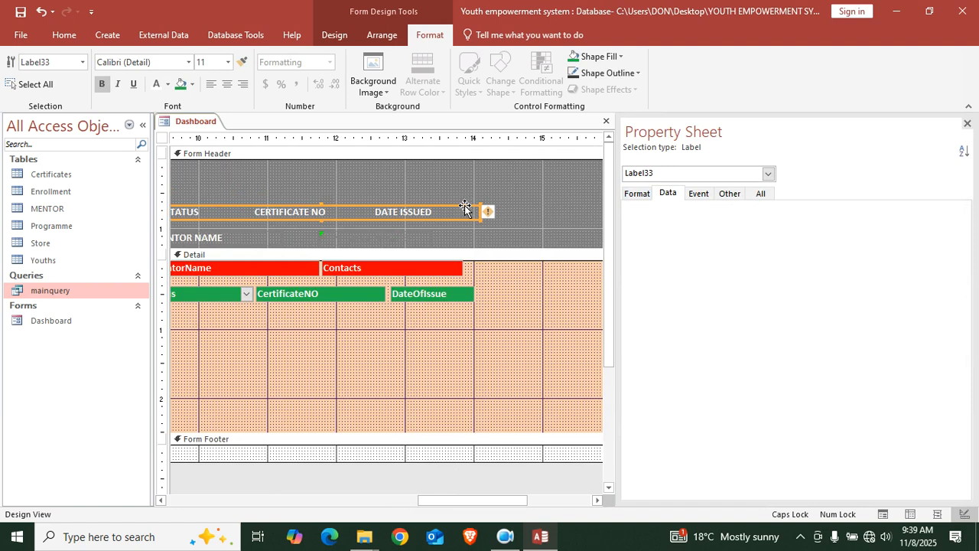
pyautogui.click(967, 124)
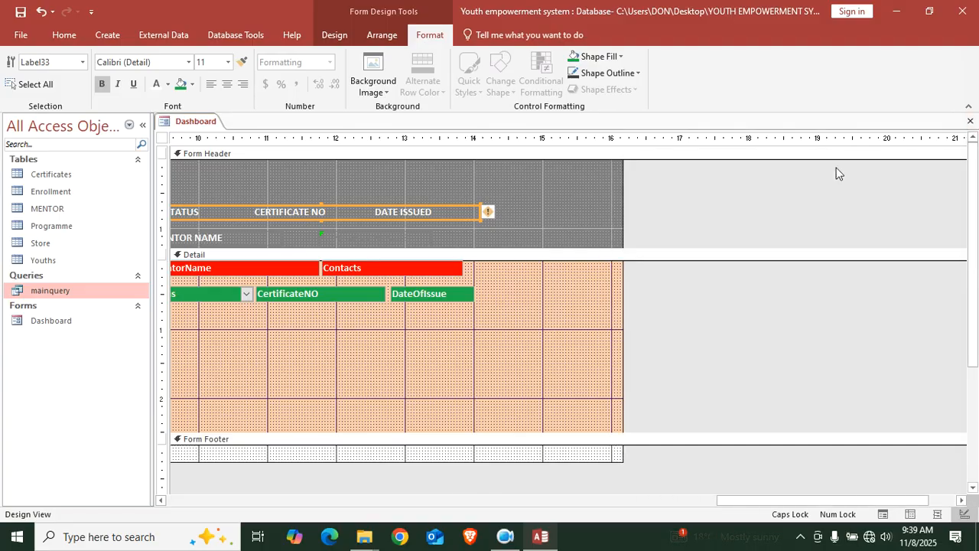
pyautogui.moveTo(806, 502); pyautogui.dragTo(441, 490)
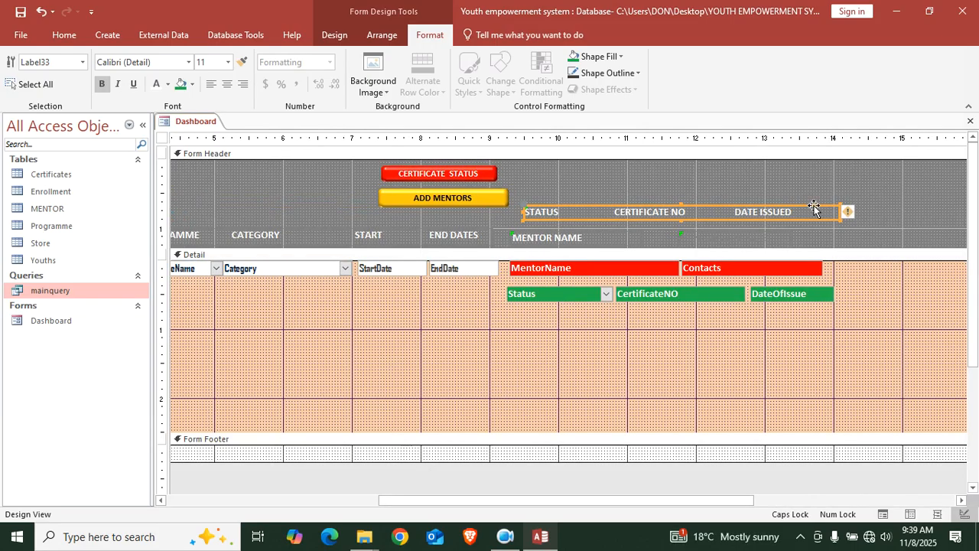
pyautogui.click(814, 206)
pyautogui.moveTo(814, 206); pyautogui.dragTo(791, 234)
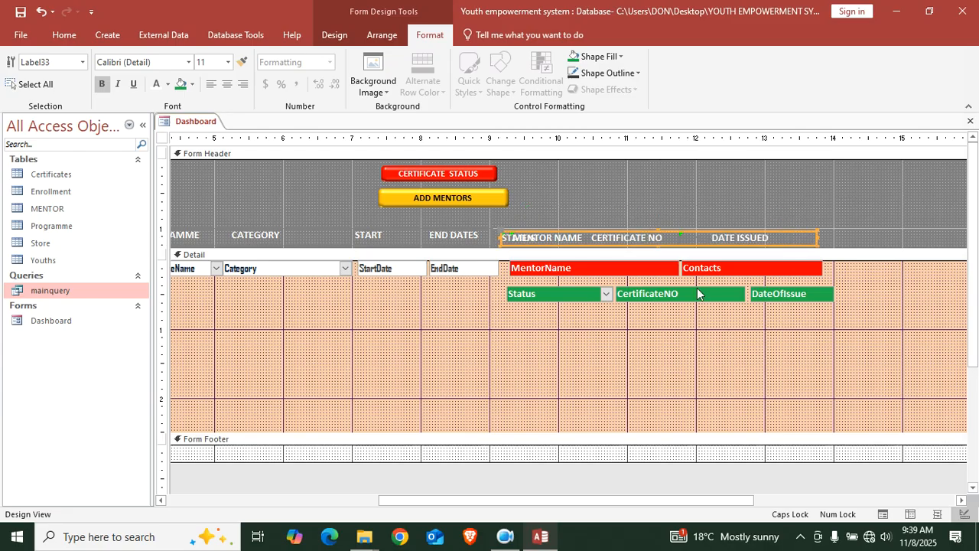
# Move Status, CertificateNO and DateOfIssue up into one row and shrink Detail to it
pyautogui.click(609, 288)
pyautogui.moveTo(609, 287); pyautogui.dragTo(608, 263)
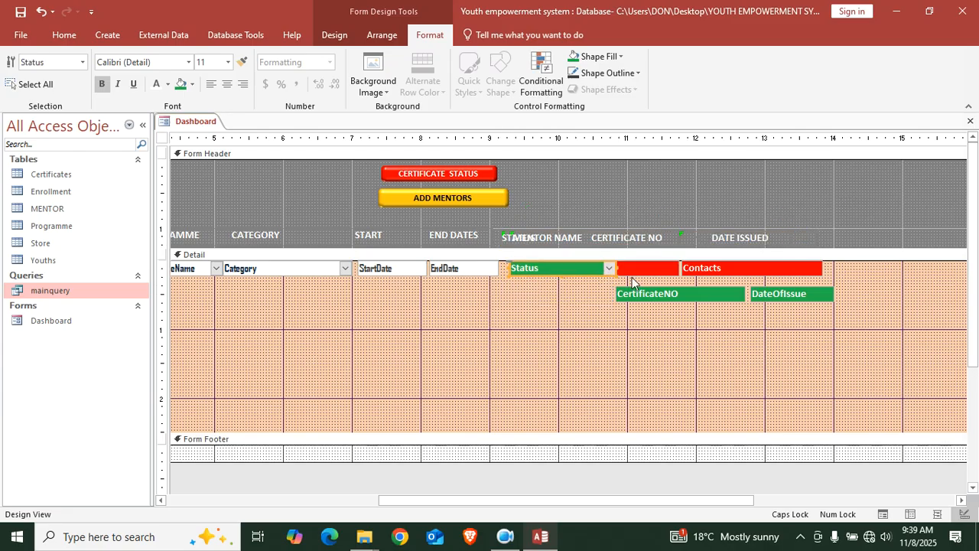
pyautogui.moveTo(665, 300); pyautogui.dragTo(659, 276)
pyautogui.click(773, 294)
pyautogui.click(760, 268)
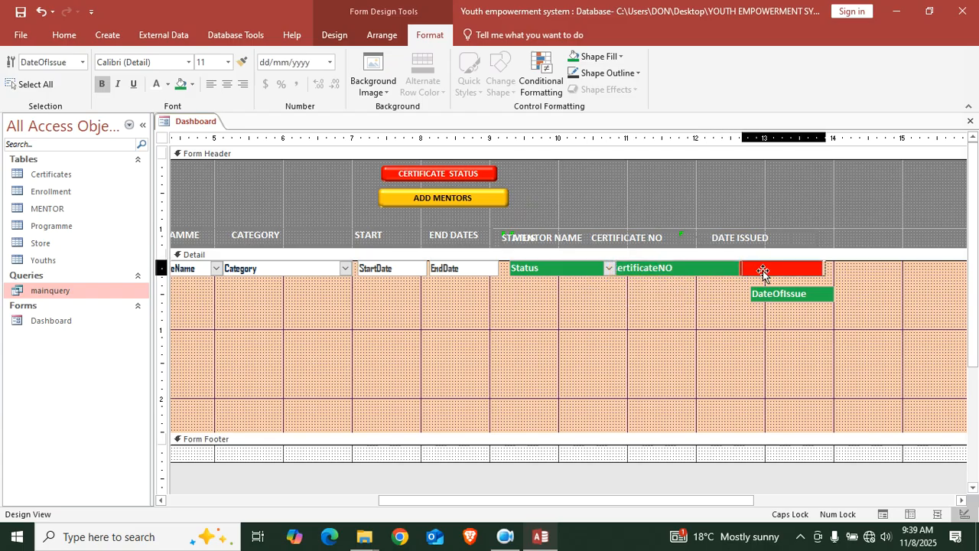
pyautogui.moveTo(762, 269); pyautogui.dragTo(760, 269)
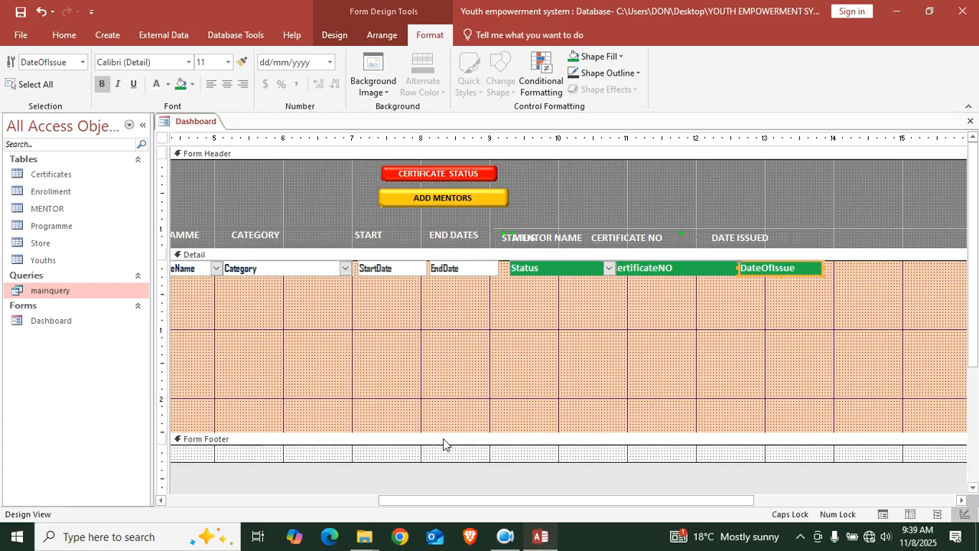
pyautogui.click(451, 397)
pyautogui.moveTo(450, 403); pyautogui.dragTo(451, 272)
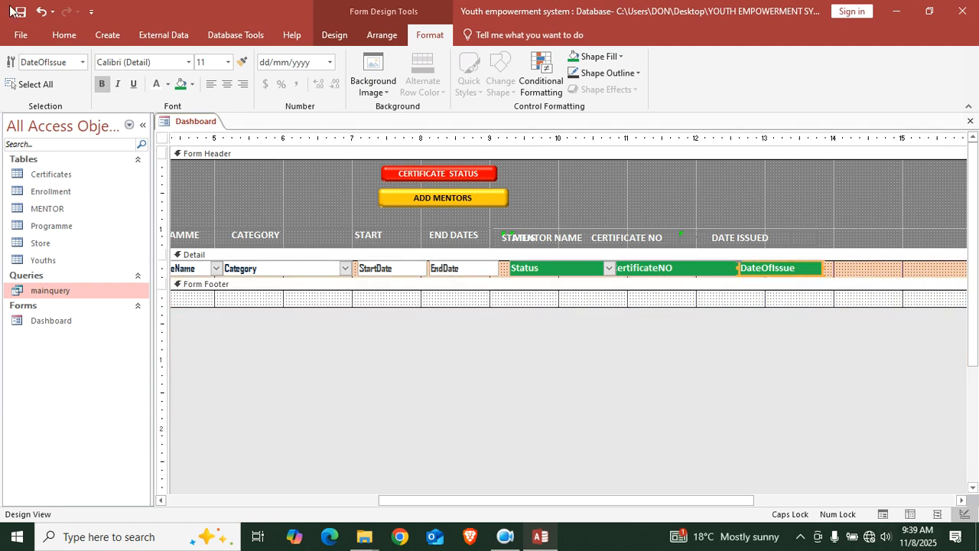
pyautogui.click(65, 36)
pyautogui.click(27, 67)
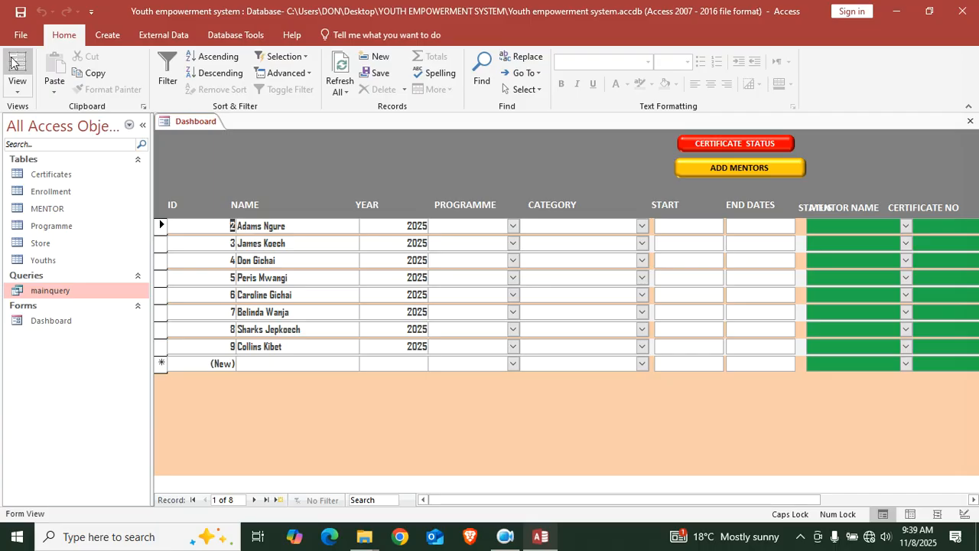
pyautogui.moveTo(532, 500); pyautogui.dragTo(674, 494)
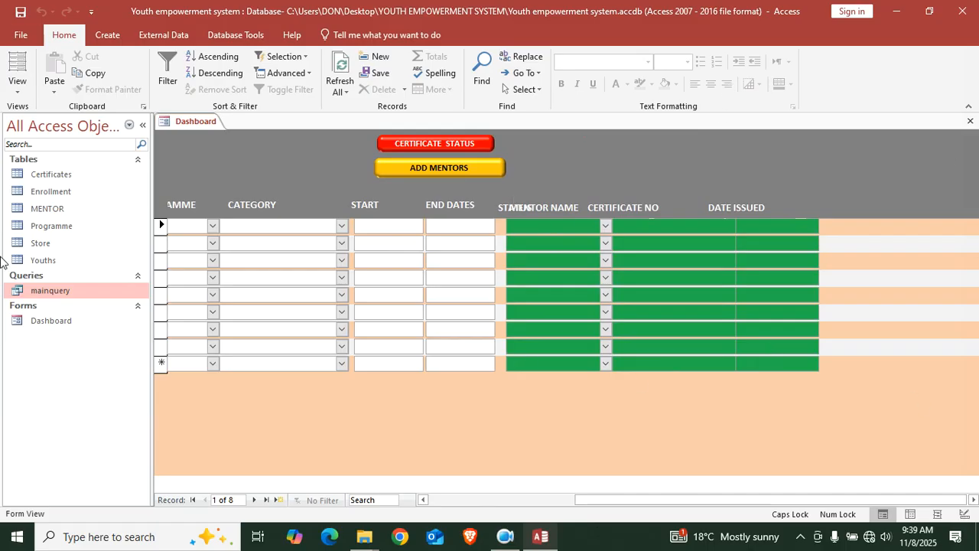
pyautogui.moveTo(582, 502); pyautogui.dragTo(321, 449)
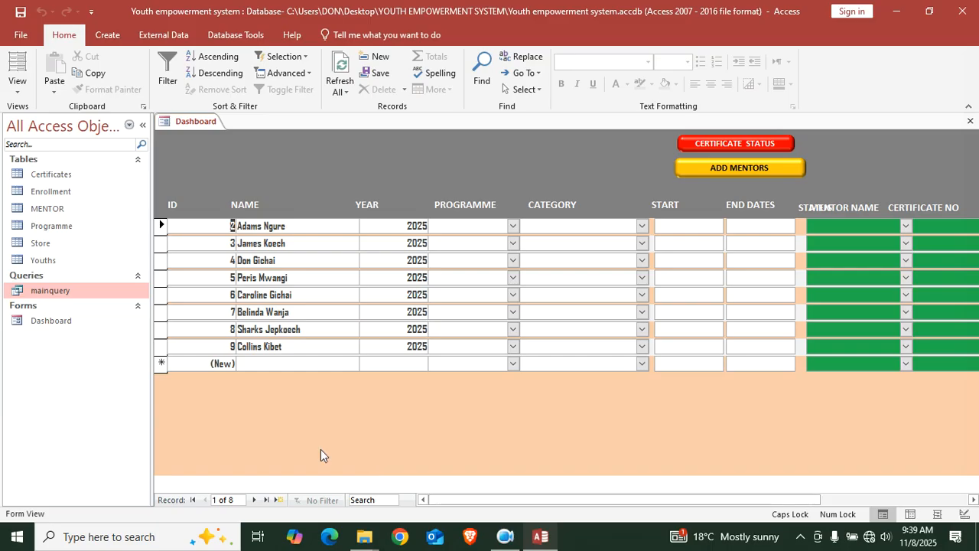
pyautogui.rightClick(249, 163)
pyautogui.click(304, 206)
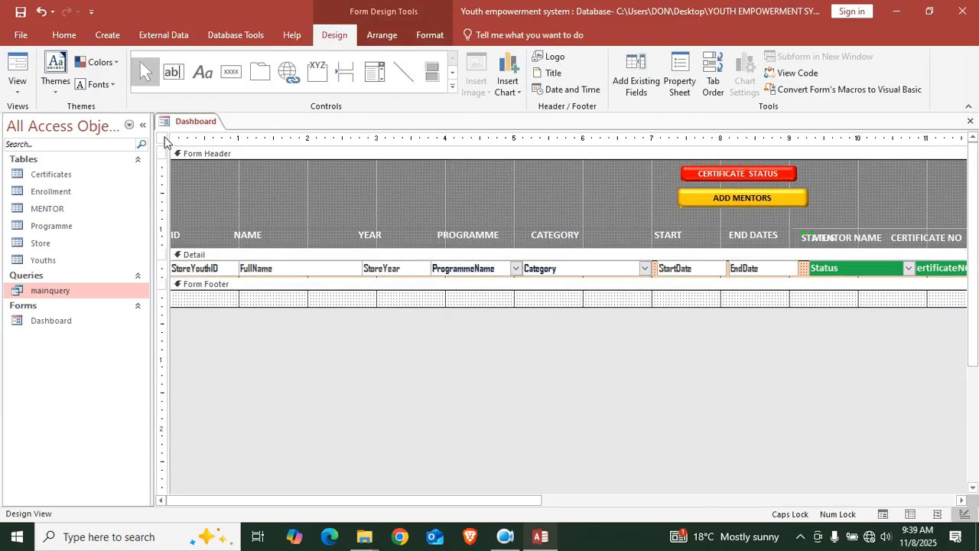
# Set the form's On Load property to [Event Procedure], creating an empty Form_Load sub
pyautogui.doubleClick(164, 139)
pyautogui.moveTo(222, 503); pyautogui.dragTo(477, 500)
pyautogui.click(699, 195)
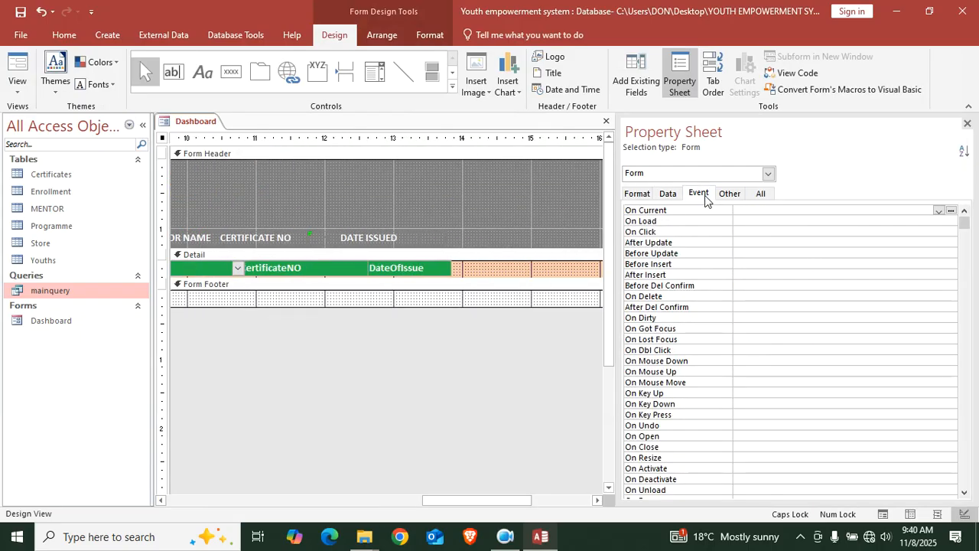
pyautogui.click(949, 222)
pyautogui.click(938, 221)
pyautogui.click(833, 233)
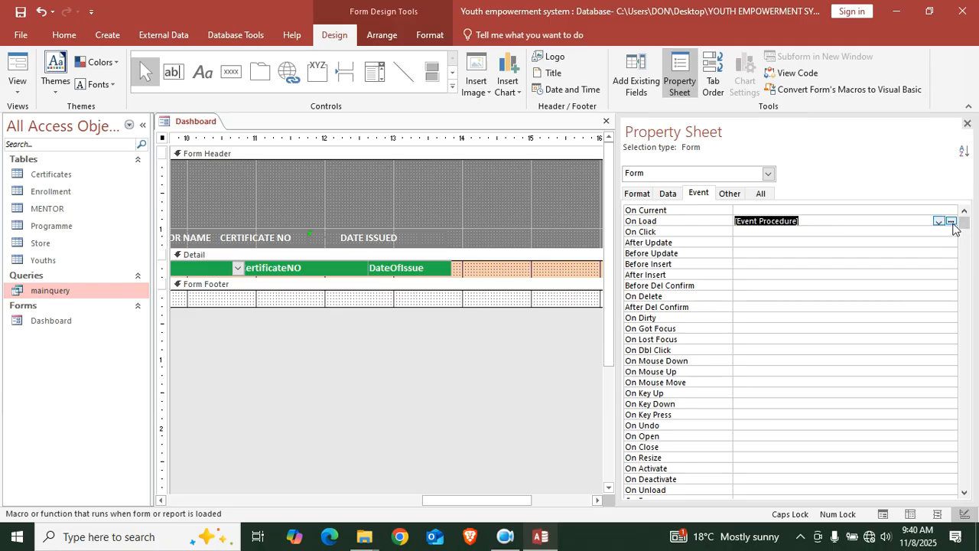
pyautogui.click(952, 222)
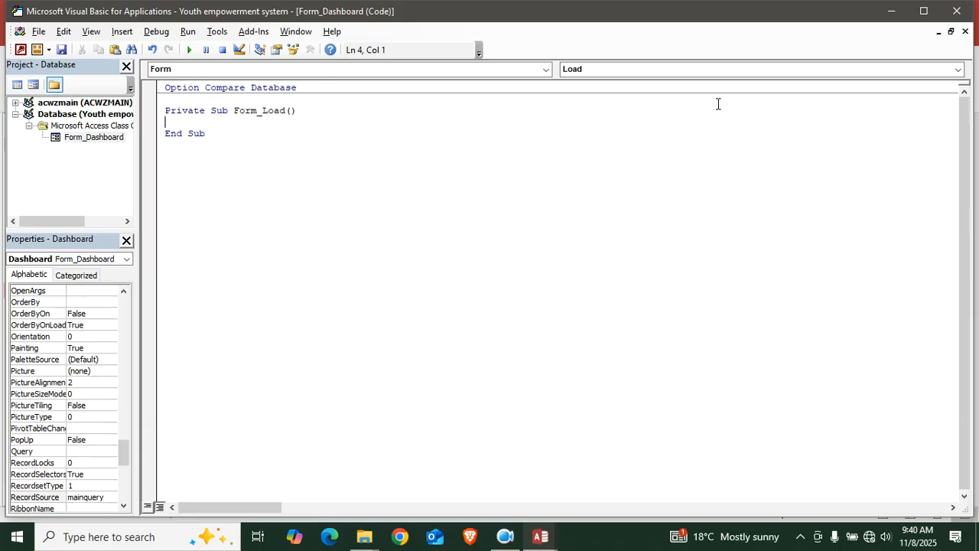
pyautogui.click(957, 11)
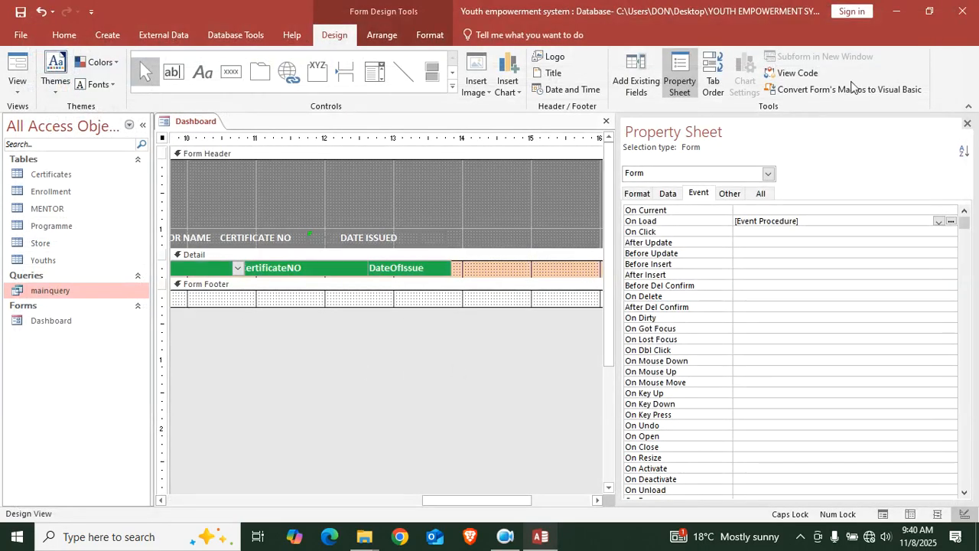
# Review the form's properties and Field List, then open the Dashboard form's VBA code
pyautogui.click(964, 123)
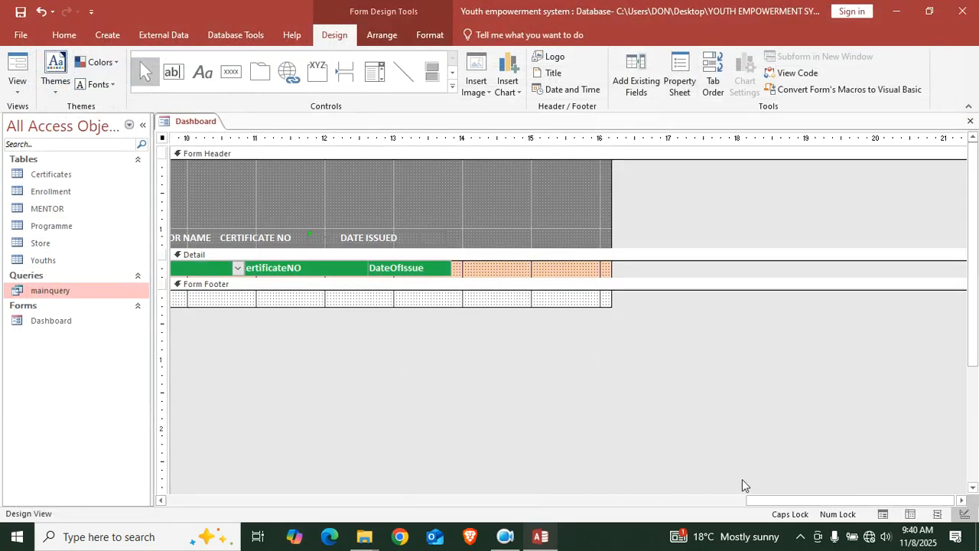
pyautogui.moveTo(764, 501); pyautogui.dragTo(374, 465)
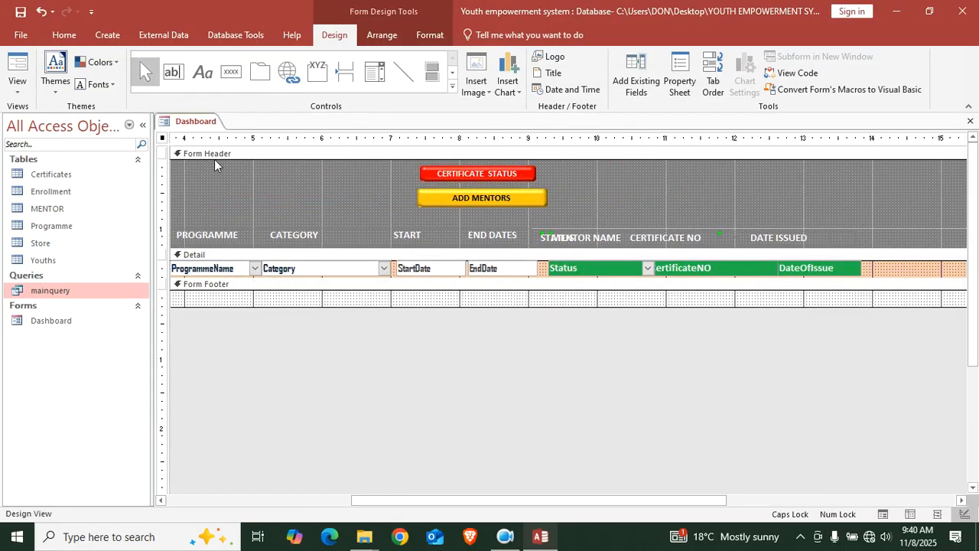
pyautogui.doubleClick(163, 138)
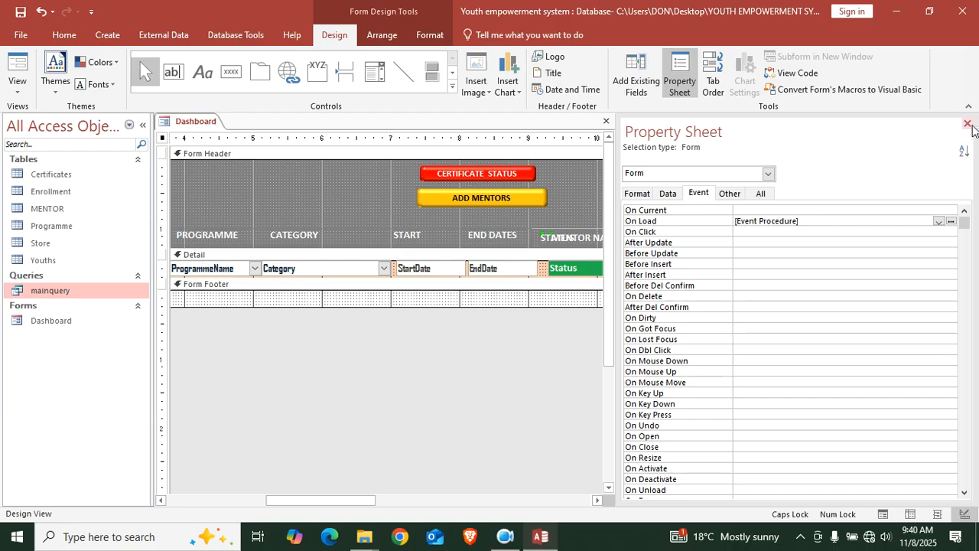
pyautogui.click(967, 125)
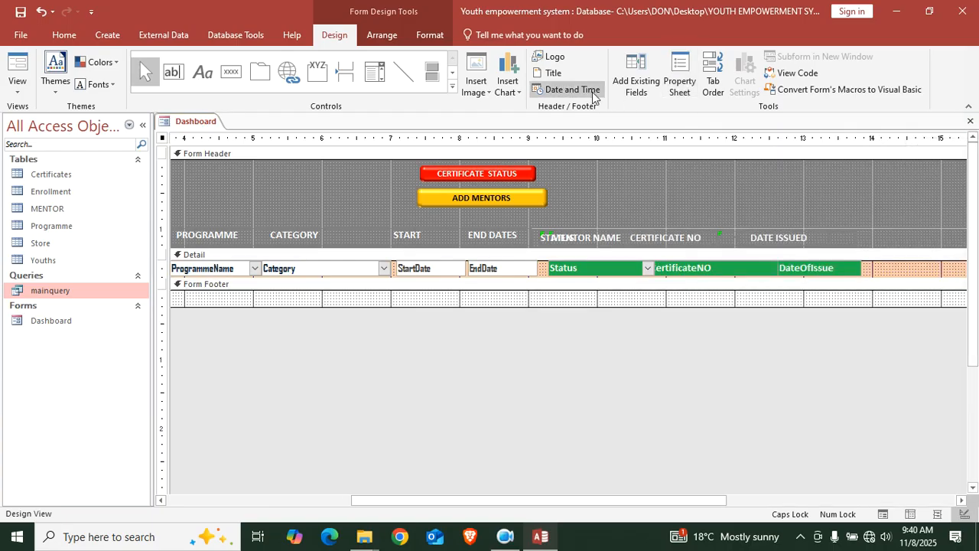
pyautogui.click(634, 81)
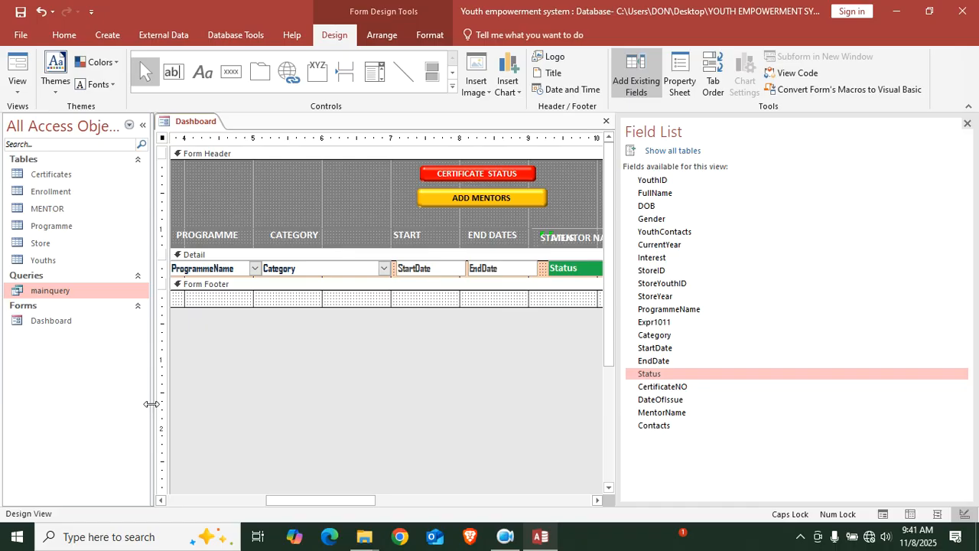
pyautogui.moveTo(320, 502); pyautogui.dragTo(401, 497)
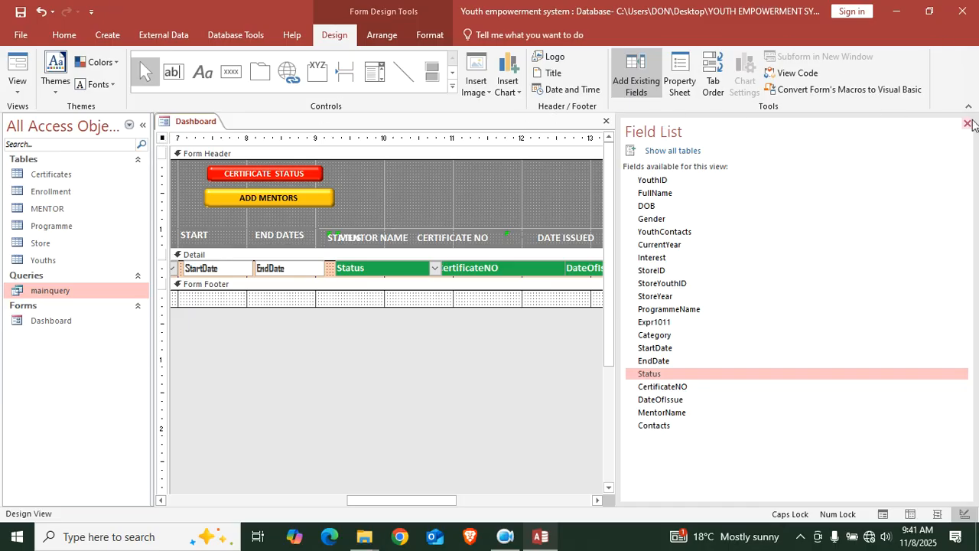
pyautogui.click(967, 123)
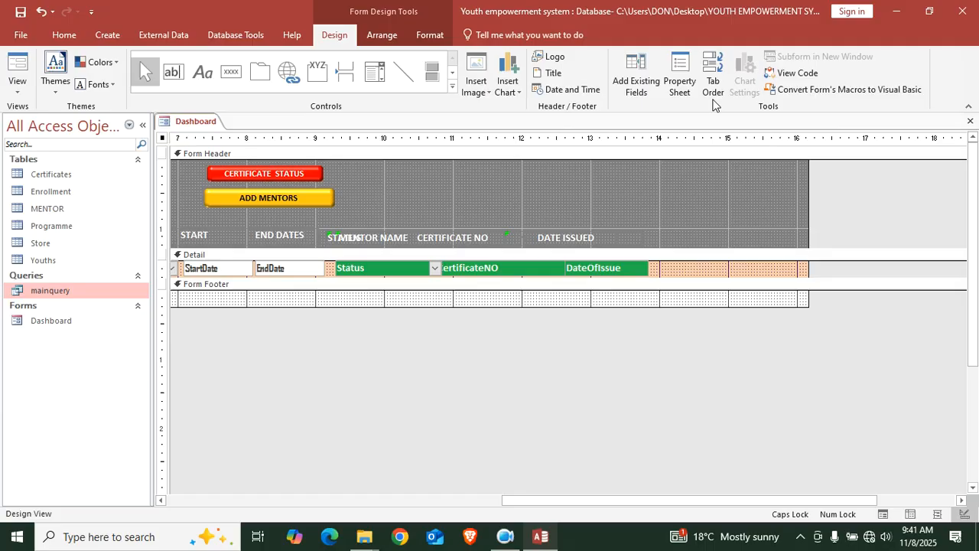
pyautogui.click(798, 72)
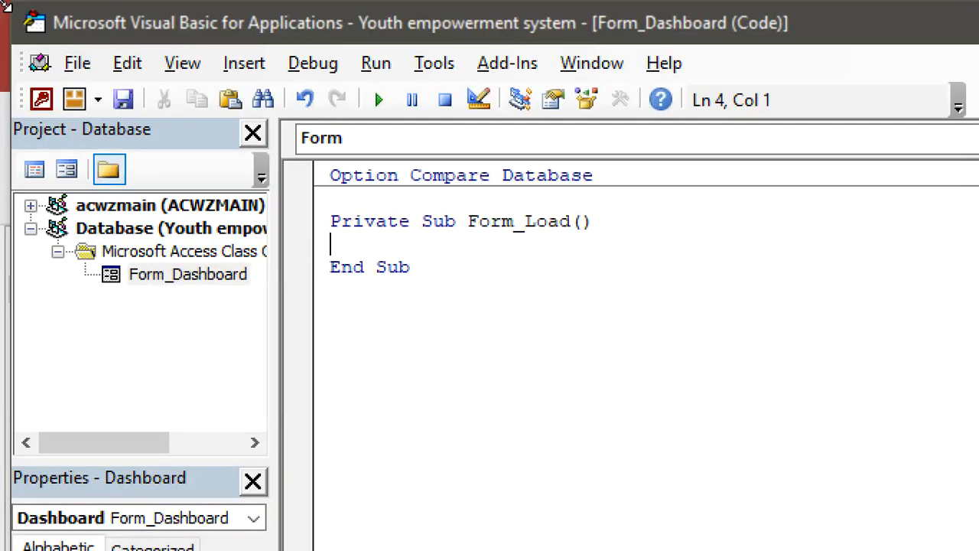
# Add the line Label28.Visible = False to Form_Load
pyautogui.write('Lab')
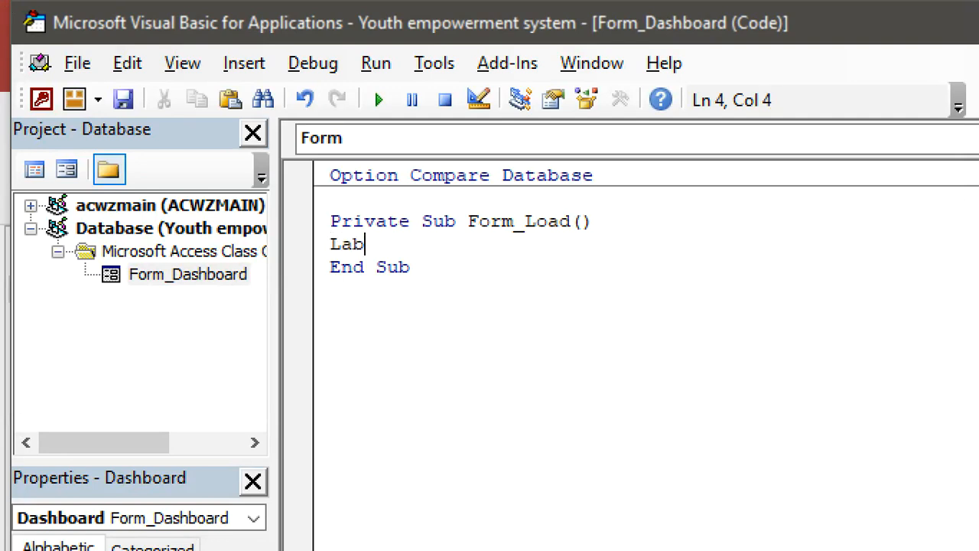
pyautogui.write('el28')
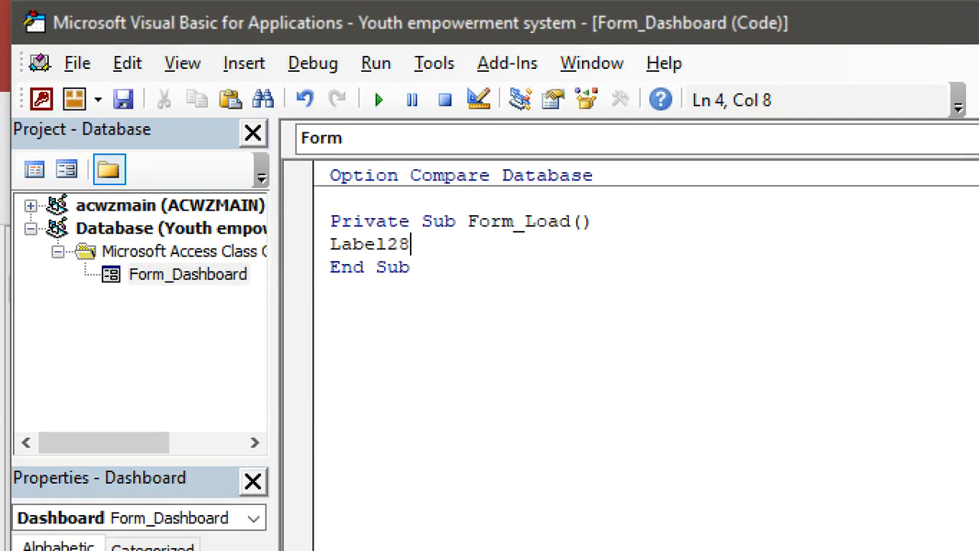
pyautogui.write('.v')
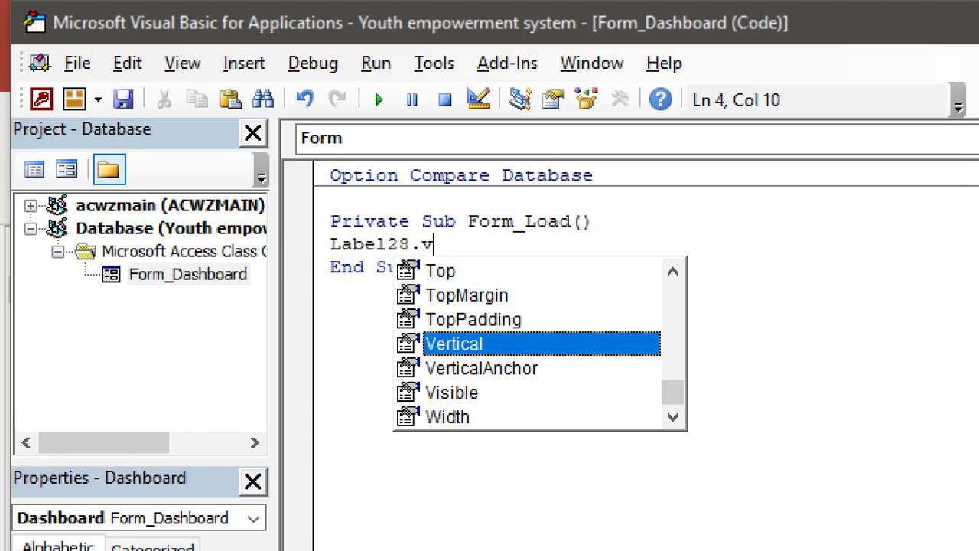
pyautogui.press('Down')
pyautogui.write('=a')
pyautogui.press('BackSpace')
pyautogui.press('BackSpace')
pyautogui.press('BackSpace')
pyautogui.press('BackSpace')
pyautogui.press('BackSpace')
pyautogui.press('BackSpace')
pyautogui.press('BackSpace')
pyautogui.press('BackSpace')
pyautogui.press('BackSpace')
pyautogui.press('BackSpace')
pyautogui.press('BackSpace')
pyautogui.press('BackSpace')
pyautogui.press('BackSpace')
pyautogui.press('BackSpace')
pyautogui.press('BackSpace')
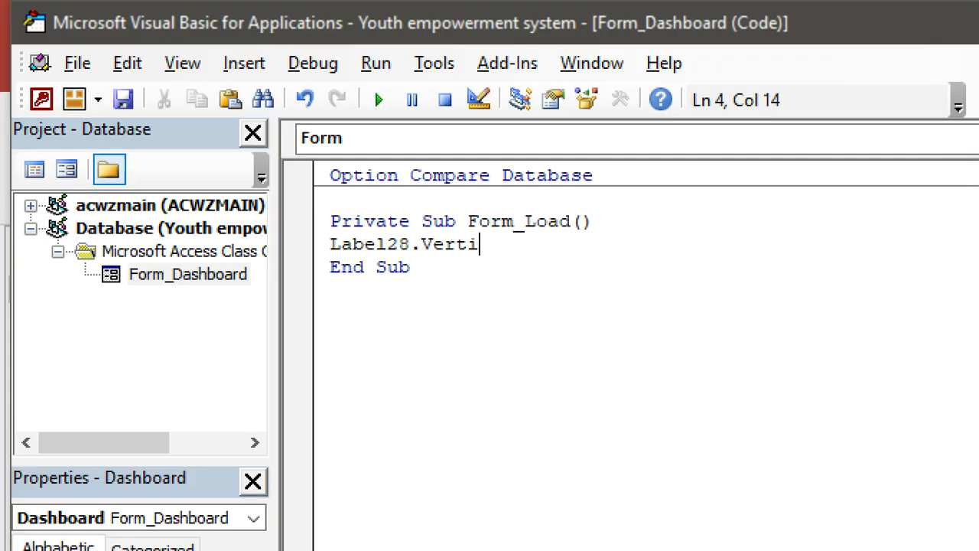
pyautogui.write('isible = Fa')
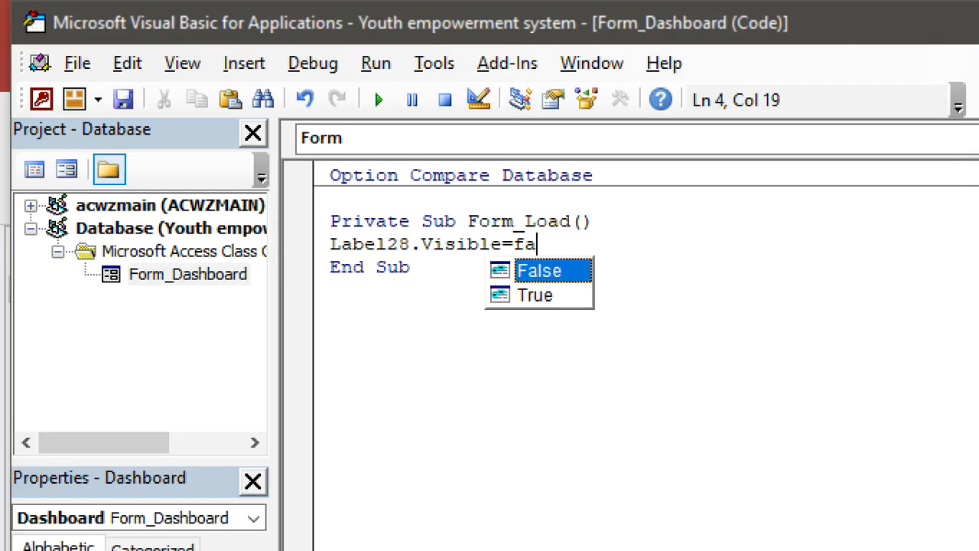
pyautogui.press('Return')
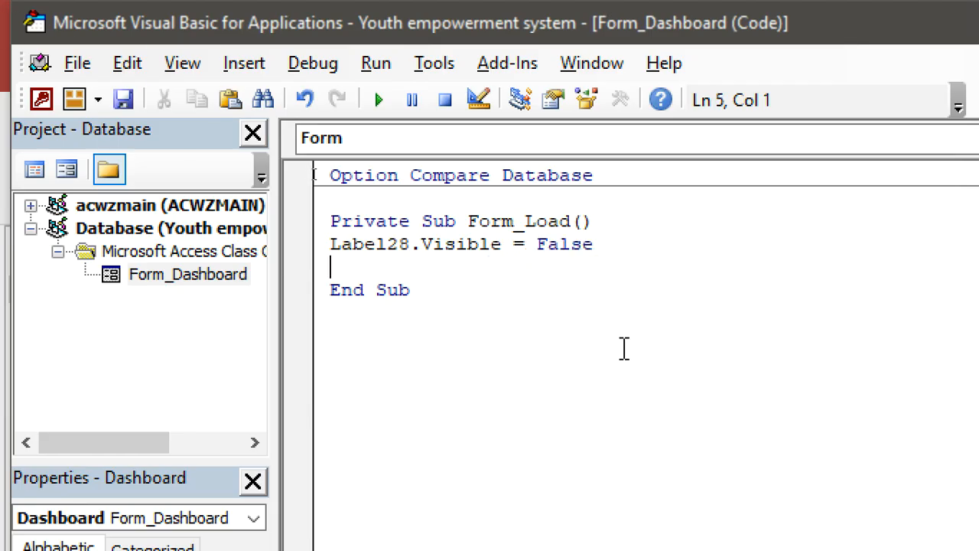
# Duplicate the Label28 line twice and edit the copies to hide Label29 and Label33
pyautogui.moveTo(617, 245); pyautogui.dragTo(297, 252)
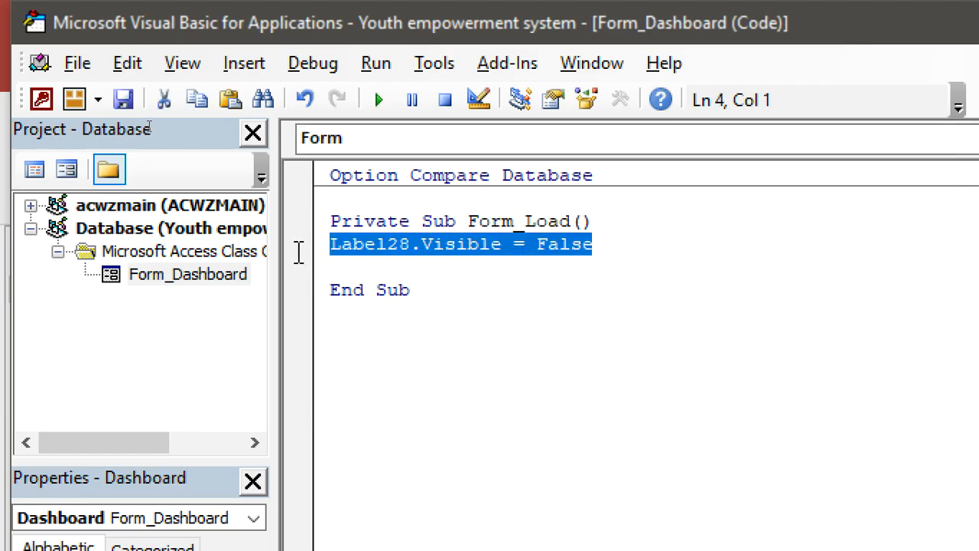
pyautogui.write('dd/mm/yyyy')
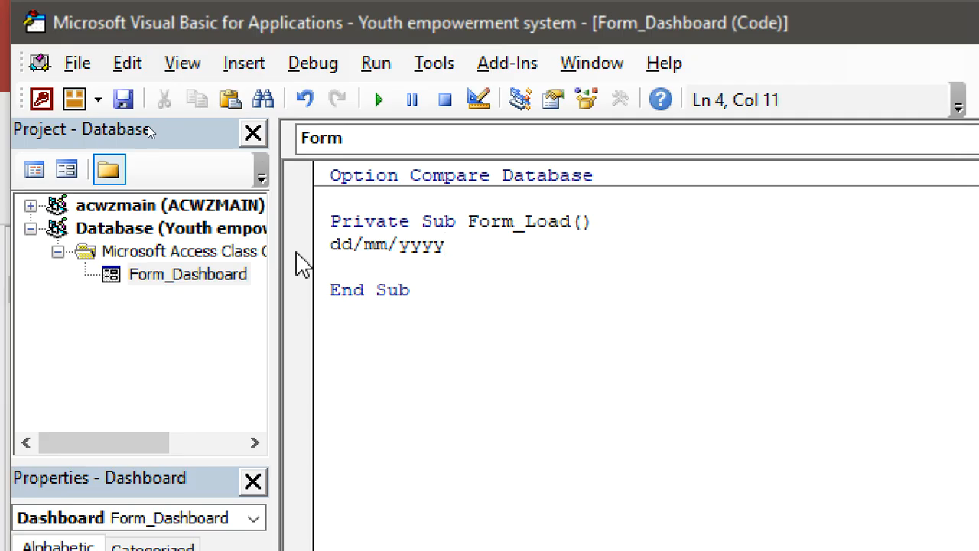
pyautogui.hotkey('ctrl', 'z')
pyautogui.hotkey('ctrl', 'c')
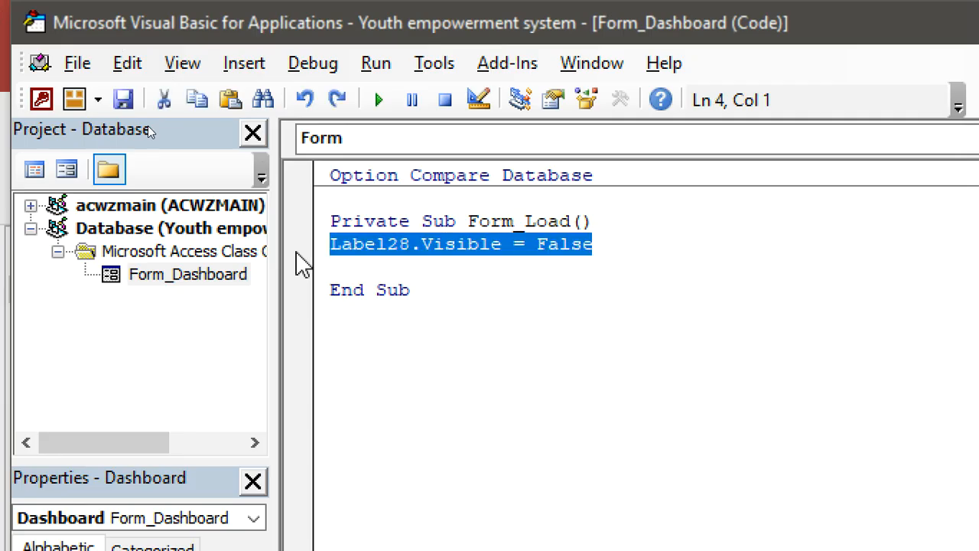
pyautogui.click(630, 249)
pyautogui.press('Return')
pyautogui.hotkey('ctrl', 'v')
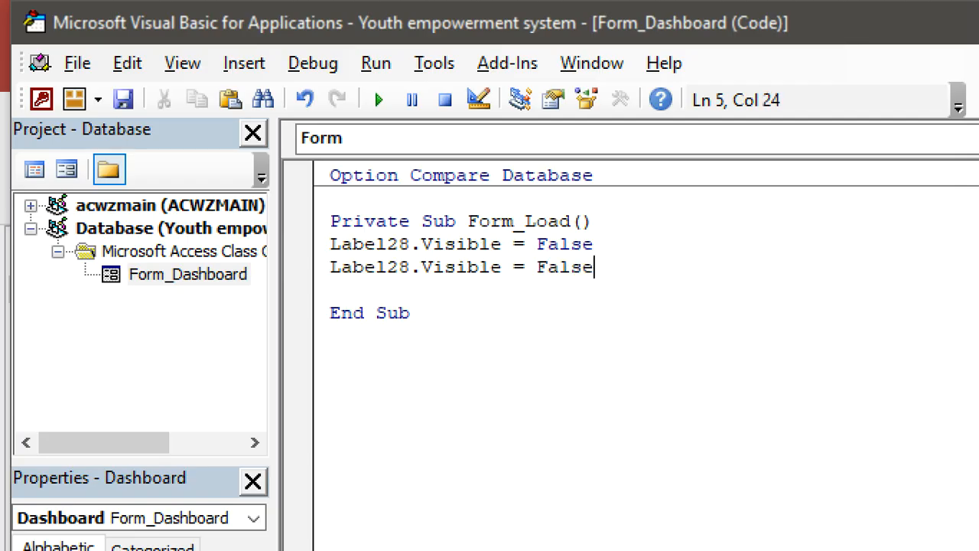
pyautogui.press('Return')
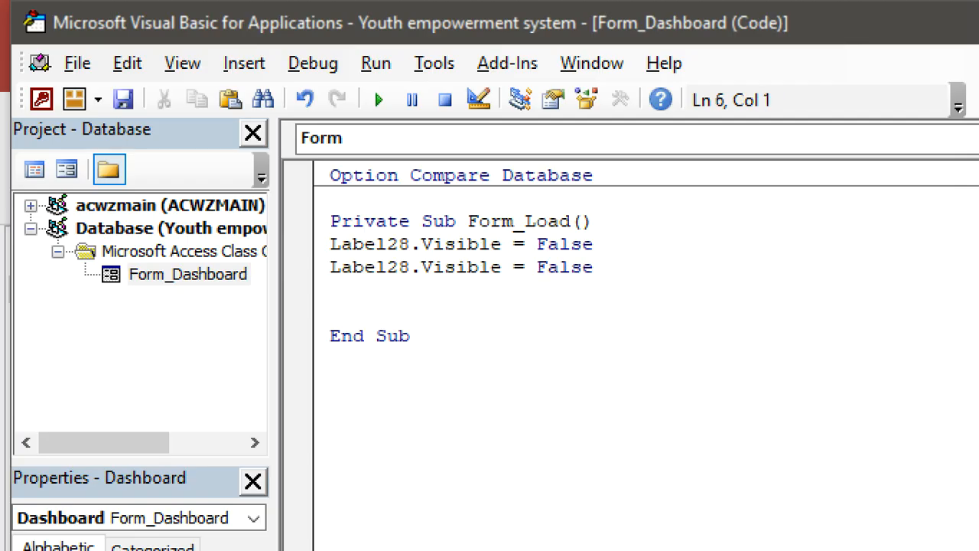
pyautogui.hotkey('ctrl', 'v')
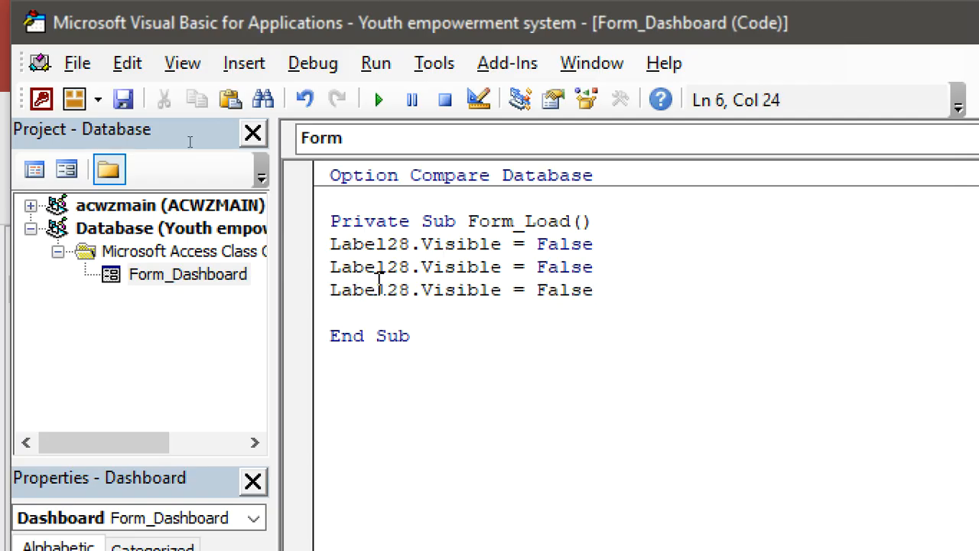
pyautogui.click(399, 268)
pyautogui.press('Delete')
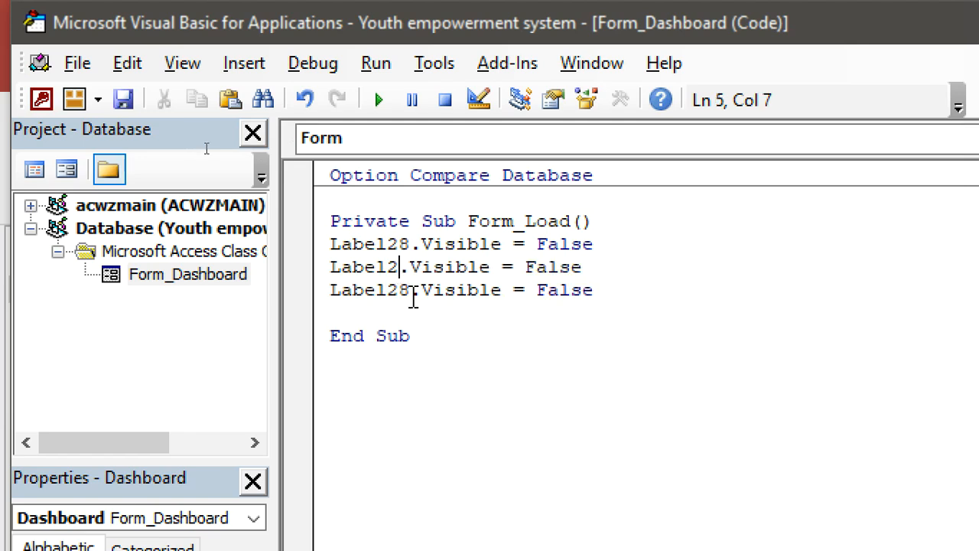
pyautogui.write('9')
pyautogui.click(412, 290)
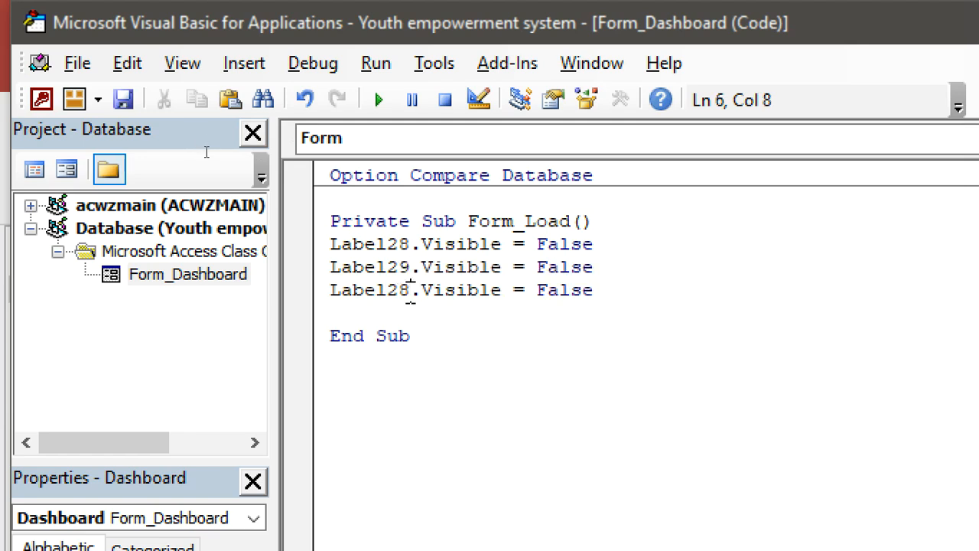
pyautogui.press('BackSpace')
pyautogui.press('BackSpace')
pyautogui.write('33')
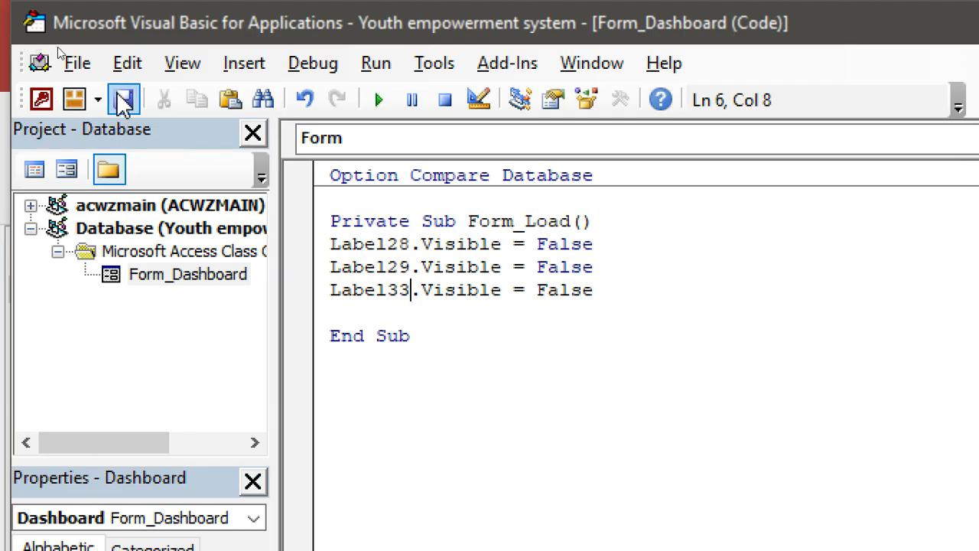
# Add Status.Visible = False and MentorName.Visible = False lines
pyautogui.click(613, 291)
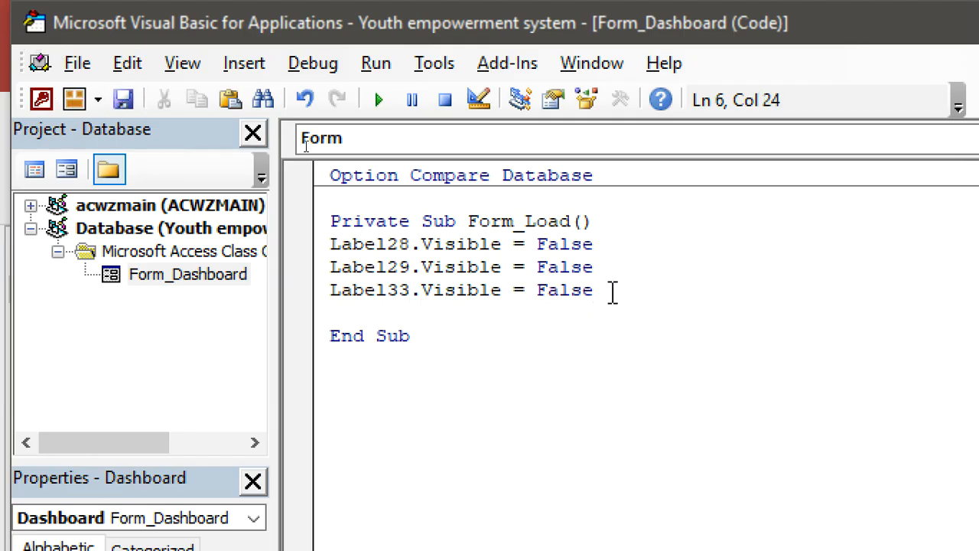
pyautogui.press('Return')
pyautogui.write('st')
pyautogui.write('tus')
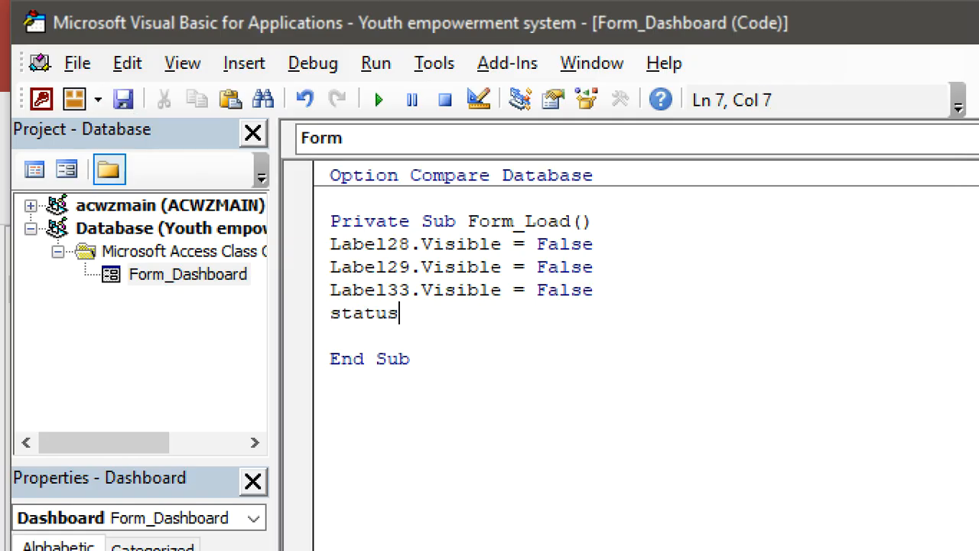
pyautogui.write('.Visible-')
pyautogui.write('f')
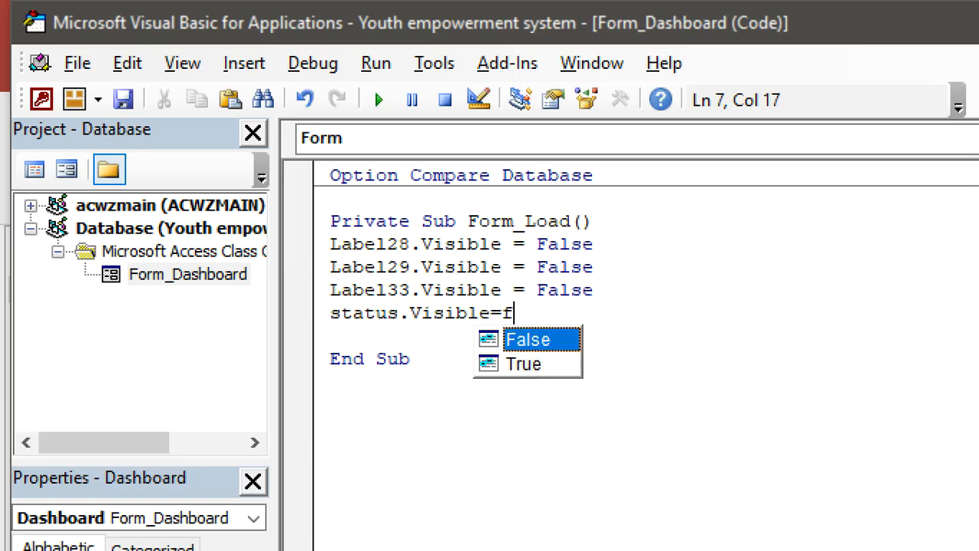
pyautogui.press('Tab')
pyautogui.press('Return')
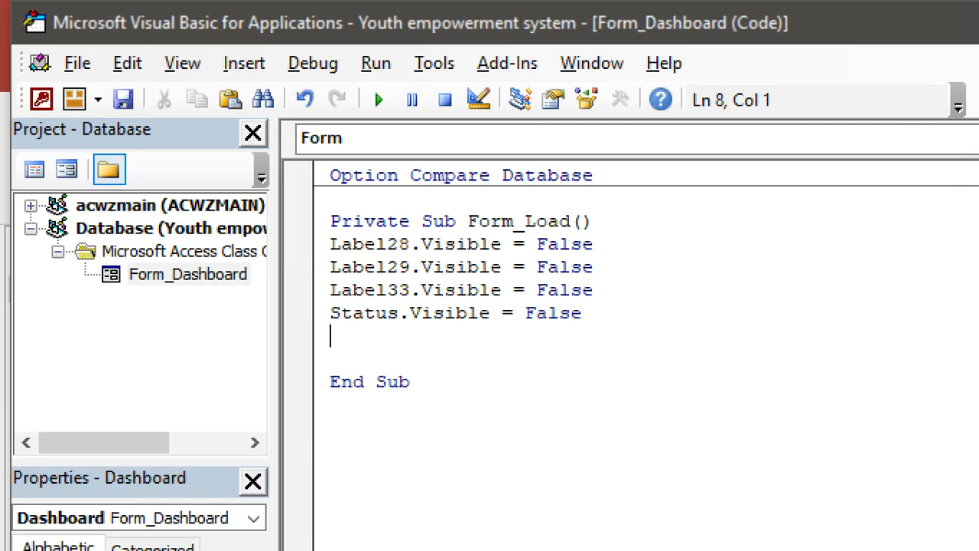
pyautogui.write('mentorname.vis')
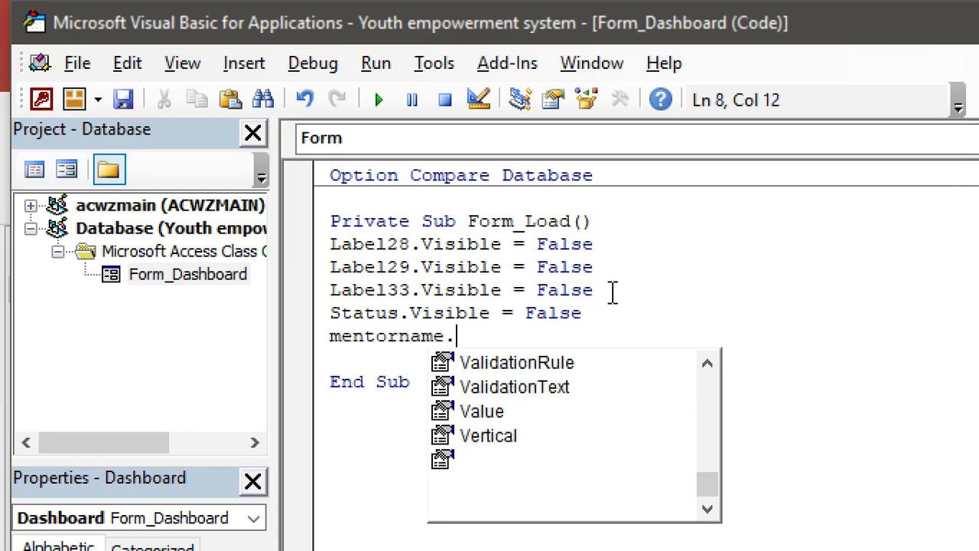
pyautogui.press('Tab')
pyautogui.write('=False')
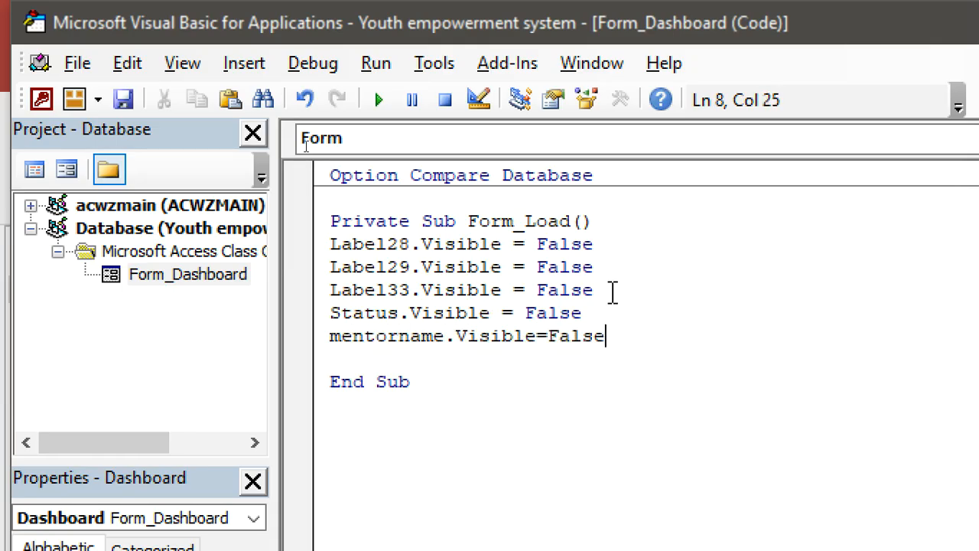
pyautogui.press('Return')
# Add Contacts.Visible = False and DateOfIssue.Visible = False lines
pyautogui.write('cao')
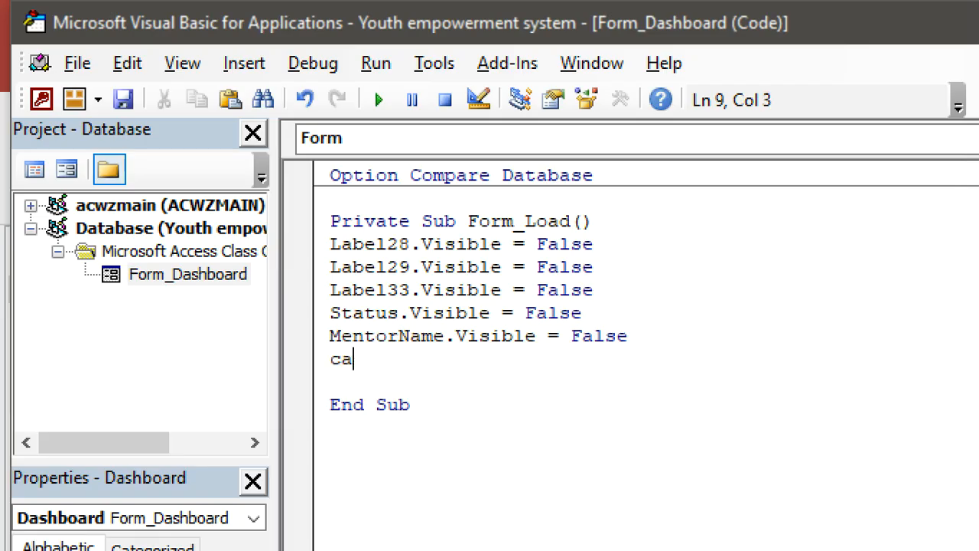
pyautogui.press('BackSpace')
pyautogui.press('BackSpace')
pyautogui.write('ontacts.vi')
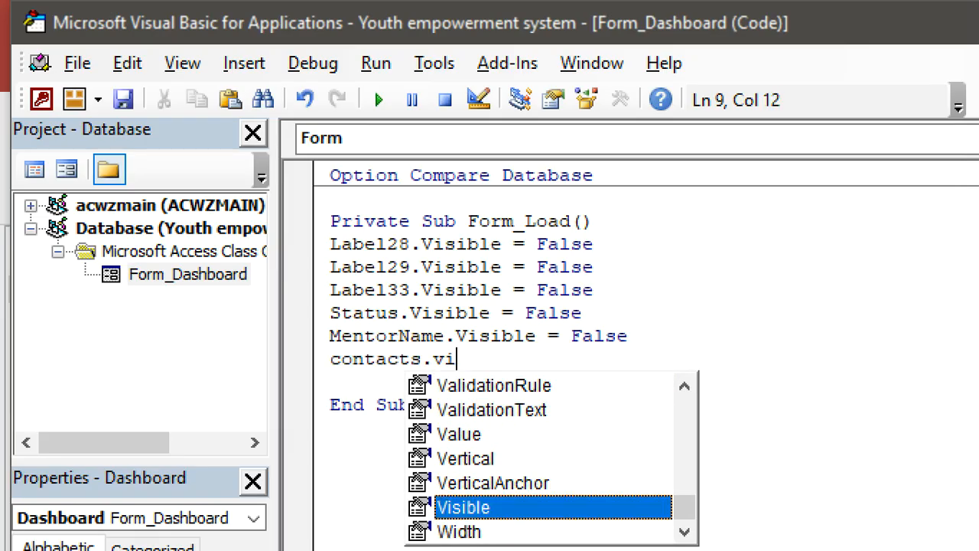
pyautogui.press('Tab')
pyautogui.press('Tab')
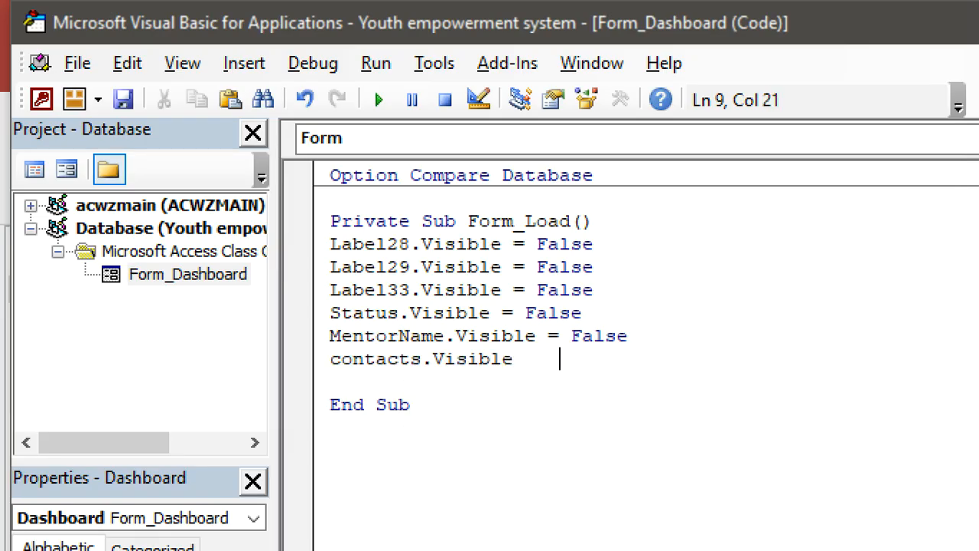
pyautogui.write('=fa')
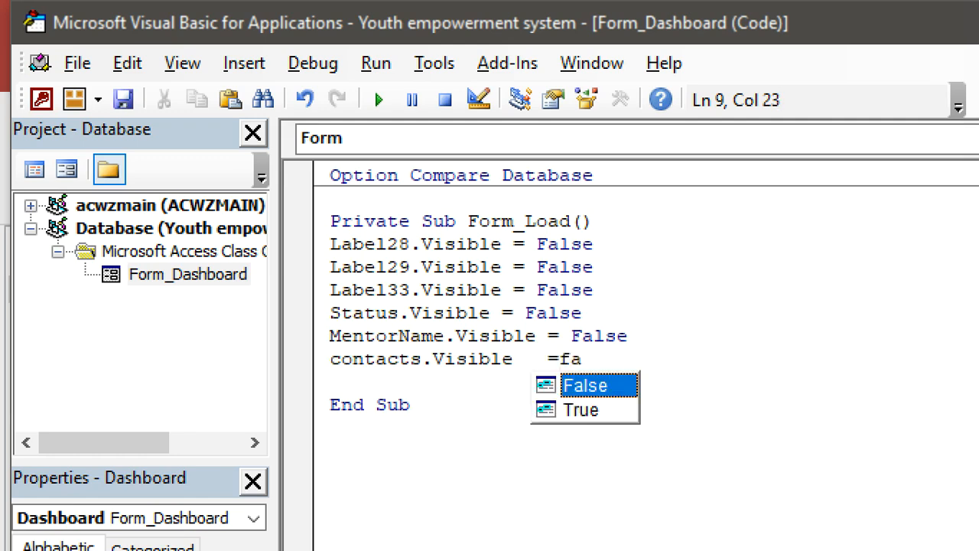
pyautogui.press('Return')
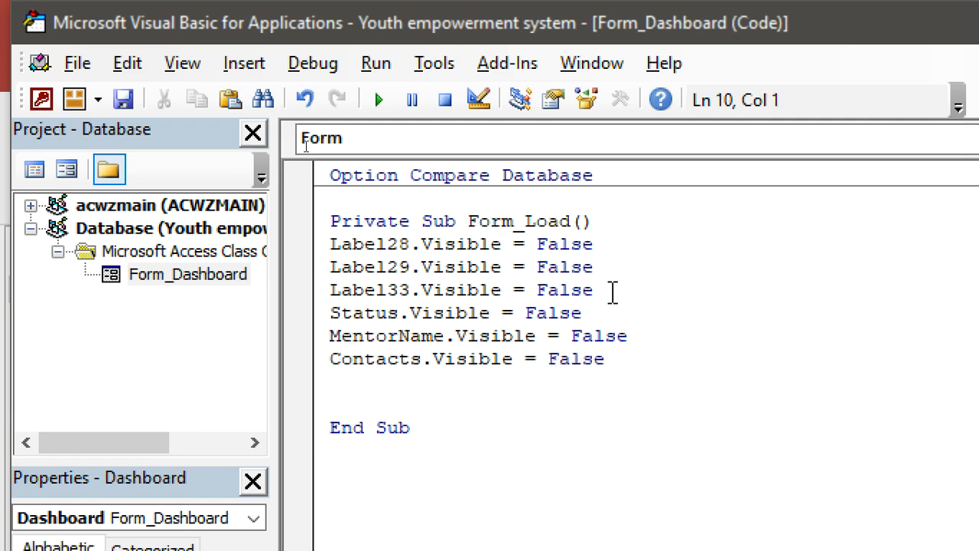
pyautogui.write('date')
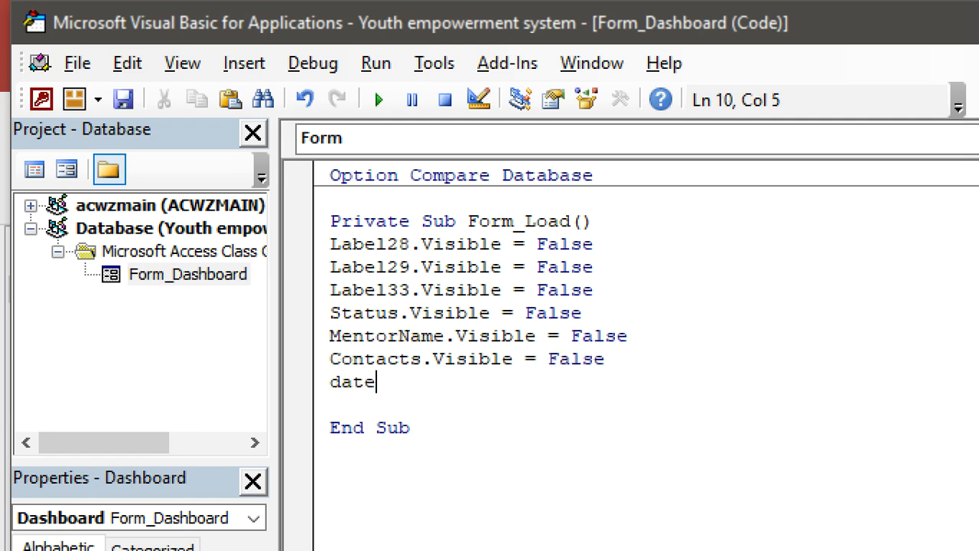
pyautogui.write('ofissu')
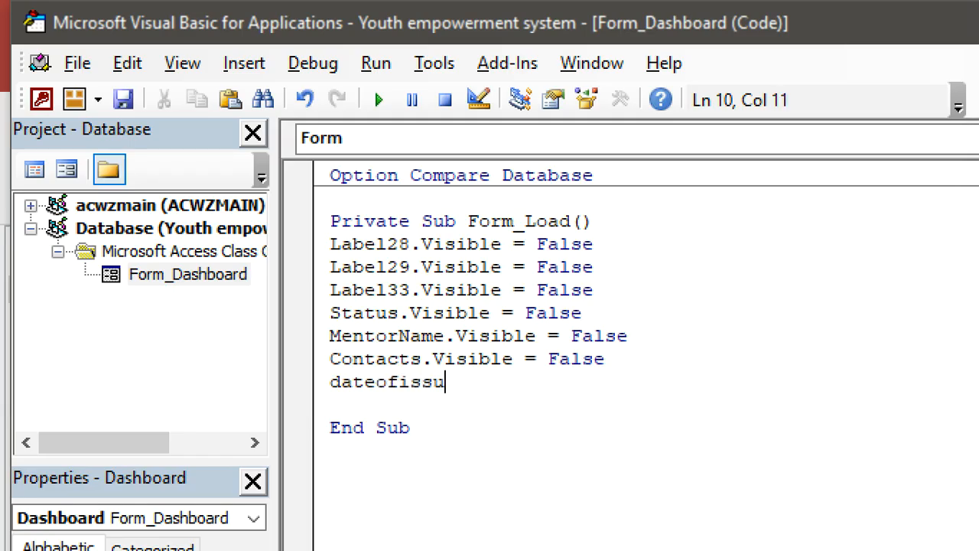
pyautogui.write('e.Vis')
pyautogui.press('BackSpace')
pyautogui.write('vi')
pyautogui.press('Tab')
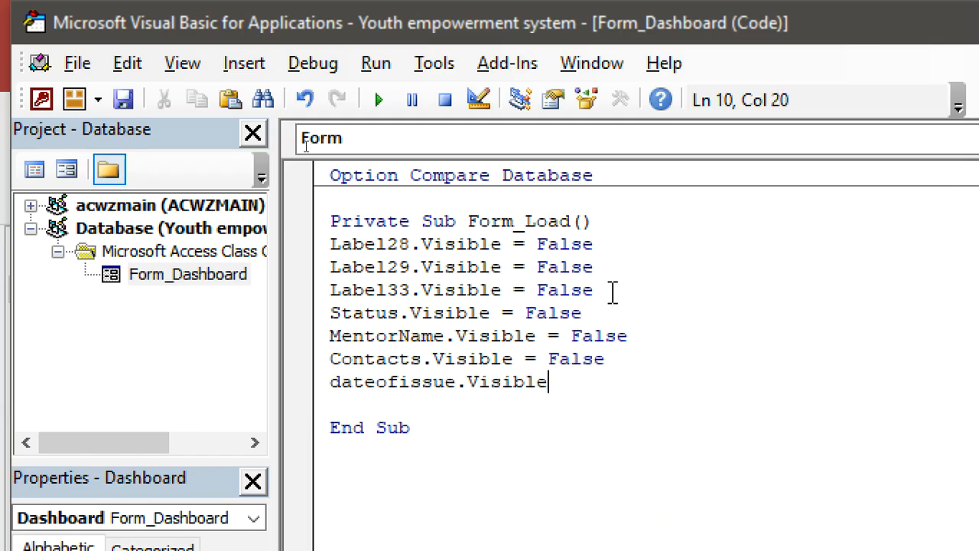
pyautogui.write('=f')
pyautogui.press('Tab')
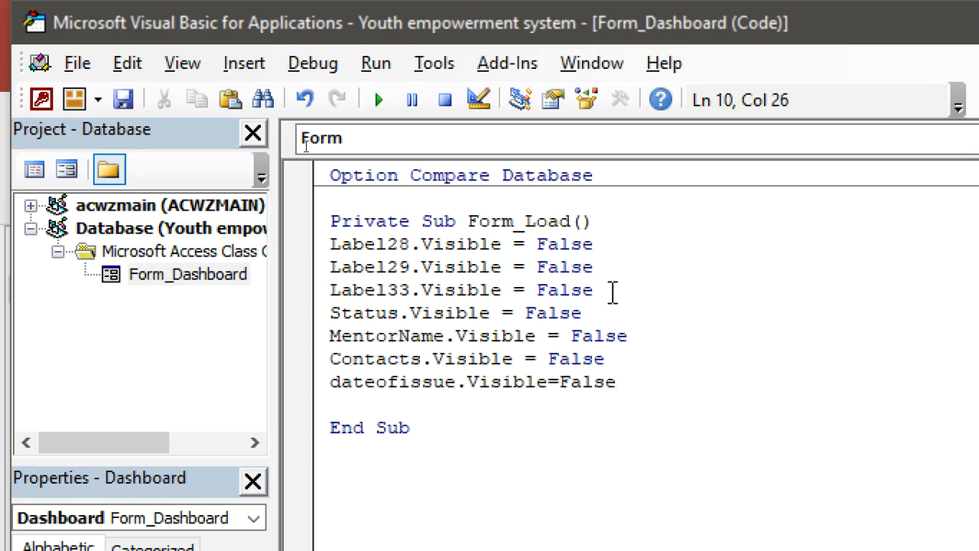
pyautogui.press('Return')
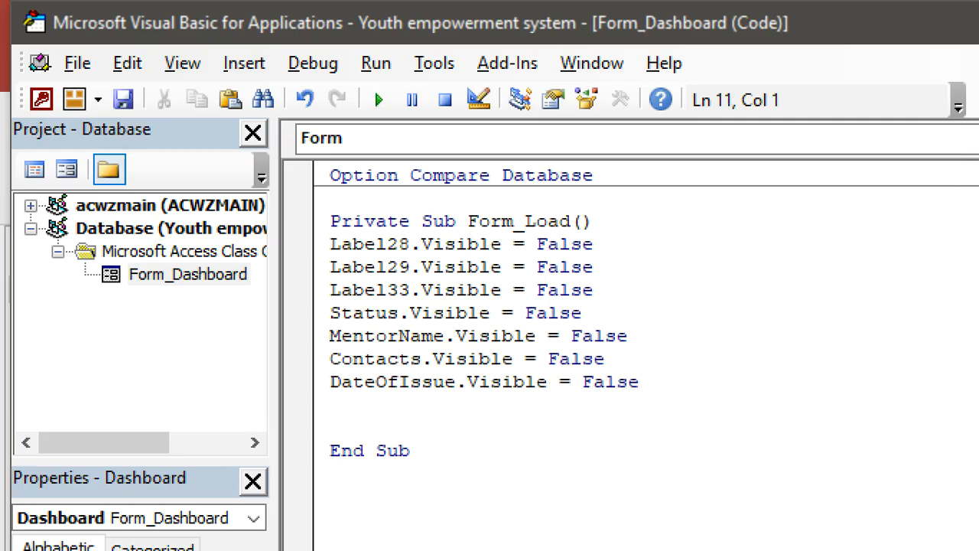
# Add the final line CertificateNO.Visible = False before End Sub
pyautogui.write('certific')
pyautogui.press('BackSpace')
pyautogui.press('BackSpace')
pyautogui.press('BackSpace')
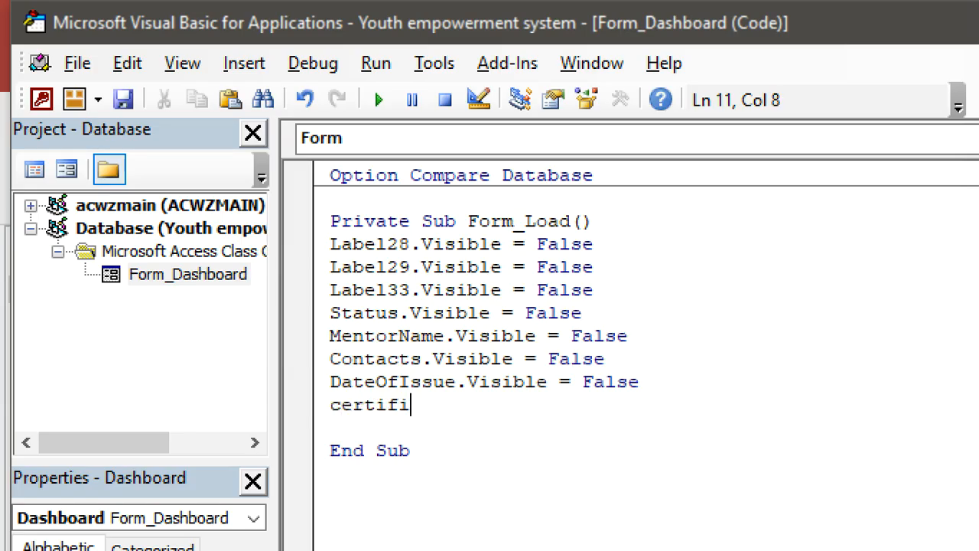
pyautogui.press('BackSpace')
pyautogui.write('ificaten')
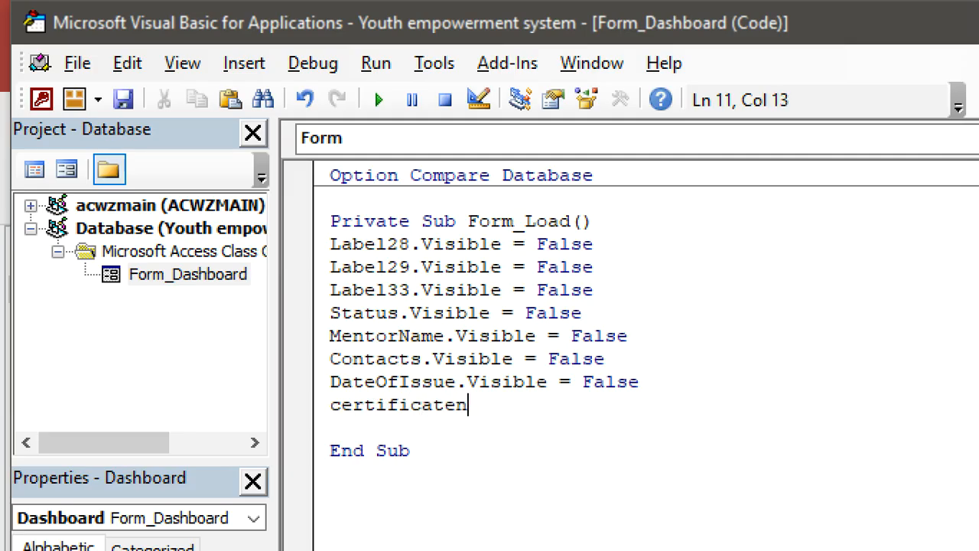
pyautogui.write('o.vi')
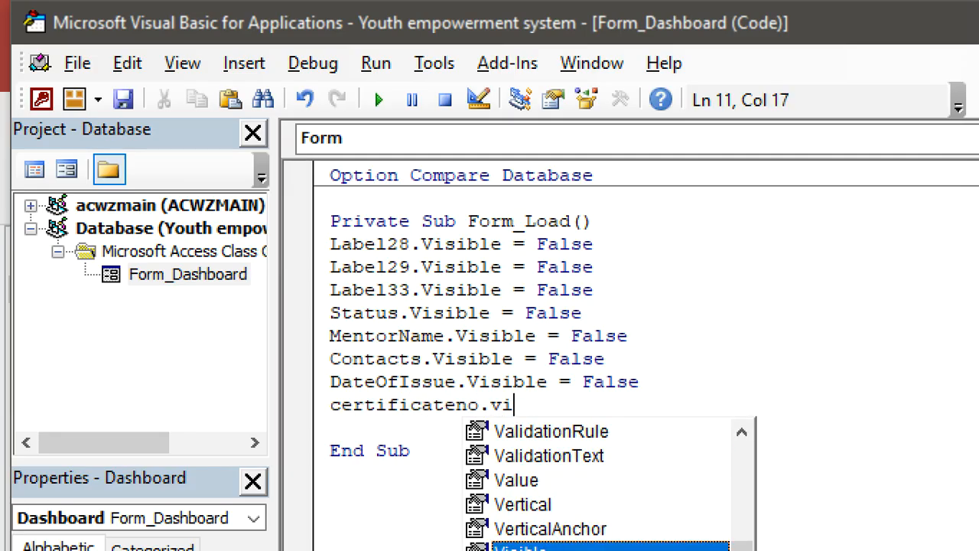
pyautogui.press('Tab')
pyautogui.write('=')
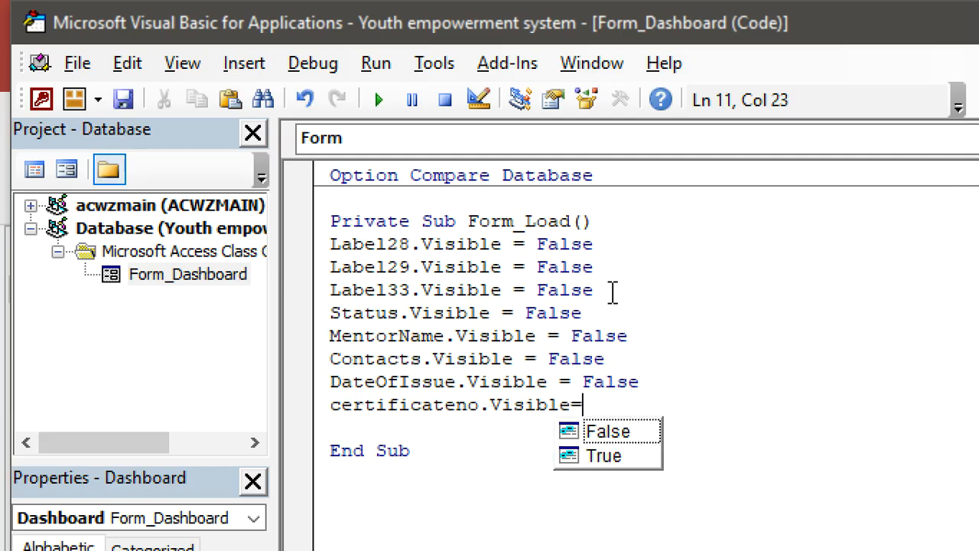
pyautogui.write('False')
pyautogui.click(694, 486)
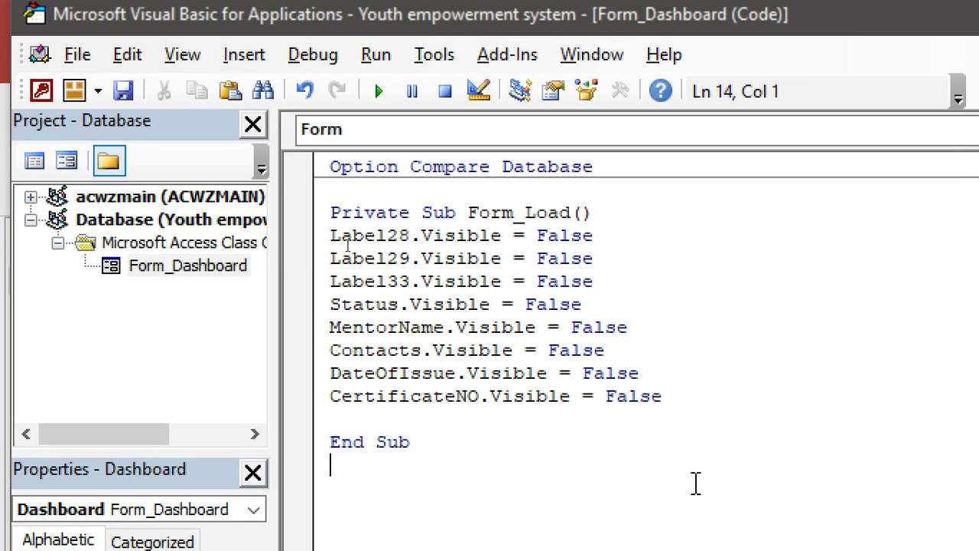
# Put the comment 'this code hides unwanted fields' above Form_Load, then return to Access
pyautogui.click(376, 210)
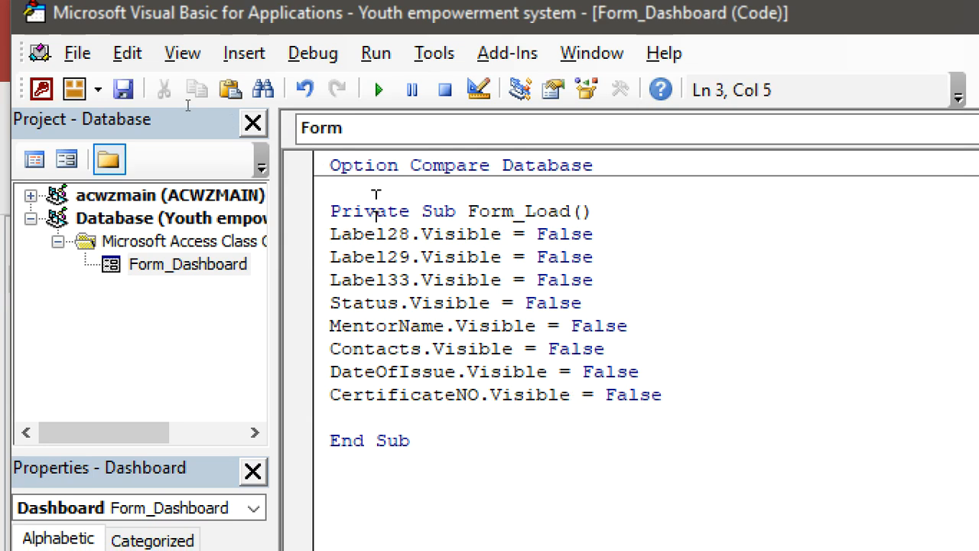
pyautogui.click(334, 191)
pyautogui.write("'this")
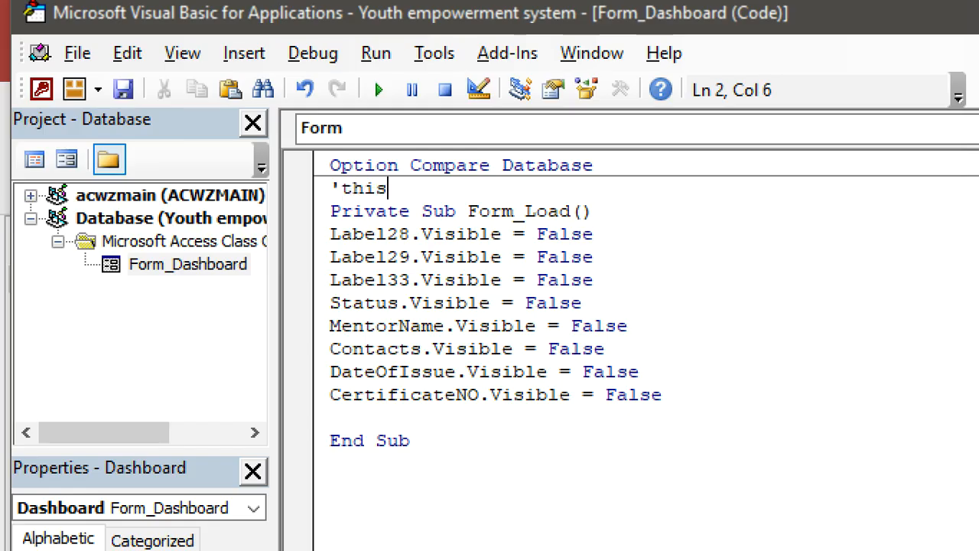
pyautogui.write(' code hide')
pyautogui.press('BackSpace')
pyautogui.write('des unn')
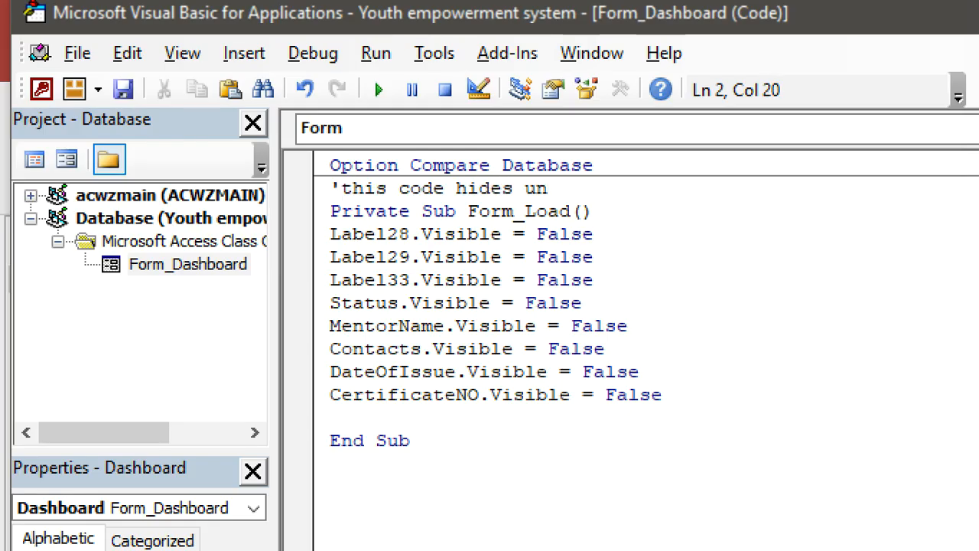
pyautogui.press('BackSpace')
pyautogui.write('wanyr')
pyautogui.press('BackSpace')
pyautogui.press('BackSpace')
pyautogui.write('yrf')
pyautogui.press('BackSpace')
pyautogui.press('BackSpace')
pyautogui.press('BackSpace')
pyautogui.write('ted')
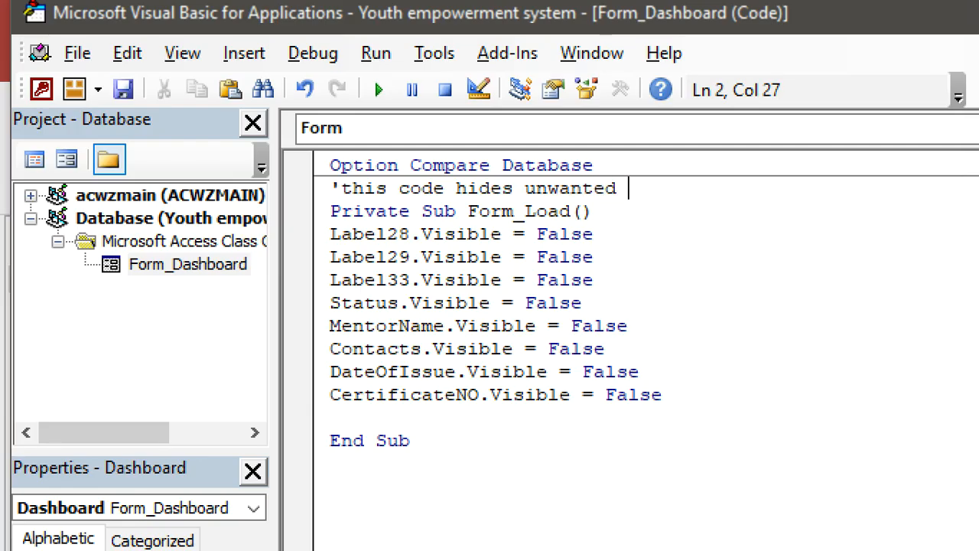
pyautogui.write(' fields')
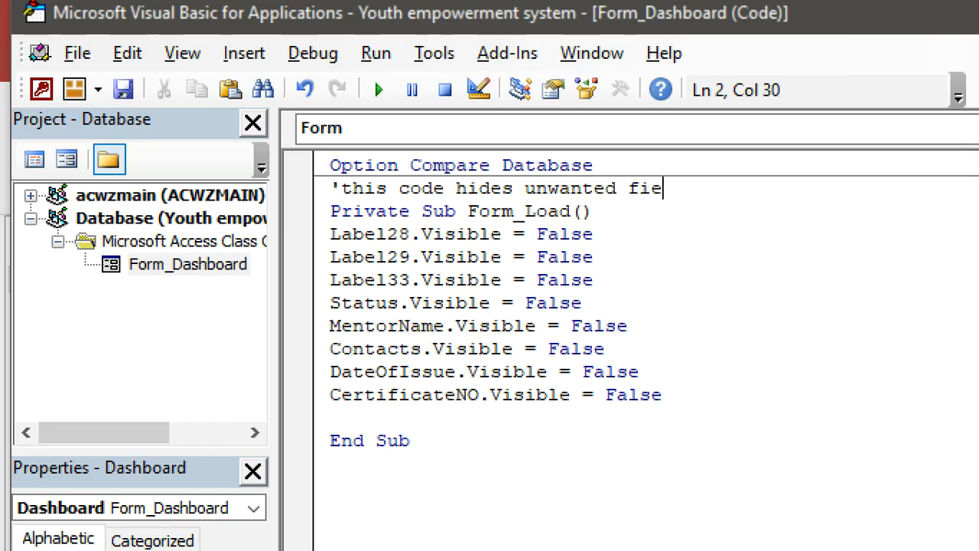
pyautogui.click(482, 394)
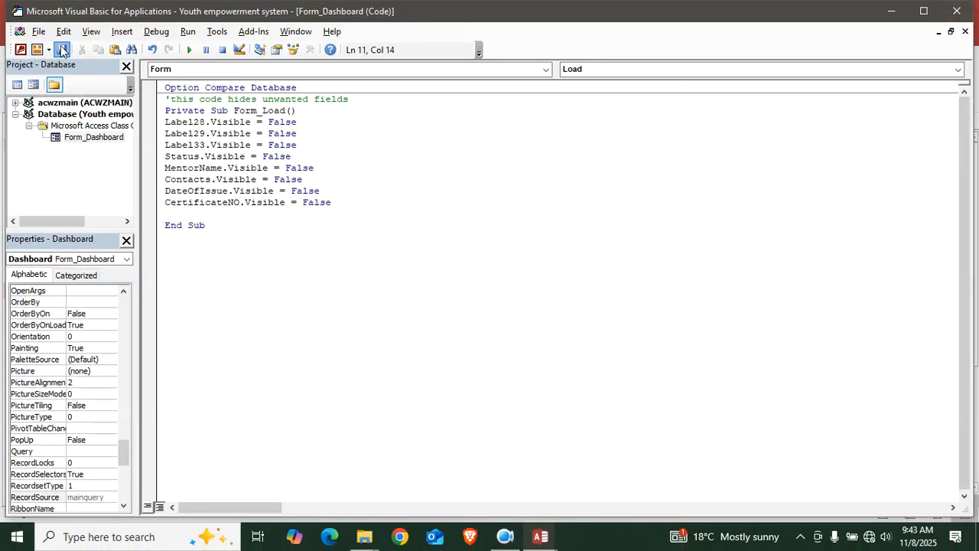
pyautogui.click(20, 50)
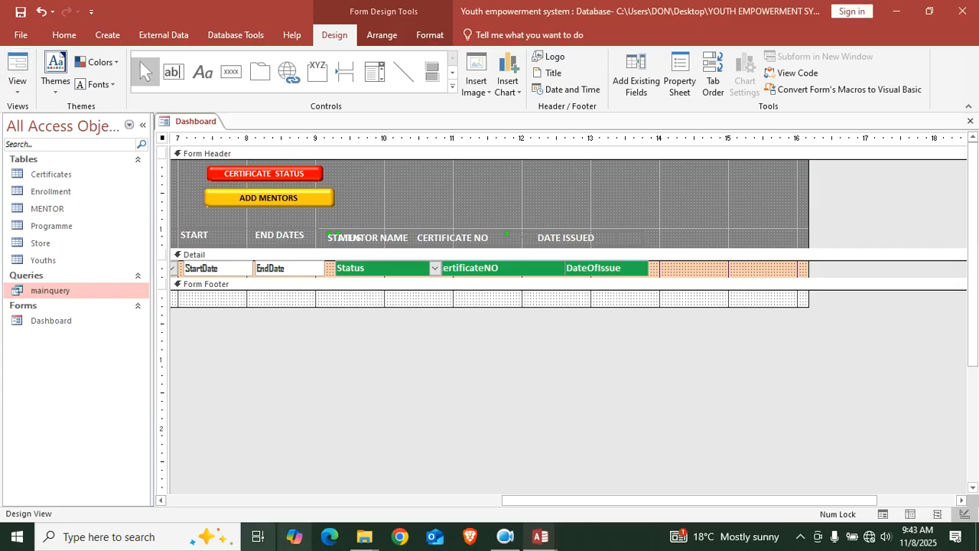
# Run the Dashboard in Form view, check the hidden fields and click CERTIFICATE STATUS
pyautogui.click(18, 69)
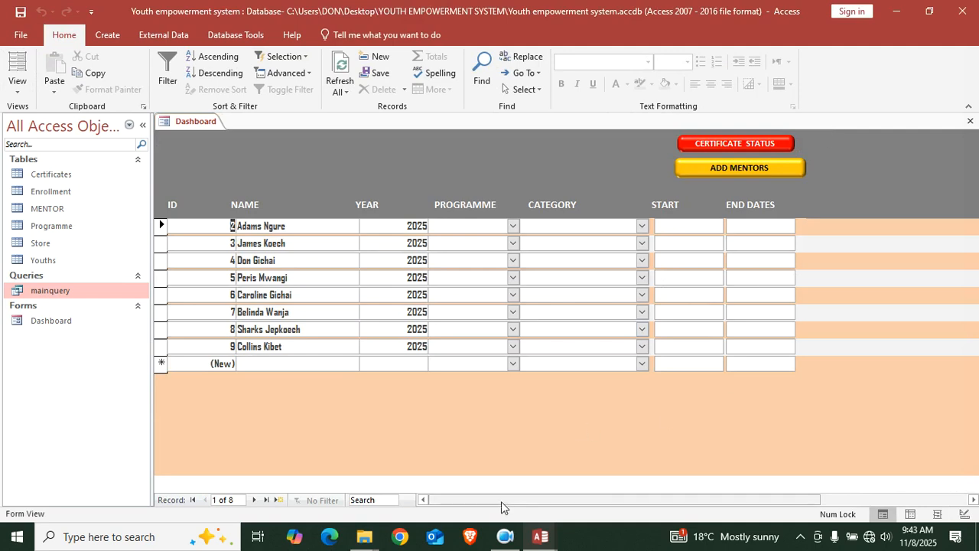
pyautogui.moveTo(502, 496)
pyautogui.mouseDown()
pyautogui.moveTo(564, 496)
pyautogui.moveTo(494, 481)
pyautogui.mouseUp()
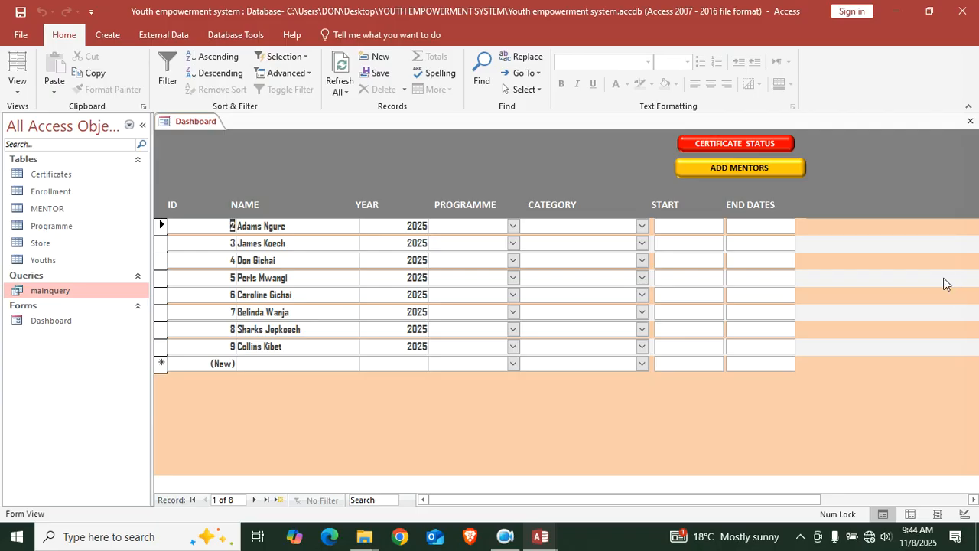
pyautogui.click(770, 143)
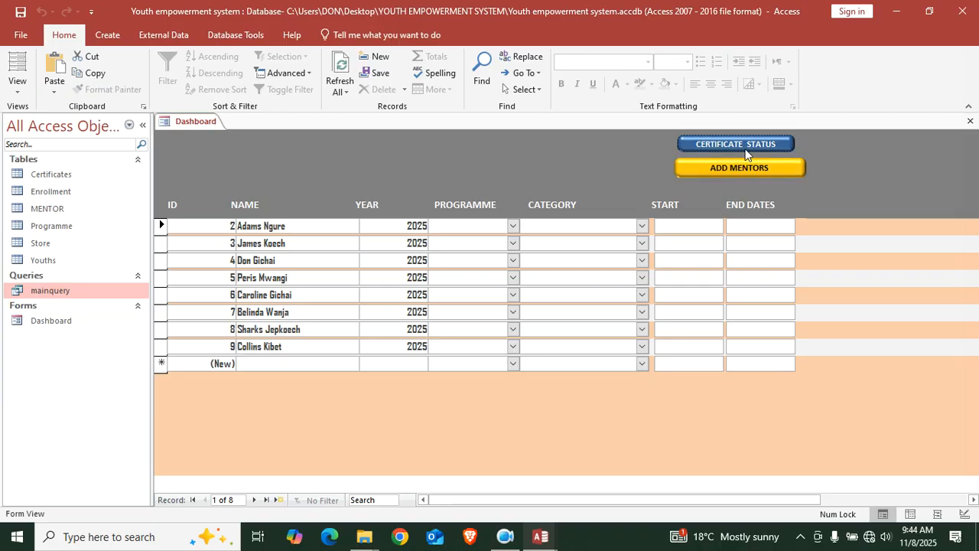
# In Design View, set the CERTIFICATE STATUS toggle's On Click to [Event Procedure] and open Toggle24_Click
pyautogui.rightClick(510, 153)
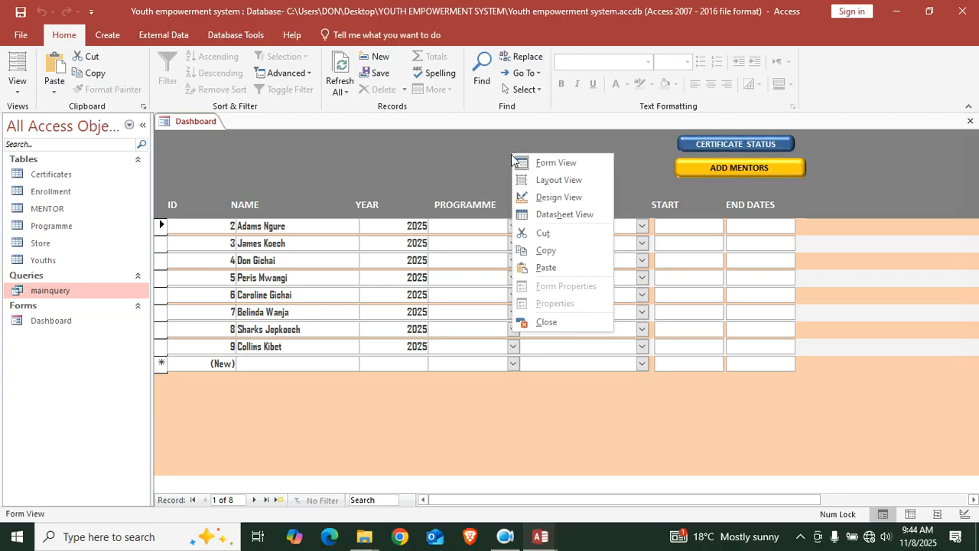
pyautogui.click(556, 193)
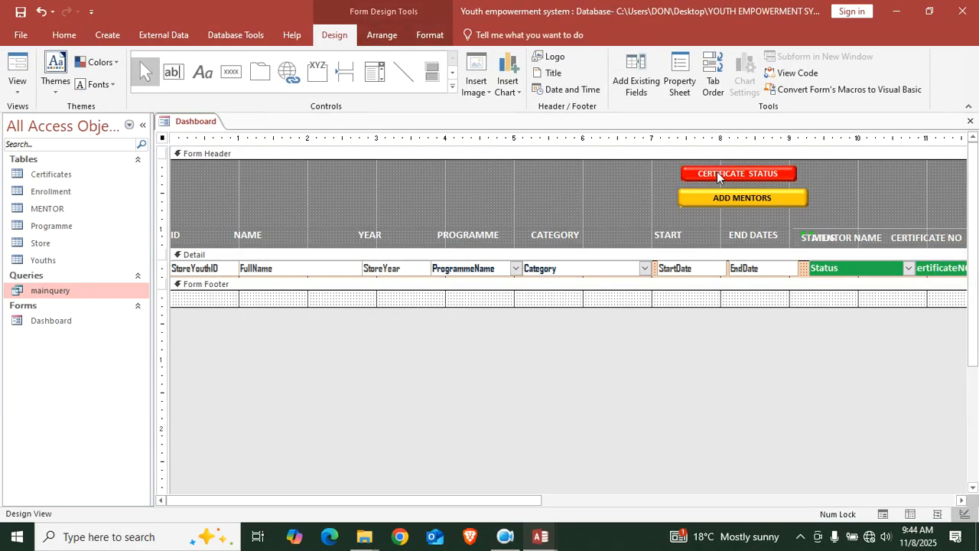
pyautogui.click(717, 174)
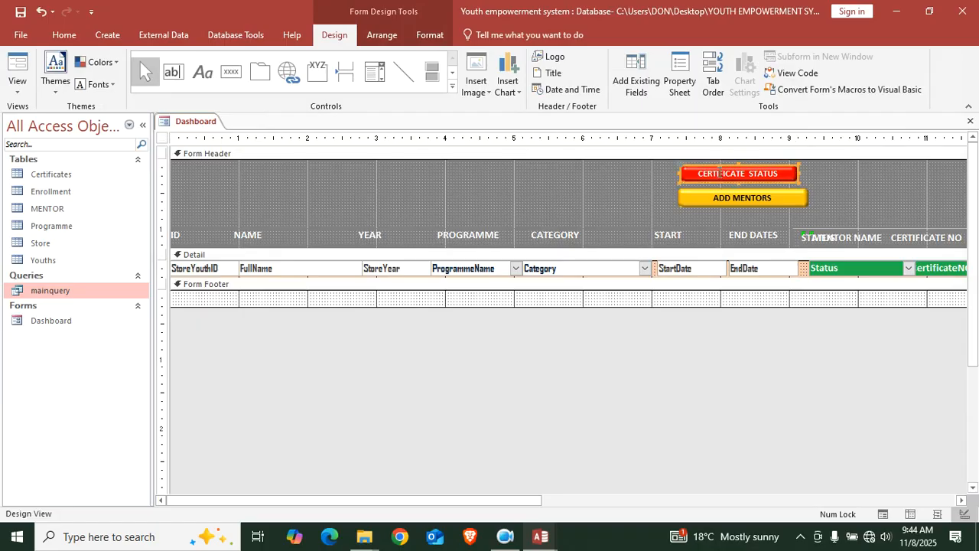
pyautogui.click(680, 76)
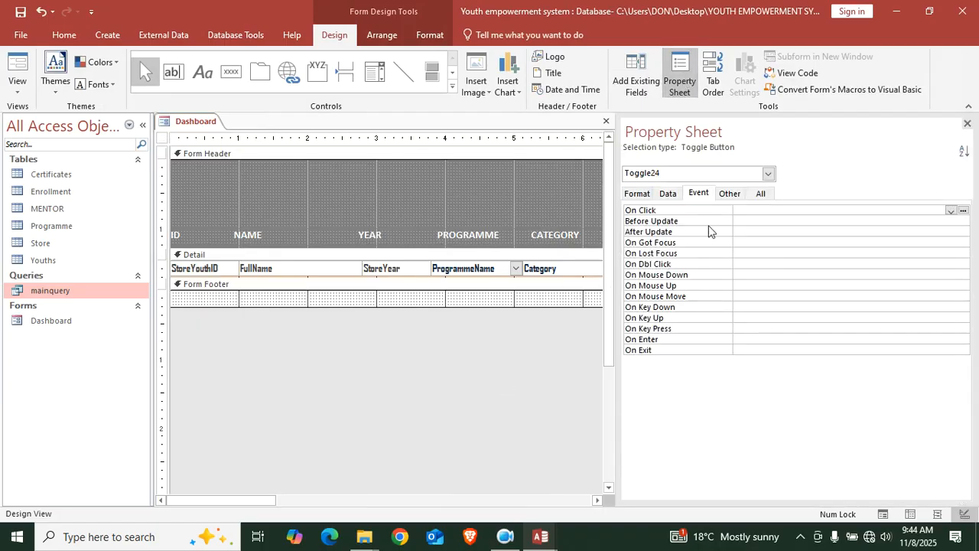
pyautogui.click(704, 198)
pyautogui.click(950, 210)
pyautogui.click(767, 219)
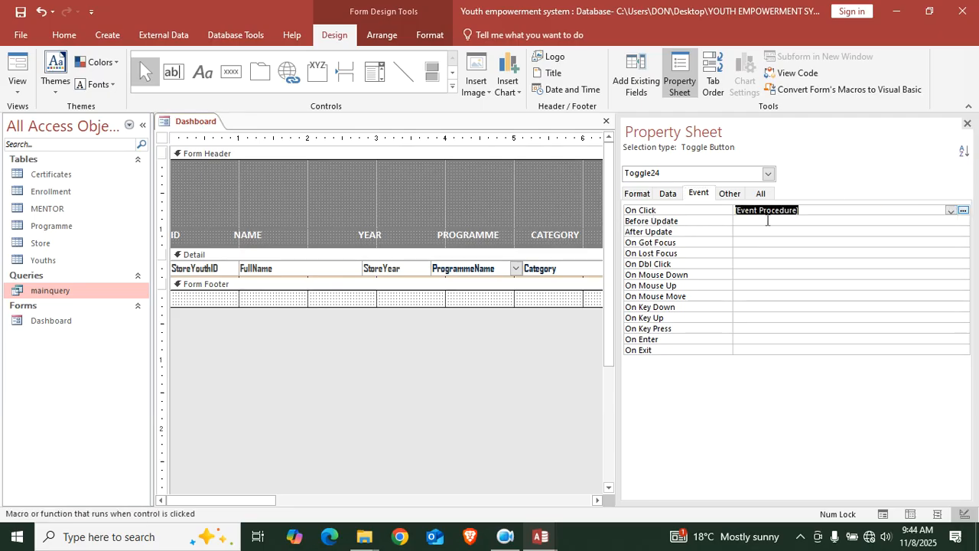
pyautogui.click(964, 211)
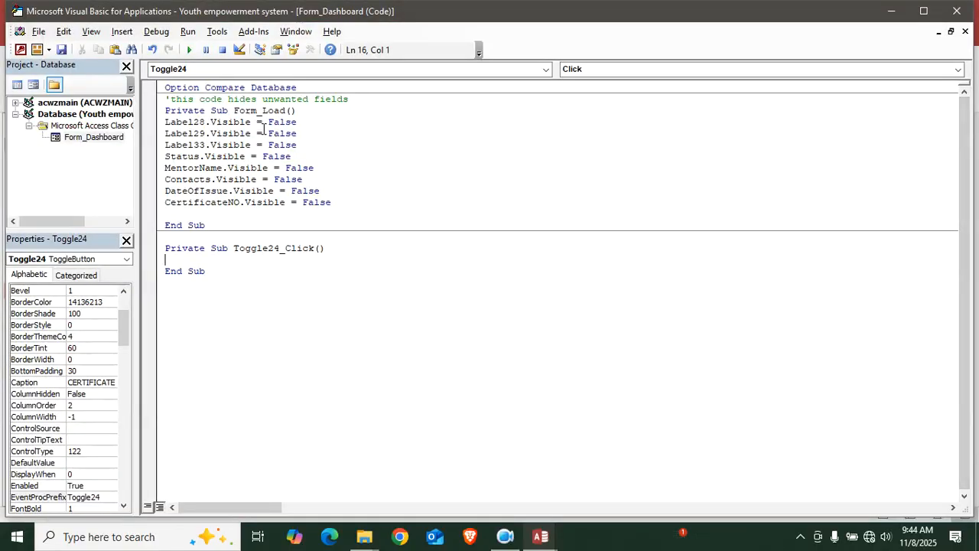
# Paste the Form_Load visibility lines into Toggle24_Click and add the comment 'code for certificate
pyautogui.moveTo(351, 204); pyautogui.dragTo(153, 131)
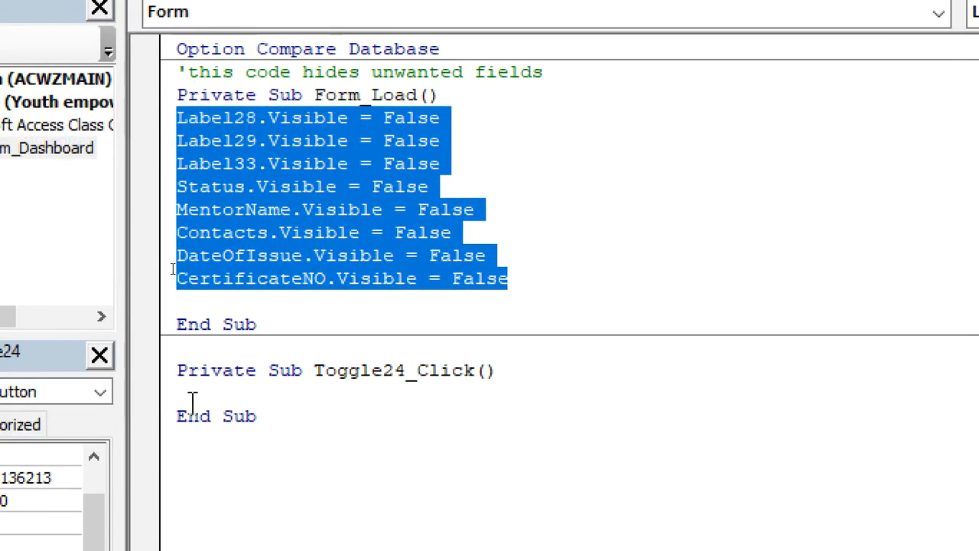
pyautogui.click(197, 403)
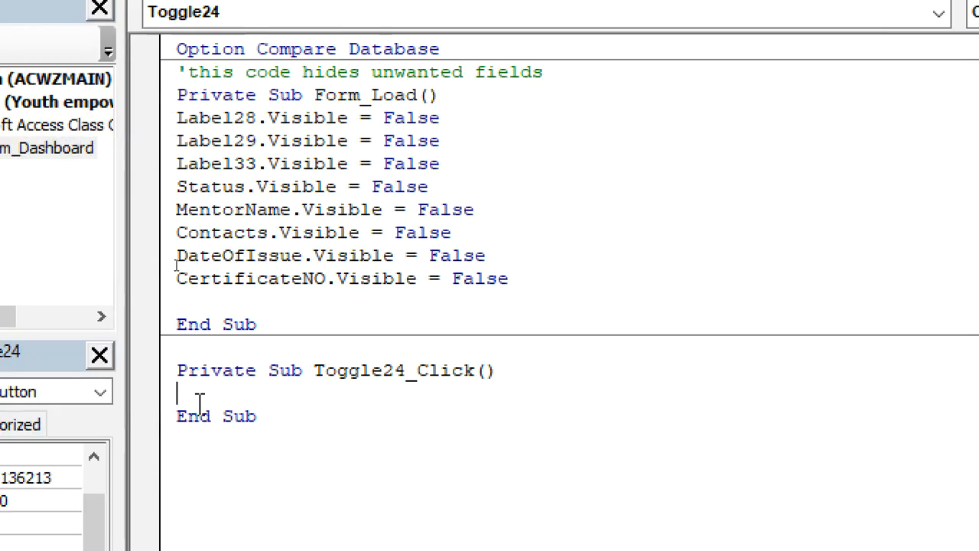
pyautogui.write('Label28.Visible = False Label29.Visible = False Label33.Visible = False Status.Visible = False MentorName.Visible = False Contacts.Visible = False DateOfIssue.Visible = False CertificateNO.Visible = False')
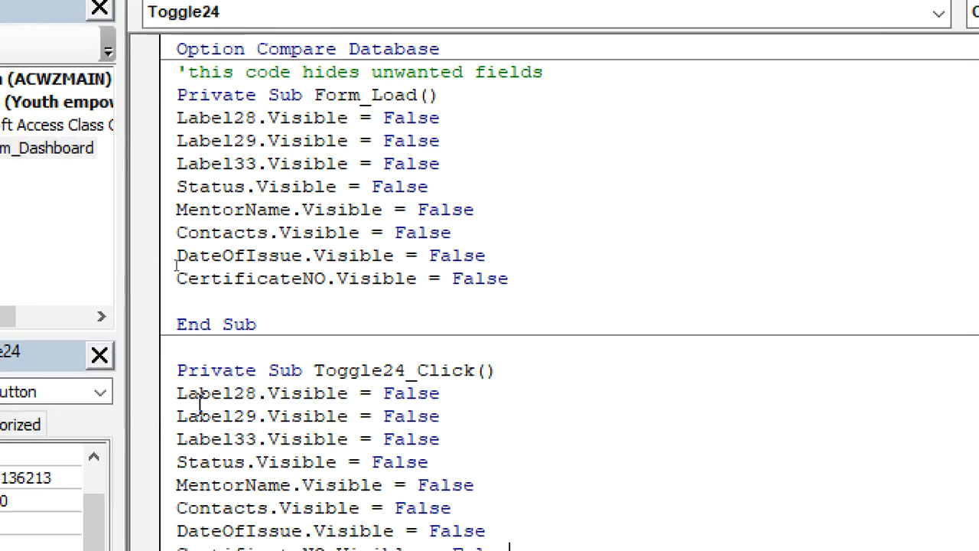
pyautogui.click(163, 350)
pyautogui.click(201, 341)
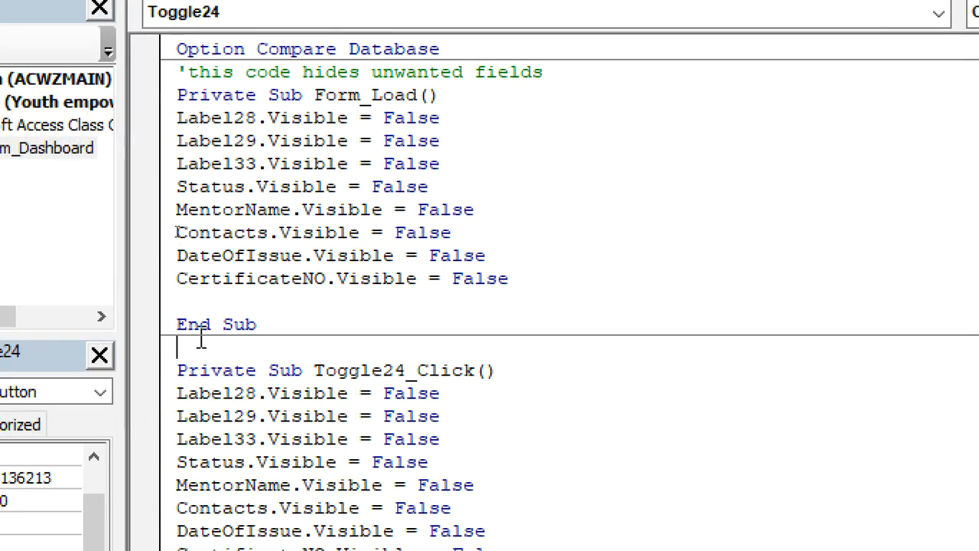
pyautogui.write("'code  for certificate")
# Change DateOfIssue, CertificateNO and Status visibility to True, then return to Access
pyautogui.click(444, 439)
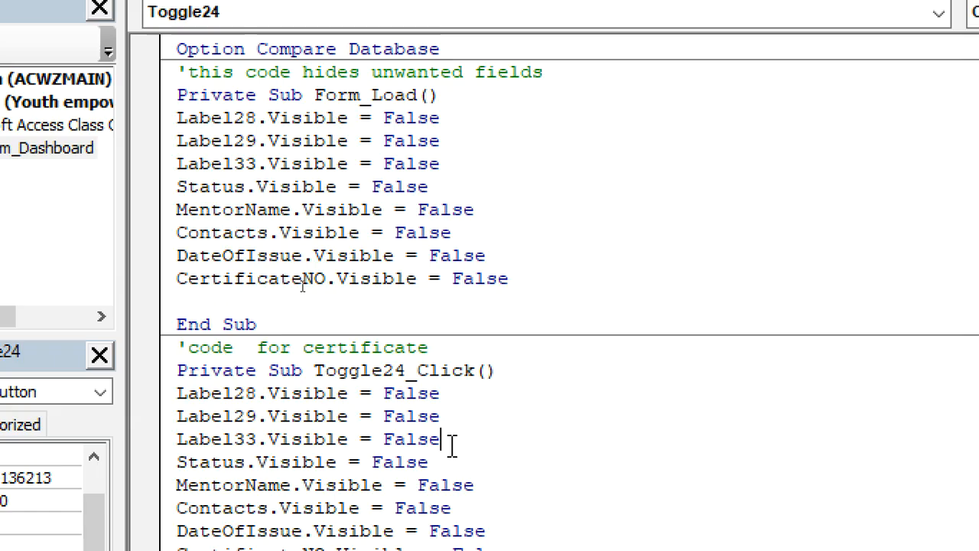
pyautogui.scroll(-2, 395, 456)
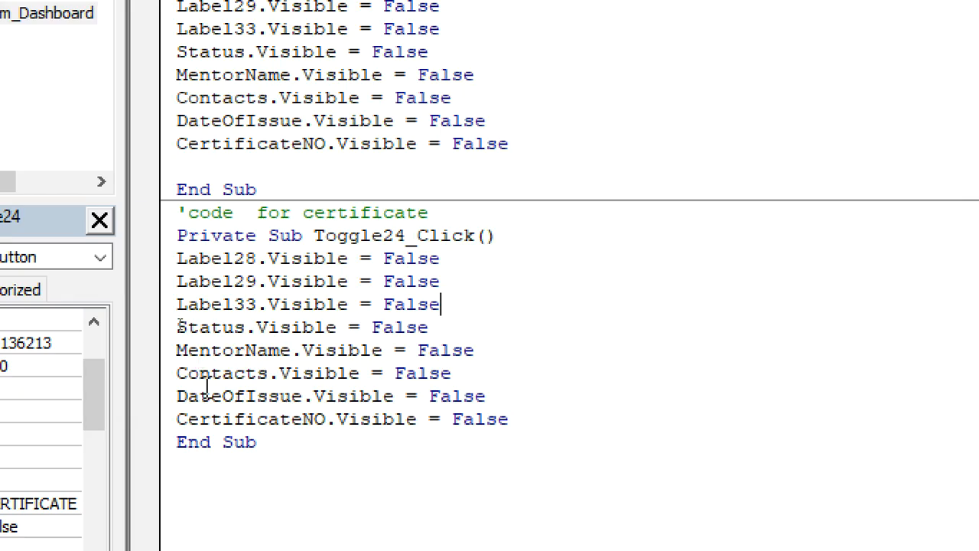
pyautogui.click(518, 398)
pyautogui.press('BackSpace')
pyautogui.press('BackSpace')
pyautogui.press('BackSpace')
pyautogui.press('BackSpace')
pyautogui.press('BackSpace')
pyautogui.write('true')
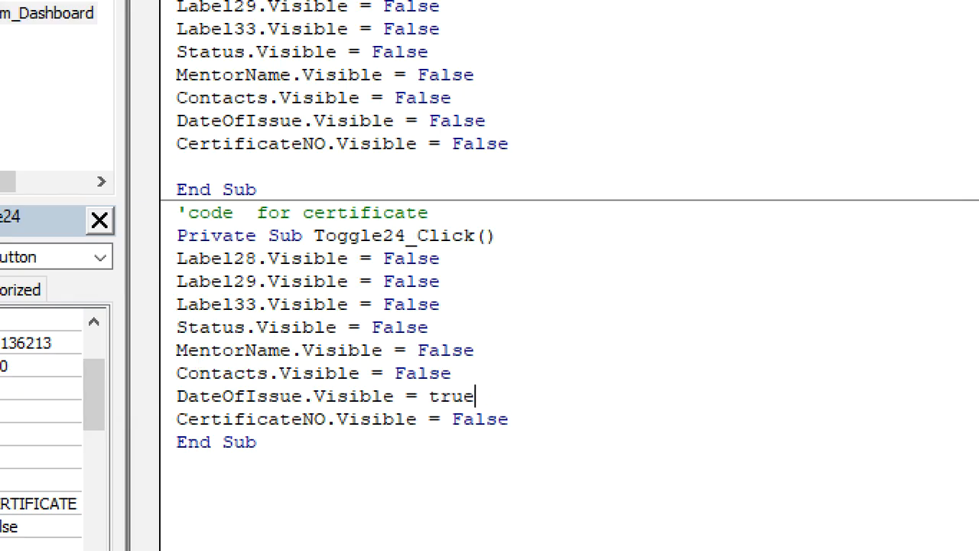
pyautogui.click(580, 417)
pyautogui.press('BackSpace')
pyautogui.press('BackSpace')
pyautogui.press('BackSpace')
pyautogui.press('BackSpace')
pyautogui.press('BackSpace')
pyautogui.write('true')
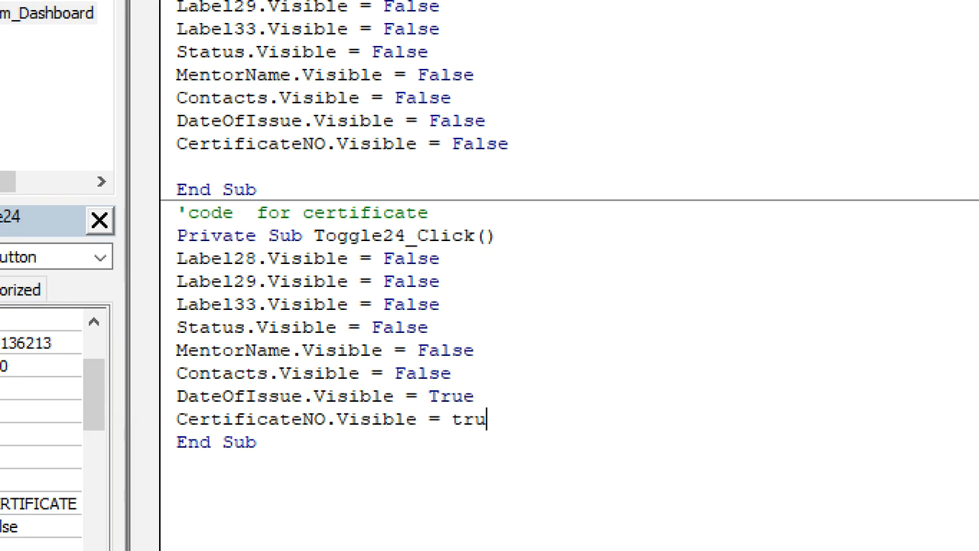
pyautogui.click(474, 324)
pyautogui.press('BackSpace')
pyautogui.press('BackSpace')
pyautogui.press('BackSpace')
pyautogui.press('BackSpace')
pyautogui.press('BackSpace')
pyautogui.write('try')
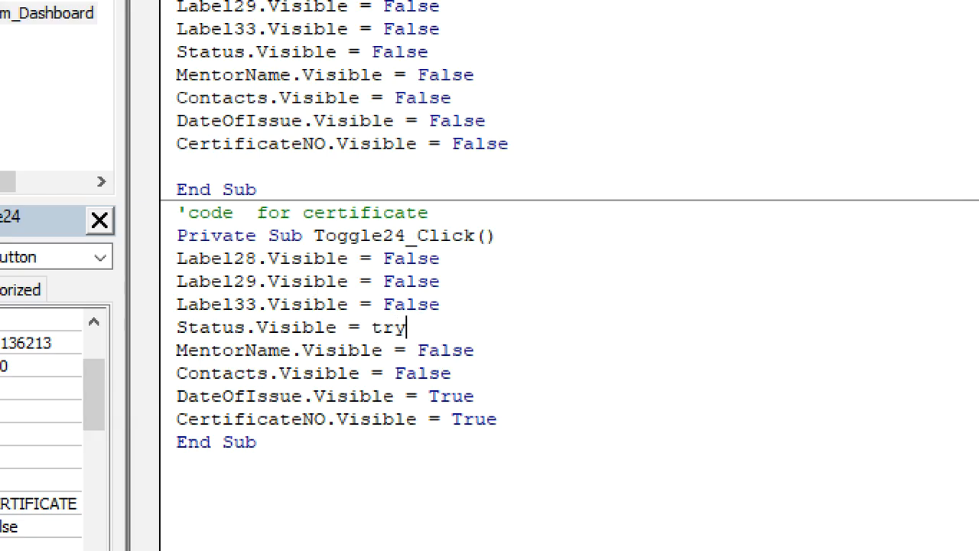
pyautogui.press('BackSpace')
pyautogui.write('ue')
pyautogui.click(583, 420)
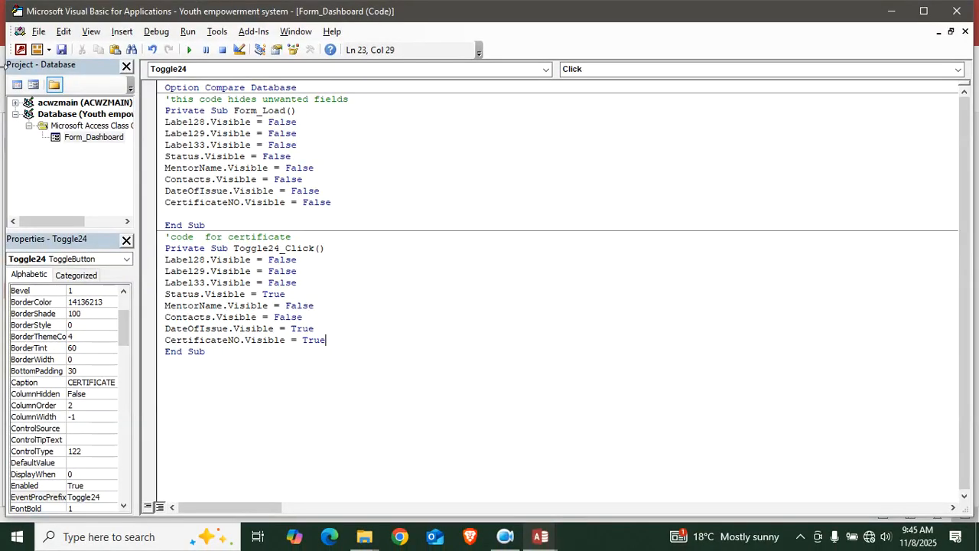
pyautogui.click(21, 50)
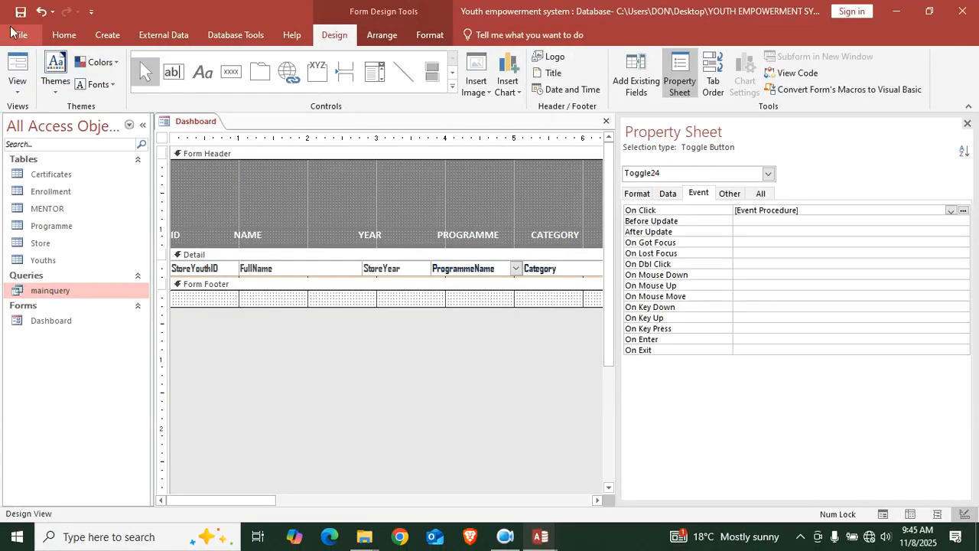
# Test the Dashboard in Form View, then switch it back to Design View
pyautogui.click(9, 65)
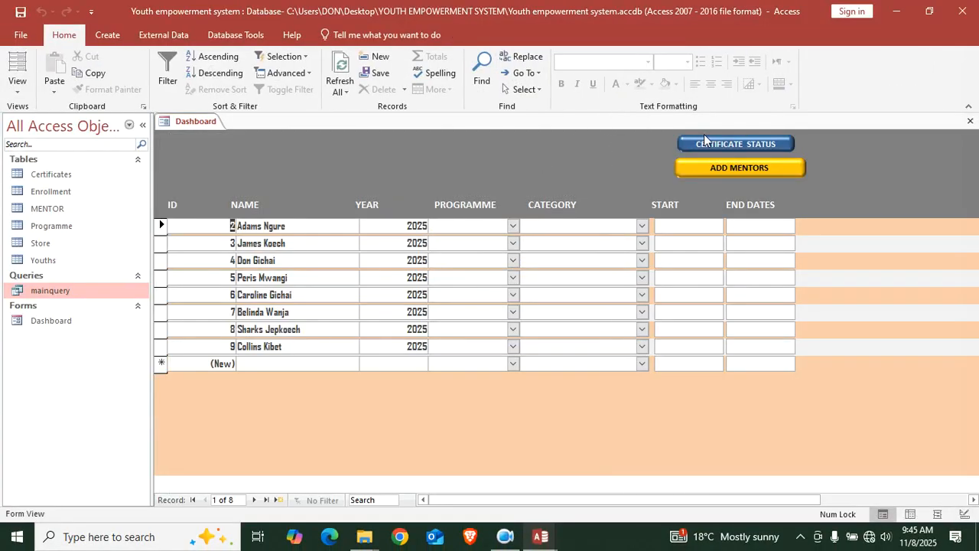
pyautogui.moveTo(562, 500); pyautogui.dragTo(716, 501)
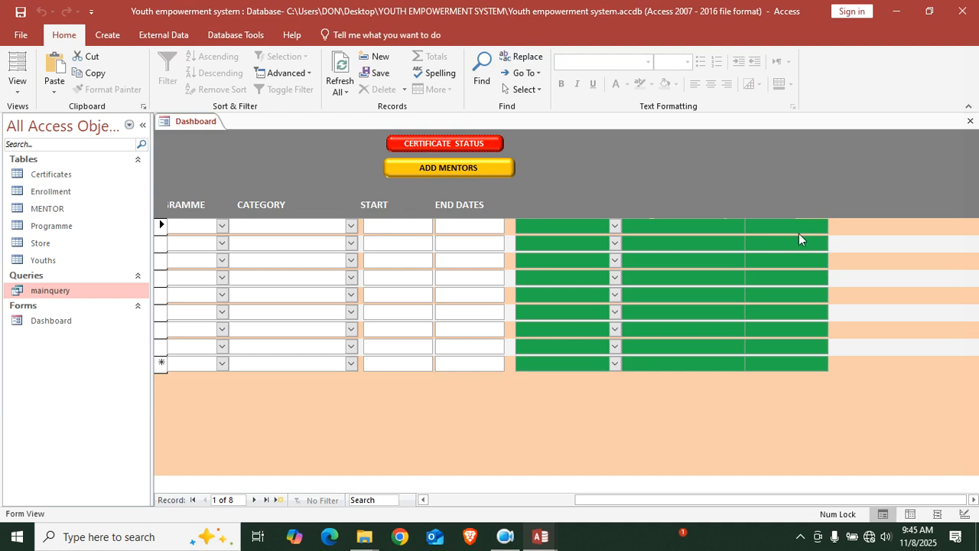
pyautogui.rightClick(544, 396)
pyautogui.click(600, 260)
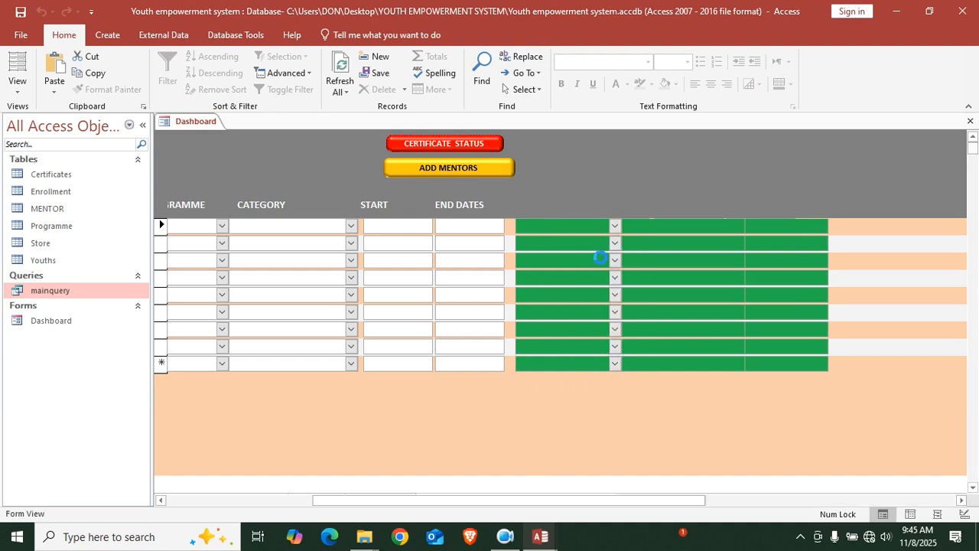
# Change Label33.Visible to True in Toggle24_Click, save the code and return to Access
pyautogui.click(785, 67)
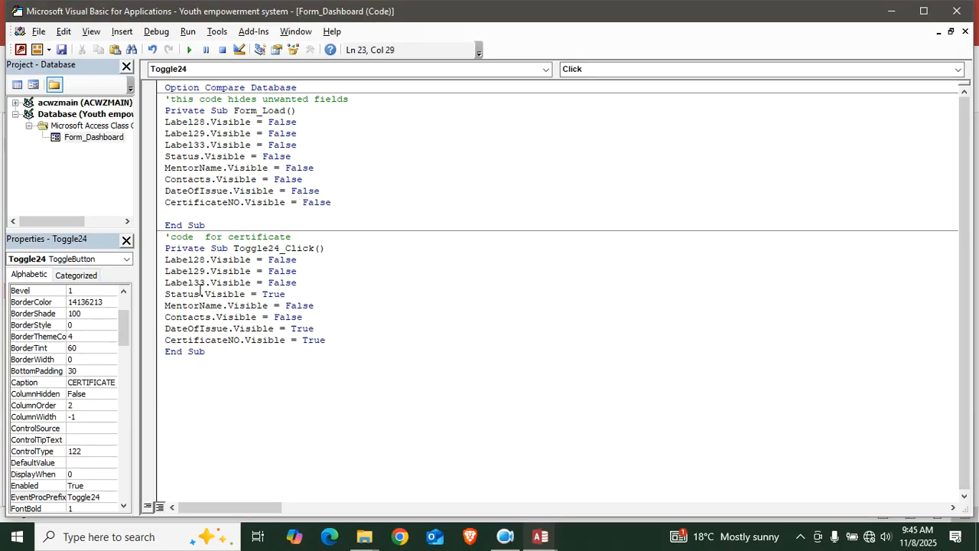
pyautogui.click(303, 282)
pyautogui.press('BackSpace')
pyautogui.press('BackSpace')
pyautogui.press('BackSpace')
pyautogui.press('BackSpace')
pyautogui.press('BackSpace')
pyautogui.write('true')
pyautogui.click(63, 51)
pyautogui.click(20, 51)
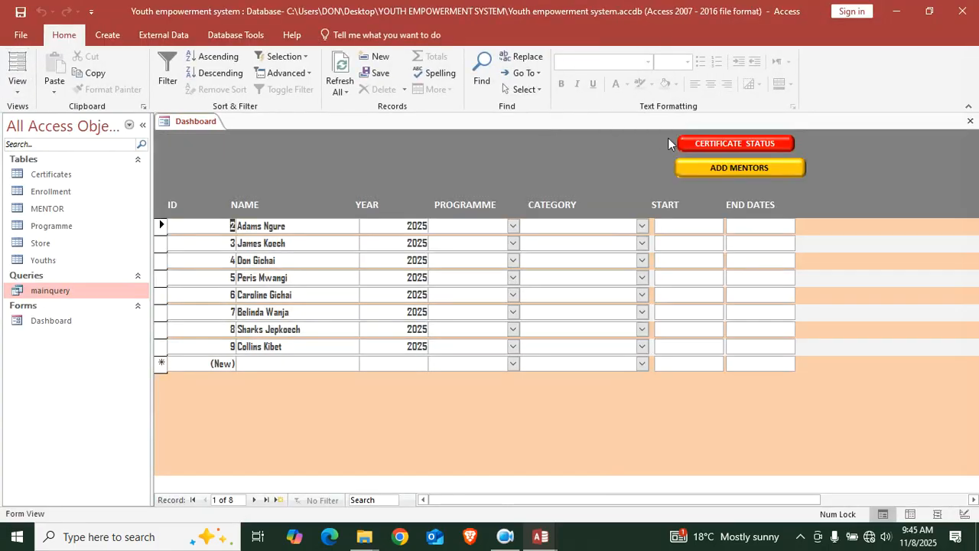
# Show the certificate columns and set the first record to Completed, issued 04/11/2025
pyautogui.click(734, 151)
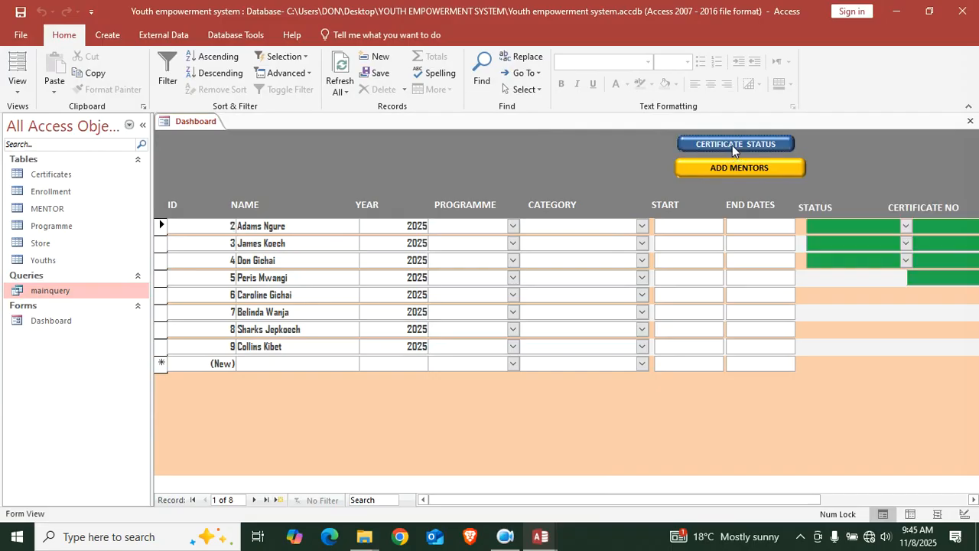
pyautogui.moveTo(538, 497); pyautogui.dragTo(703, 496)
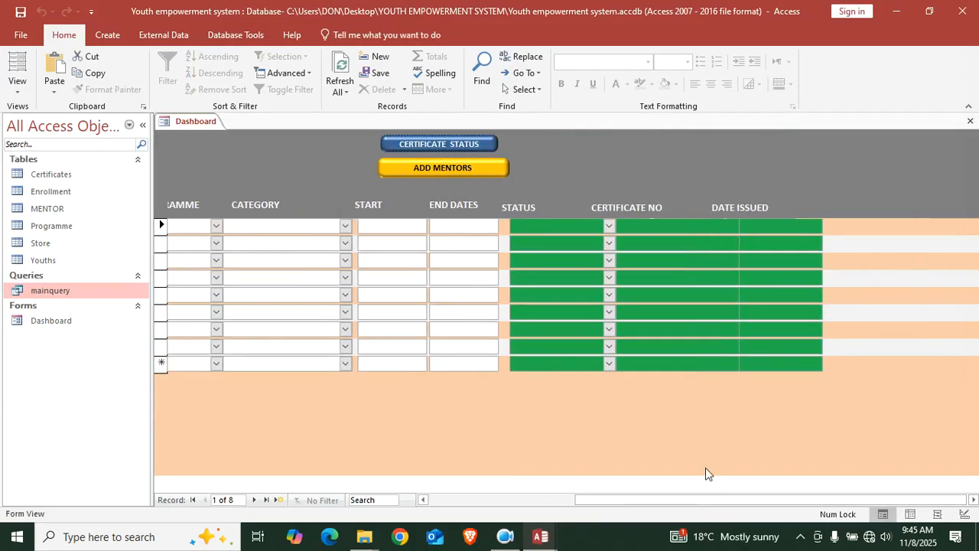
pyautogui.click(608, 226)
pyautogui.click(564, 244)
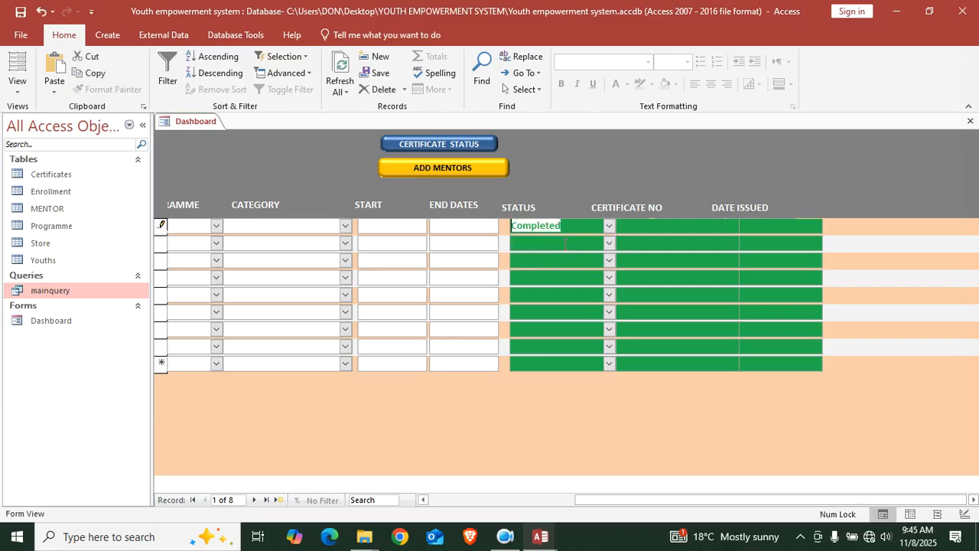
pyautogui.click(664, 224)
pyautogui.click(780, 222)
pyautogui.click(831, 224)
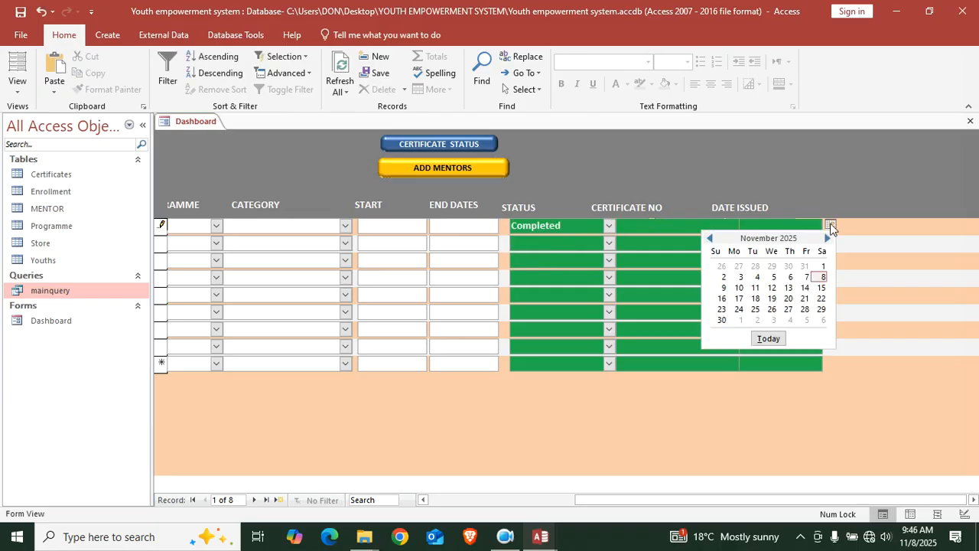
pyautogui.click(748, 280)
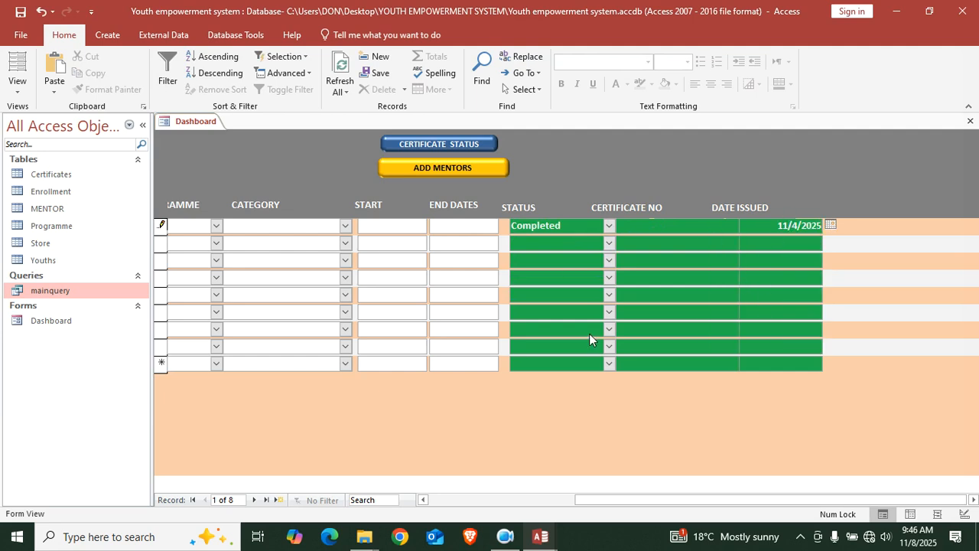
# Click the mentor and certificate toggles a few times to test them
pyautogui.click(445, 170)
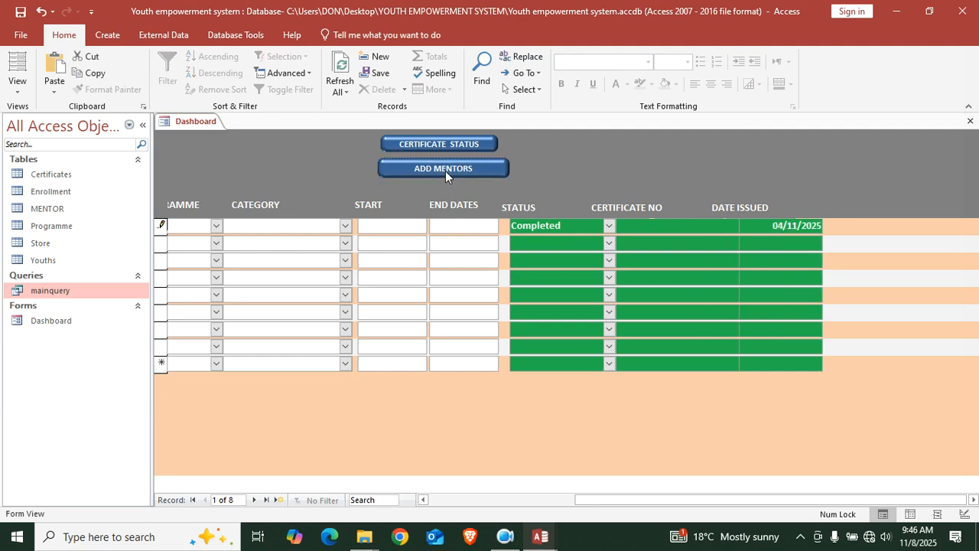
pyautogui.click(451, 146)
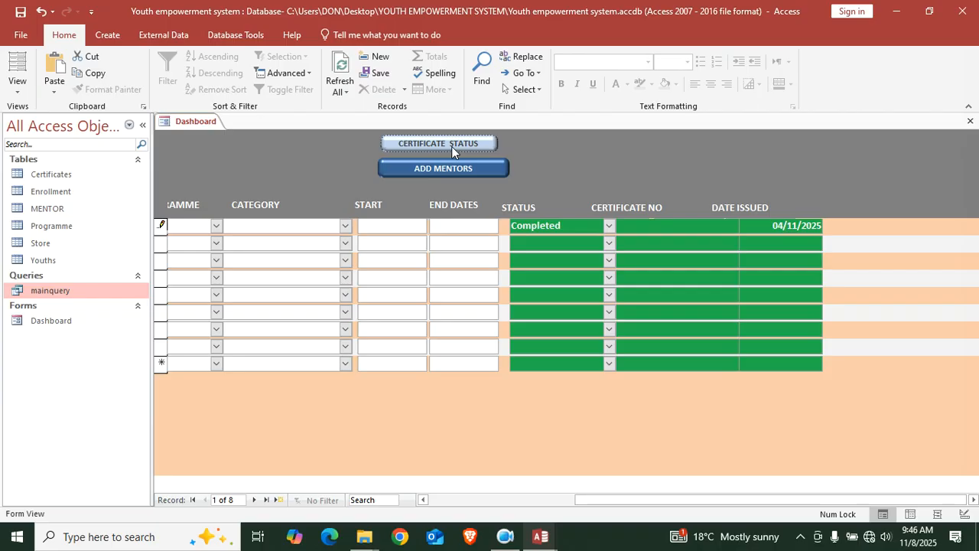
pyautogui.click(448, 170)
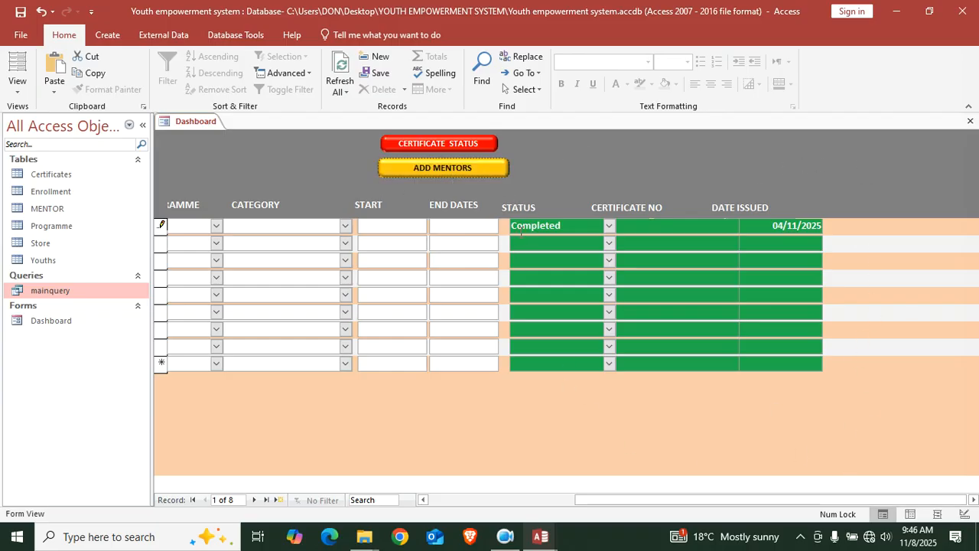
# In Design View, set the ADD MENTORS toggle (Toggle23) On Click to [Event Procedure] and open its stub
pyautogui.rightClick(576, 166)
pyautogui.click(612, 201)
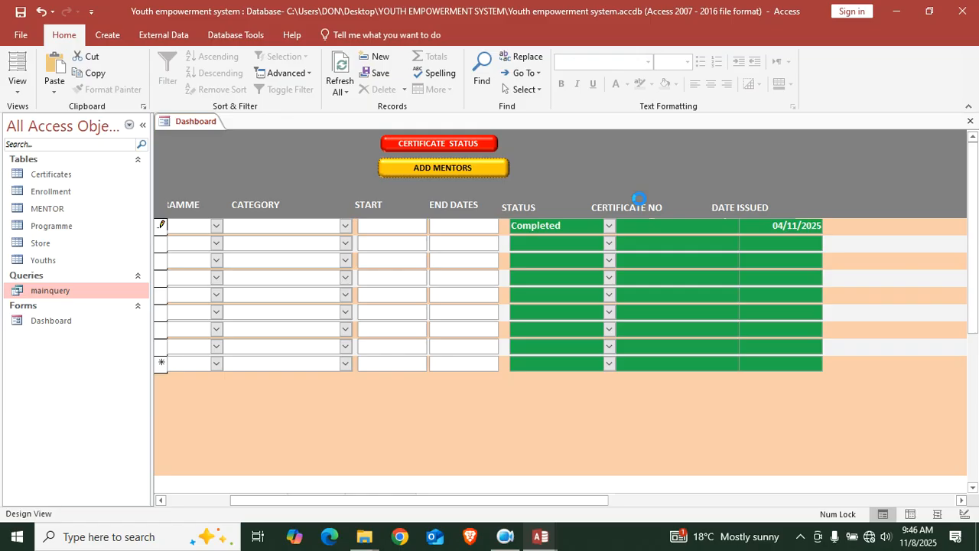
pyautogui.moveTo(221, 500); pyautogui.dragTo(365, 491)
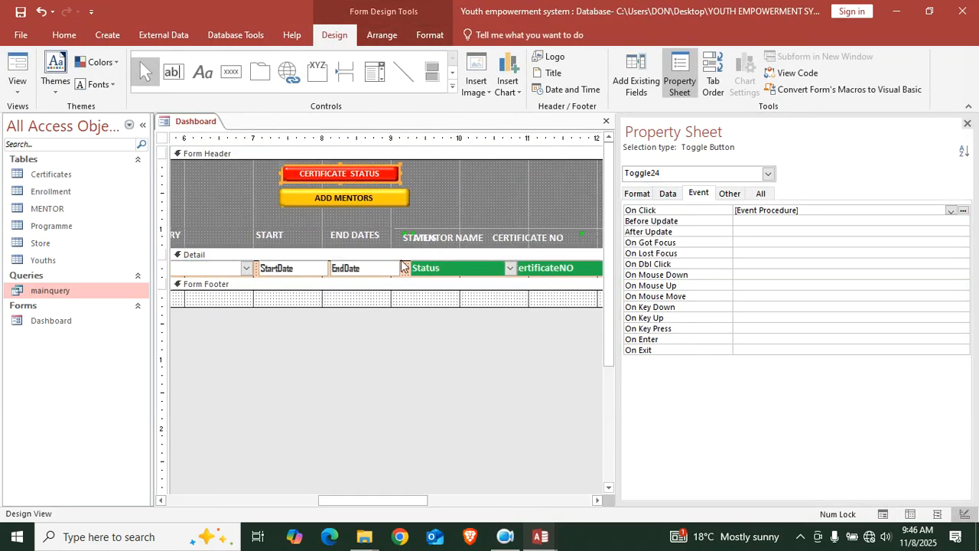
pyautogui.click(374, 201)
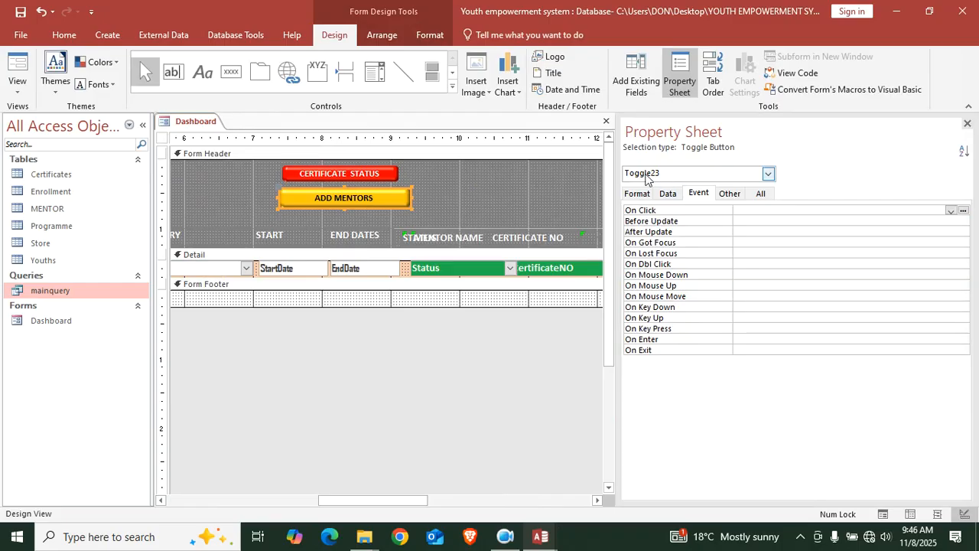
pyautogui.click(950, 210)
pyautogui.click(867, 216)
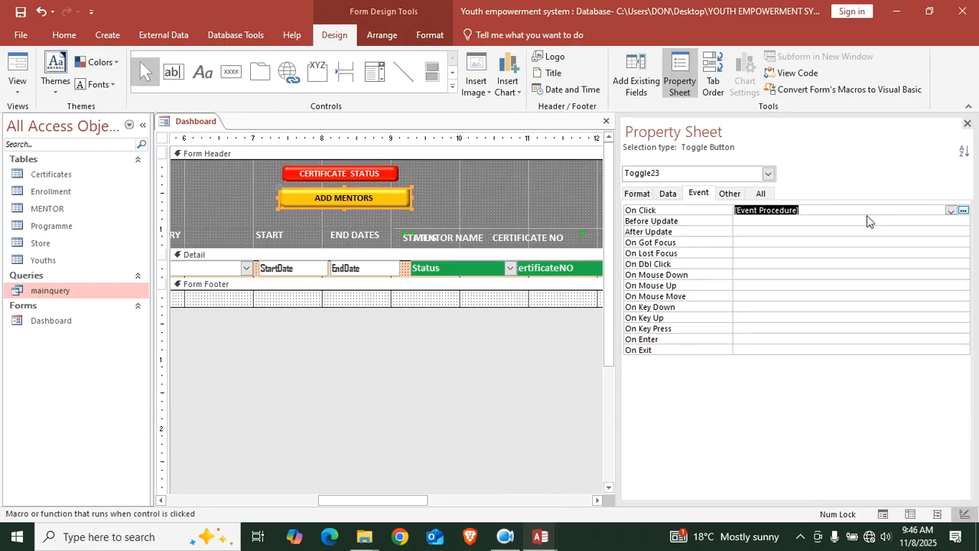
pyautogui.click(963, 211)
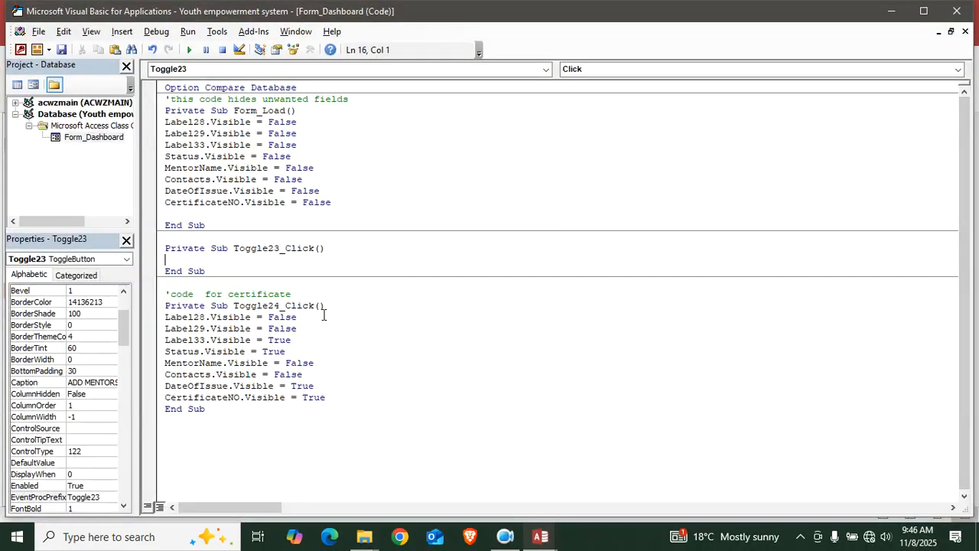
# Paste the nine Visible lines into Toggle23_Click with a 'Rem code for mentors' comment above
pyautogui.write('Label28.Visible = False Label29.Visible = False Label33.Visible = False Status.Visible = False MentorName.Visible = False Contacts.Visible = False DateOfIssue.Visible = False CertificateNO.Visible = False')
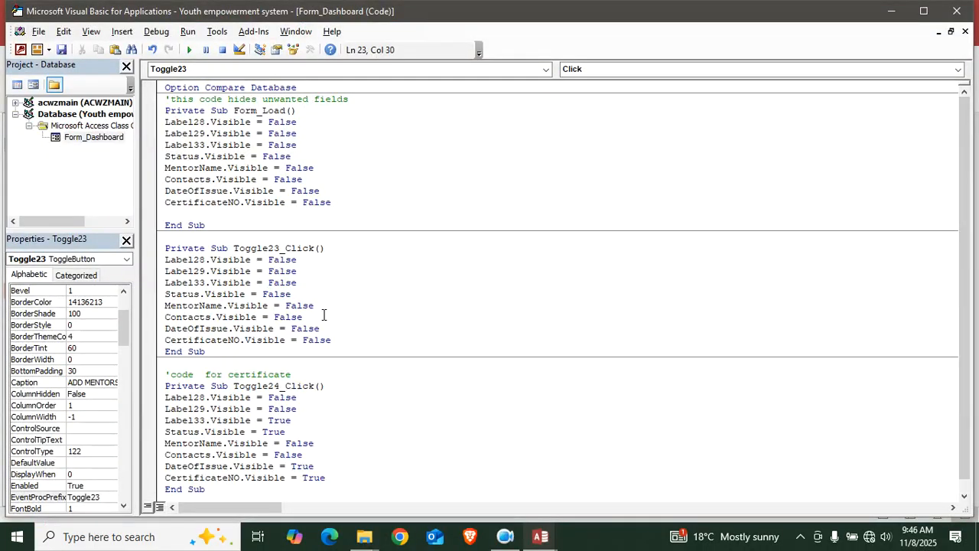
pyautogui.click(221, 239)
pyautogui.write('rem code cfor mentors')
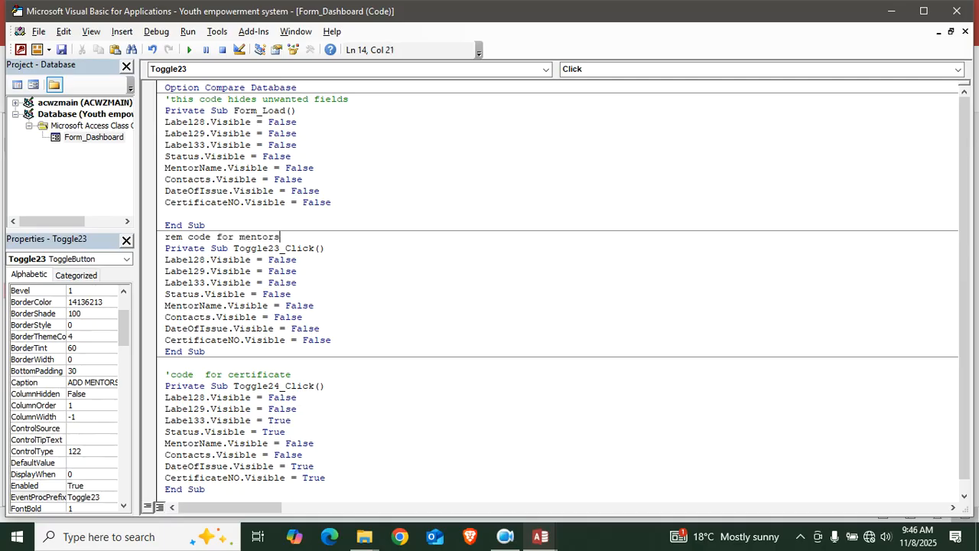
# Change Label29 and Label28 visibility from False to True
pyautogui.click(350, 284)
pyautogui.press('BackSpace')
pyautogui.press('BackSpace')
pyautogui.press('BackSpace')
pyautogui.press('BackSpace')
pyautogui.press('BackSpace')
pyautogui.write('true')
pyautogui.click(323, 260)
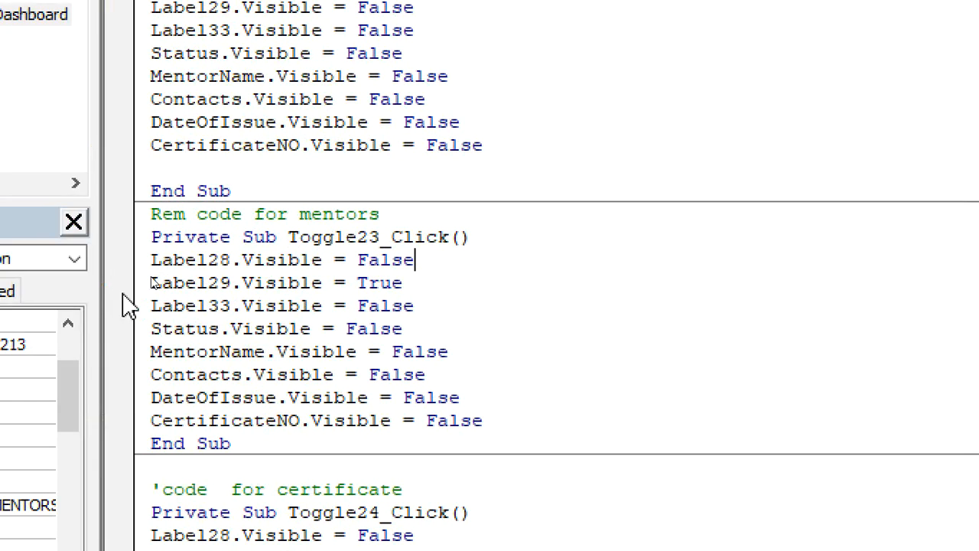
pyautogui.press('BackSpace')
pyautogui.press('BackSpace')
pyautogui.press('BackSpace')
pyautogui.press('BackSpace')
pyautogui.press('BackSpace')
pyautogui.write('true')
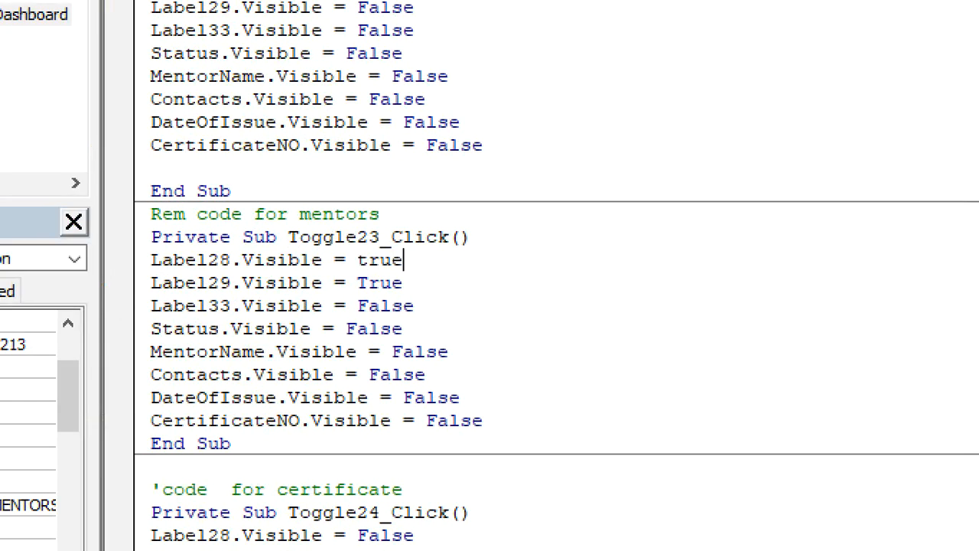
# Set MentorName and Contacts visibility to True, then go back to the Access form design
pyautogui.click(523, 316)
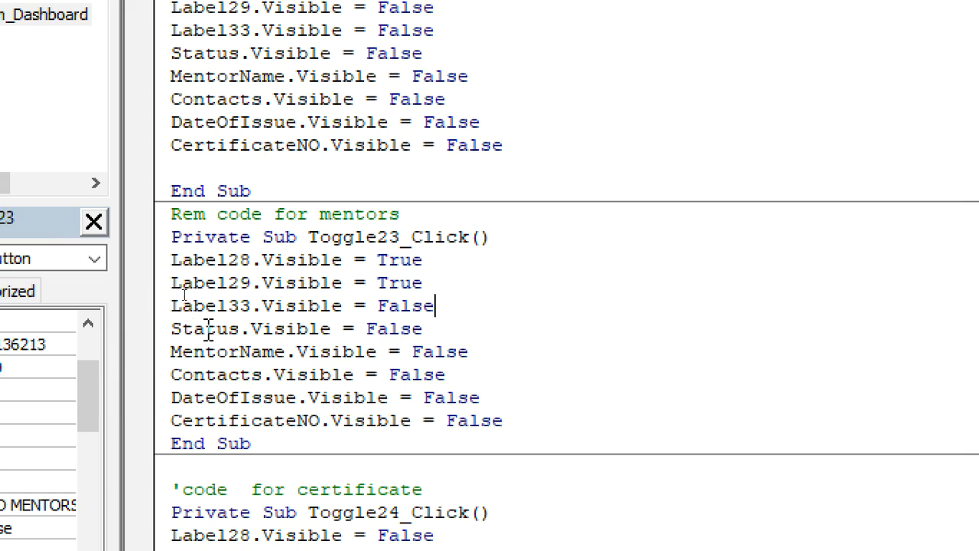
pyautogui.click(457, 353)
pyautogui.press('BackSpace')
pyautogui.press('BackSpace')
pyautogui.press('BackSpace')
pyautogui.press('BackSpace')
pyautogui.press('BackSpace')
pyautogui.write('tre')
pyautogui.press('BackSpace')
pyautogui.write('ue')
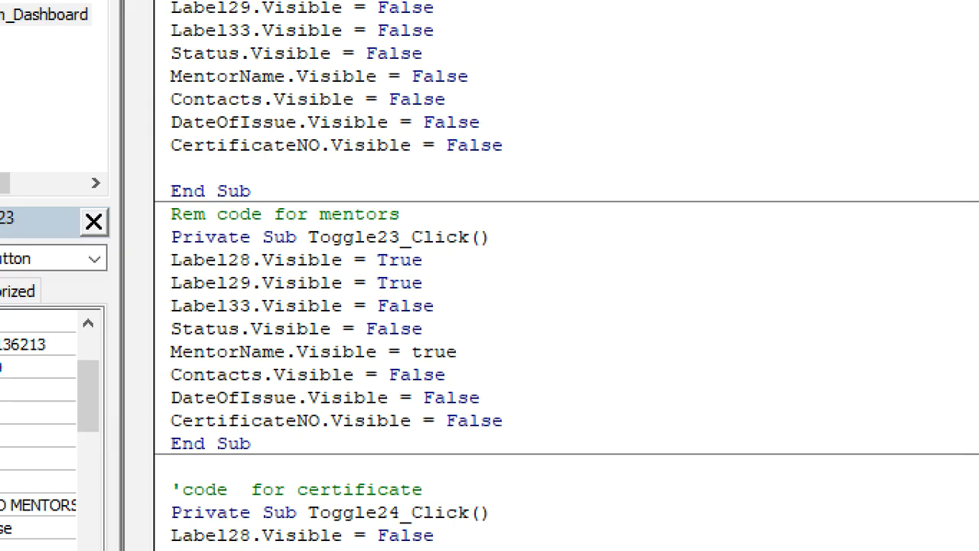
pyautogui.click(482, 379)
pyautogui.press('BackSpace')
pyautogui.press('BackSpace')
pyautogui.press('BackSpace')
pyautogui.press('BackSpace')
pyautogui.press('BackSpace')
pyautogui.write('true')
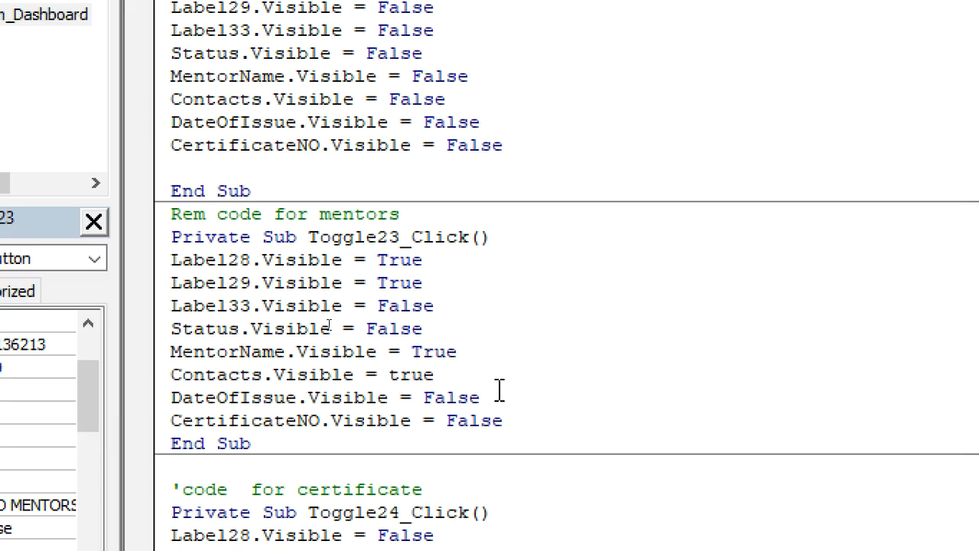
pyautogui.click(555, 396)
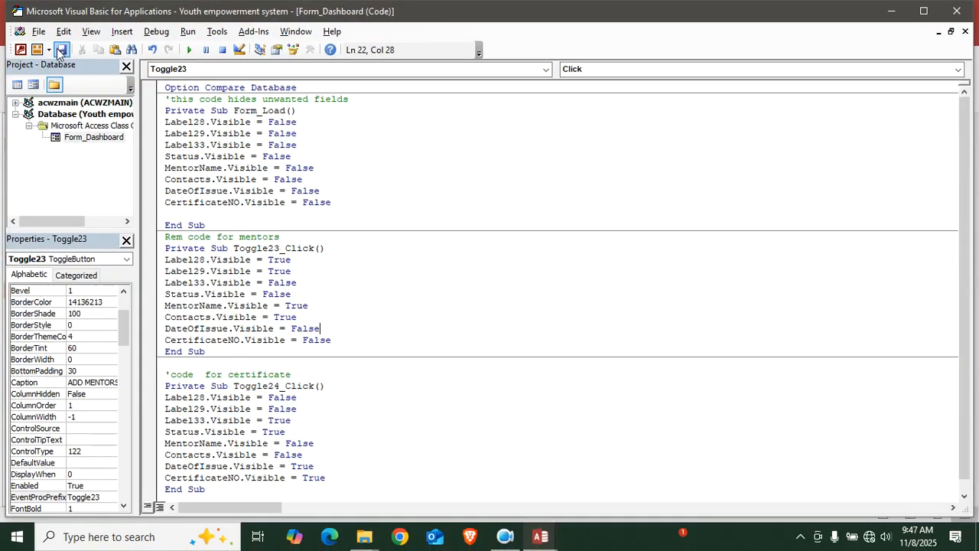
pyautogui.click(20, 49)
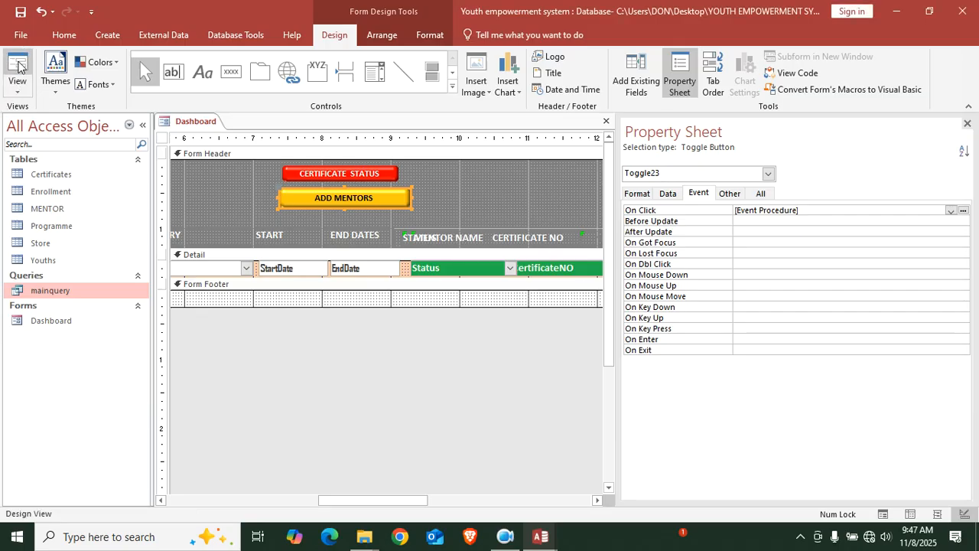
# Run the Dashboard in Form View and reveal the mentor columns with ADD MENTORS
pyautogui.click(17, 67)
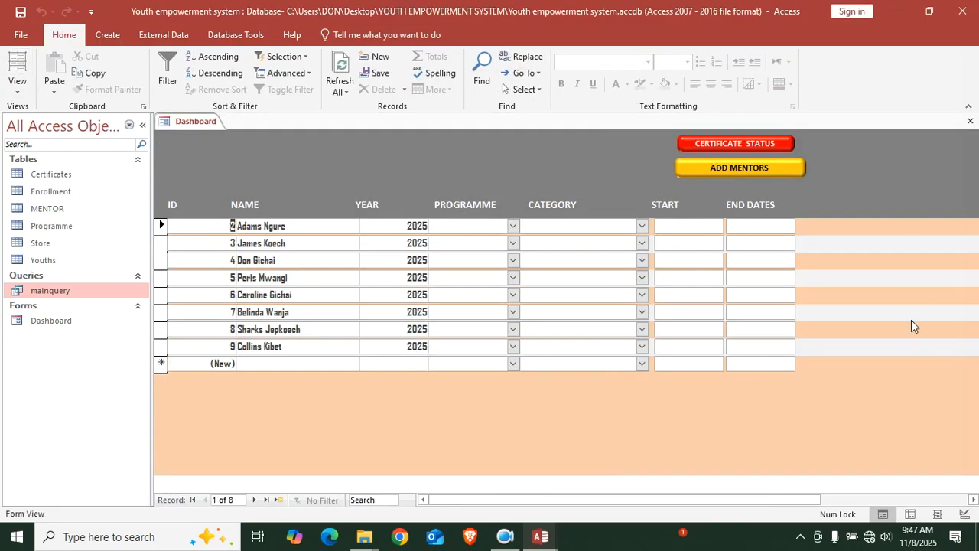
pyautogui.click(761, 168)
pyautogui.moveTo(554, 500); pyautogui.dragTo(734, 496)
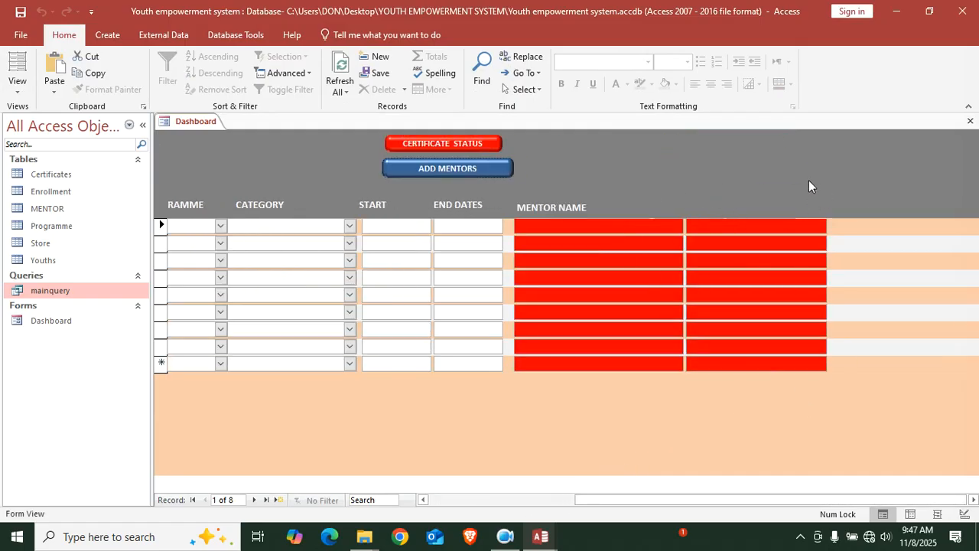
# Alternate between certificate status and mentor columns several times, ending on certificate status
pyautogui.click(461, 147)
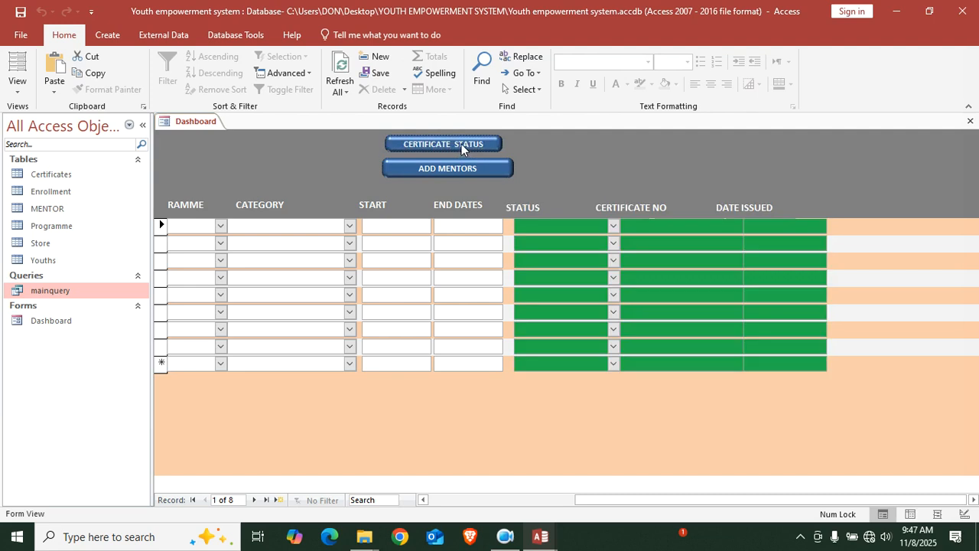
pyautogui.click(456, 159)
pyautogui.click(459, 137)
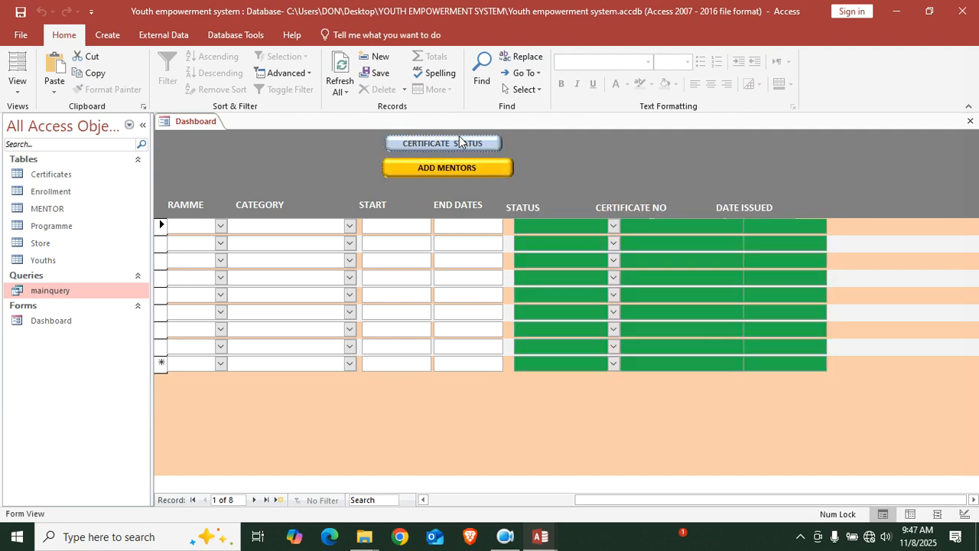
pyautogui.click(455, 166)
pyautogui.click(453, 149)
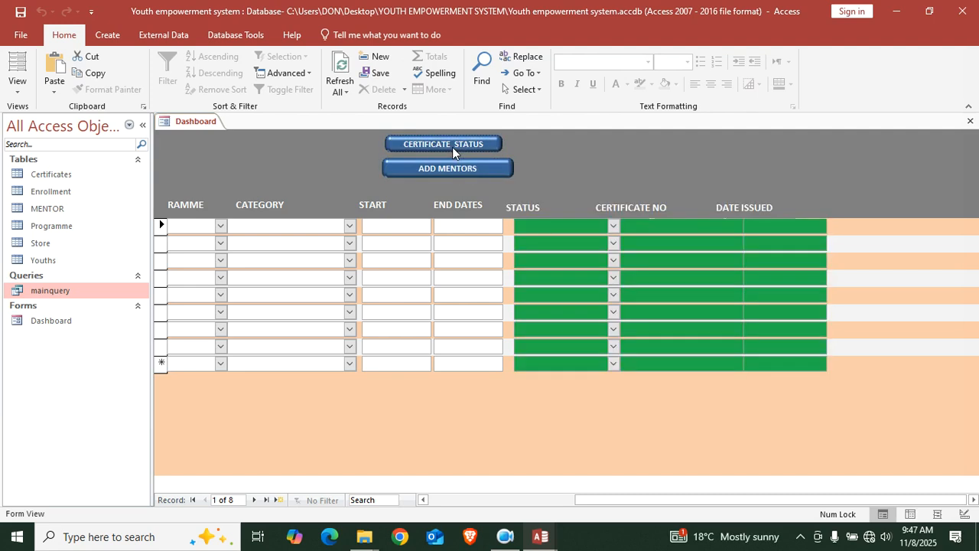
pyautogui.click(452, 163)
pyautogui.click(455, 146)
# Put the Dashboard back in Design View, briefly reopen its code, then close the VBA editor
pyautogui.rightClick(270, 168)
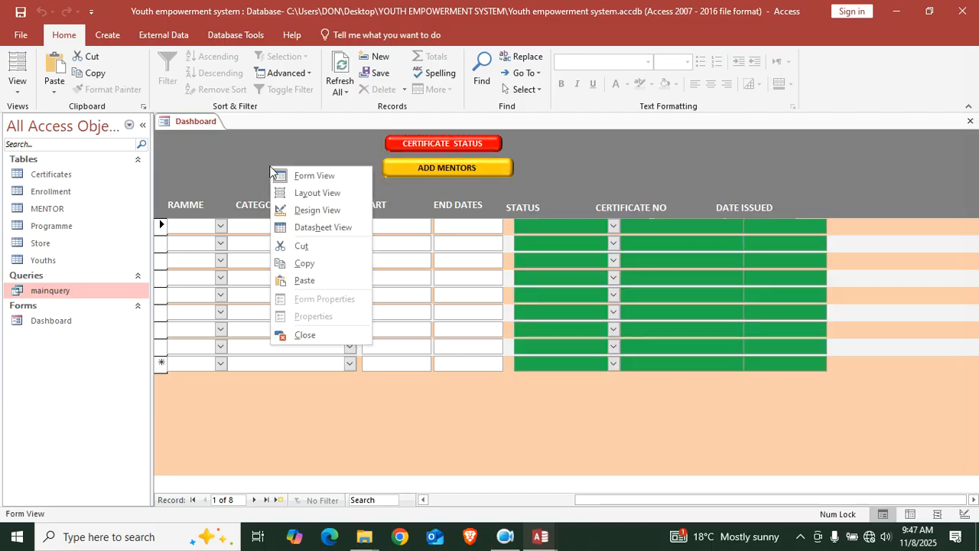
pyautogui.click(317, 209)
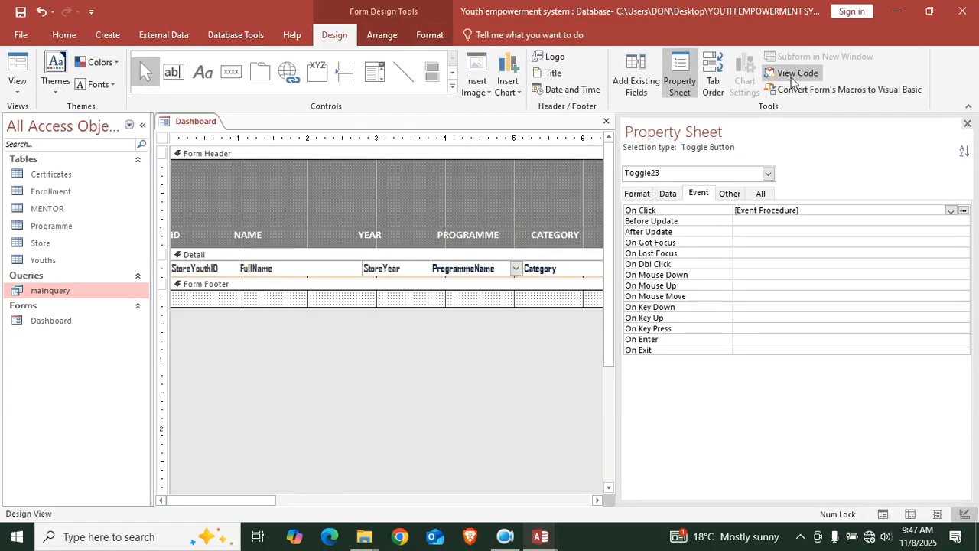
pyautogui.click(795, 73)
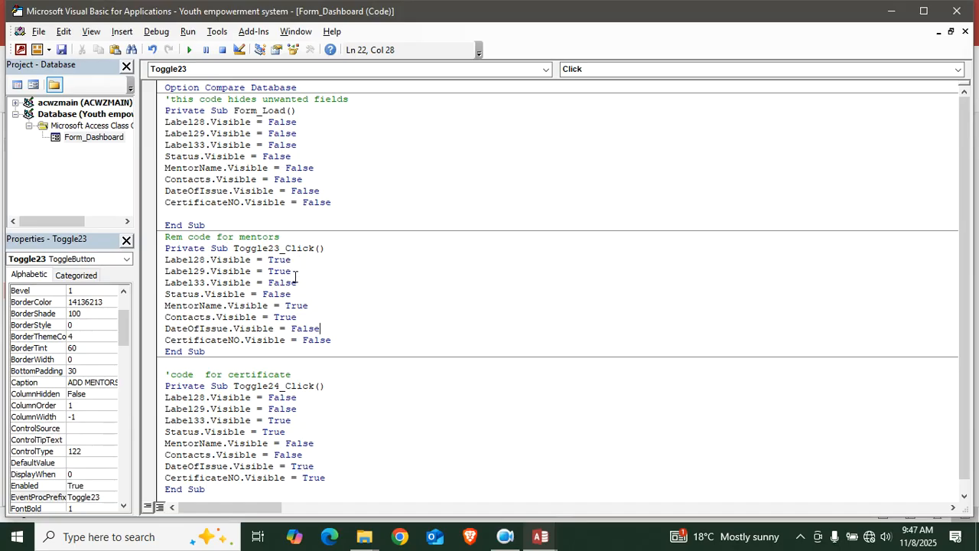
pyautogui.click(957, 11)
pyautogui.moveTo(211, 500); pyautogui.dragTo(408, 478)
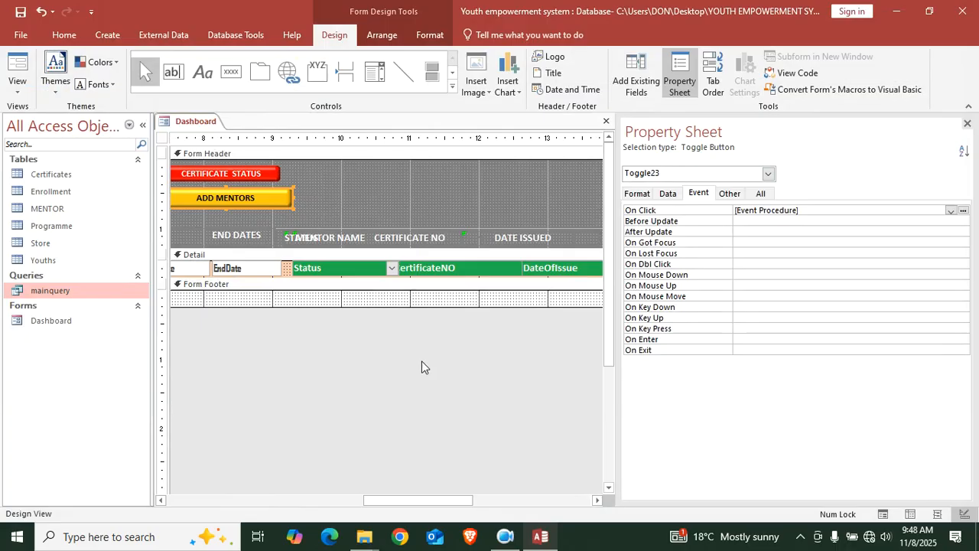
# Move the status labels aside and make the MENTOR CONTACTS label white and bold
pyautogui.moveTo(439, 229); pyautogui.dragTo(458, 180)
pyautogui.click(420, 238)
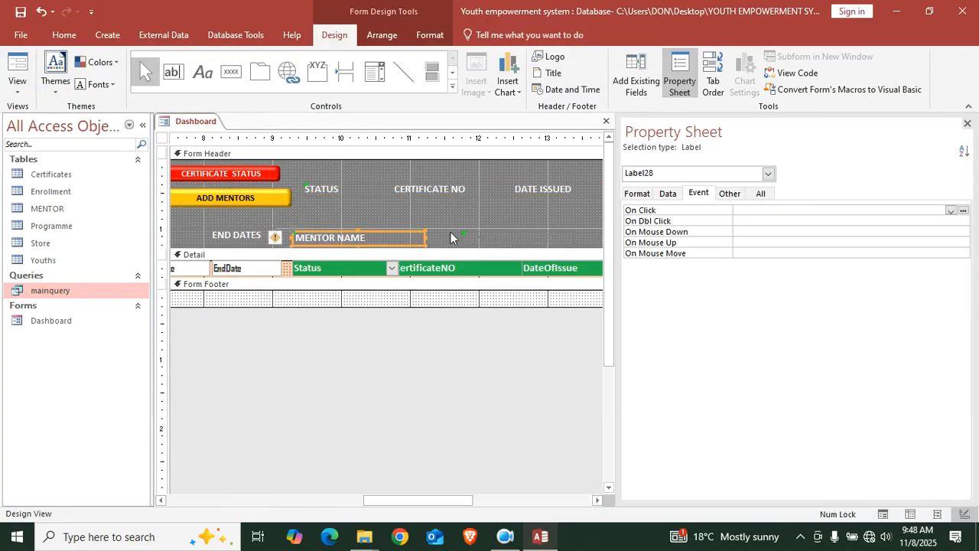
pyautogui.click(453, 233)
pyautogui.click(465, 237)
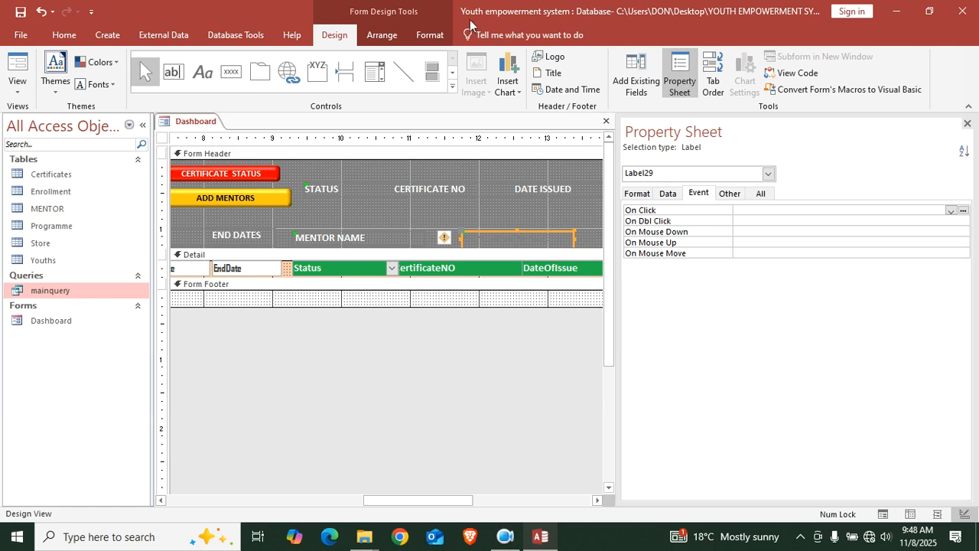
pyautogui.click(429, 35)
pyautogui.click(154, 86)
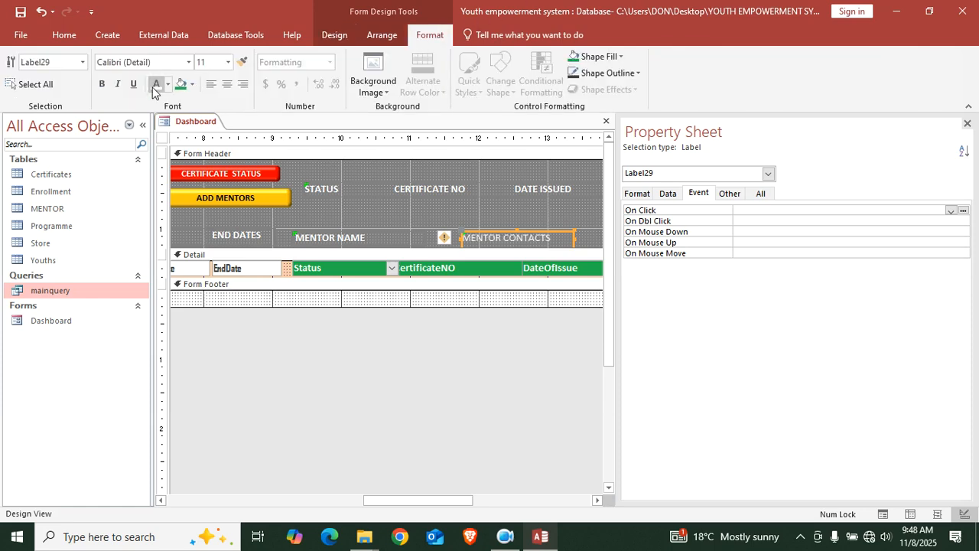
pyautogui.click(101, 84)
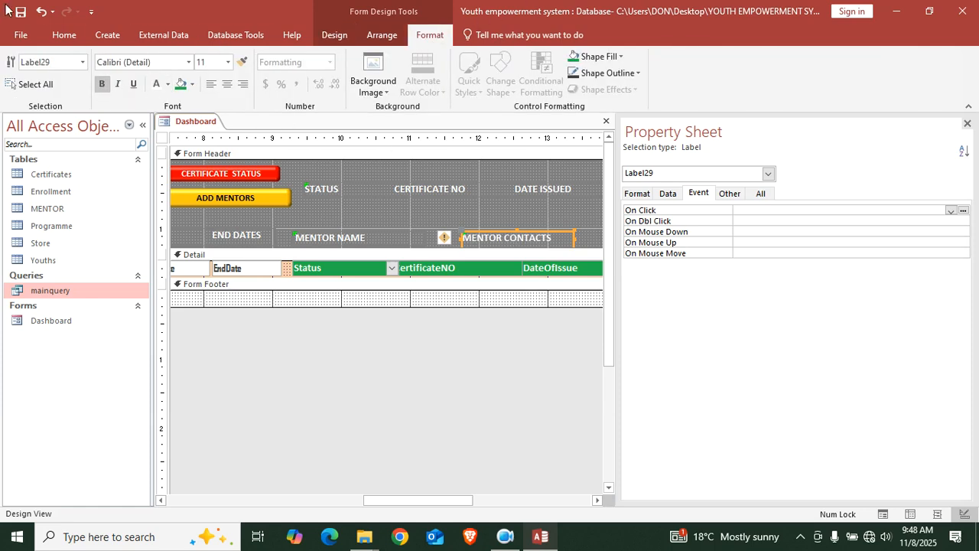
# Move the status header labels back onto the header row and switch to Form View
pyautogui.moveTo(414, 192); pyautogui.dragTo(401, 239)
pyautogui.click(63, 35)
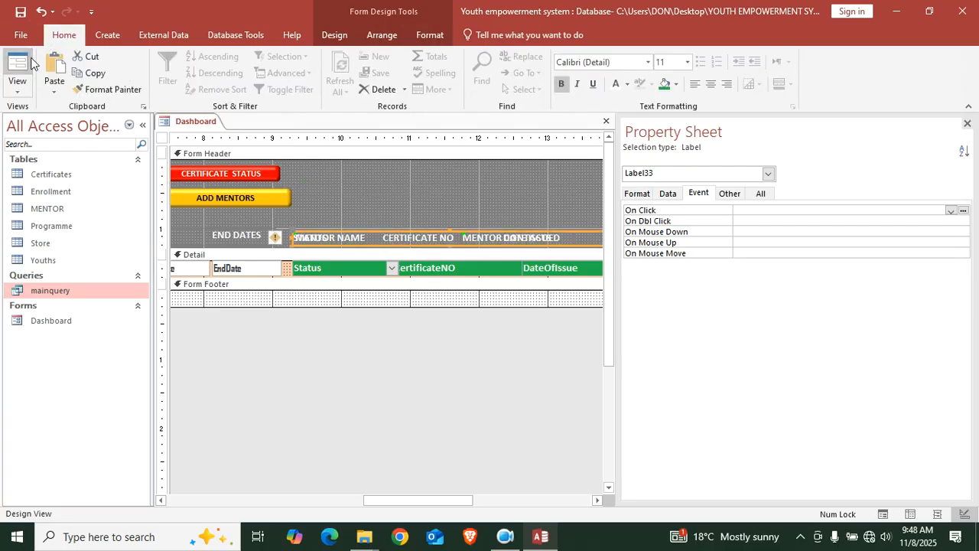
pyautogui.click(16, 73)
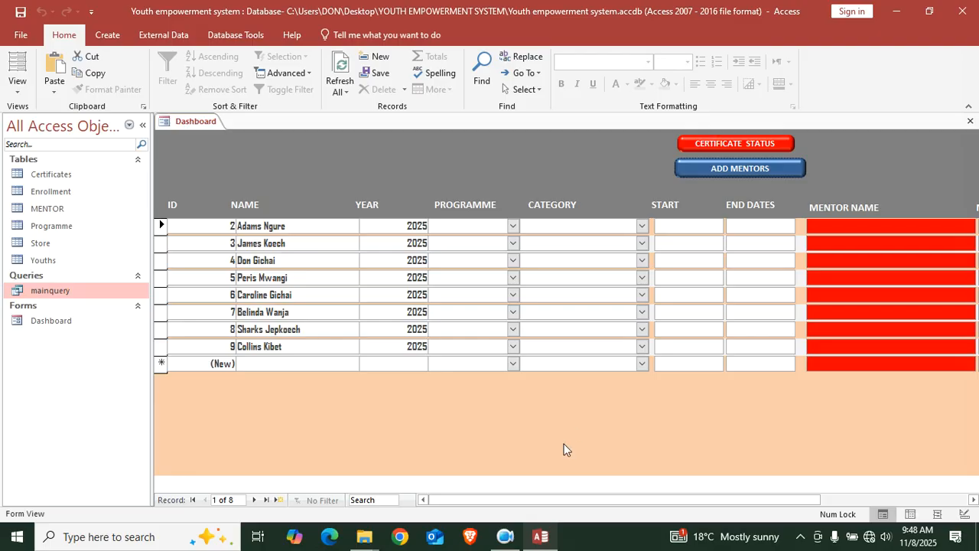
# Check the first row's MENTOR NAME and MENTOR CONTACTS fields, then show certificate status columns
pyautogui.moveTo(570, 502); pyautogui.dragTo(668, 492)
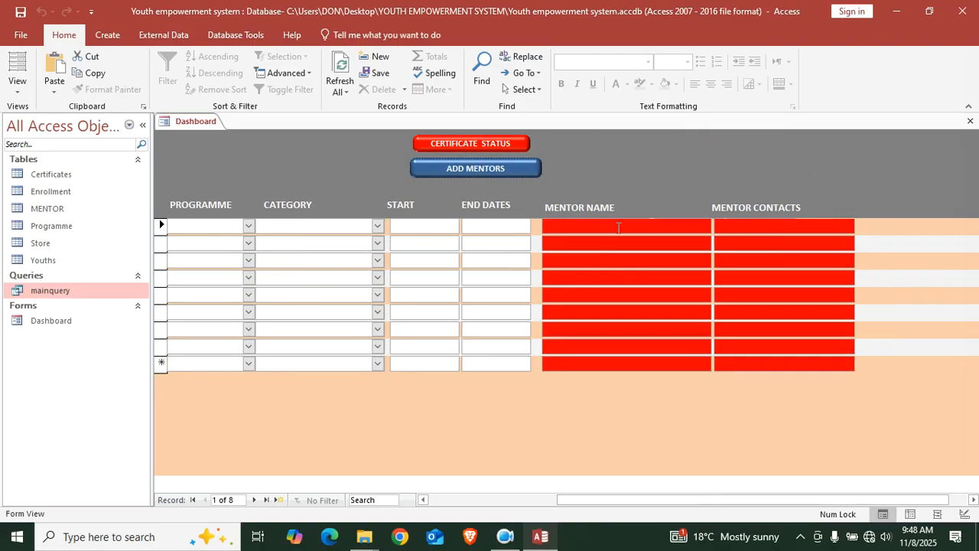
pyautogui.click(602, 224)
pyautogui.click(745, 224)
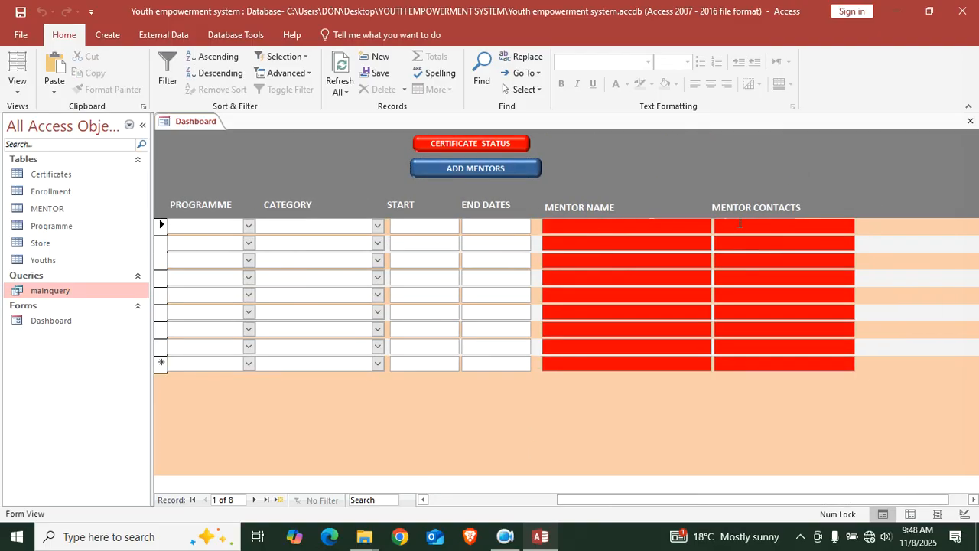
pyautogui.click(485, 145)
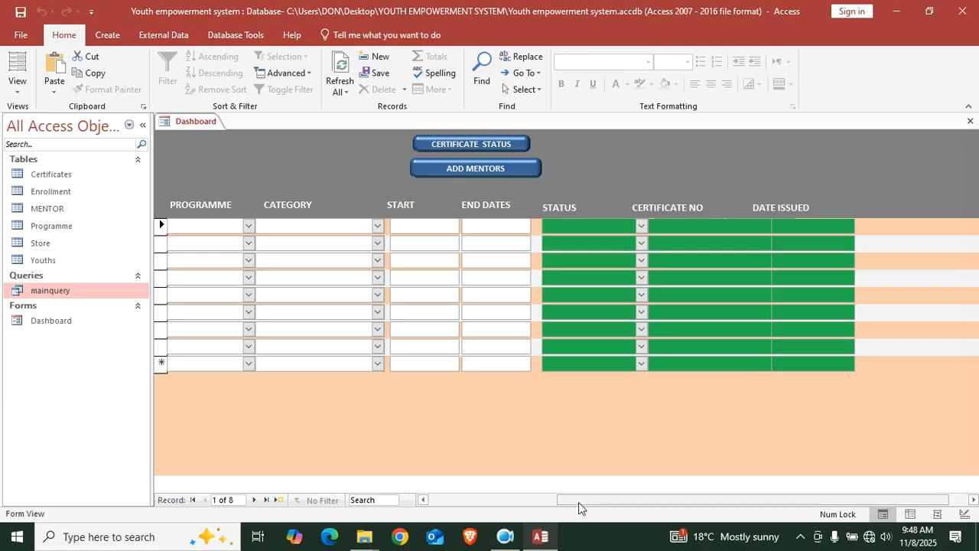
# Open the Store table to inspect it, then close it, leaving only the Dashboard
pyautogui.moveTo(664, 508); pyautogui.dragTo(478, 507)
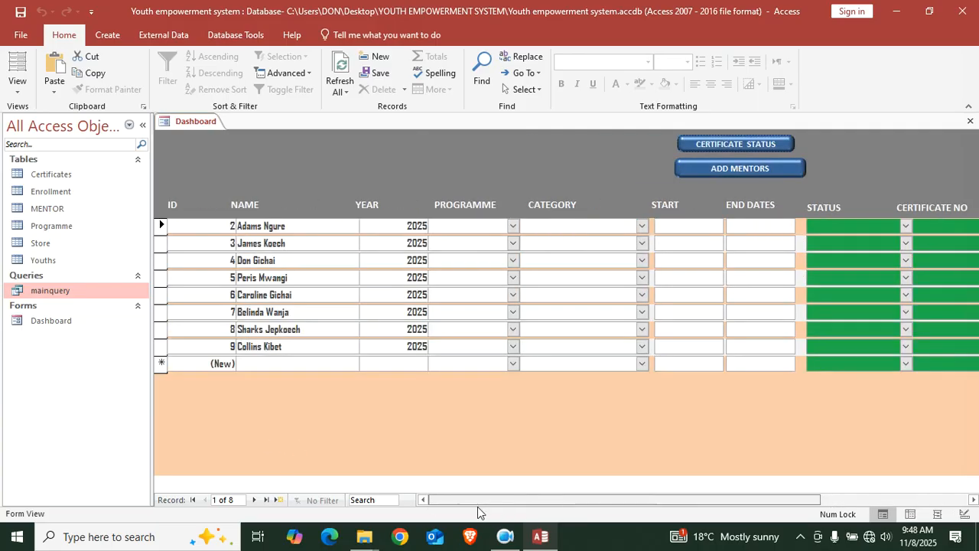
pyautogui.doubleClick(65, 245)
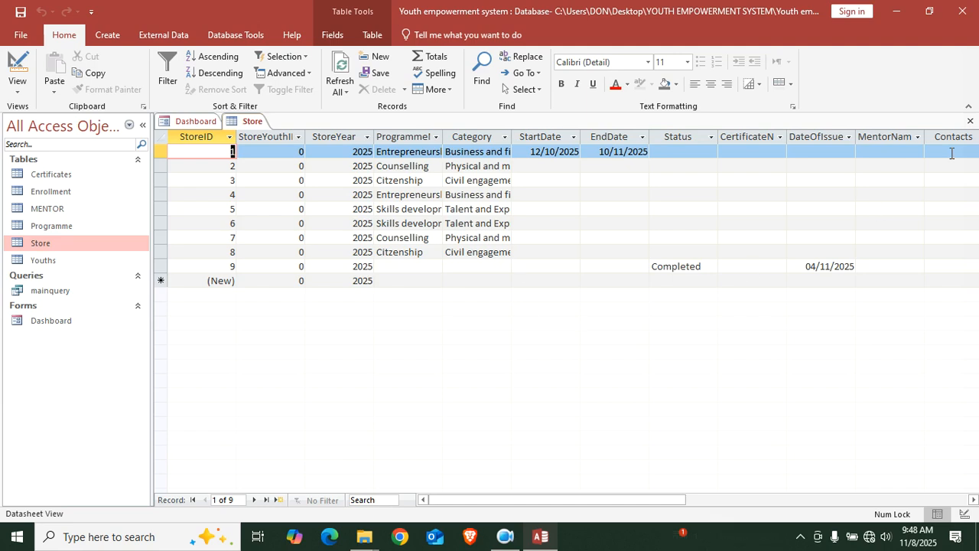
pyautogui.click(970, 120)
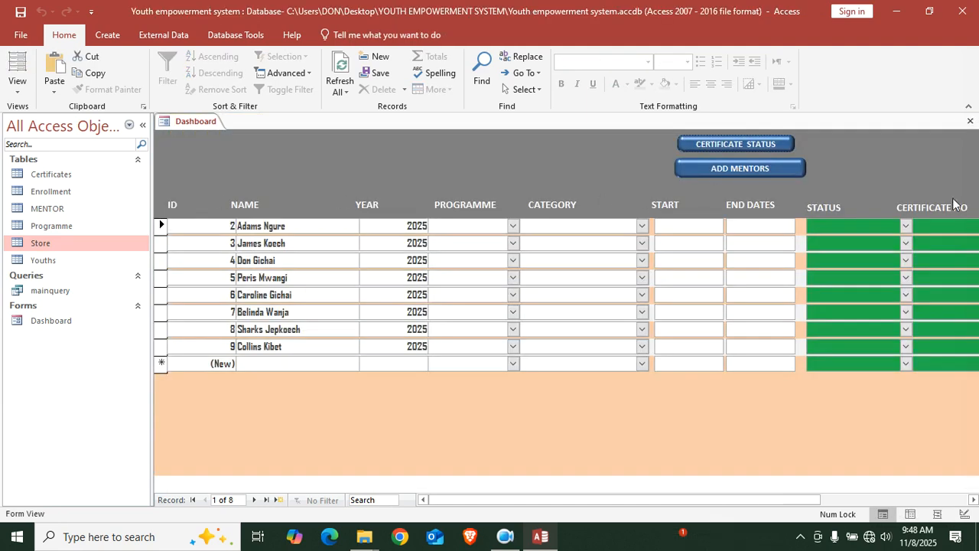
pyautogui.moveTo(459, 500); pyautogui.dragTo(317, 472)
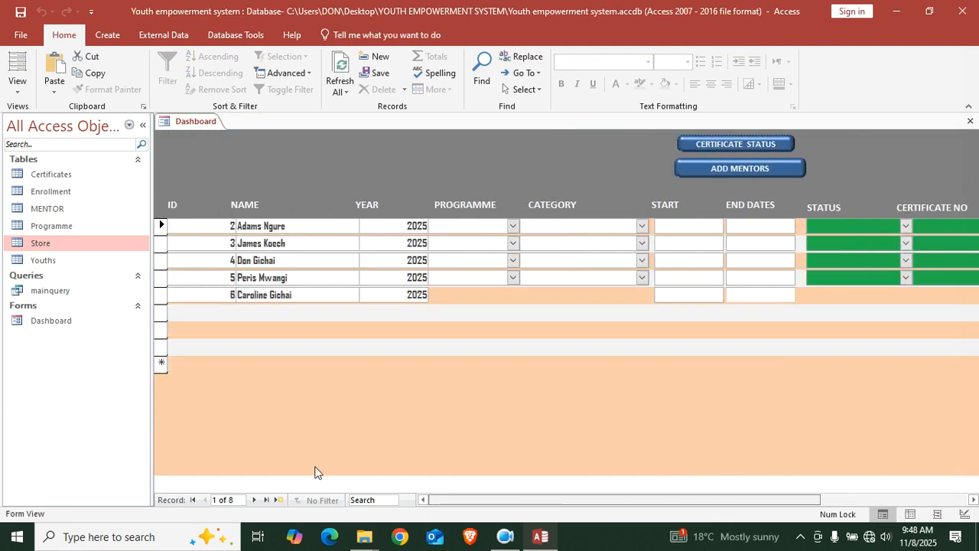
pyautogui.rightClick(361, 398)
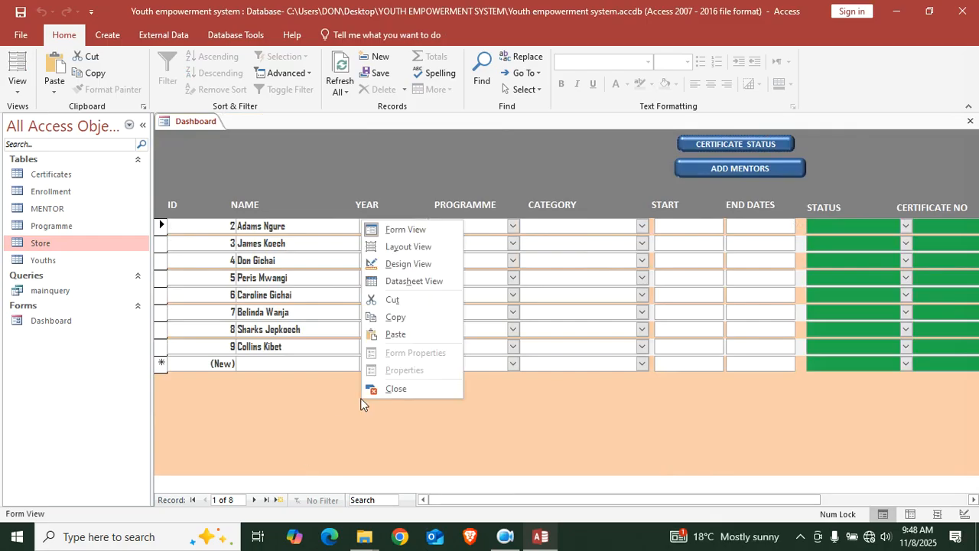
# Switch the Dashboard to Design View and hide the Property Sheet
pyautogui.click(426, 266)
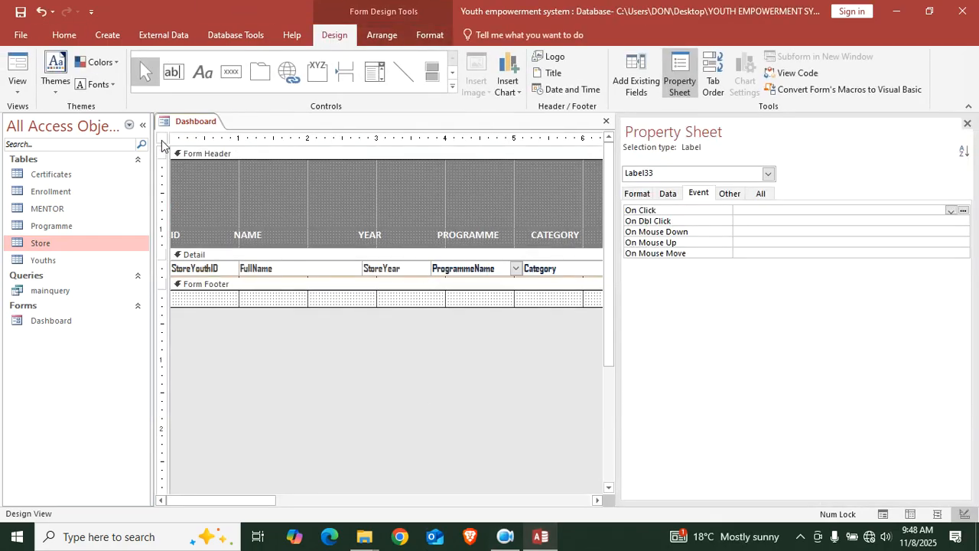
pyautogui.click(161, 140)
pyautogui.click(967, 124)
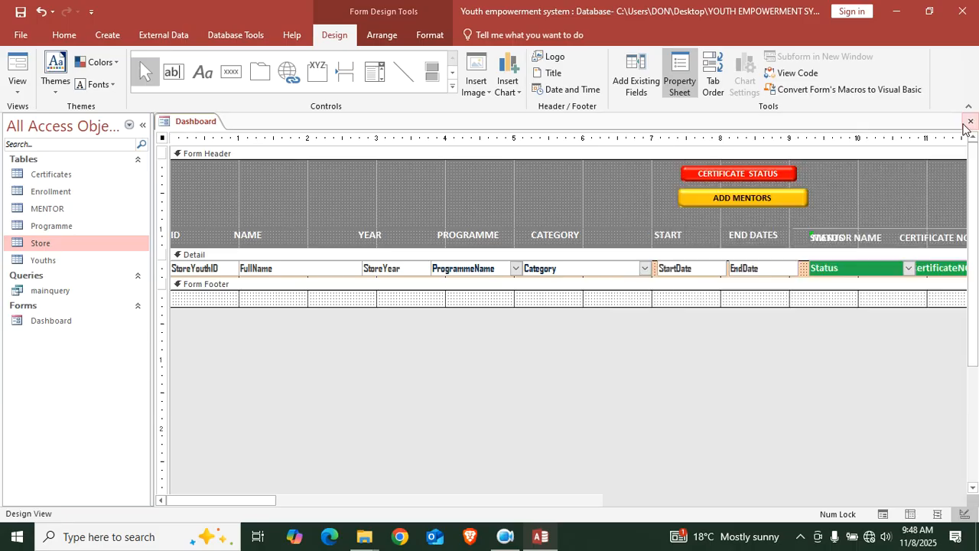
pyautogui.moveTo(379, 503); pyautogui.dragTo(268, 344)
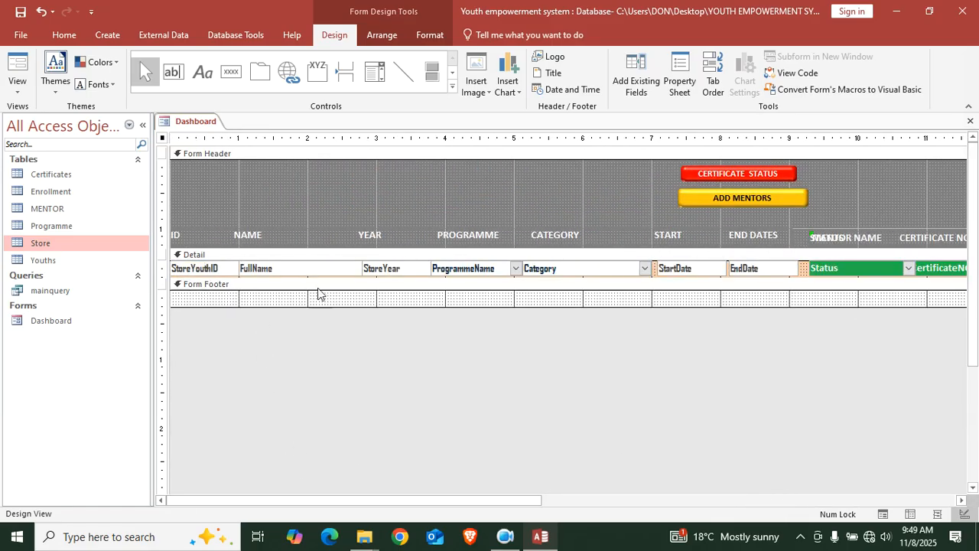
# Enlarge the Detail section and move StoreYouthID and StoreYear below YouthID and CurrentYear
pyautogui.moveTo(322, 278); pyautogui.dragTo(313, 353)
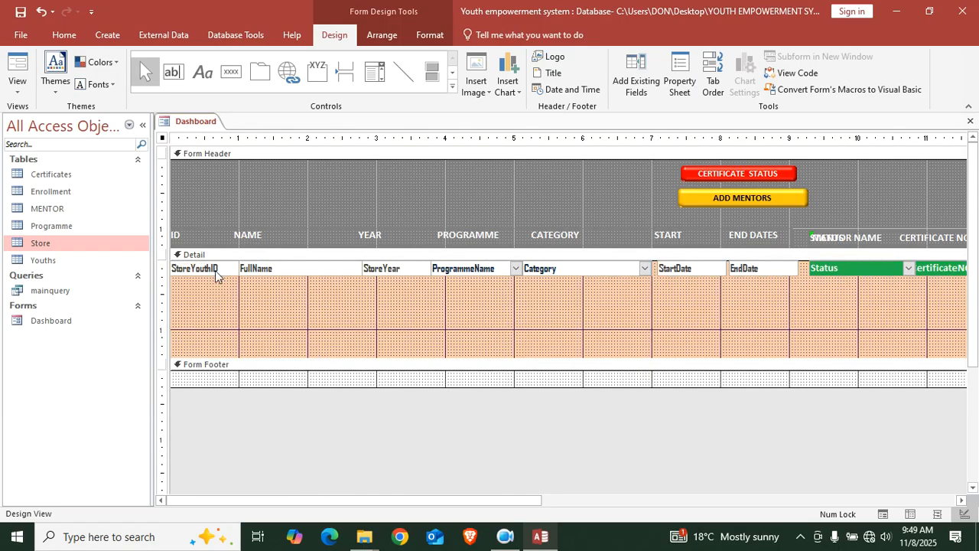
pyautogui.moveTo(217, 275); pyautogui.dragTo(210, 320)
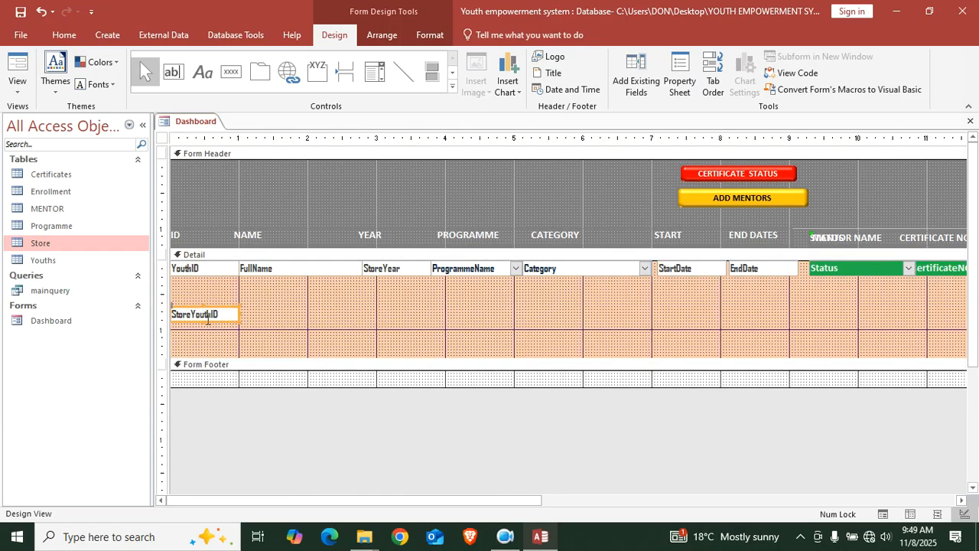
pyautogui.moveTo(409, 269); pyautogui.dragTo(399, 316)
pyautogui.click(395, 273)
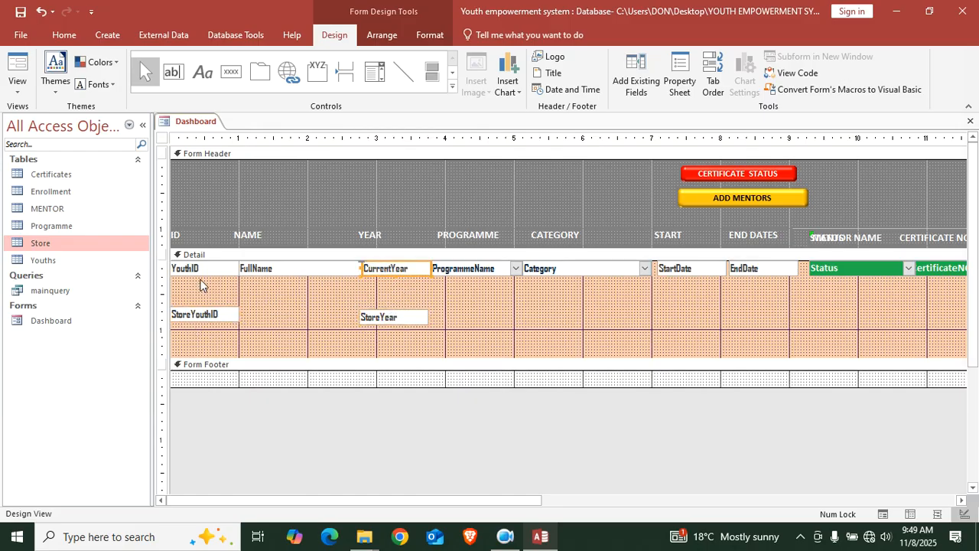
pyautogui.click(209, 316)
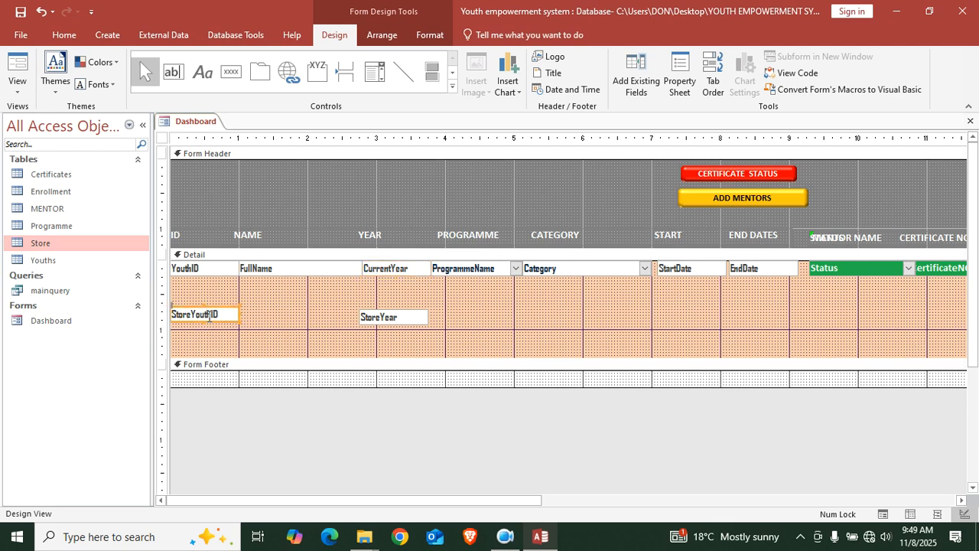
pyautogui.click(682, 79)
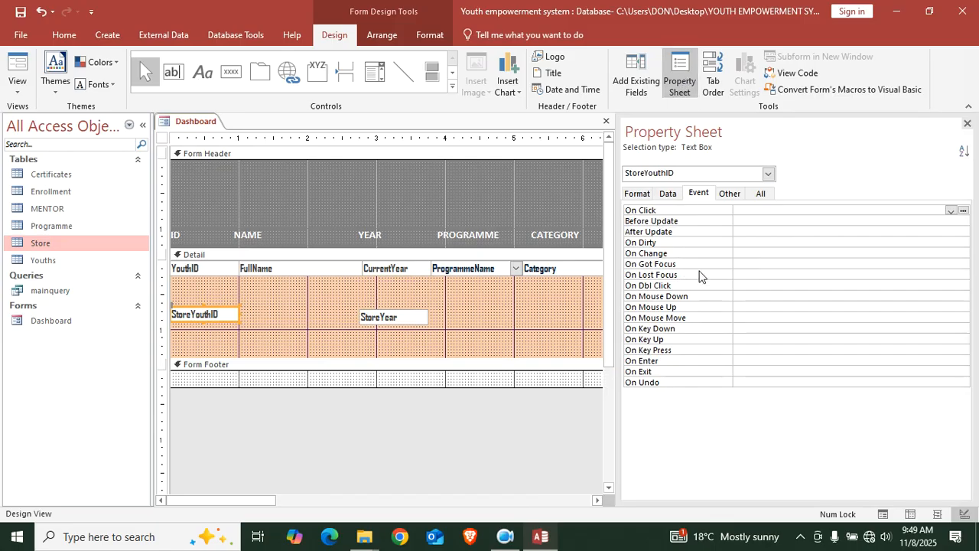
# Set StoreYouthID's On Lost Focus to [Event Procedure] and open the StoreYouthID_LostFocus stub
pyautogui.click(745, 279)
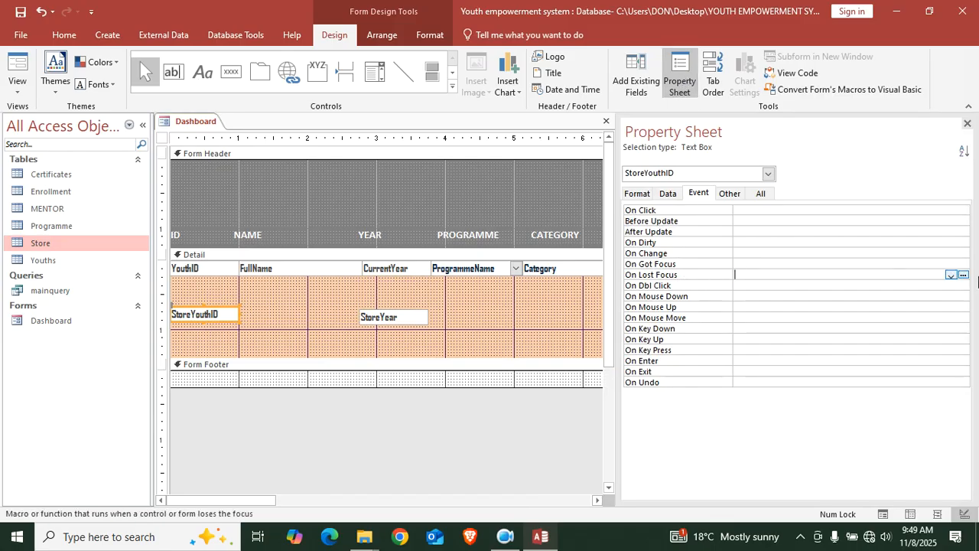
pyautogui.click(949, 277)
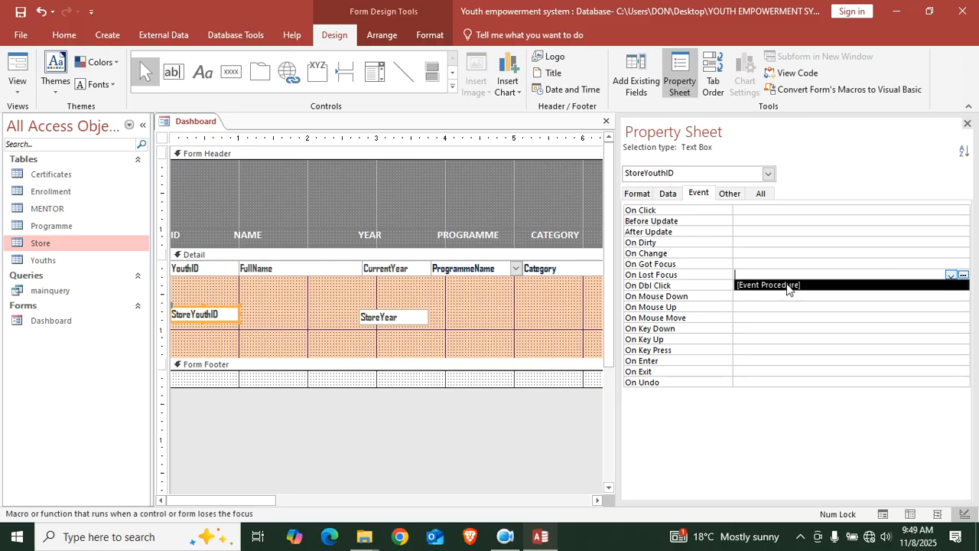
pyautogui.click(787, 285)
pyautogui.click(964, 276)
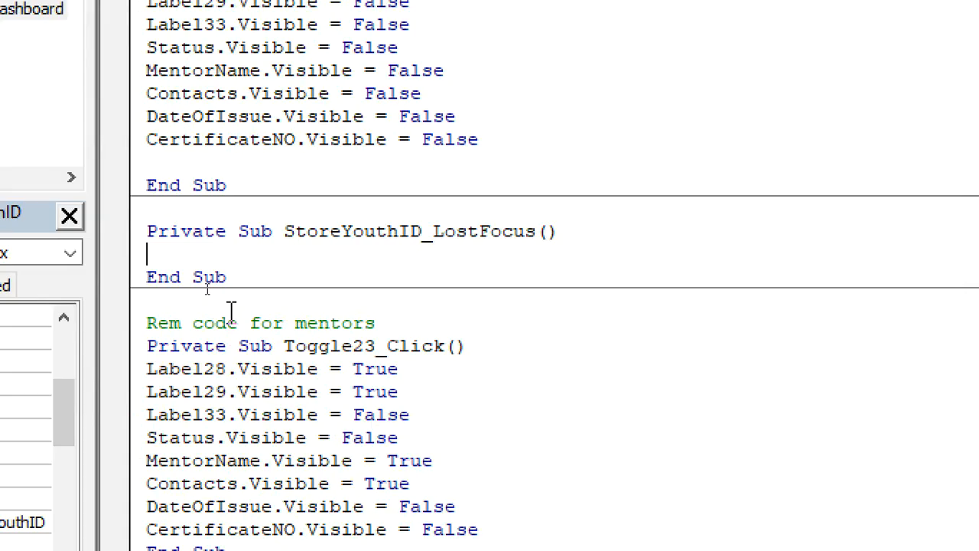
# Write the line CurrentYear = StoreYear in StoreYouthID_LostFocus
pyautogui.write('currentyear')
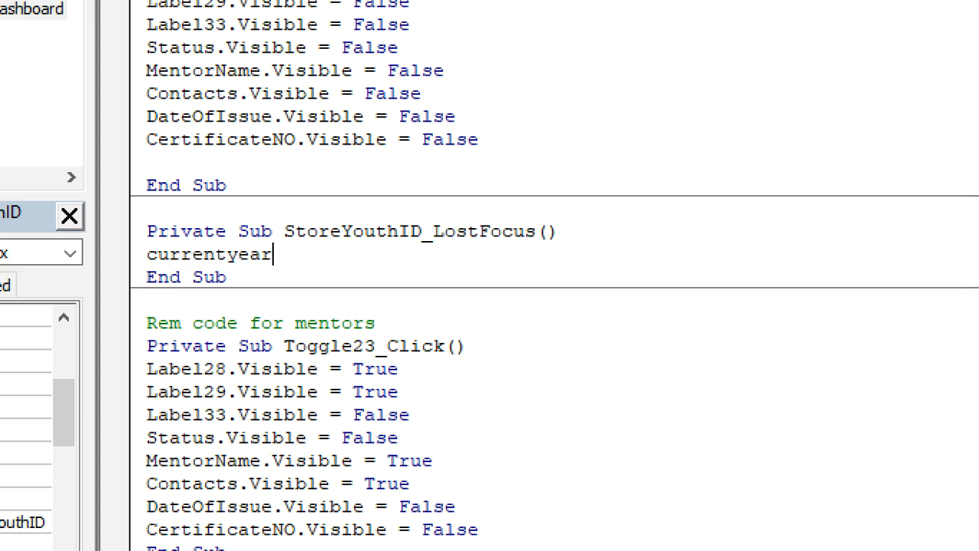
pyautogui.press('Left')
pyautogui.press('Left')
pyautogui.press('Left')
pyautogui.press('Right')
pyautogui.press('Right')
pyautogui.click(331, 254)
pyautogui.write('.')
pyautogui.press('BackSpace')
pyautogui.write('=storeyear.')
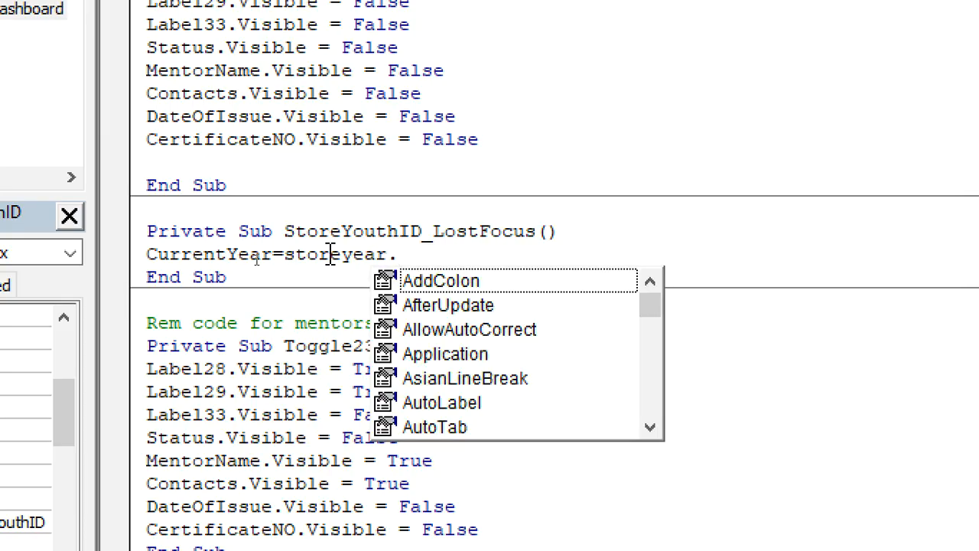
pyautogui.press('BackSpace')
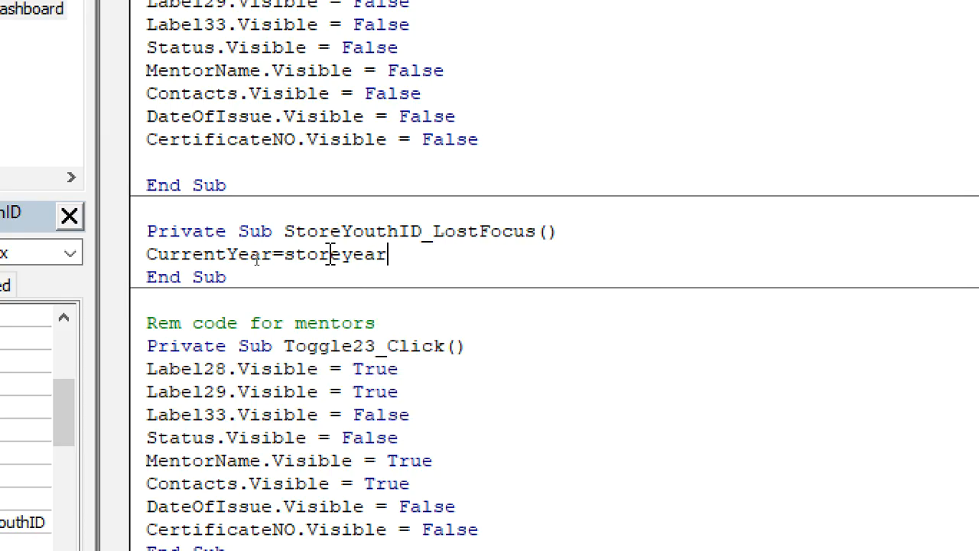
pyautogui.press('Return')
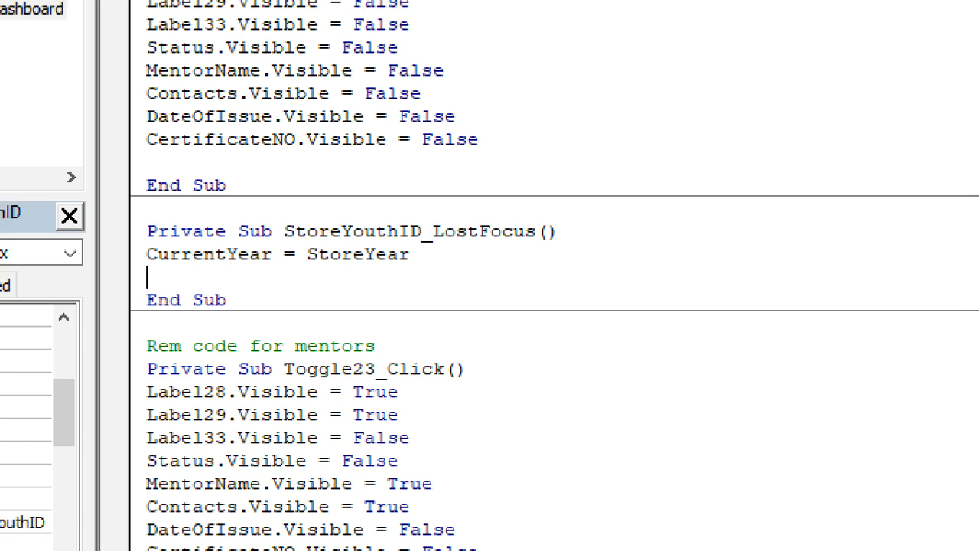
# Add the line StoreYouthID = YouthID below it
pyautogui.write('youth')
pyautogui.press('BackSpace')
pyautogui.press('BackSpace')
pyautogui.press('BackSpace')
pyautogui.press('BackSpace')
pyautogui.write('storeyouthid.')
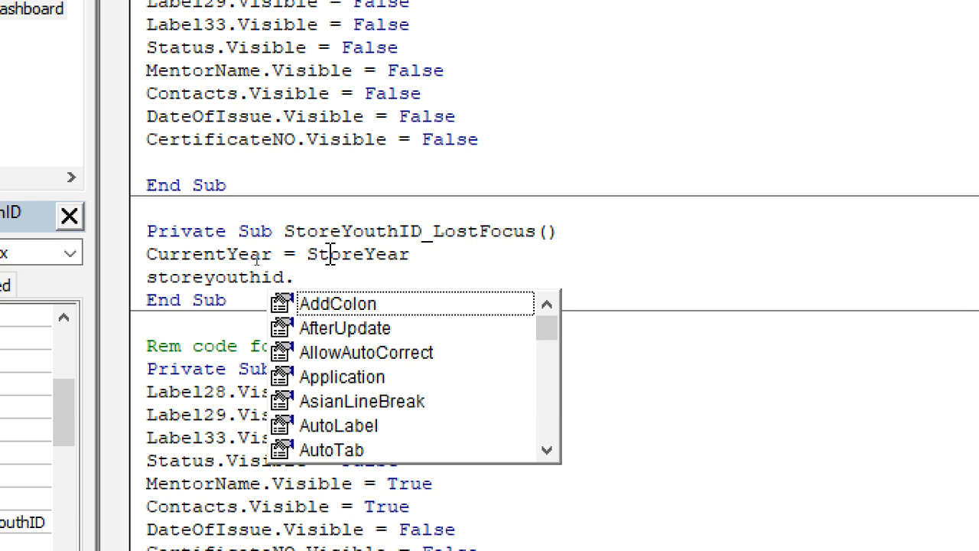
pyautogui.press('BackSpace')
pyautogui.write('=')
pyautogui.write('youth')
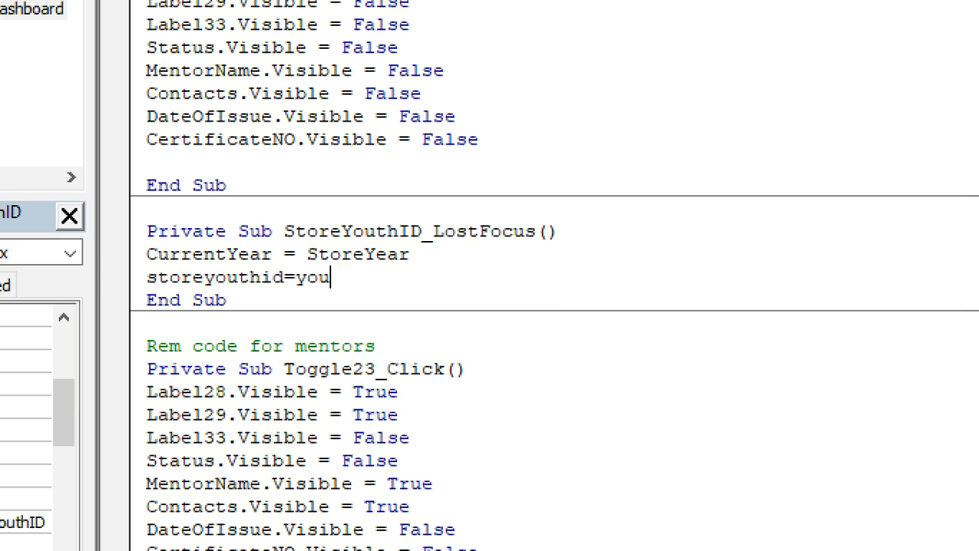
pyautogui.write('id.')
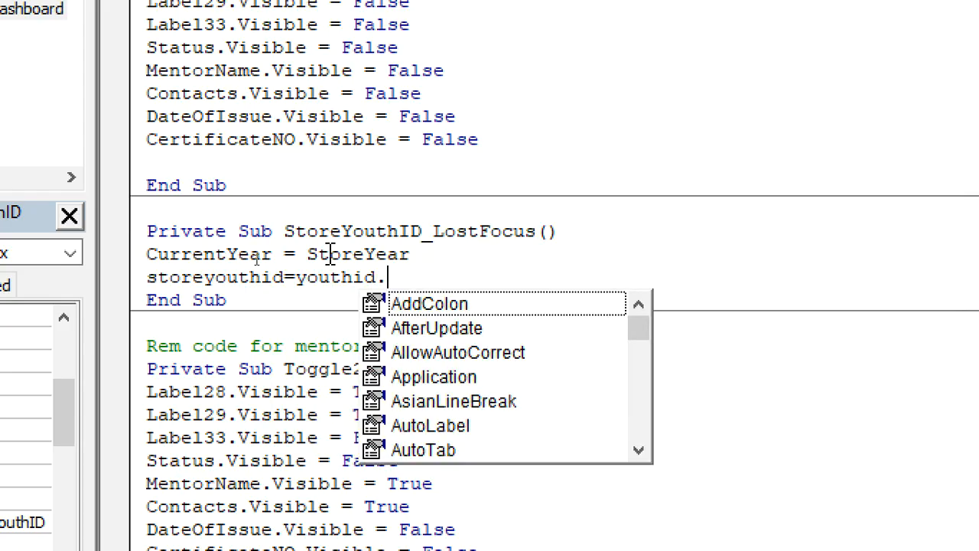
pyautogui.press('BackSpace')
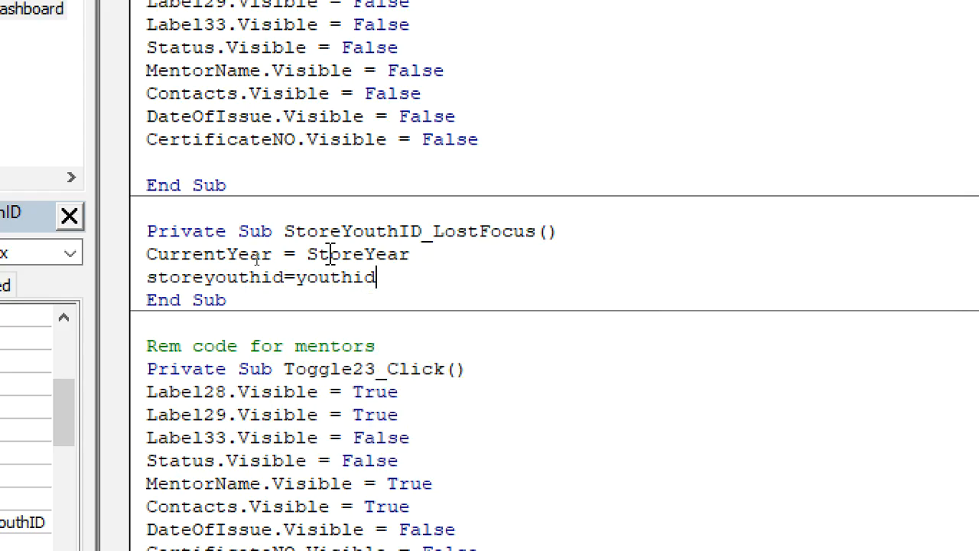
pyautogui.click(371, 323)
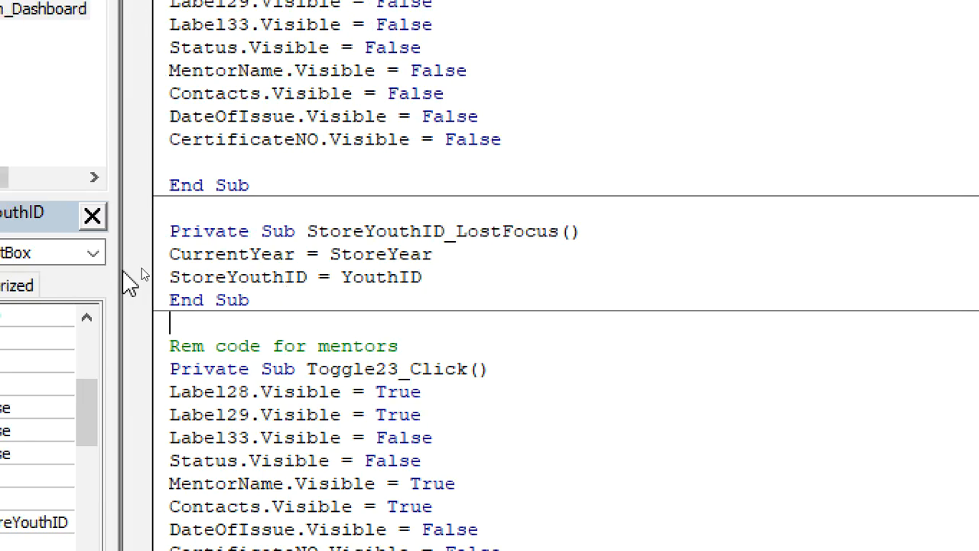
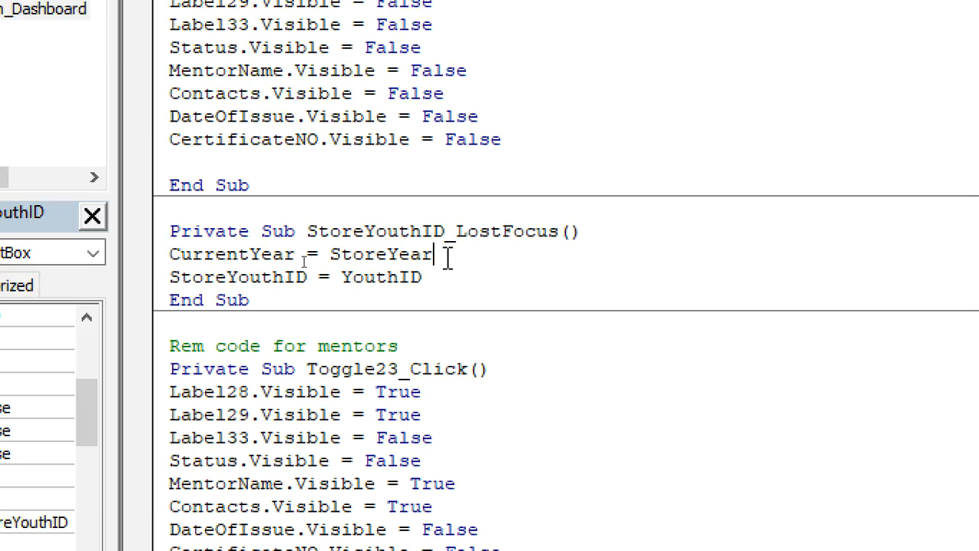
# Correct the first line to StoreYear = CurrentYear, save, and select both body lines
pyautogui.write('=currentyear.')
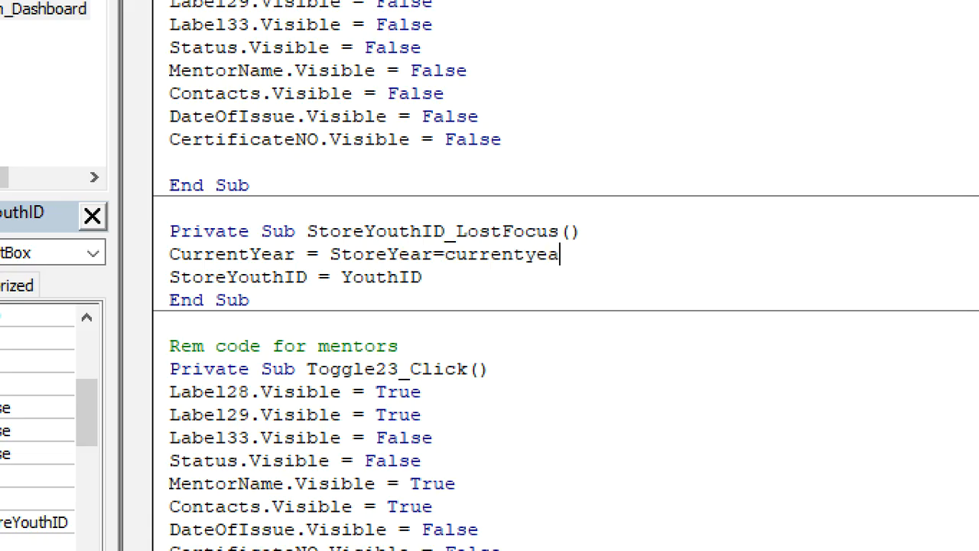
pyautogui.press('BackSpace')
pyautogui.click(329, 254)
pyautogui.press('BackSpace')
pyautogui.press('BackSpace')
pyautogui.press('BackSpace')
pyautogui.press('BackSpace')
pyautogui.press('BackSpace')
pyautogui.press('BackSpace')
pyautogui.press('BackSpace')
pyautogui.press('BackSpace')
pyautogui.press('BackSpace')
pyautogui.press('BackSpace')
pyautogui.press('BackSpace')
pyautogui.press('BackSpace')
pyautogui.press('BackSpace')
pyautogui.press('BackSpace')
pyautogui.hotkey('ctrl', 's')
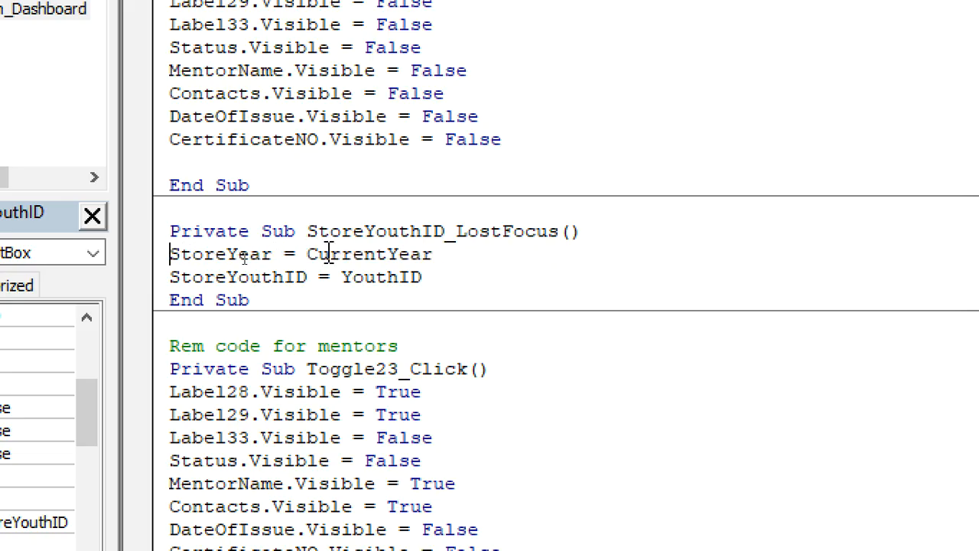
pyautogui.moveTo(423, 277); pyautogui.dragTo(151, 264)
pyautogui.hotkey('ctrl', 'c')
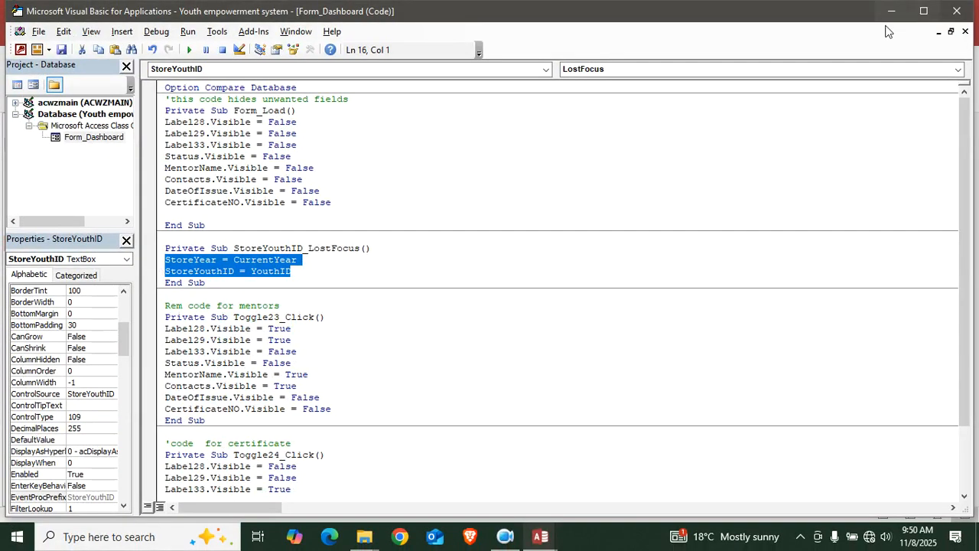
# Give StoreYear an On Lost Focus event procedure containing the two pasted assignment lines
pyautogui.click(891, 11)
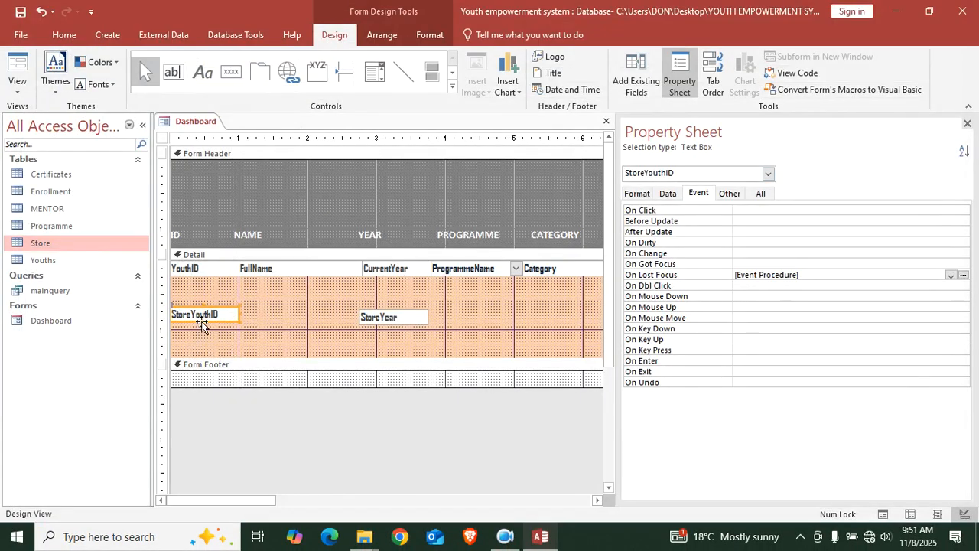
pyautogui.click(394, 321)
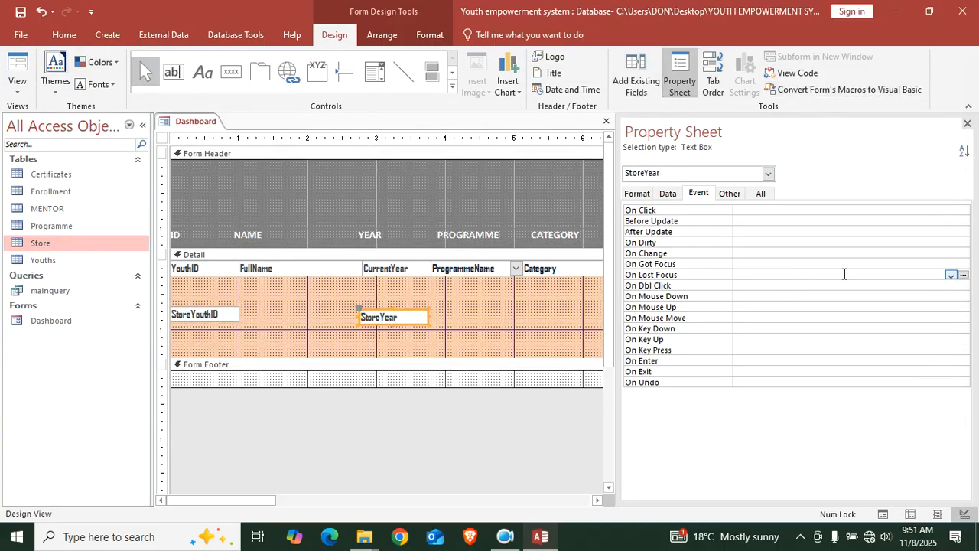
pyautogui.click(951, 274)
pyautogui.click(827, 285)
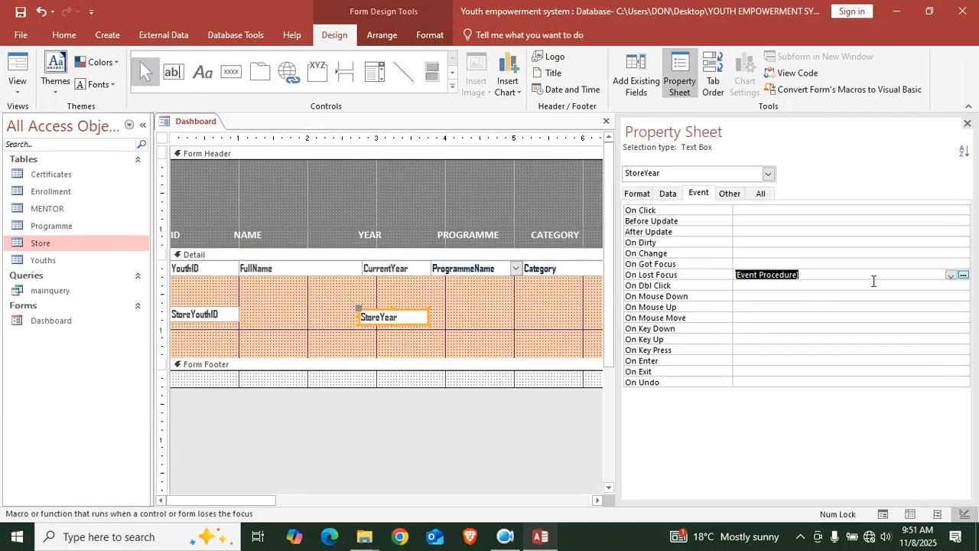
pyautogui.click(962, 275)
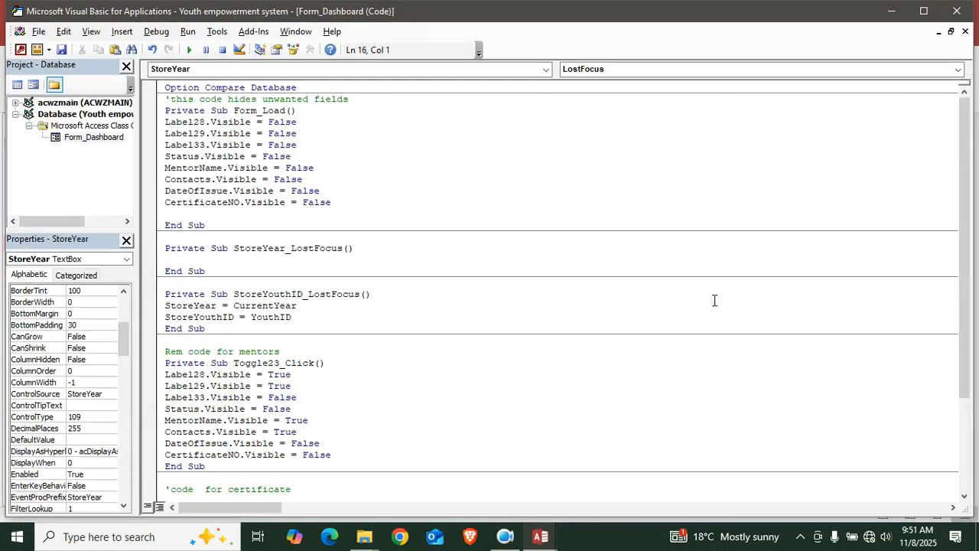
pyautogui.hotkey('ctrl', 'v')
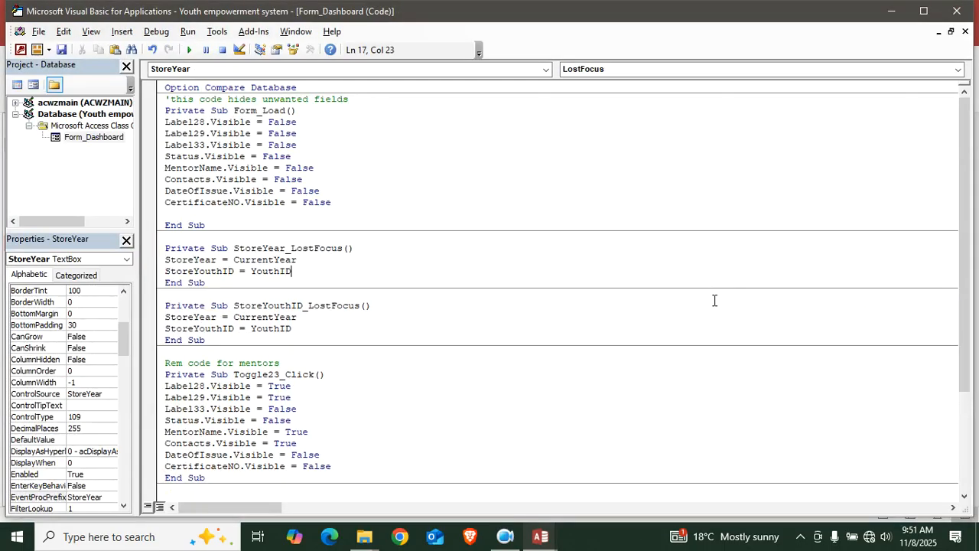
pyautogui.click(956, 10)
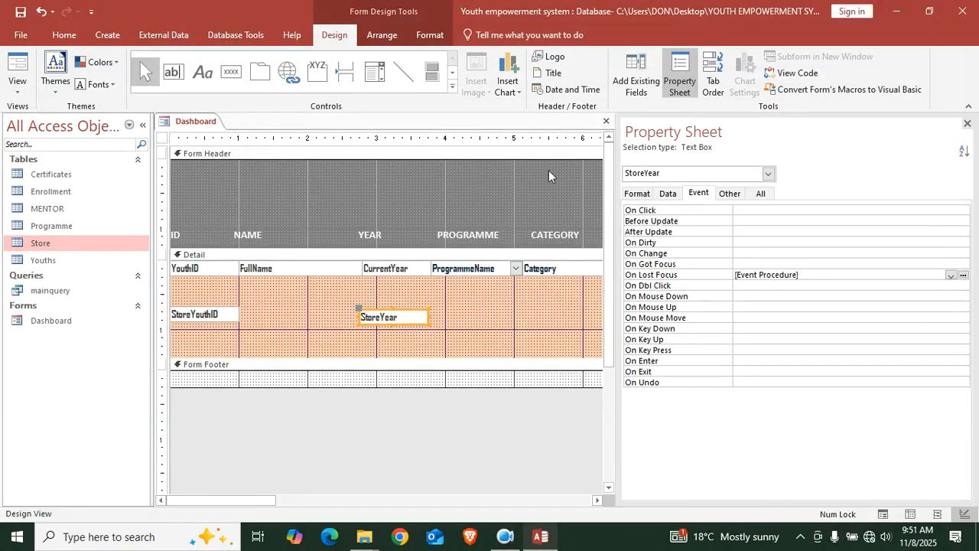
# Stack StoreYear and StoreYouthID in the top row, shrink Detail, and switch to Form View
pyautogui.moveTo(409, 321); pyautogui.dragTo(410, 277)
pyautogui.moveTo(199, 322); pyautogui.dragTo(203, 269)
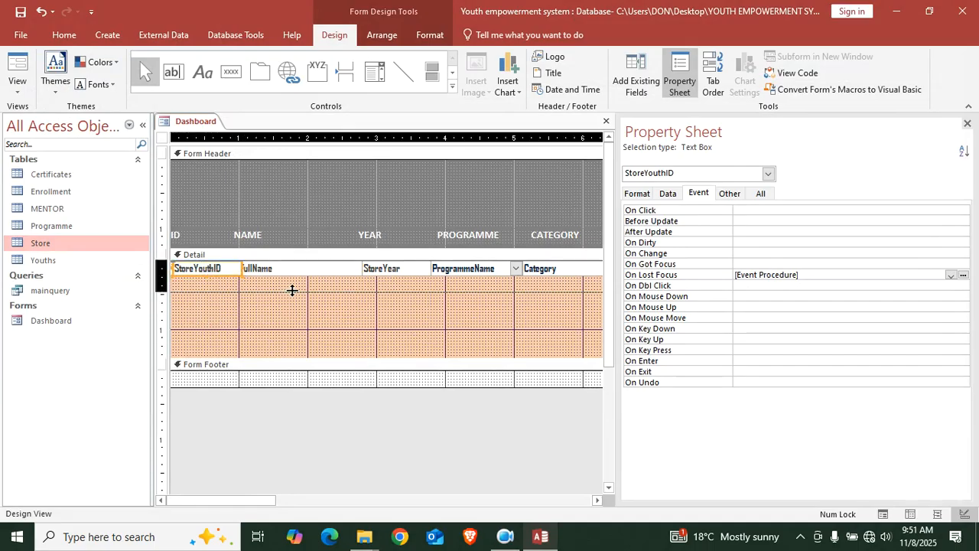
pyautogui.moveTo(292, 290); pyautogui.dragTo(295, 277)
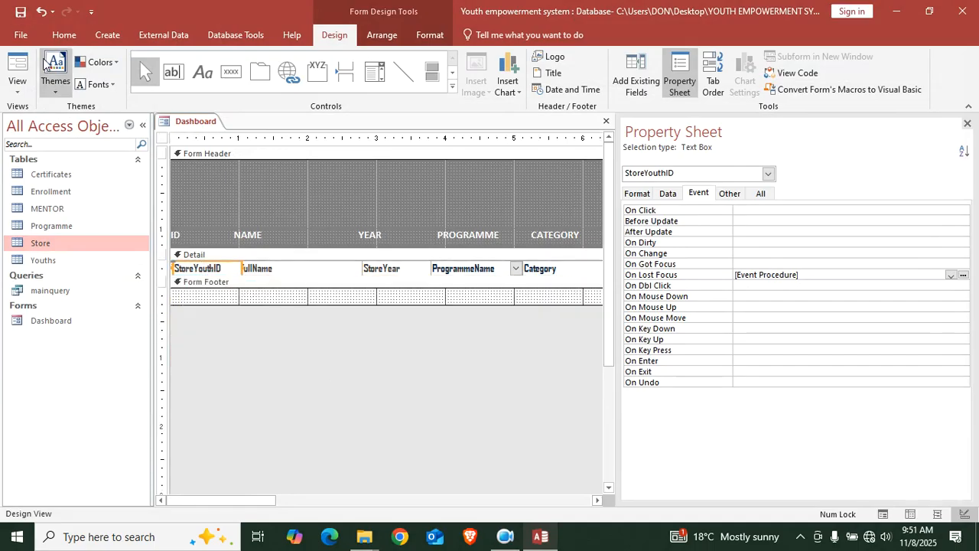
pyautogui.click(17, 67)
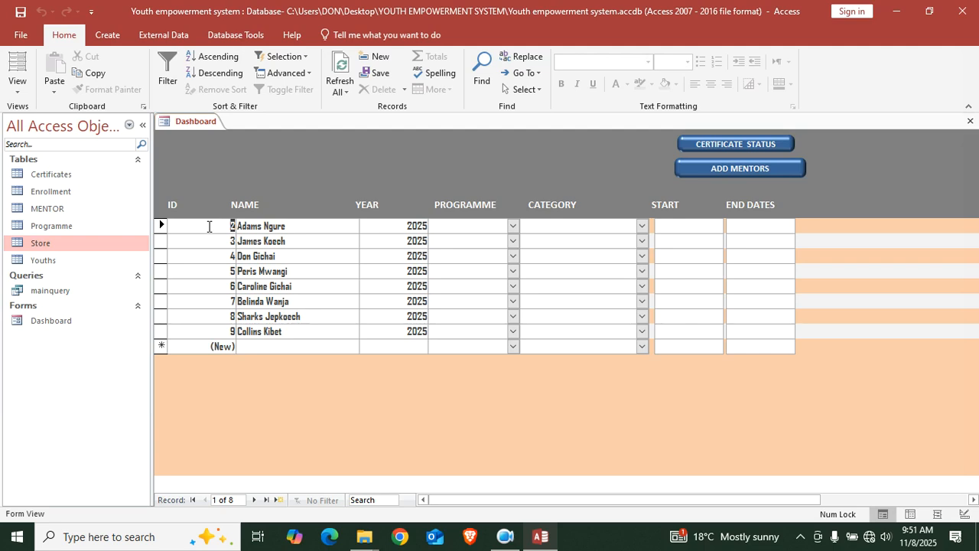
# Mark the first youth Completed with certificate 001 issued 17 November 2025
pyautogui.click(723, 144)
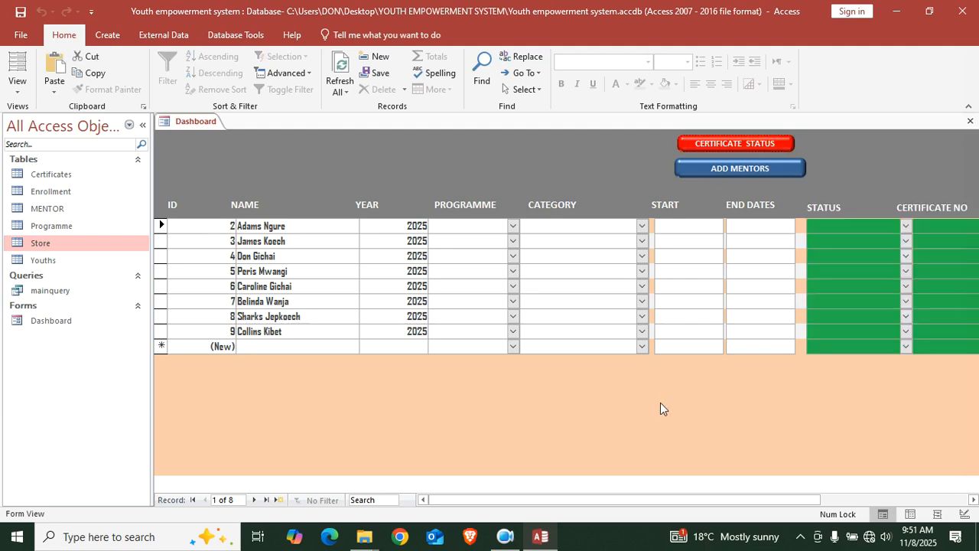
pyautogui.moveTo(566, 499); pyautogui.dragTo(712, 499)
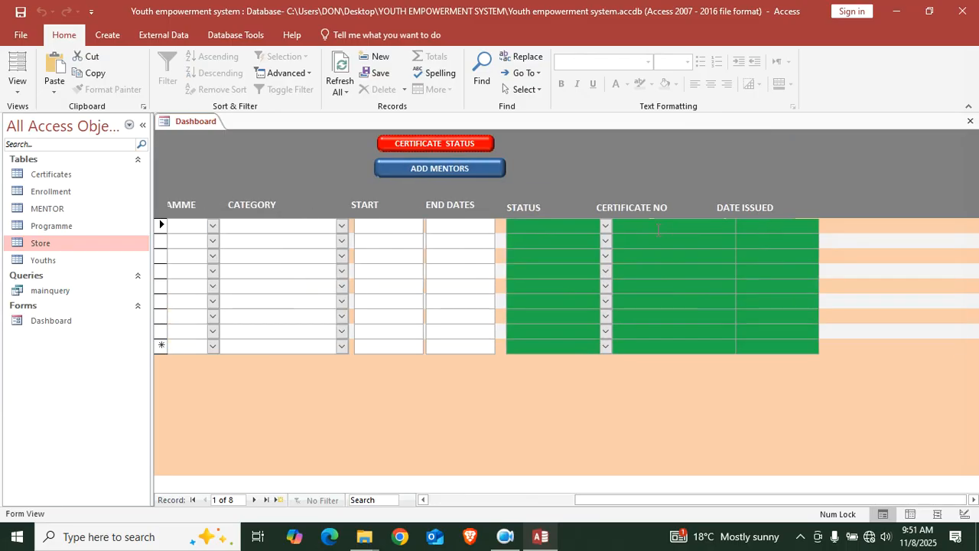
pyautogui.click(605, 225)
pyautogui.click(553, 239)
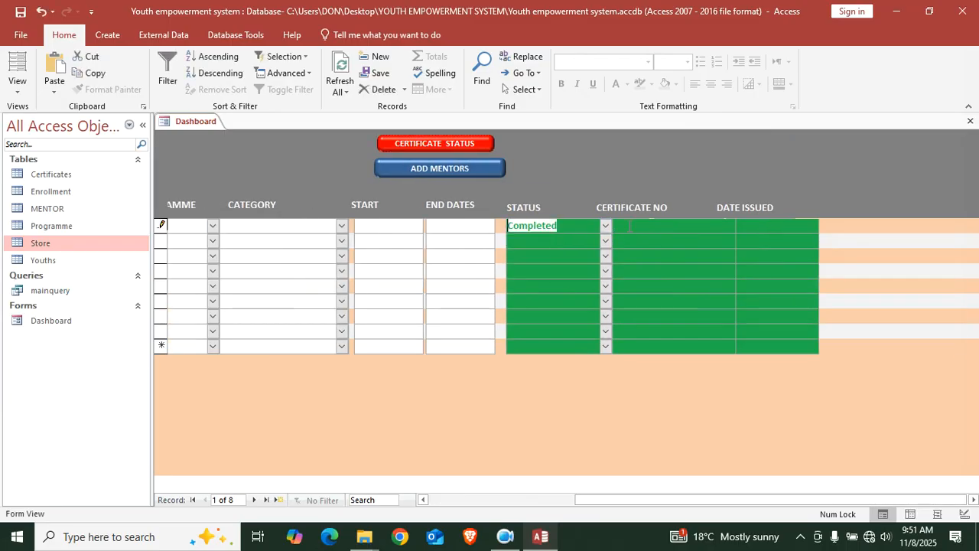
pyautogui.click(669, 226)
pyautogui.press('capslock')
pyautogui.write('C001')
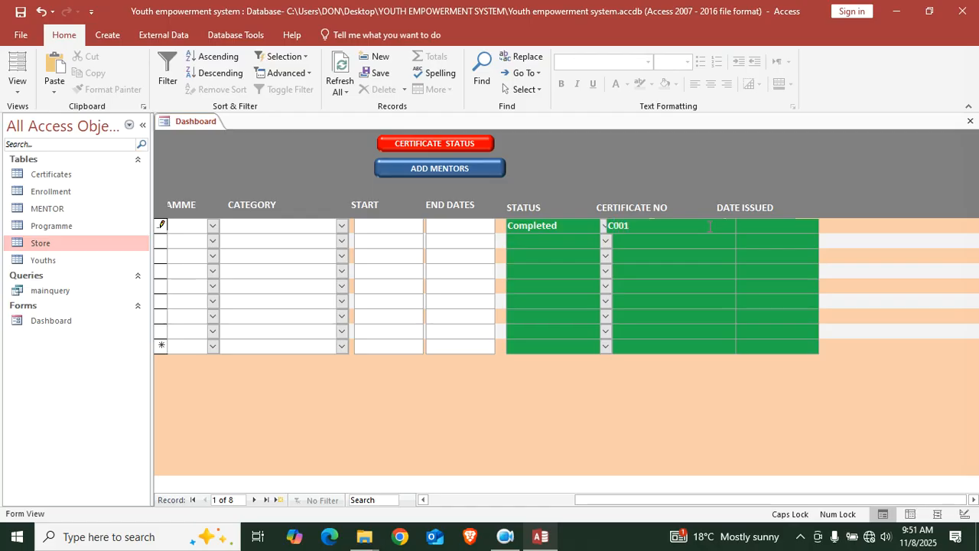
pyautogui.click(762, 230)
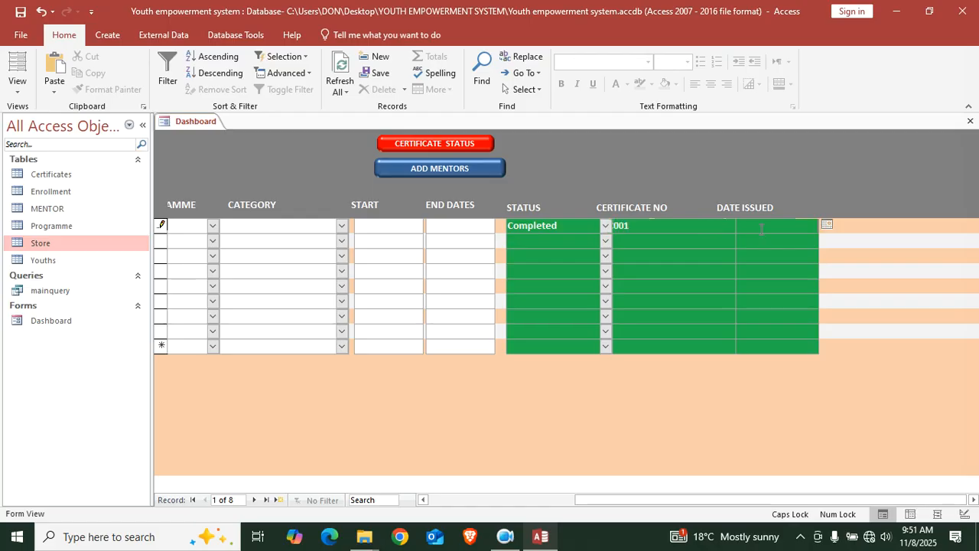
pyautogui.click(827, 225)
pyautogui.click(736, 300)
# Give the first youth Entrepreneurship, Business and financial Literacy, start 29/10/2025 and end 06/11/2025
pyautogui.moveTo(610, 502); pyautogui.dragTo(485, 505)
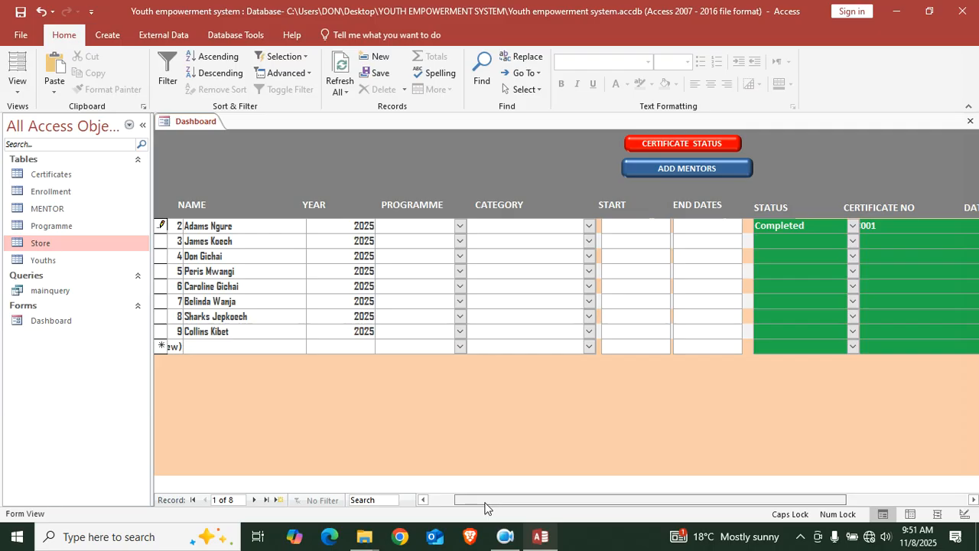
pyautogui.click(460, 226)
pyautogui.click(431, 242)
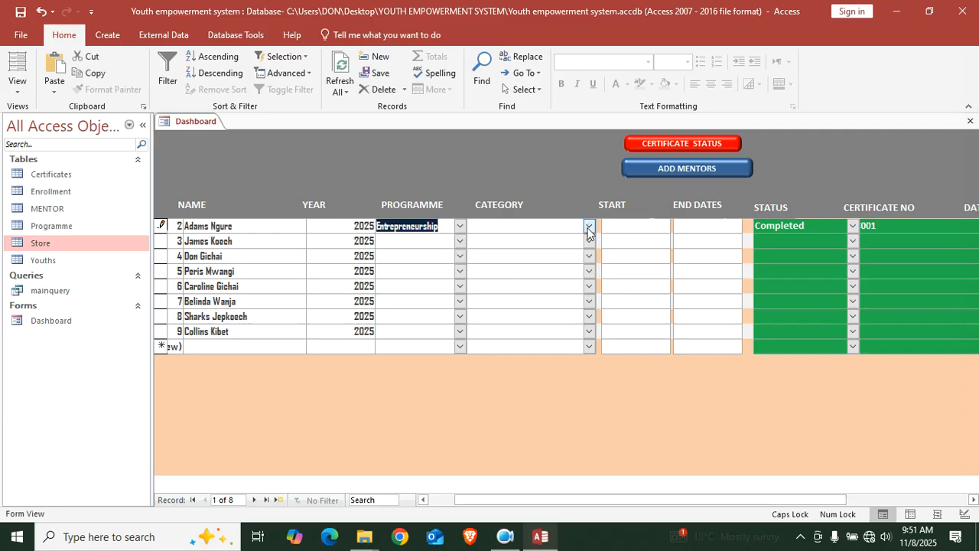
pyautogui.click(589, 225)
pyautogui.click(548, 245)
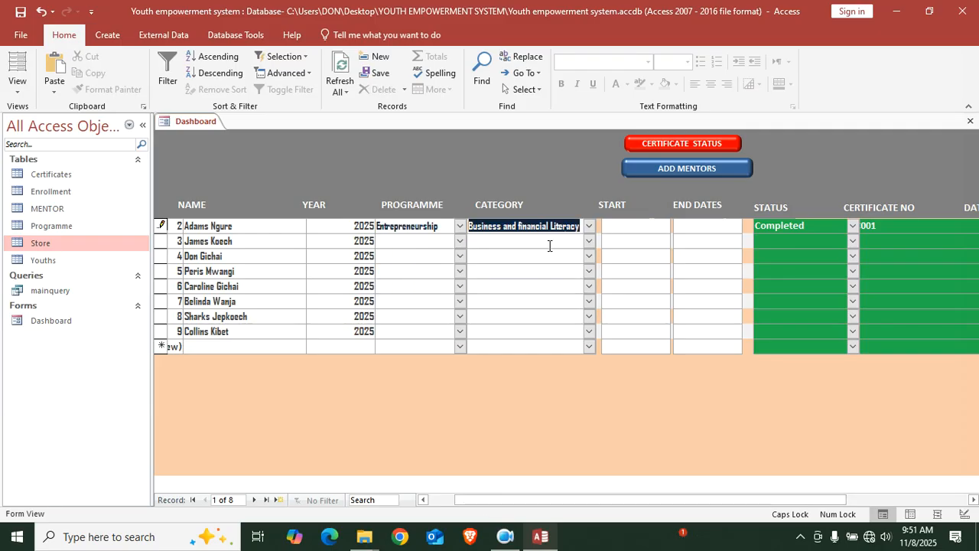
pyautogui.click(649, 227)
pyautogui.click(677, 224)
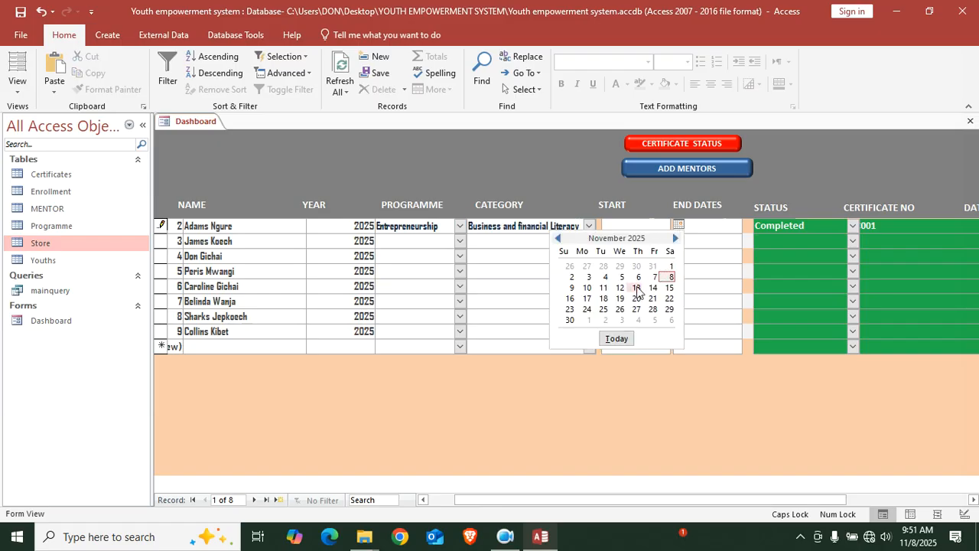
pyautogui.click(619, 266)
pyautogui.click(731, 225)
pyautogui.click(749, 225)
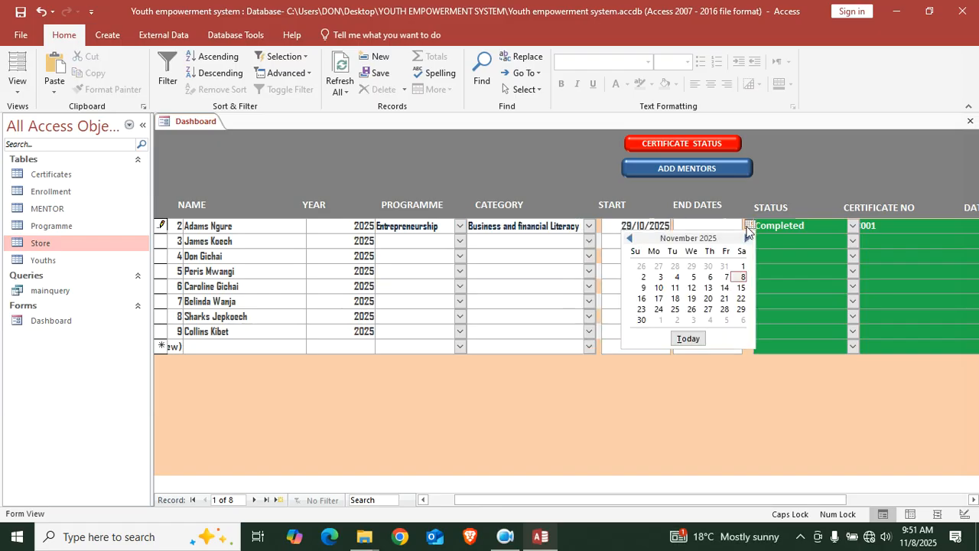
pyautogui.click(700, 278)
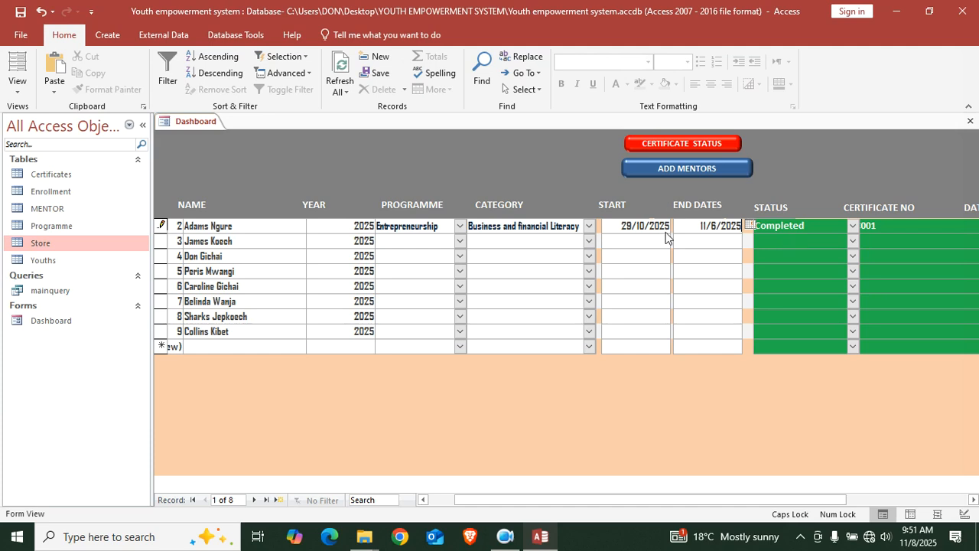
# Give the second youth Citizenship, Civil engagement, start 10/11/2025 and end 03/11/2025, then save
pyautogui.click(460, 241)
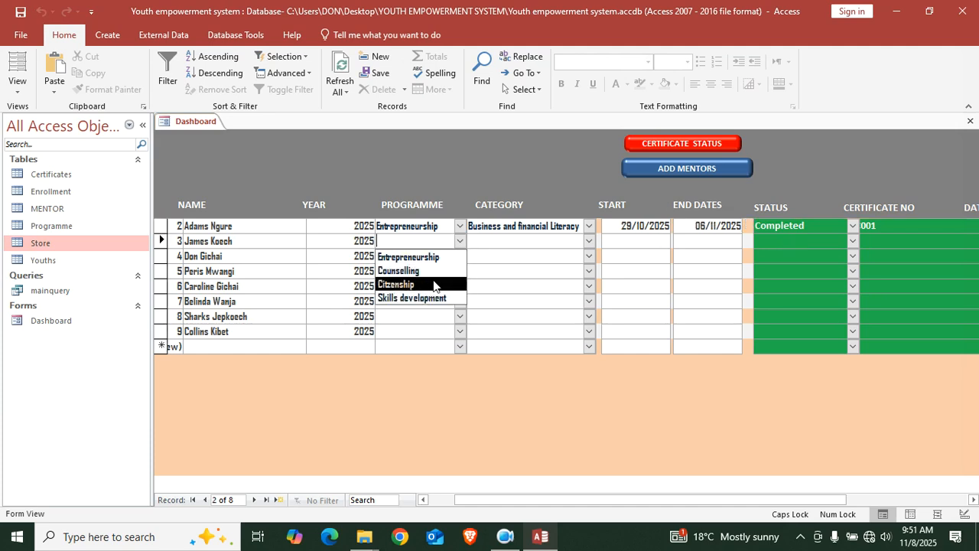
pyautogui.click(436, 281)
pyautogui.click(589, 241)
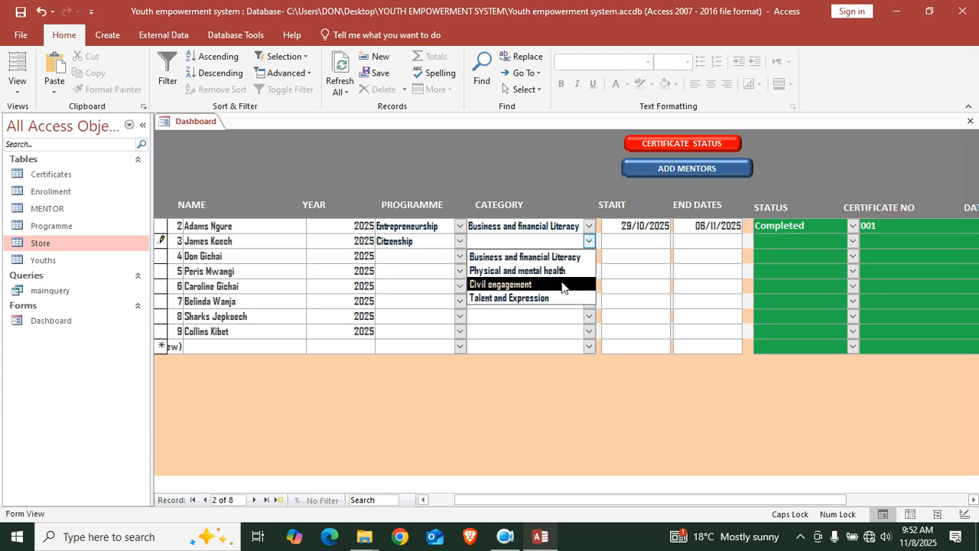
pyautogui.click(503, 282)
pyautogui.click(630, 247)
pyautogui.click(679, 239)
pyautogui.click(584, 307)
pyautogui.click(719, 241)
pyautogui.click(750, 240)
pyautogui.click(651, 296)
pyautogui.click(172, 224)
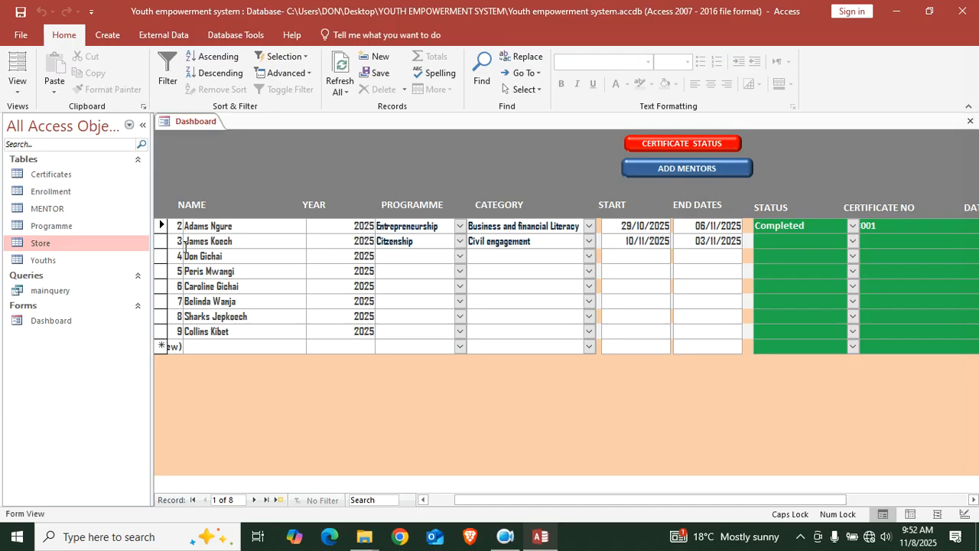
pyautogui.press('Down')
pyautogui.press('Down')
pyautogui.press('Down')
pyautogui.press('Down')
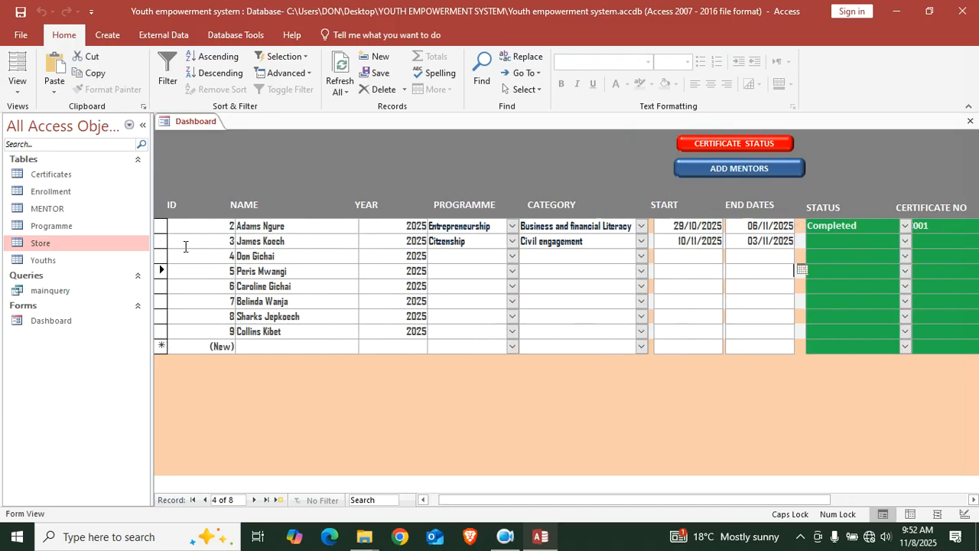
pyautogui.press('Down')
pyautogui.press('Down')
pyautogui.press('Down')
pyautogui.press('Down')
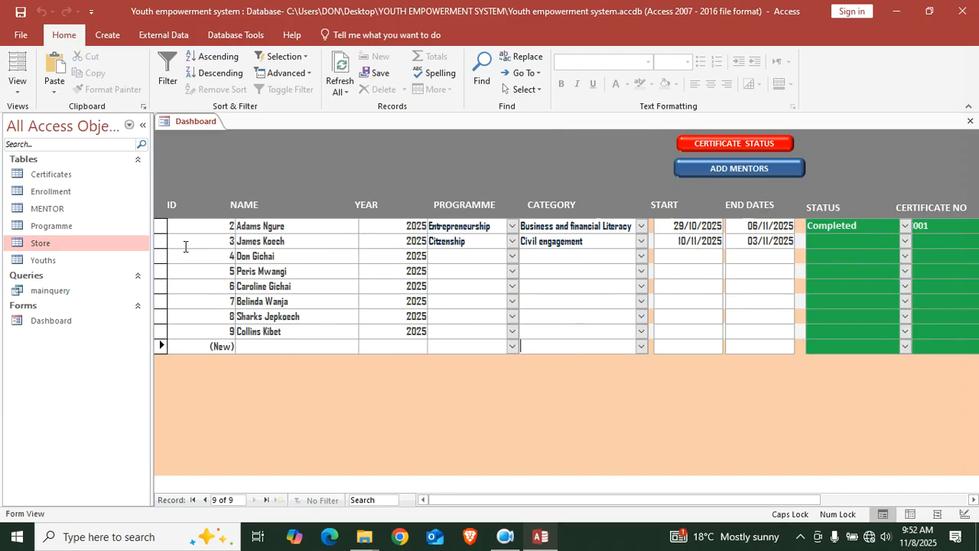
# Open the Store table and delete records 9 through 11
pyautogui.click(970, 121)
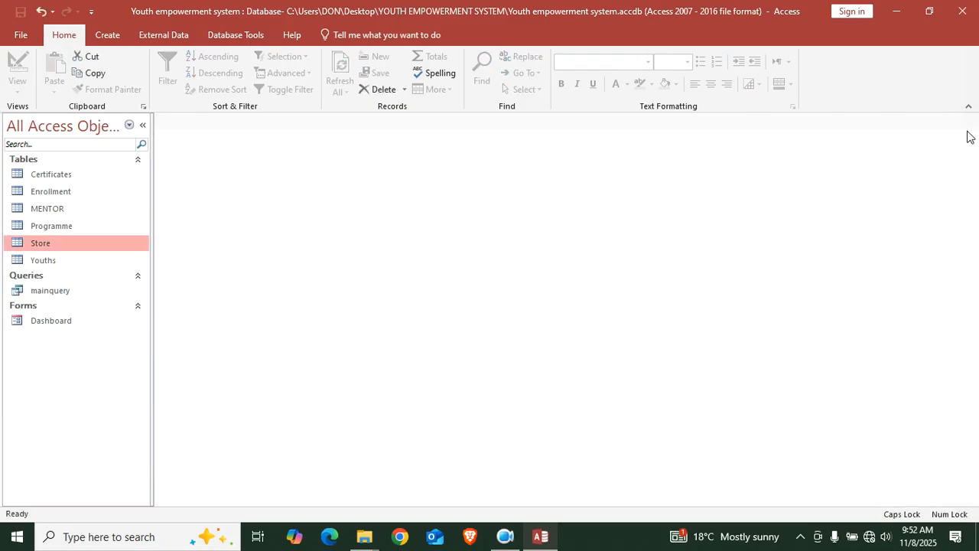
pyautogui.doubleClick(75, 322)
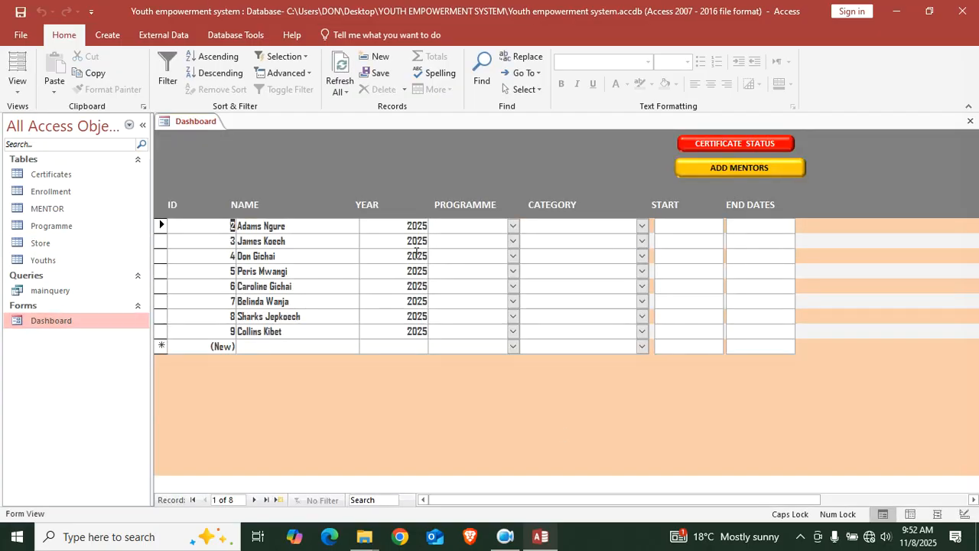
pyautogui.doubleClick(41, 245)
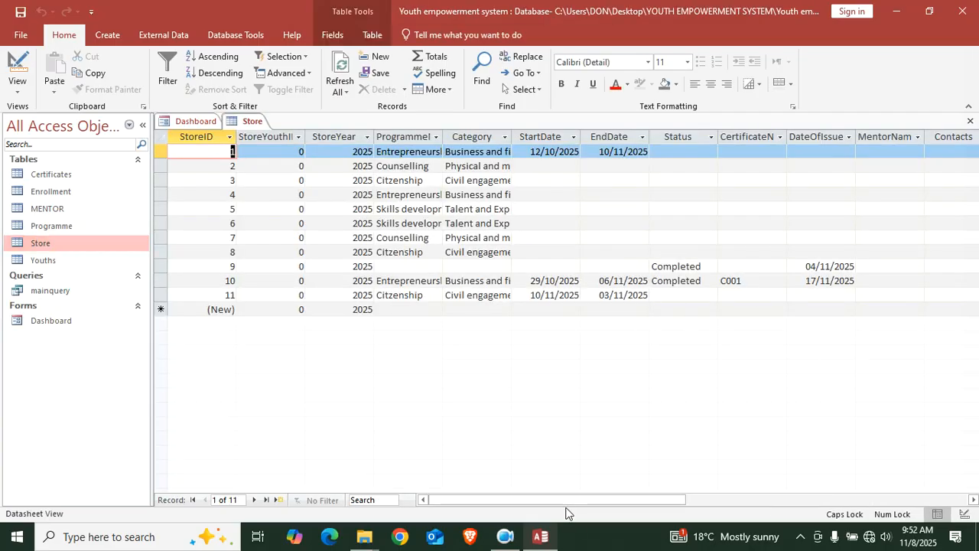
pyautogui.moveTo(594, 495)
pyautogui.mouseDown()
pyautogui.moveTo(707, 498)
pyautogui.moveTo(603, 495)
pyautogui.mouseUp()
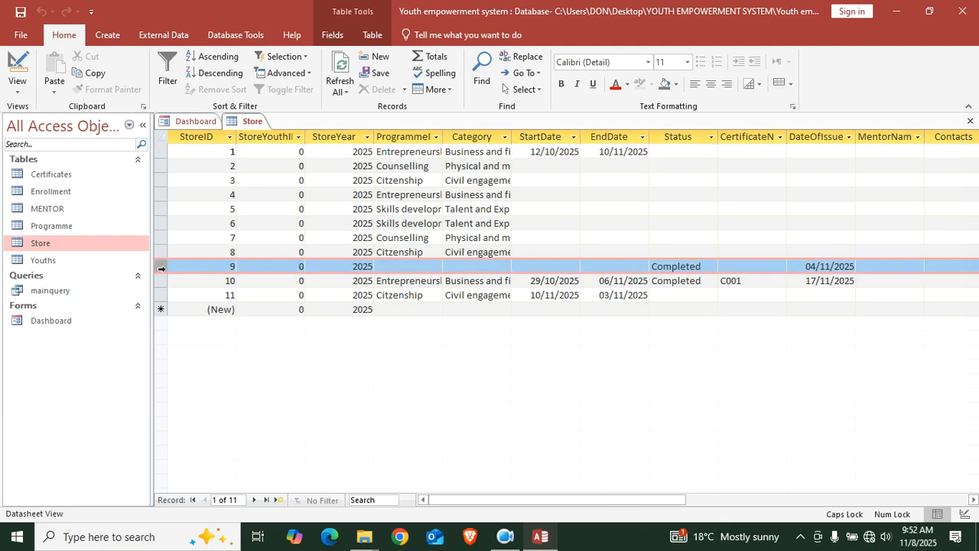
pyautogui.moveTo(161, 268); pyautogui.dragTo(171, 327)
pyautogui.press('Delete')
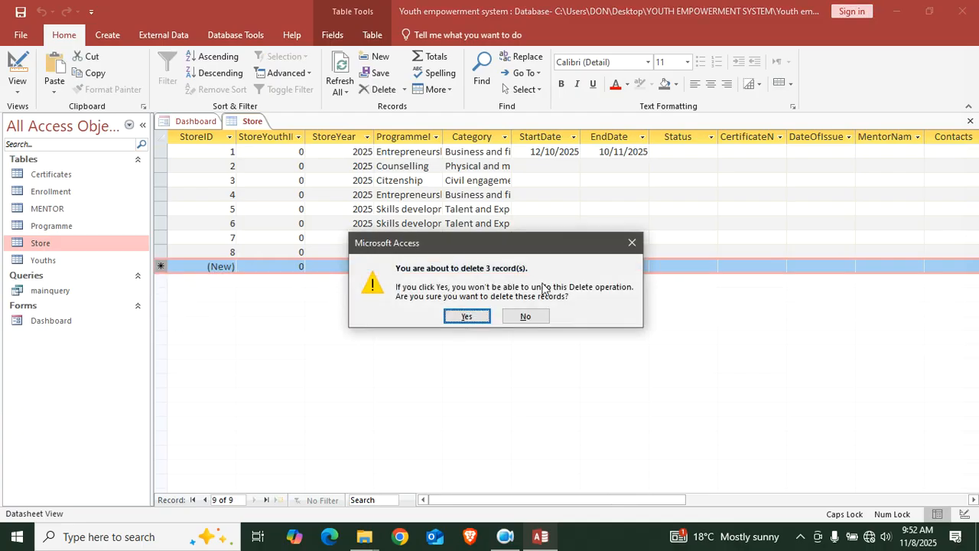
pyautogui.press('Return')
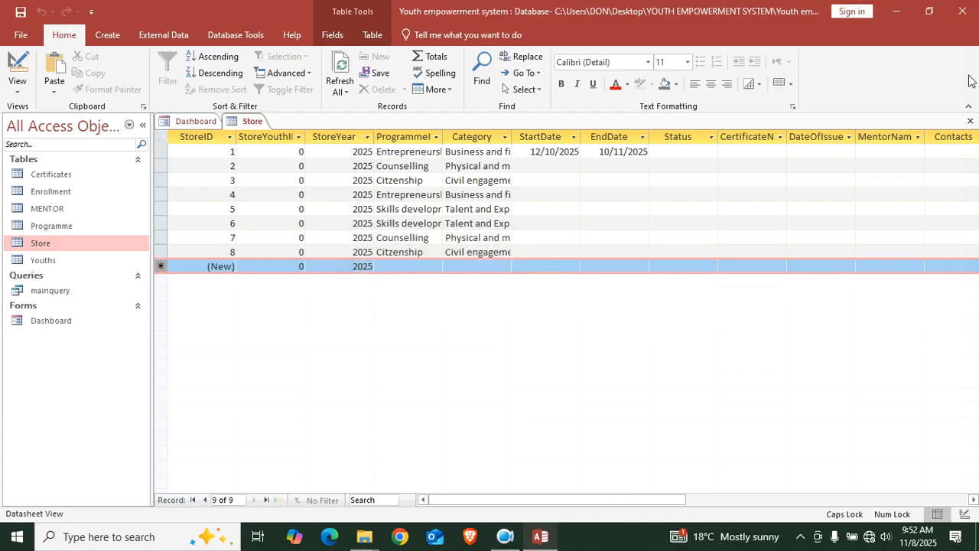
# Close the Store table and reopen the Dashboard in Design View
pyautogui.click(970, 121)
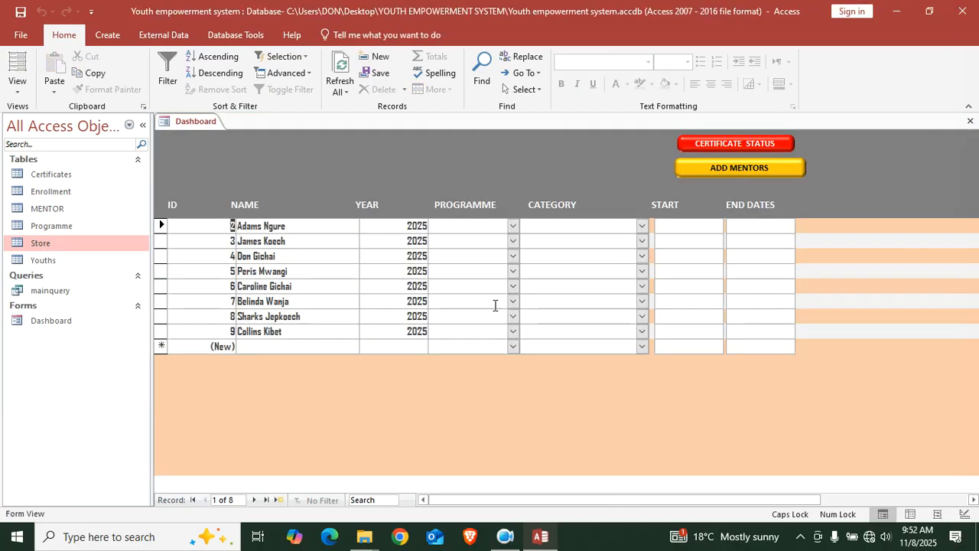
pyautogui.rightClick(330, 399)
pyautogui.click(374, 265)
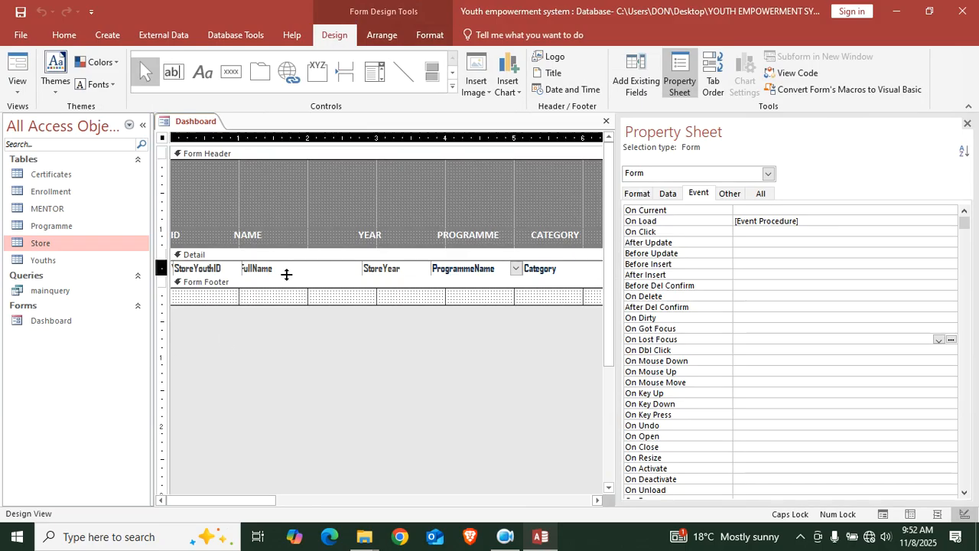
# Give YouthID an On Lost Focus procedure with the StoreYear and StoreYouthID assignment lines
pyautogui.moveTo(287, 275); pyautogui.dragTo(237, 341)
pyautogui.moveTo(210, 273); pyautogui.dragTo(195, 286)
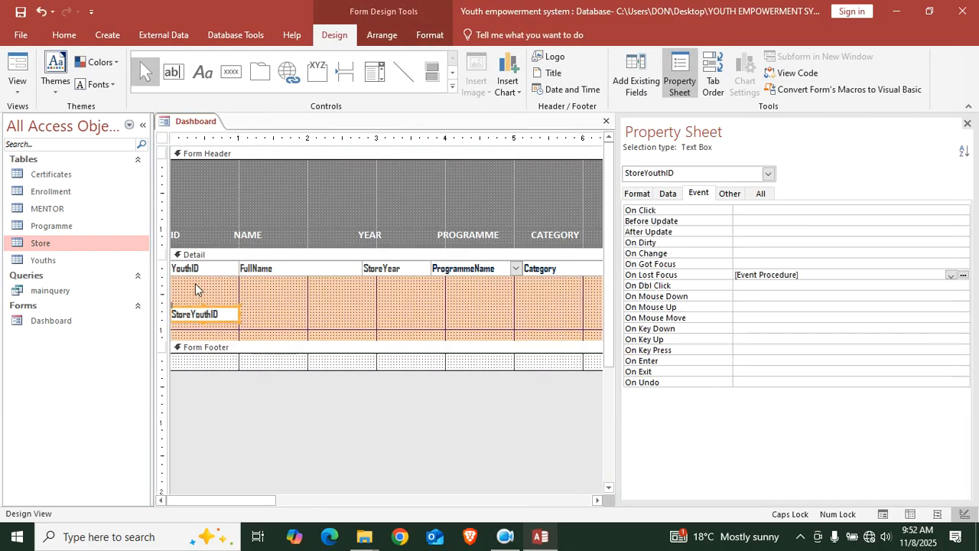
pyautogui.click(202, 269)
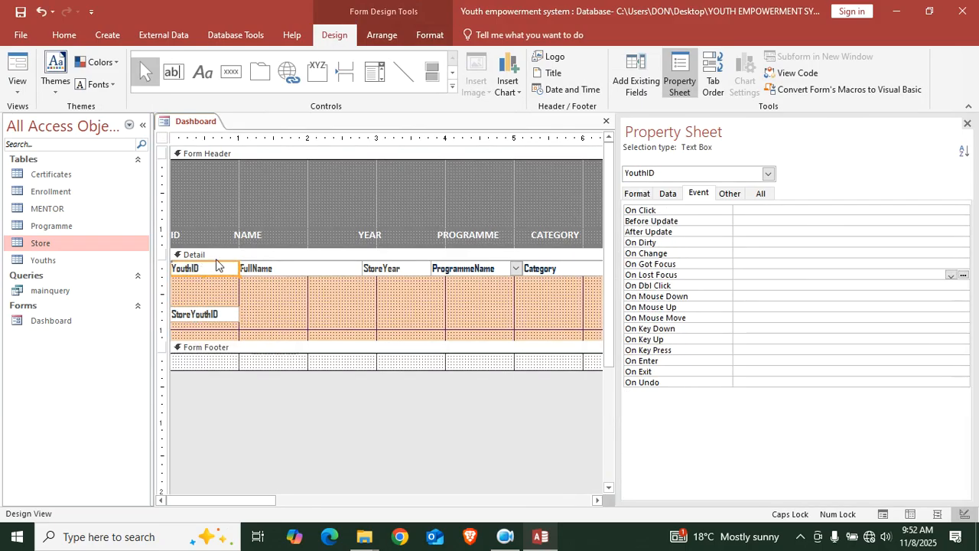
pyautogui.click(951, 275)
pyautogui.click(773, 285)
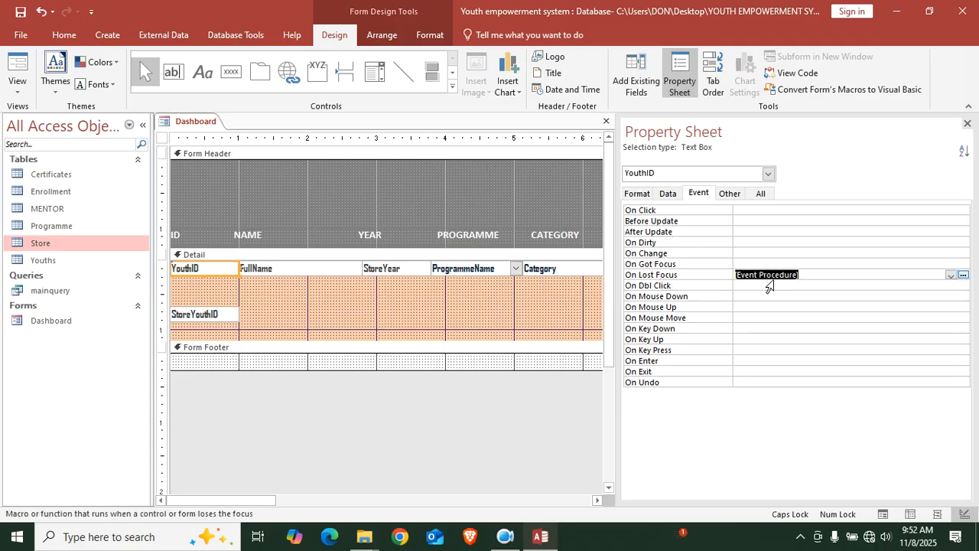
pyautogui.click(963, 275)
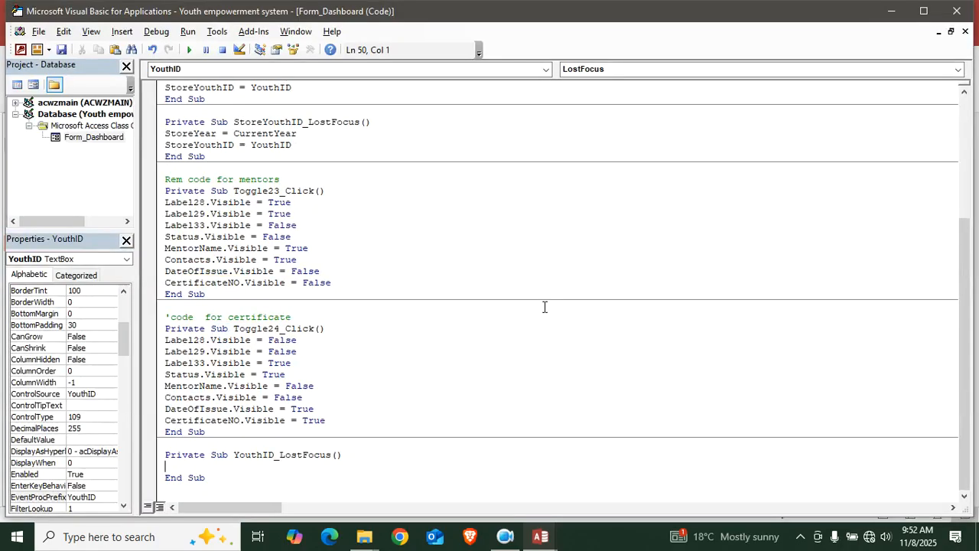
pyautogui.write('StoreYear = CurrentYear StoreYouthID = YouthID')
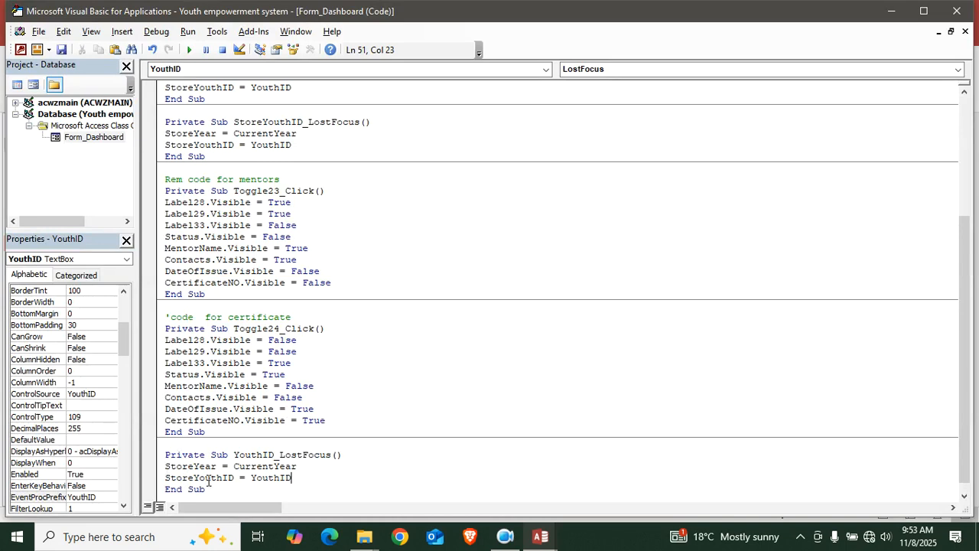
pyautogui.click(957, 10)
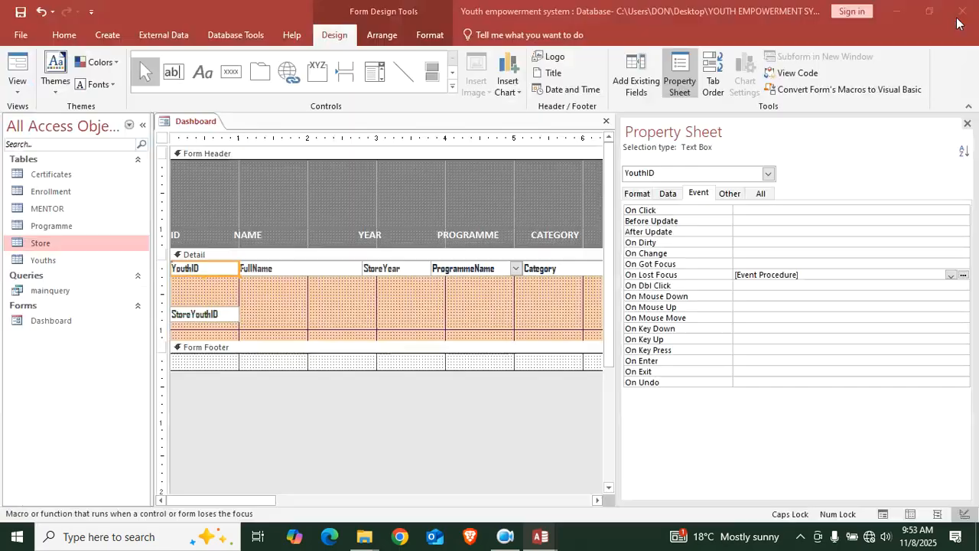
# Give CurrentYear an On Lost Focus procedure with the same assignment lines
pyautogui.moveTo(406, 272); pyautogui.dragTo(403, 329)
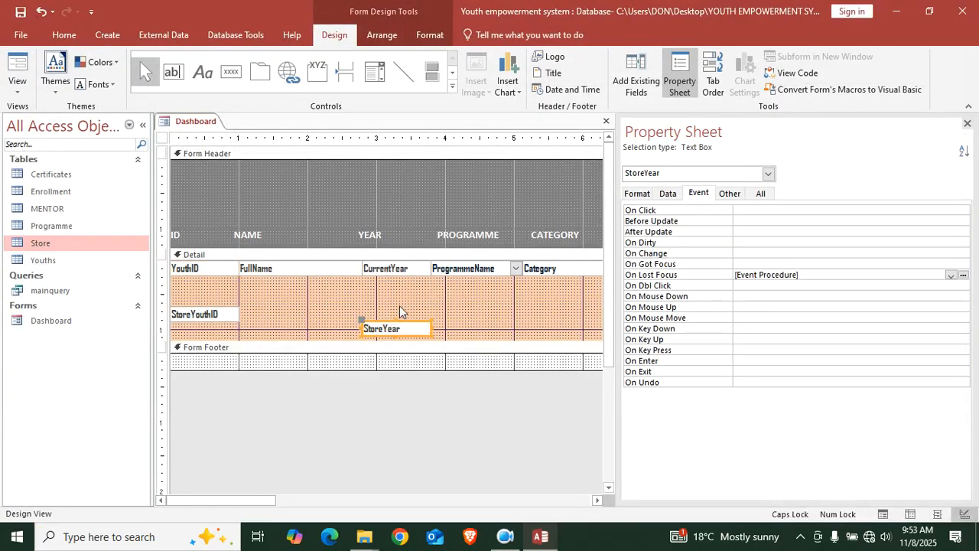
pyautogui.click(402, 274)
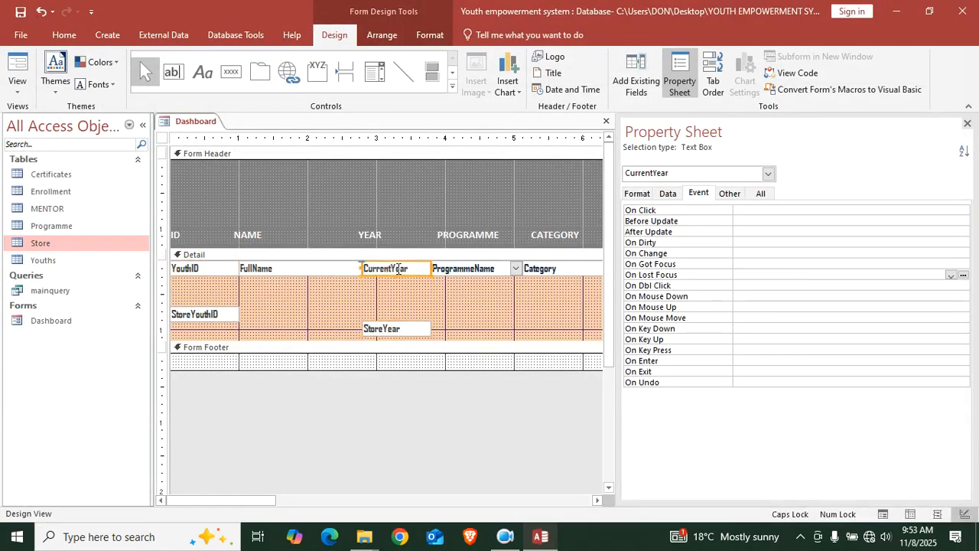
pyautogui.click(951, 275)
pyautogui.click(804, 285)
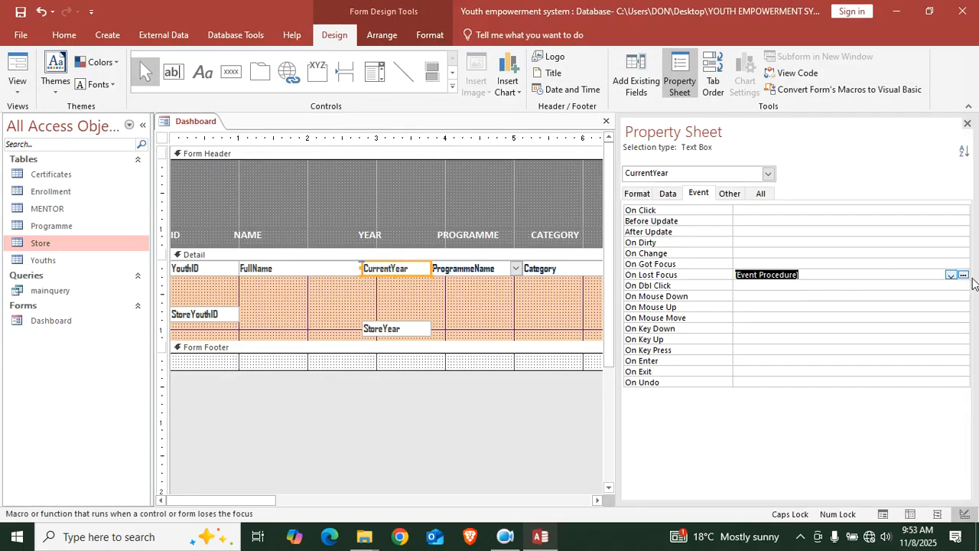
pyautogui.click(963, 276)
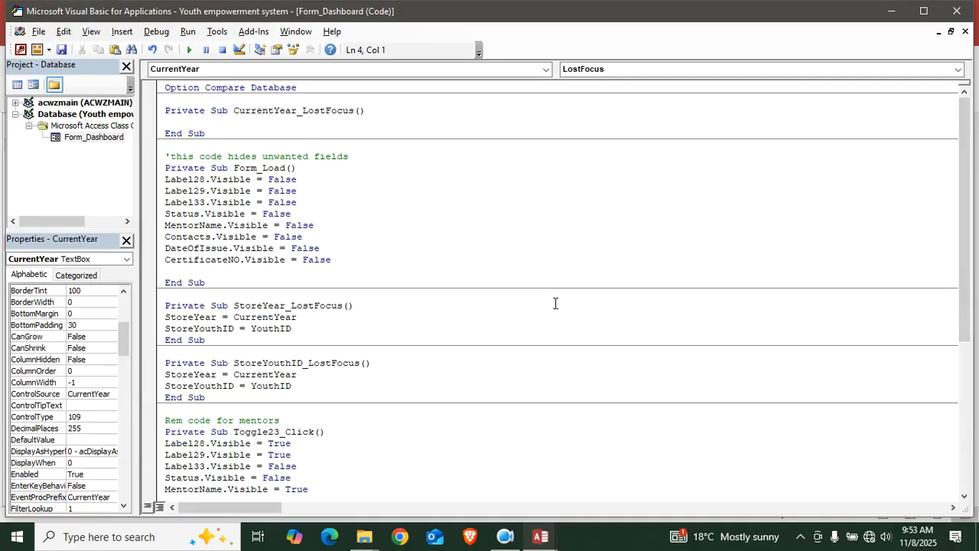
pyautogui.write('StoreYear = CurrentYear StoreYouthID = YouthID')
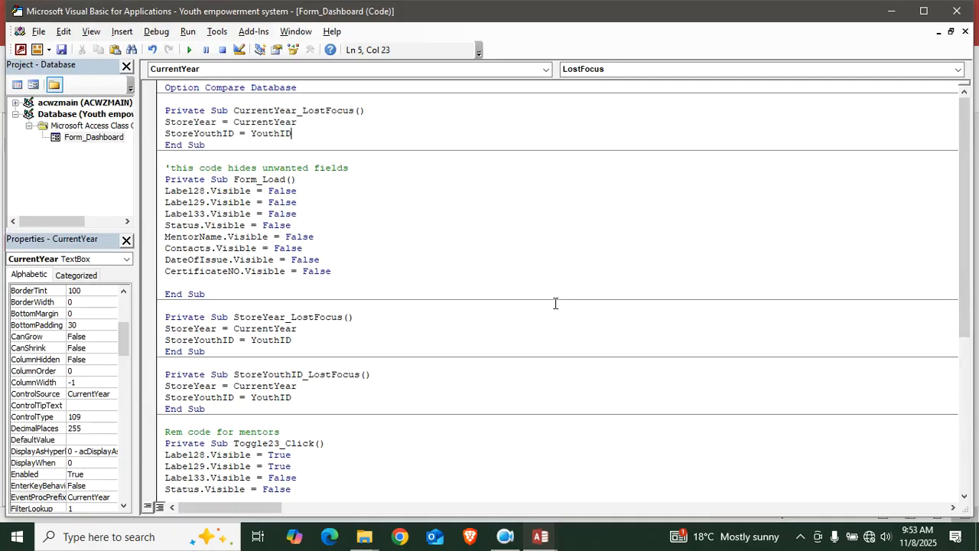
pyautogui.click(956, 10)
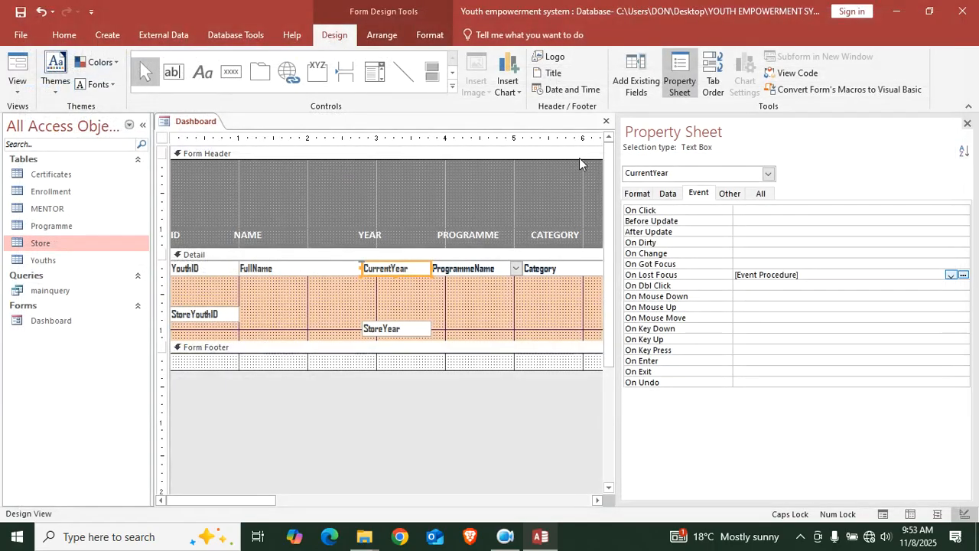
# Put StoreYear and StoreYouthID back over their boxes, shrink Detail, and open Store
pyautogui.moveTo(409, 333); pyautogui.dragTo(406, 273)
pyautogui.moveTo(204, 320); pyautogui.dragTo(207, 273)
pyautogui.moveTo(286, 340); pyautogui.dragTo(278, 281)
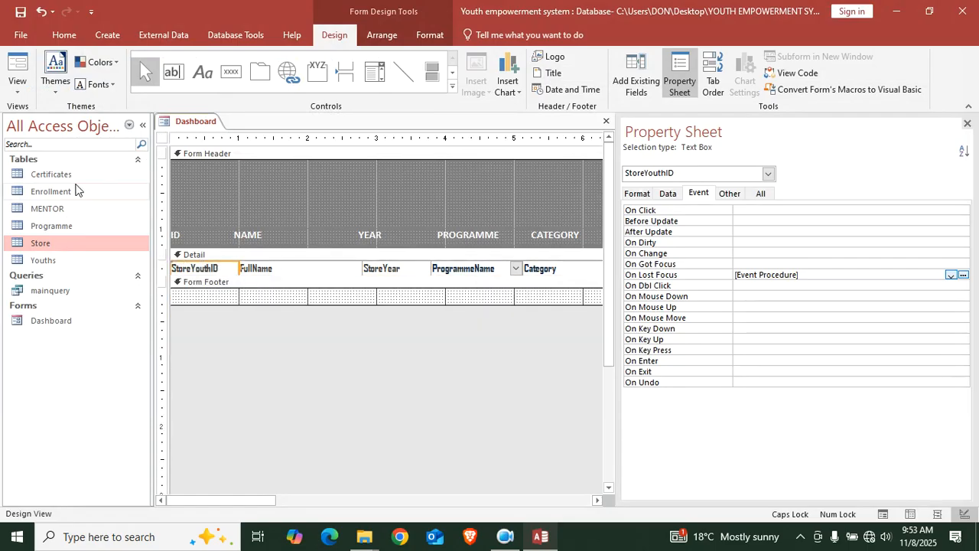
pyautogui.doubleClick(52, 246)
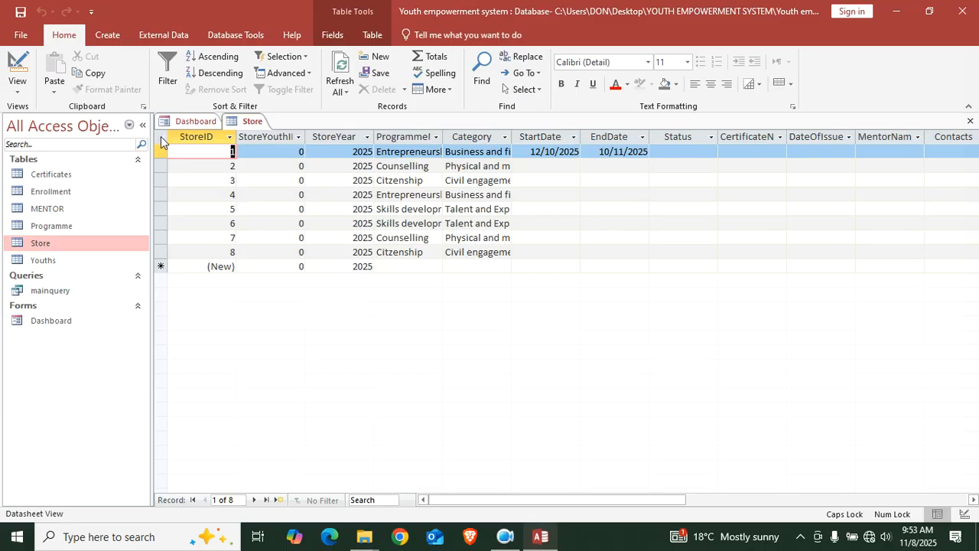
# Delete all eight Store records, close the table, and switch the Dashboard to Form View
pyautogui.click(161, 139)
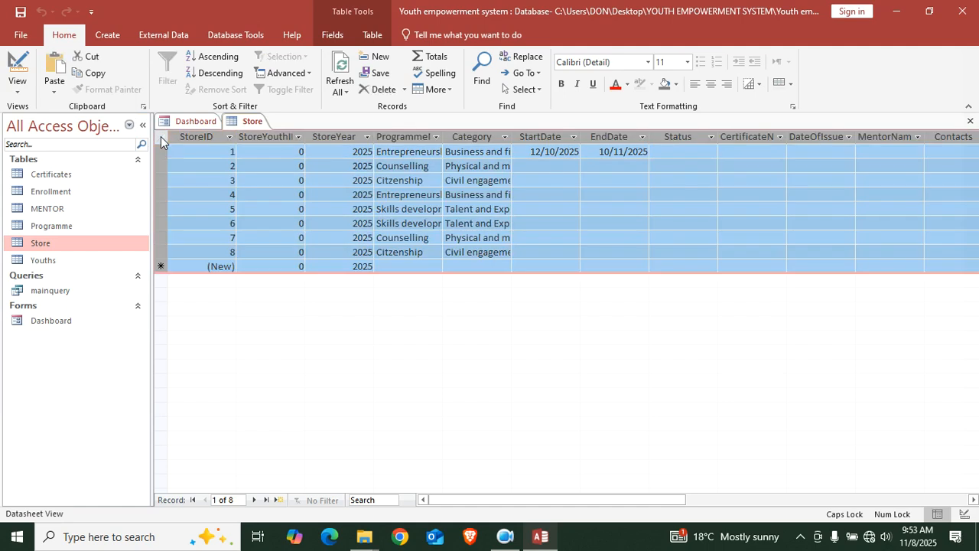
pyautogui.press('Delete')
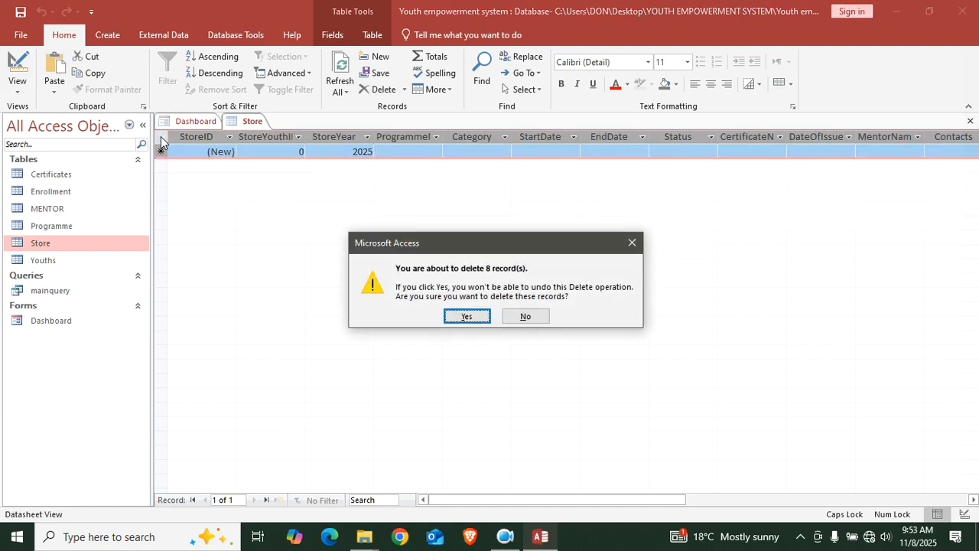
pyautogui.click(465, 317)
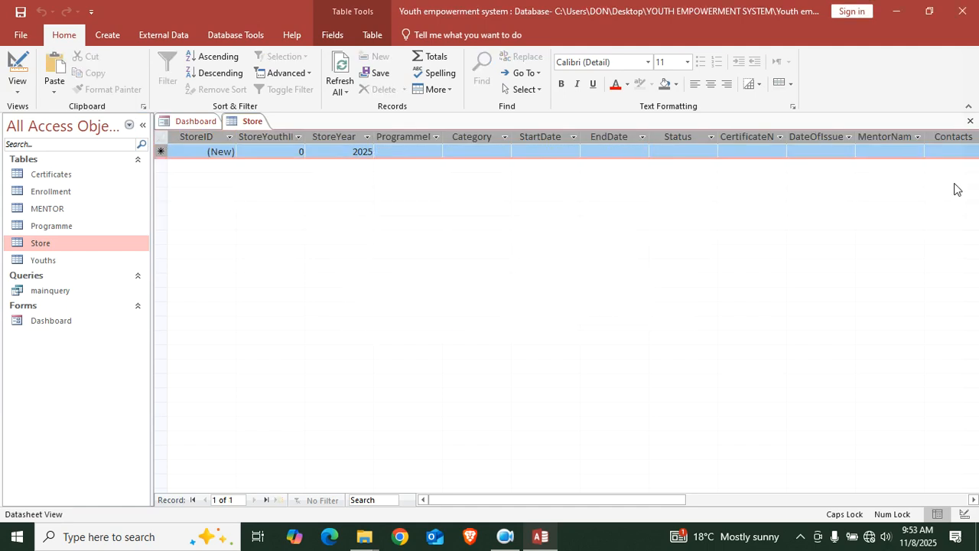
pyautogui.click(970, 121)
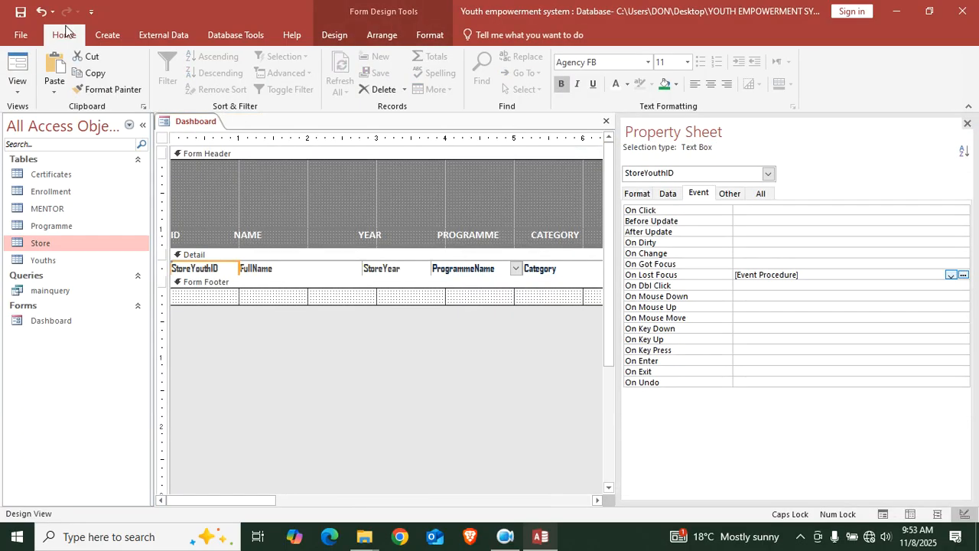
pyautogui.click(17, 65)
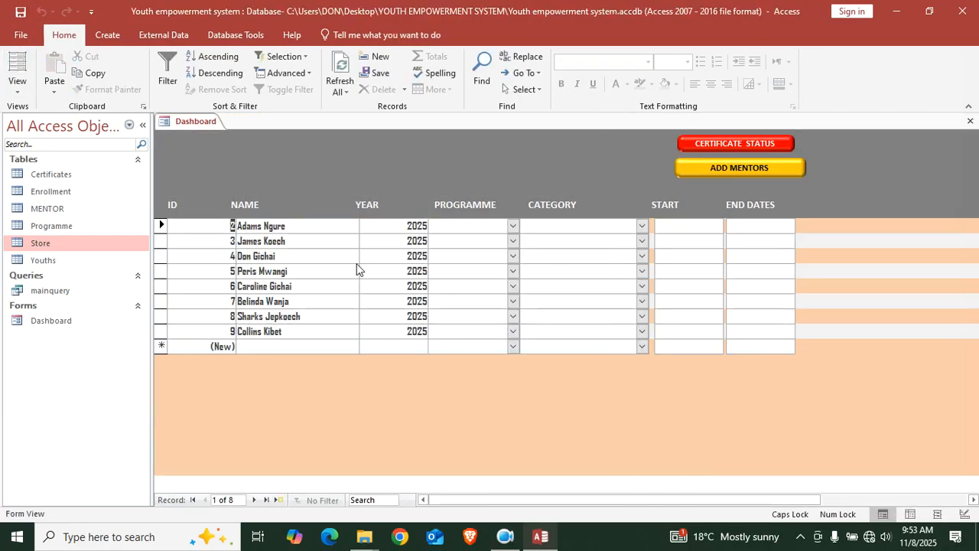
# Give the first youth Entrepreneurship, Business and financial Literacy, and start date 27/10/2025
pyautogui.click(741, 168)
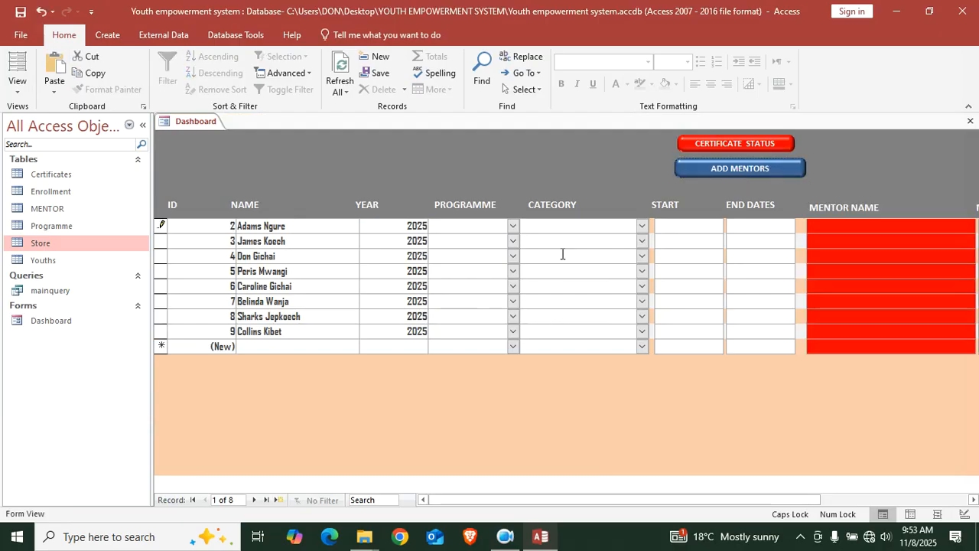
pyautogui.click(512, 226)
pyautogui.click(474, 241)
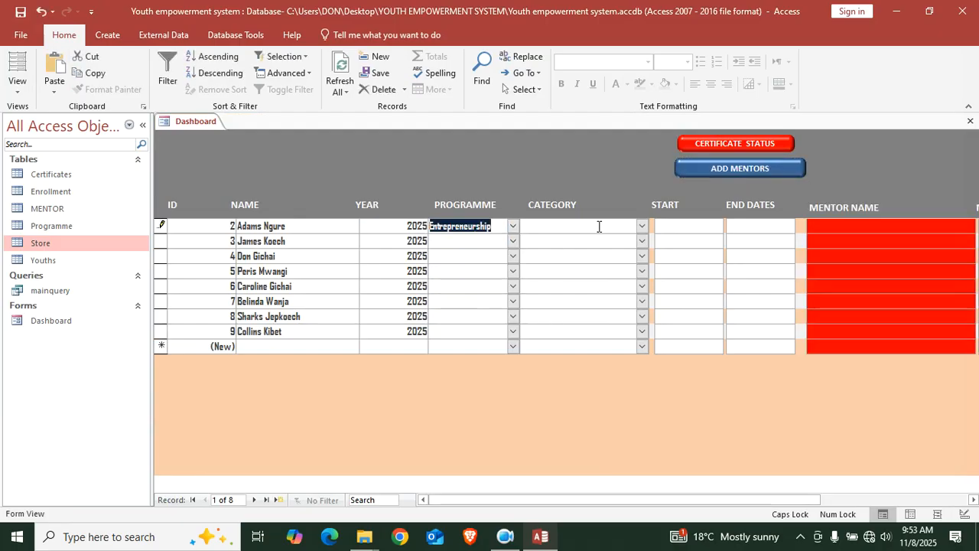
pyautogui.click(643, 226)
pyautogui.click(623, 239)
pyautogui.click(701, 224)
pyautogui.click(731, 224)
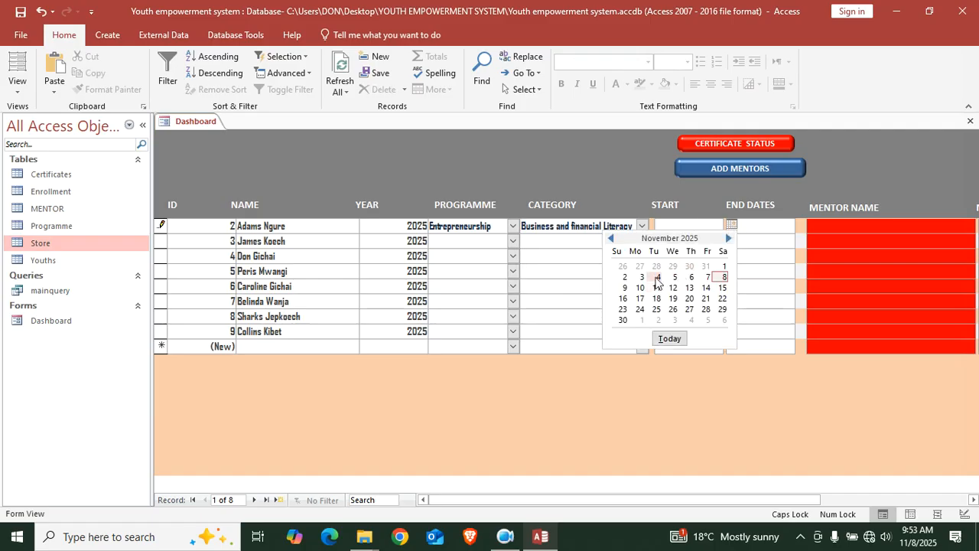
pyautogui.click(638, 267)
# Give the second youth a 29th start date, Counselling, and Physical and mental health
pyautogui.click(720, 239)
pyautogui.click(730, 240)
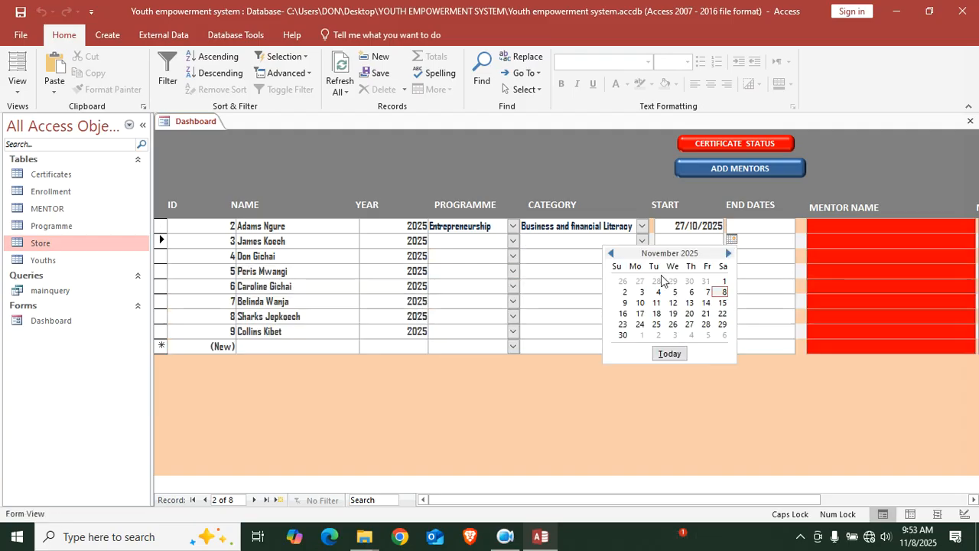
pyautogui.click(666, 280)
pyautogui.click(513, 241)
pyautogui.click(459, 271)
pyautogui.click(642, 241)
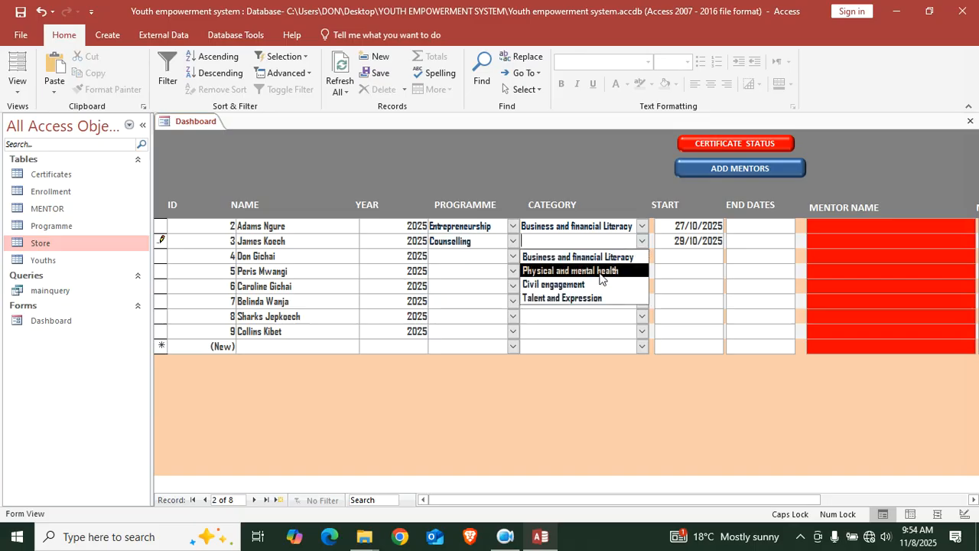
pyautogui.click(574, 271)
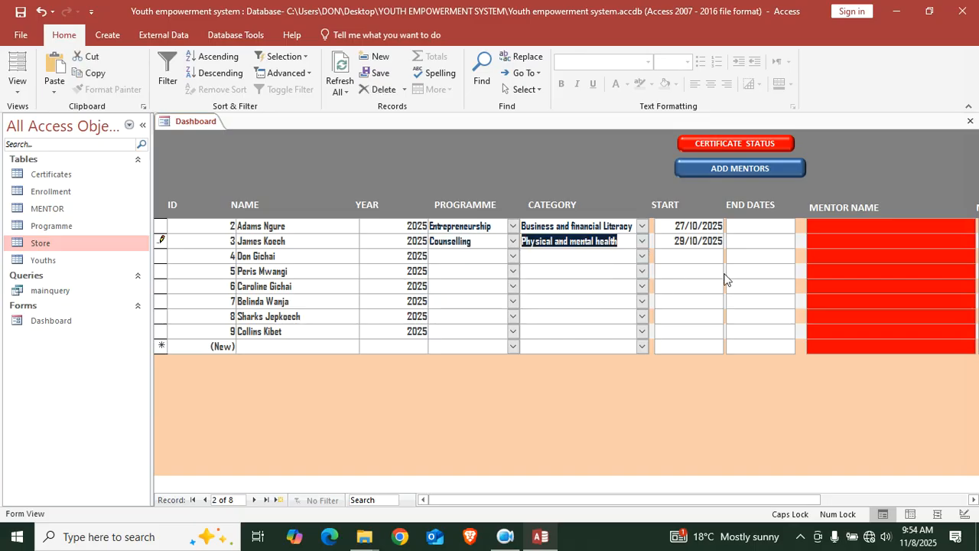
# Enter the first youth's mentor name and contact number, Refresh All, and check the Store table
pyautogui.moveTo(487, 502); pyautogui.dragTo(681, 500)
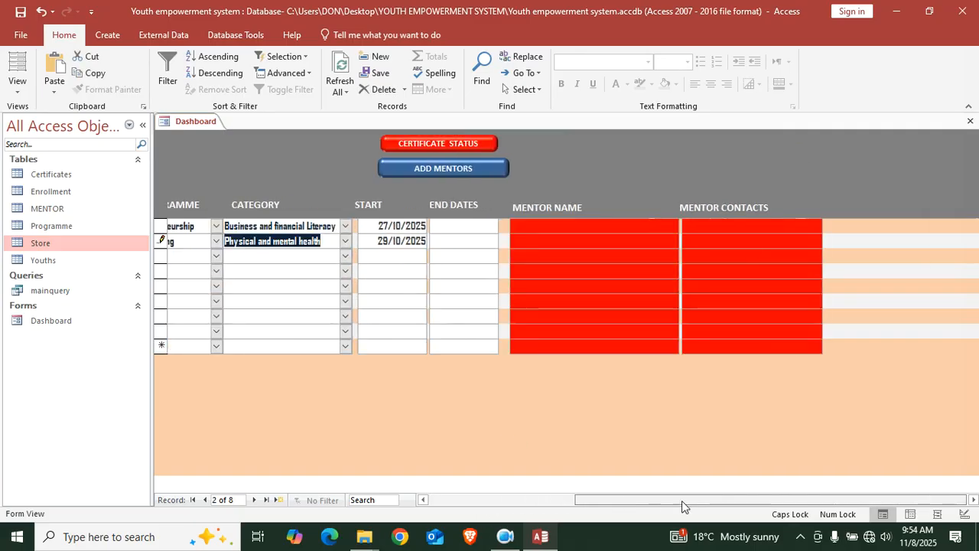
pyautogui.click(551, 223)
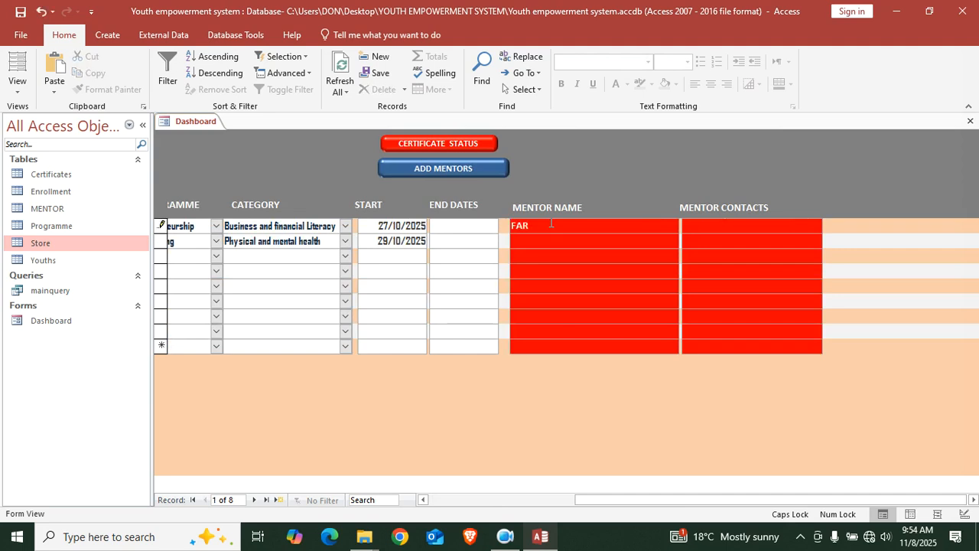
pyautogui.write('FATHER KOECH')
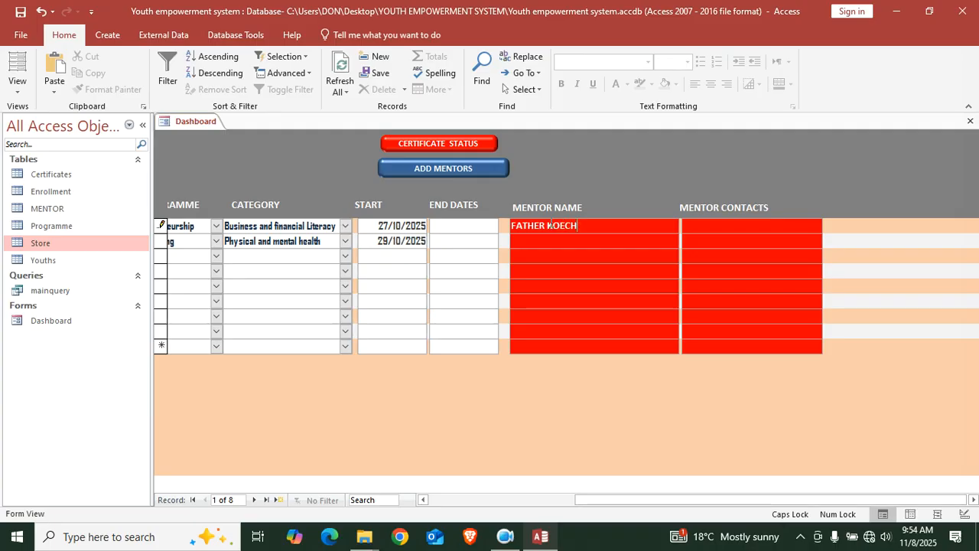
pyautogui.write('55565665')
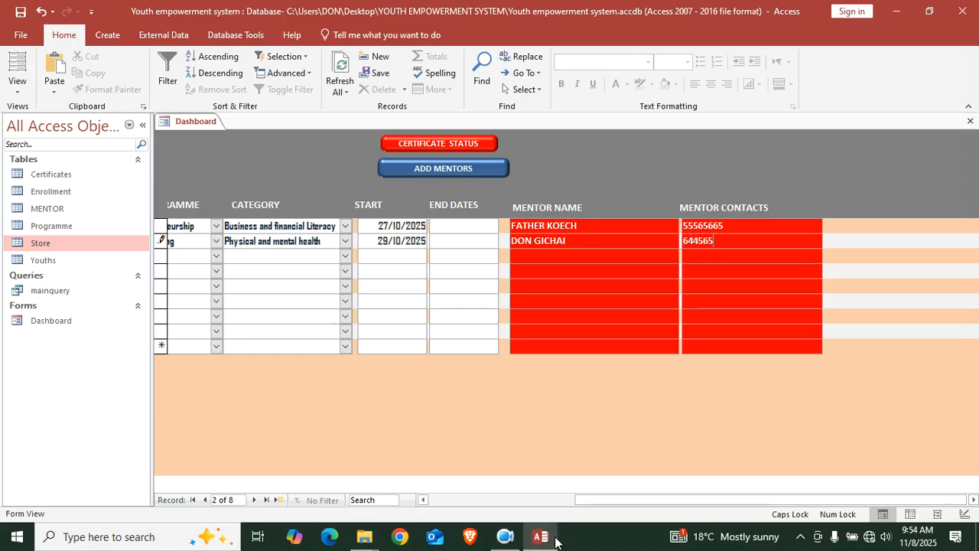
pyautogui.moveTo(595, 498); pyautogui.dragTo(396, 474)
pyautogui.click(334, 77)
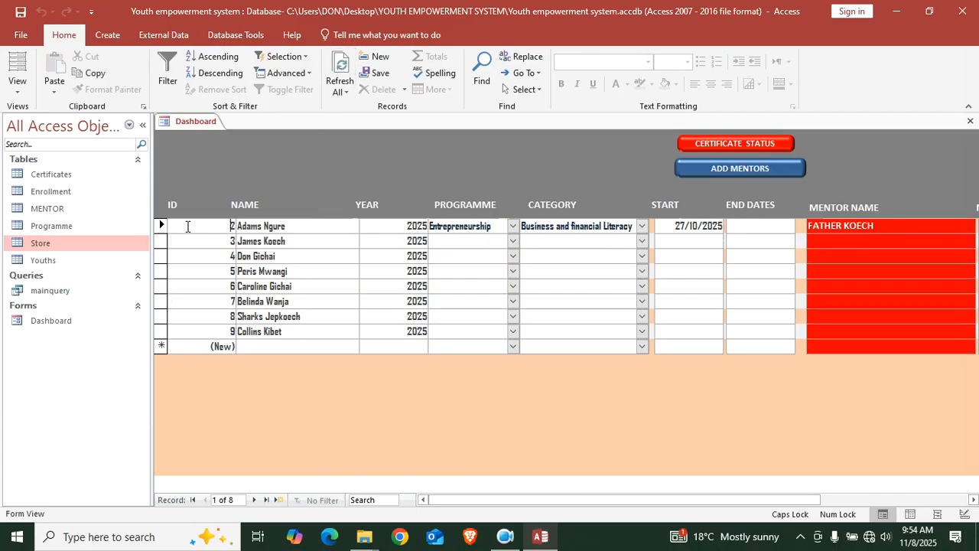
pyautogui.press('Tab')
pyautogui.press('Tab')
pyautogui.press('Tab')
pyautogui.press('Tab')
pyautogui.press('Tab')
pyautogui.press('Tab')
pyautogui.press('Tab')
pyautogui.press('Tab')
pyautogui.press('Tab')
pyautogui.press('Tab')
pyautogui.press('Tab')
pyautogui.press('Tab')
pyautogui.press('Tab')
pyautogui.press('Tab')
pyautogui.press('Tab')
pyautogui.press('Tab')
pyautogui.press('Tab')
pyautogui.press('Tab')
pyautogui.press('Tab')
pyautogui.press('Tab')
pyautogui.press('Tab')
pyautogui.press('Tab')
pyautogui.press('Tab')
pyautogui.press('Tab')
pyautogui.press('Tab')
pyautogui.press('Tab')
pyautogui.press('Tab')
pyautogui.press('Tab')
pyautogui.press('Tab')
pyautogui.press('Tab')
pyautogui.press('Tab')
pyautogui.press('Tab')
pyautogui.press('Tab')
pyautogui.press('Tab')
pyautogui.press('Tab')
pyautogui.press('Tab')
pyautogui.press('Tab')
pyautogui.press('Tab')
pyautogui.press('Tab')
pyautogui.press('Tab')
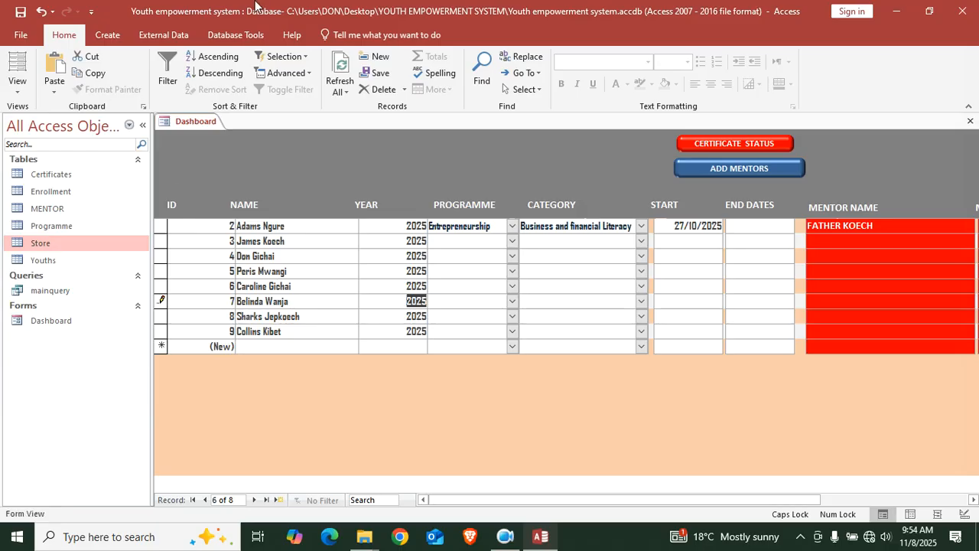
pyautogui.doubleClick(86, 243)
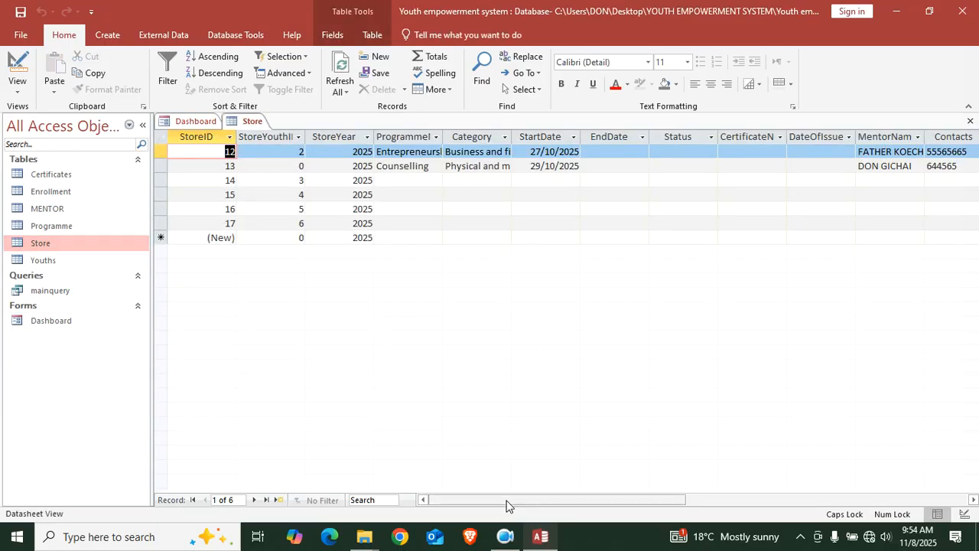
# Close the Store table and Dashboard tabs, then reopen the Dashboard form
pyautogui.moveTo(506, 505); pyautogui.dragTo(443, 470)
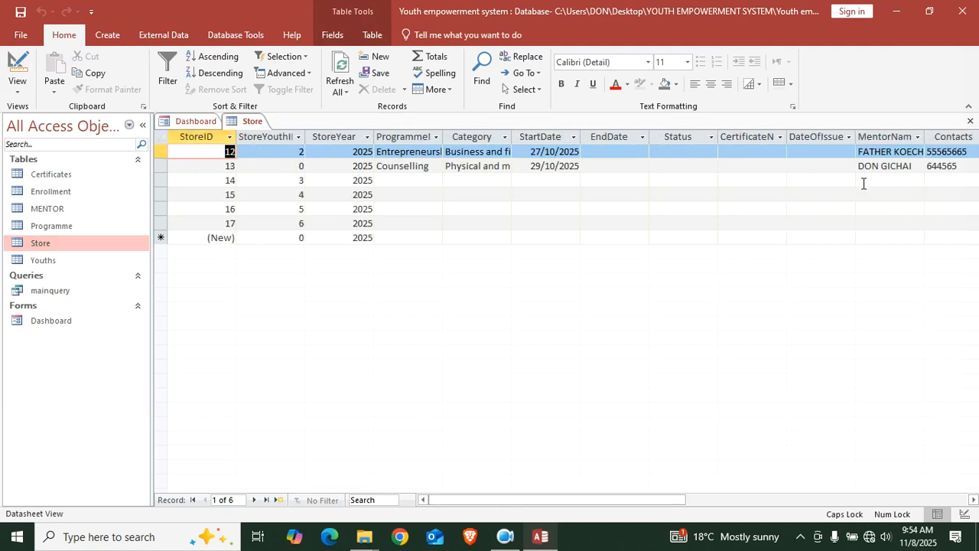
pyautogui.click(970, 120)
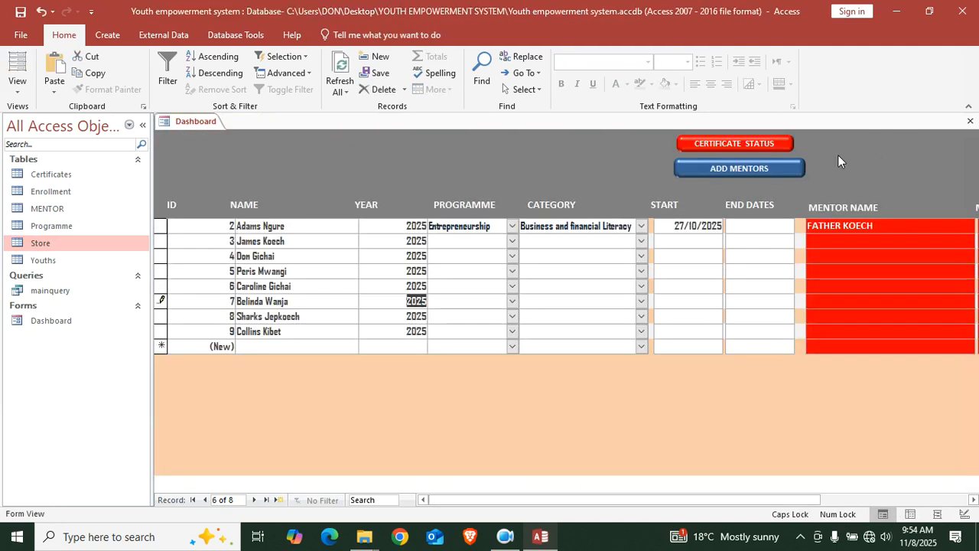
pyautogui.click(970, 121)
pyautogui.doubleClick(61, 320)
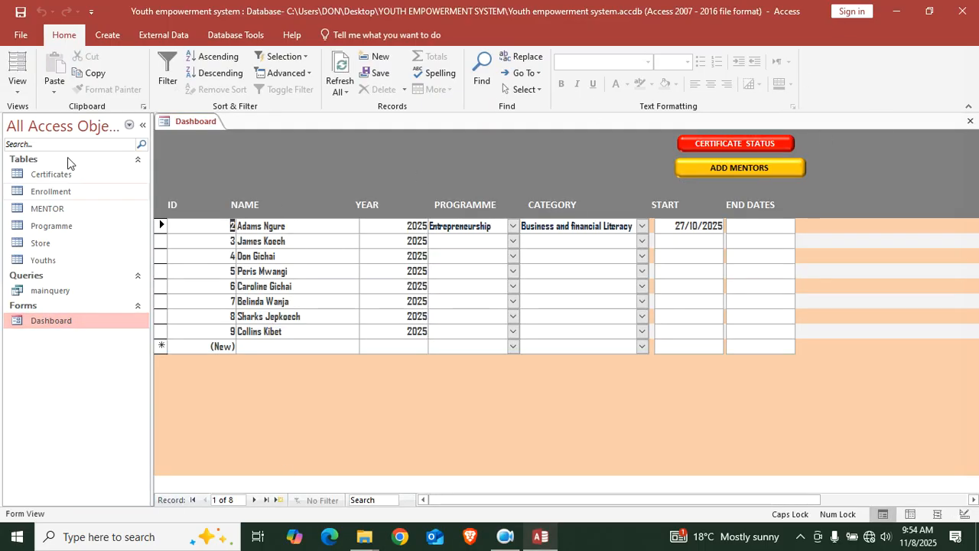
# Set the second youth to Counselling, Physical and mental health, starting 26/10/2025
pyautogui.click(513, 241)
pyautogui.click(486, 272)
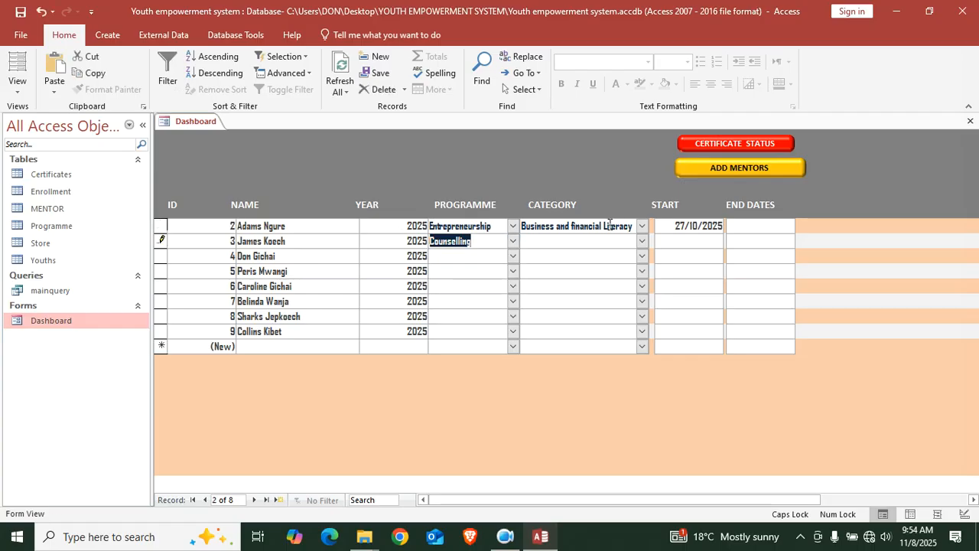
pyautogui.click(642, 241)
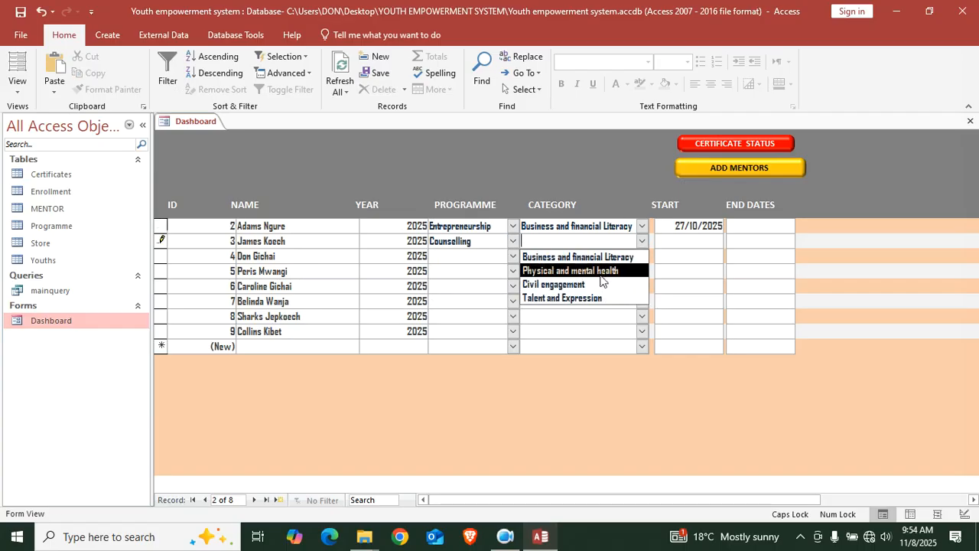
pyautogui.click(603, 272)
pyautogui.click(685, 241)
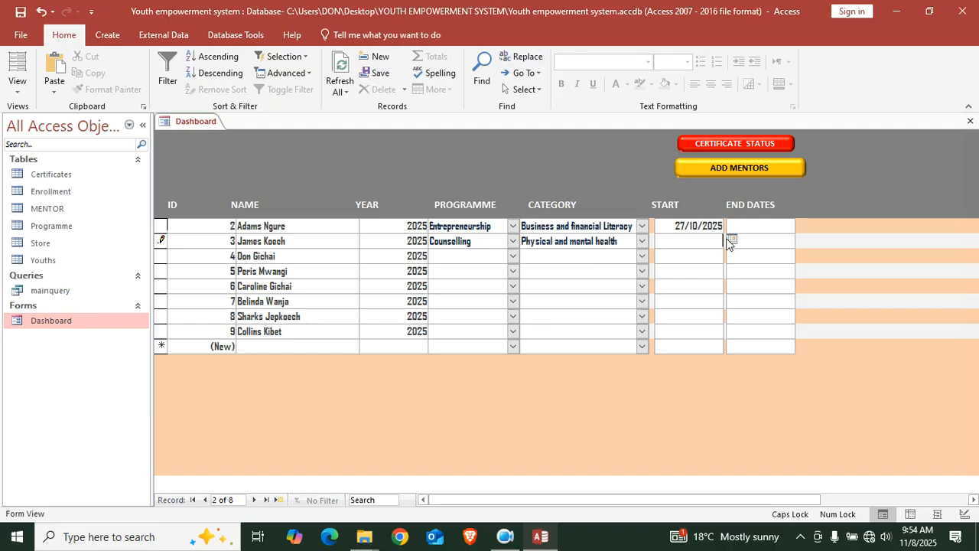
pyautogui.click(731, 239)
pyautogui.click(623, 281)
# Enter the second youth's mentor name and contact number, Refresh All, and check the Store table
pyautogui.click(737, 165)
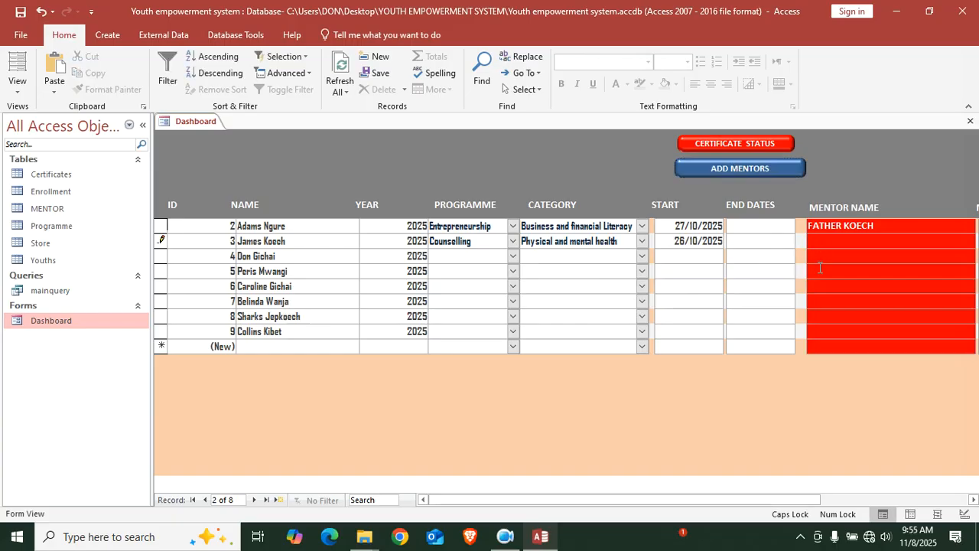
pyautogui.press('Tab')
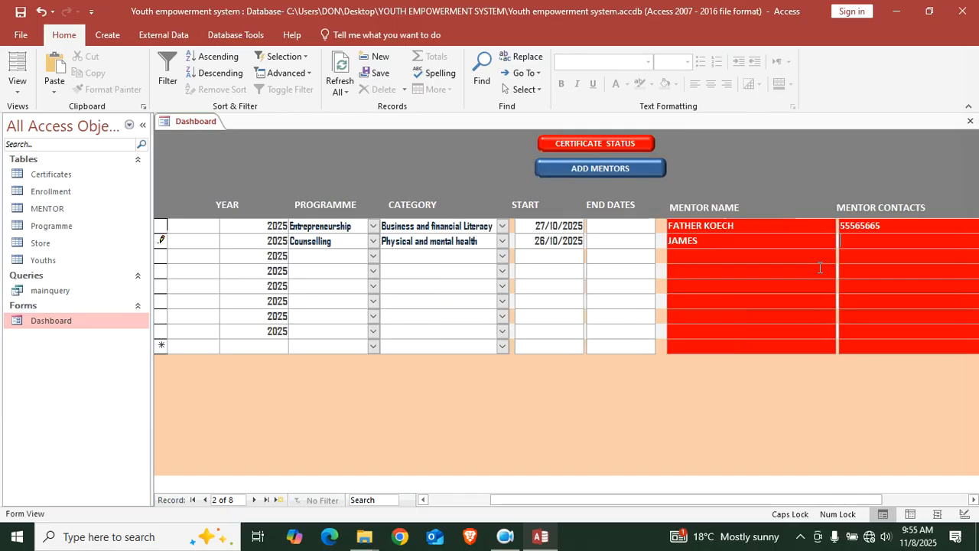
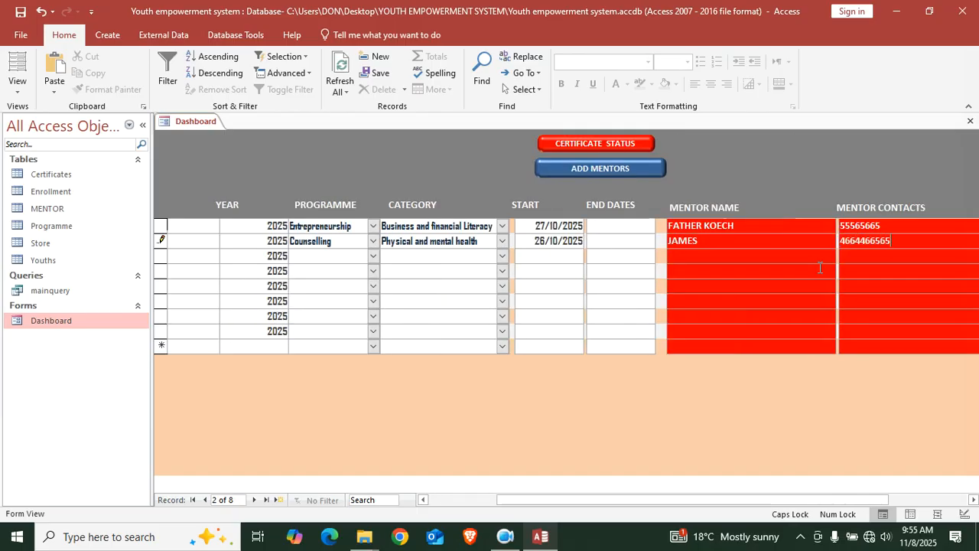
pyautogui.click(340, 69)
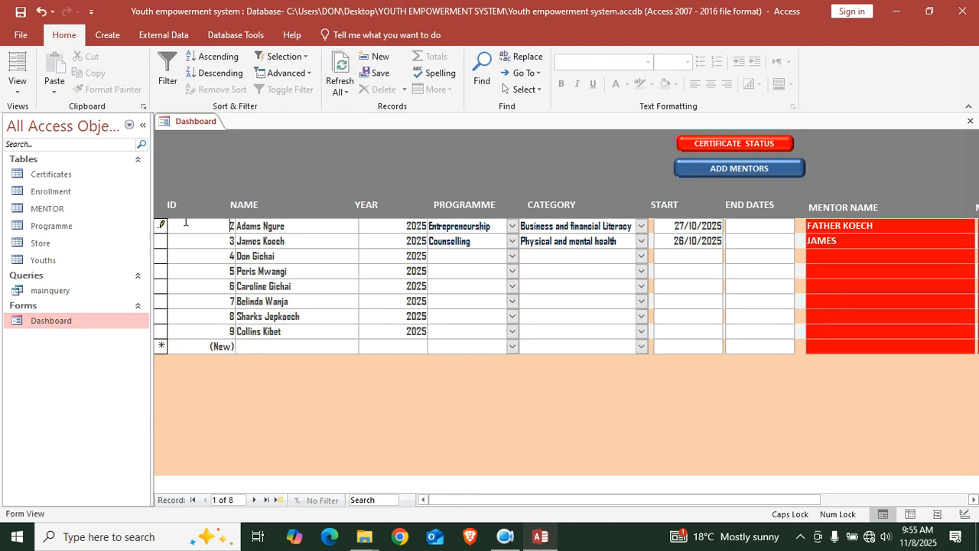
pyautogui.press('Tab')
pyautogui.press('Tab')
pyautogui.press('Tab')
pyautogui.press('Tab')
pyautogui.press('Tab')
pyautogui.press('Tab')
pyautogui.press('Tab')
pyautogui.press('Tab')
pyautogui.press('Tab')
pyautogui.press('Tab')
pyautogui.press('Tab')
pyautogui.press('Tab')
pyautogui.press('Tab')
pyautogui.press('Tab')
pyautogui.press('Tab')
pyautogui.press('Tab')
pyautogui.press('Tab')
pyautogui.press('Tab')
pyautogui.press('Tab')
pyautogui.press('Tab')
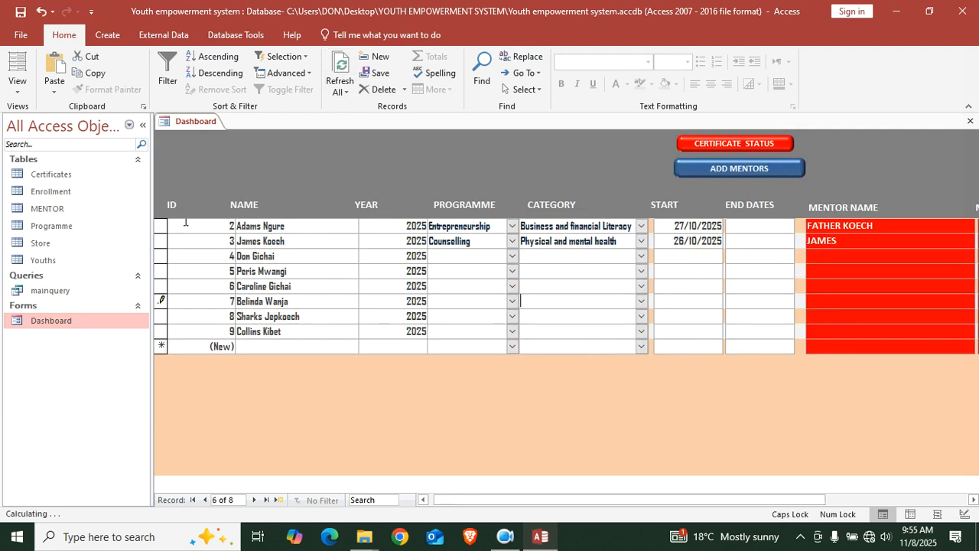
pyautogui.press('Tab')
pyautogui.press('Tab')
pyautogui.press('Tab')
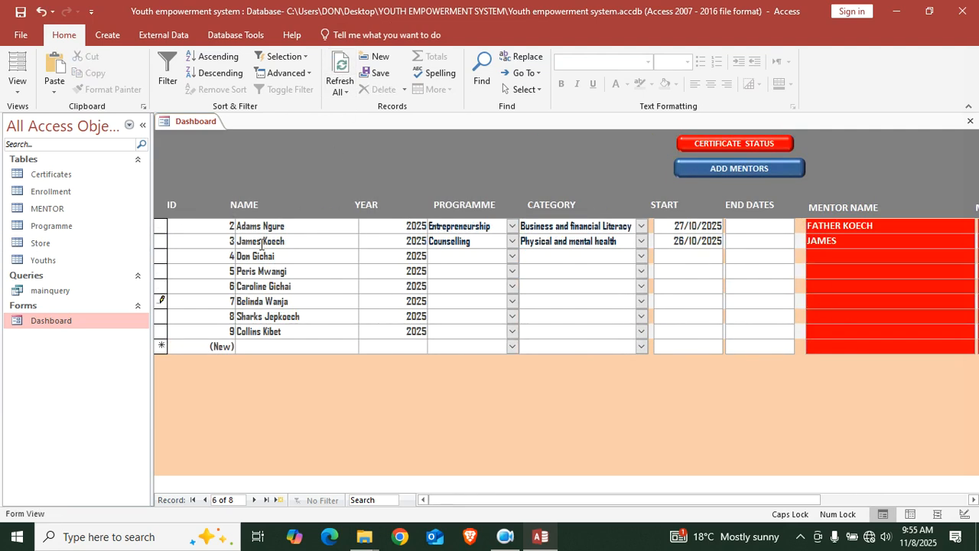
pyautogui.doubleClick(93, 249)
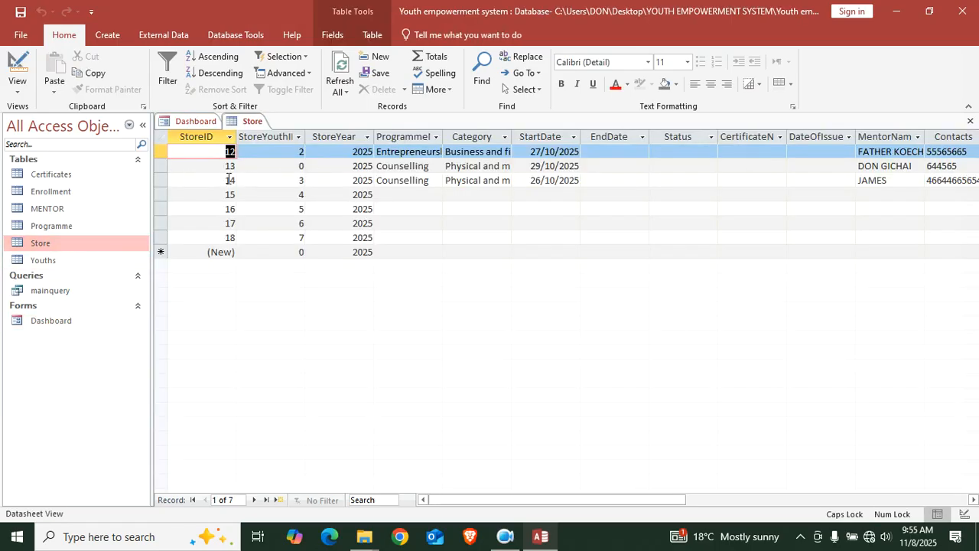
# Delete the stray StoreID 13 record, then close the Store table and Dashboard form
pyautogui.click(160, 165)
pyautogui.press('Delete')
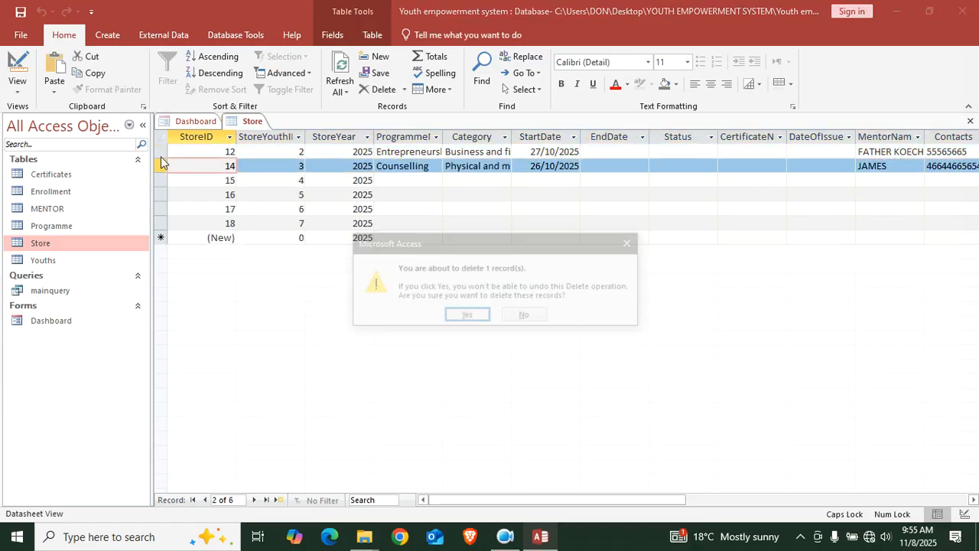
pyautogui.click(467, 316)
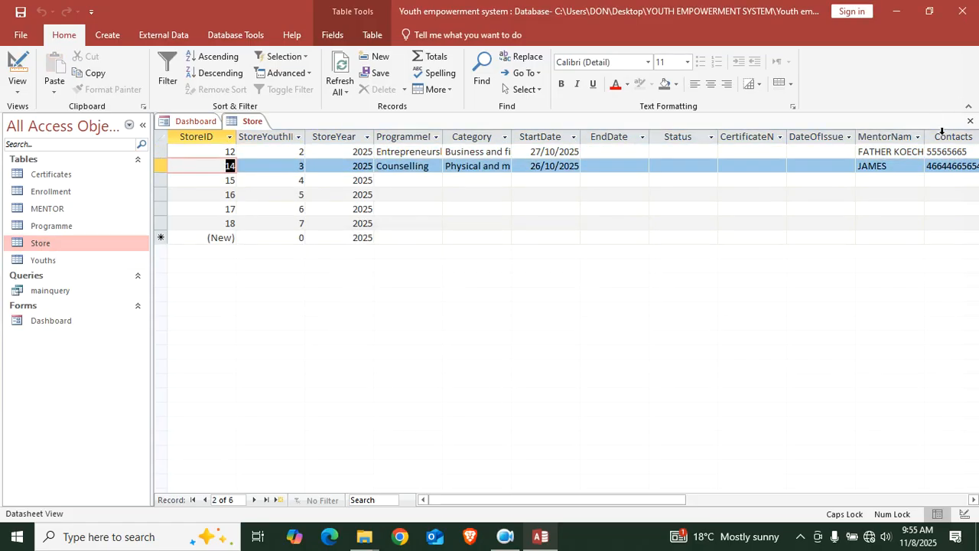
pyautogui.click(970, 123)
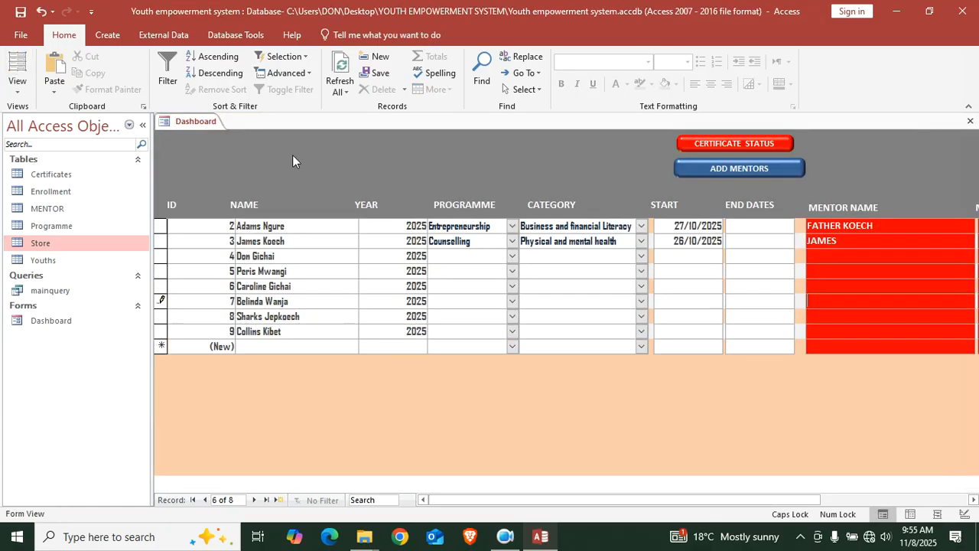
pyautogui.click(970, 121)
# Reopen the Dashboard form with its mentor columns showing
pyautogui.doubleClick(56, 319)
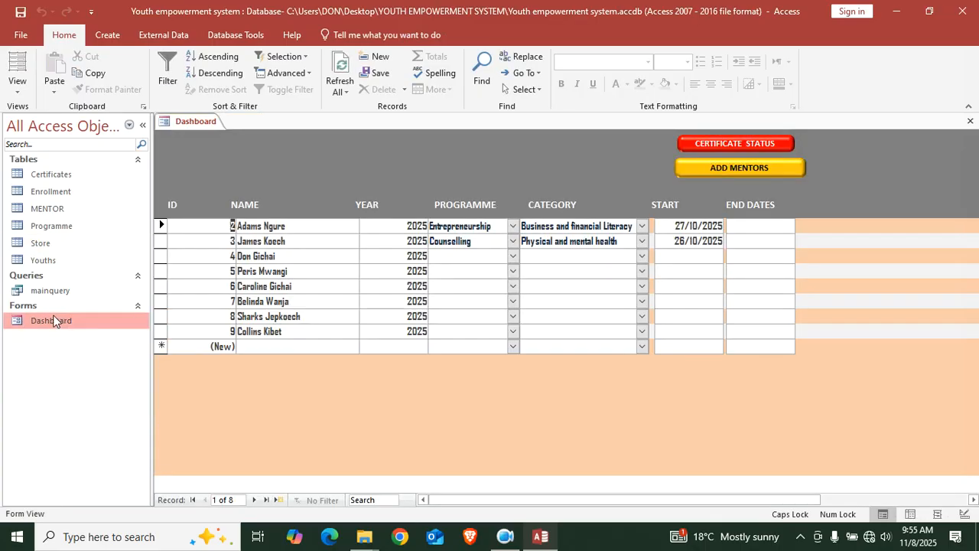
pyautogui.click(731, 167)
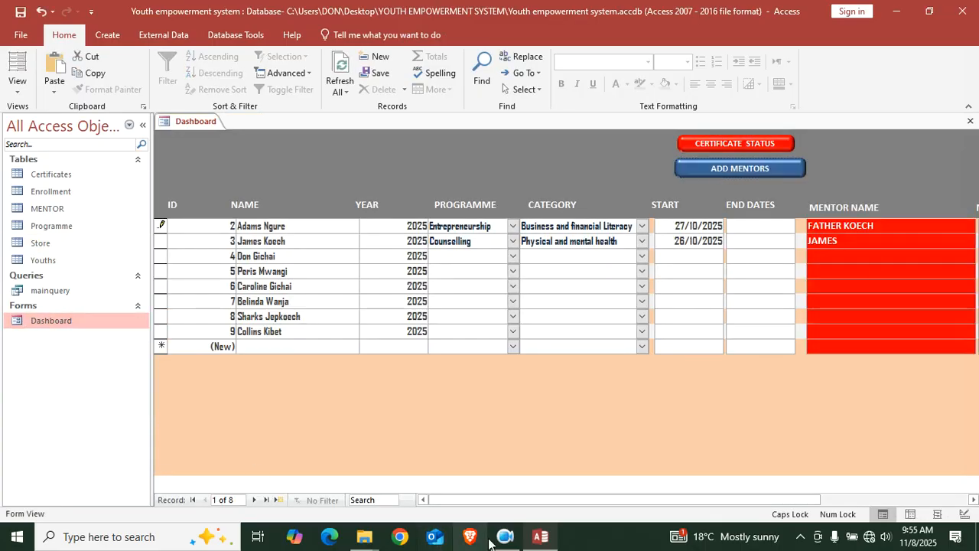
pyautogui.moveTo(535, 500); pyautogui.dragTo(295, 477)
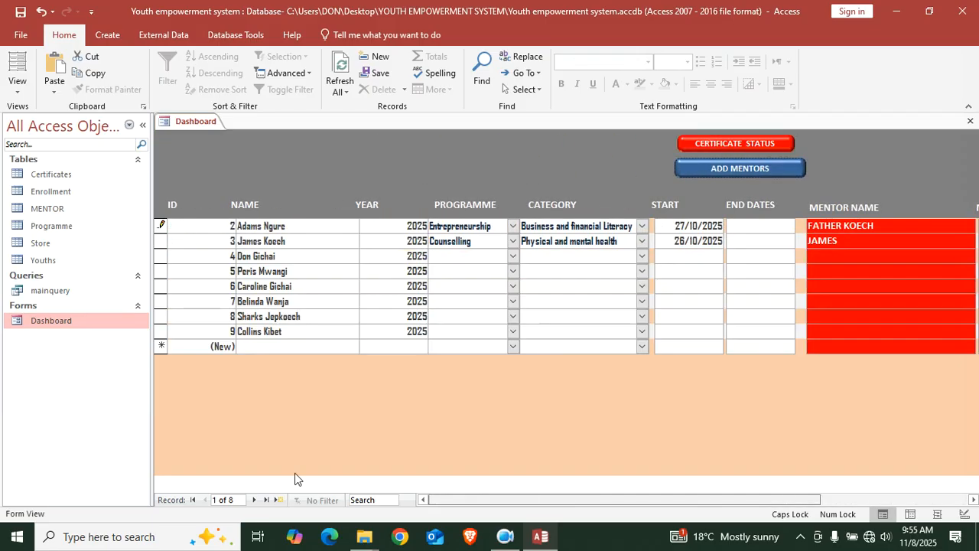
# Give youth 4 Skills development, Talent and Expression, and start date 28/09/2025
pyautogui.click(513, 256)
pyautogui.click(498, 309)
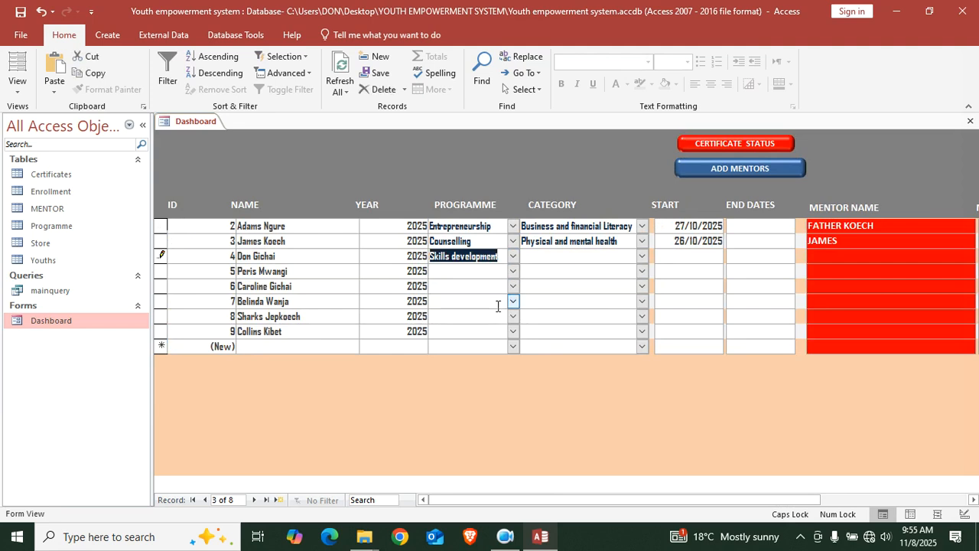
pyautogui.click(642, 255)
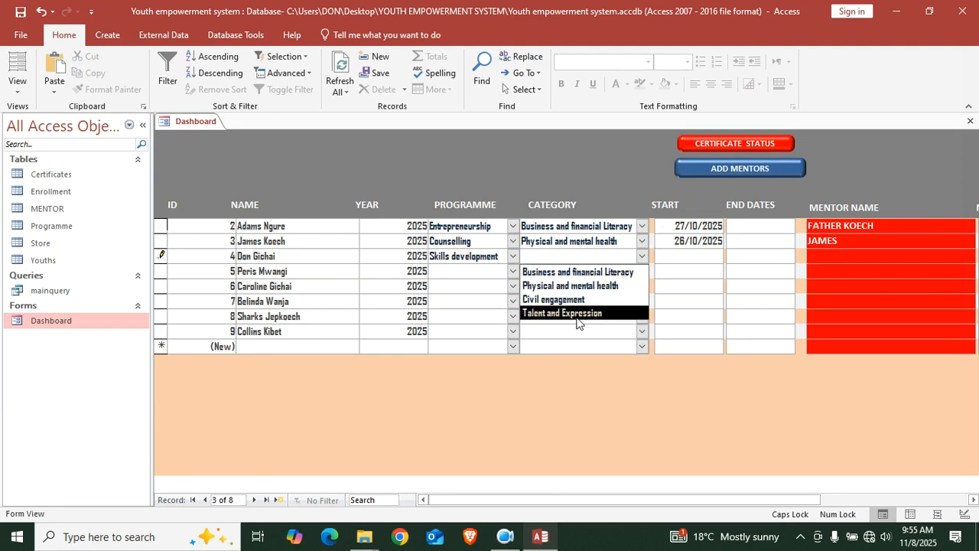
pyautogui.click(578, 313)
pyautogui.click(669, 253)
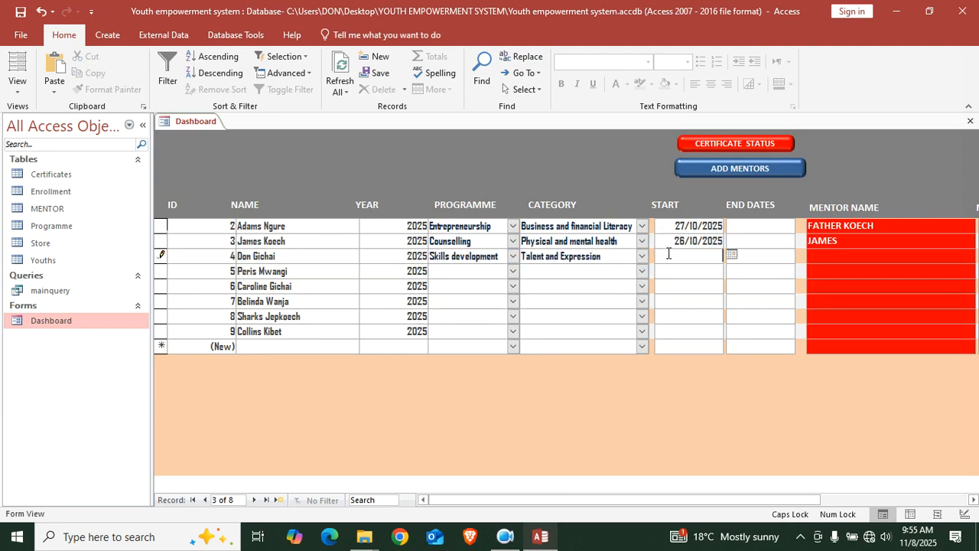
pyautogui.click(731, 256)
pyautogui.click(612, 270)
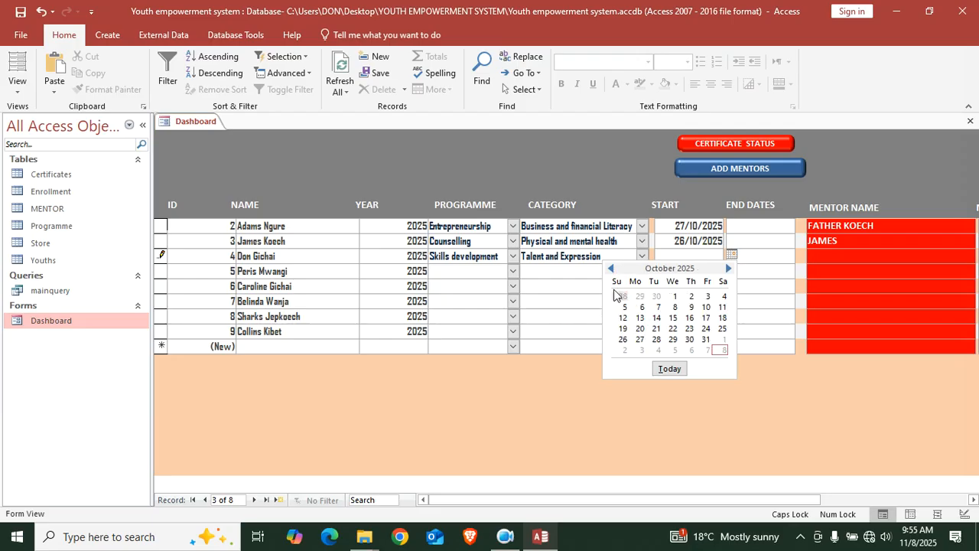
pyautogui.click(623, 296)
pyautogui.click(827, 257)
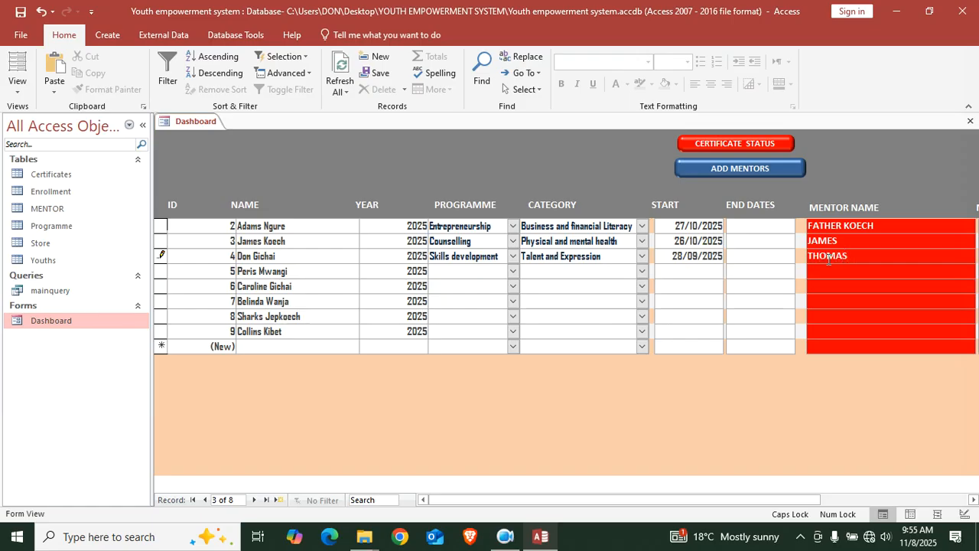
pyautogui.press('Tab')
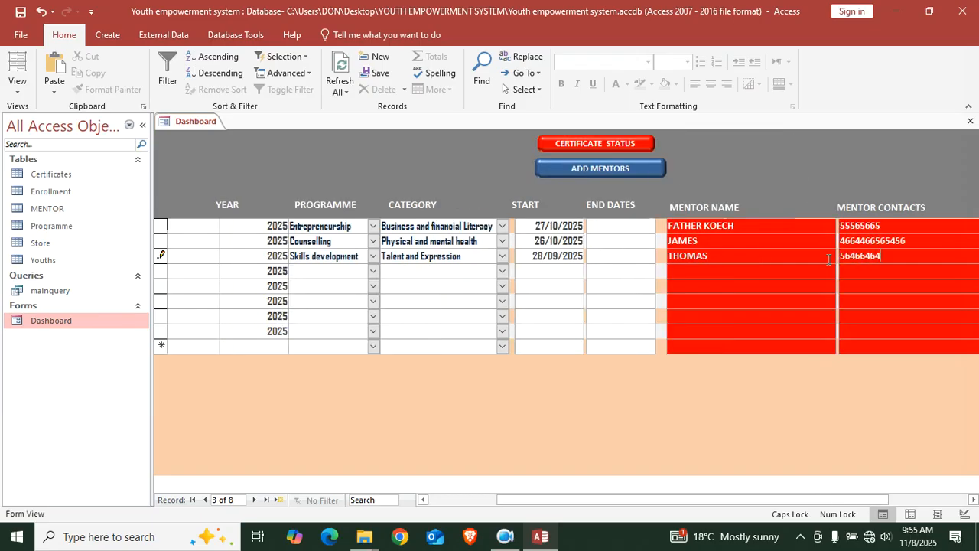
pyautogui.press('Tab')
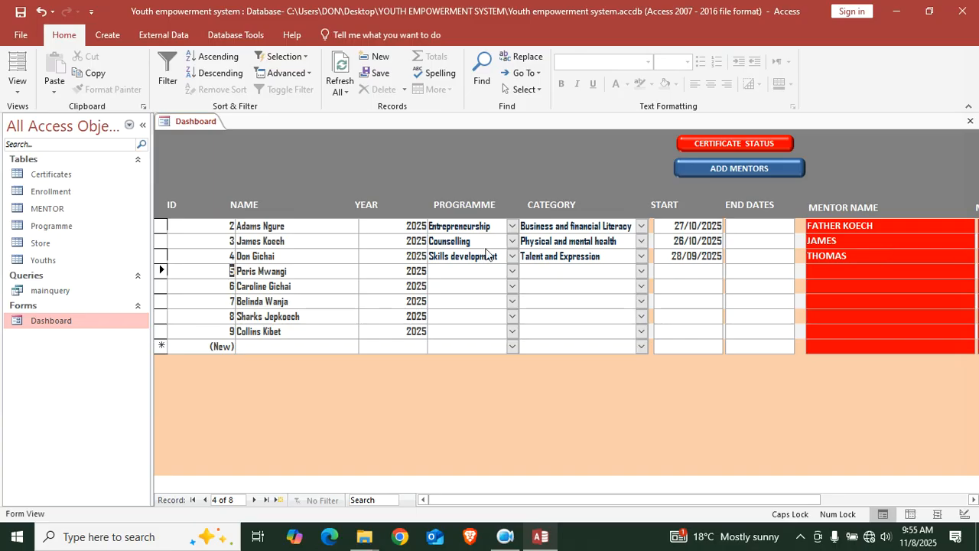
# Give youth 5 Skills development, Talent and Expression, and start date 07/07/2025
pyautogui.click(512, 271)
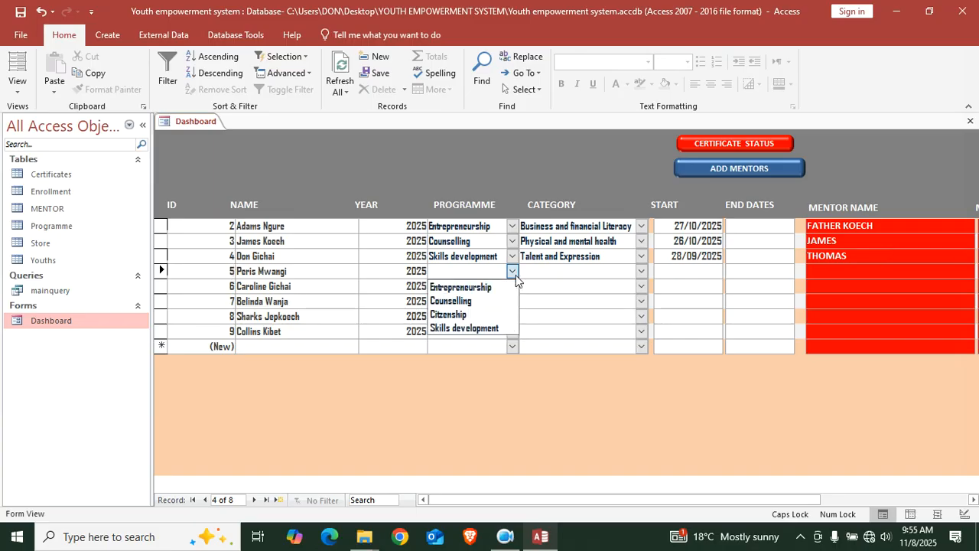
pyautogui.click(492, 335)
pyautogui.click(641, 270)
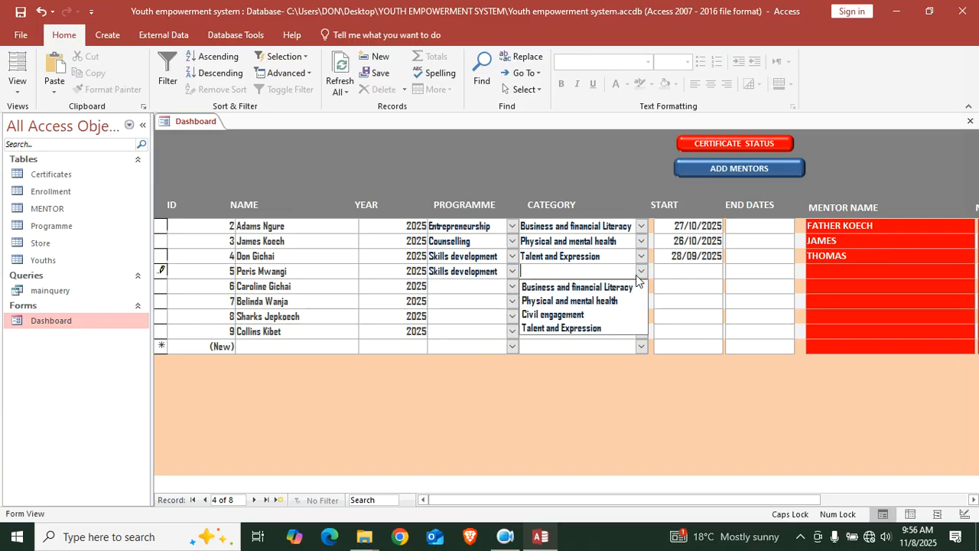
pyautogui.click(589, 329)
pyautogui.click(707, 271)
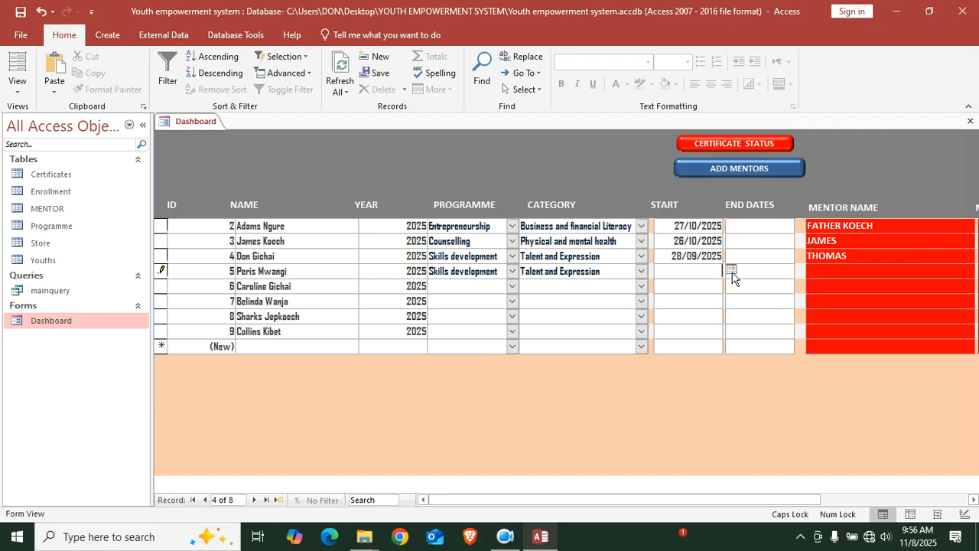
pyautogui.click(730, 270)
pyautogui.click(610, 283)
pyautogui.click(609, 283)
pyautogui.click(609, 283)
pyautogui.click(610, 283)
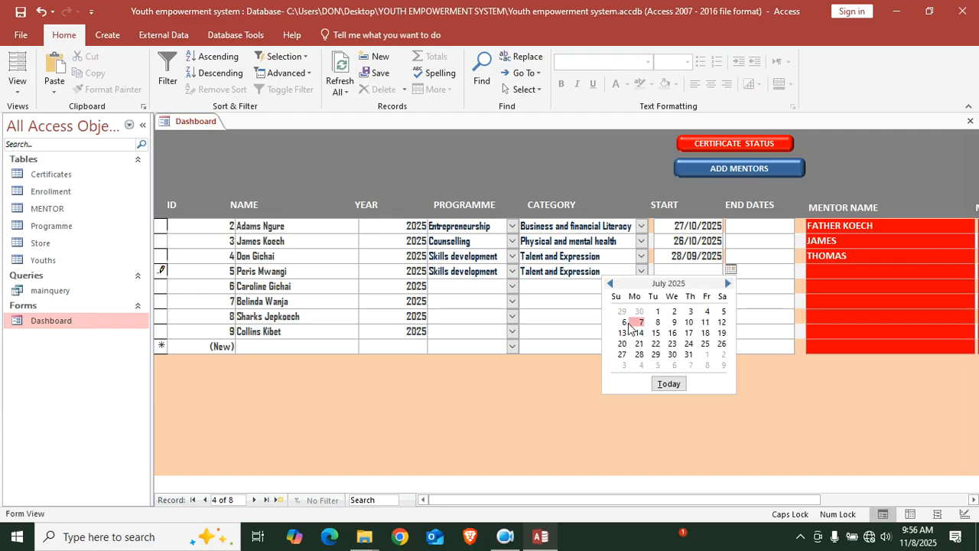
pyautogui.click(639, 322)
# Set the first two youths' end dates to 14/11/2025
pyautogui.click(780, 225)
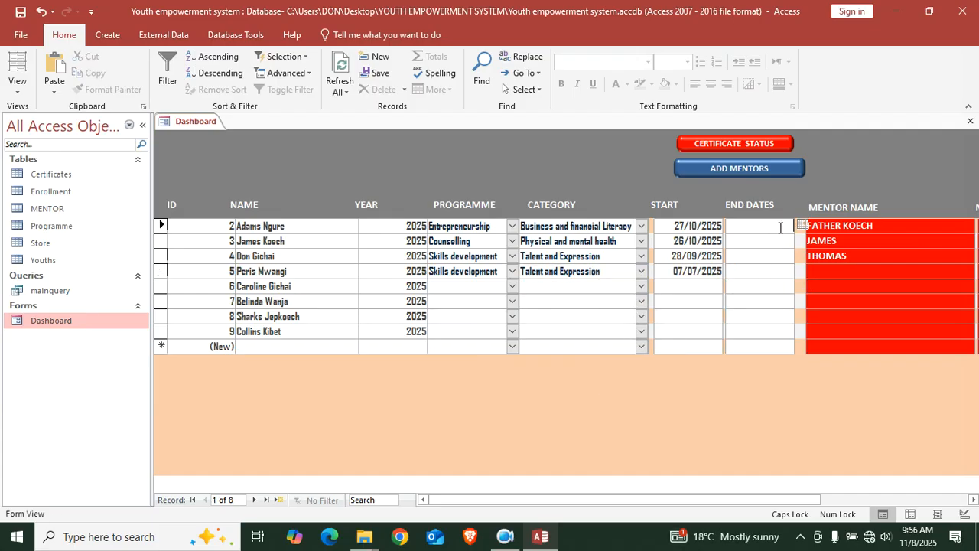
pyautogui.click(801, 225)
pyautogui.click(777, 288)
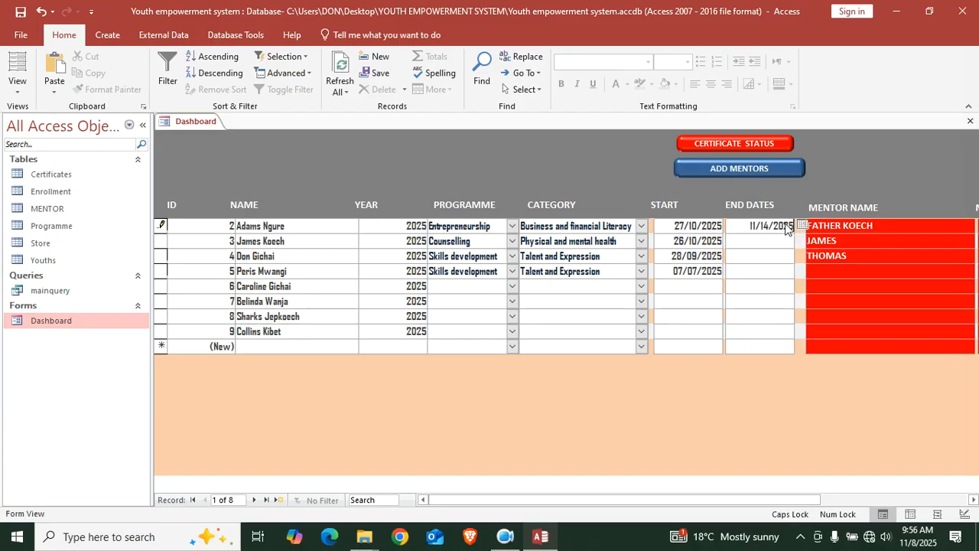
pyautogui.click(801, 240)
pyautogui.click(760, 318)
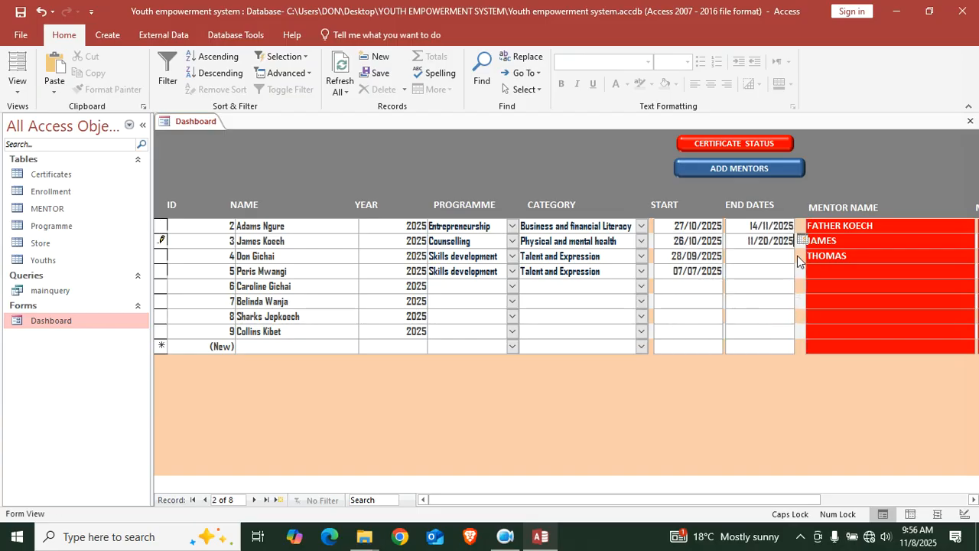
pyautogui.click(801, 240)
pyautogui.click(776, 303)
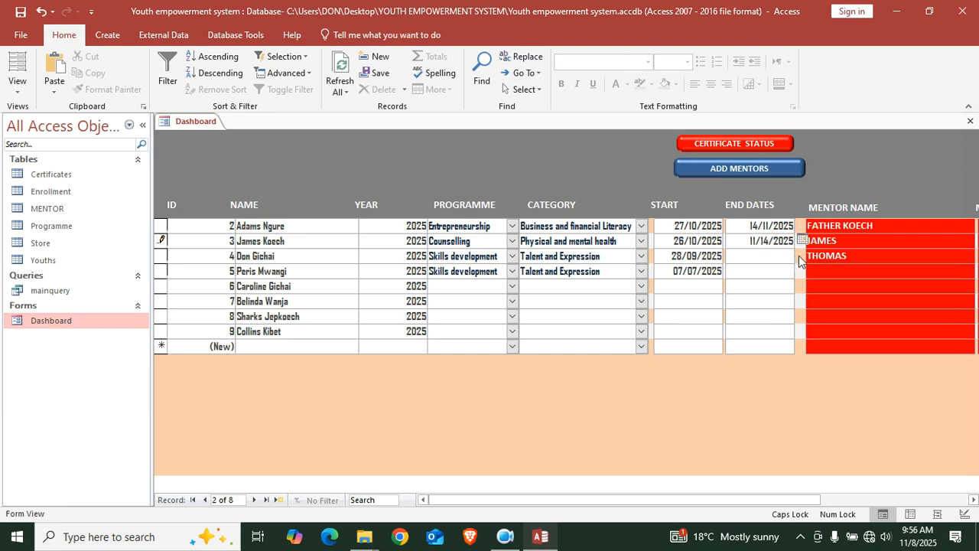
pyautogui.click(801, 242)
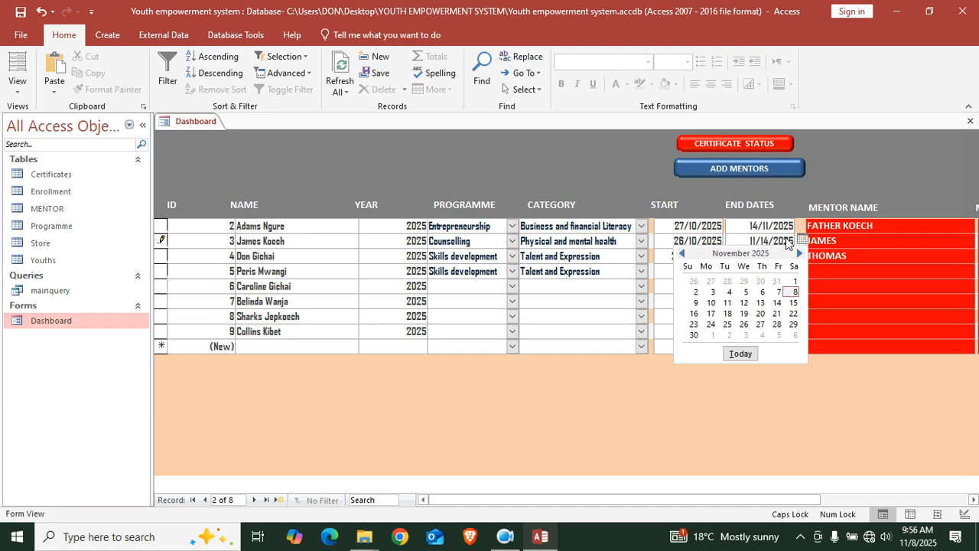
pyautogui.click(786, 238)
# Set youth 4's end date to 18/11/2025 and youth 5's to 10/11/2025, then Refresh All
pyautogui.click(747, 259)
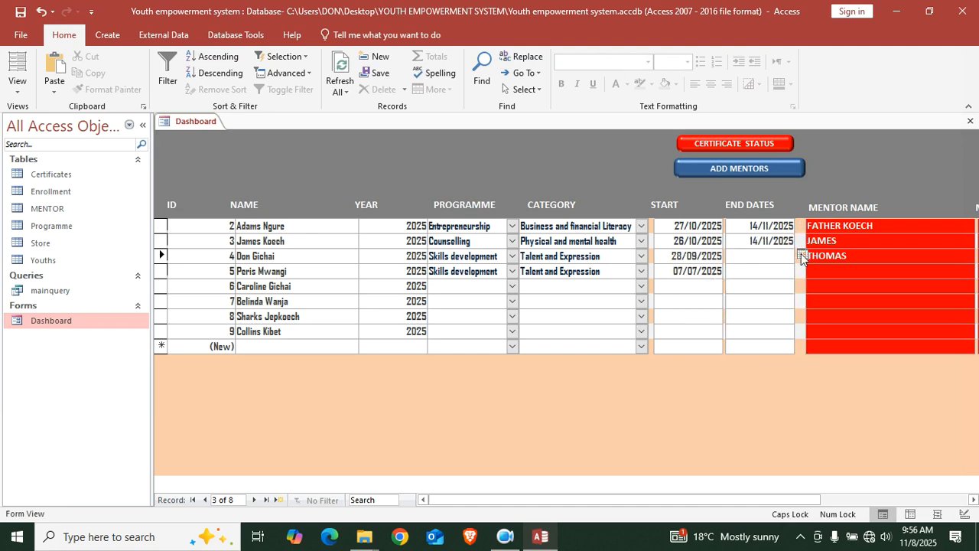
pyautogui.click(801, 257)
pyautogui.click(725, 330)
pyautogui.click(771, 268)
pyautogui.click(802, 271)
pyautogui.click(707, 342)
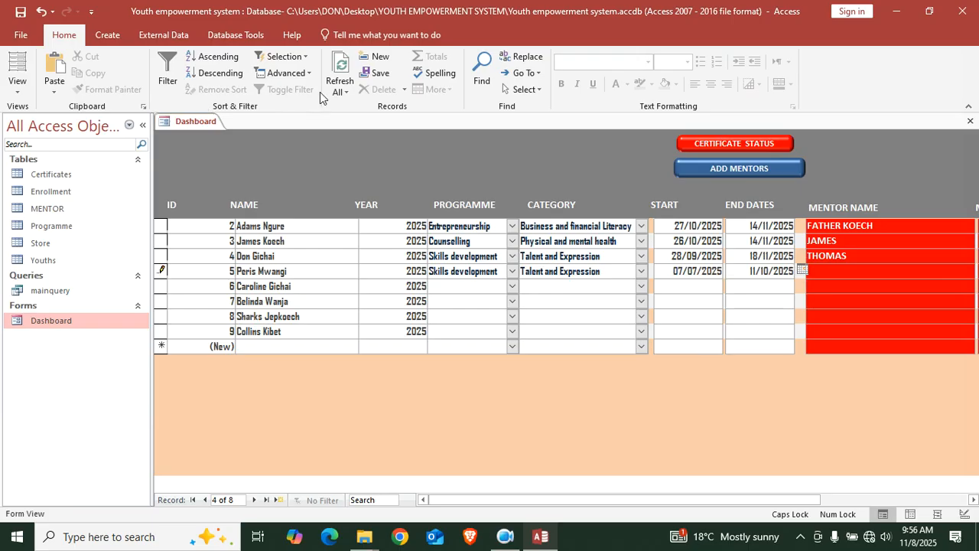
pyautogui.click(338, 70)
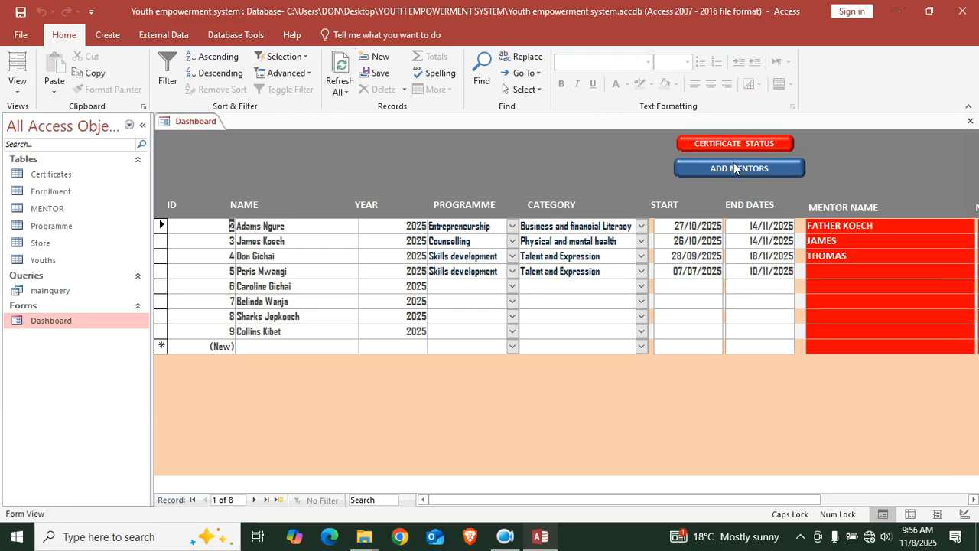
# Set the certificate status of four youths to Ongoing and refresh the form
pyautogui.click(748, 145)
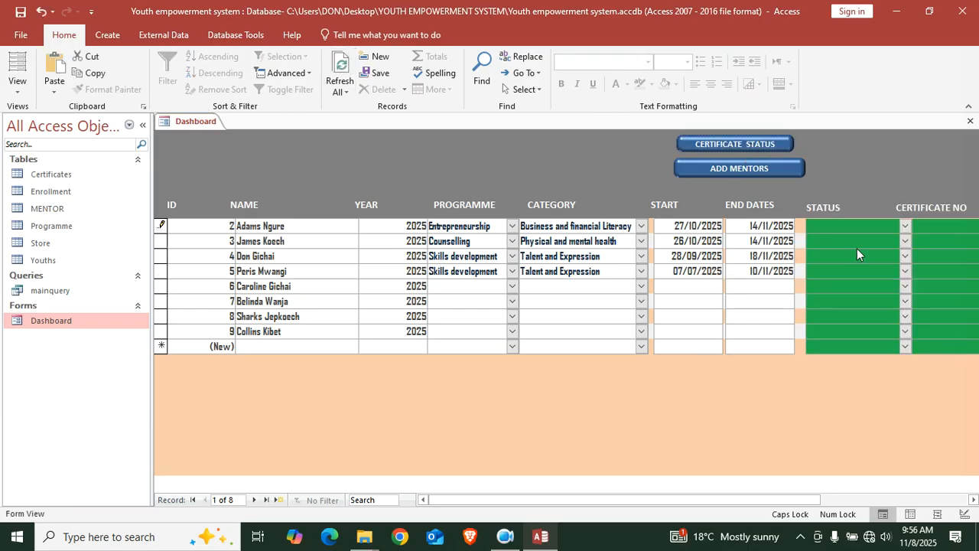
pyautogui.click(905, 227)
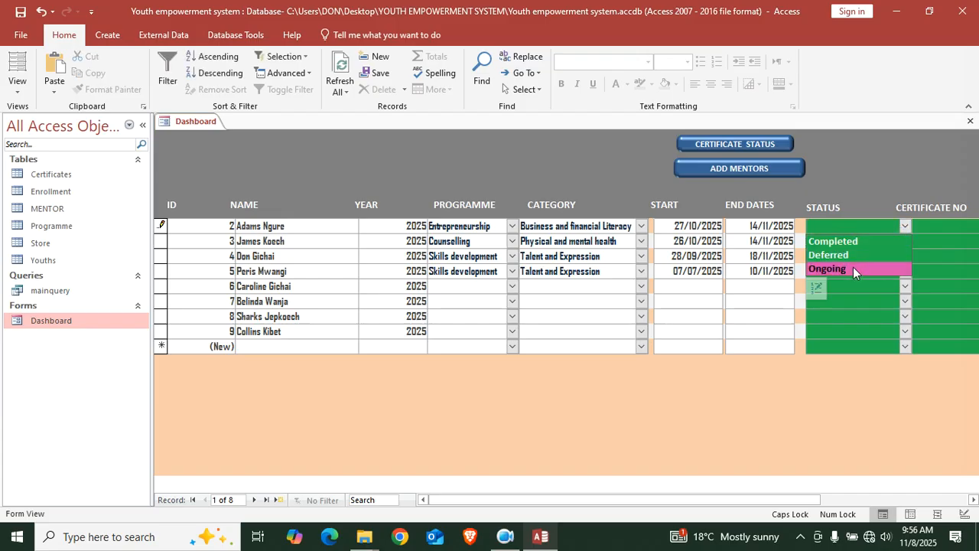
pyautogui.click(853, 267)
pyautogui.click(905, 244)
pyautogui.click(864, 282)
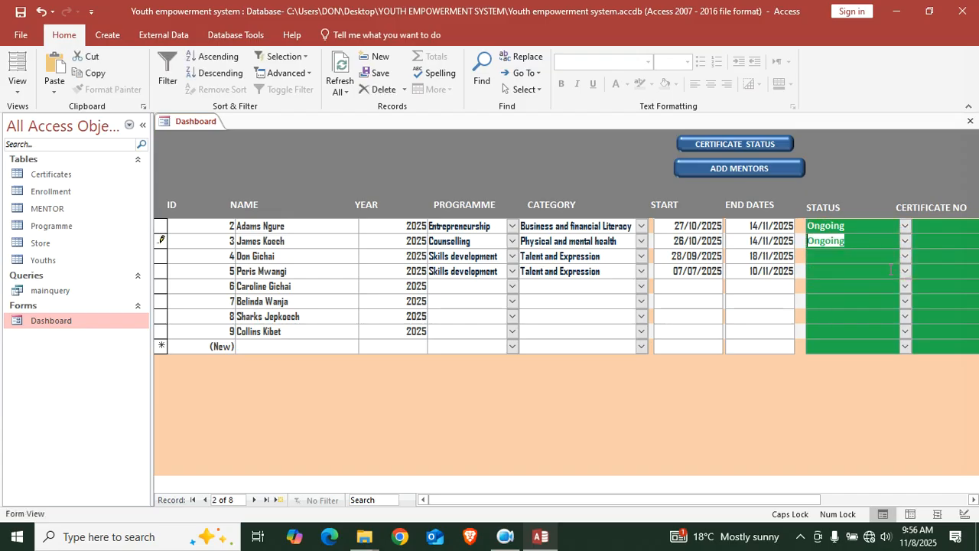
pyautogui.click(905, 257)
pyautogui.click(867, 297)
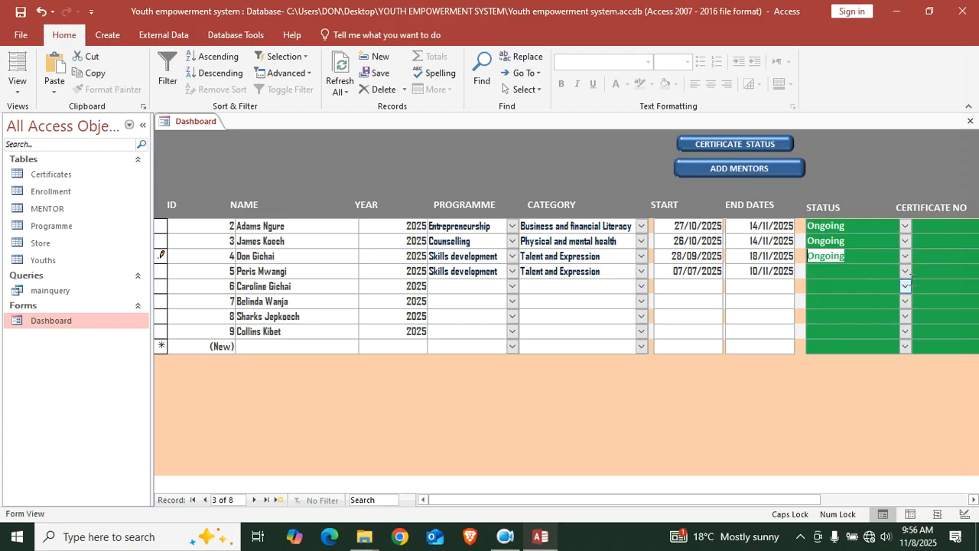
pyautogui.click(905, 270)
pyautogui.click(847, 314)
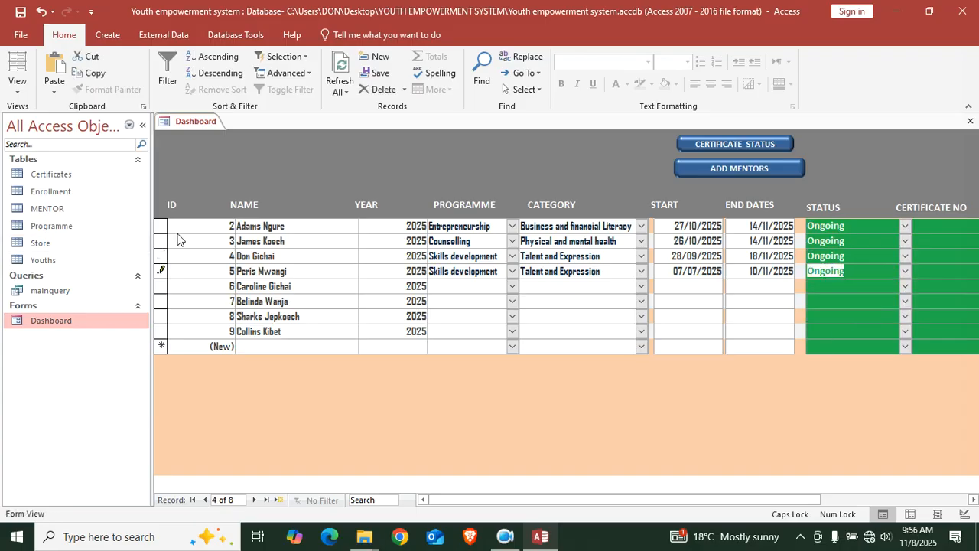
pyautogui.click(340, 72)
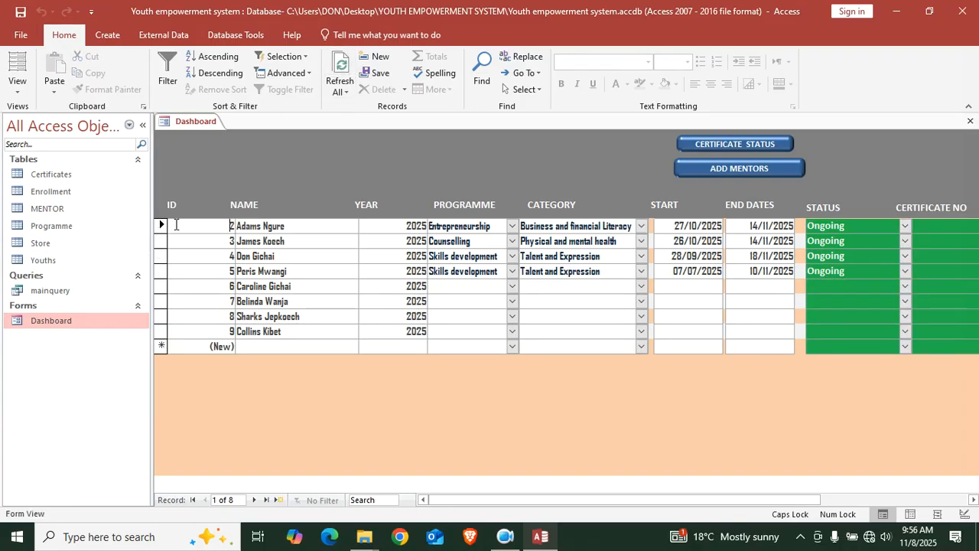
# Return to the mentor columns and close the Dashboard form
pyautogui.press('Tab')
pyautogui.press('Tab')
pyautogui.press('Tab')
pyautogui.press('Tab')
pyautogui.press('Tab')
pyautogui.press('Tab')
pyautogui.press('Tab')
pyautogui.press('Tab')
pyautogui.press('Tab')
pyautogui.press('Tab')
pyautogui.press('Tab')
pyautogui.press('Tab')
pyautogui.press('Tab')
pyautogui.press('Tab')
pyautogui.press('Tab')
pyautogui.press('Tab')
pyautogui.press('Tab')
pyautogui.press('Tab')
pyautogui.press('Tab')
pyautogui.press('Tab')
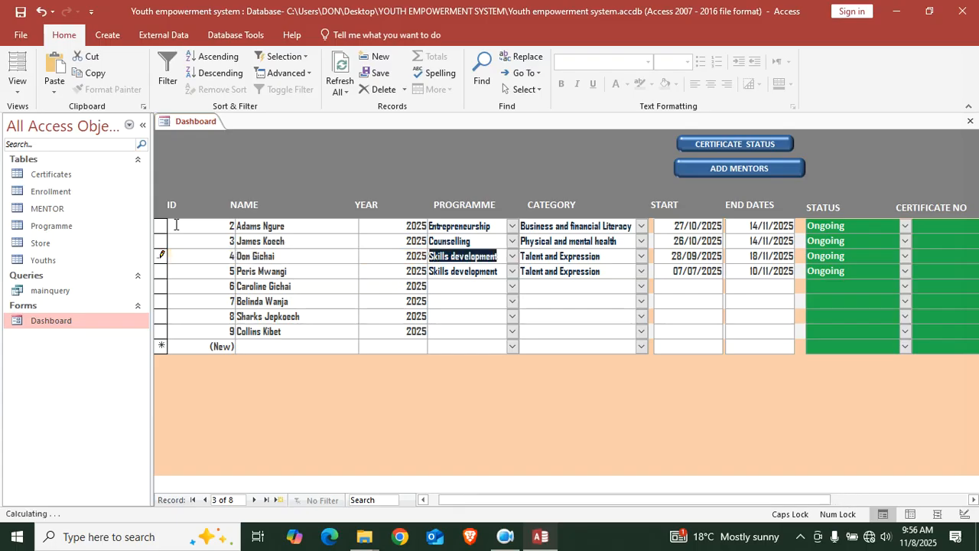
pyautogui.press('Tab')
pyautogui.press('Tab')
pyautogui.press('Tab')
pyautogui.press('Tab')
pyautogui.press('Tab')
pyautogui.press('Tab')
pyautogui.press('Tab')
pyautogui.press('Tab')
pyautogui.press('Tab')
pyautogui.press('Tab')
pyautogui.press('Tab')
pyautogui.press('Tab')
pyautogui.press('Tab')
pyautogui.press('Tab')
pyautogui.press('Tab')
pyautogui.press('Tab')
pyautogui.press('Tab')
pyautogui.press('Tab')
pyautogui.press('Tab')
pyautogui.press('Tab')
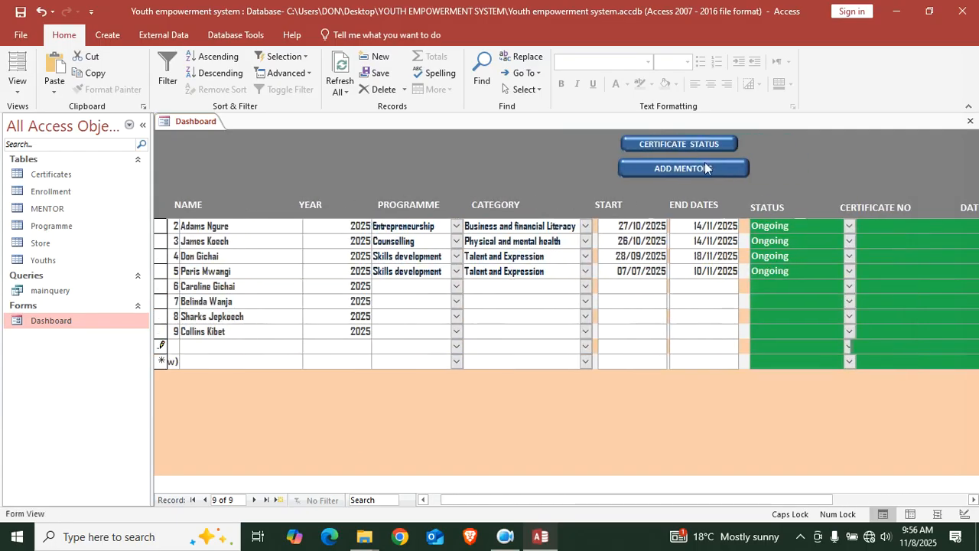
pyautogui.click(691, 171)
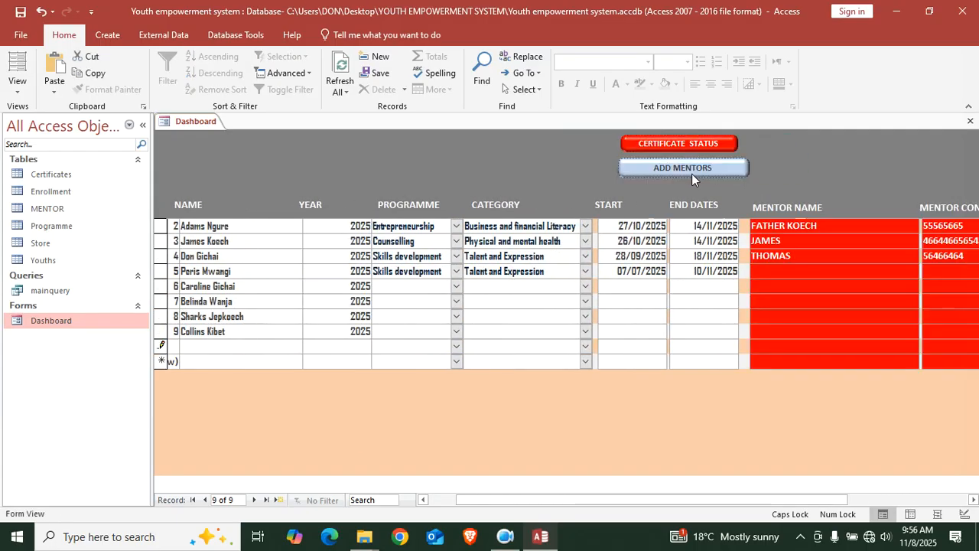
pyautogui.click(713, 153)
pyautogui.click(710, 170)
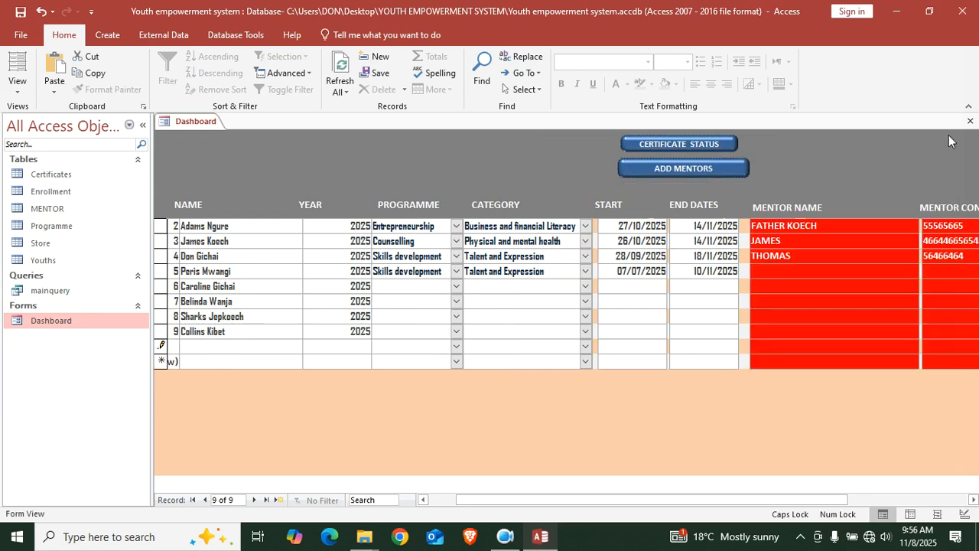
pyautogui.click(970, 122)
# Delete the blank Store records 17–21, close the table, and reopen the Dashboard
pyautogui.doubleClick(67, 243)
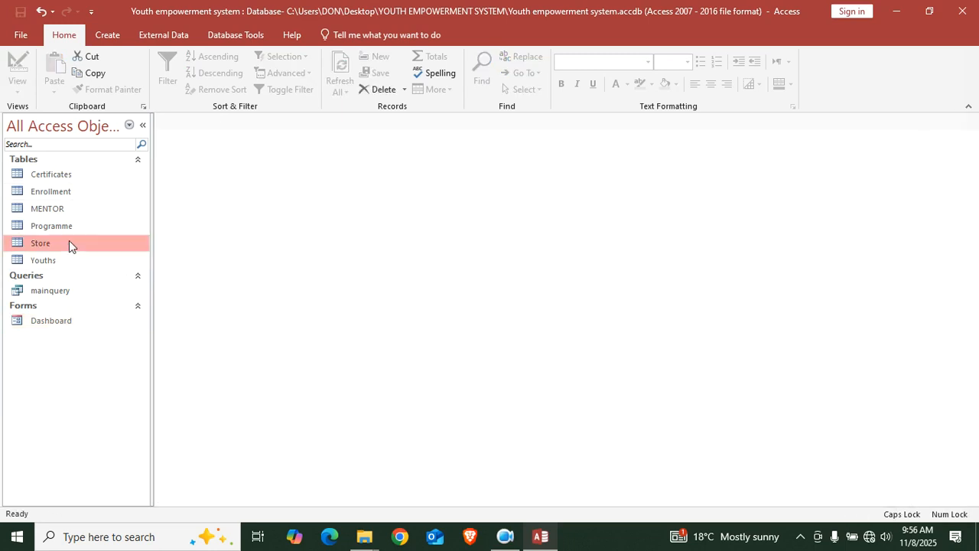
pyautogui.moveTo(157, 194); pyautogui.dragTo(157, 151)
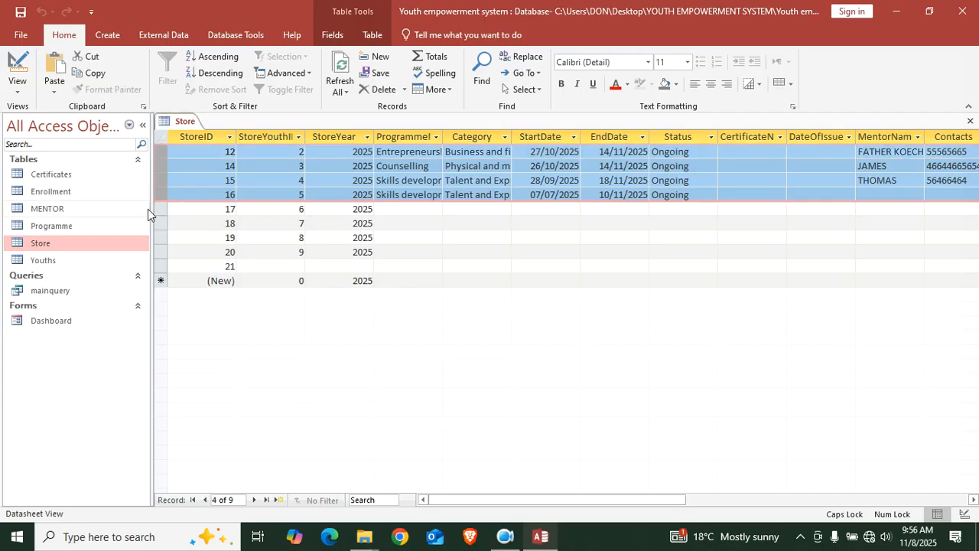
pyautogui.moveTo(159, 208); pyautogui.dragTo(157, 278)
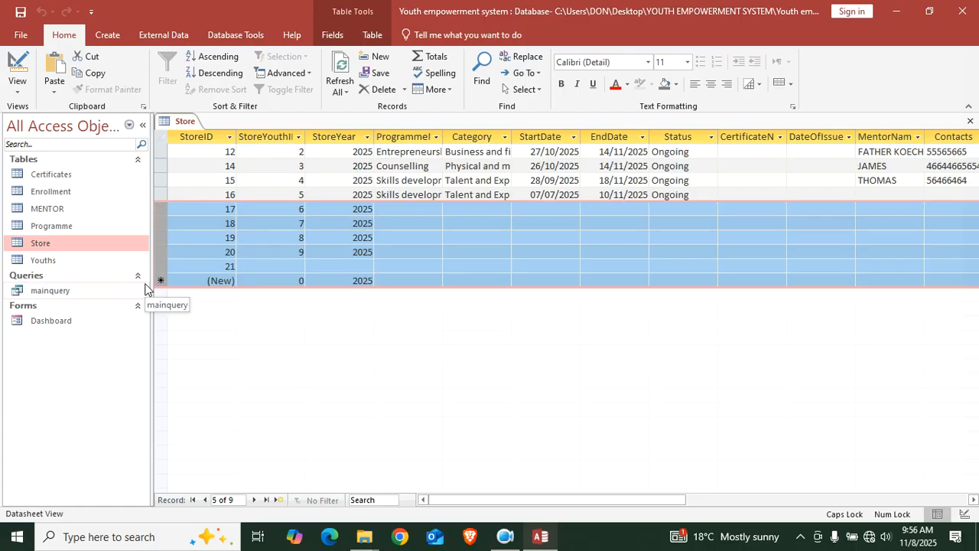
pyautogui.press('Delete')
pyautogui.click(468, 315)
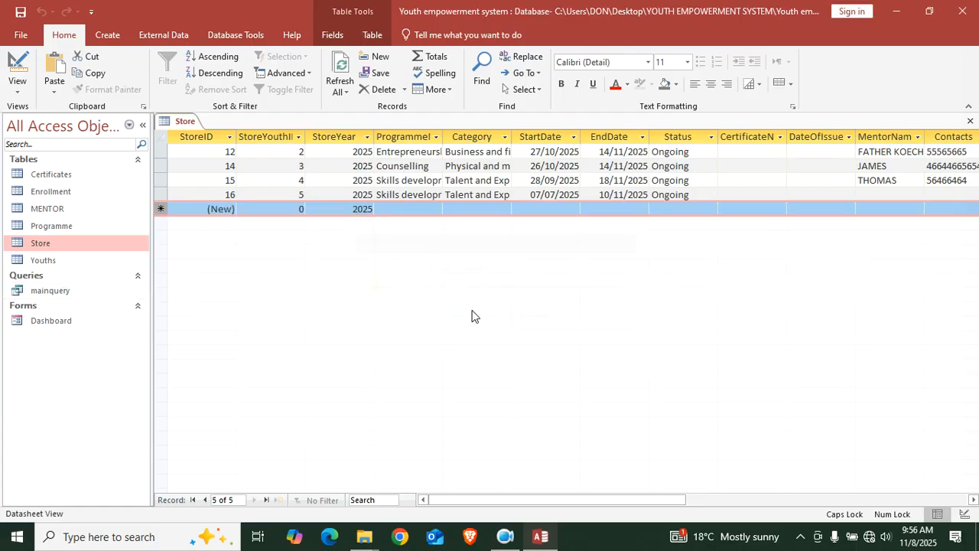
pyautogui.click(970, 120)
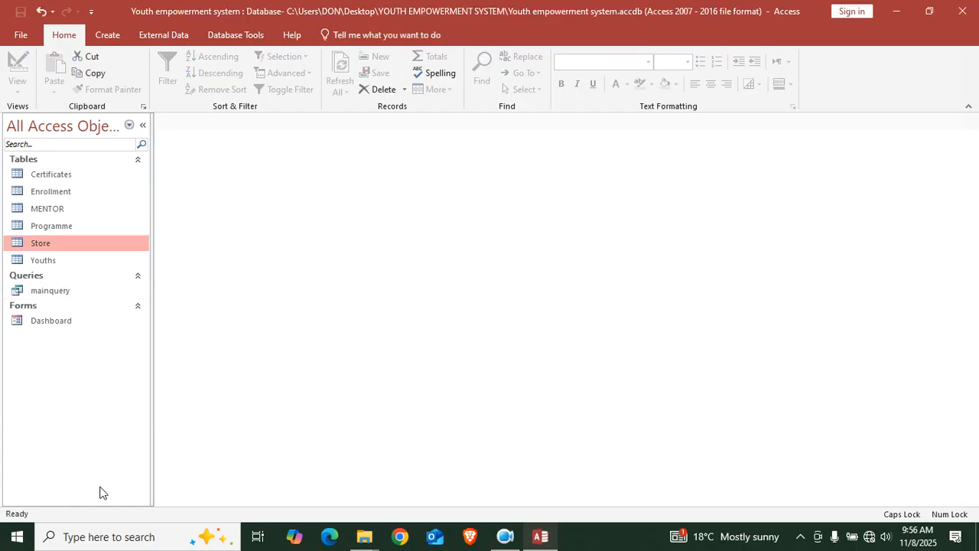
pyautogui.doubleClick(66, 321)
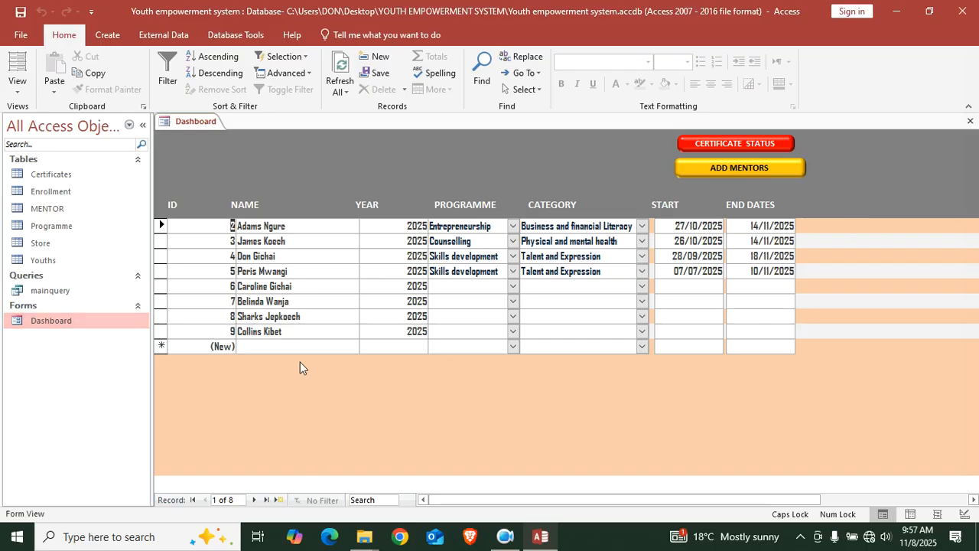
# Switch the Dashboard to Design View and close its Property Sheet
pyautogui.click(741, 148)
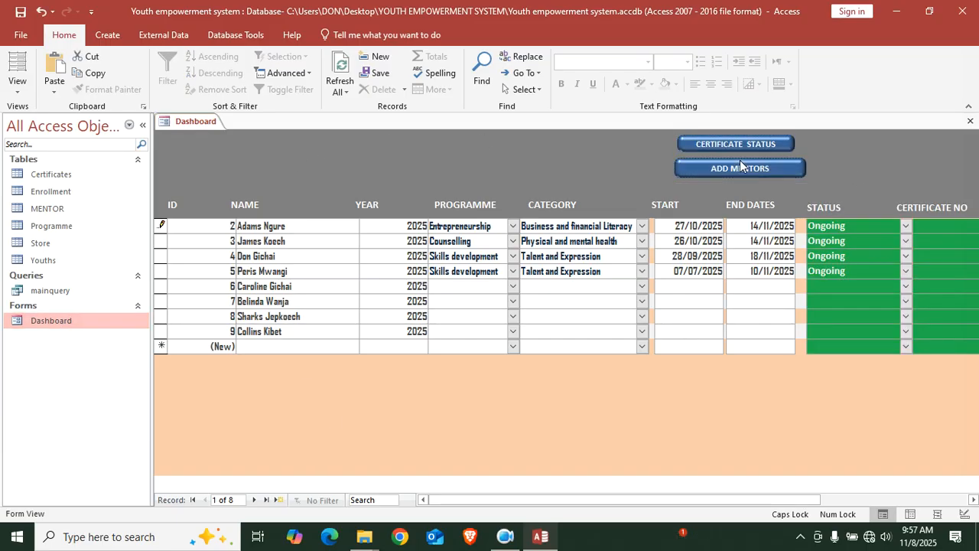
pyautogui.click(739, 162)
pyautogui.click(731, 149)
pyautogui.click(726, 168)
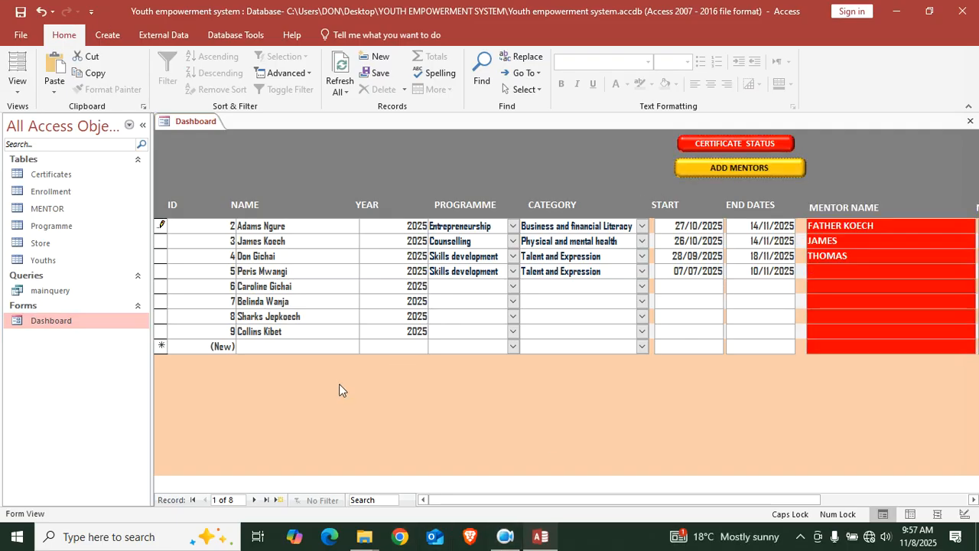
pyautogui.rightClick(362, 367)
pyautogui.click(427, 226)
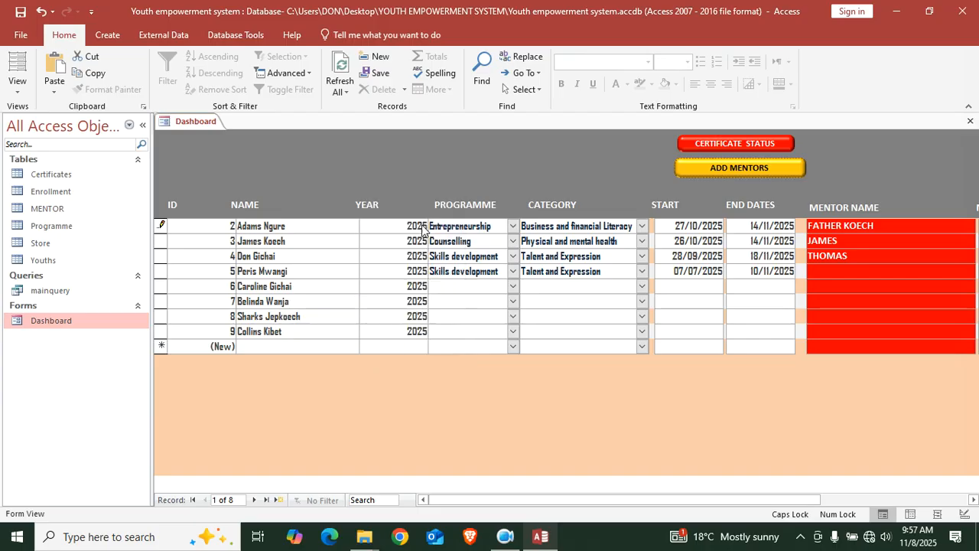
pyautogui.click(967, 123)
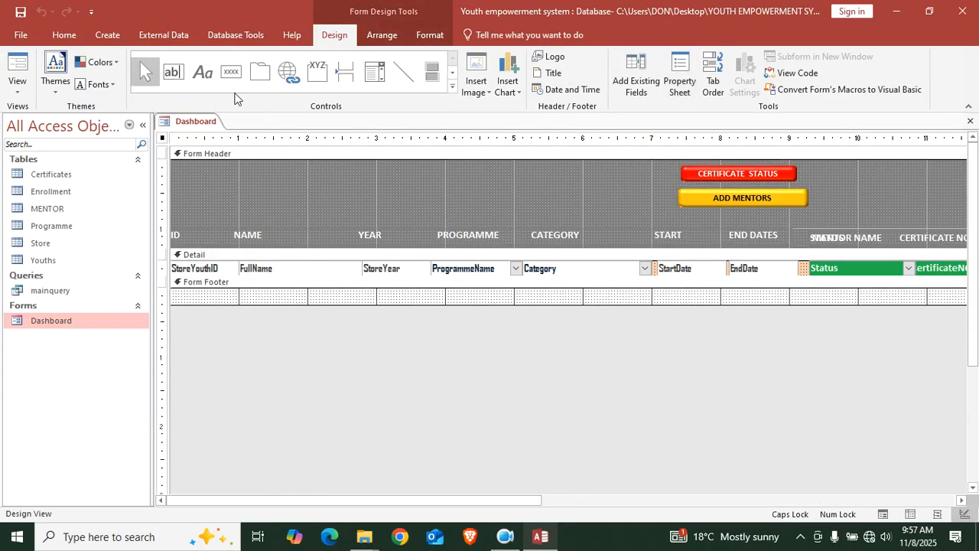
pyautogui.click(202, 72)
# Add a Form Header label reading 'YOUTH EMPOWERMENT PROGRAMME 2026'
pyautogui.moveTo(202, 170); pyautogui.dragTo(660, 205)
pyautogui.write('YOU')
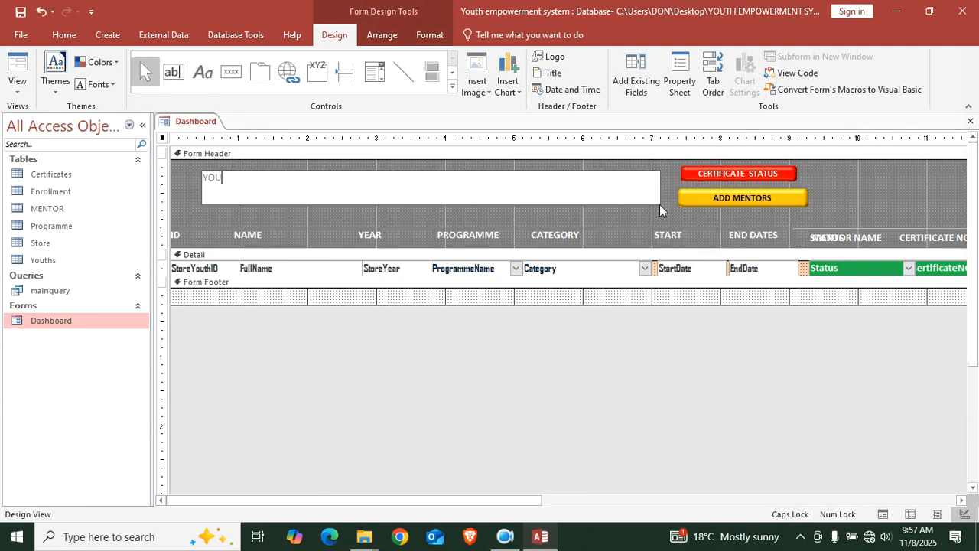
pyautogui.write('TH EMPOWERMENT PROGRAMME 2026')
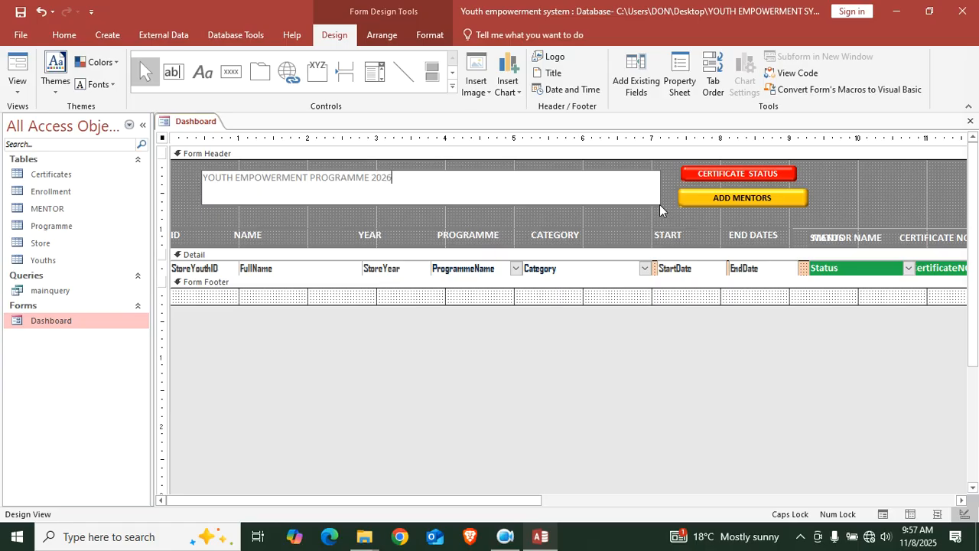
pyautogui.click(186, 216)
pyautogui.click(186, 216)
pyautogui.click(240, 188)
# Format the title label white, bold, size 28, and widen it to fit
pyautogui.click(432, 33)
pyautogui.click(156, 84)
pyautogui.click(102, 84)
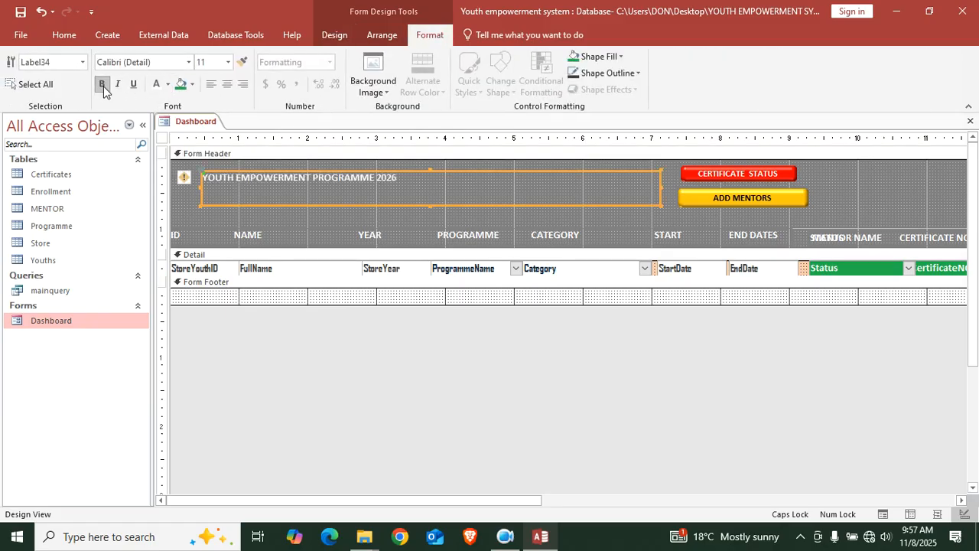
pyautogui.click(227, 62)
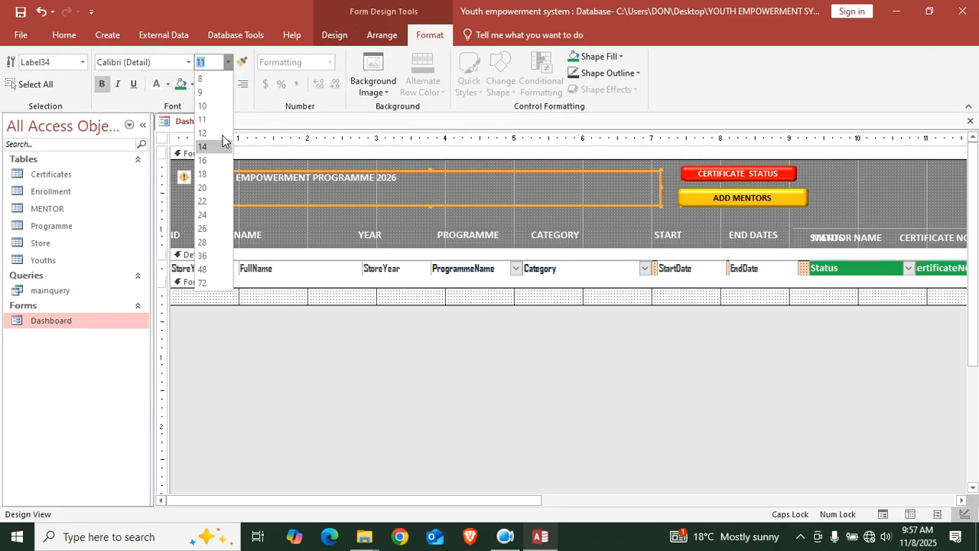
pyautogui.click(201, 245)
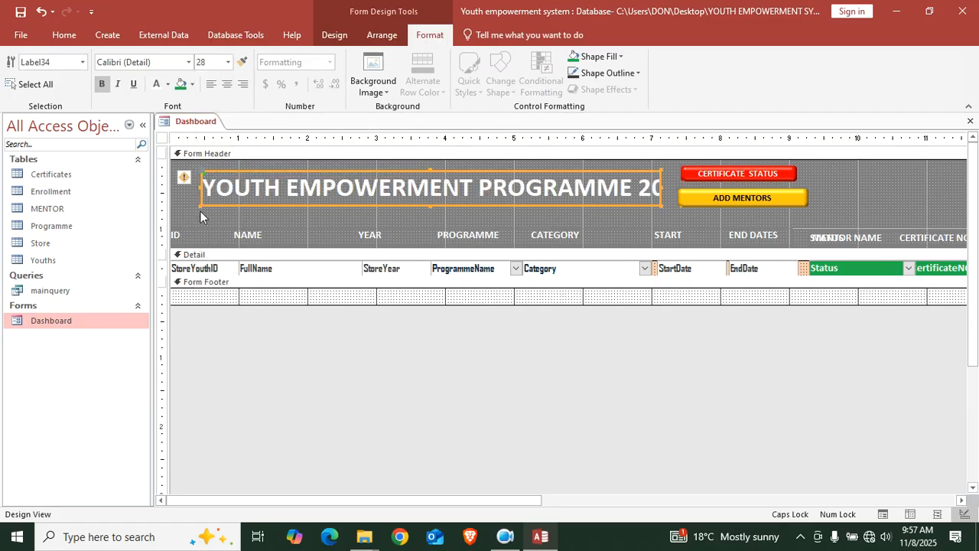
pyautogui.moveTo(198, 206); pyautogui.dragTo(172, 211)
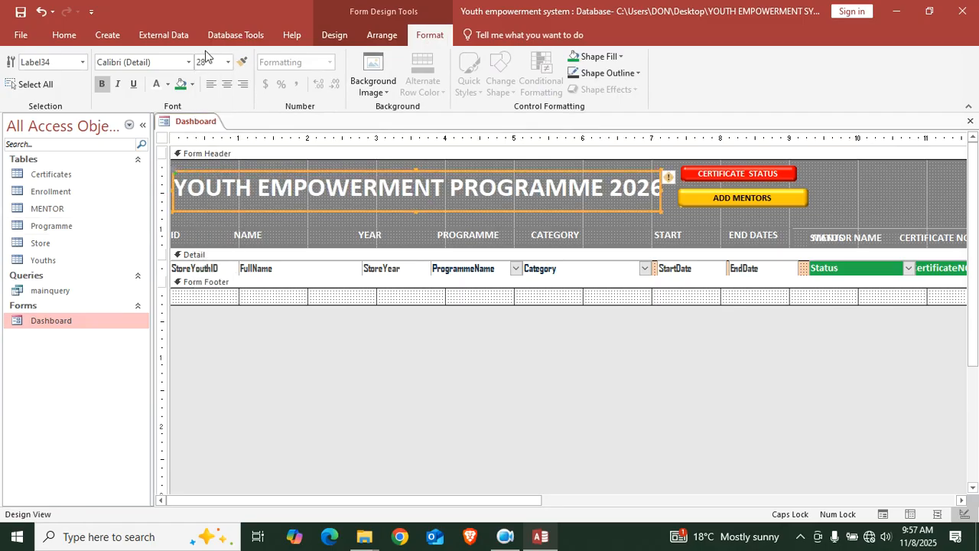
pyautogui.moveTo(661, 190); pyautogui.dragTo(674, 192)
# Narrow the ADD MENTORS and CERTIFICATE STATUS buttons and place them side by side
pyautogui.click(820, 209)
pyautogui.click(772, 198)
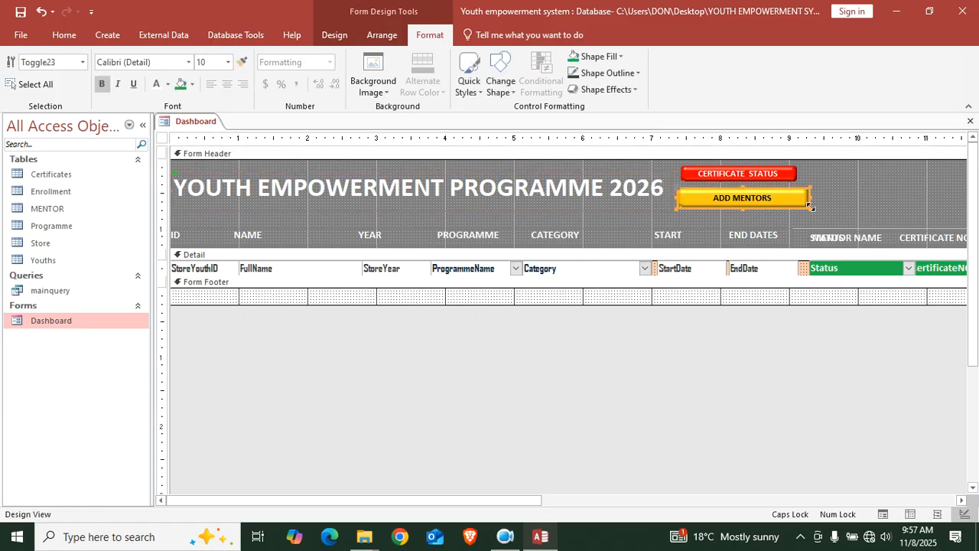
pyautogui.moveTo(809, 208); pyautogui.dragTo(748, 212)
pyautogui.click(809, 208)
pyautogui.click(750, 174)
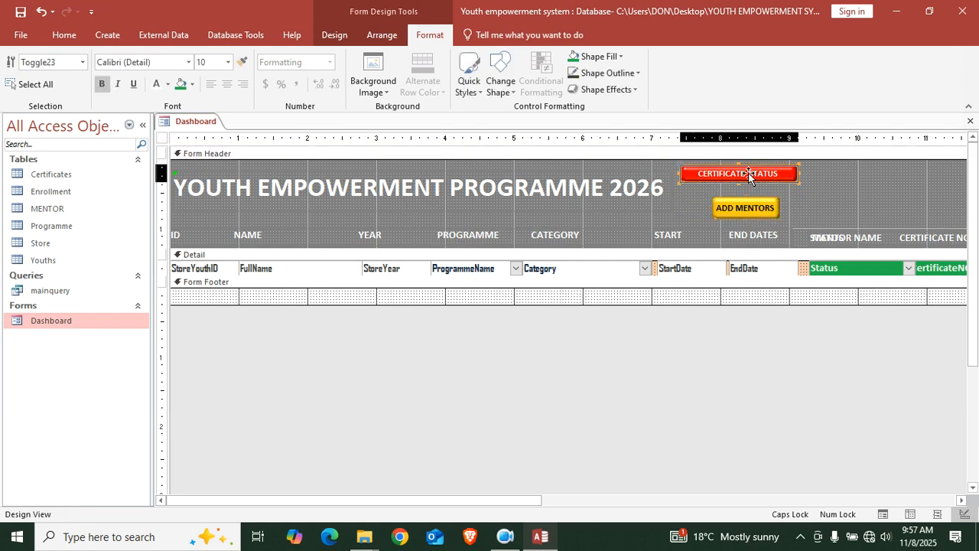
pyautogui.moveTo(801, 186); pyautogui.dragTo(842, 206)
pyautogui.click(804, 187)
pyautogui.click(918, 188)
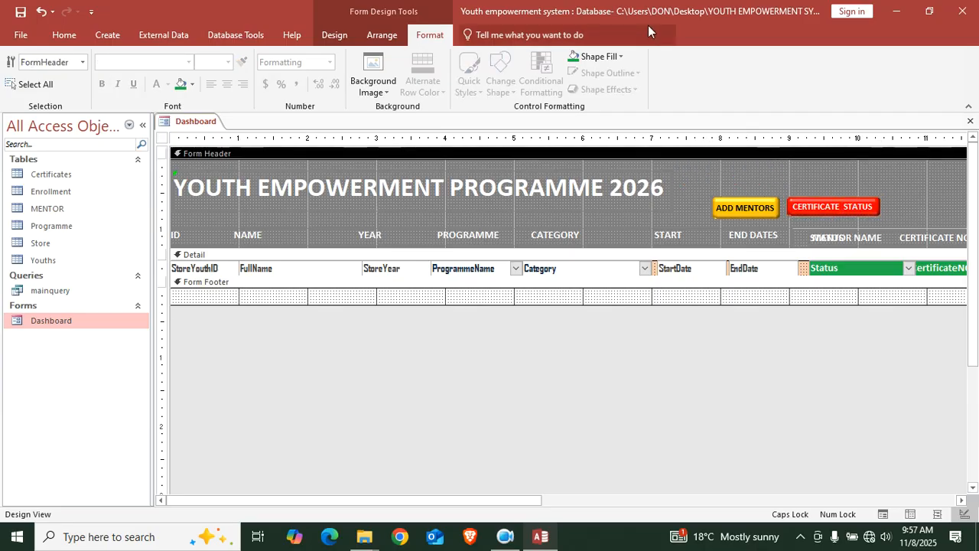
# Draw rectangles framing the header buttons and title, then switch to Form View
pyautogui.click(338, 36)
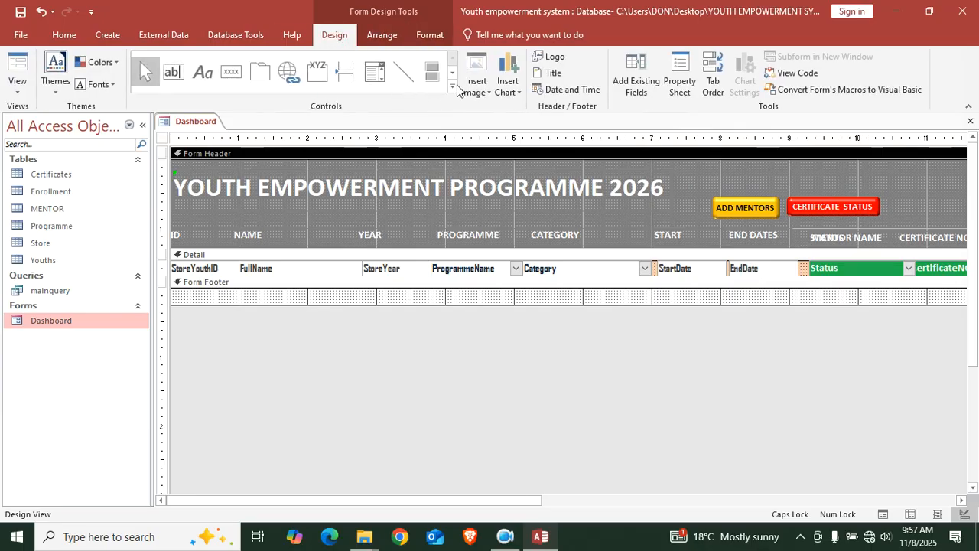
pyautogui.click(452, 87)
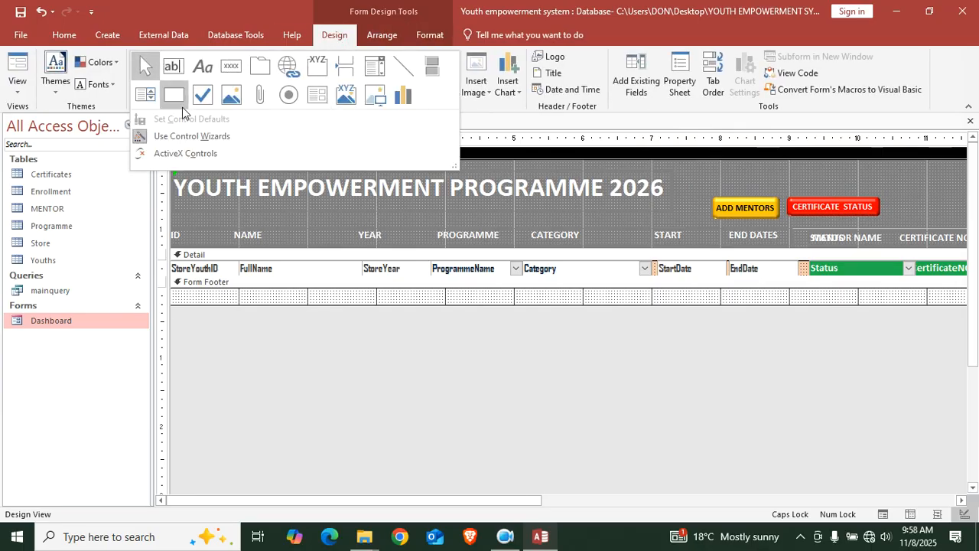
pyautogui.click(174, 75)
pyautogui.moveTo(704, 188); pyautogui.dragTo(897, 220)
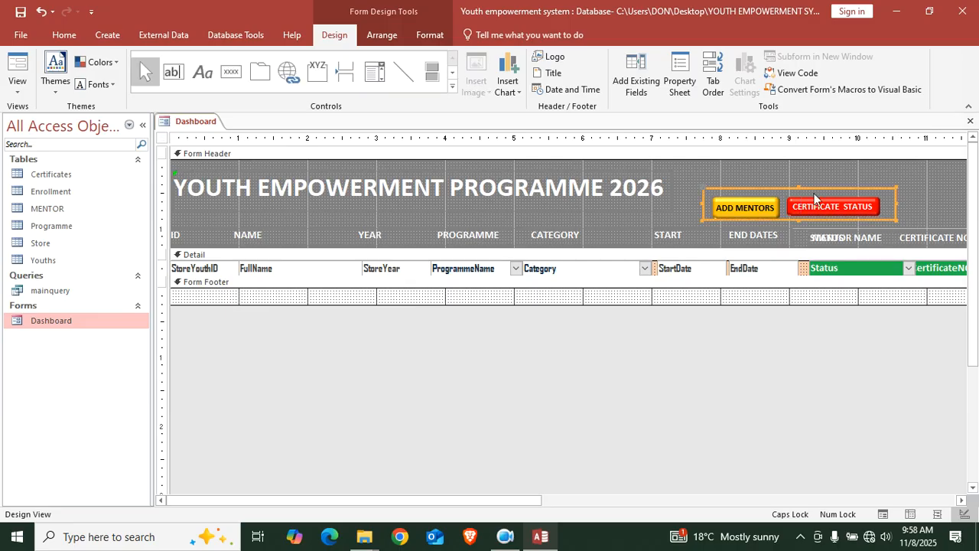
pyautogui.click(453, 86)
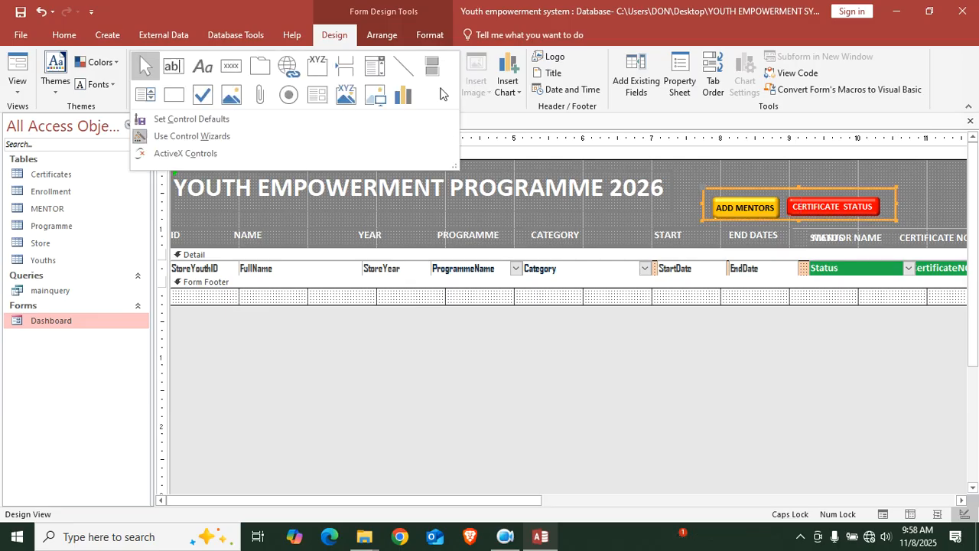
pyautogui.click(173, 94)
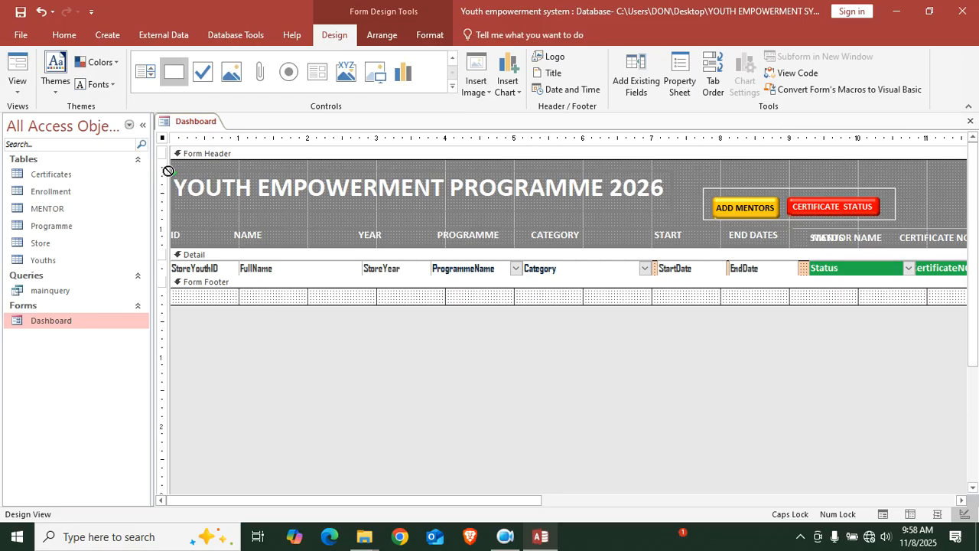
pyautogui.moveTo(670, 170); pyautogui.dragTo(170, 214)
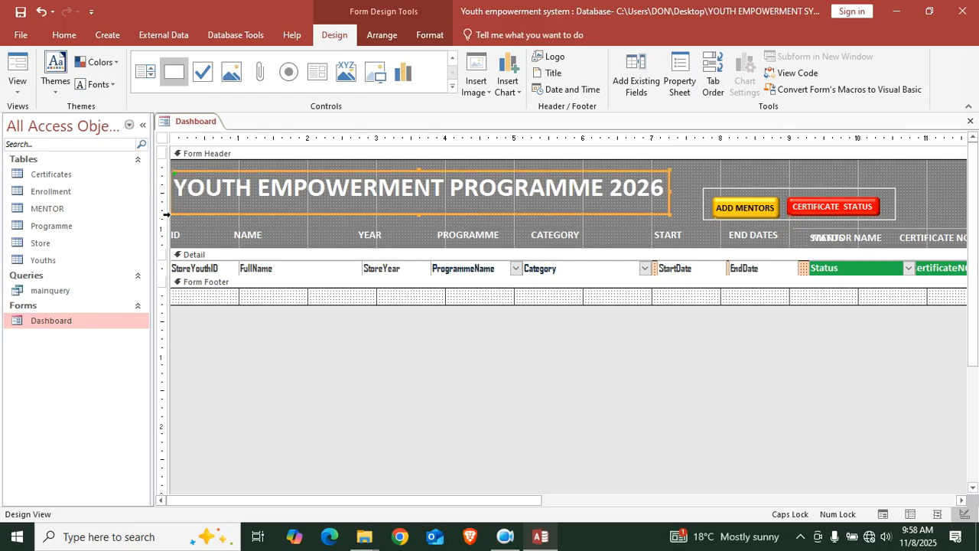
pyautogui.click(17, 68)
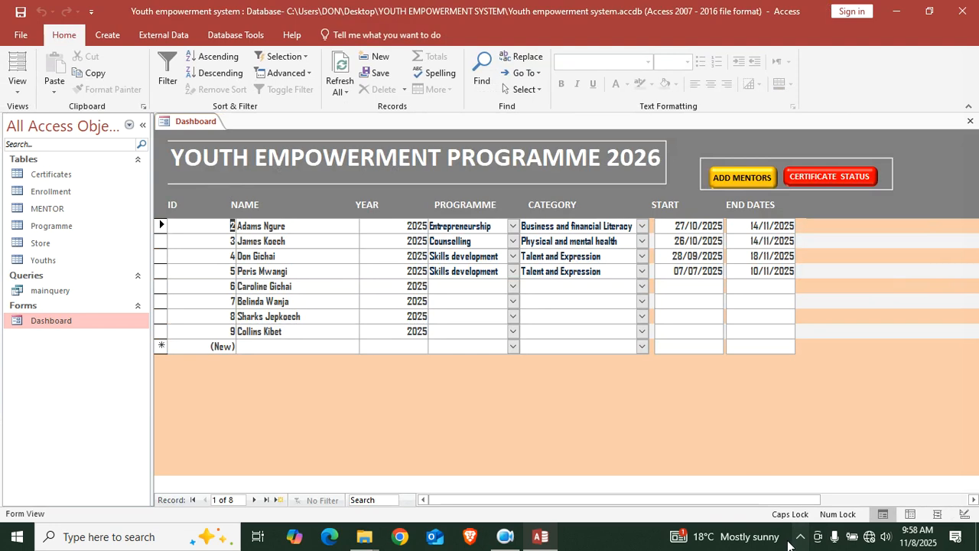
# Switch the Dashboard to Datasheet View, then close it and answer the save prompt
pyautogui.click(823, 173)
pyautogui.click(748, 178)
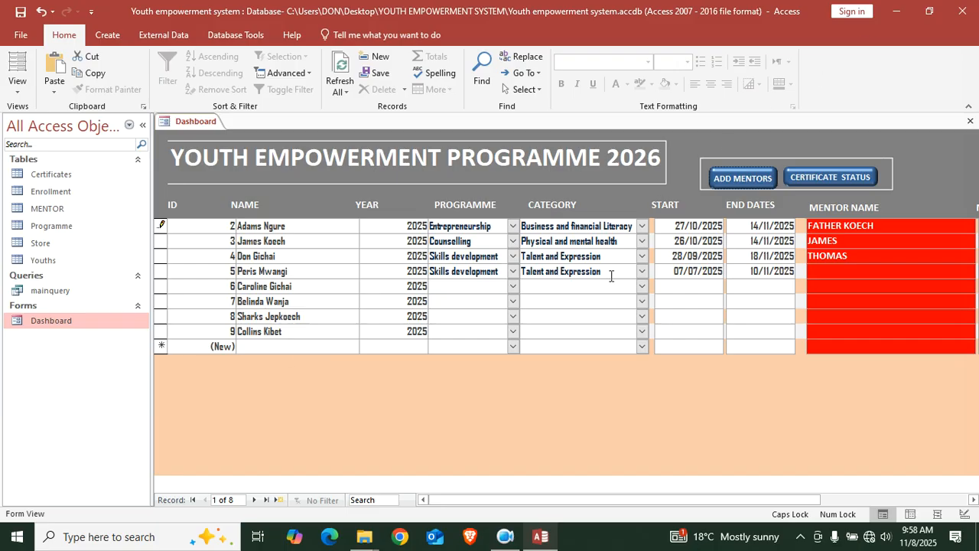
pyautogui.rightClick(487, 384)
pyautogui.click(530, 265)
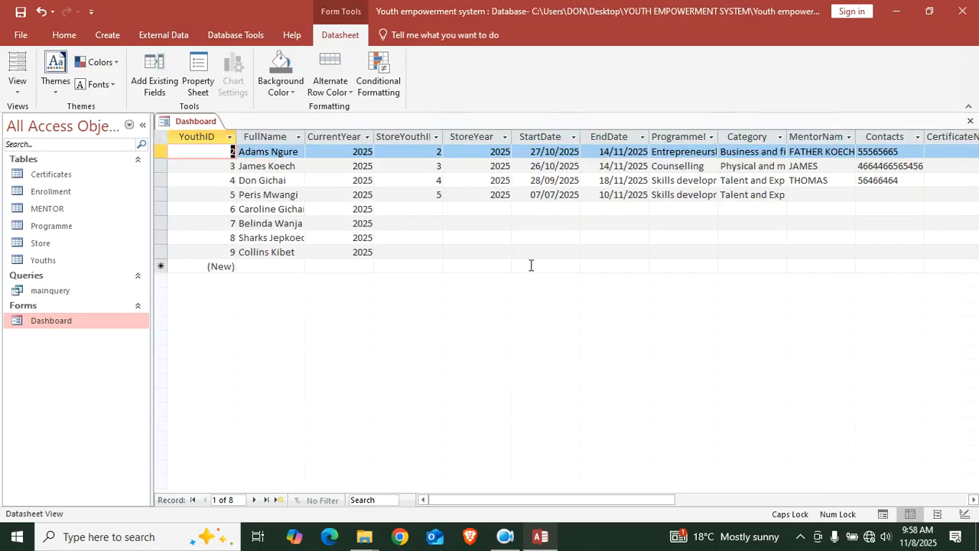
pyautogui.click(970, 121)
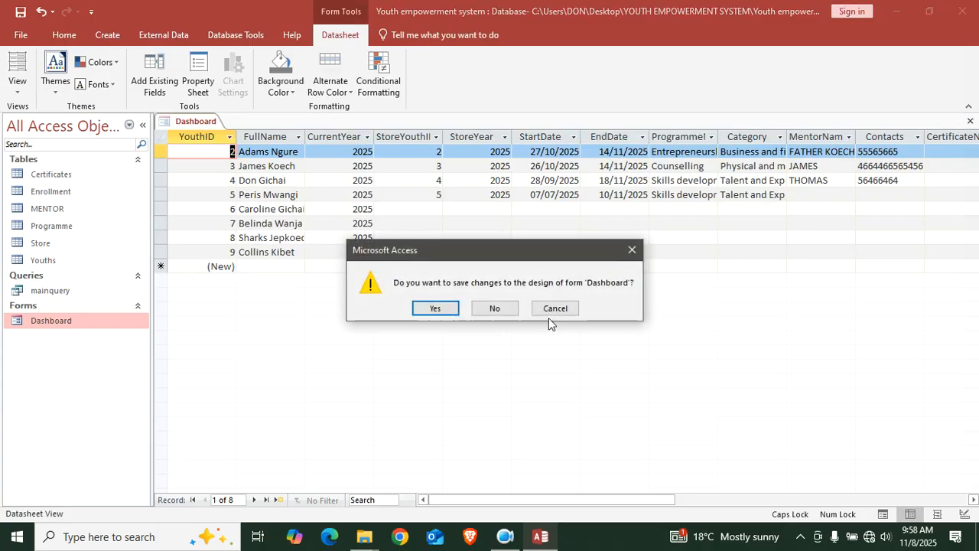
pyautogui.click(473, 310)
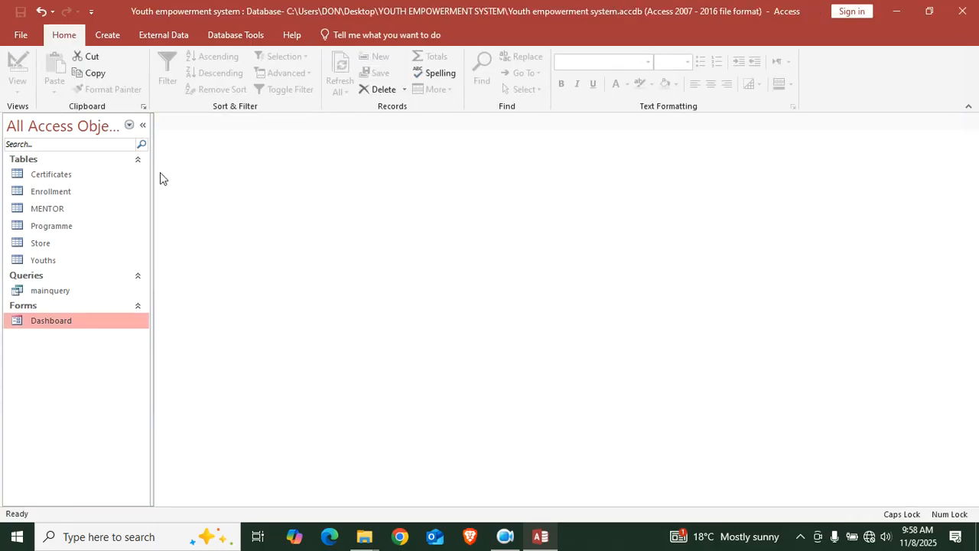
pyautogui.click(108, 38)
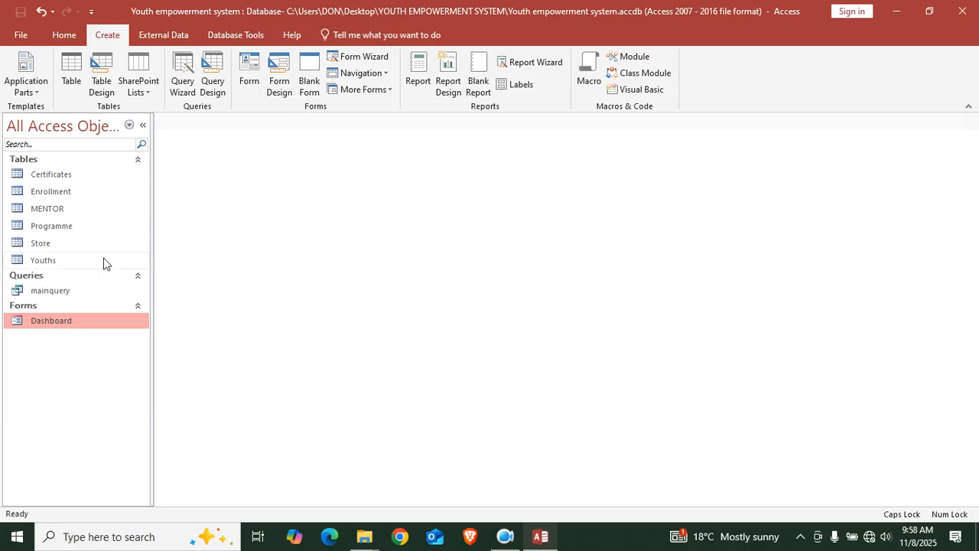
# Create a quick form from the Youths table and switch it to Design View
pyautogui.click(53, 263)
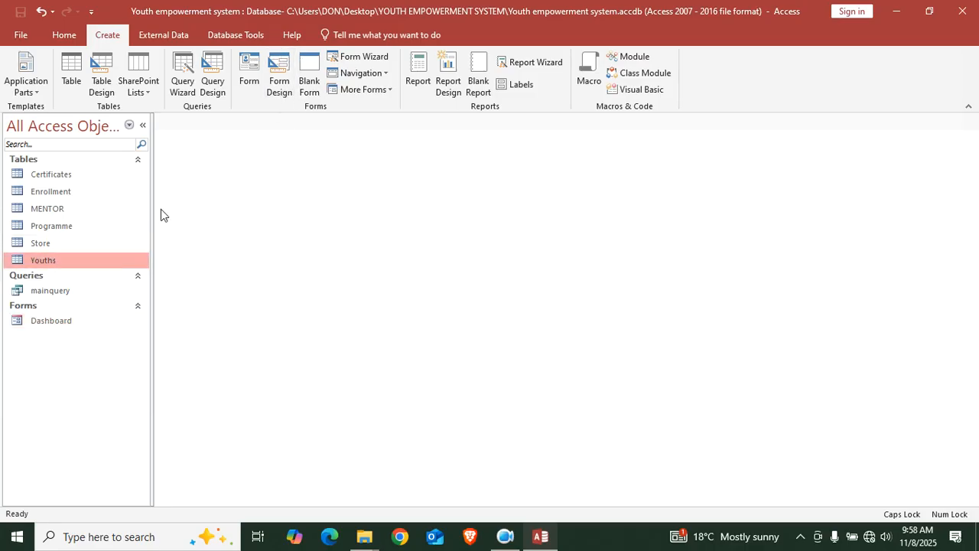
pyautogui.click(251, 84)
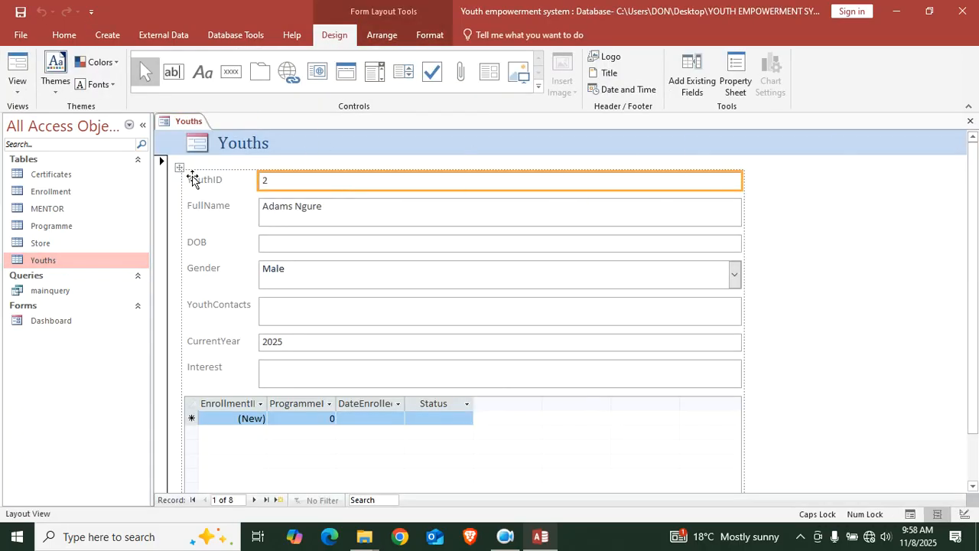
pyautogui.rightClick(821, 186)
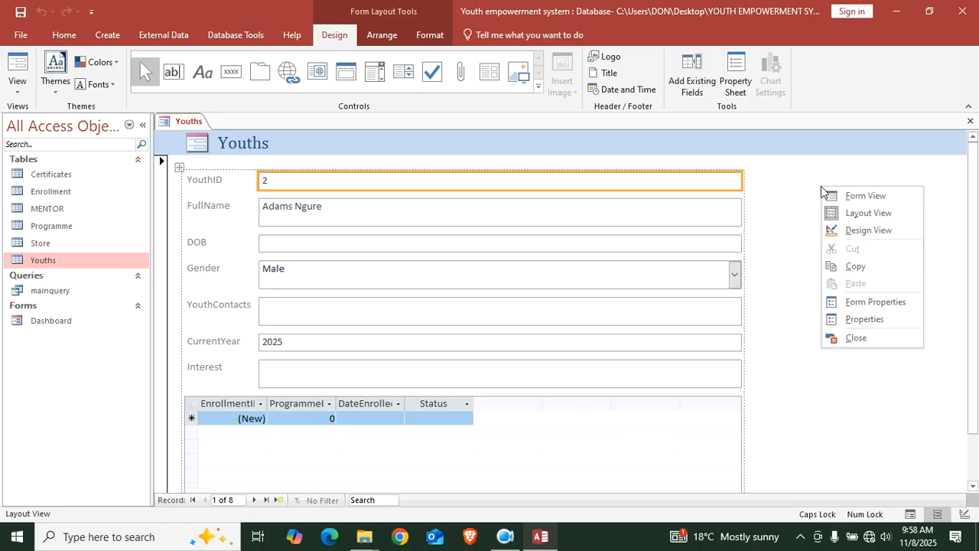
pyautogui.click(866, 232)
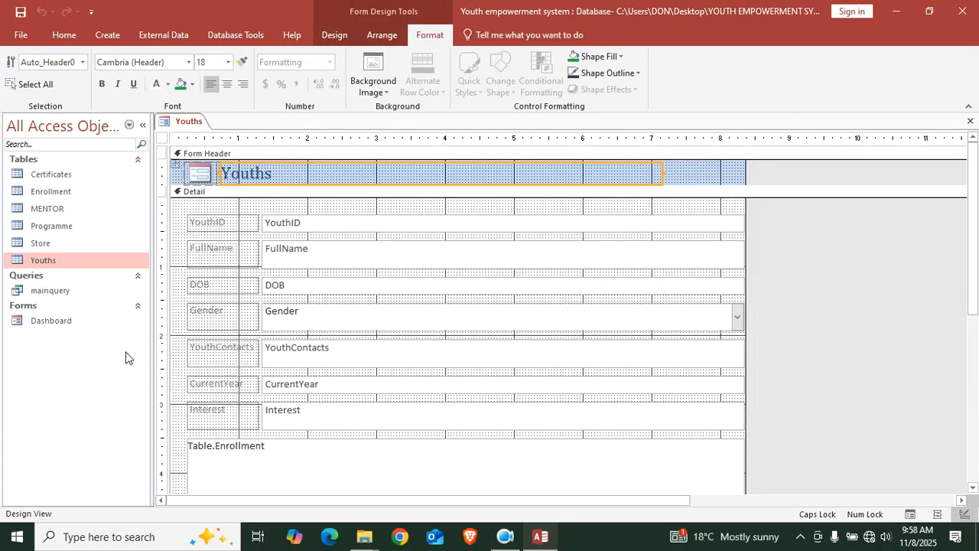
pyautogui.scroll(-1, 223, 375)
pyautogui.scroll(1, 245, 247)
# Shift all field labels and text boxes up-left, making their text bold and Automatic black
pyautogui.moveTo(175, 218); pyautogui.dragTo(436, 432)
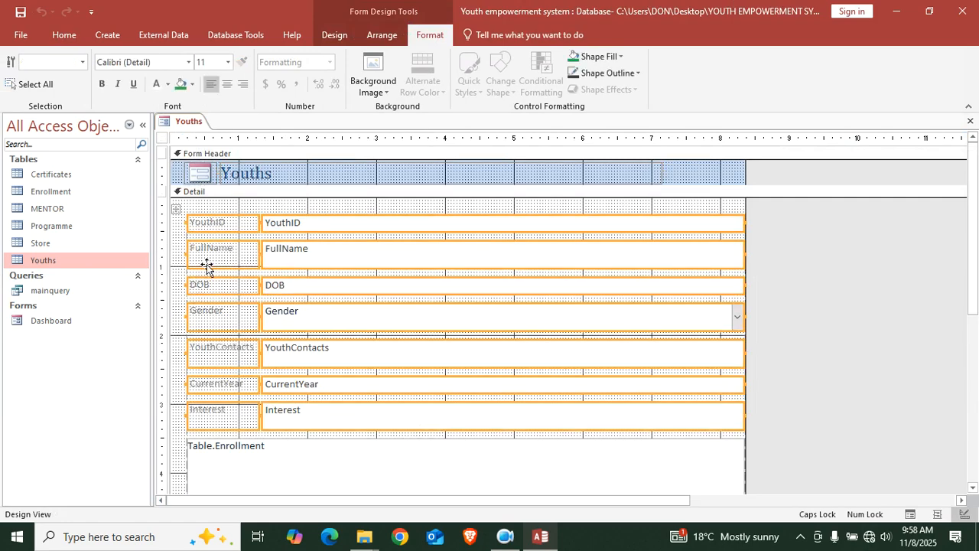
pyautogui.moveTo(182, 216); pyautogui.dragTo(167, 200)
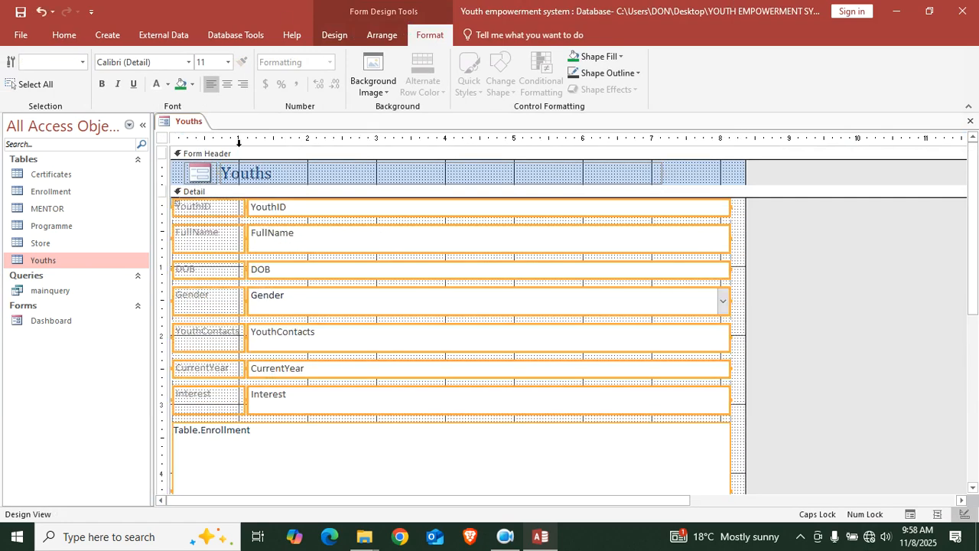
pyautogui.click(153, 85)
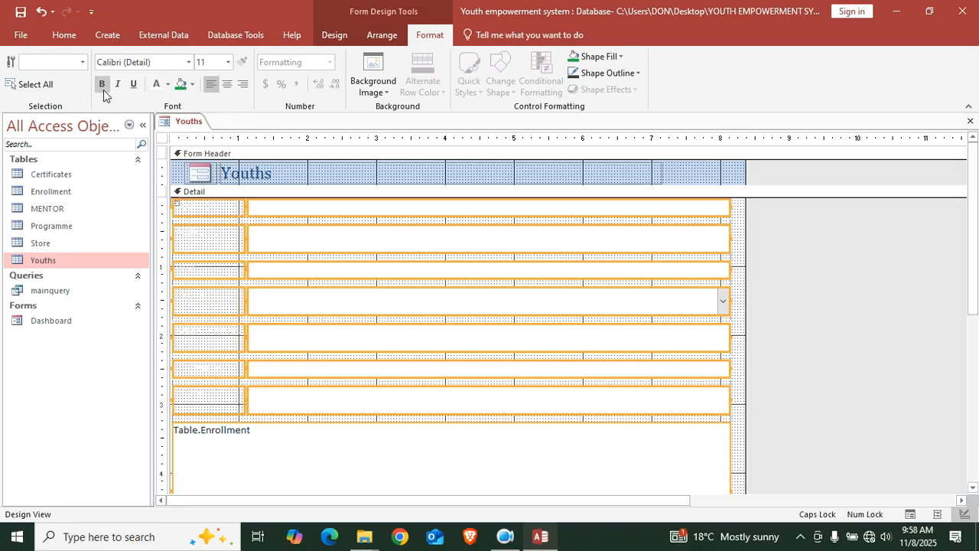
pyautogui.click(168, 84)
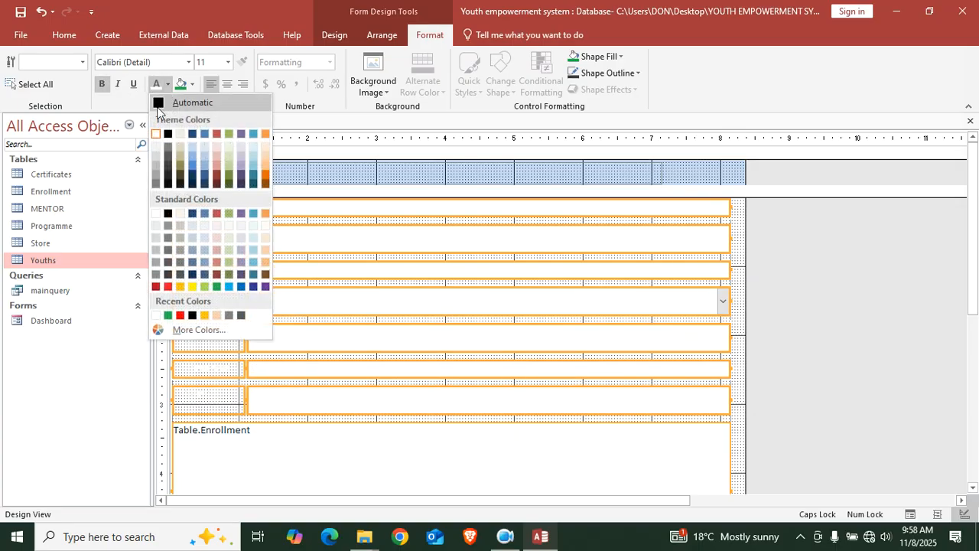
pyautogui.click(167, 135)
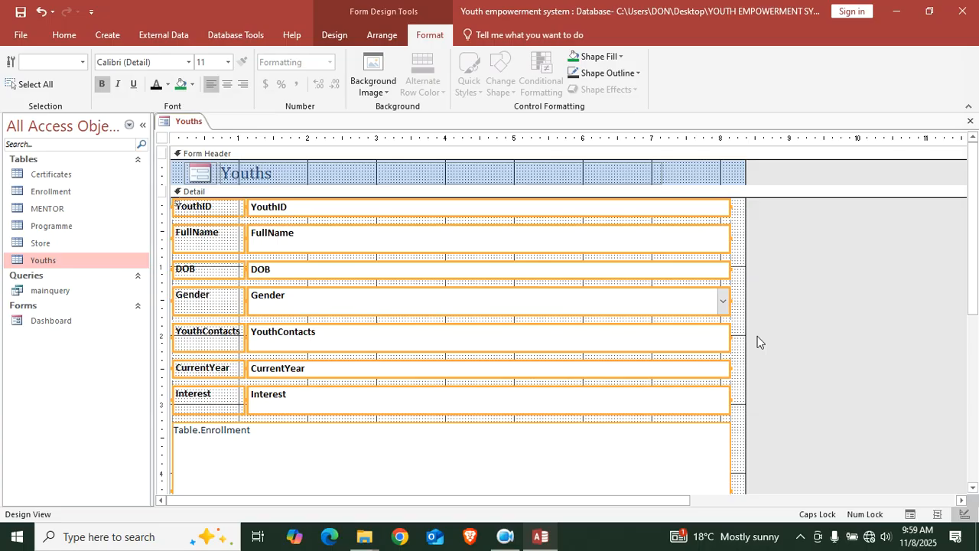
# Give the Detail section a pink fill and shorten it to just below Table.Enrollment
pyautogui.click(719, 179)
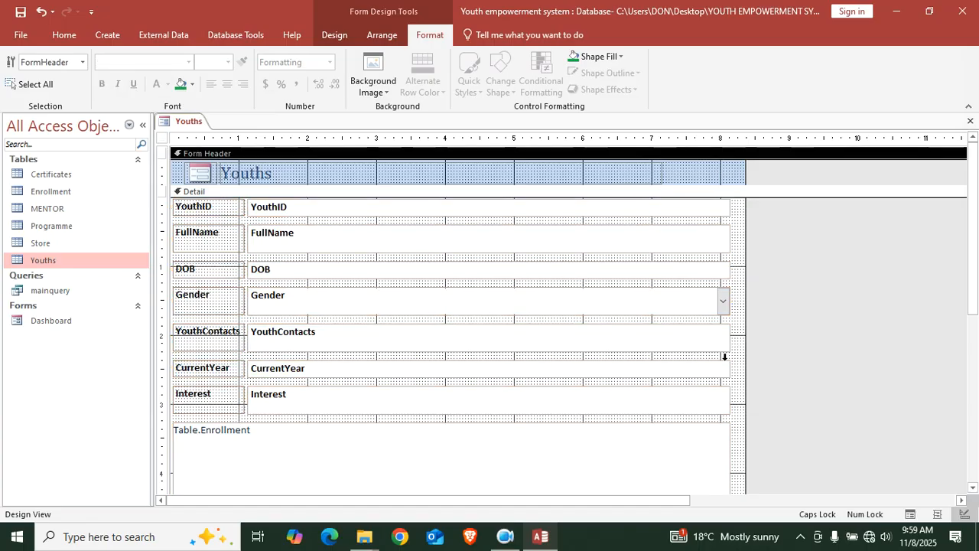
pyautogui.scroll(-3, 604, 352)
pyautogui.rightClick(635, 440)
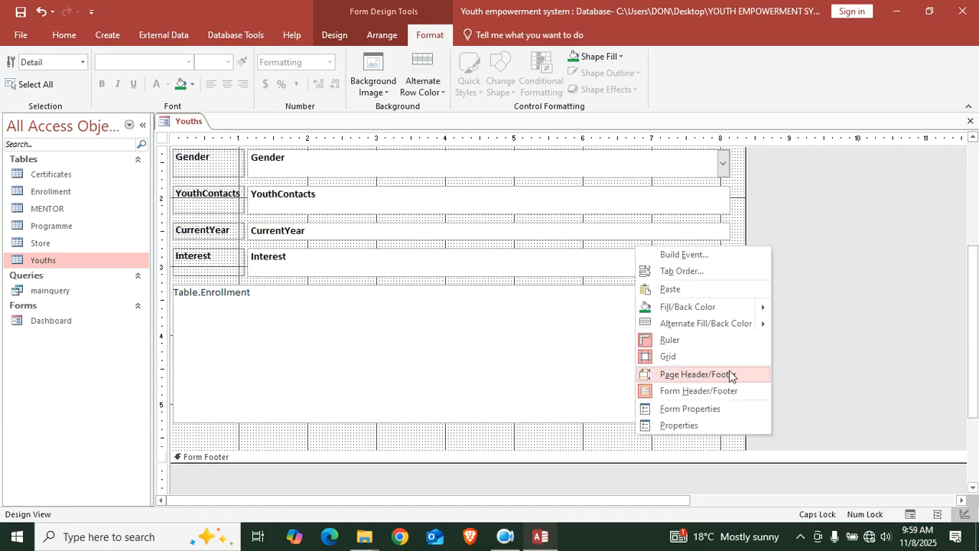
pyautogui.moveTo(738, 310)
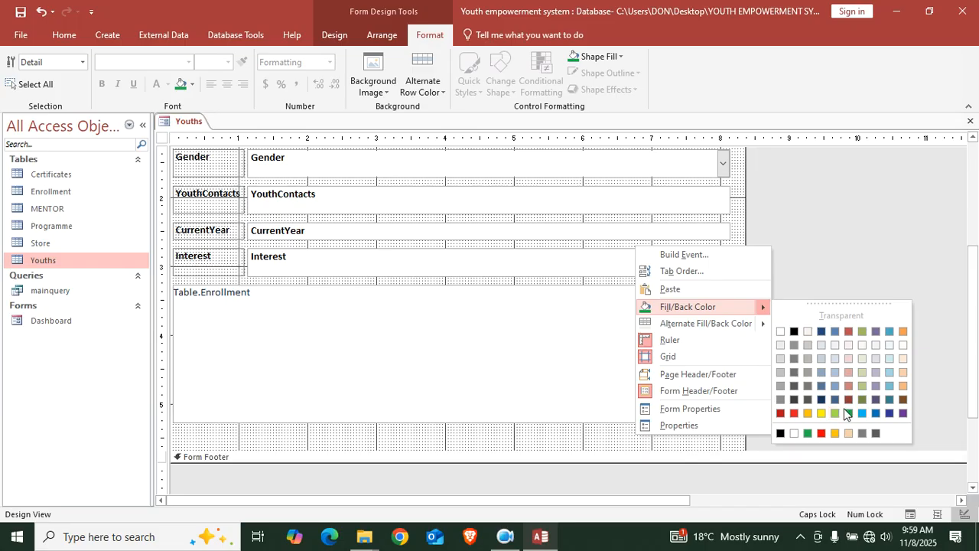
pyautogui.click(848, 385)
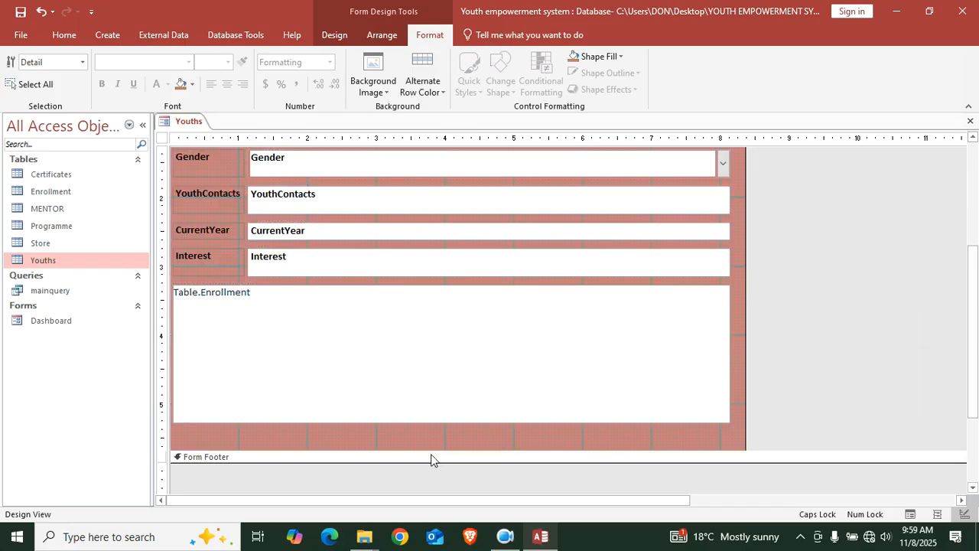
pyautogui.moveTo(433, 451); pyautogui.dragTo(439, 412)
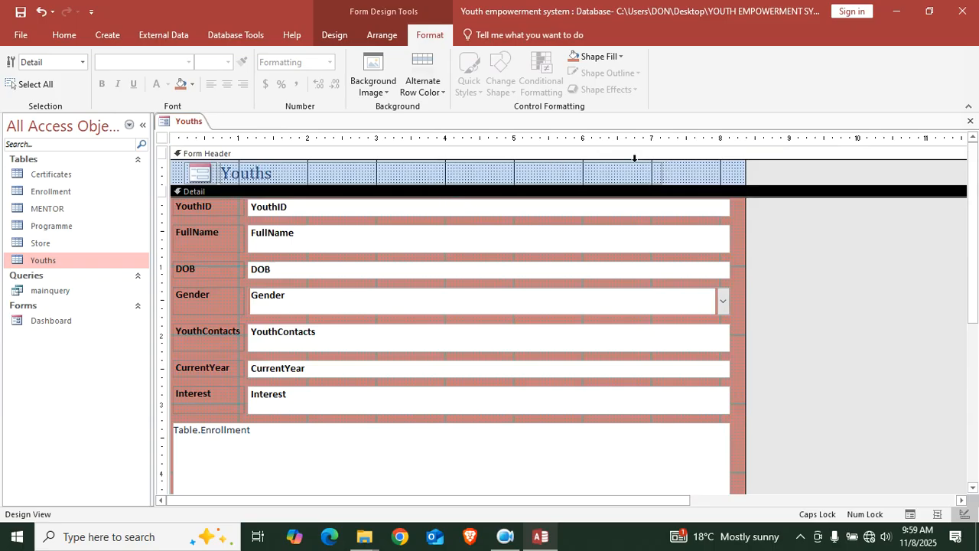
pyautogui.click(620, 182)
# Narrow the Youths title and add an 'Add Youth Details' Add New Record button to the header
pyautogui.moveTo(660, 172); pyautogui.dragTo(342, 182)
pyautogui.click(330, 35)
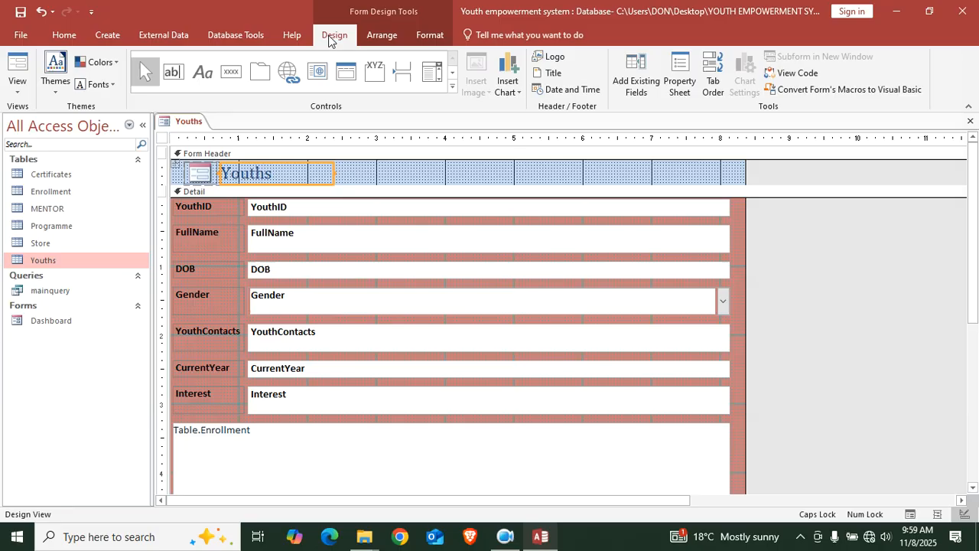
pyautogui.click(228, 73)
pyautogui.moveTo(346, 166); pyautogui.dragTo(413, 174)
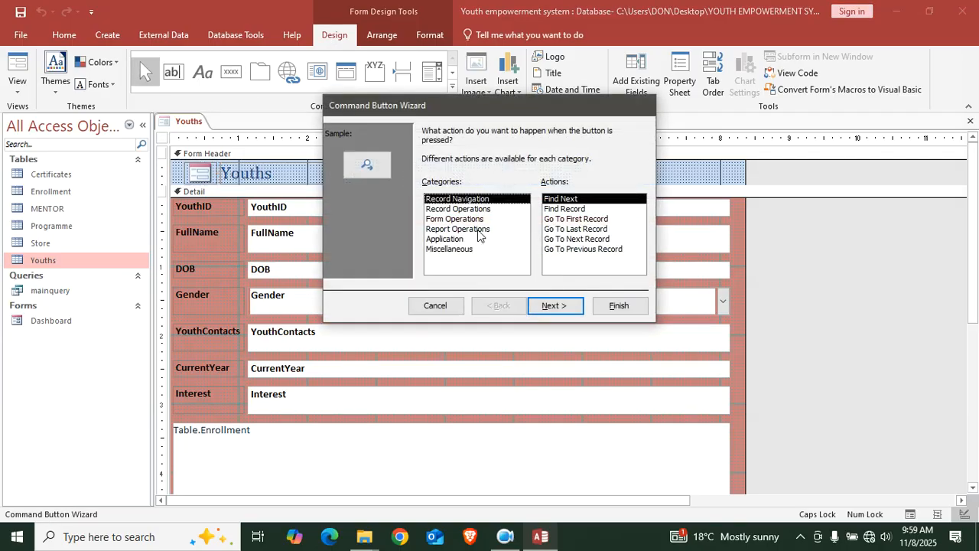
pyautogui.click(457, 209)
pyautogui.click(554, 305)
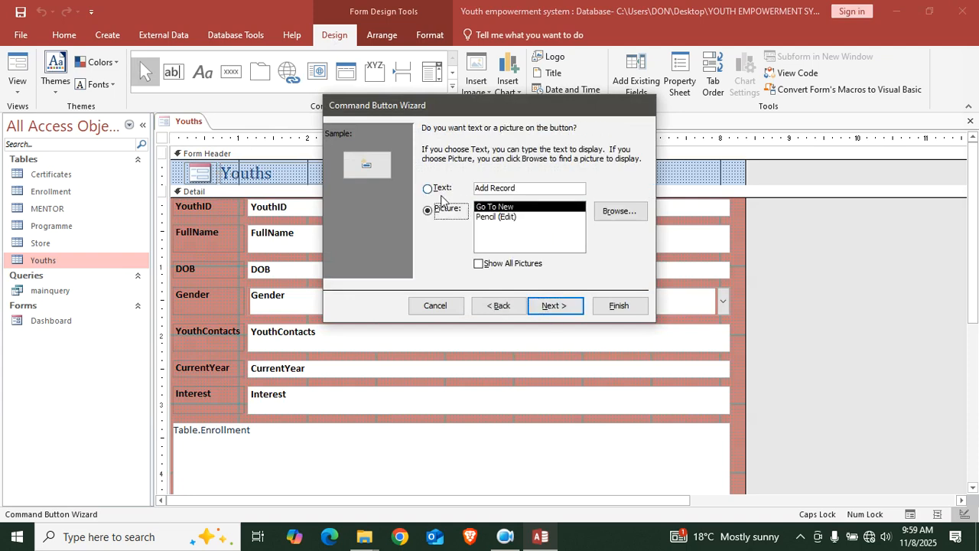
pyautogui.click(560, 186)
pyautogui.press('BackSpace')
pyautogui.press('BackSpace')
pyautogui.press('BackSpace')
pyautogui.press('BackSpace')
pyautogui.press('BackSpace')
pyautogui.press('BackSpace')
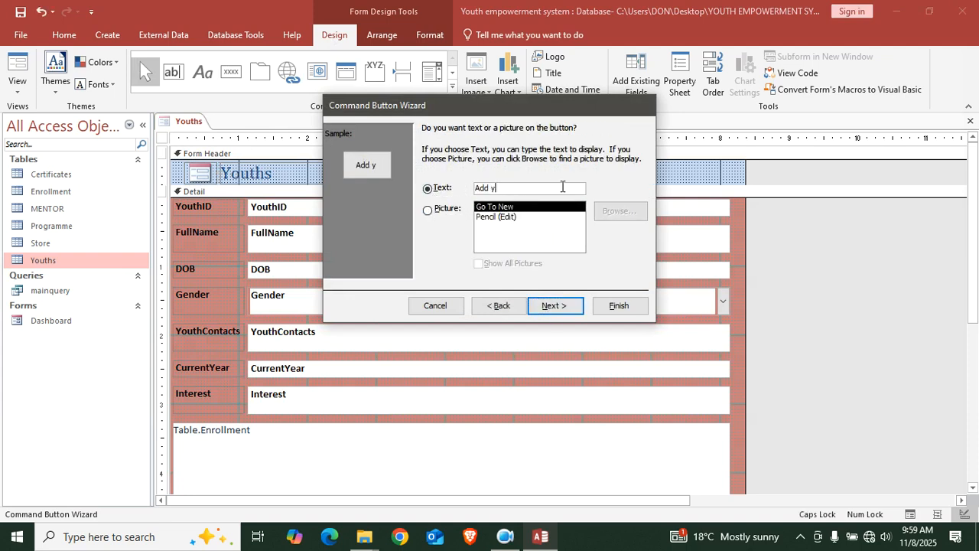
pyautogui.press('capslock')
pyautogui.press('BackSpace')
pyautogui.press('BackSpace')
pyautogui.press('capslock')
pyautogui.write('Y')
pyautogui.write('outh')
pyautogui.write(' Det')
pyautogui.write('ia')
pyautogui.press('BackSpace')
pyautogui.press('BackSpace')
pyautogui.write('ails')
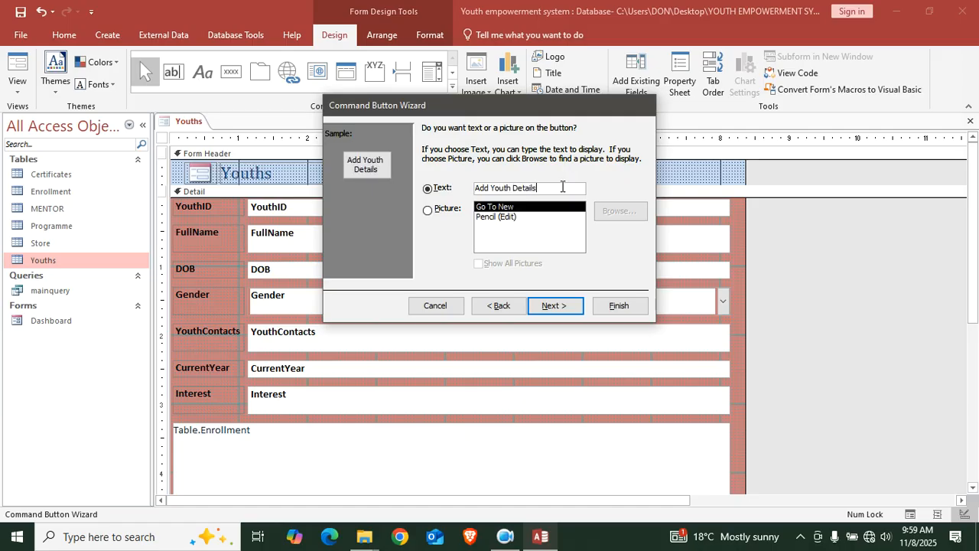
pyautogui.click(621, 305)
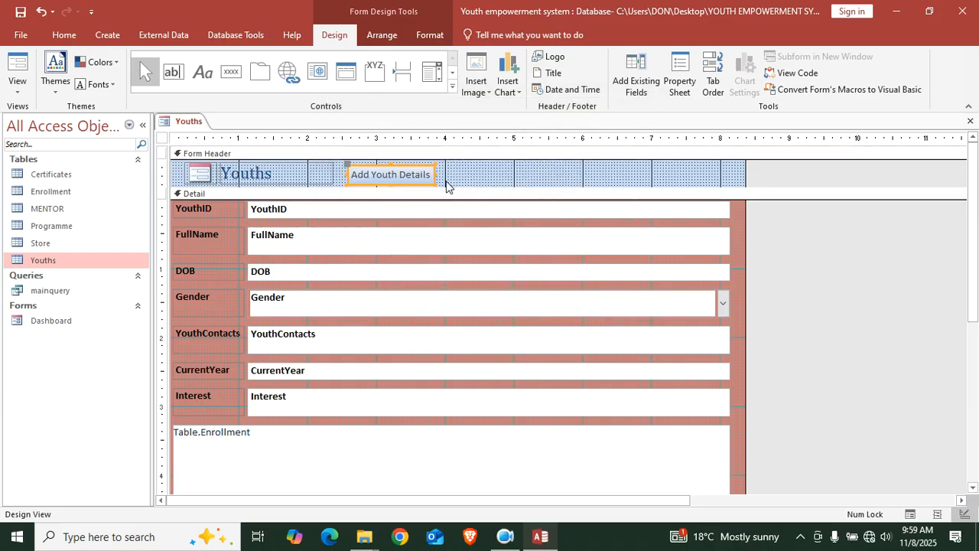
# Add a Save Record button with a 'Save Record' text caption beside it
pyautogui.click(231, 71)
pyautogui.moveTo(445, 167); pyautogui.dragTo(538, 188)
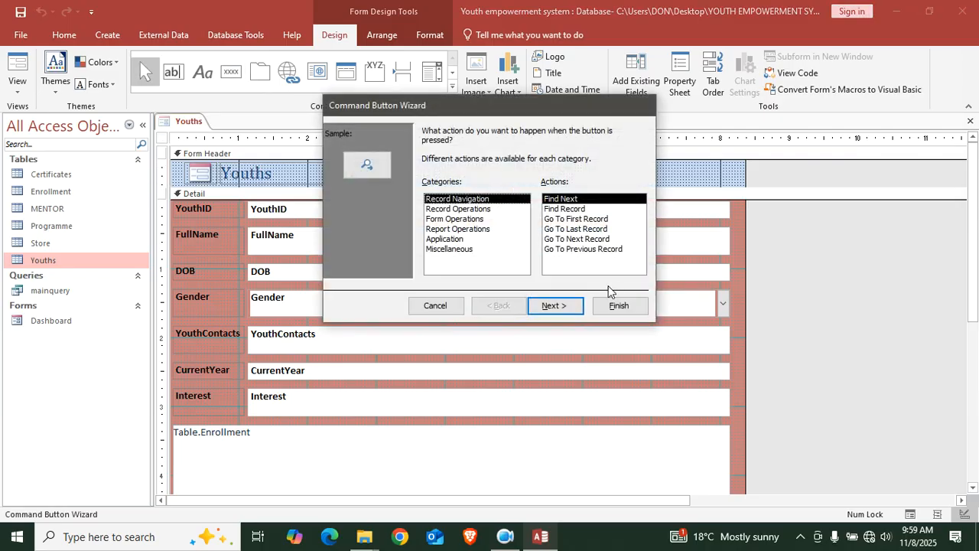
pyautogui.click(458, 209)
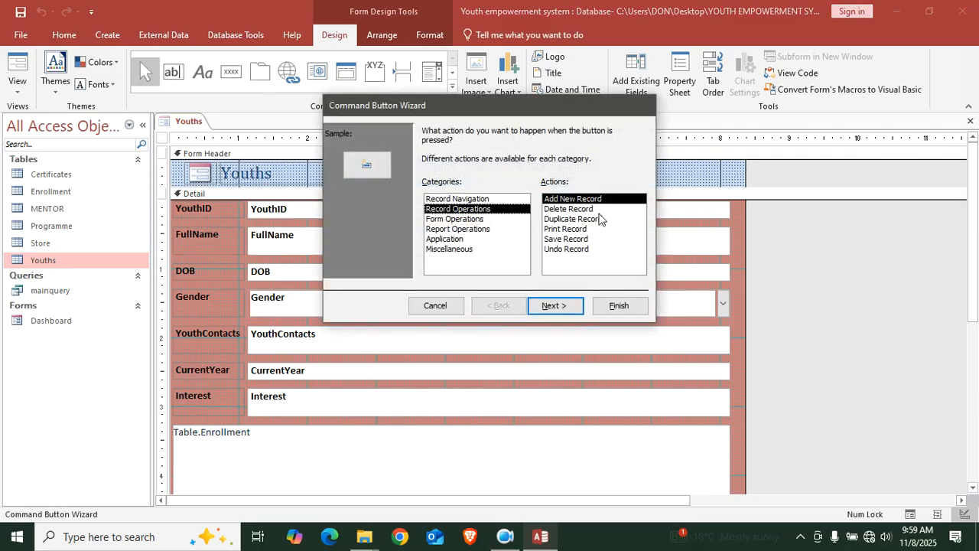
pyautogui.click(567, 240)
pyautogui.click(557, 305)
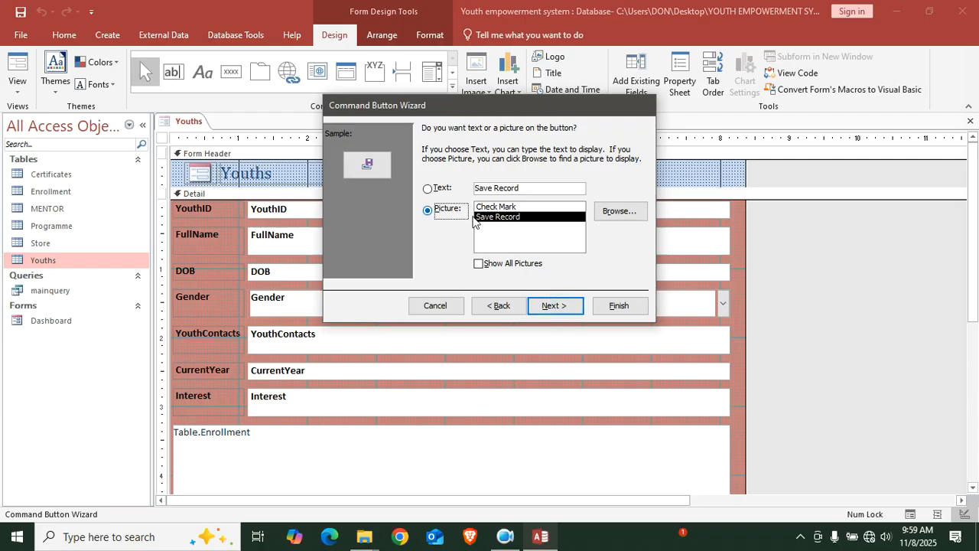
pyautogui.click(555, 305)
pyautogui.click(621, 306)
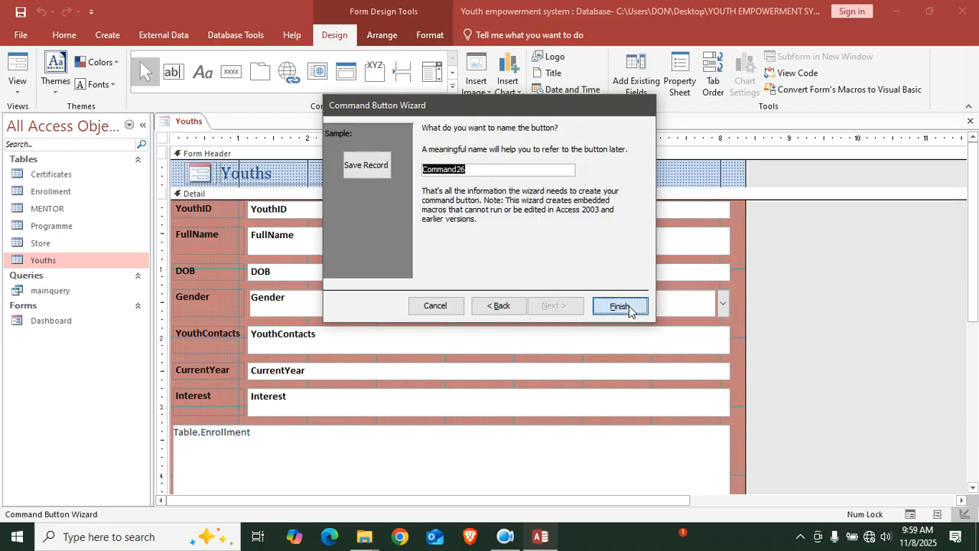
pyautogui.click(479, 176)
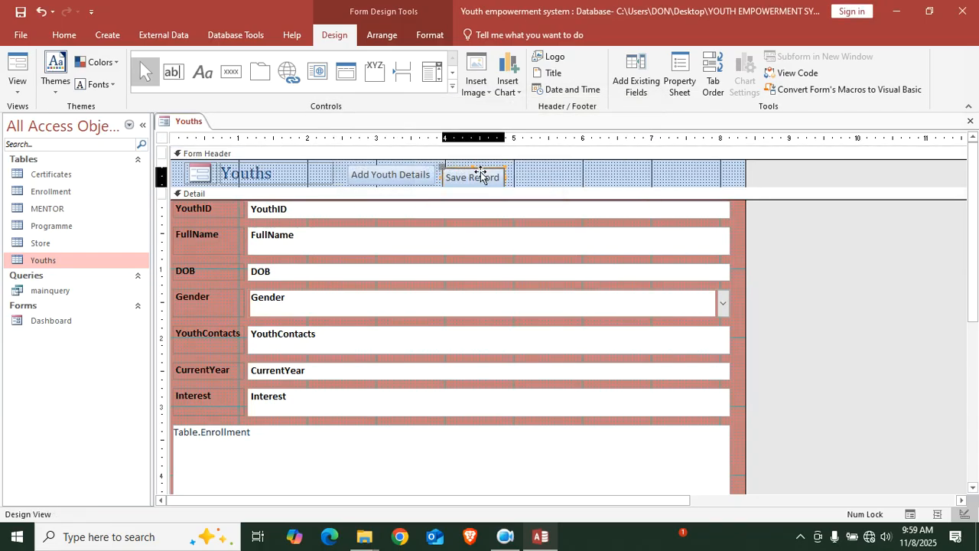
pyautogui.click(232, 75)
# Cancel the wizard for the extra header button and delete the unconfigured Command27
pyautogui.moveTo(528, 170); pyautogui.dragTo(594, 182)
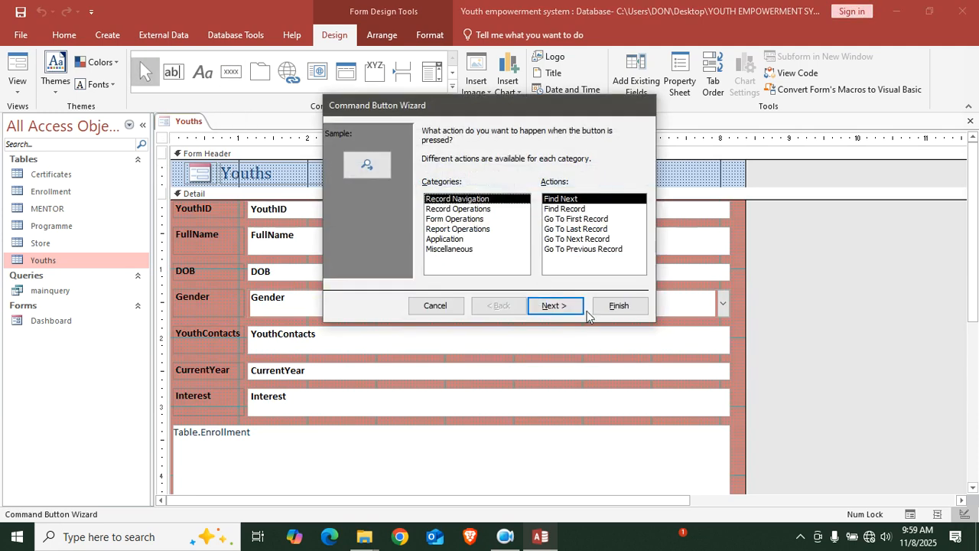
pyautogui.click(435, 305)
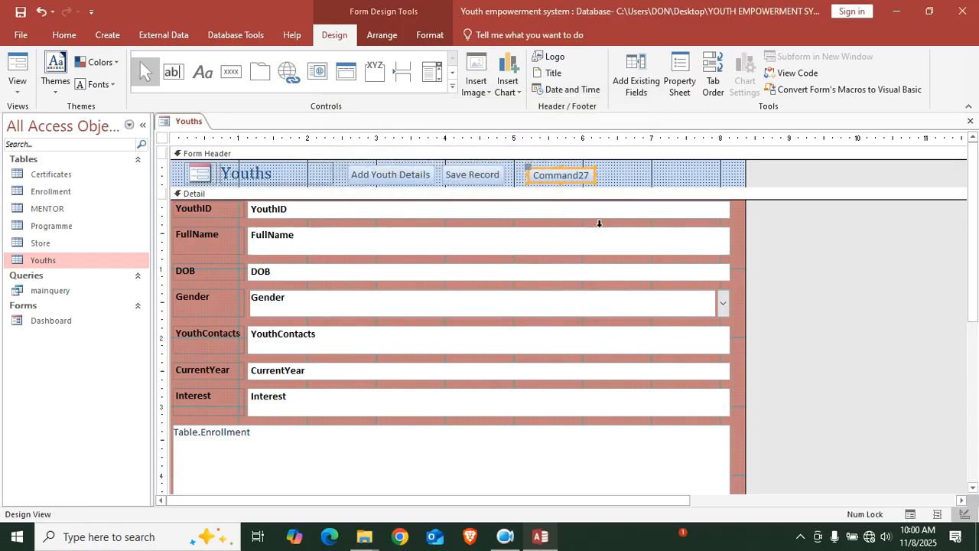
pyautogui.press('Delete')
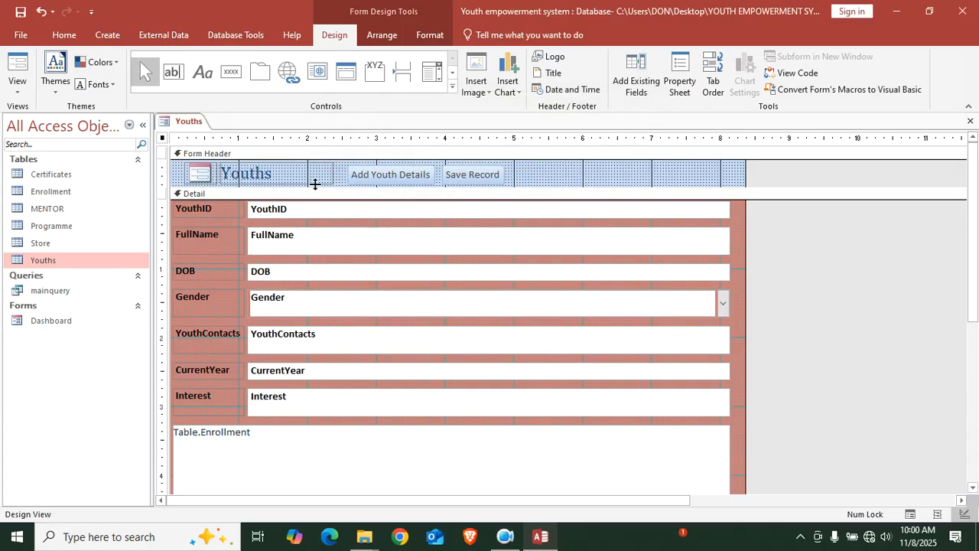
# Draw a header button set to open the Dashboard form showing all records
pyautogui.click(231, 72)
pyautogui.moveTo(516, 164); pyautogui.dragTo(635, 197)
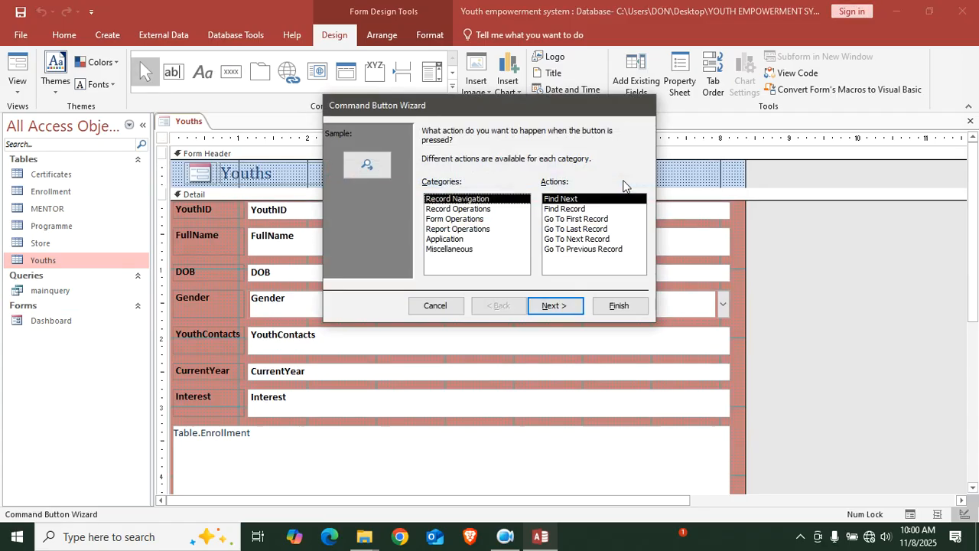
pyautogui.click(472, 219)
pyautogui.click(559, 222)
pyautogui.click(557, 305)
pyautogui.click(434, 160)
pyautogui.click(553, 308)
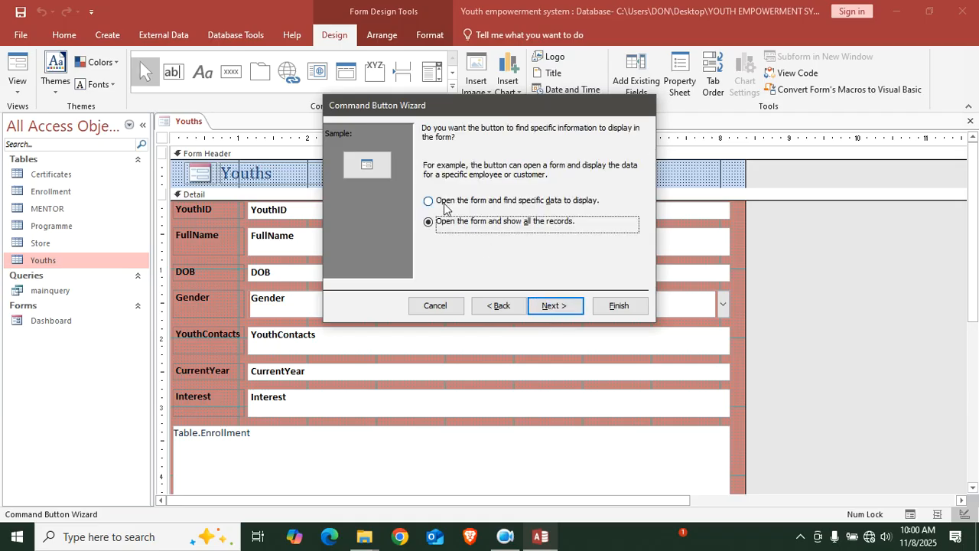
pyautogui.click(553, 307)
# Caption the new button DASHBOARD, then select all three header buttons
pyautogui.click(444, 189)
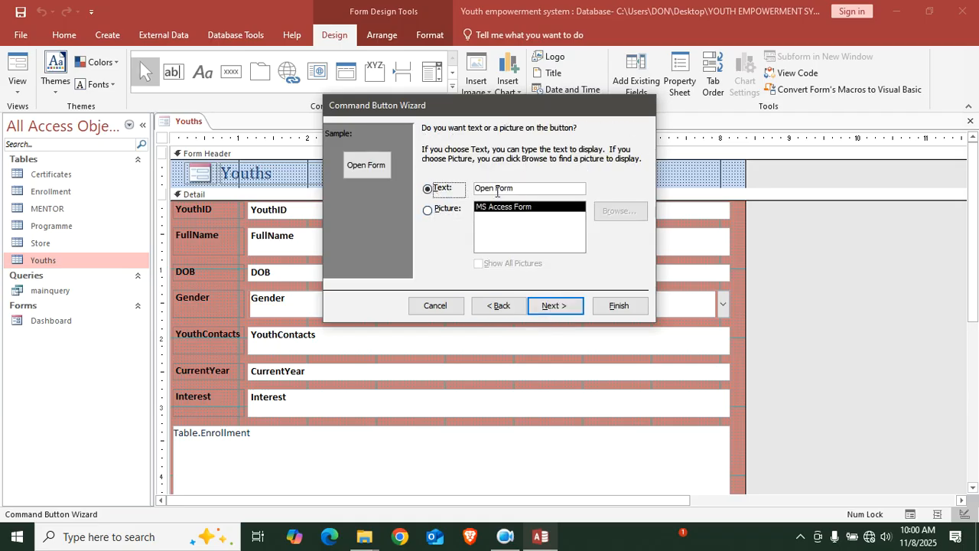
pyautogui.moveTo(530, 191); pyautogui.dragTo(462, 190)
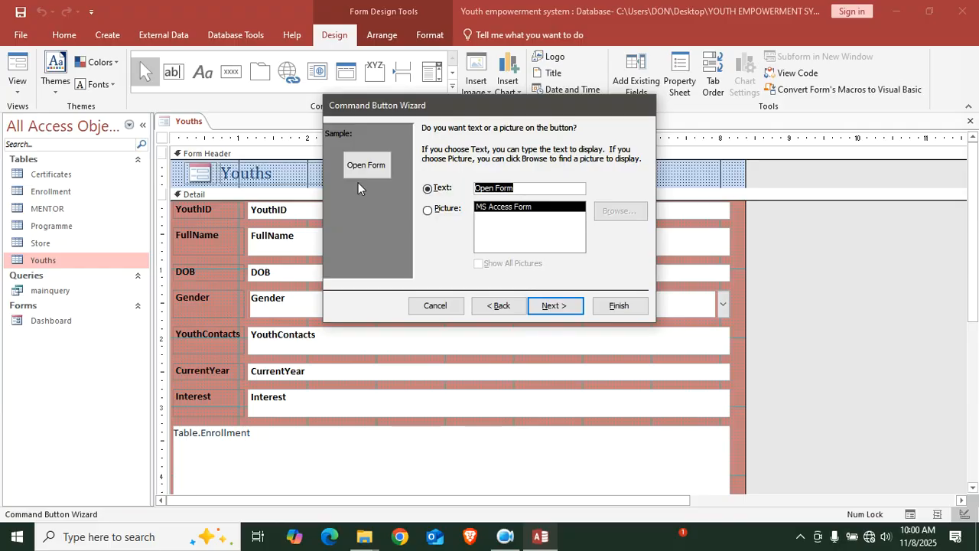
pyautogui.write('d')
pyautogui.press('BackSpace')
pyautogui.press('capslock')
pyautogui.write('DASHBOARD')
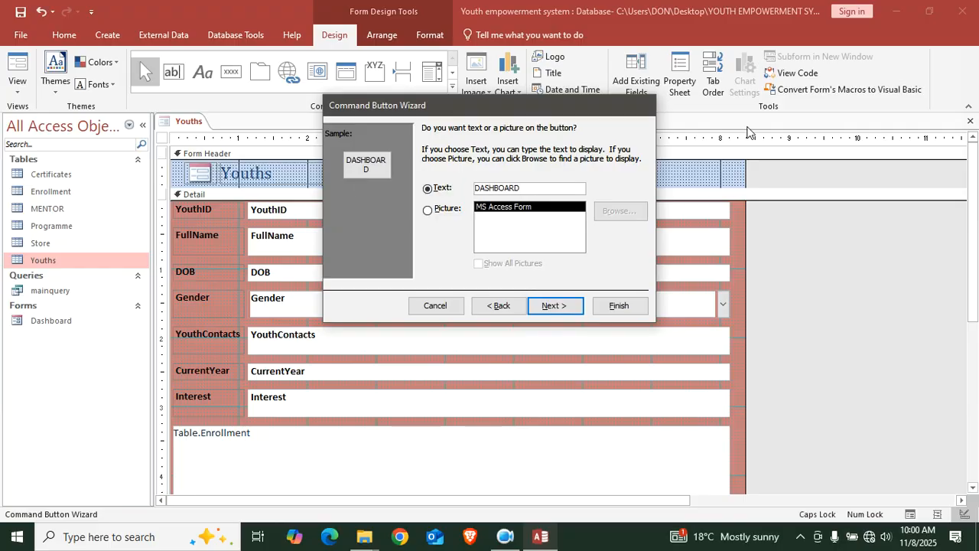
pyautogui.click(622, 306)
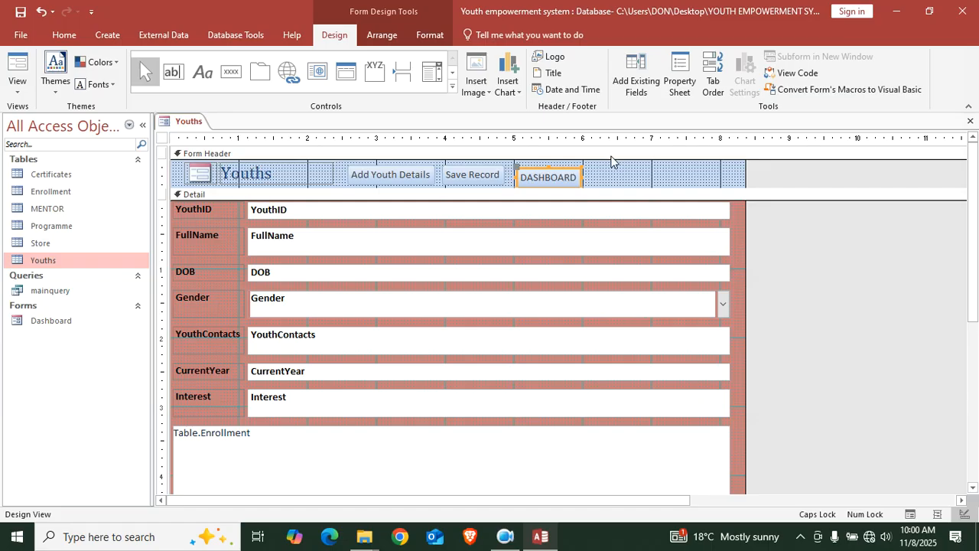
pyautogui.moveTo(612, 175); pyautogui.dragTo(358, 178)
# Make the three header buttons bold with a yellow fill
pyautogui.click(428, 35)
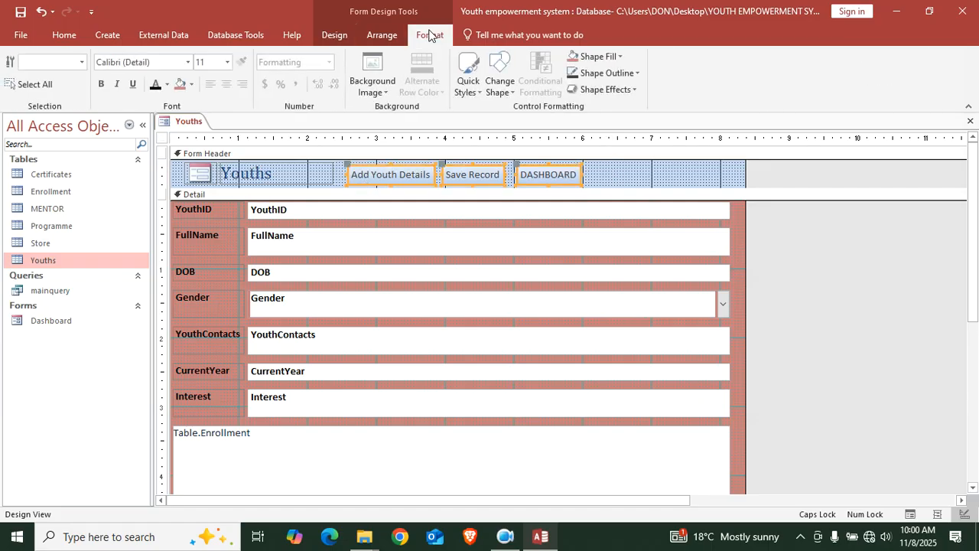
pyautogui.click(182, 85)
pyautogui.click(103, 88)
pyautogui.click(192, 84)
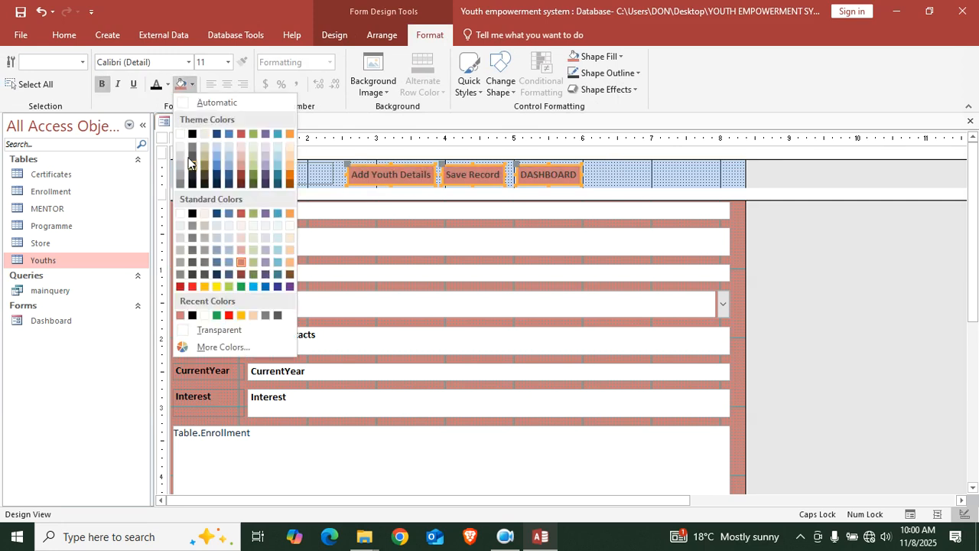
pyautogui.click(215, 283)
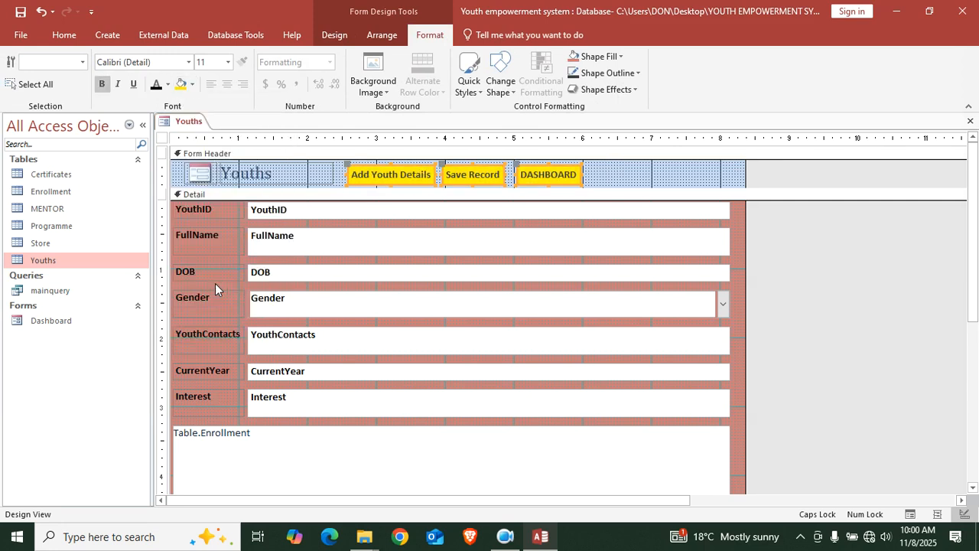
# Set the form header's background colour to dark purple
pyautogui.click(633, 173)
pyautogui.rightClick(633, 173)
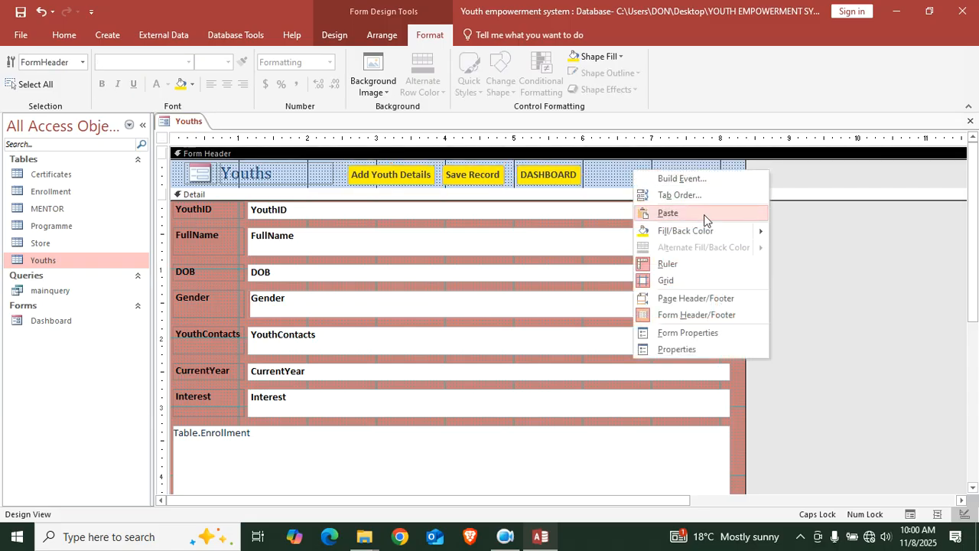
pyautogui.moveTo(713, 230)
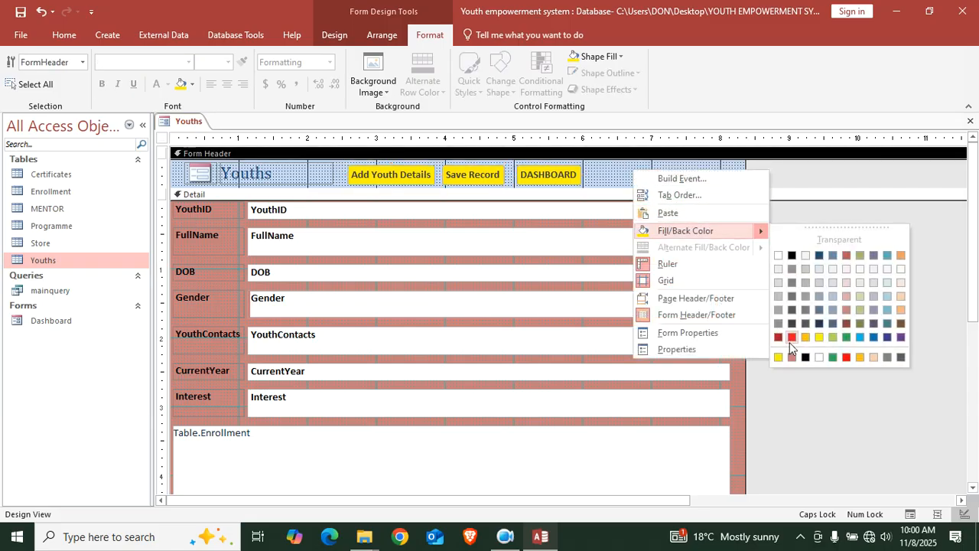
pyautogui.click(872, 325)
# Change the Youths title text colour to white
pyautogui.click(303, 182)
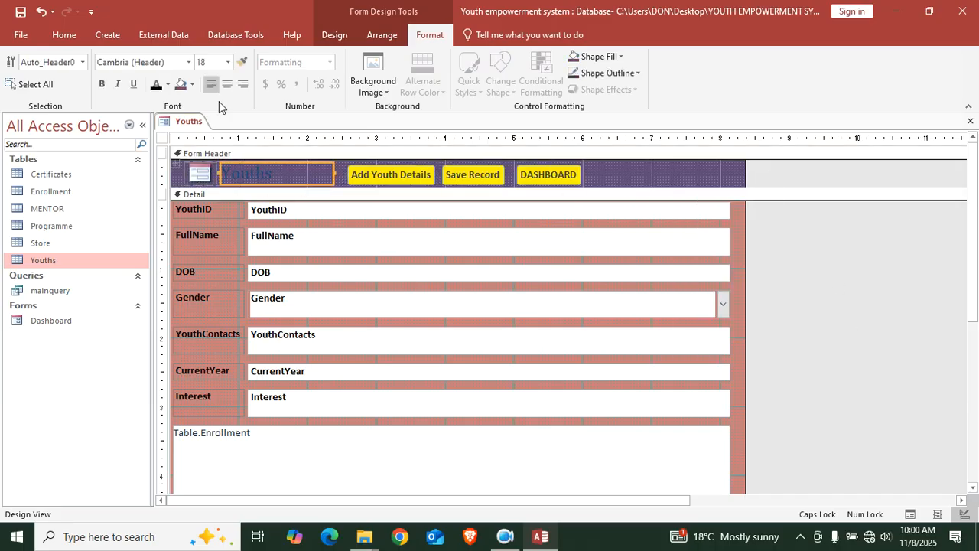
pyautogui.click(170, 85)
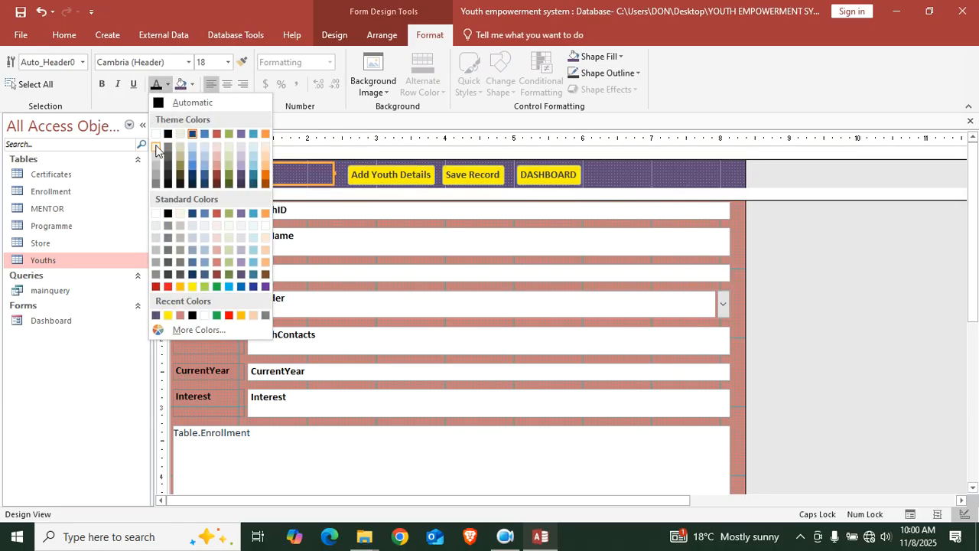
pyautogui.click(157, 137)
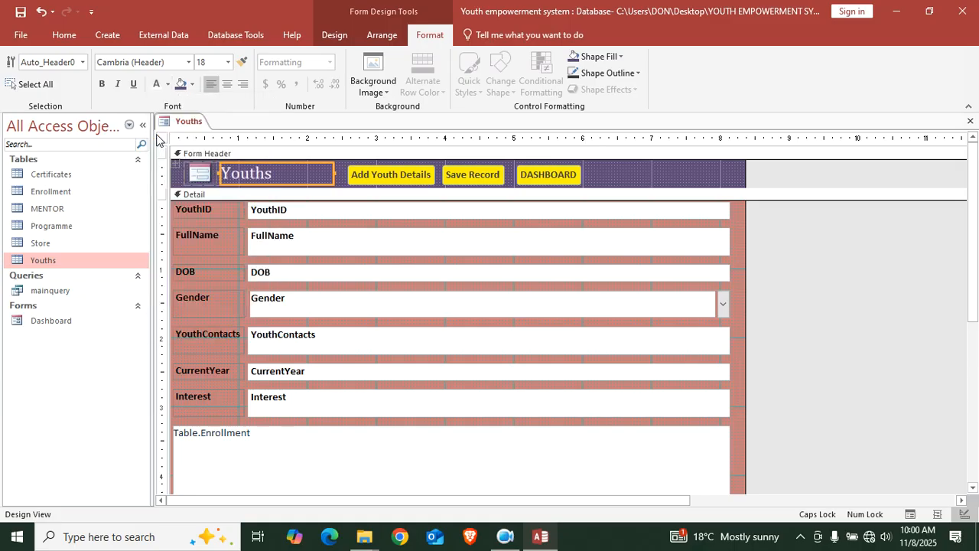
pyautogui.click(860, 261)
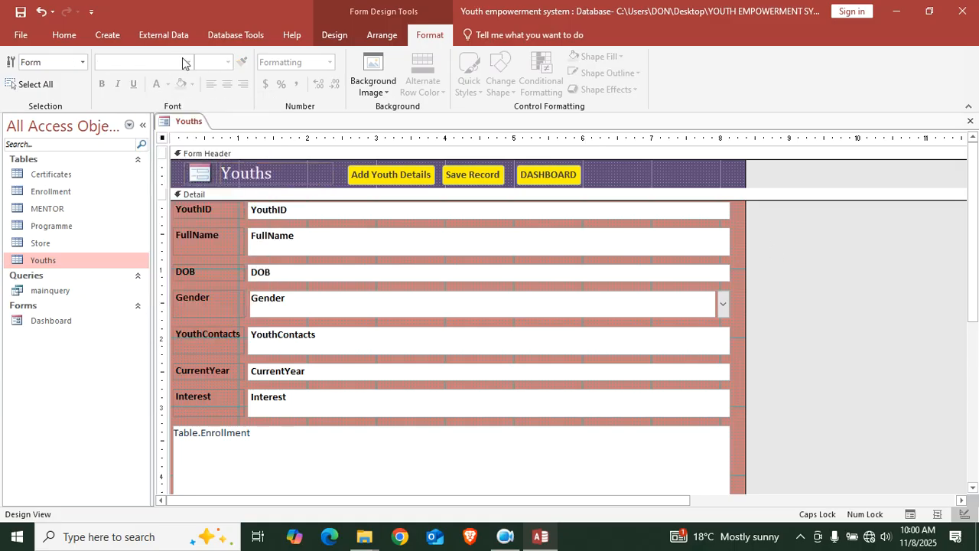
# Save the form as Youths, check it in Form View, then return to Design View
pyautogui.click(21, 11)
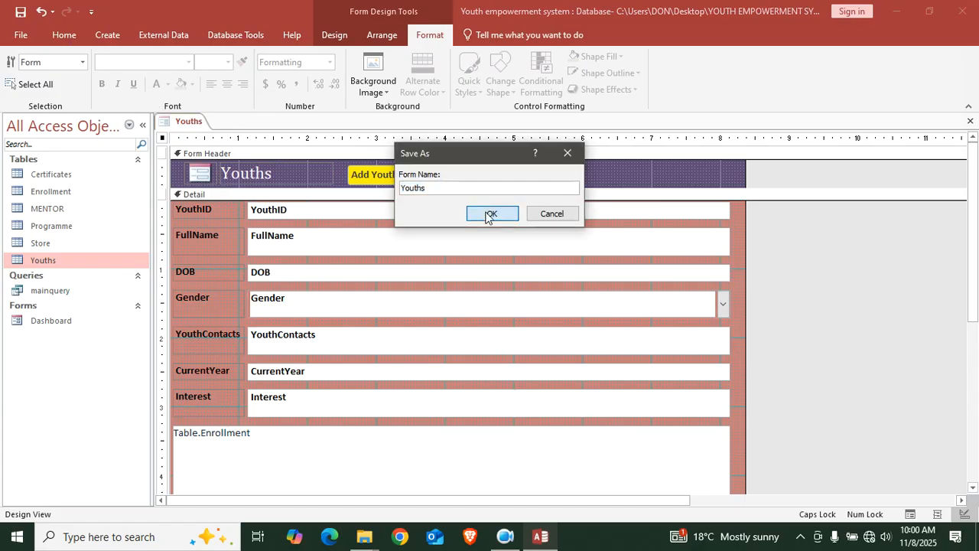
pyautogui.click(492, 212)
pyautogui.click(64, 35)
pyautogui.click(16, 63)
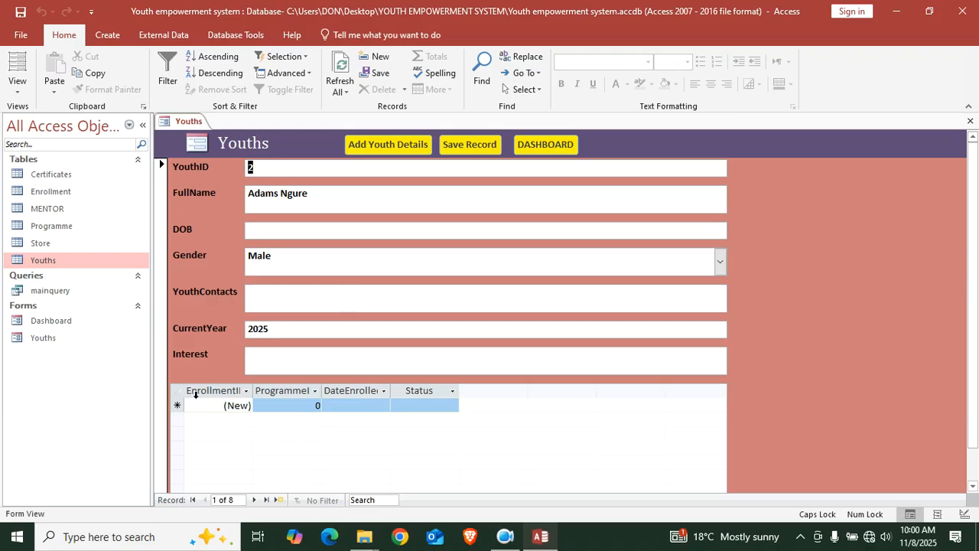
pyautogui.rightClick(789, 215)
pyautogui.click(818, 252)
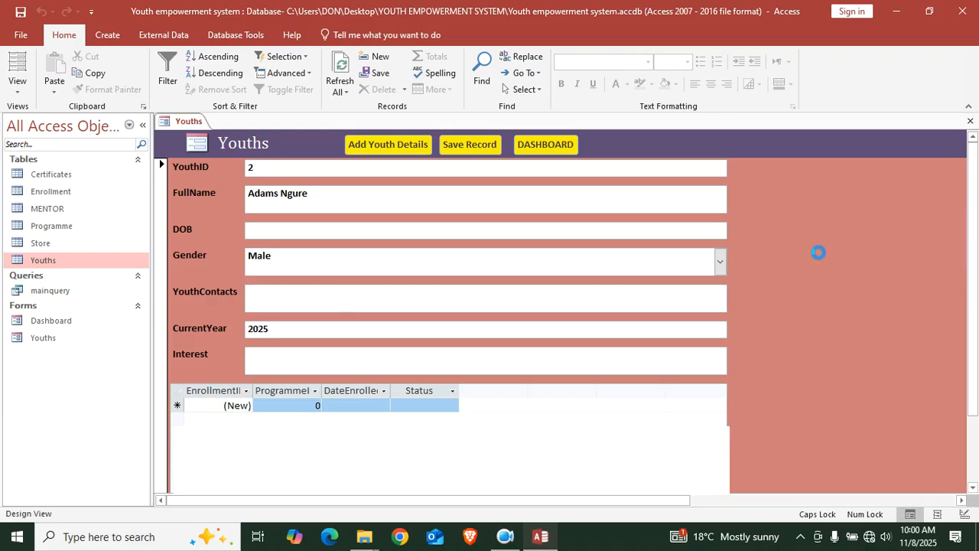
# Delete the Table.Enrollment subform and shorten the Detail section
pyautogui.click(202, 253)
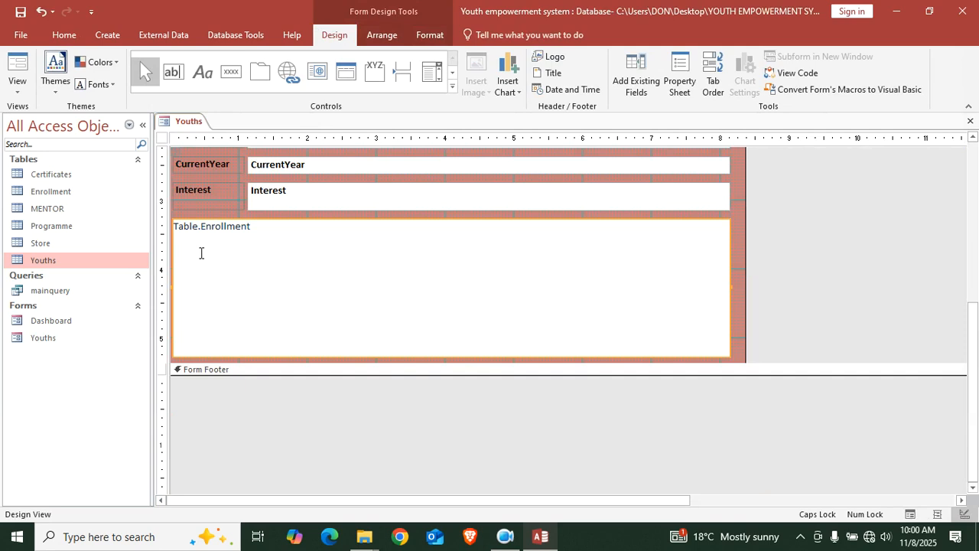
pyautogui.press('Delete')
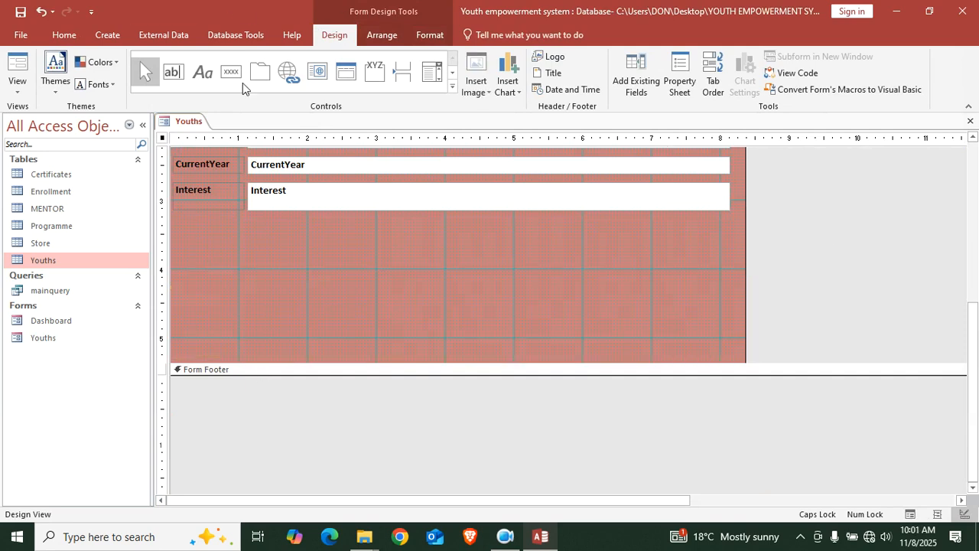
pyautogui.moveTo(320, 362); pyautogui.dragTo(354, 449)
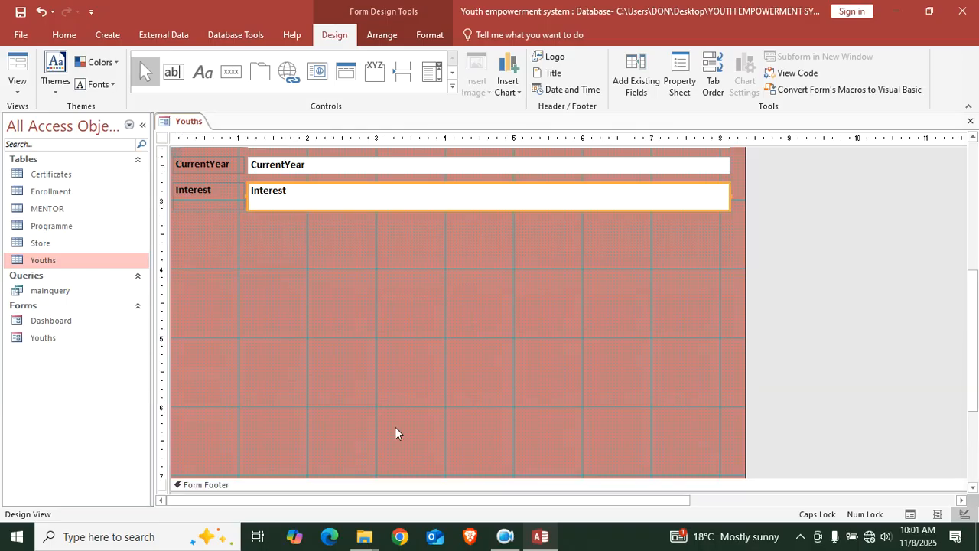
pyautogui.click(252, 265)
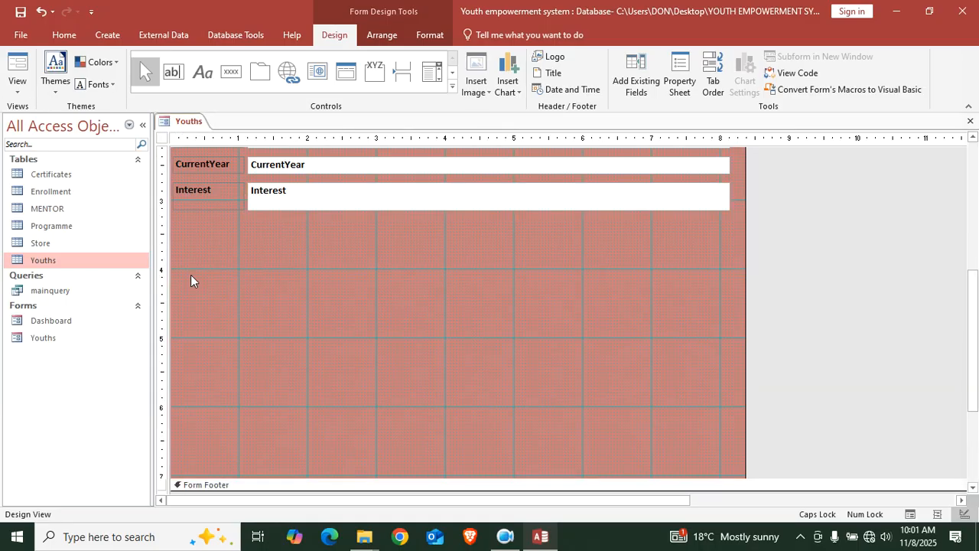
# Add the Youths table as a label-free subform directly under the Interest field
pyautogui.moveTo(76, 262); pyautogui.dragTo(261, 277)
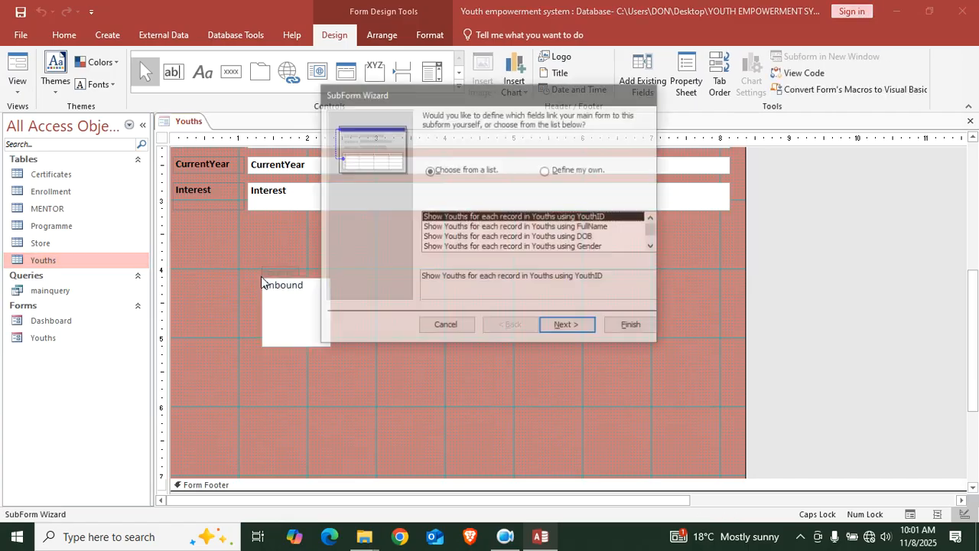
pyautogui.click(564, 326)
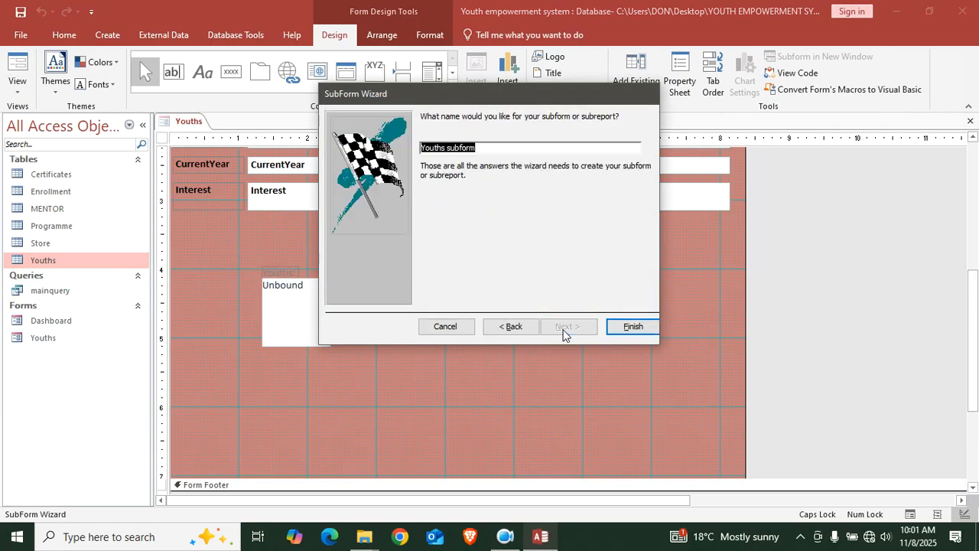
pyautogui.click(630, 327)
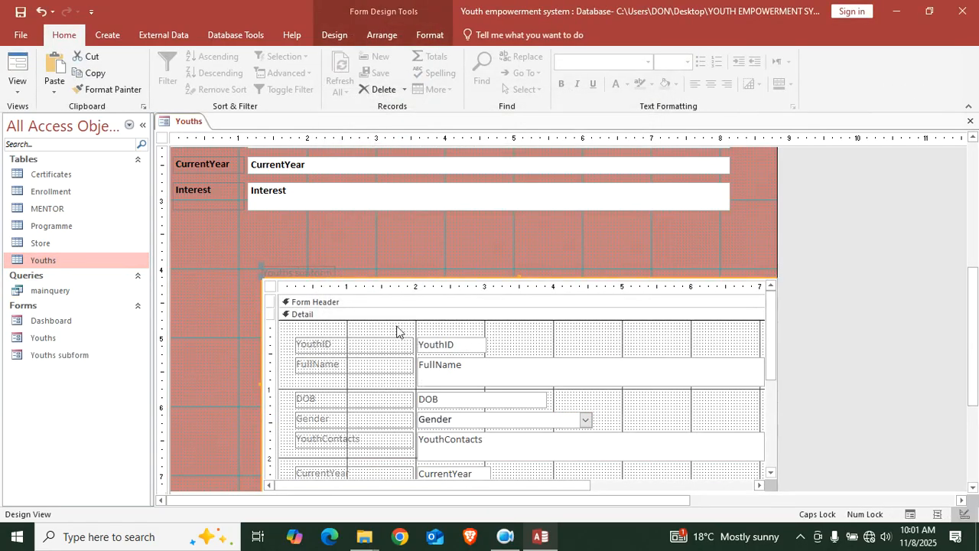
pyautogui.click(280, 271)
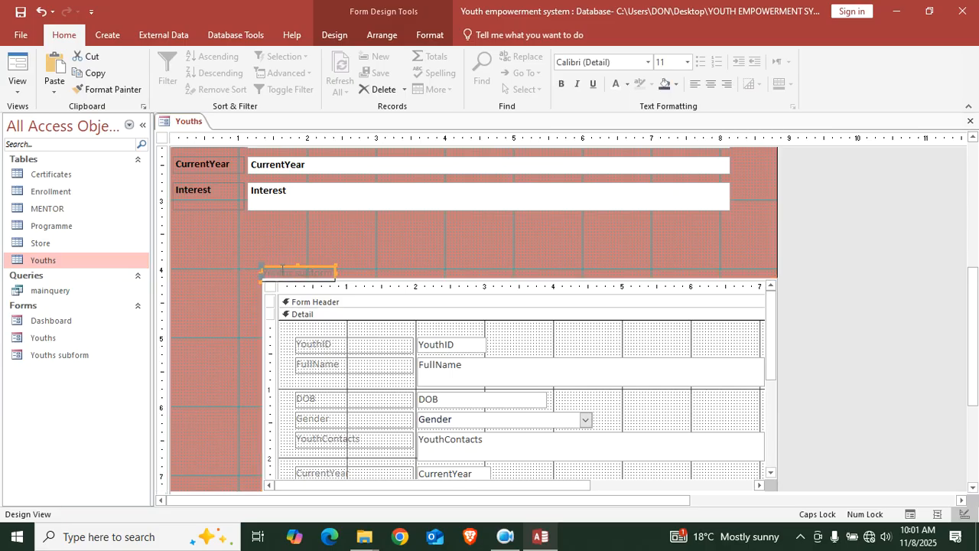
pyautogui.press('Delete')
pyautogui.moveTo(270, 284); pyautogui.dragTo(148, 222)
# Narrow the form, shrink the Detail section to fit the subform, and preview in Form View
pyautogui.moveTo(777, 297); pyautogui.dragTo(735, 287)
pyautogui.doubleClick(734, 286)
pyautogui.click(966, 125)
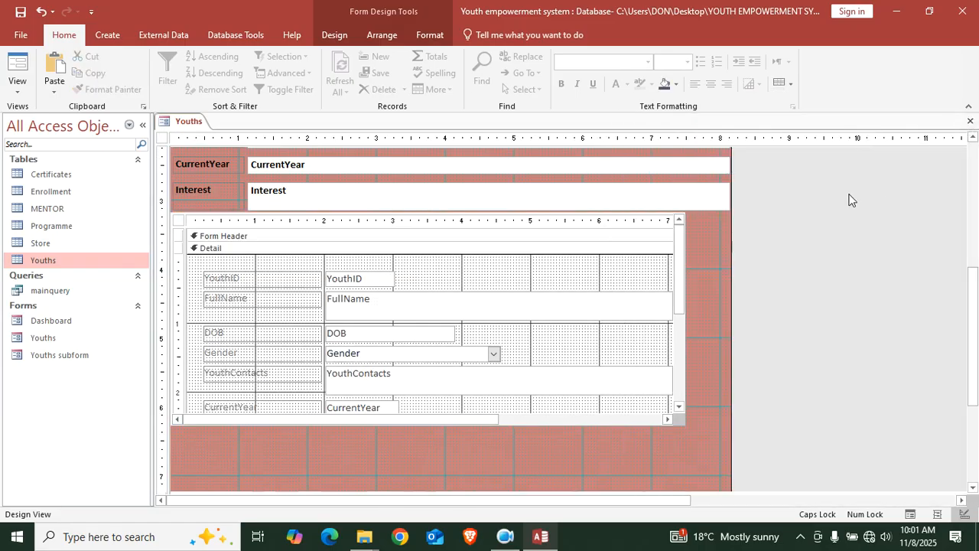
pyautogui.moveTo(555, 491); pyautogui.dragTo(571, 437)
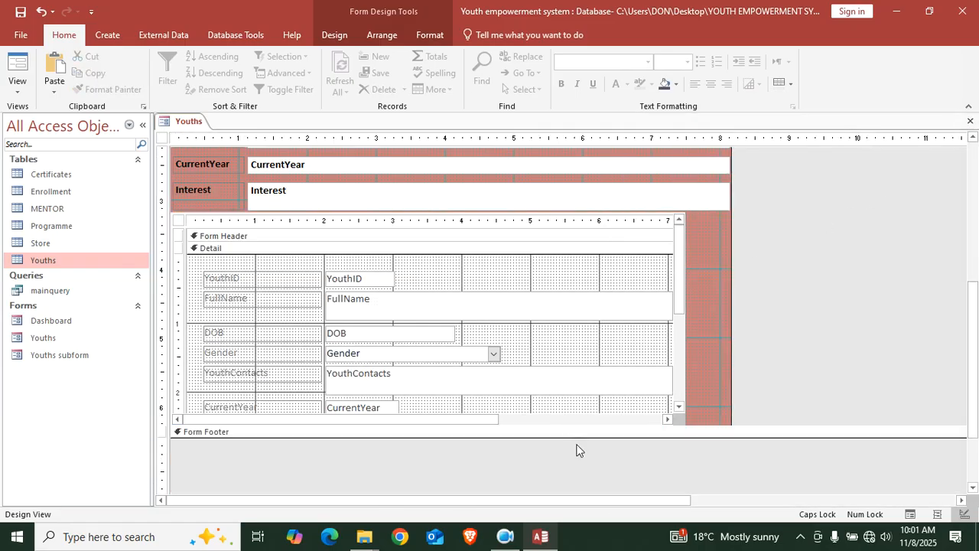
pyautogui.click(18, 66)
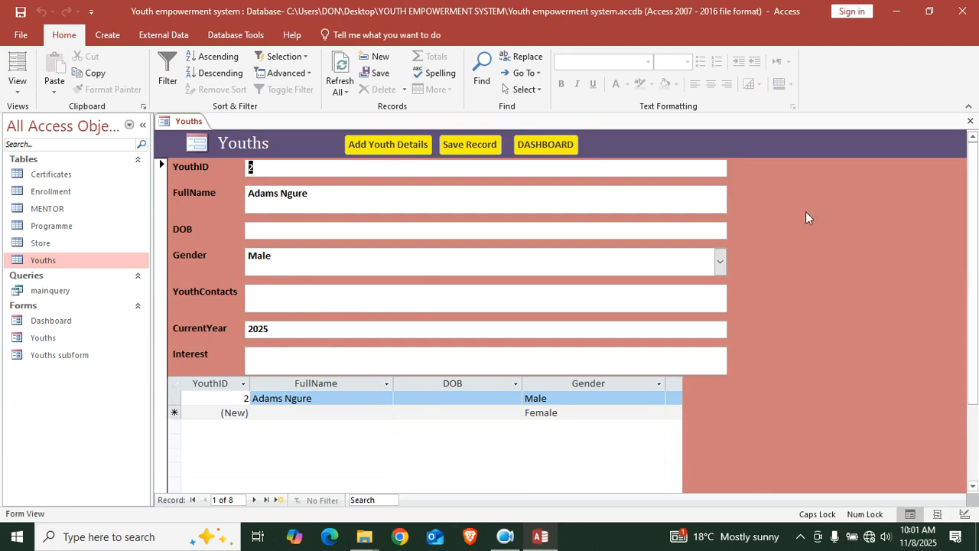
# Clear the subform's Link Child and Link Master Fields, then view the Youths form in Form View
pyautogui.rightClick(783, 191)
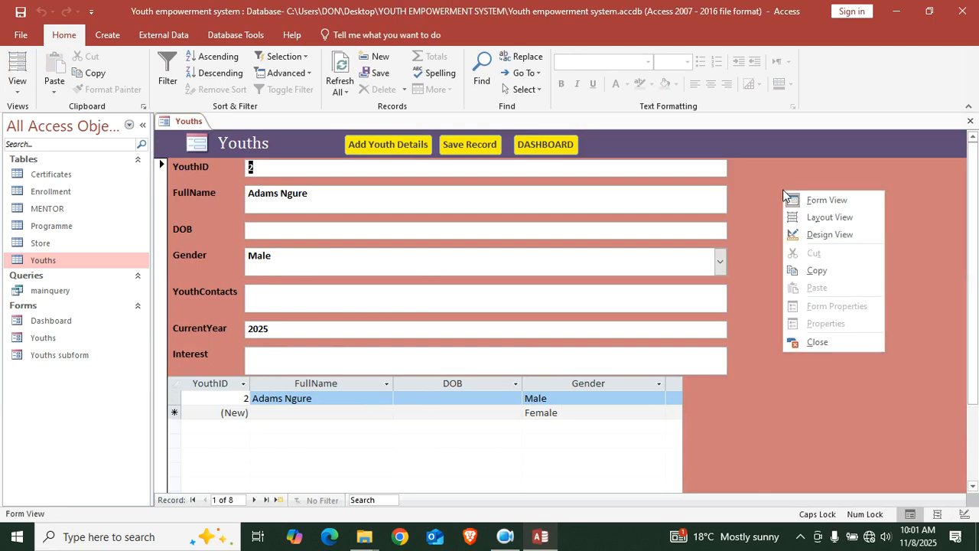
pyautogui.click(826, 235)
pyautogui.scroll(-5, 707, 432)
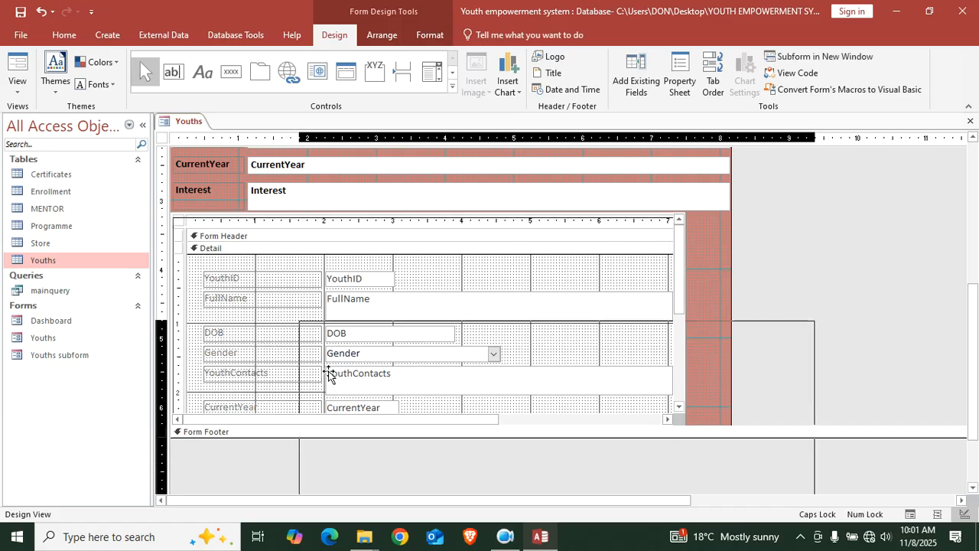
pyautogui.click(207, 279)
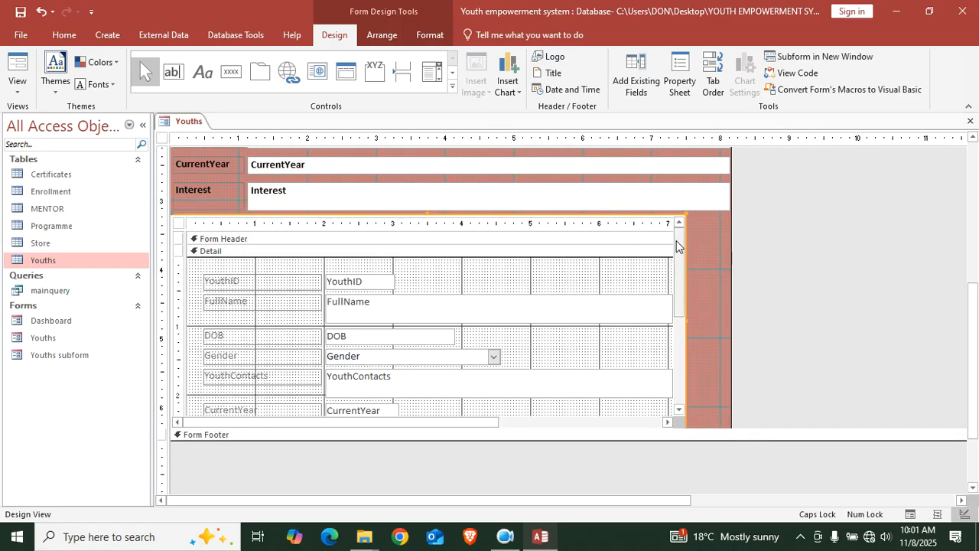
pyautogui.click(690, 92)
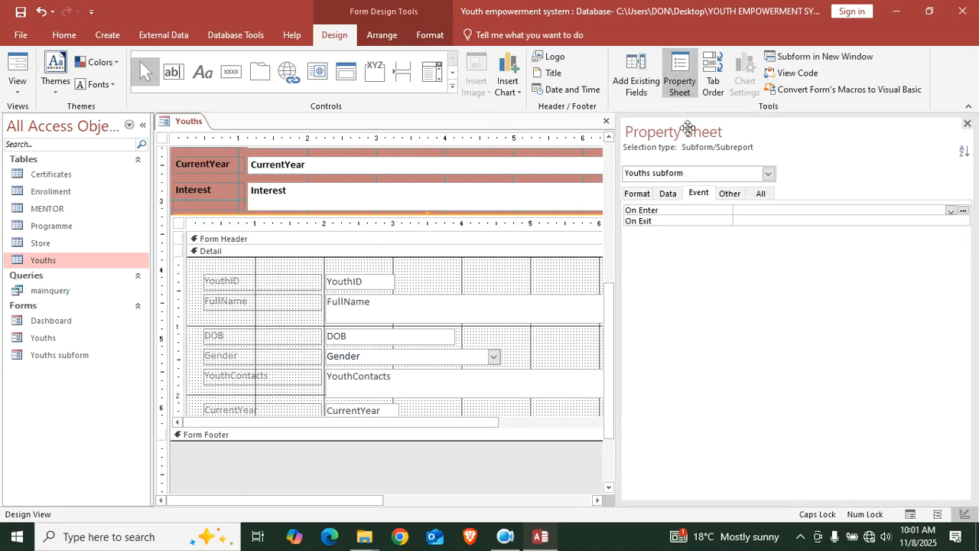
pyautogui.click(667, 193)
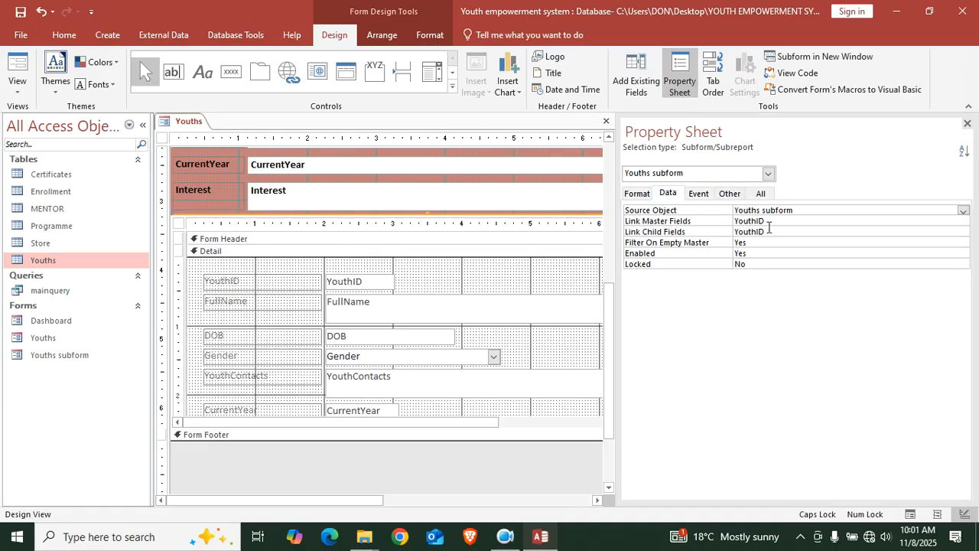
pyautogui.click(661, 231)
pyautogui.press('Delete')
pyautogui.doubleClick(777, 219)
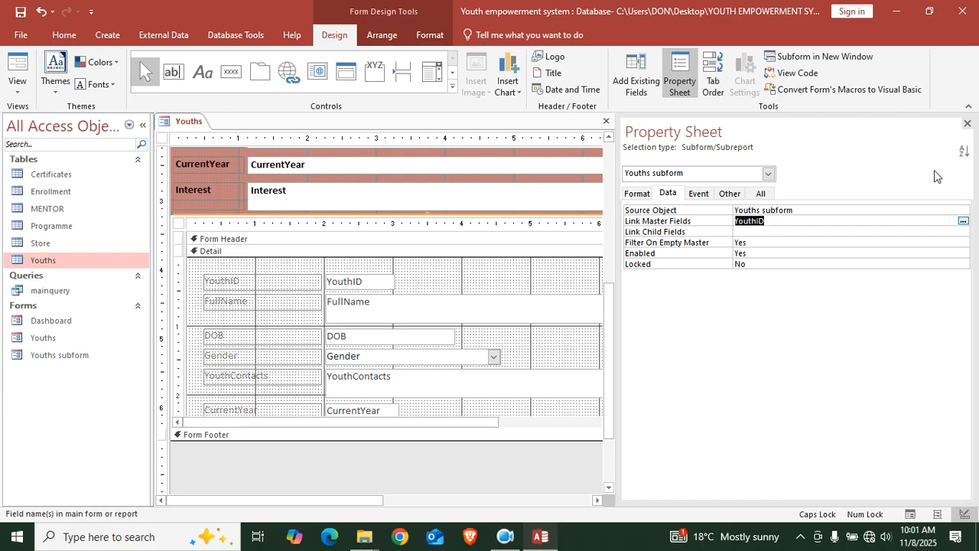
pyautogui.press('Delete')
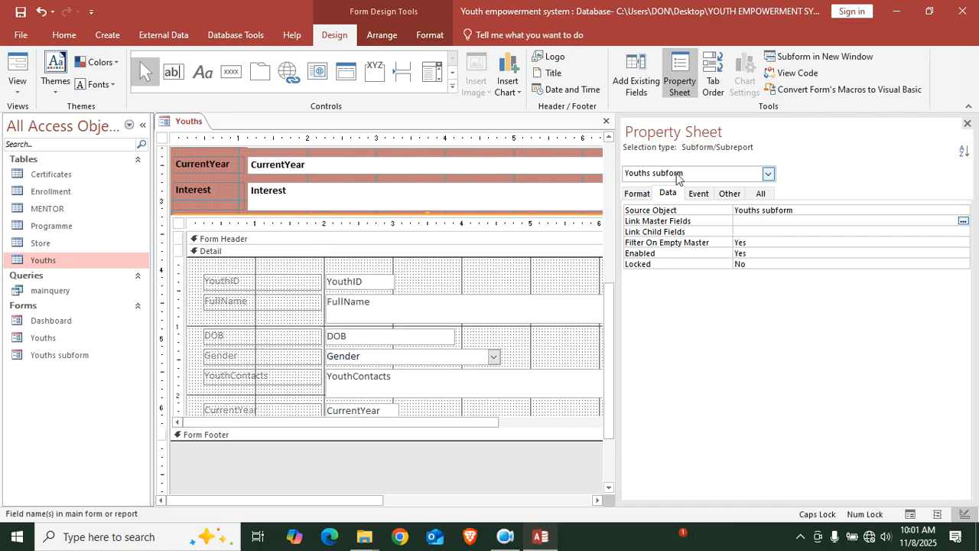
pyautogui.click(967, 124)
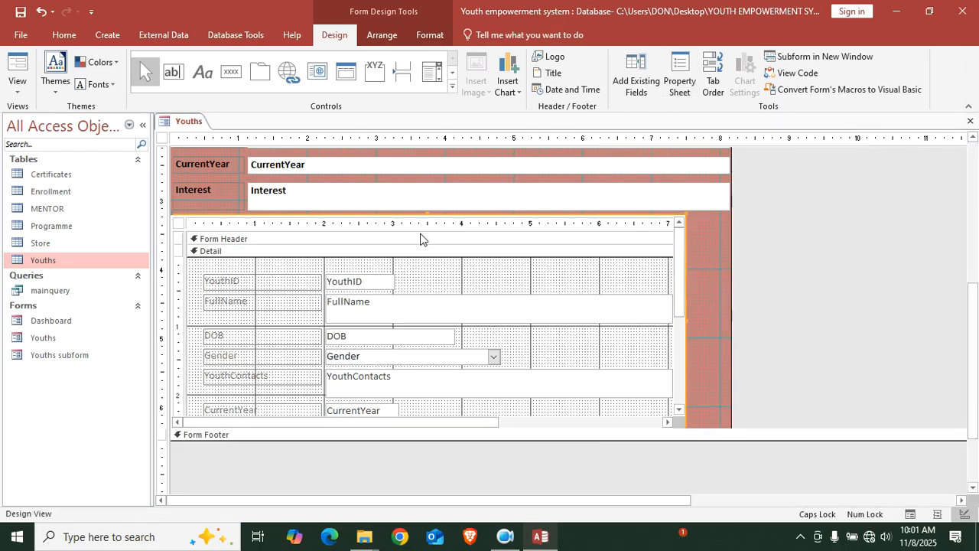
pyautogui.click(17, 71)
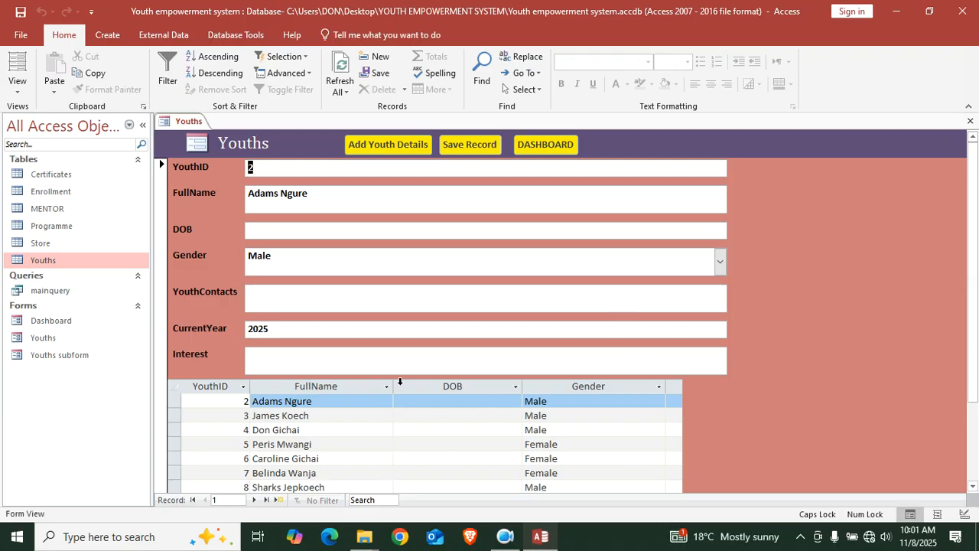
pyautogui.click(447, 402)
pyautogui.click(529, 401)
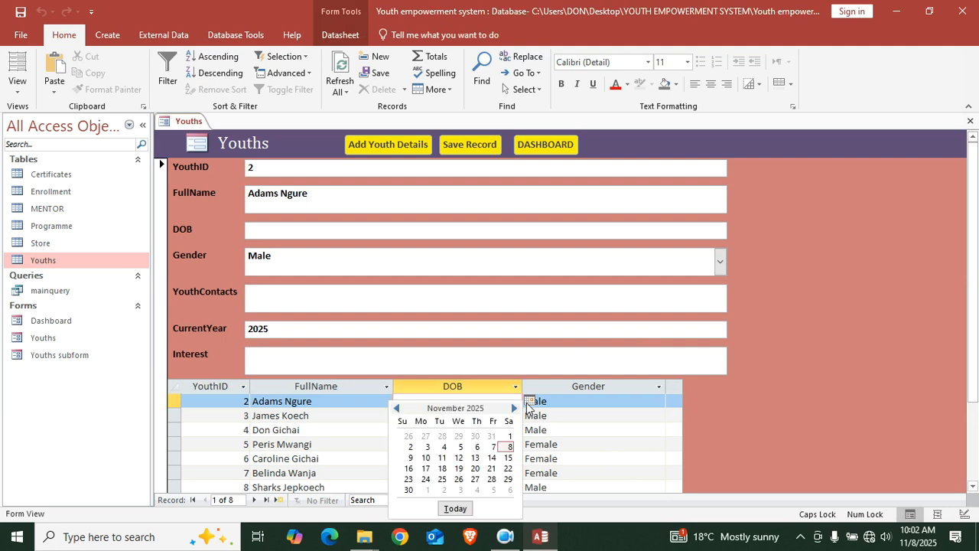
pyautogui.click(458, 436)
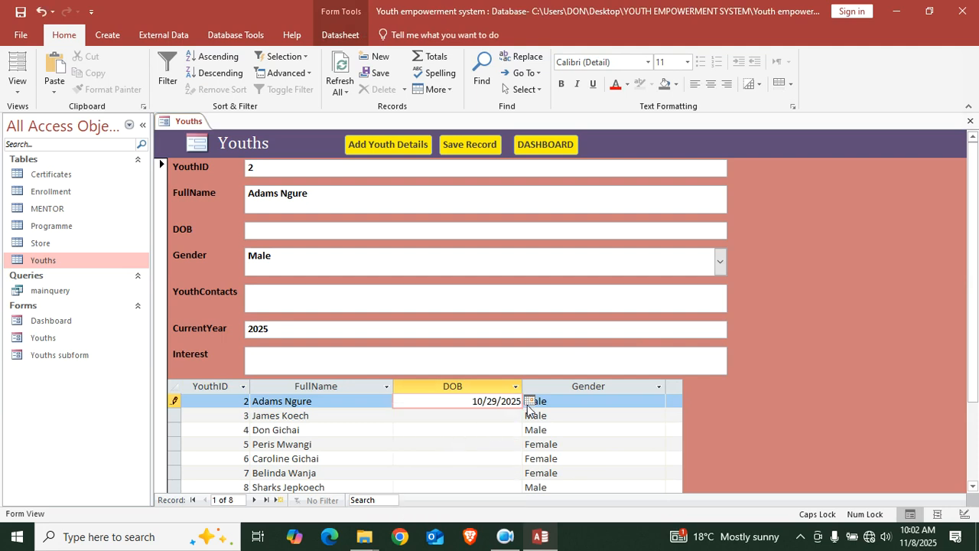
pyautogui.press('BackSpace')
pyautogui.press('BackSpace')
pyautogui.write('02')
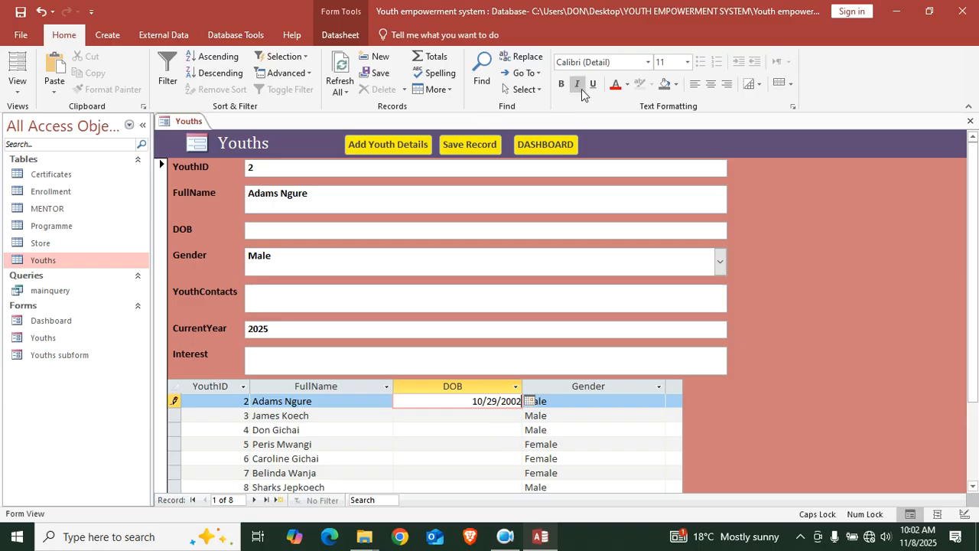
pyautogui.click(339, 80)
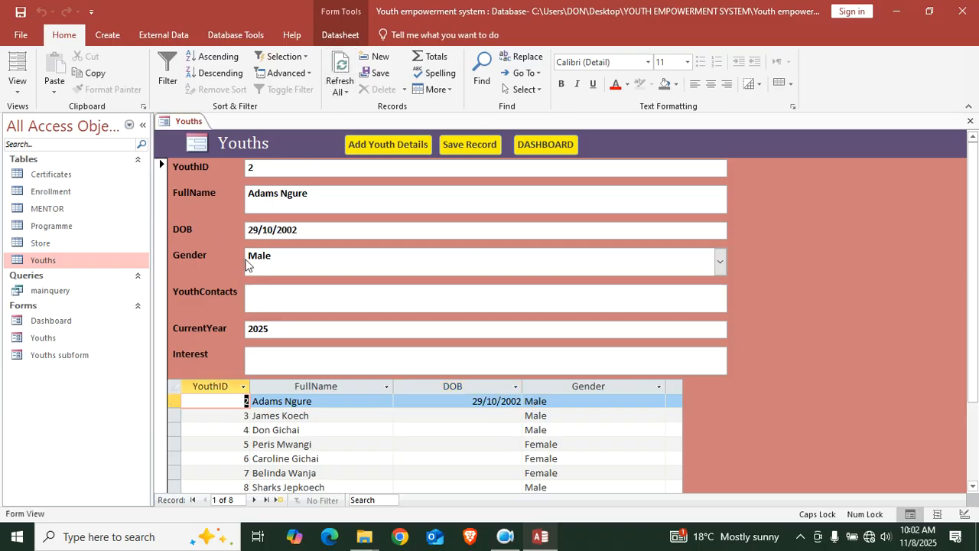
pyautogui.click(459, 414)
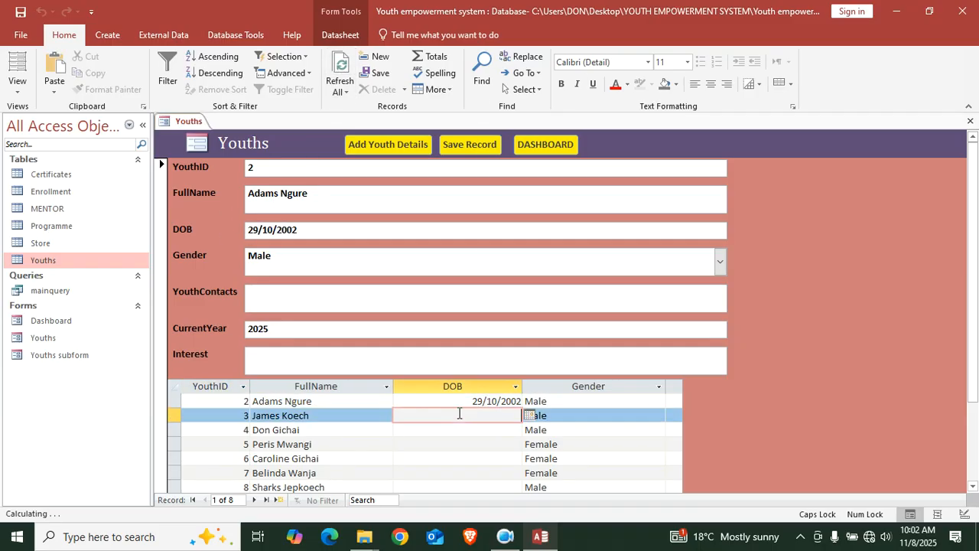
pyautogui.click(531, 419)
pyautogui.click(428, 447)
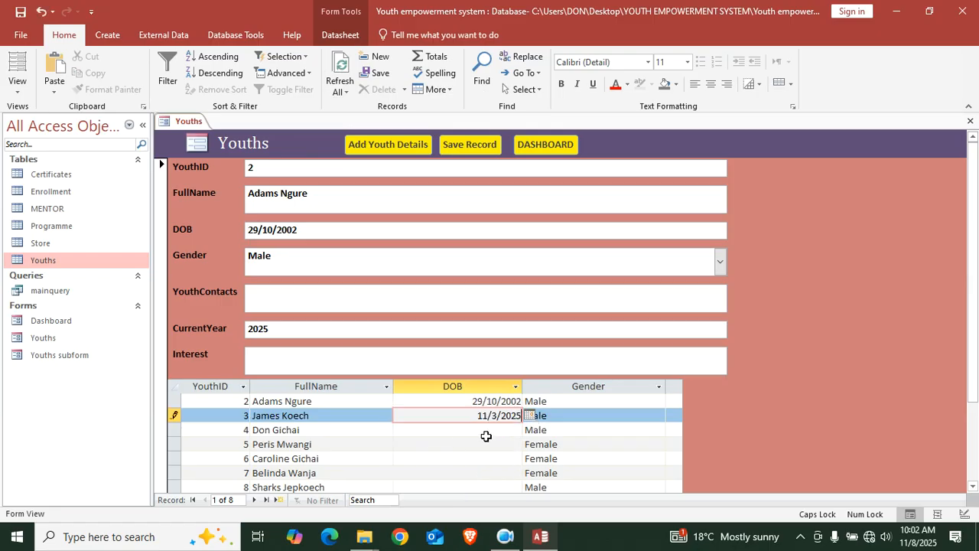
pyautogui.press('BackSpace')
pyautogui.press('BackSpace')
pyautogui.write('000')
pyautogui.press('BackSpace')
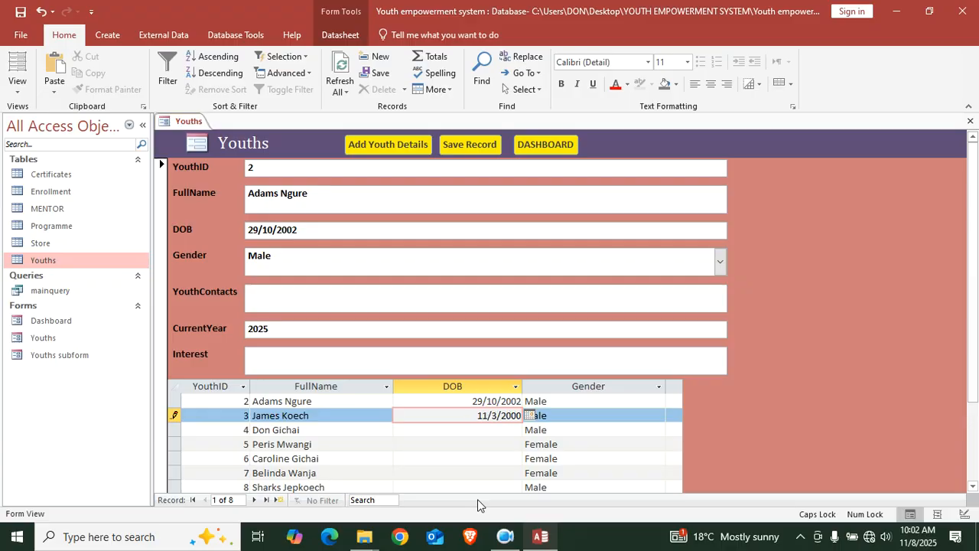
pyautogui.click(339, 77)
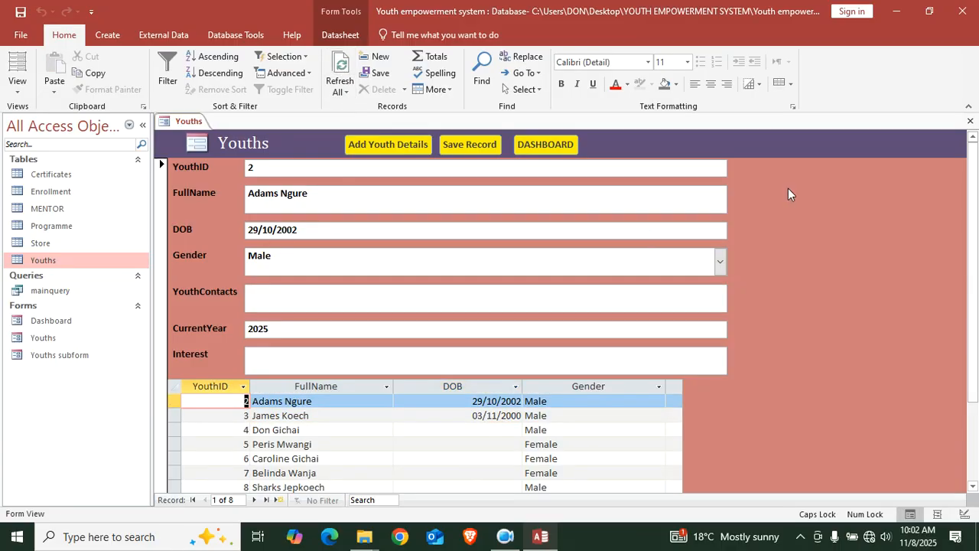
pyautogui.click(970, 121)
# Save the Youths form design and open the Dashboard form in Design View
pyautogui.click(442, 309)
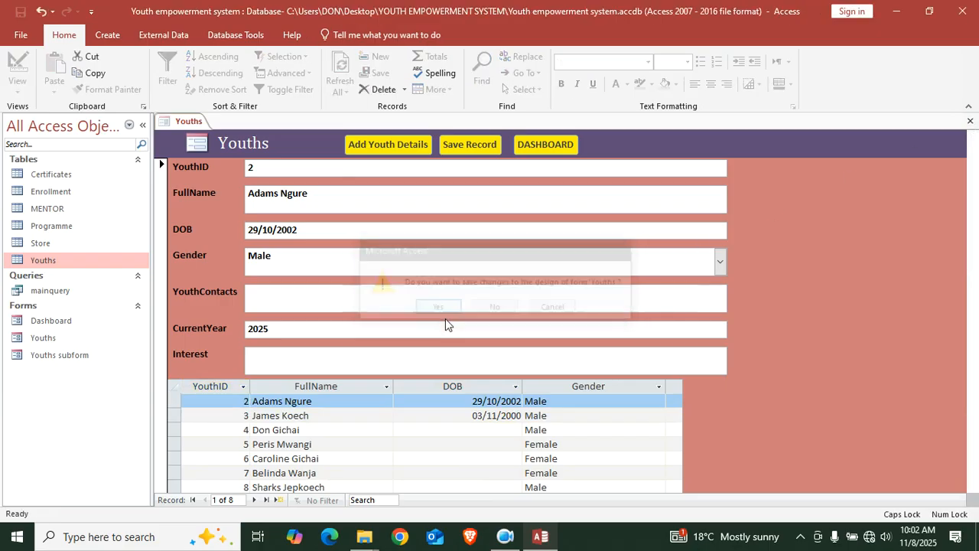
pyautogui.click(68, 326)
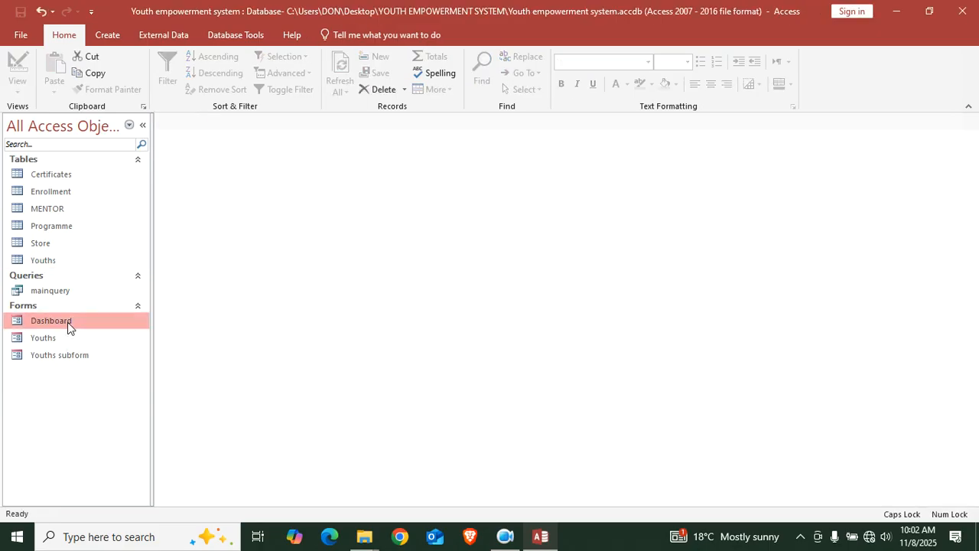
pyautogui.doubleClick(68, 321)
pyautogui.rightClick(414, 400)
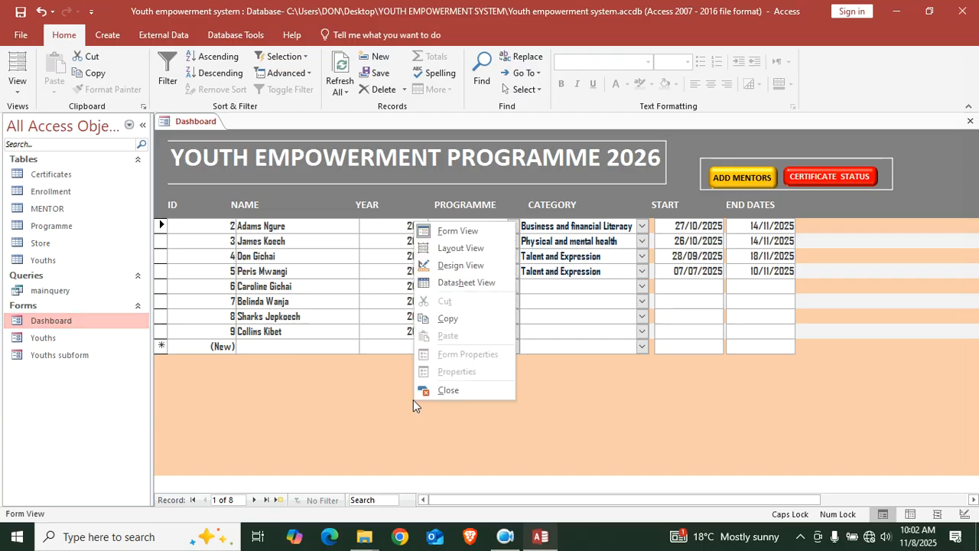
pyautogui.click(465, 265)
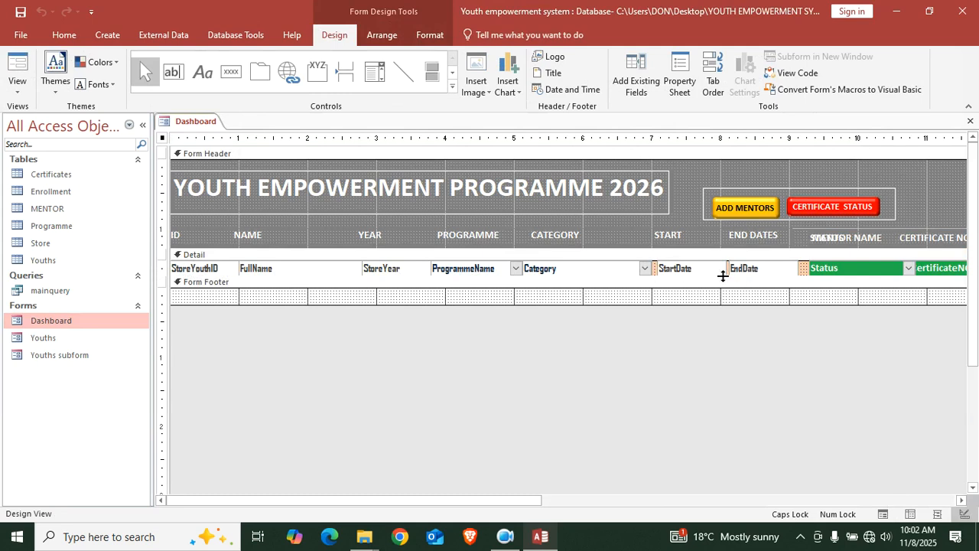
# Make the Dashboard's Detail section taller and open the form's property sheet
pyautogui.moveTo(723, 276); pyautogui.dragTo(724, 296)
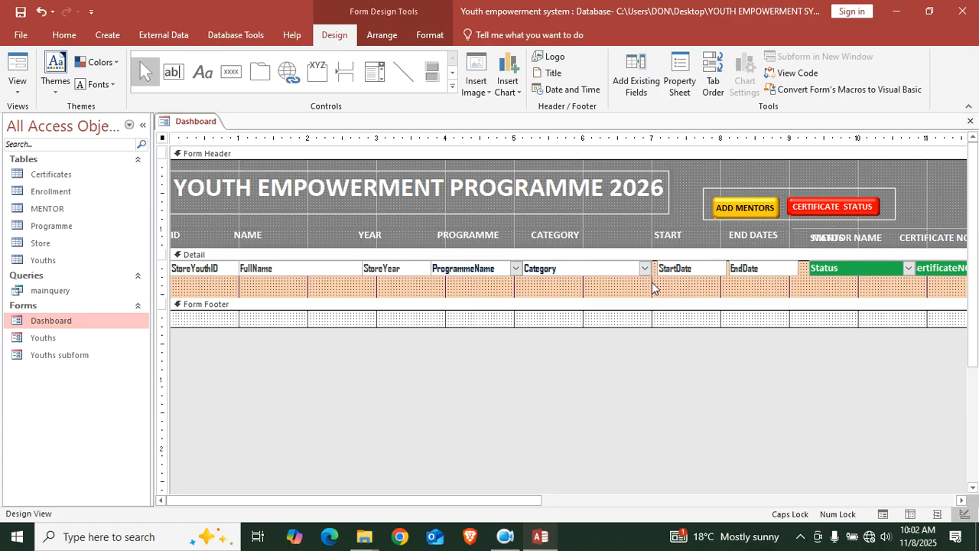
pyautogui.moveTo(642, 288); pyautogui.dragTo(153, 266)
pyautogui.doubleClick(162, 139)
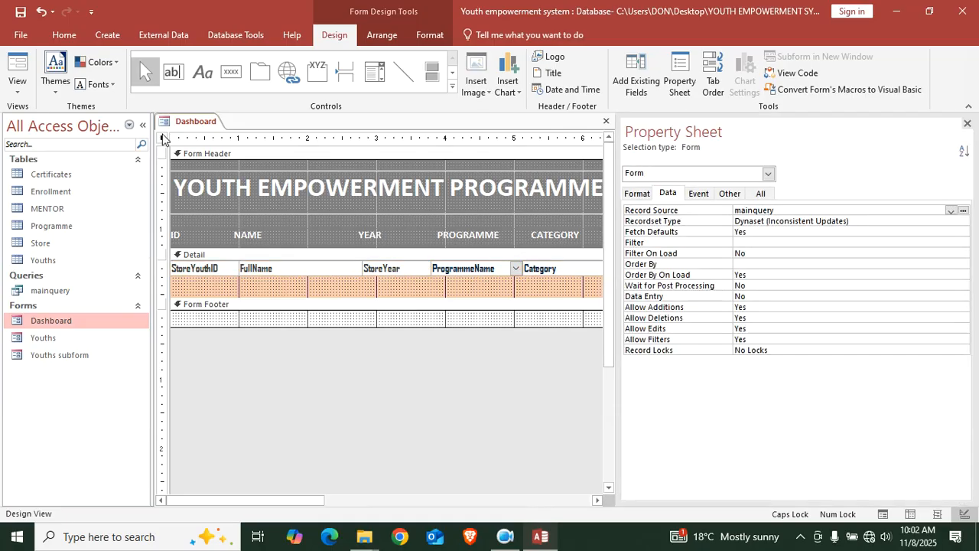
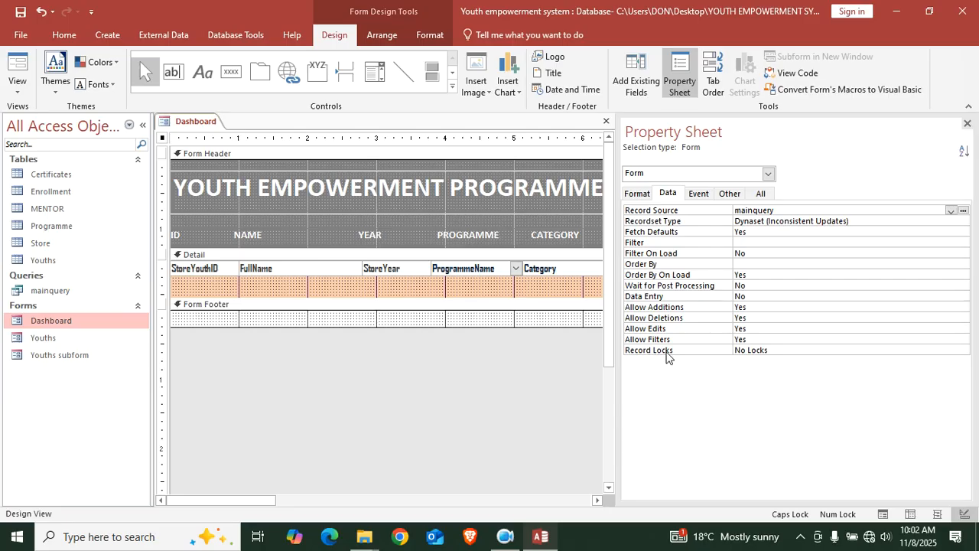
# Select the FullName and StoreYear fields and set their Enabled property to No
pyautogui.click(757, 194)
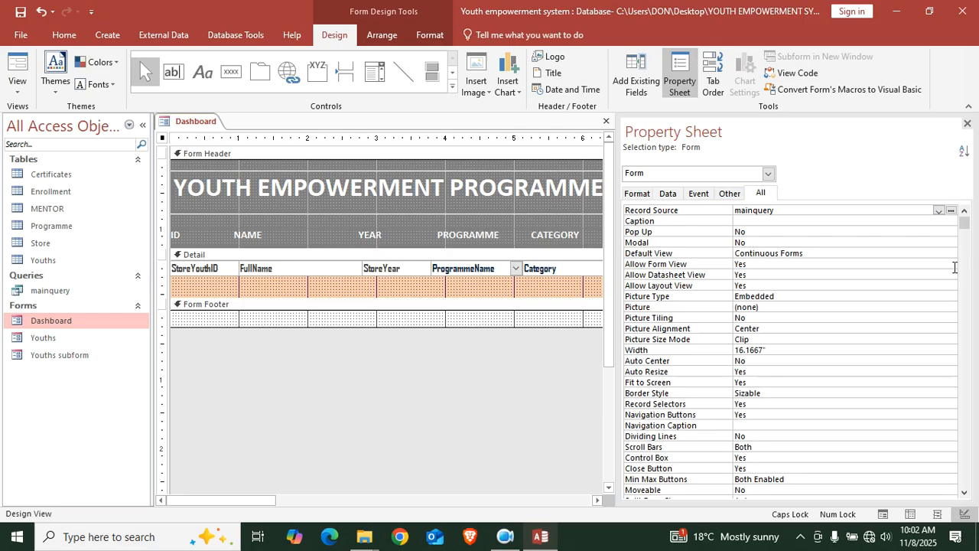
pyautogui.click(480, 289)
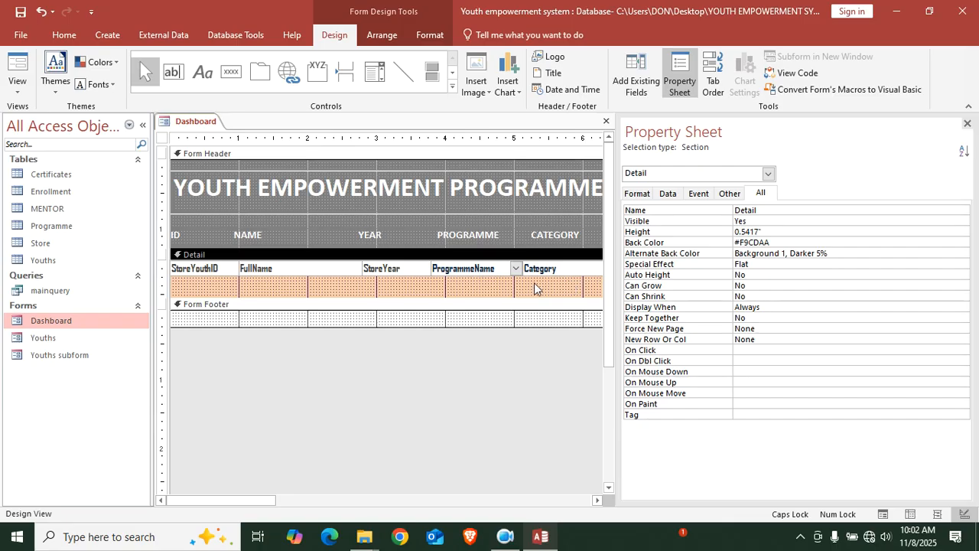
pyautogui.moveTo(411, 283); pyautogui.dragTo(243, 265)
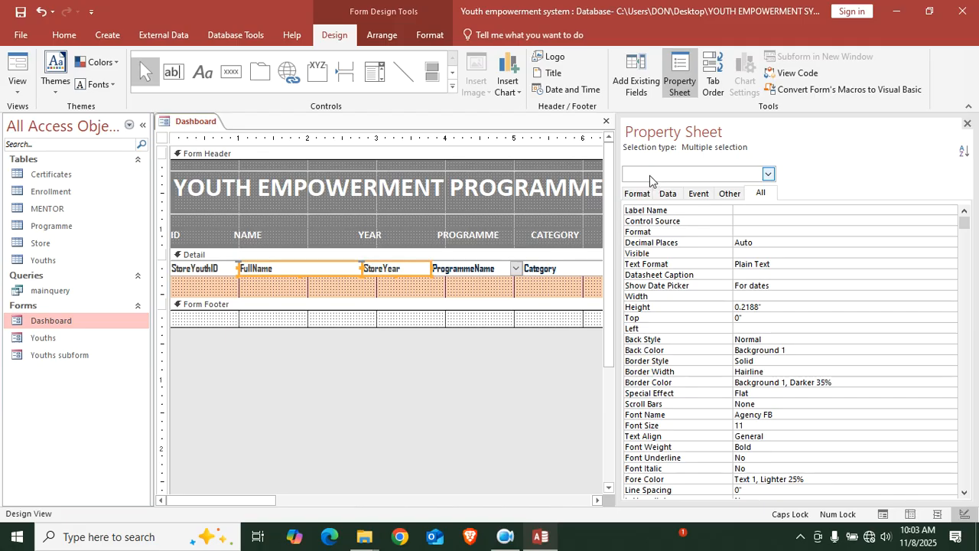
pyautogui.click(667, 194)
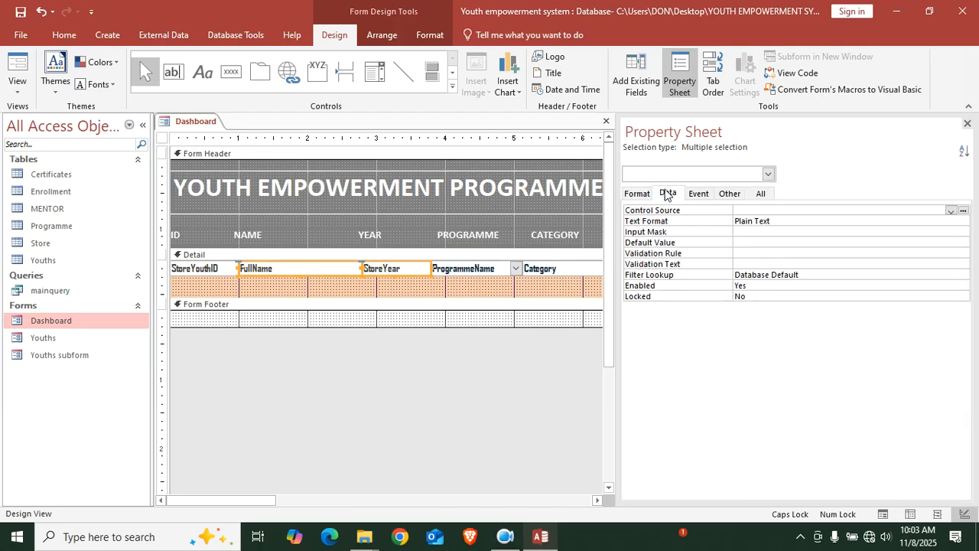
pyautogui.doubleClick(747, 285)
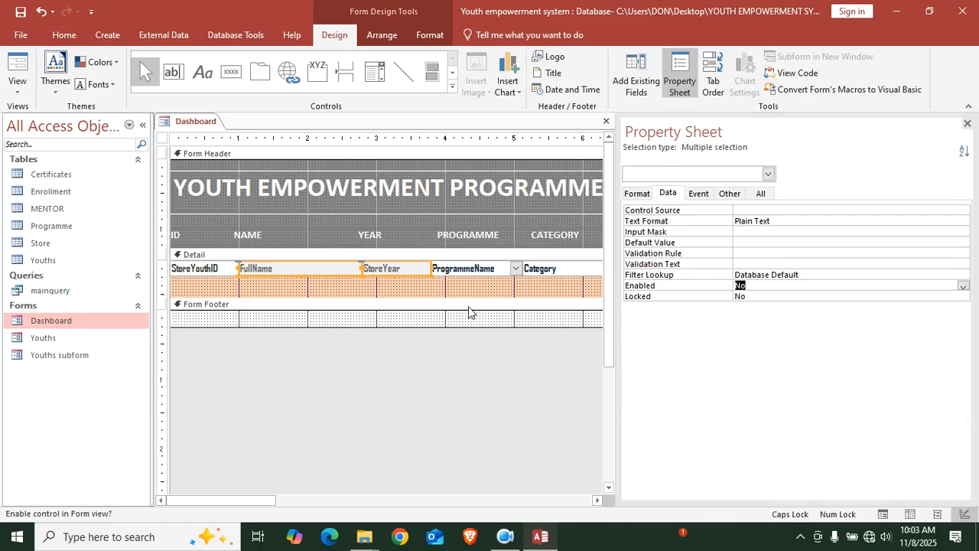
# Shorten the Detail section and set the form's Allow Additions to No
pyautogui.moveTo(287, 294); pyautogui.dragTo(287, 268)
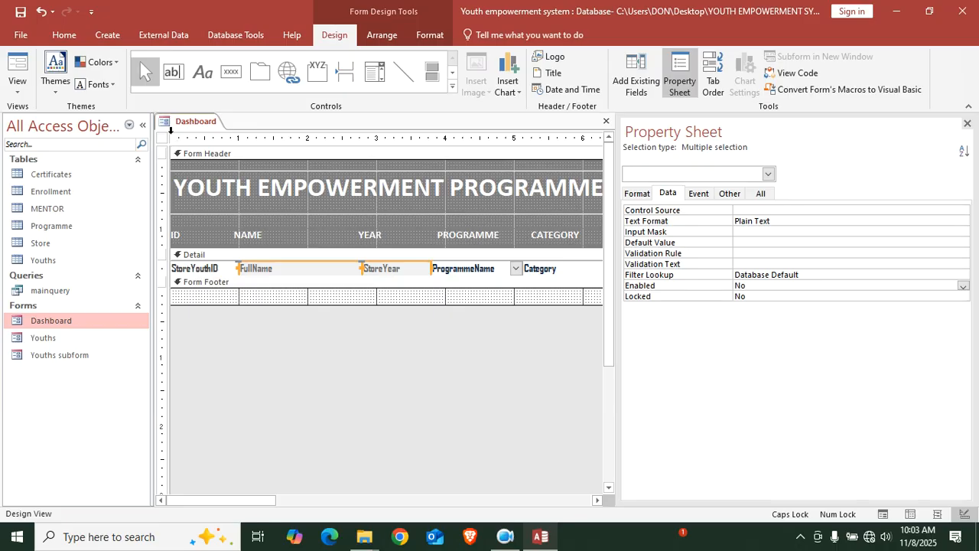
pyautogui.click(161, 140)
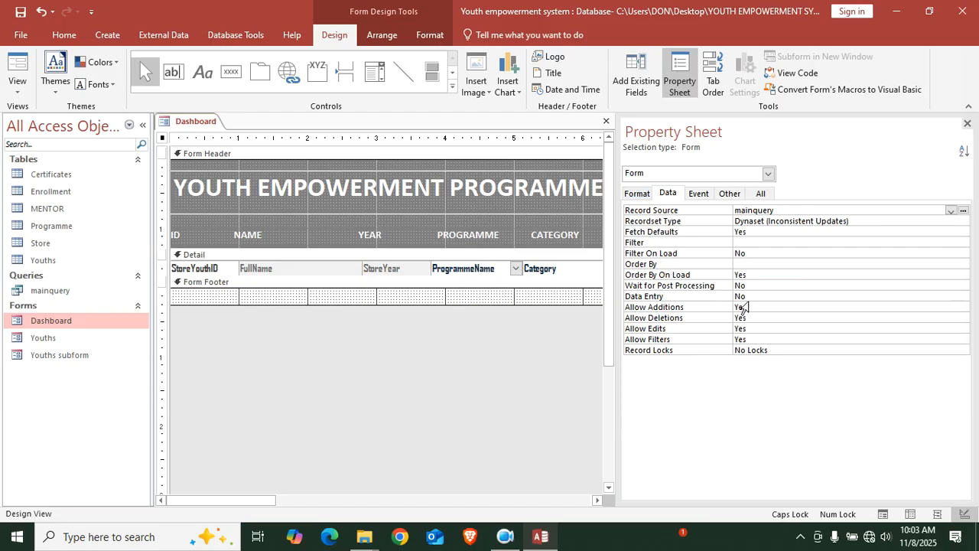
pyautogui.click(769, 306)
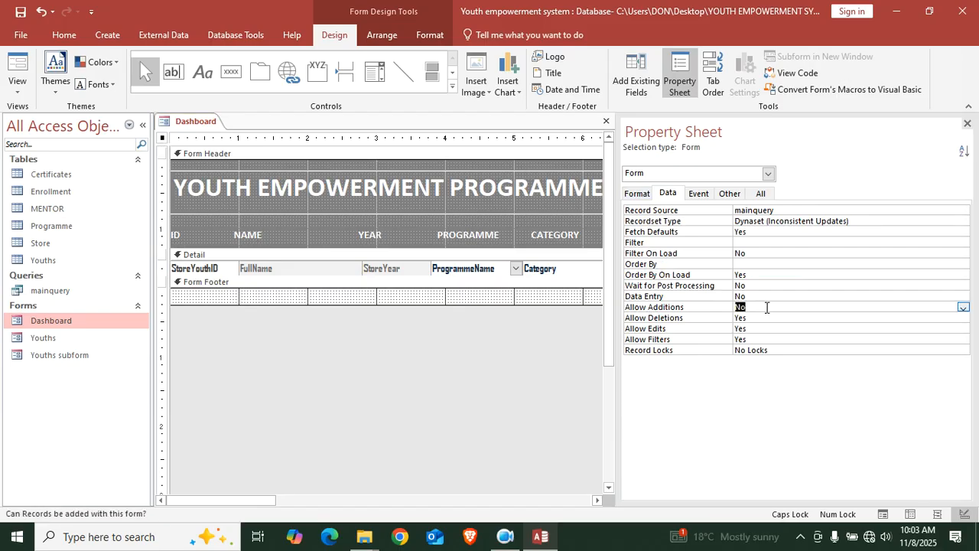
pyautogui.click(967, 123)
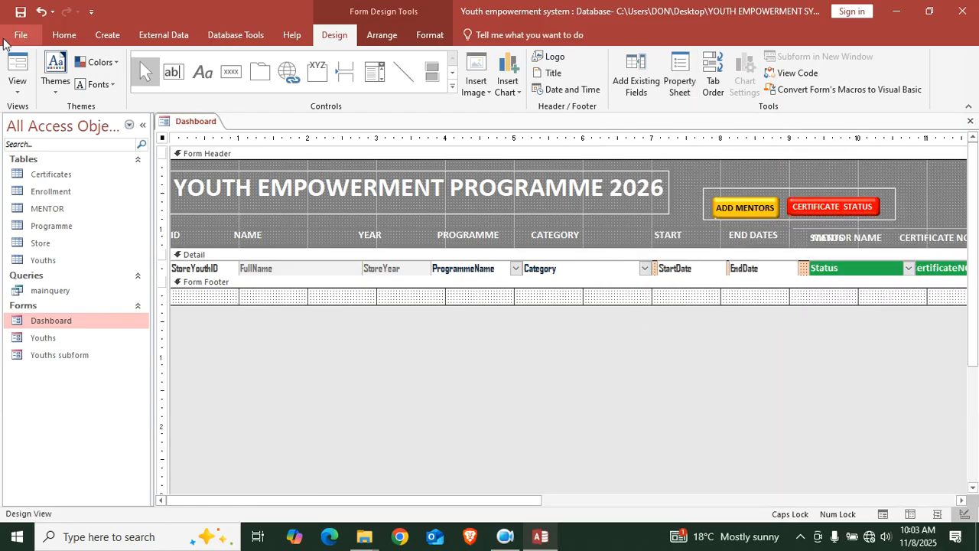
# Preview the Dashboard in Form View, then return to Design View
pyautogui.click(17, 71)
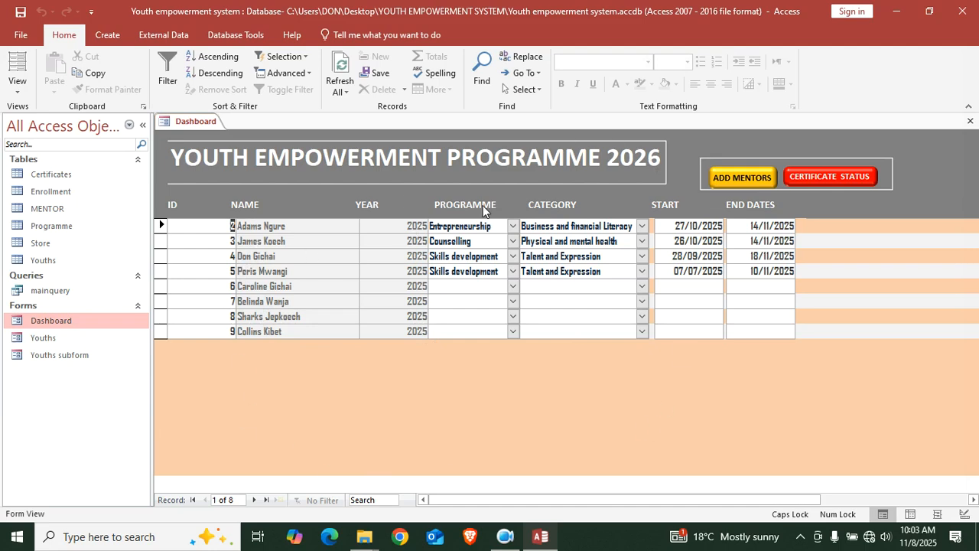
pyautogui.rightClick(457, 402)
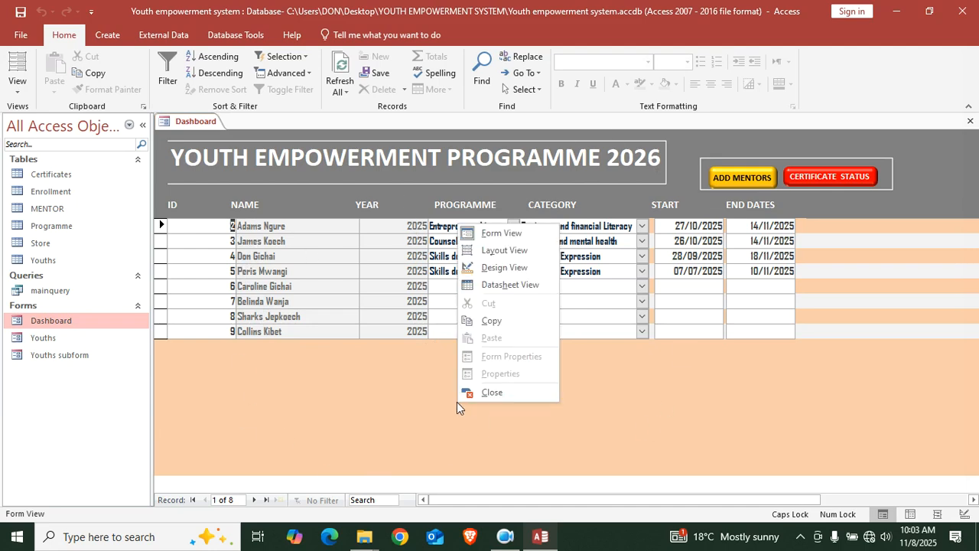
pyautogui.click(497, 265)
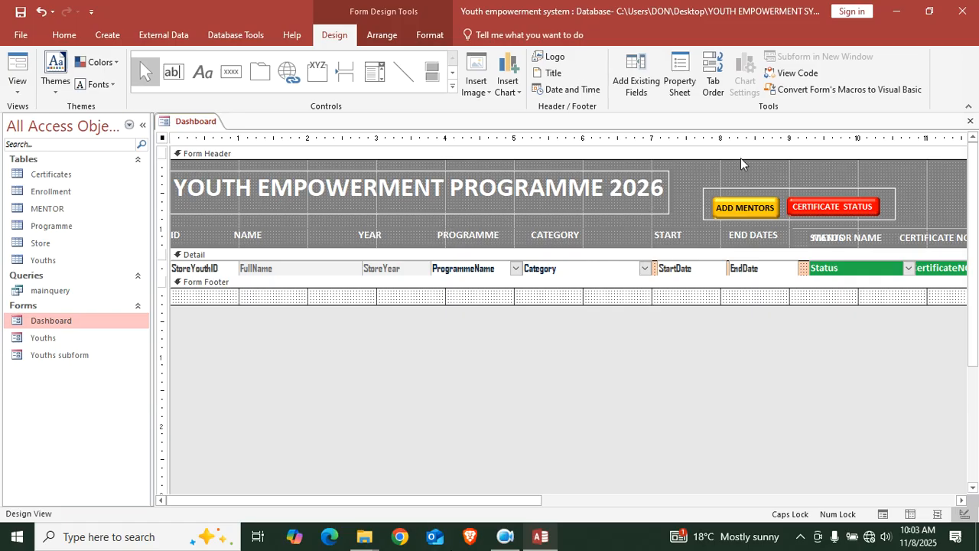
# Draw a command button in the Dashboard header with the Form Operations > Open Form action
pyautogui.click(231, 71)
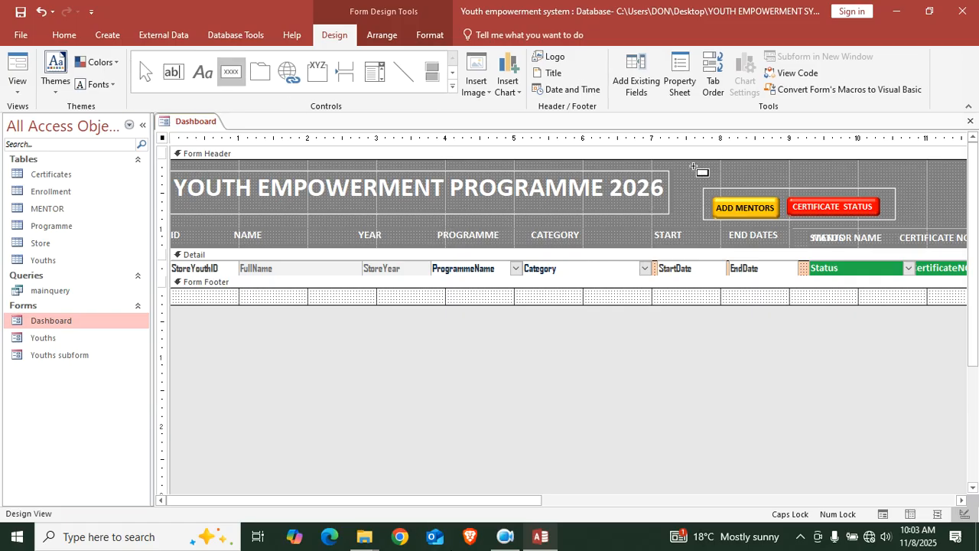
pyautogui.moveTo(703, 162)
pyautogui.mouseDown()
pyautogui.moveTo(841, 187)
pyautogui.moveTo(858, 179)
pyautogui.mouseUp()
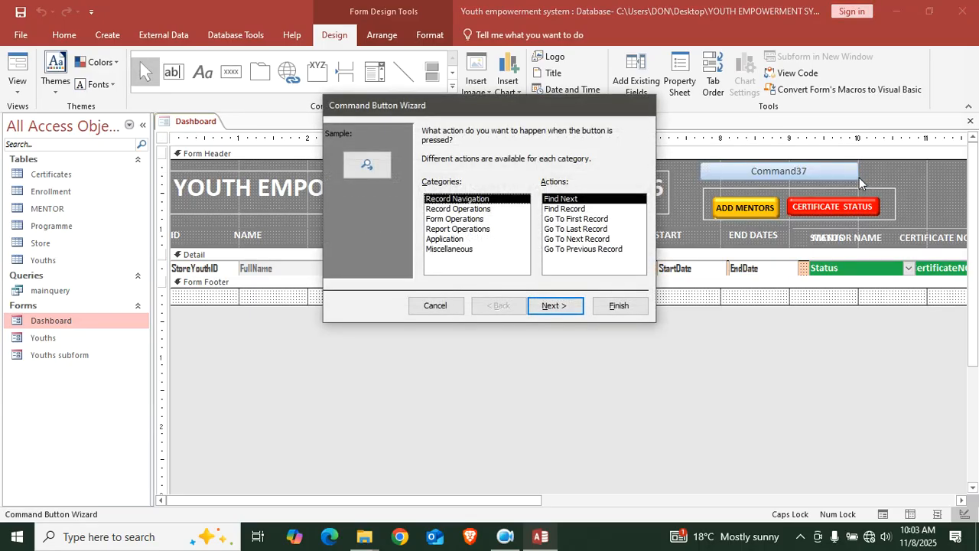
pyautogui.click(468, 218)
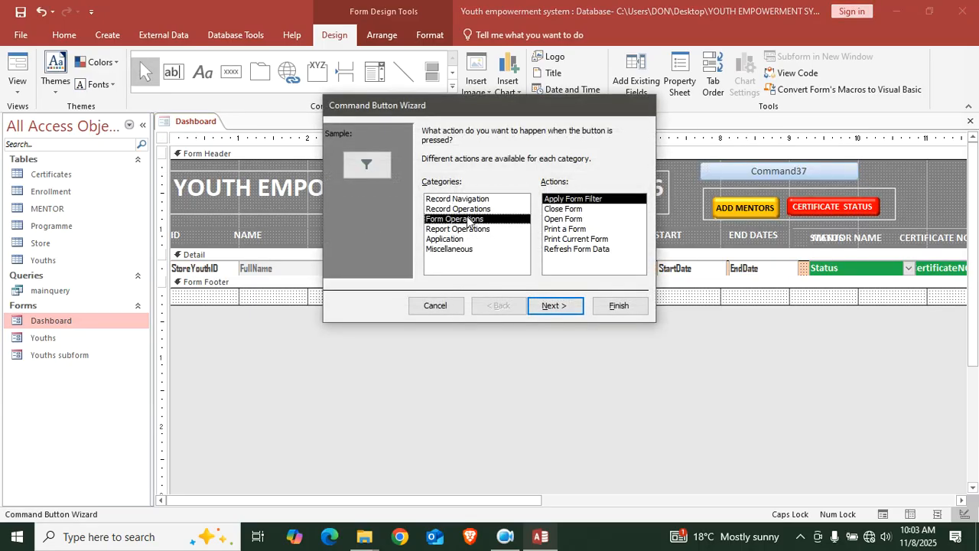
pyautogui.click(568, 212)
pyautogui.click(570, 221)
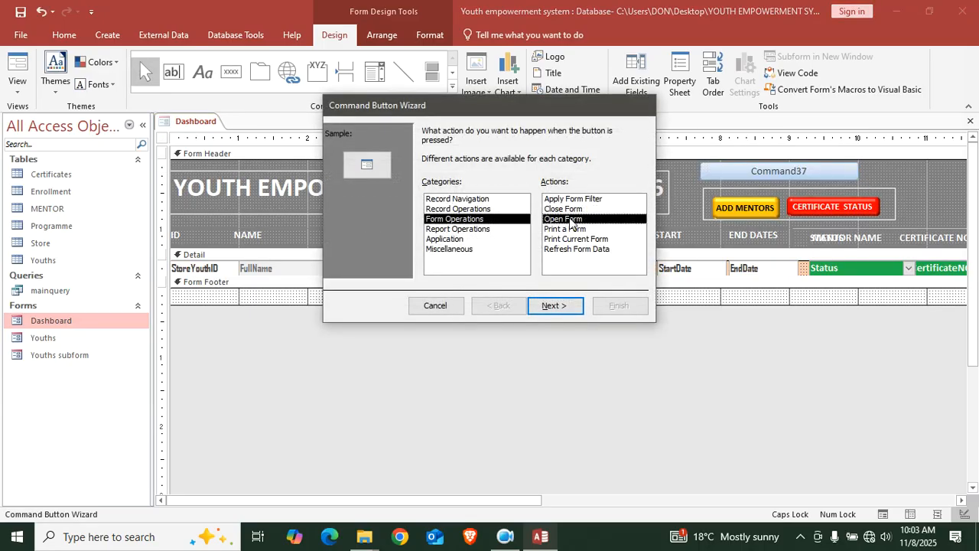
pyautogui.click(573, 303)
# Have the button open the Youths form and caption it ADD YOUTHS
pyautogui.click(456, 181)
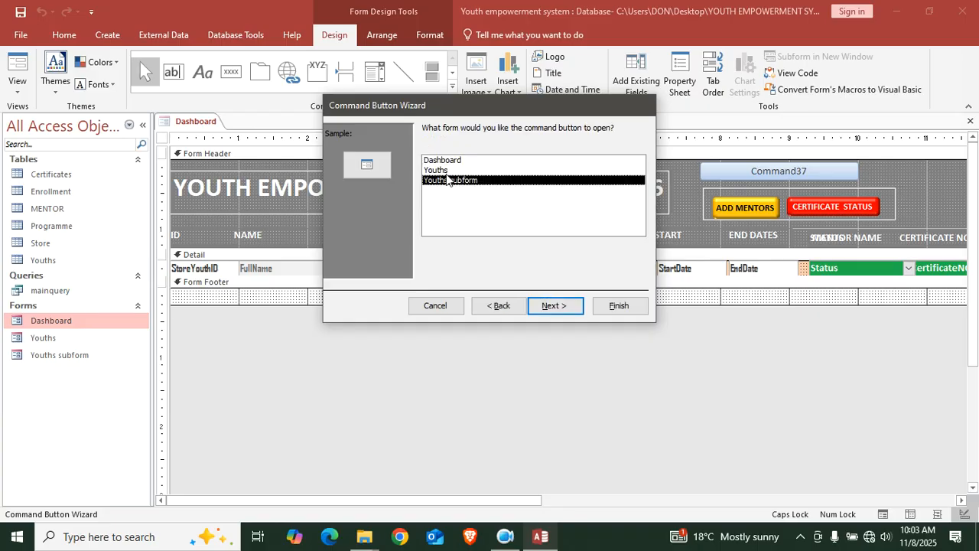
pyautogui.click(450, 170)
pyautogui.click(556, 306)
pyautogui.click(556, 306)
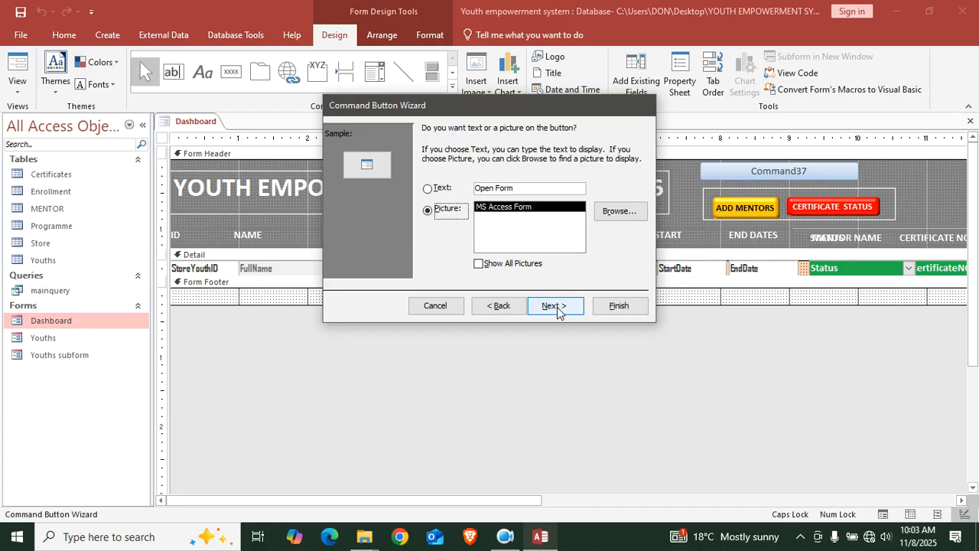
pyautogui.click(527, 192)
pyautogui.write('ADD ')
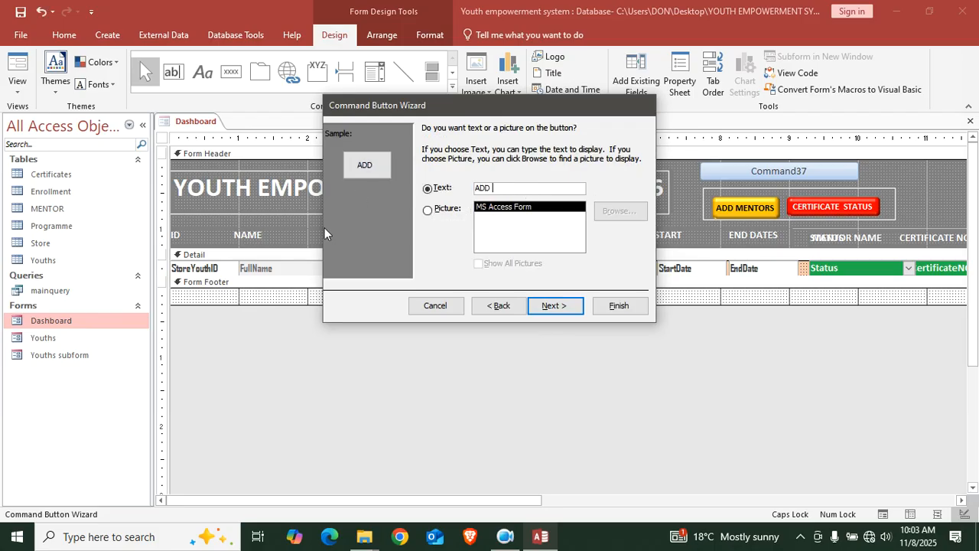
pyautogui.write('YOUTHS')
pyautogui.click(565, 308)
pyautogui.click(623, 306)
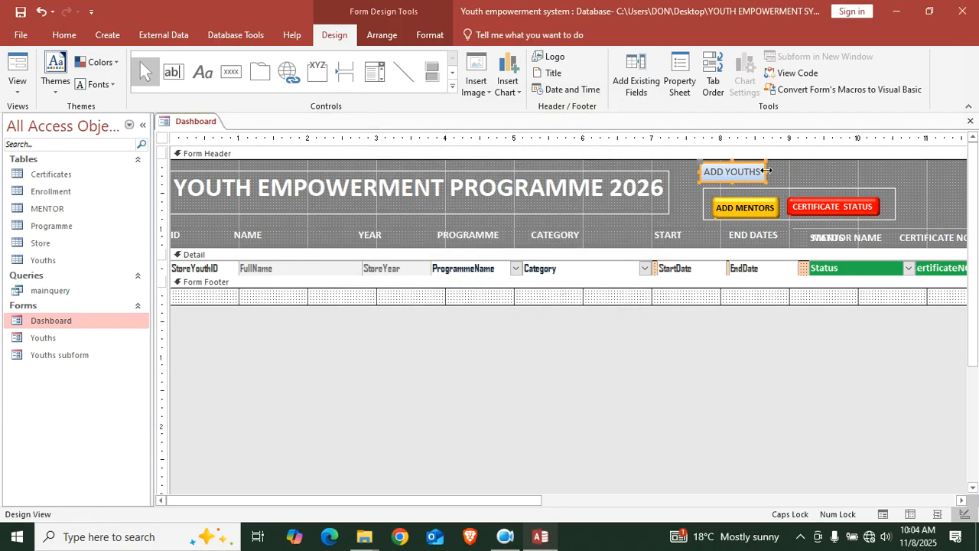
# Widen the ADD YOUTHS button and give it a dark red fill with white bold text
pyautogui.moveTo(768, 175); pyautogui.dragTo(885, 172)
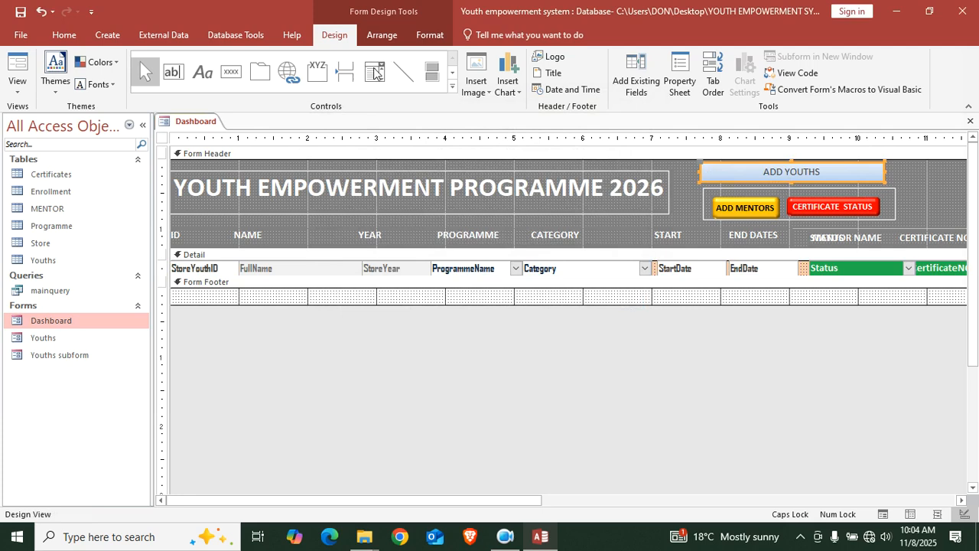
pyautogui.click(430, 34)
pyautogui.click(591, 57)
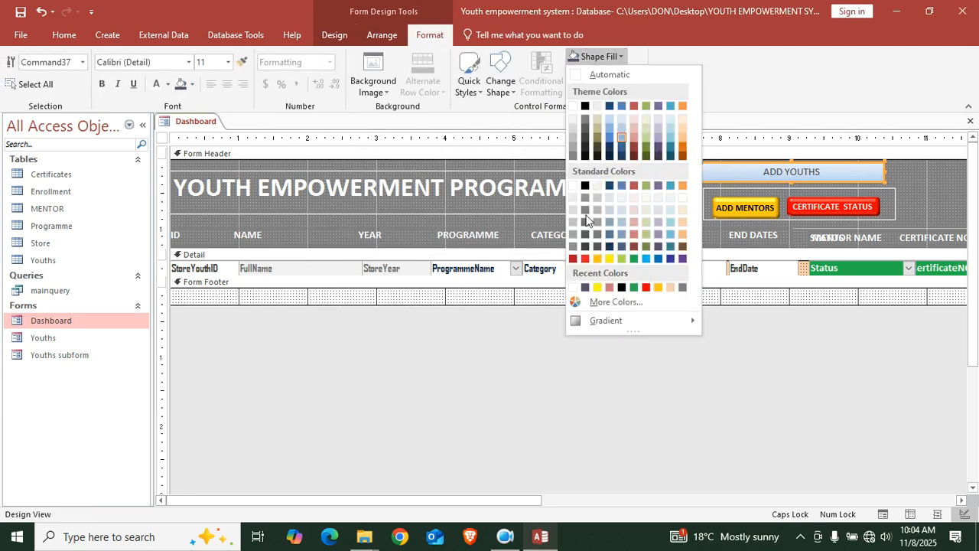
pyautogui.click(573, 258)
pyautogui.click(156, 83)
pyautogui.click(102, 83)
pyautogui.click(292, 331)
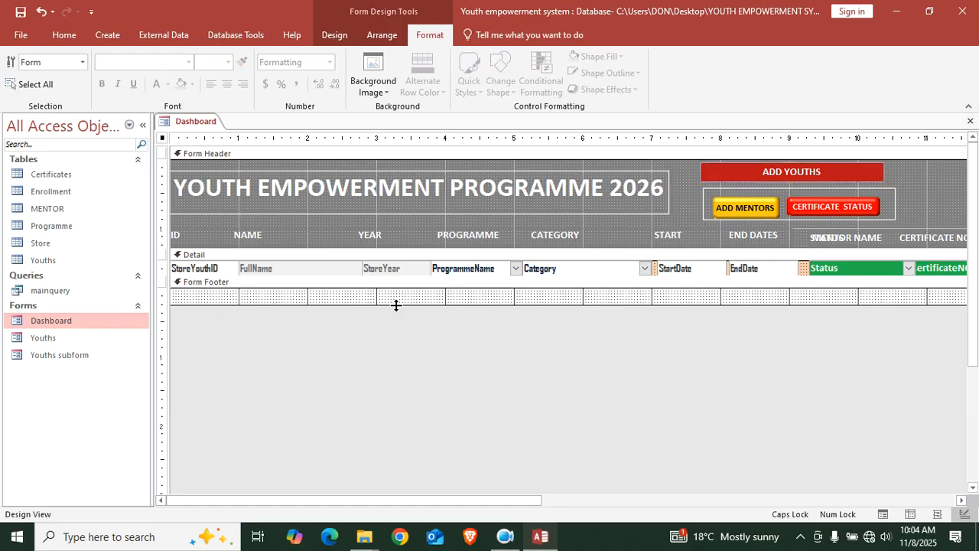
# Collapse the empty Form Footer and switch the Dashboard to Form View
pyautogui.moveTo(459, 306); pyautogui.dragTo(459, 289)
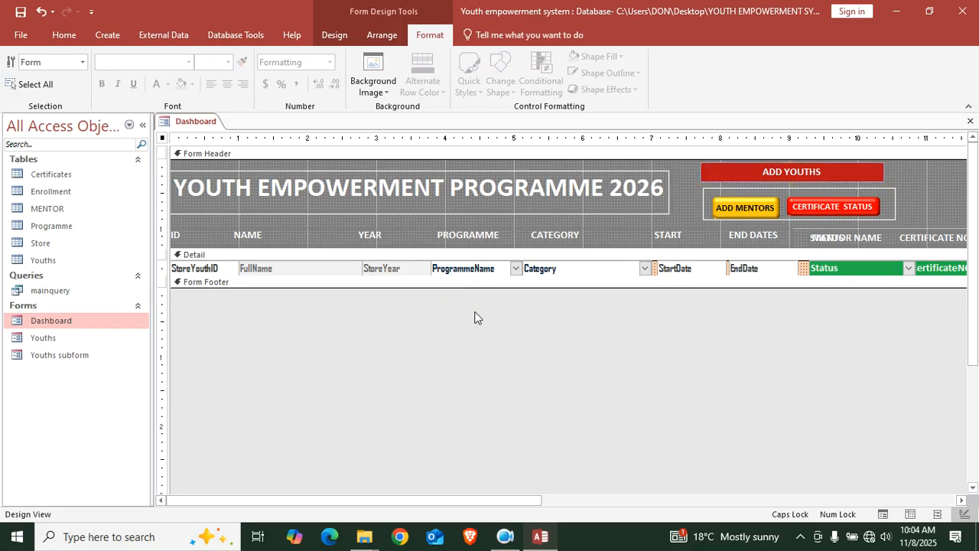
pyautogui.click(63, 35)
pyautogui.click(18, 69)
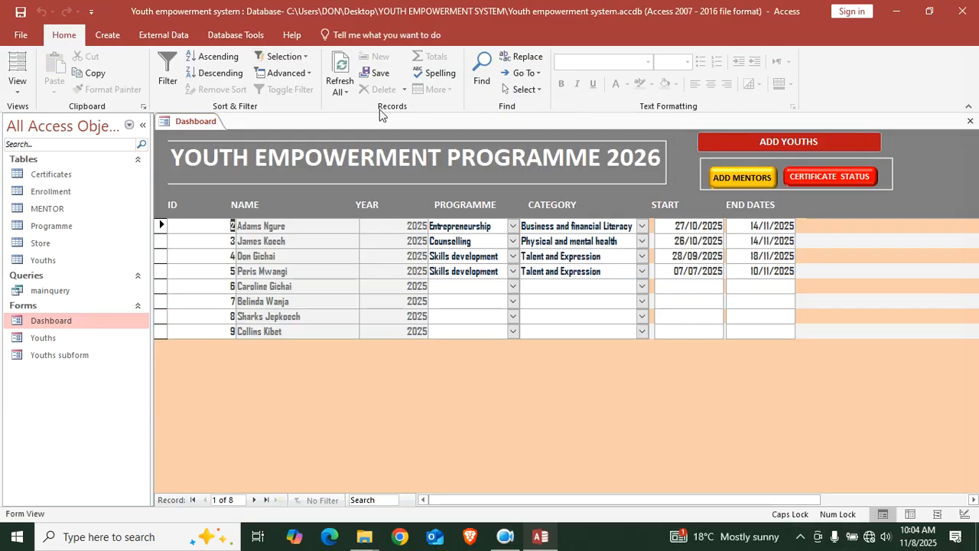
# Test that the ADD YOUTHS button opens the Youths form, then reopen it
pyautogui.click(783, 142)
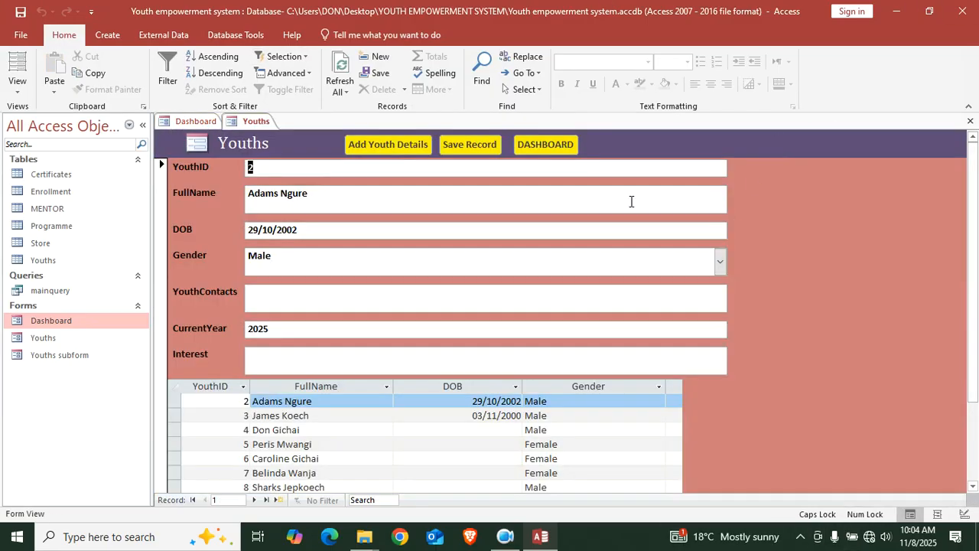
pyautogui.click(970, 121)
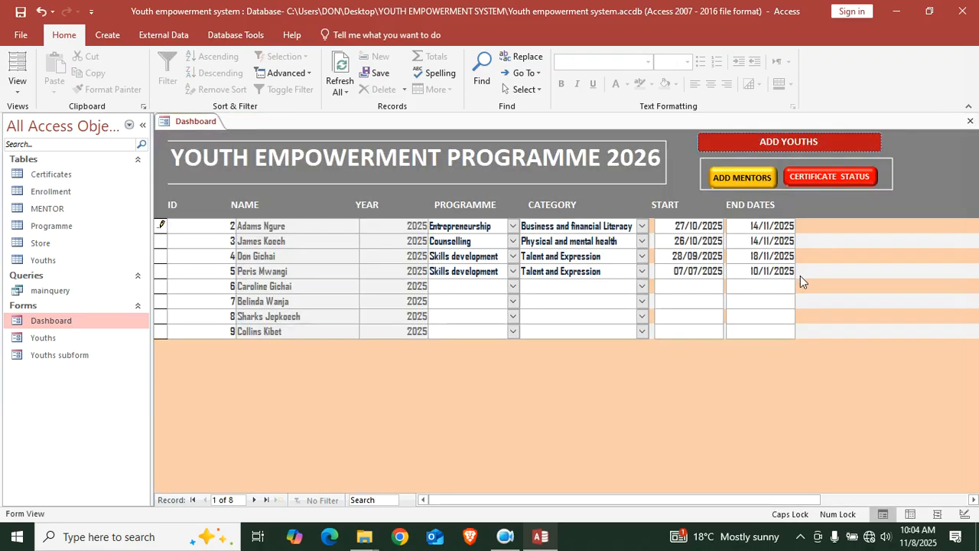
pyautogui.click(756, 146)
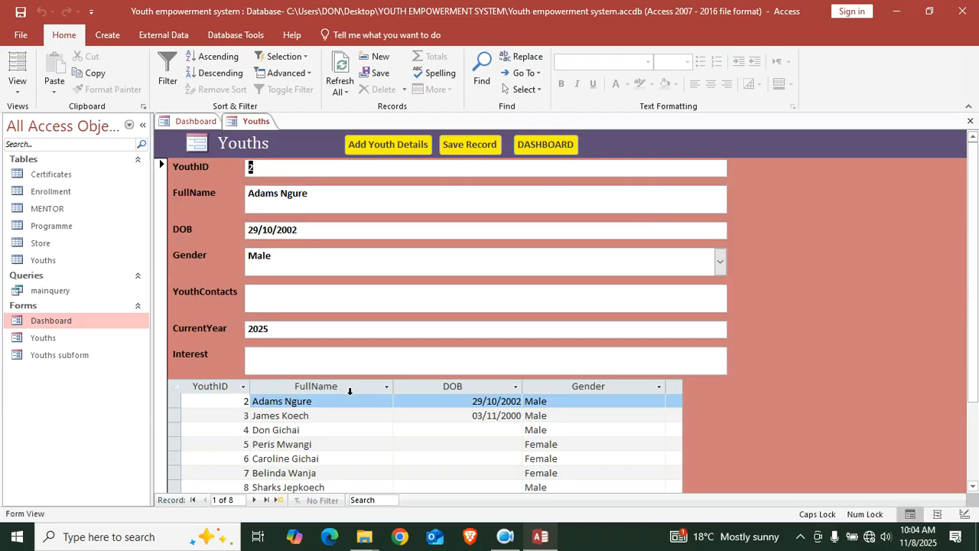
# Enter the new youth's full name in a new FullName record
pyautogui.scroll(-3, 974, 380)
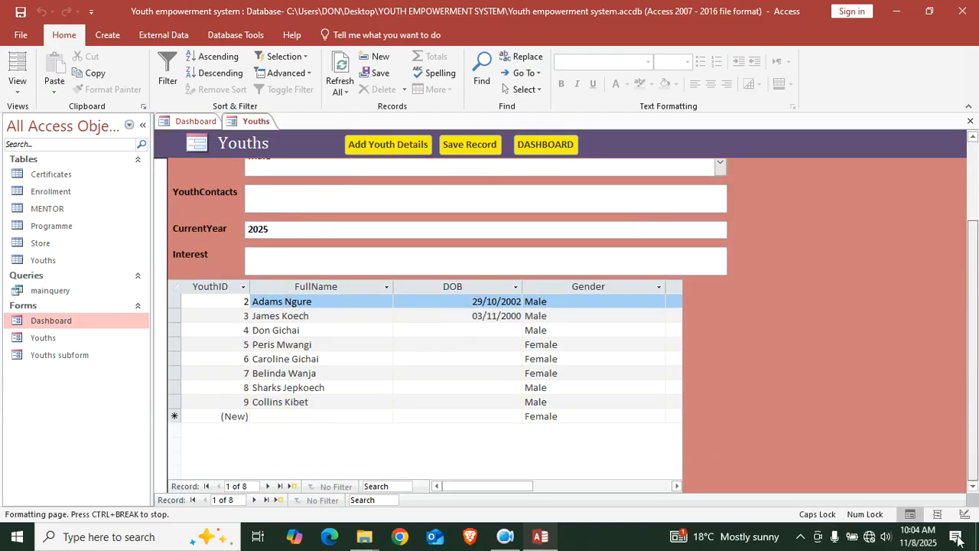
pyautogui.click(277, 414)
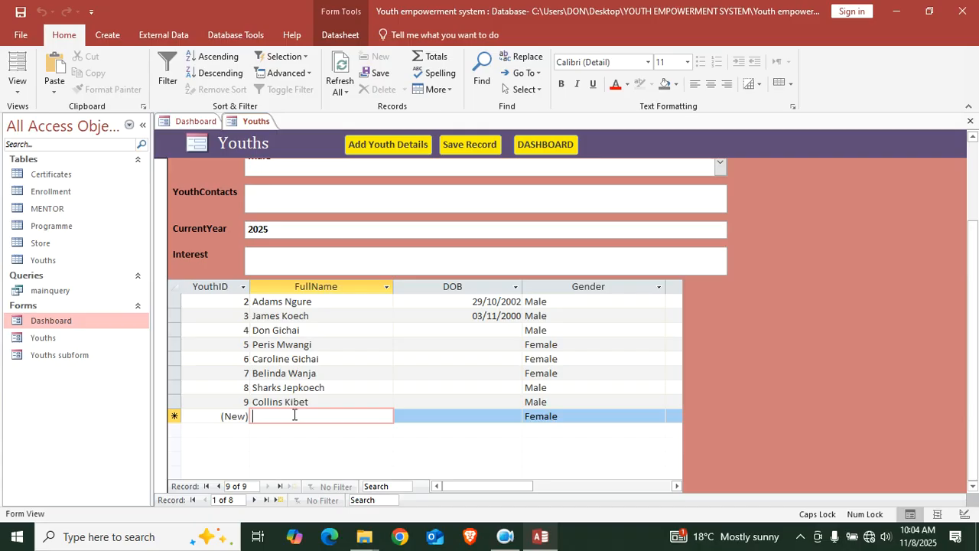
pyautogui.press('capslock')
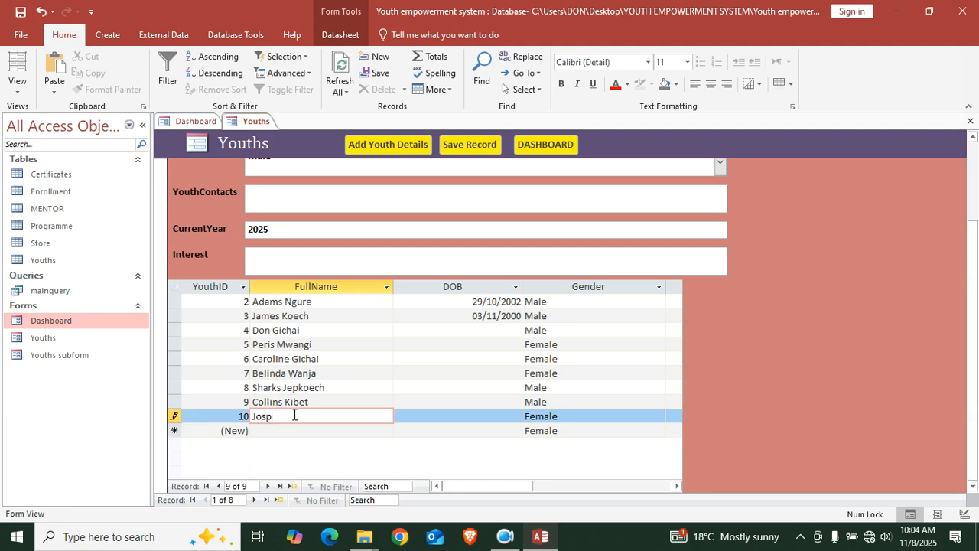
pyautogui.press('capslock')
pyautogui.press('capslock')
pyautogui.press('capslock')
pyautogui.press('Tab')
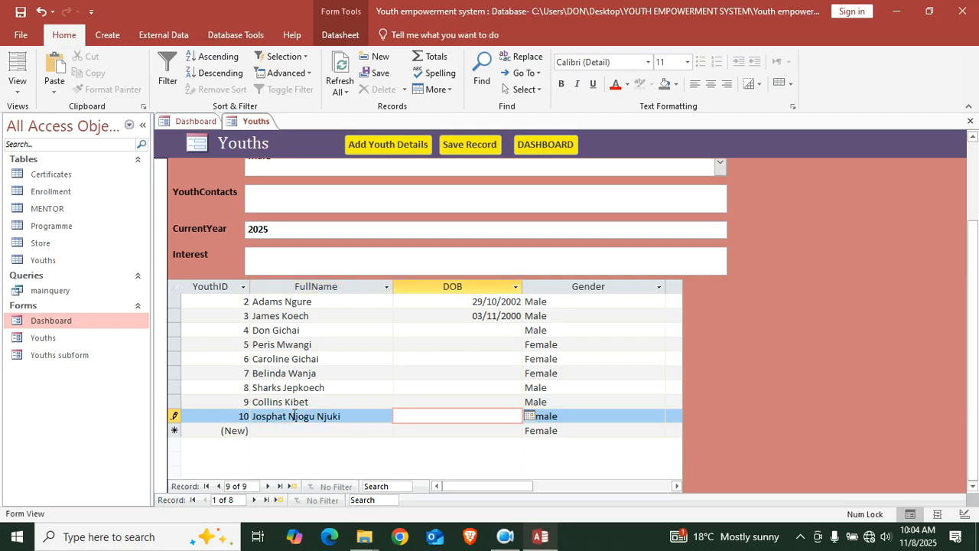
# Set the DOB to 10/11/2000, refresh the records, and close the Youths form
pyautogui.click(527, 419)
pyautogui.click(418, 465)
pyautogui.press('BackSpace')
pyautogui.press('BackSpace')
pyautogui.write('00')
pyautogui.click(346, 67)
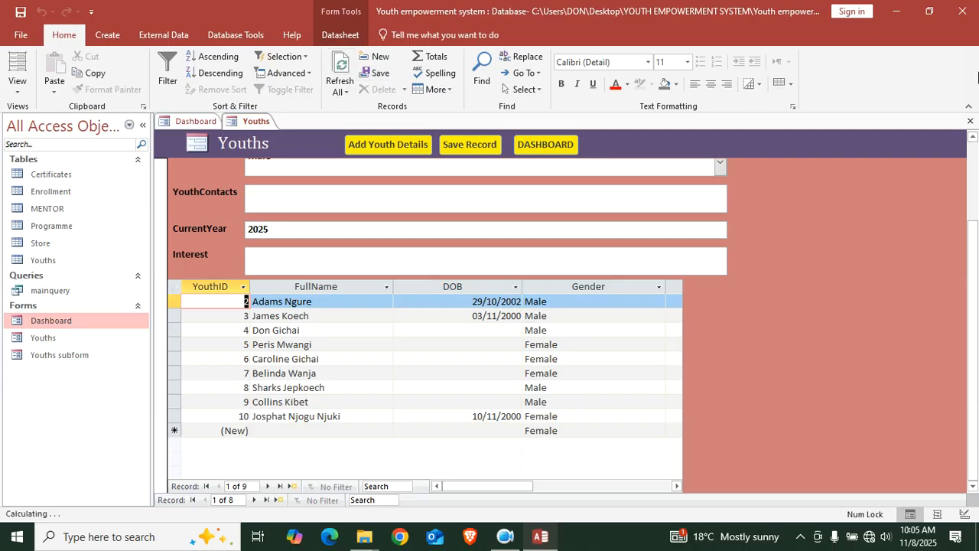
pyautogui.click(971, 122)
# Refresh the Dashboard and give youth 10 Counselling under Physical and mental health
pyautogui.click(339, 75)
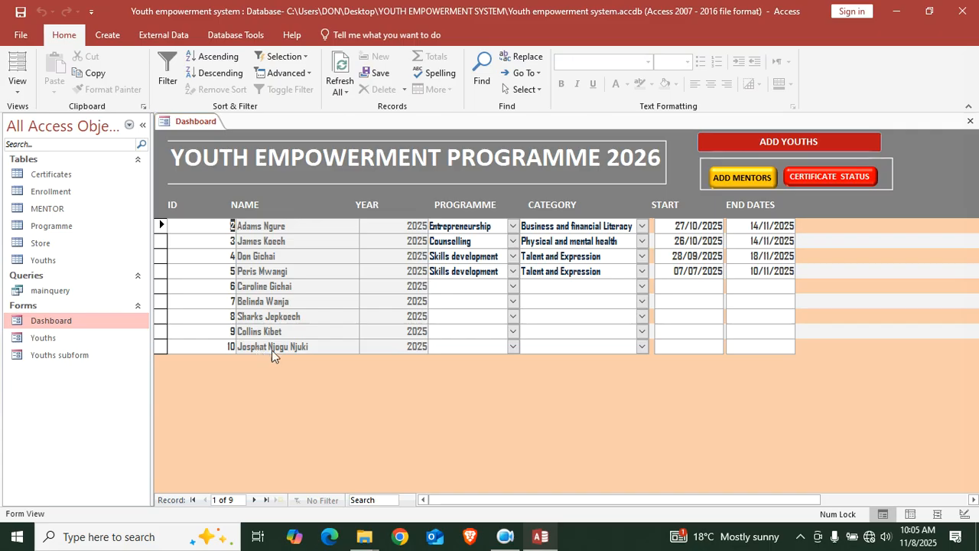
pyautogui.click(513, 347)
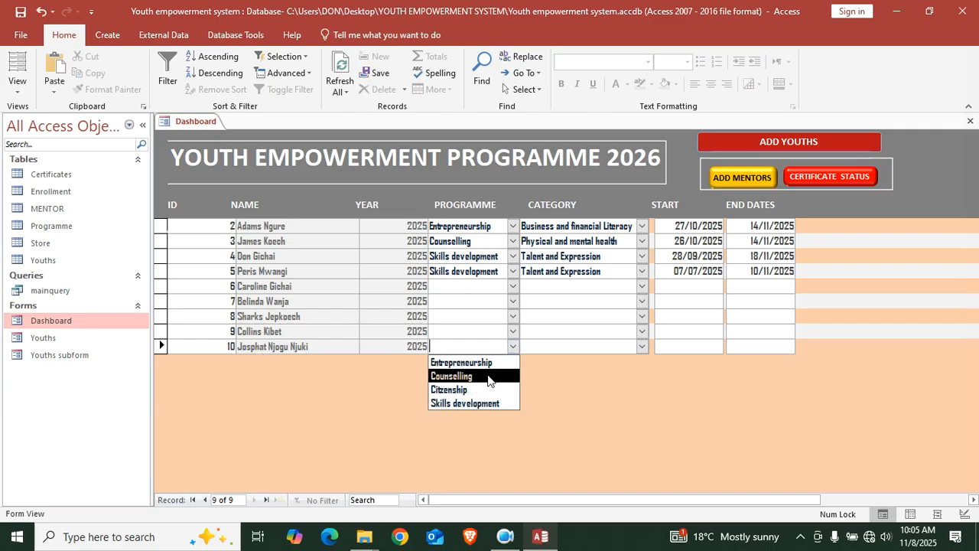
pyautogui.click(490, 376)
pyautogui.click(642, 347)
pyautogui.click(616, 362)
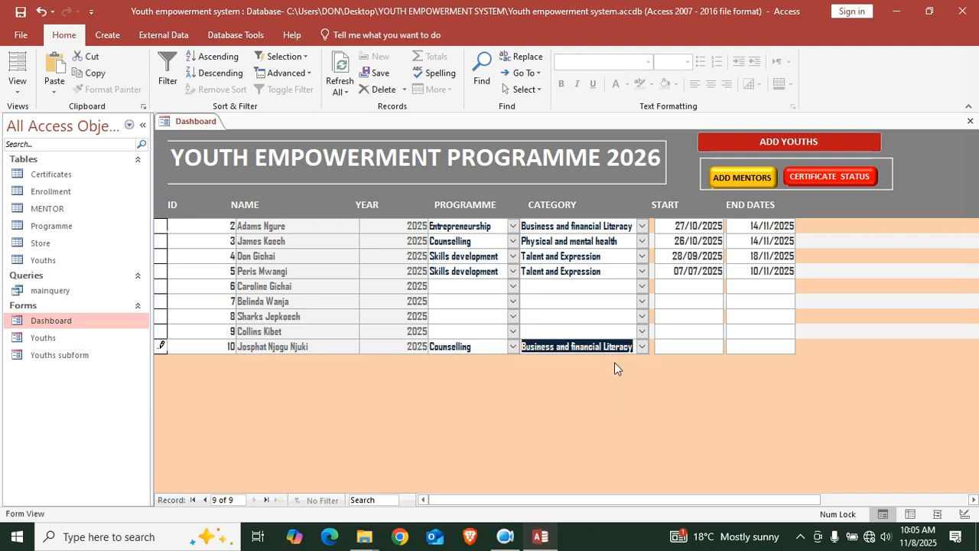
pyautogui.click(637, 347)
pyautogui.click(642, 347)
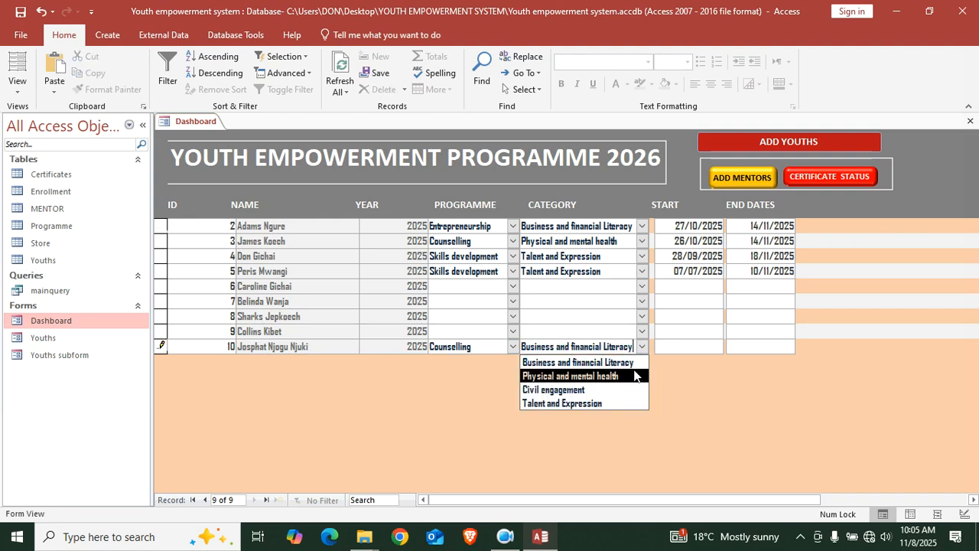
pyautogui.click(615, 376)
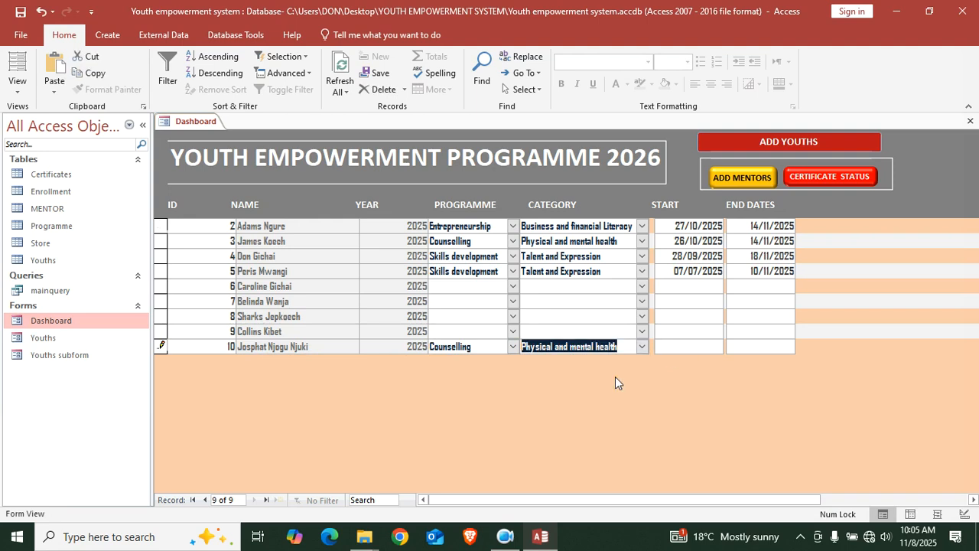
pyautogui.click(686, 333)
# Show the mentor and certificate status columns, then close the Dashboard saving its design
pyautogui.click(738, 179)
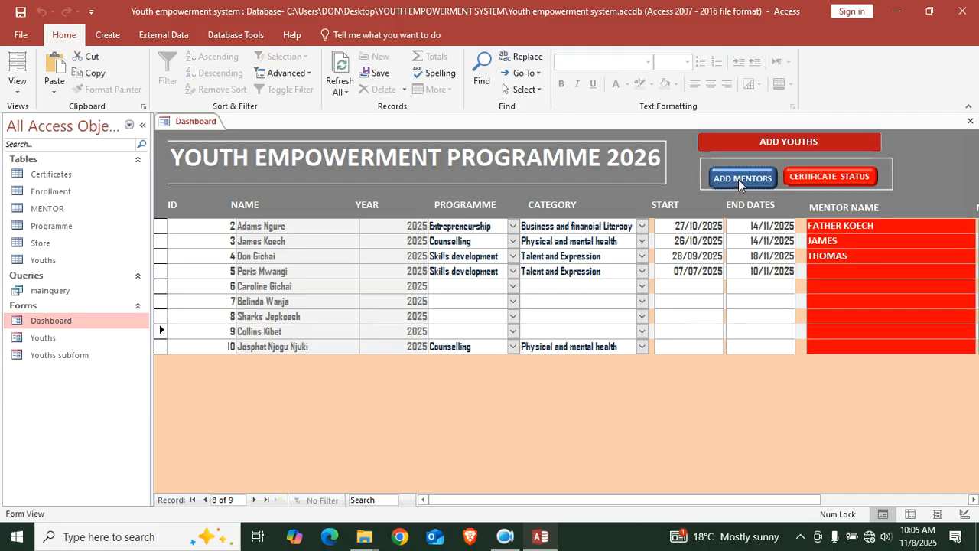
pyautogui.click(810, 178)
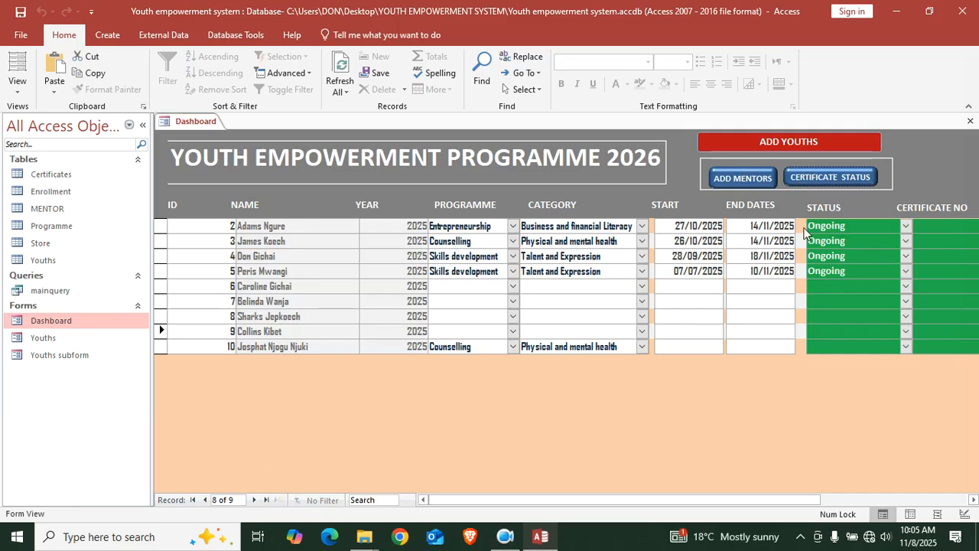
pyautogui.click(970, 121)
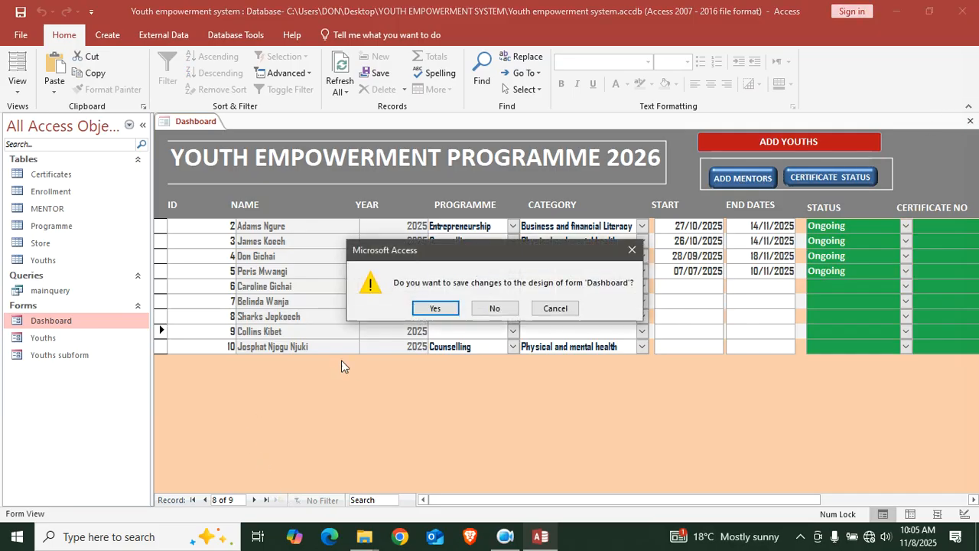
pyautogui.click(457, 310)
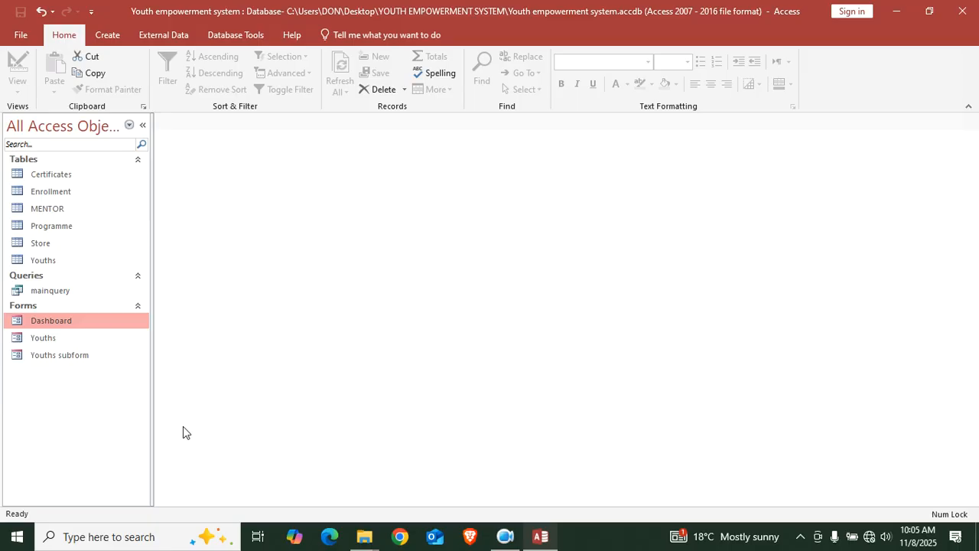
# Create a quick report from the Youths table and save it as Youths
pyautogui.click(69, 295)
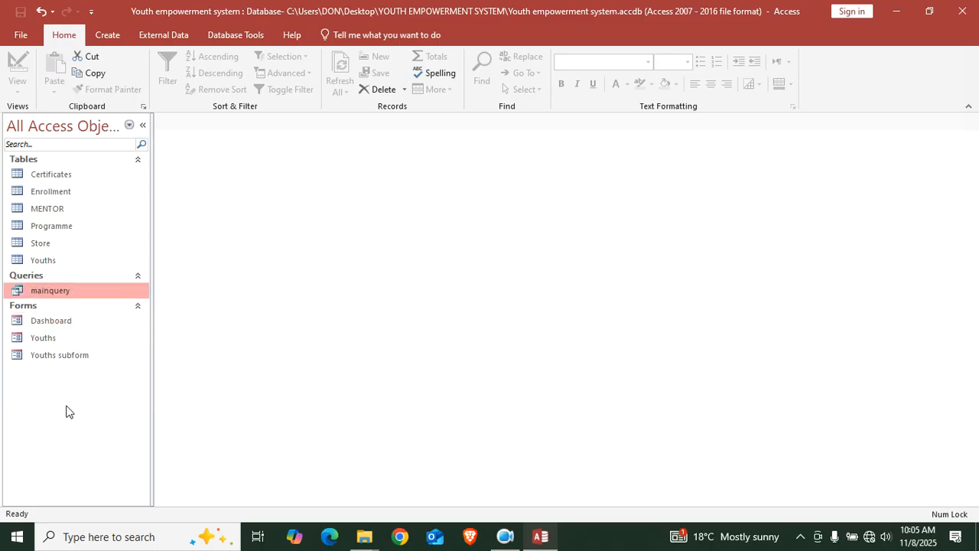
pyautogui.click(47, 261)
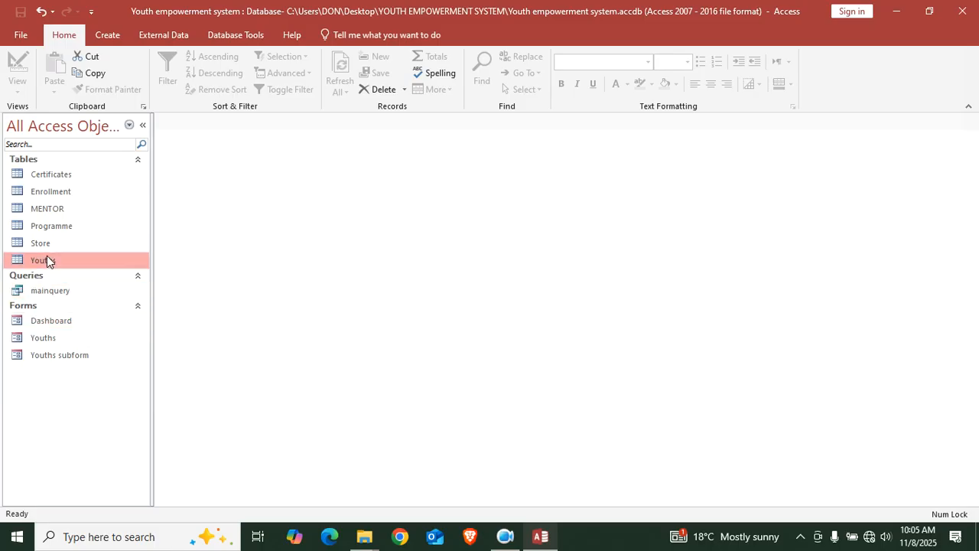
pyautogui.click(107, 34)
pyautogui.click(419, 77)
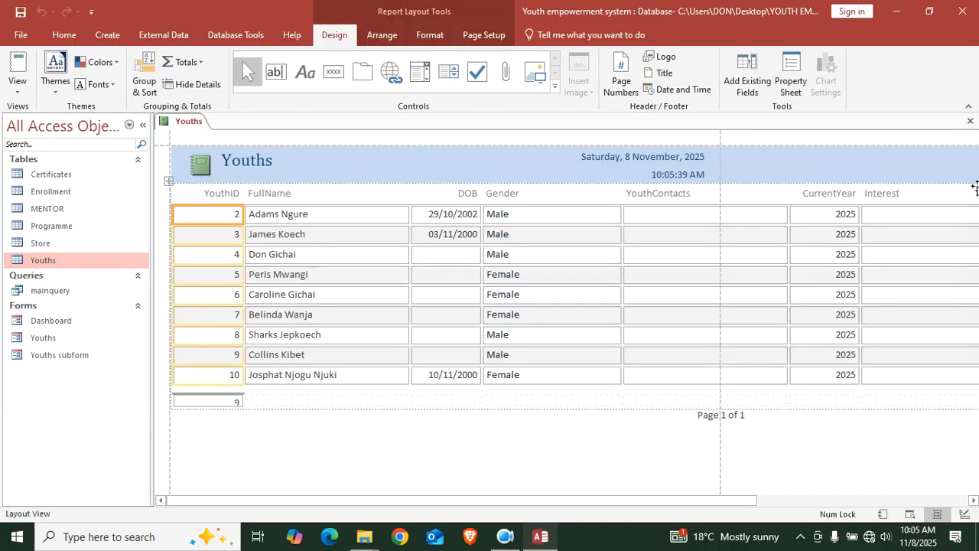
pyautogui.click(970, 121)
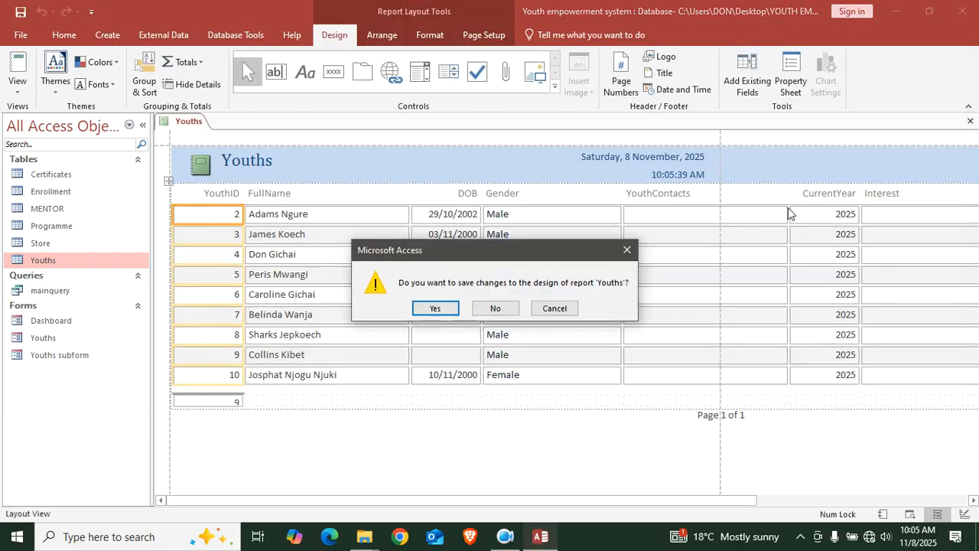
pyautogui.click(430, 309)
pyautogui.click(507, 214)
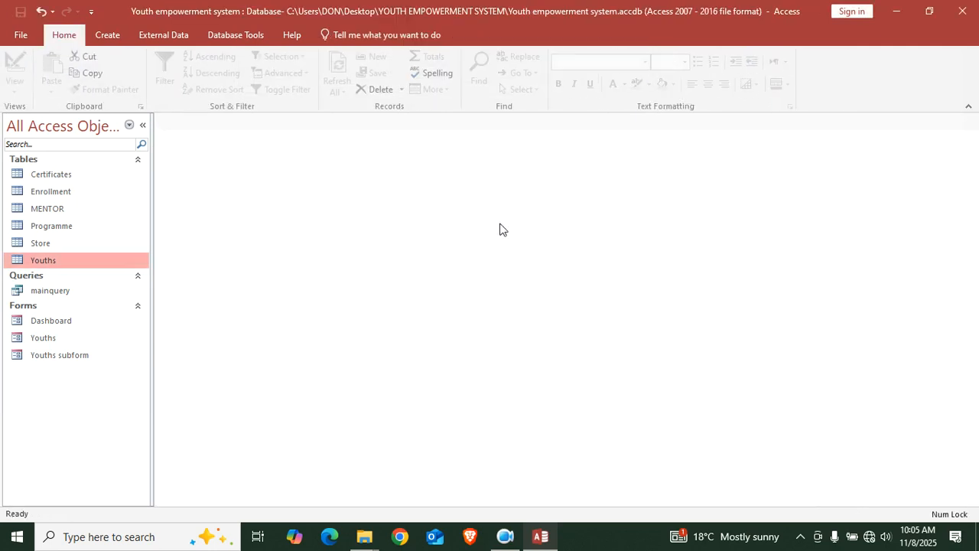
# Open the Youths report in Design View and enlarge its Detail section
pyautogui.rightClick(58, 378)
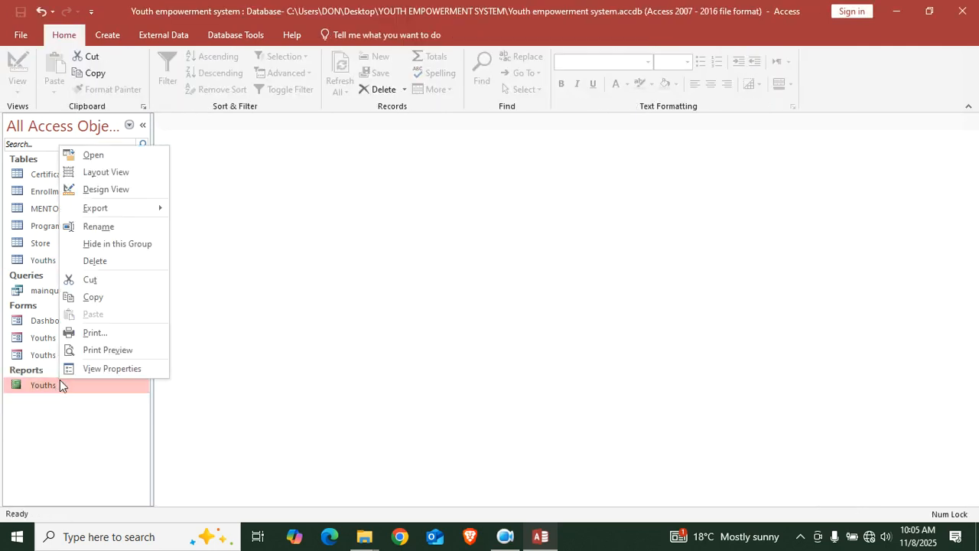
pyautogui.click(126, 188)
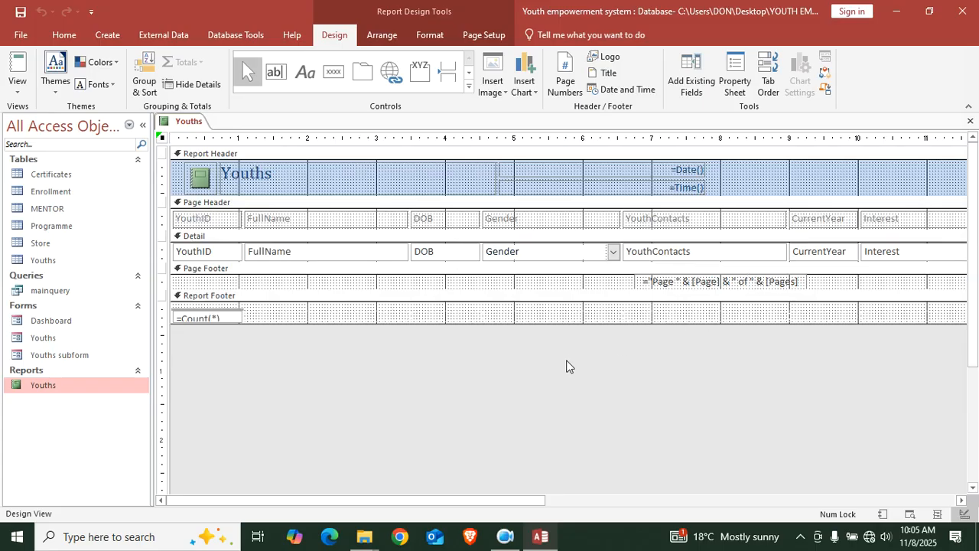
pyautogui.moveTo(512, 495); pyautogui.dragTo(383, 476)
pyautogui.moveTo(351, 264); pyautogui.dragTo(388, 179)
# Narrow the FullName, Gender, YouthContacts and Interest columns of the report
pyautogui.click(404, 312)
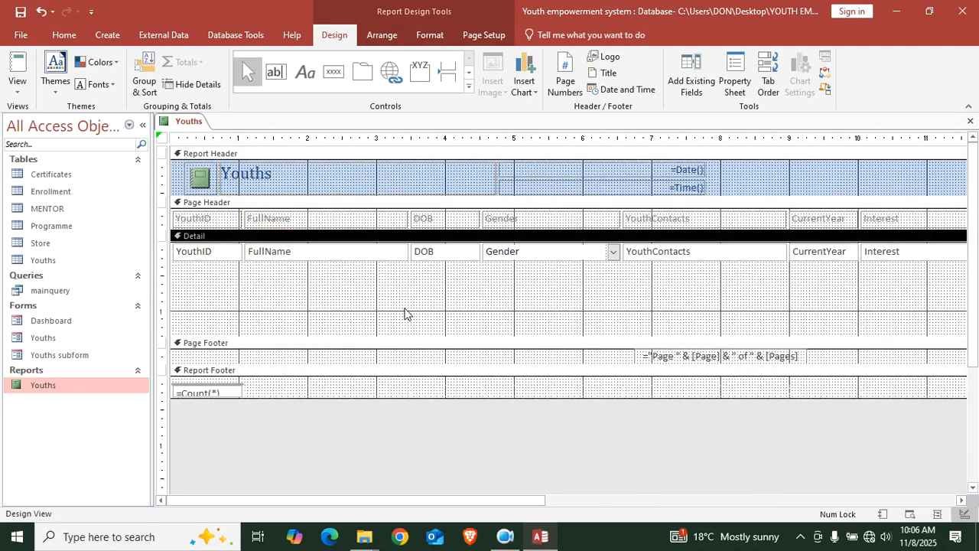
pyautogui.moveTo(381, 289); pyautogui.dragTo(392, 211)
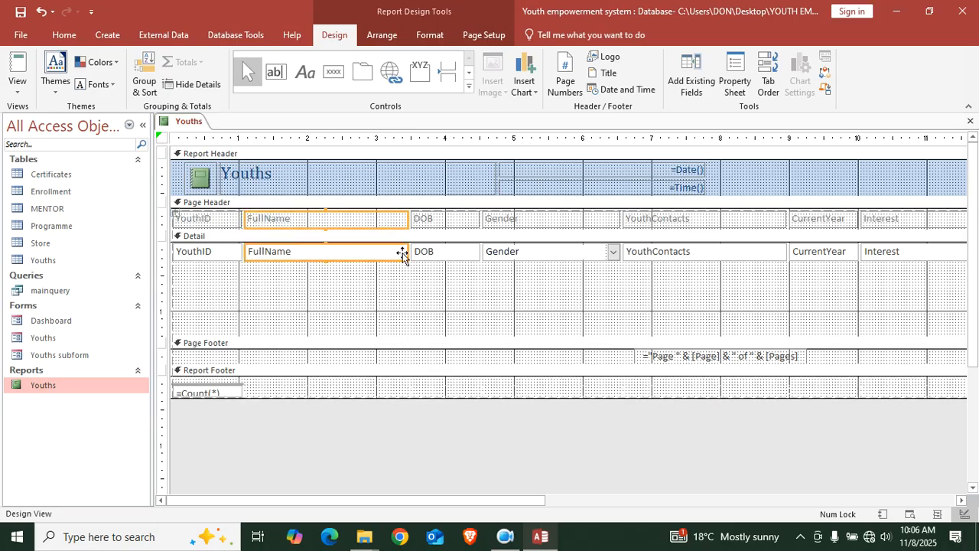
pyautogui.moveTo(406, 251); pyautogui.dragTo(348, 251)
pyautogui.click(491, 289)
pyautogui.moveTo(491, 289); pyautogui.dragTo(497, 209)
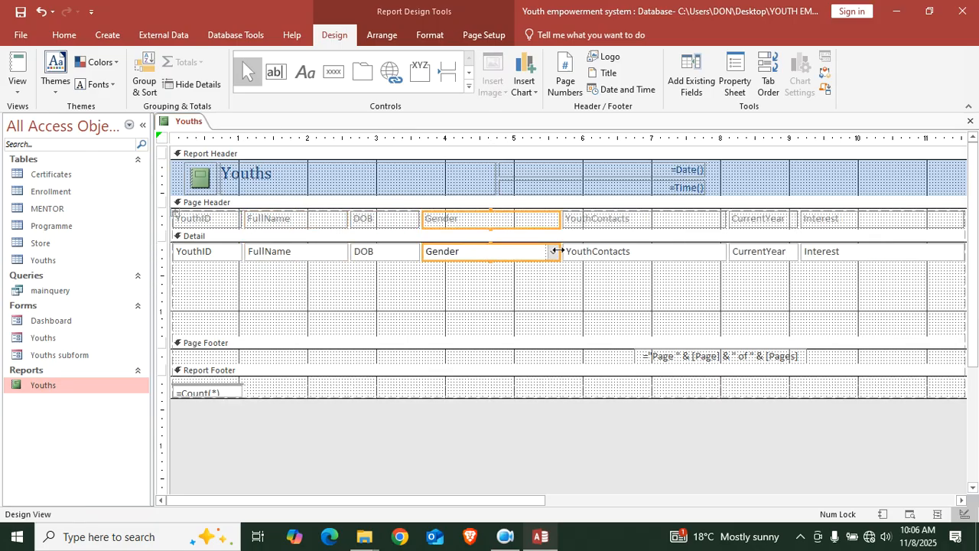
pyautogui.moveTo(558, 251); pyautogui.dragTo(524, 252)
pyautogui.click(579, 278)
pyautogui.moveTo(580, 277); pyautogui.dragTo(596, 222)
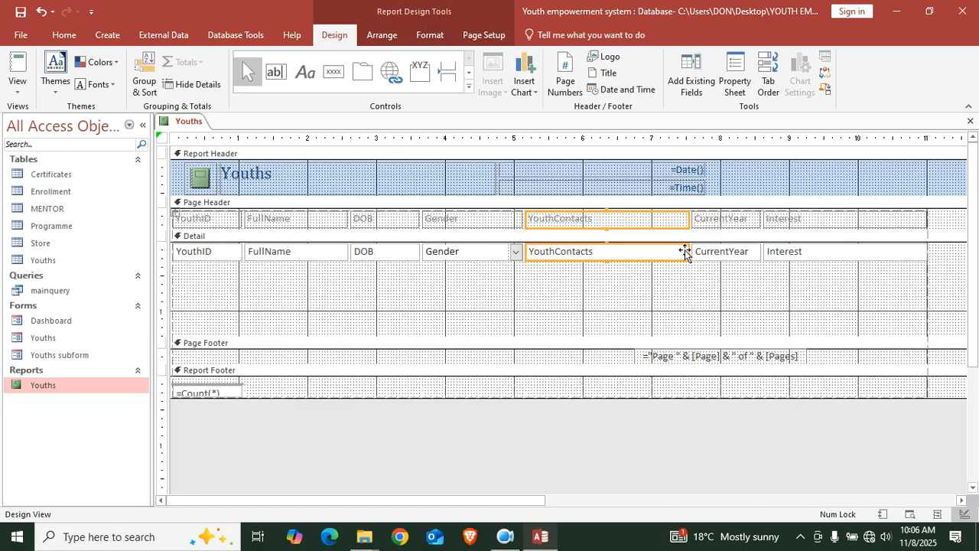
pyautogui.moveTo(688, 249); pyautogui.dragTo(612, 267)
pyautogui.click(767, 271)
pyautogui.moveTo(768, 271); pyautogui.dragTo(774, 217)
pyautogui.moveTo(852, 252); pyautogui.dragTo(742, 253)
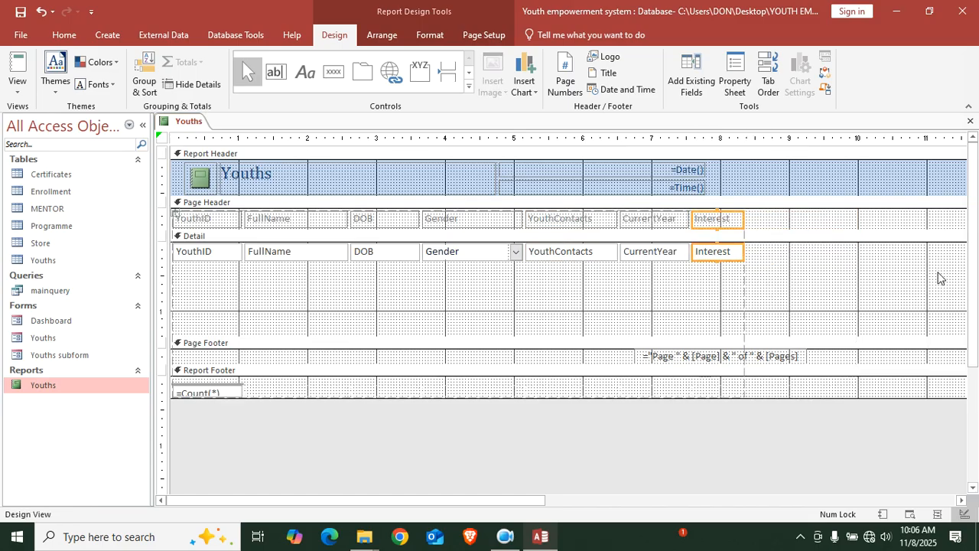
# Move the page-number box left, shrink the report width to fit, and preview it
pyautogui.moveTo(759, 361); pyautogui.dragTo(502, 362)
pyautogui.moveTo(500, 500); pyautogui.dragTo(925, 487)
pyautogui.moveTo(699, 285); pyautogui.dragTo(173, 295)
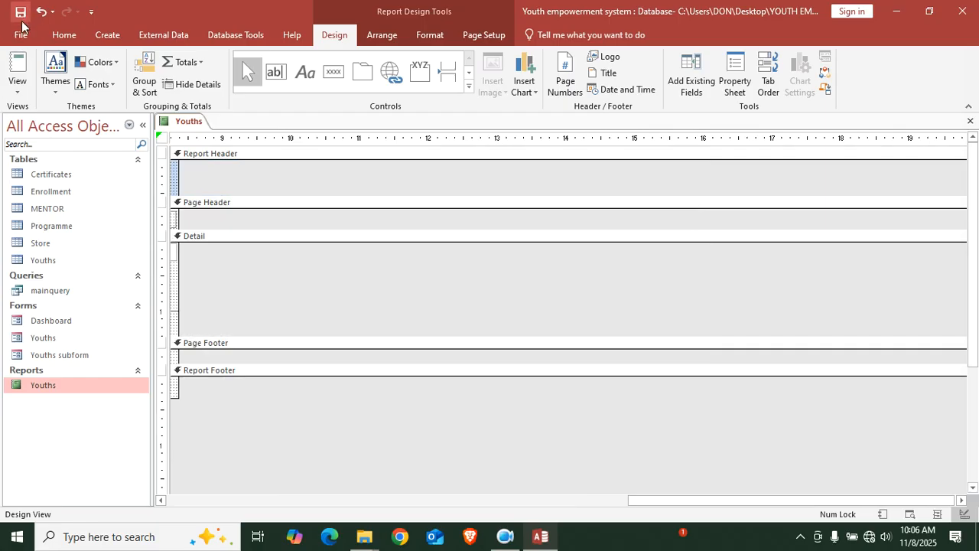
pyautogui.click(17, 68)
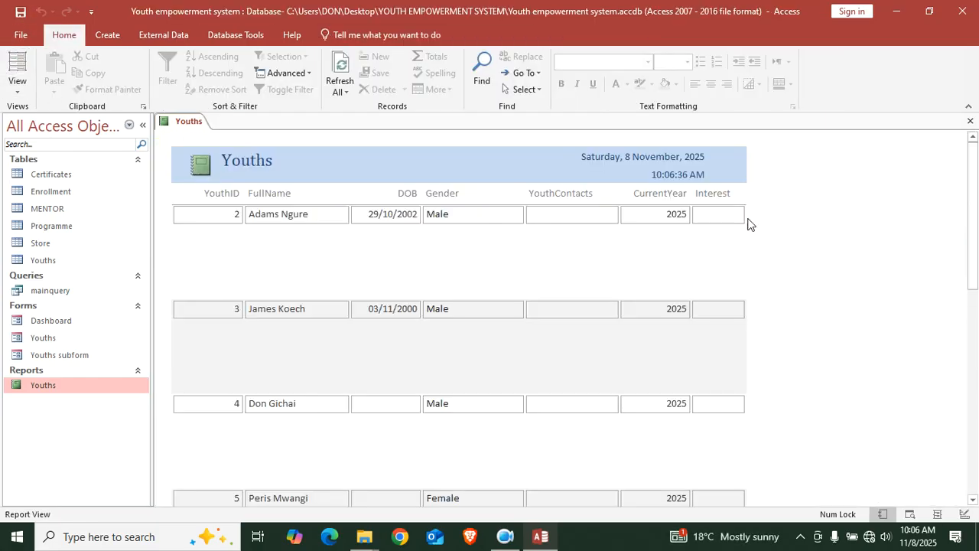
pyautogui.rightClick(763, 190)
pyautogui.click(831, 233)
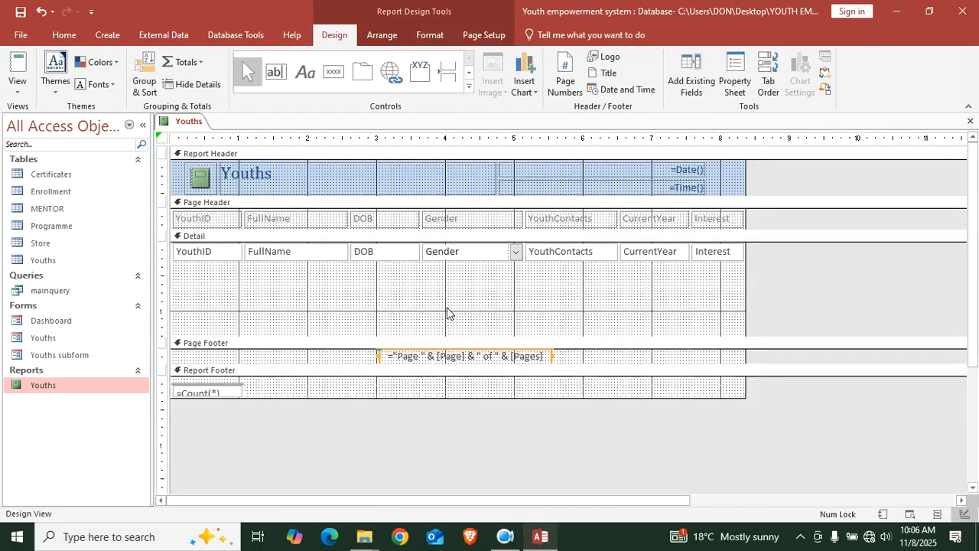
# Shrink the Detail section back down, view the report, and close it saving changes
pyautogui.moveTo(441, 337); pyautogui.dragTo(446, 263)
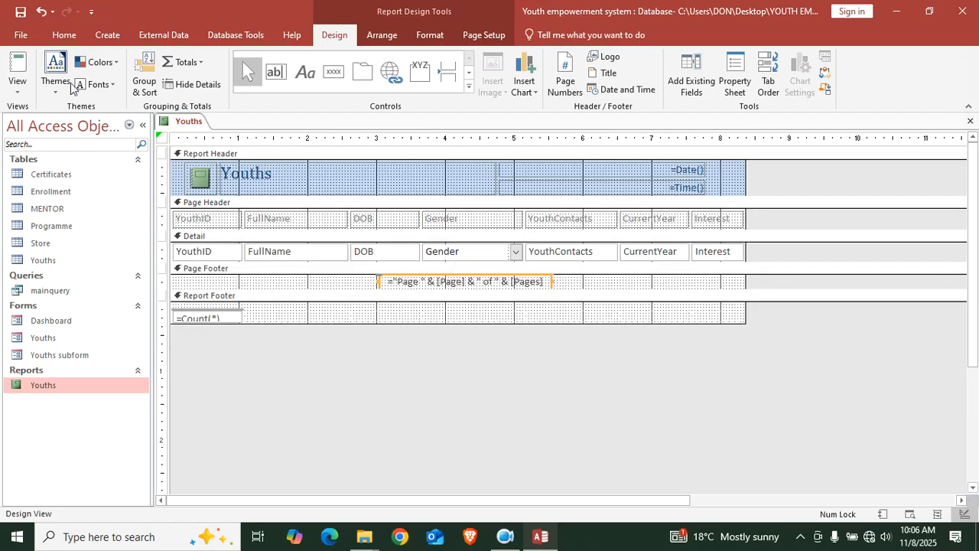
pyautogui.click(17, 73)
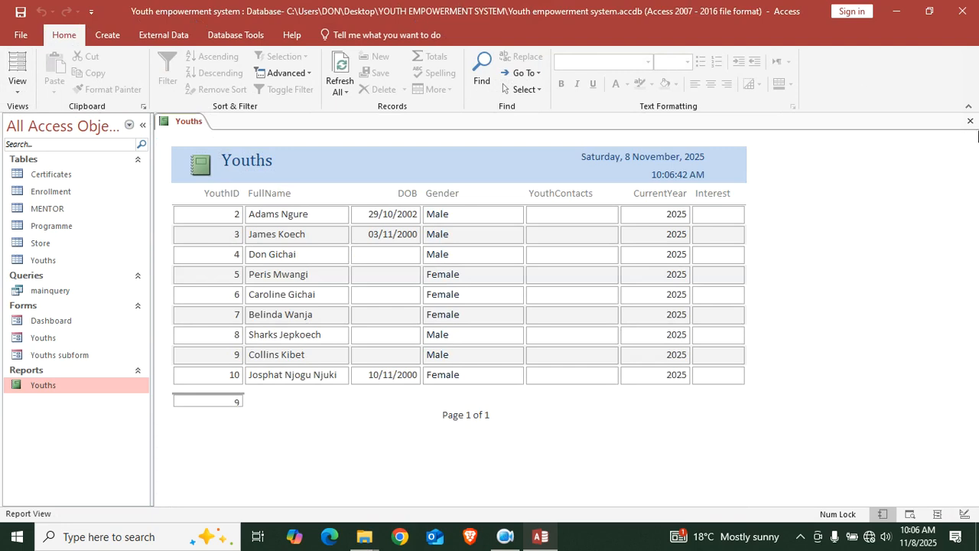
pyautogui.click(970, 121)
pyautogui.click(430, 309)
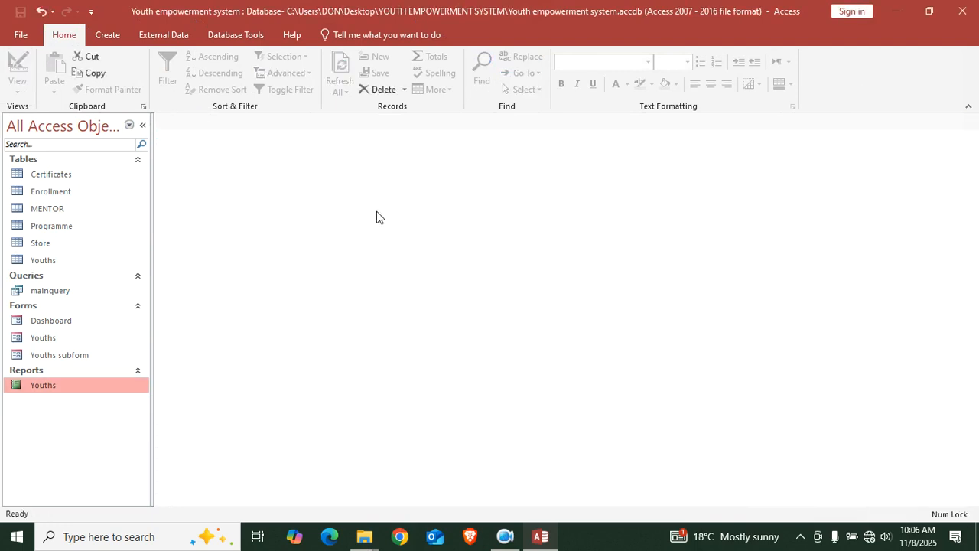
# Copy mainquery and paste it as a new query named List of courses
pyautogui.click(79, 245)
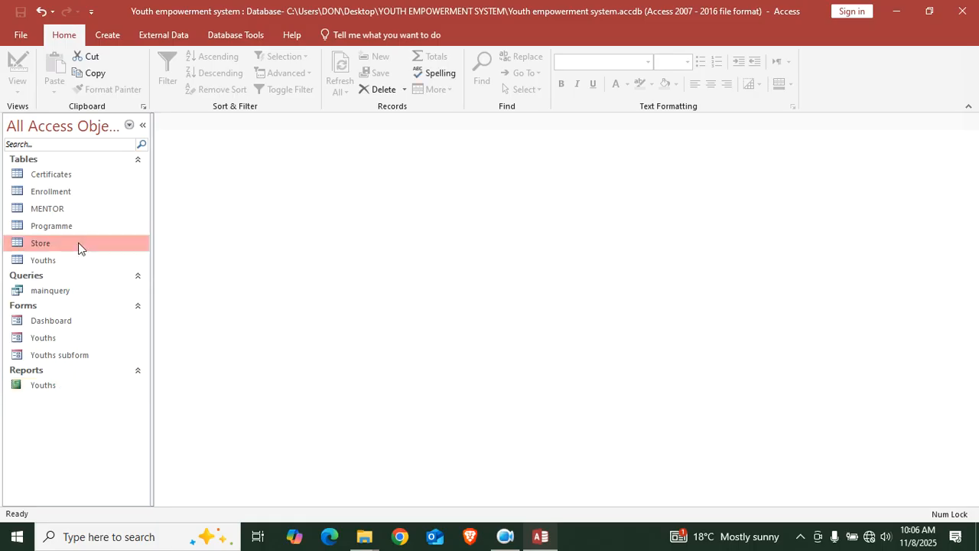
pyautogui.click(69, 295)
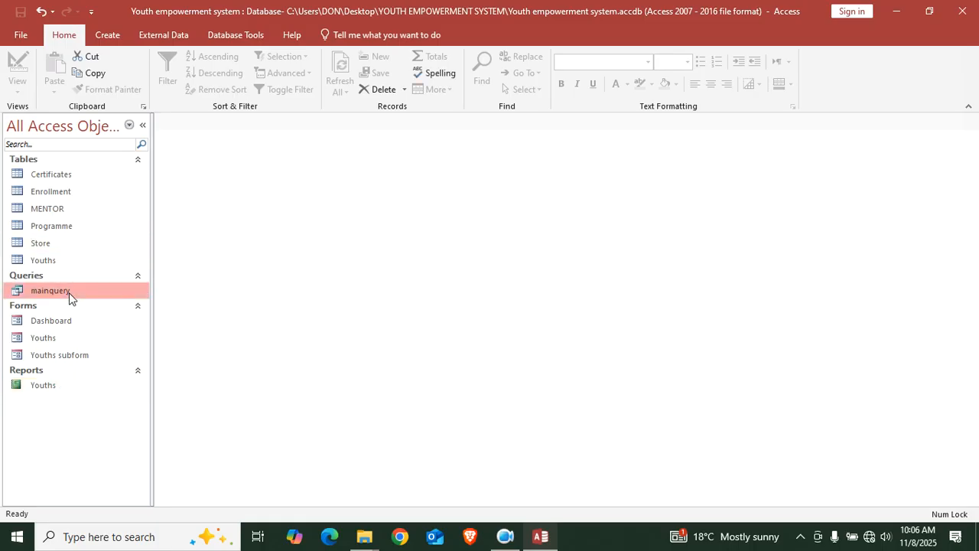
pyautogui.rightClick(69, 296)
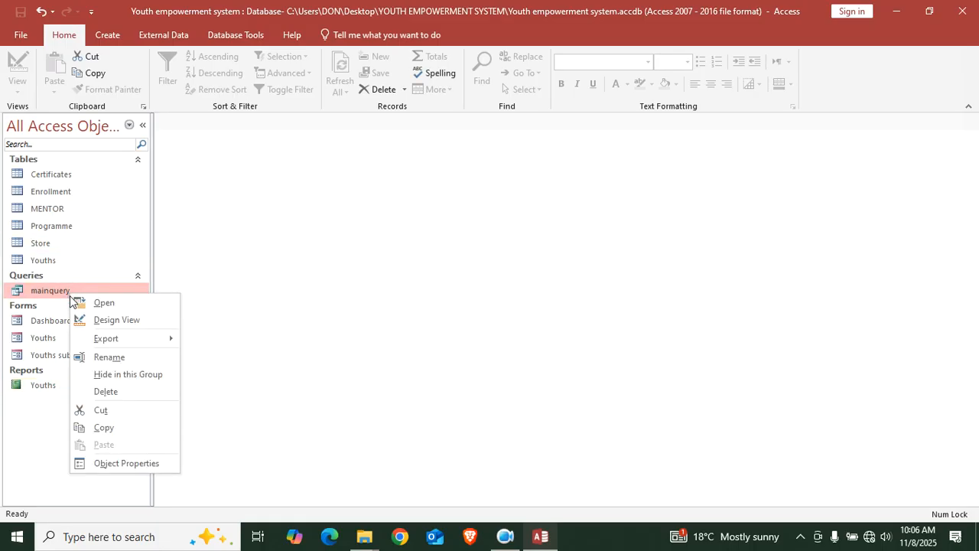
pyautogui.click(130, 427)
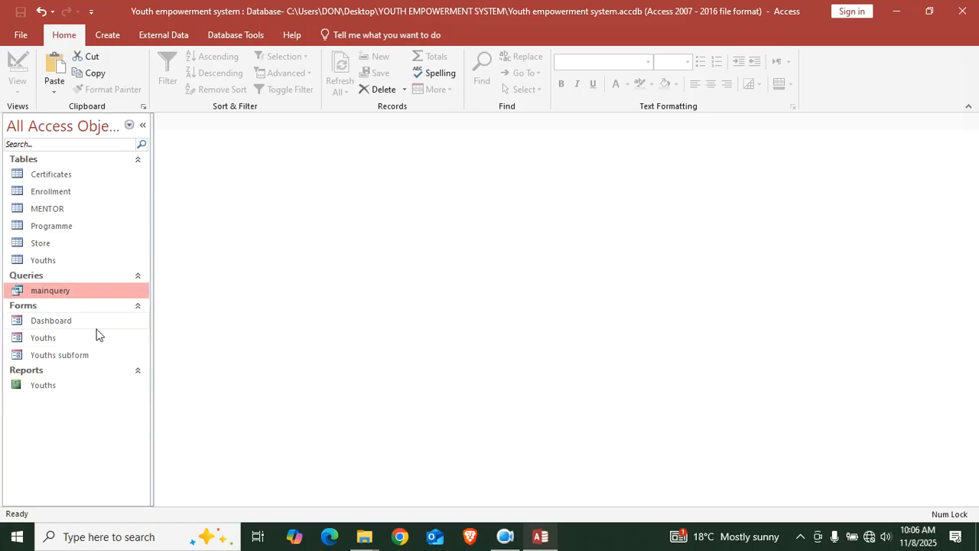
pyautogui.rightClick(81, 289)
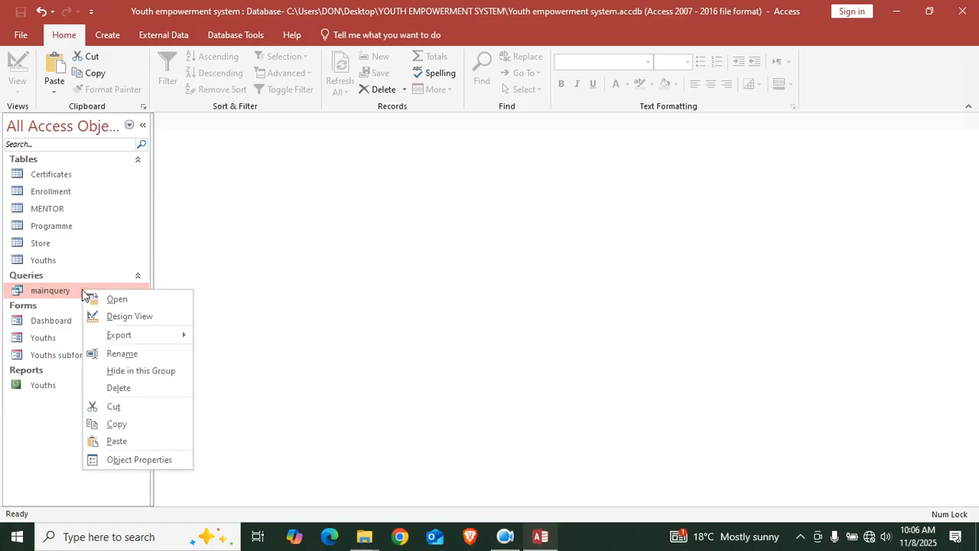
pyautogui.click(133, 443)
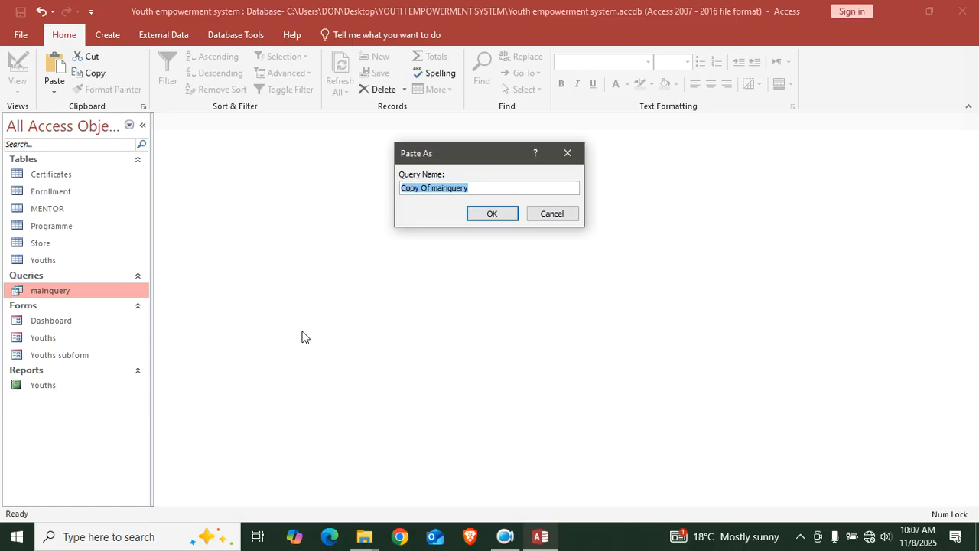
pyautogui.write('List of courses')
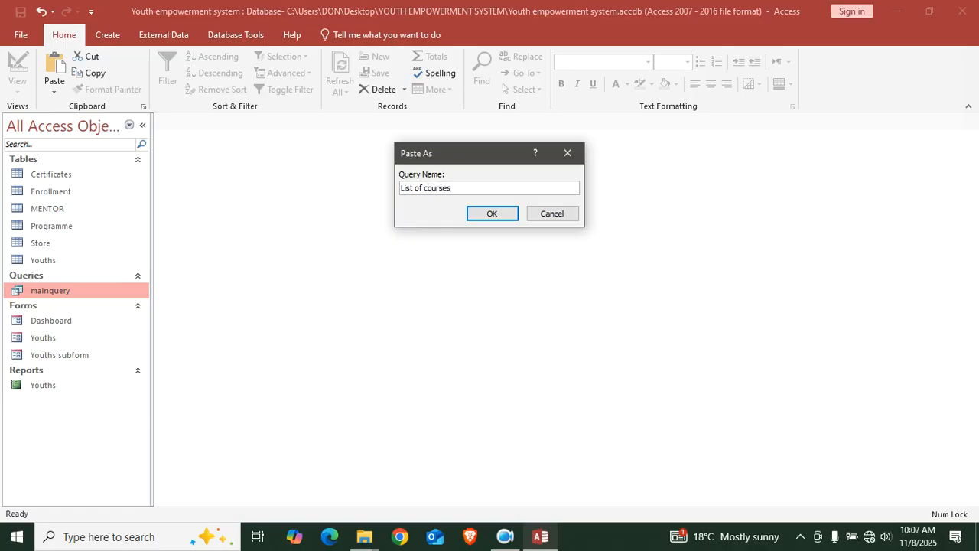
pyautogui.press('Return')
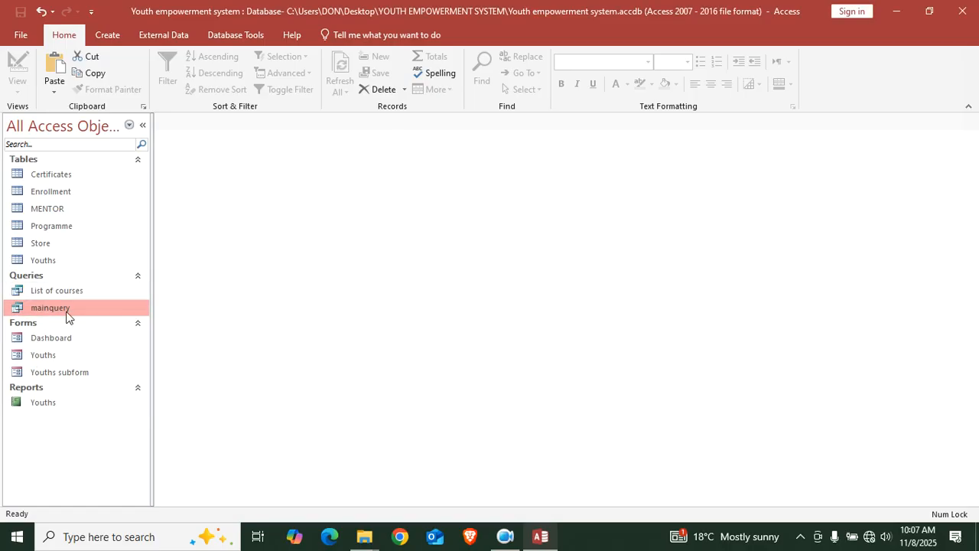
pyautogui.rightClick(68, 297)
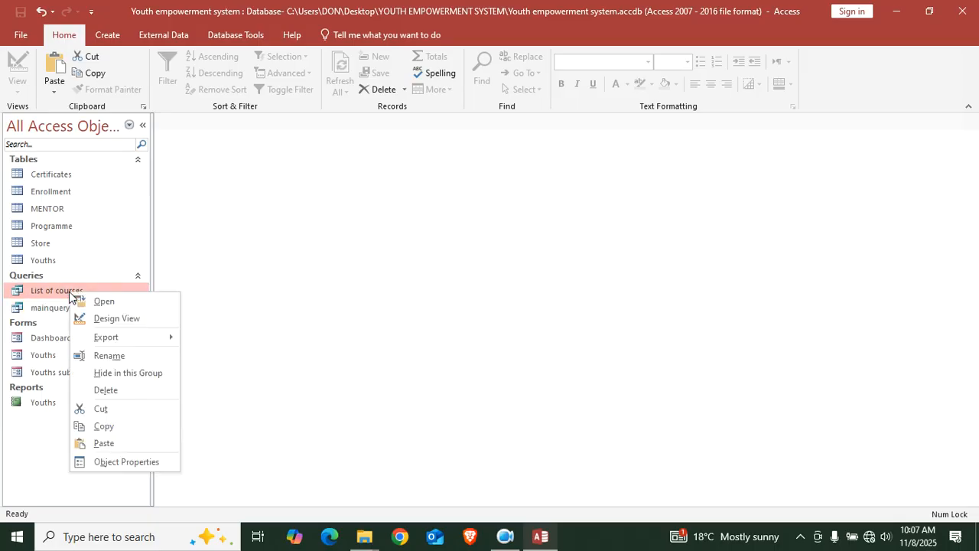
# In List of courses design, hide YouthID, DOB, YouthContacts, CurrentYear, StoreYouthID and StoreYear
pyautogui.click(91, 319)
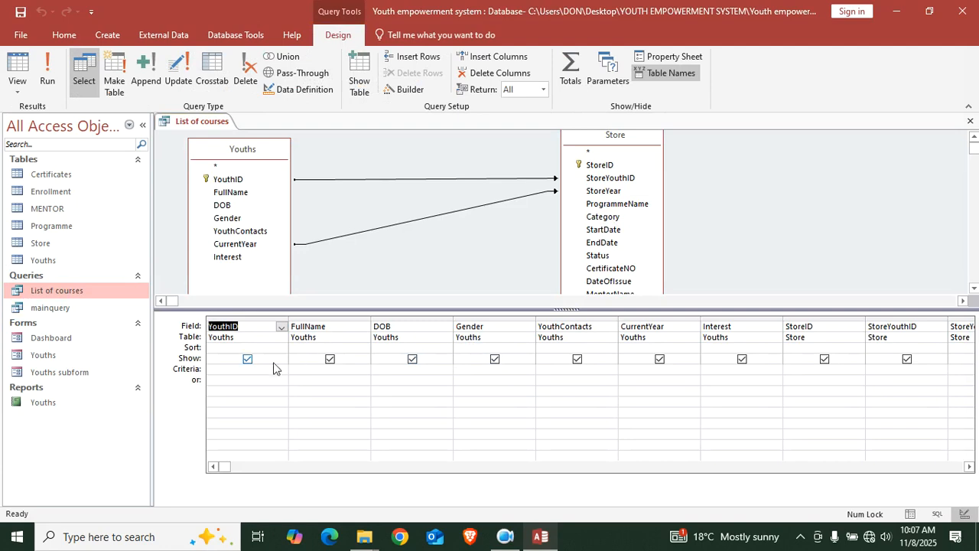
pyautogui.click(248, 360)
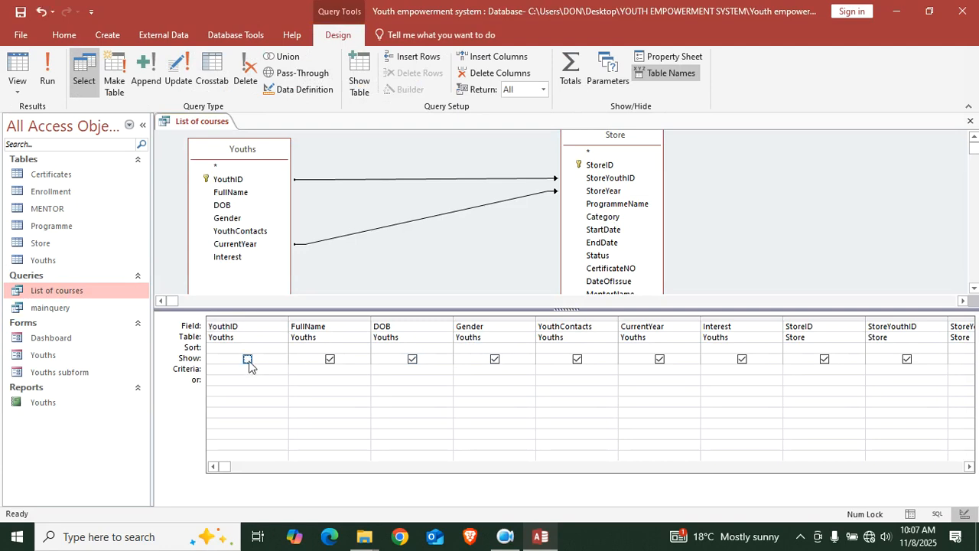
pyautogui.click(412, 359)
pyautogui.click(579, 360)
pyautogui.click(659, 360)
pyautogui.moveTo(222, 466); pyautogui.dragTo(343, 466)
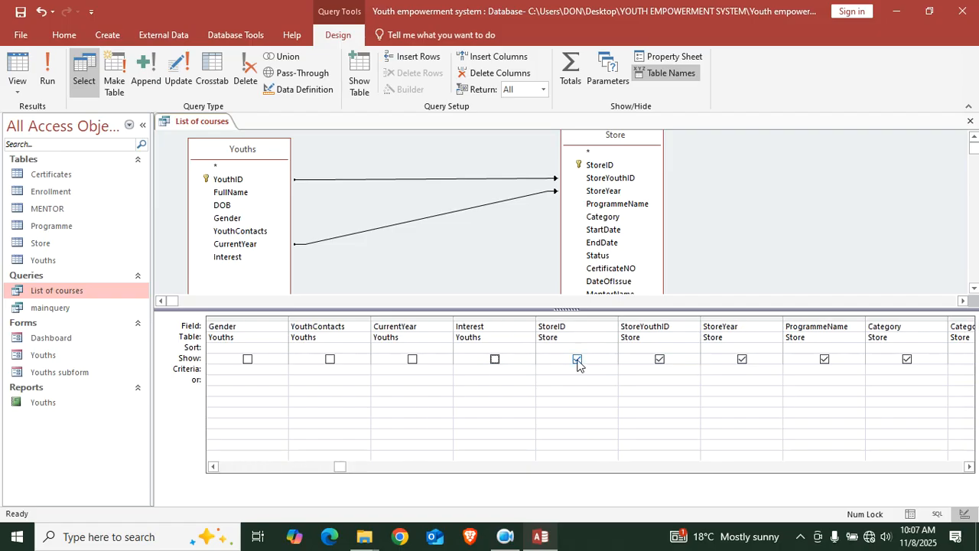
pyautogui.click(662, 360)
pyautogui.click(740, 360)
pyautogui.moveTo(340, 467); pyautogui.dragTo(417, 467)
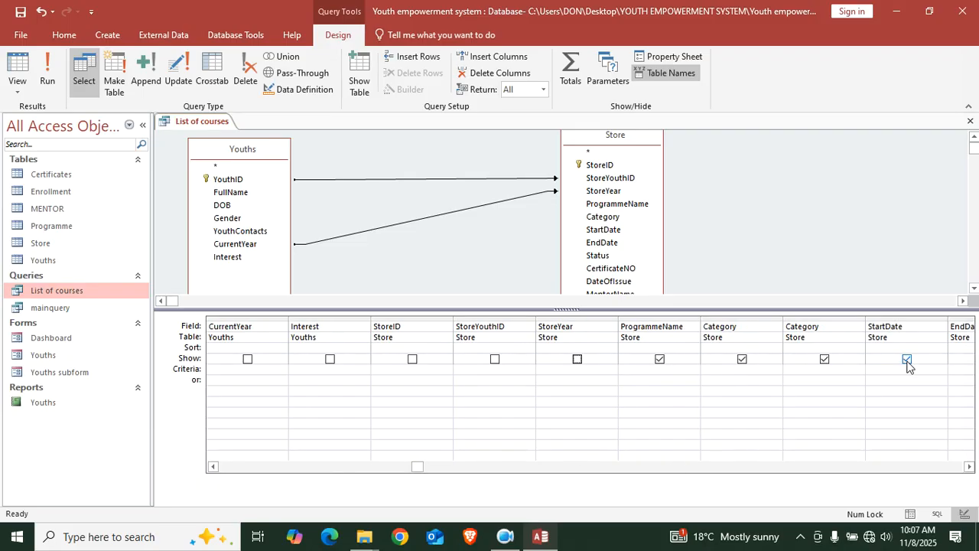
# Hide the StartDate, Status, CertificateNO, DateOfIssue, MentorName and Contacts fields too
pyautogui.click(970, 467)
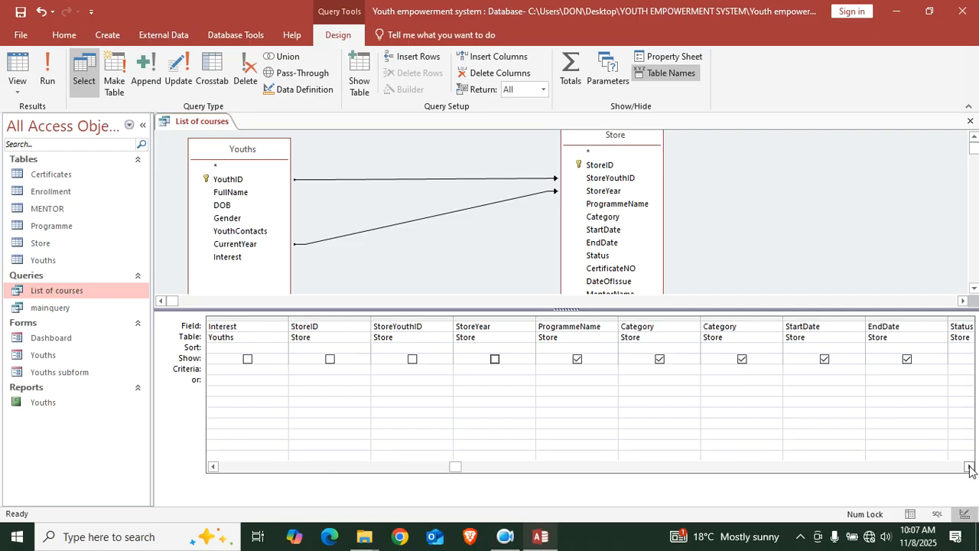
pyautogui.doubleClick(969, 467)
pyautogui.click(969, 466)
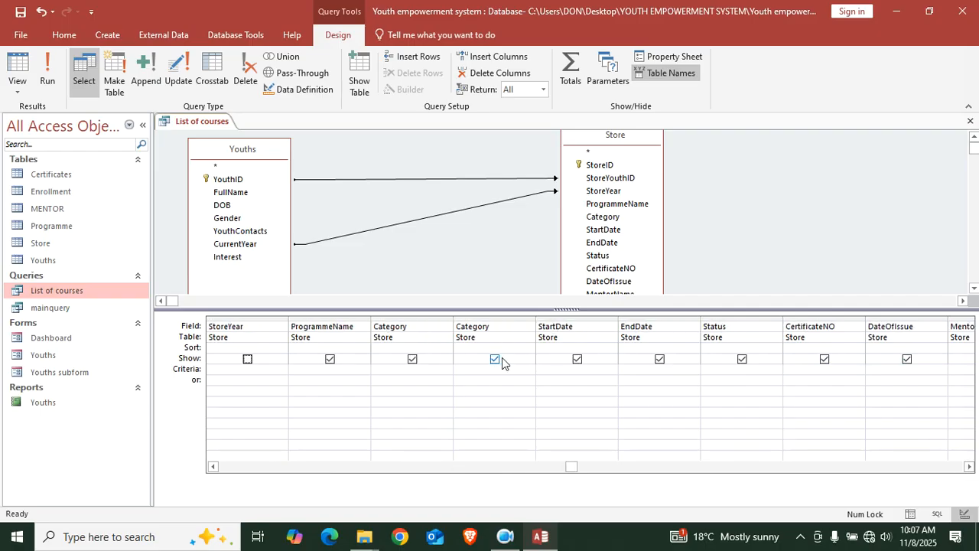
pyautogui.click(578, 360)
pyautogui.click(742, 359)
pyautogui.click(824, 360)
pyautogui.click(908, 360)
pyautogui.click(969, 467)
pyautogui.click(969, 466)
pyautogui.click(969, 467)
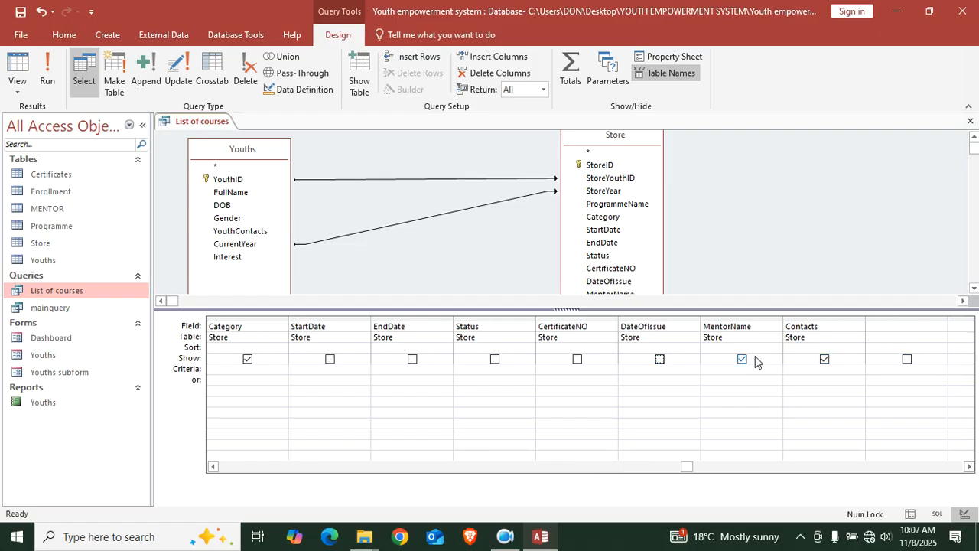
pyautogui.click(742, 360)
pyautogui.click(825, 360)
# Run the query, hide the duplicate Category column, rerun to confirm two columns, and close
pyautogui.click(48, 73)
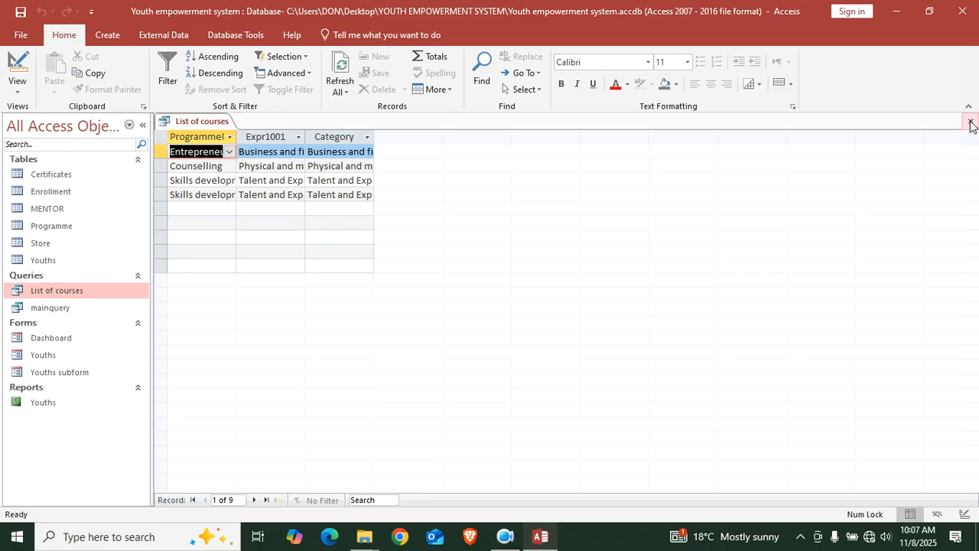
pyautogui.rightClick(184, 122)
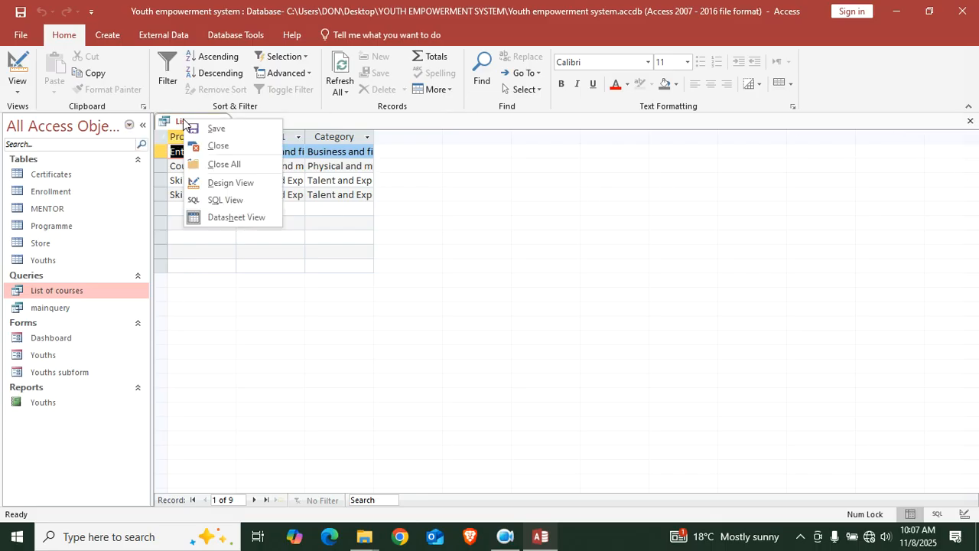
pyautogui.click(232, 183)
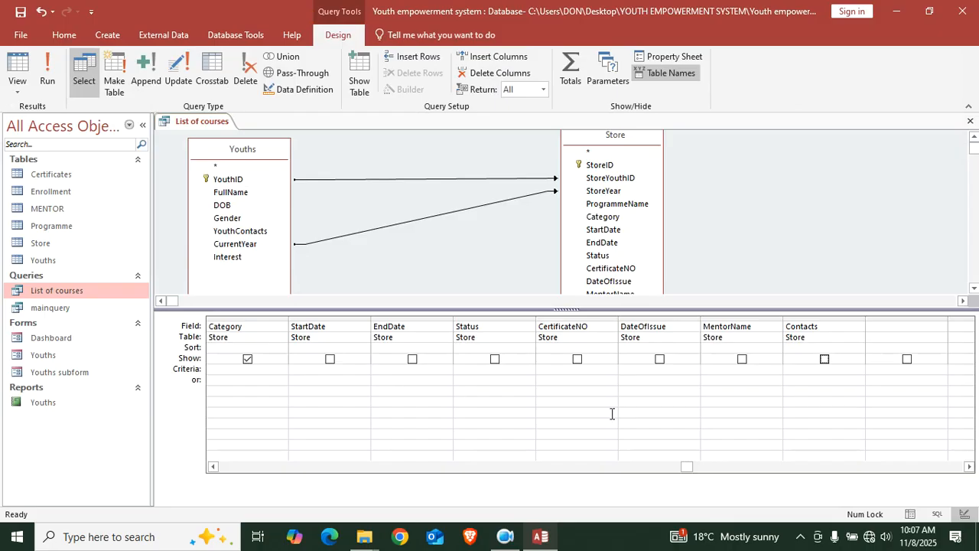
pyautogui.click(215, 469)
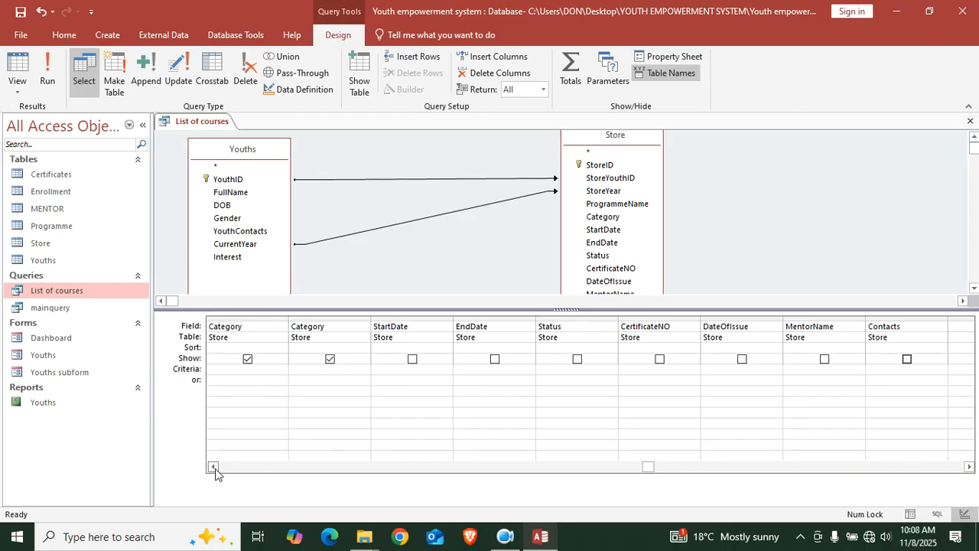
pyautogui.click(213, 467)
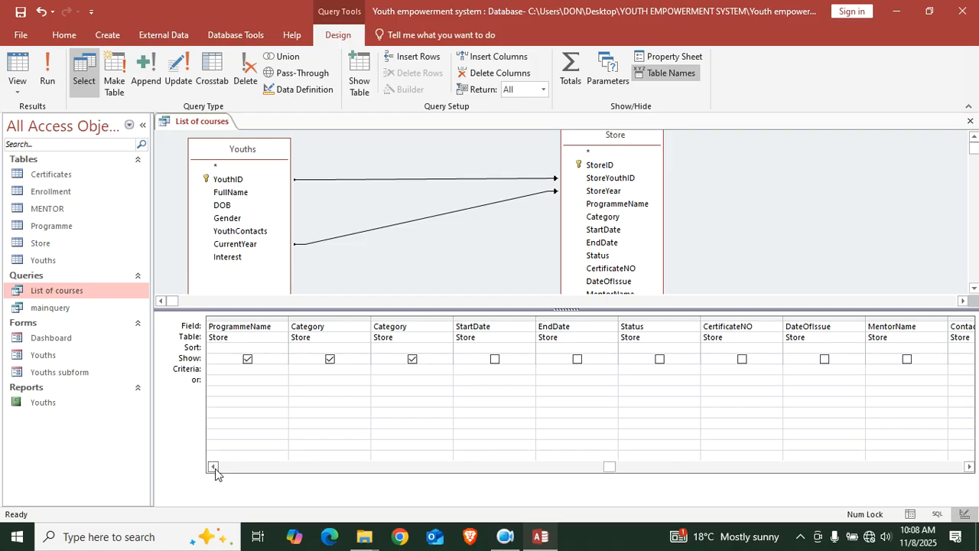
pyautogui.click(412, 359)
pyautogui.click(46, 76)
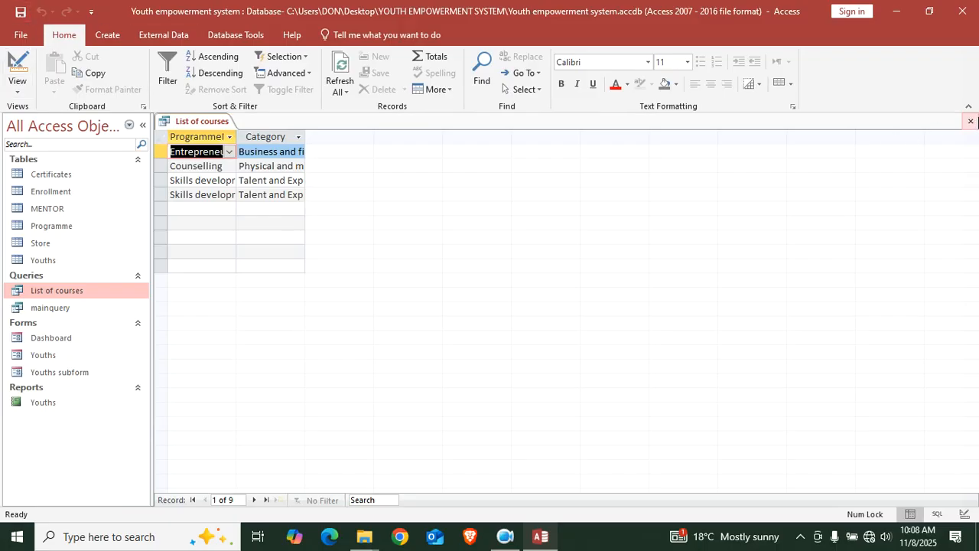
pyautogui.click(970, 121)
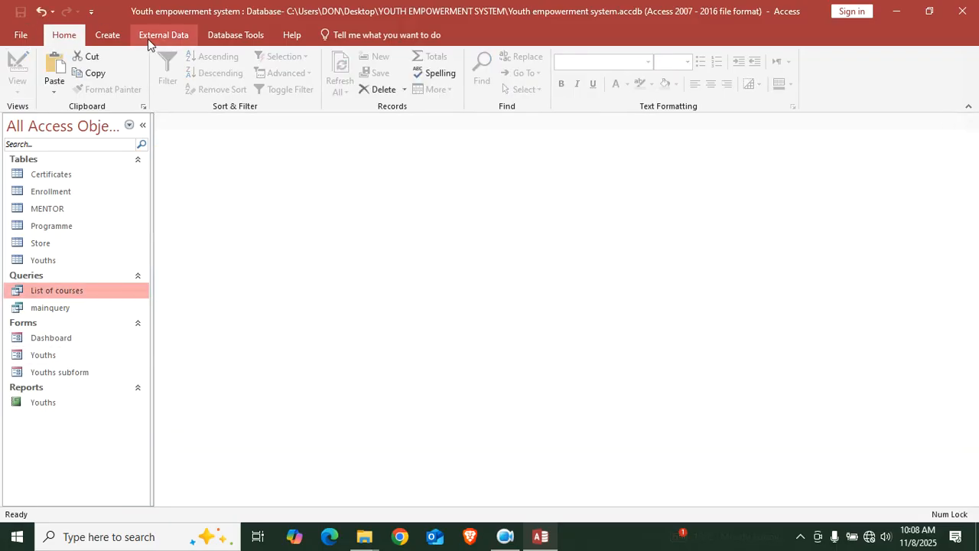
# Generate a report from the query and save it as 'List of courses'
pyautogui.click(107, 34)
pyautogui.click(418, 84)
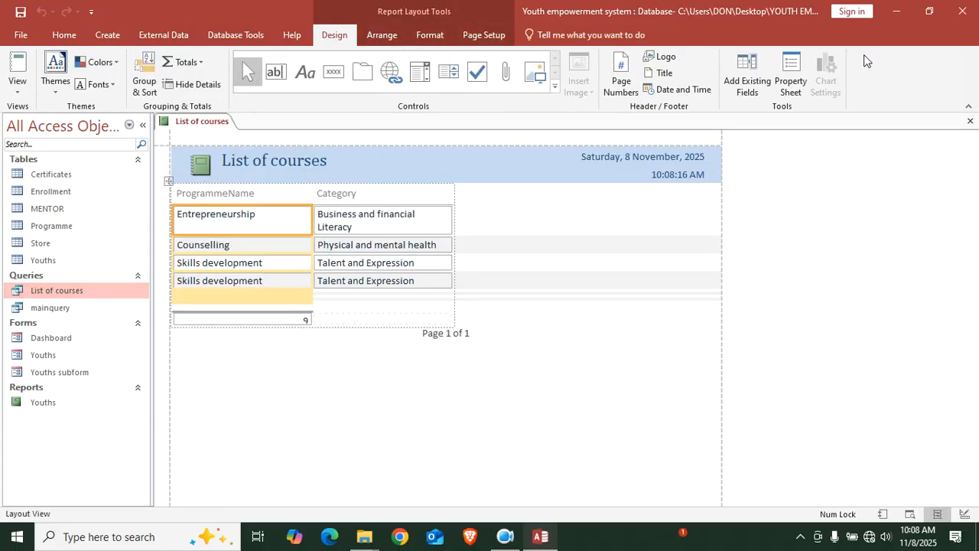
pyautogui.click(969, 122)
pyautogui.click(428, 307)
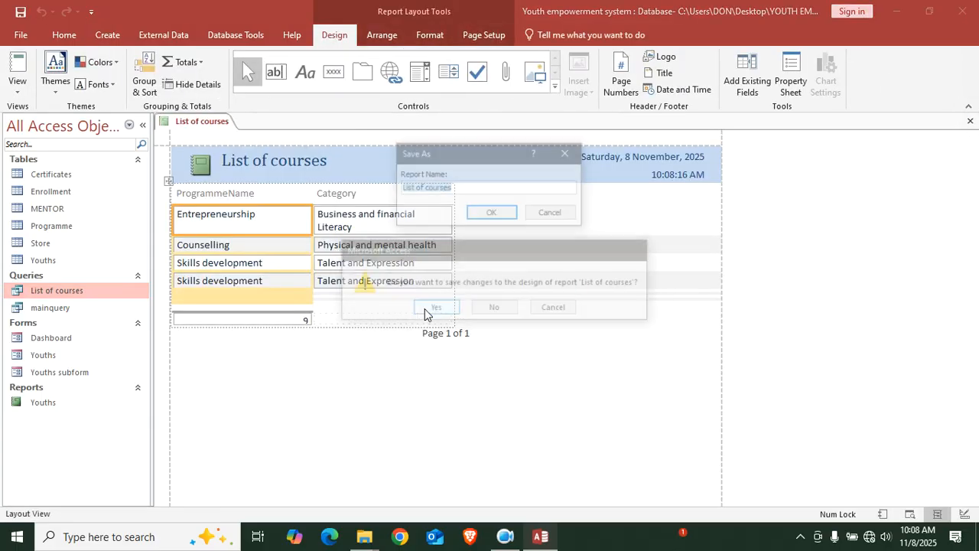
pyautogui.click(478, 213)
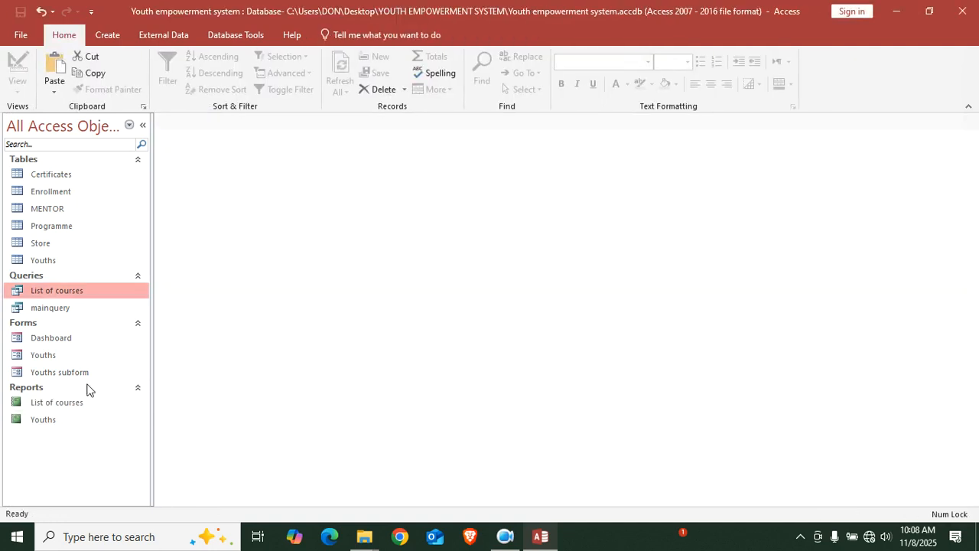
pyautogui.click(55, 342)
# Open the Dashboard form in Design View and make its footer taller
pyautogui.rightClick(55, 346)
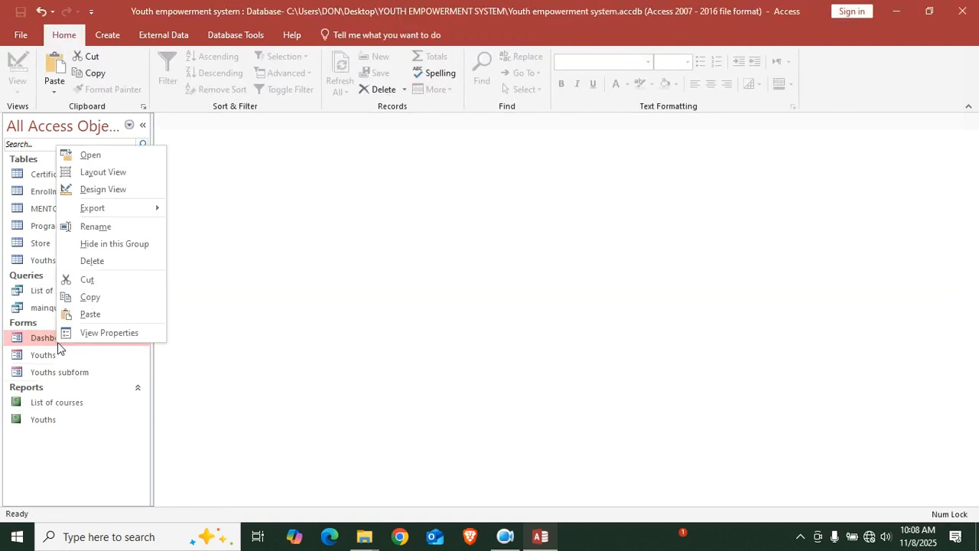
pyautogui.click(123, 189)
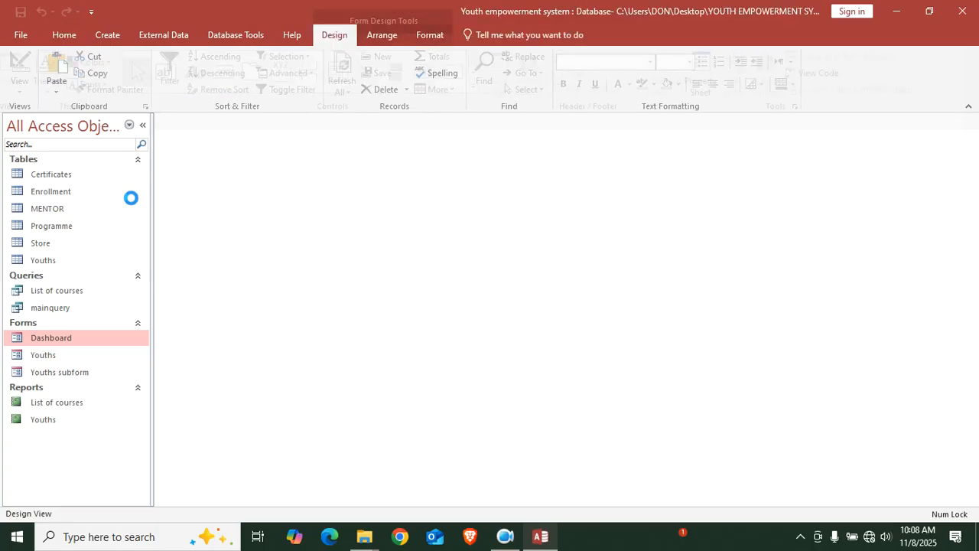
pyautogui.moveTo(540, 286); pyautogui.dragTo(540, 316)
# Add a footer button captioned 'List of courses' that opens the List of courses report
pyautogui.click(231, 73)
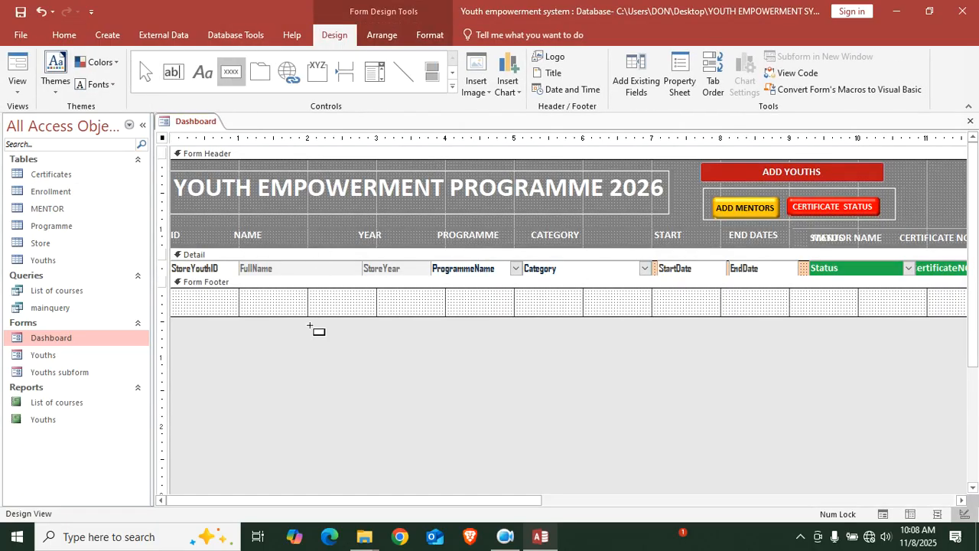
pyautogui.moveTo(324, 294); pyautogui.dragTo(480, 312)
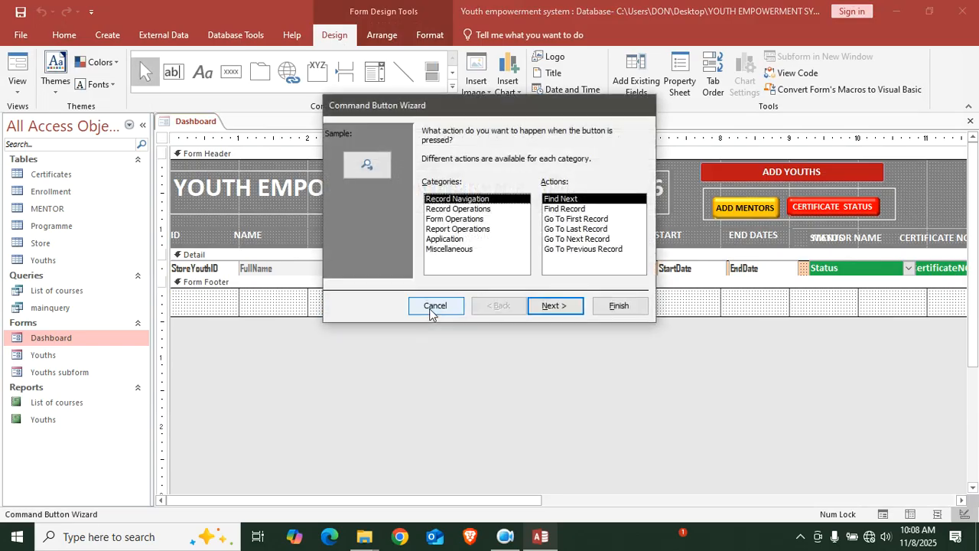
pyautogui.click(465, 229)
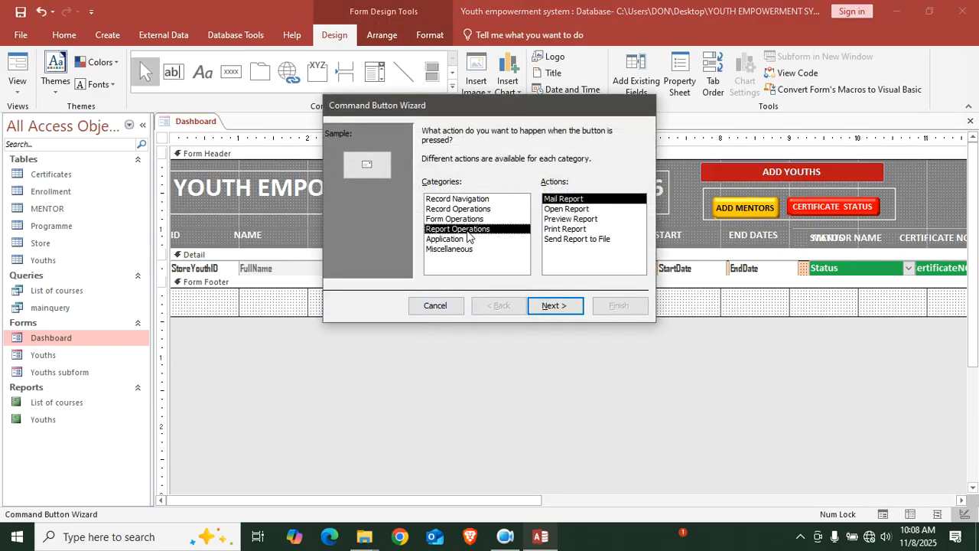
pyautogui.click(577, 210)
pyautogui.click(560, 307)
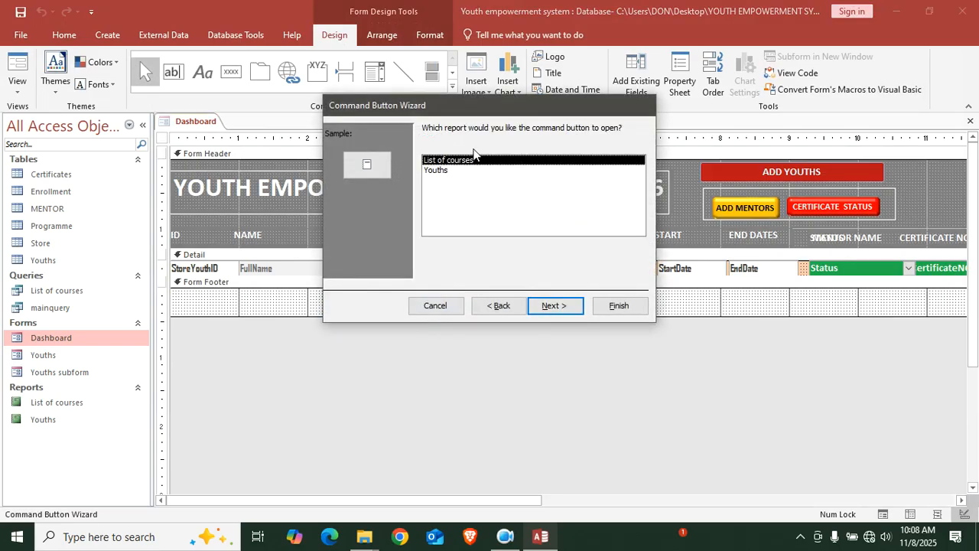
pyautogui.click(557, 306)
pyautogui.hotkey('alt', 't')
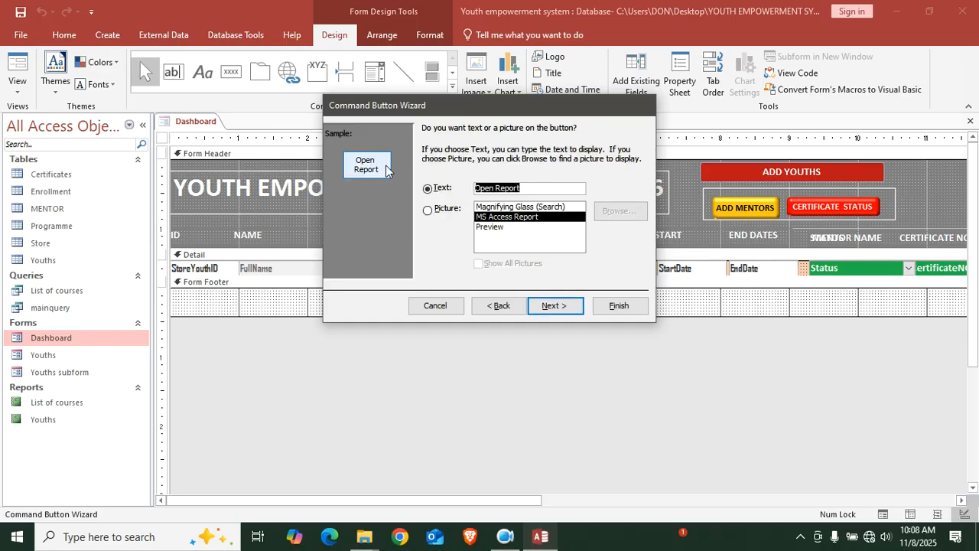
pyautogui.write('Lis')
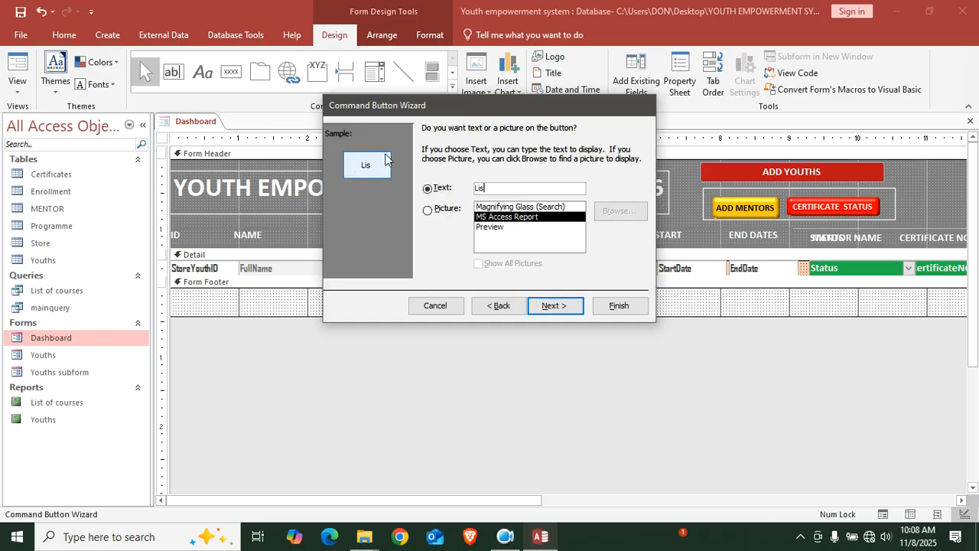
pyautogui.write('t of courses')
pyautogui.press('Return')
pyautogui.press('Return')
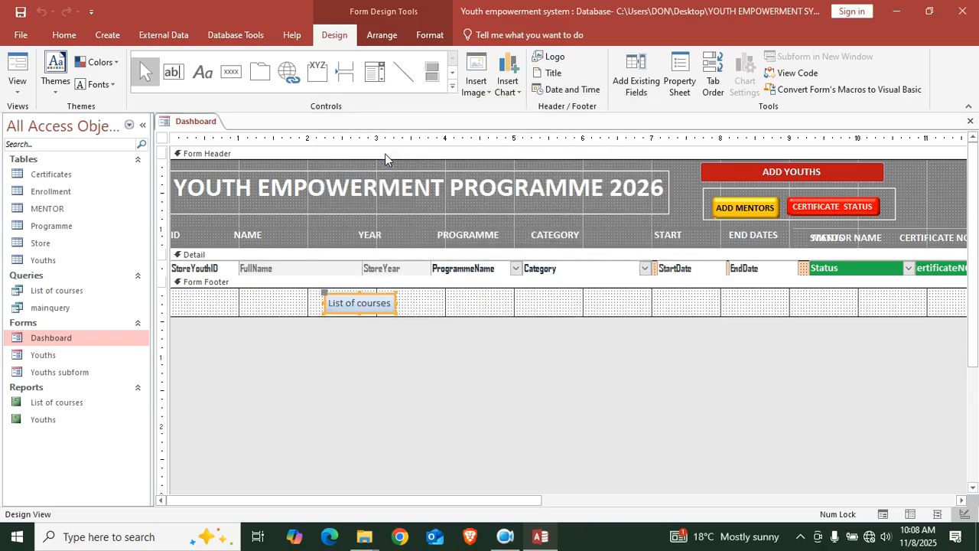
# Add a second footer button captioned 'List of youths' that opens the Youths report
pyautogui.click(229, 77)
pyautogui.moveTo(458, 293); pyautogui.dragTo(567, 312)
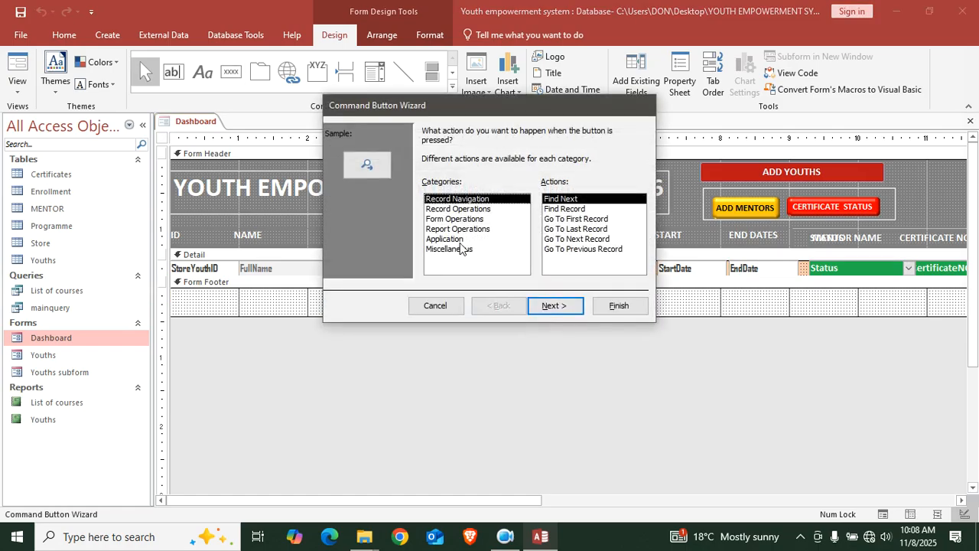
pyautogui.click(465, 229)
pyautogui.click(566, 209)
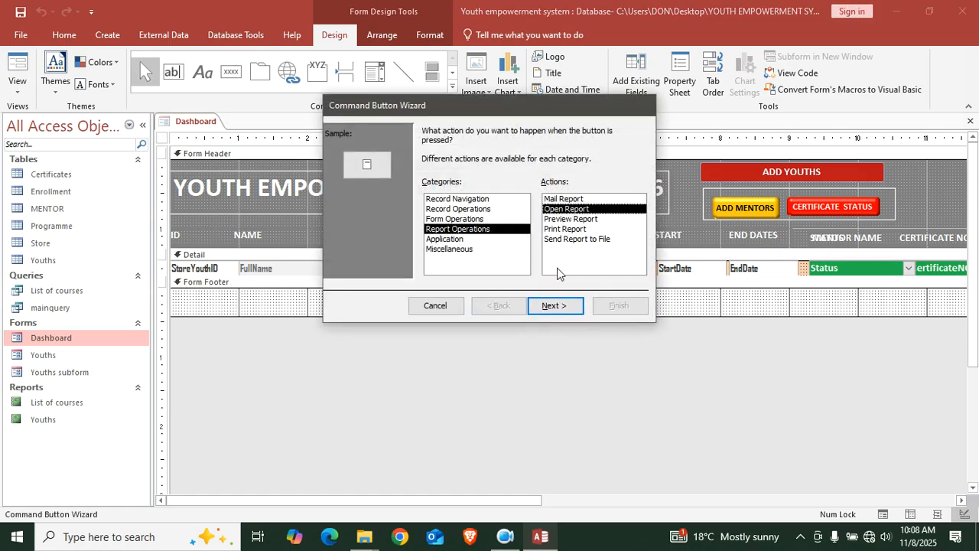
pyautogui.click(554, 305)
pyautogui.click(453, 170)
pyautogui.click(555, 306)
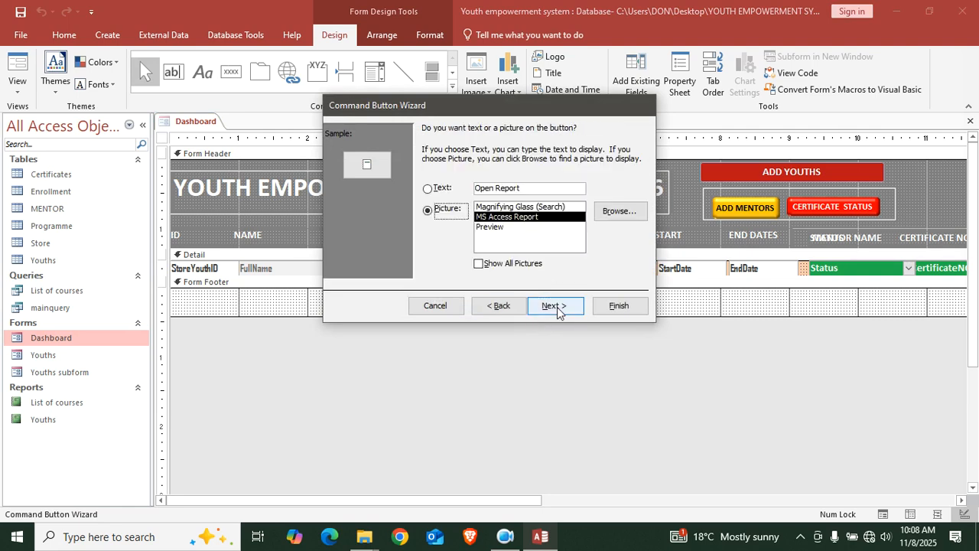
pyautogui.click(533, 189)
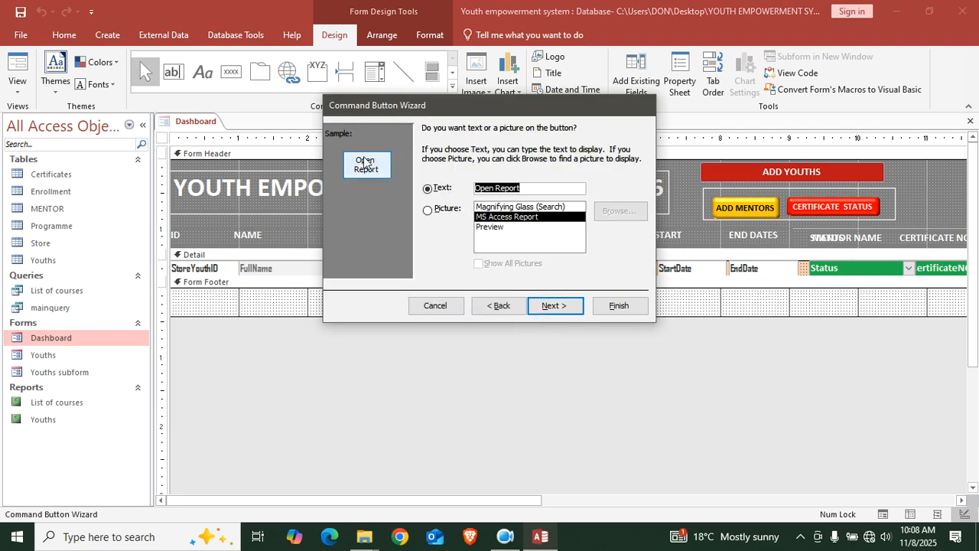
pyautogui.write('L')
pyautogui.press('capslock')
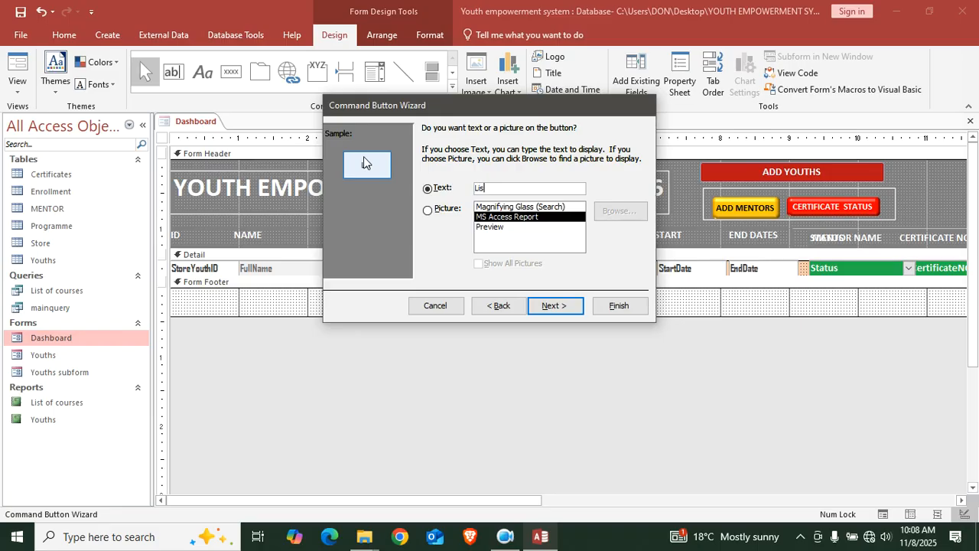
pyautogui.write('ist of youths')
pyautogui.click(556, 305)
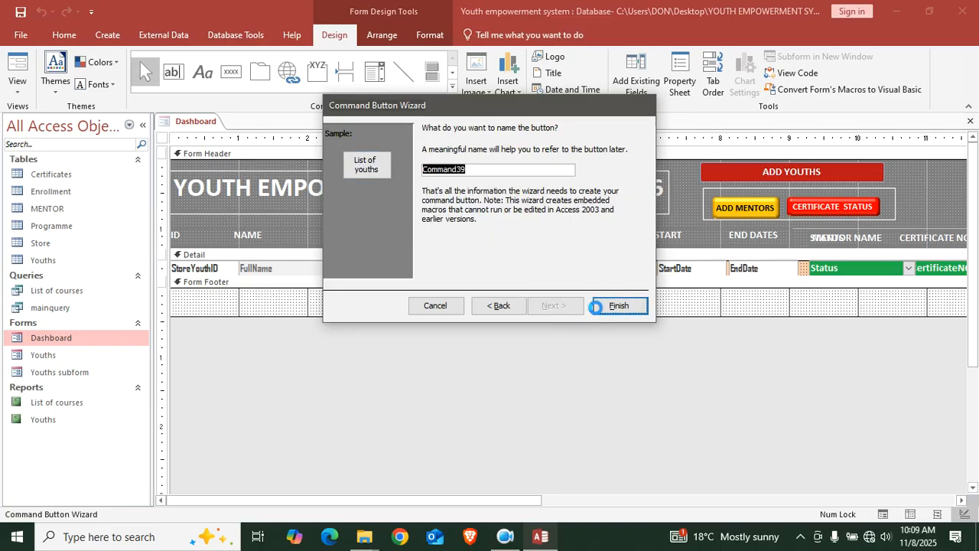
pyautogui.click(617, 306)
# Give both footer buttons green fill and bold captions, then switch to Form View
pyautogui.moveTo(559, 308); pyautogui.dragTo(278, 321)
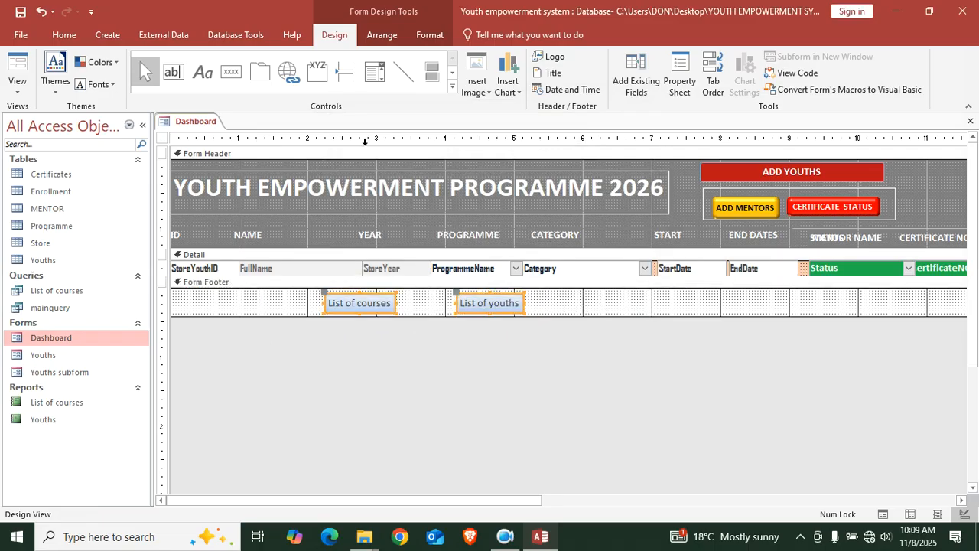
pyautogui.click(430, 35)
pyautogui.click(597, 56)
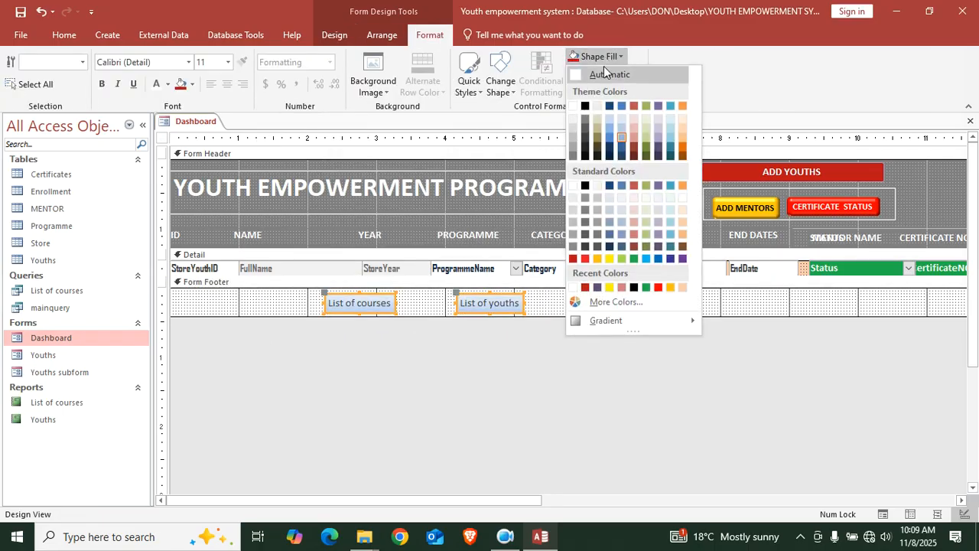
pyautogui.click(631, 261)
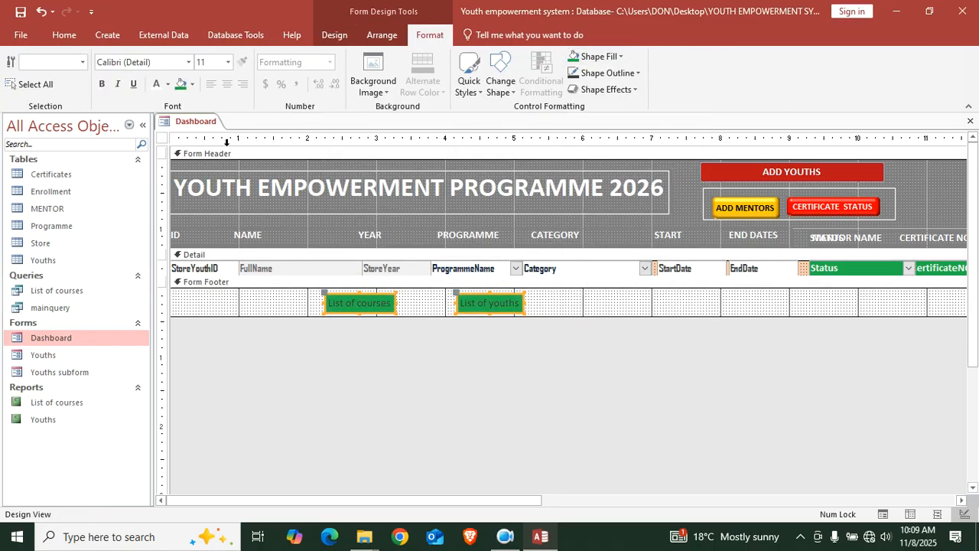
pyautogui.click(102, 84)
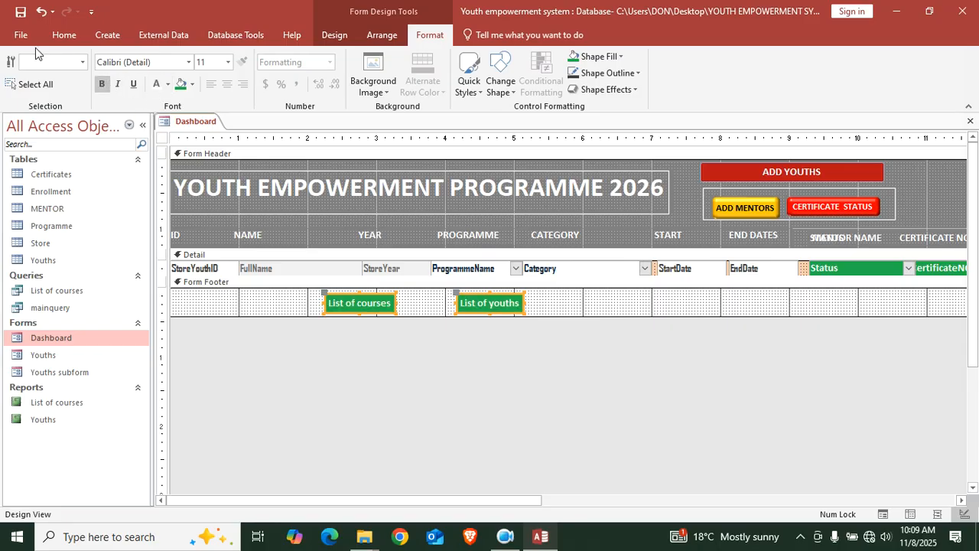
pyautogui.click(64, 35)
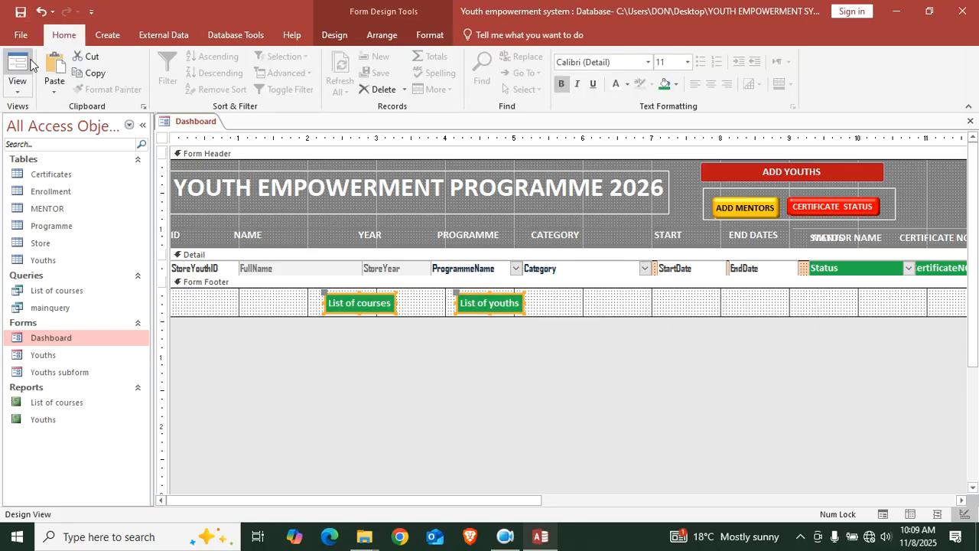
pyautogui.click(17, 73)
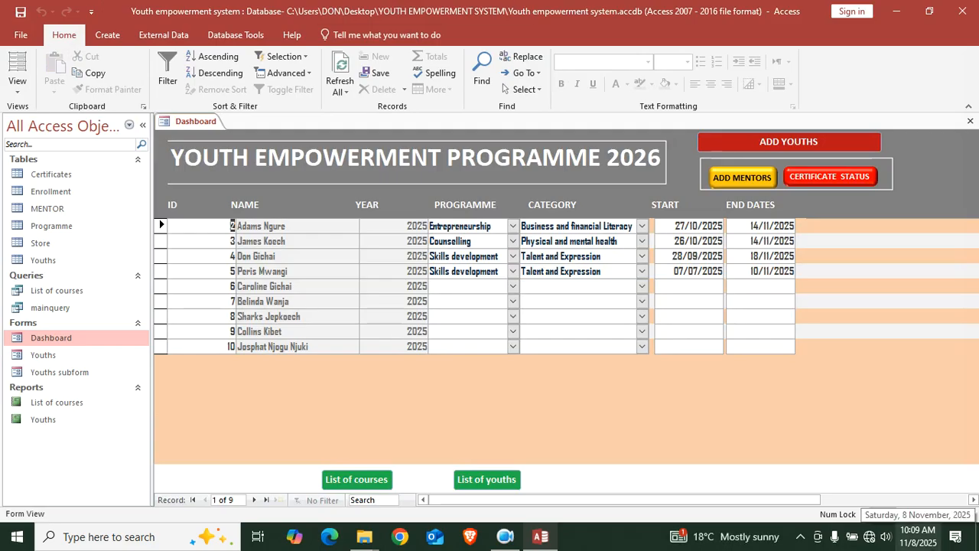
# Test the List of youths and List of courses buttons, closing each report
pyautogui.click(504, 480)
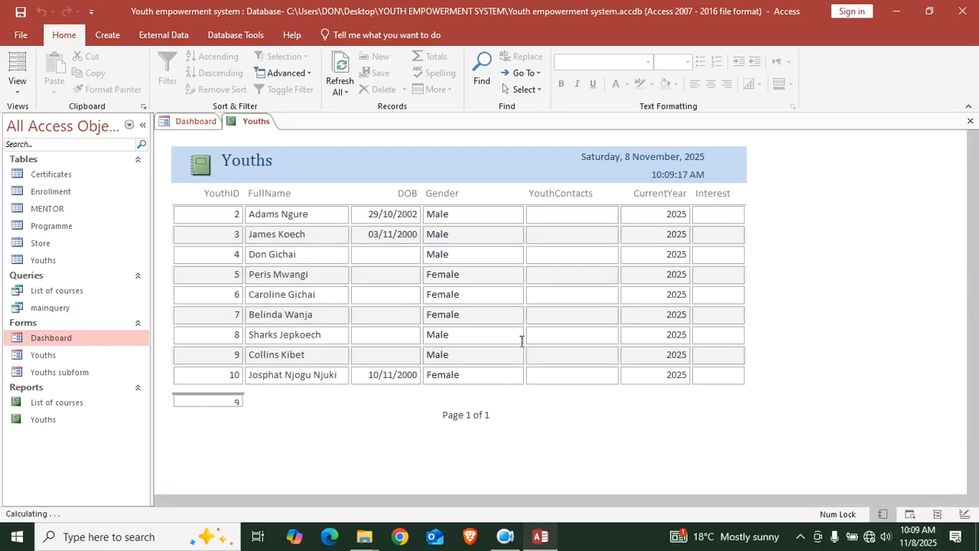
pyautogui.click(970, 121)
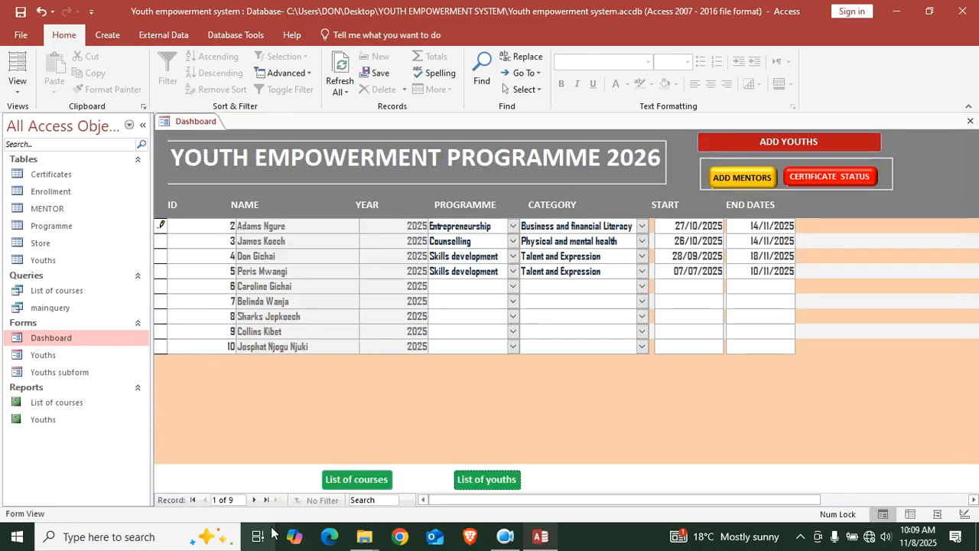
pyautogui.click(356, 478)
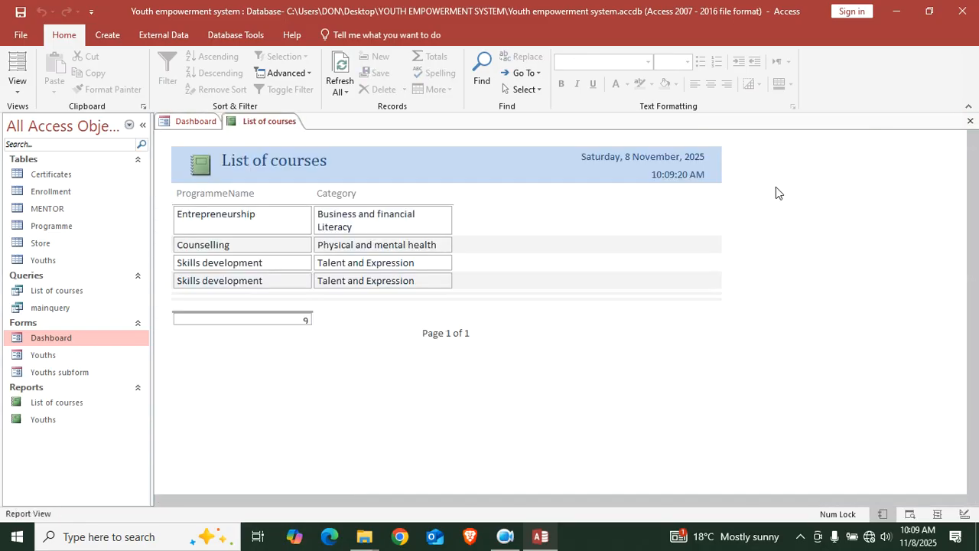
pyautogui.click(970, 121)
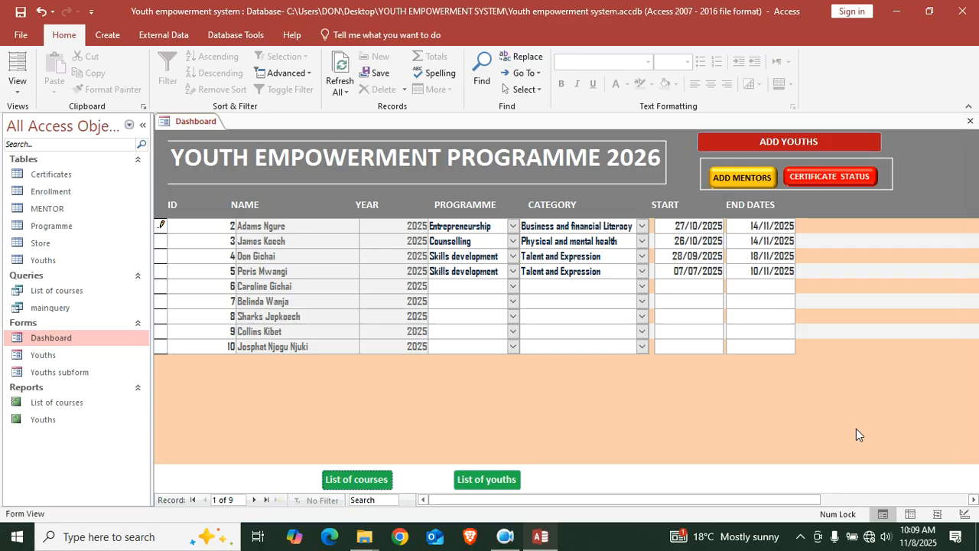
# Try the ADD MENTORS and CERTIFICATE STATUS buttons to show mentor and certificate columns
pyautogui.click(746, 178)
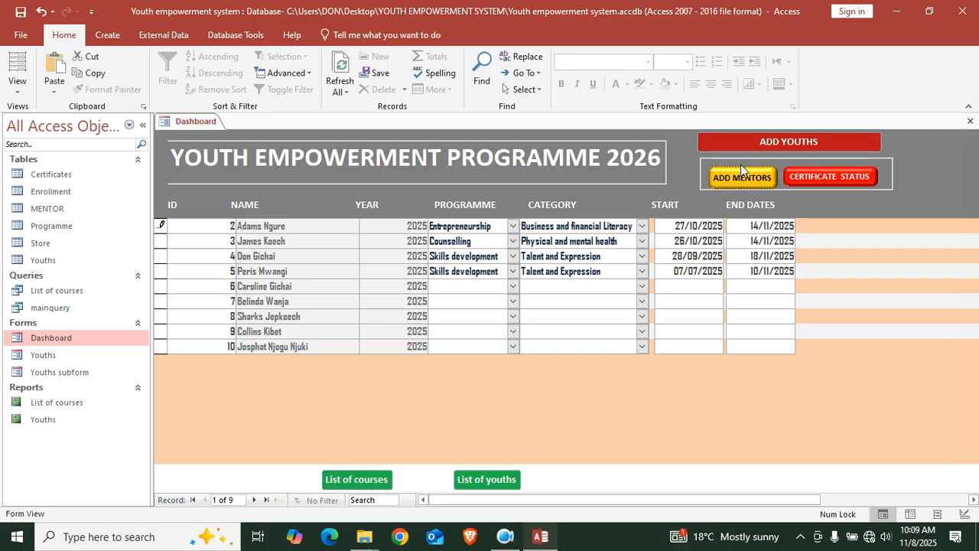
pyautogui.click(828, 180)
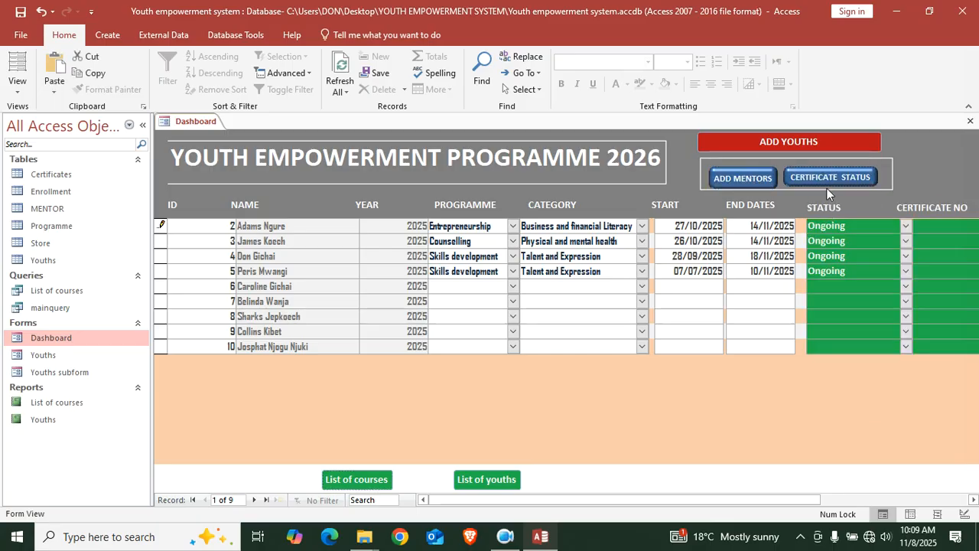
pyautogui.click(114, 40)
# Start an Access import from the newer Tunaweza Youth empowerment program system file
pyautogui.click(149, 38)
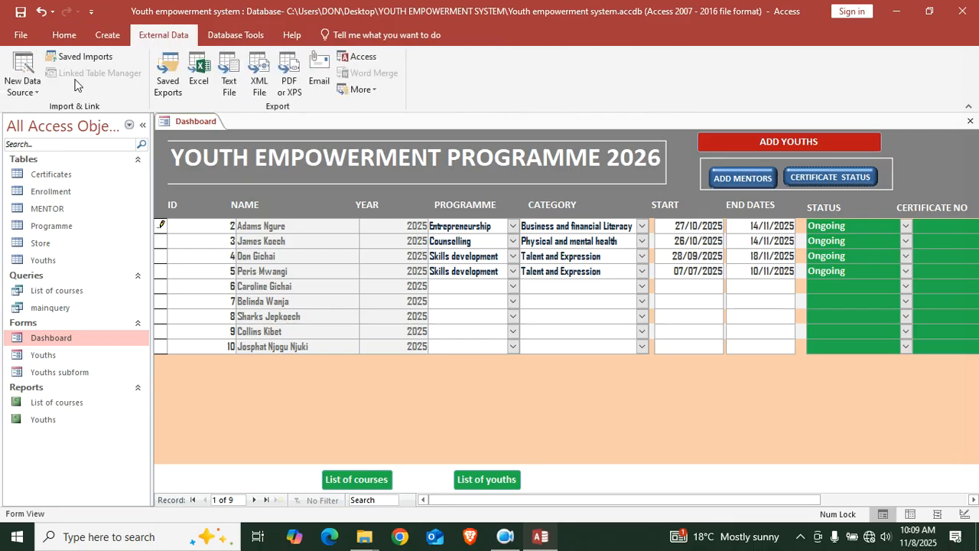
pyautogui.click(23, 83)
pyautogui.moveTo(98, 153)
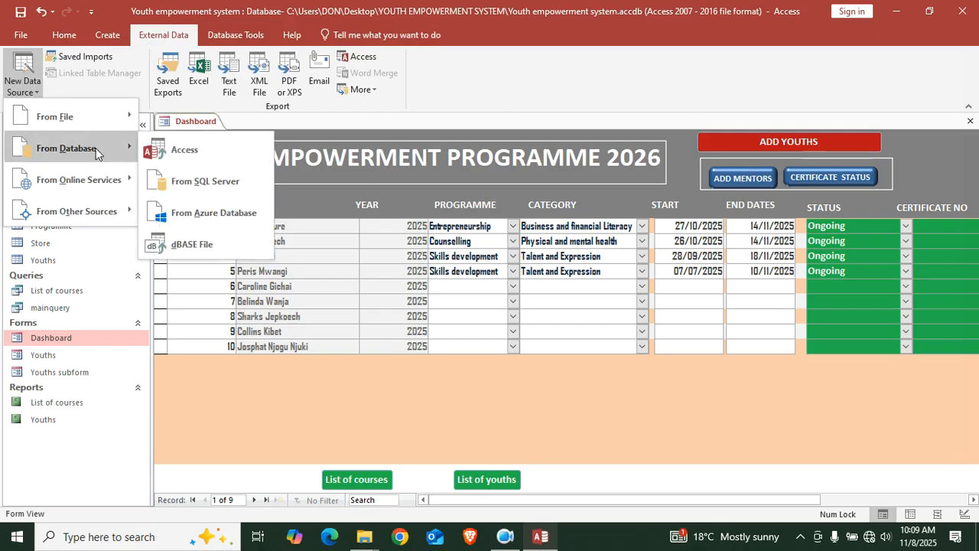
pyautogui.click(184, 150)
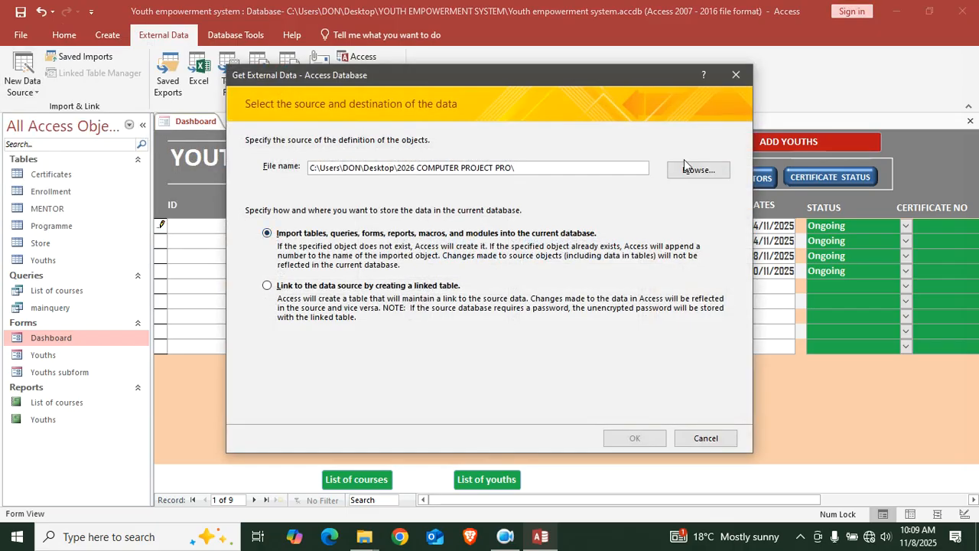
pyautogui.click(697, 171)
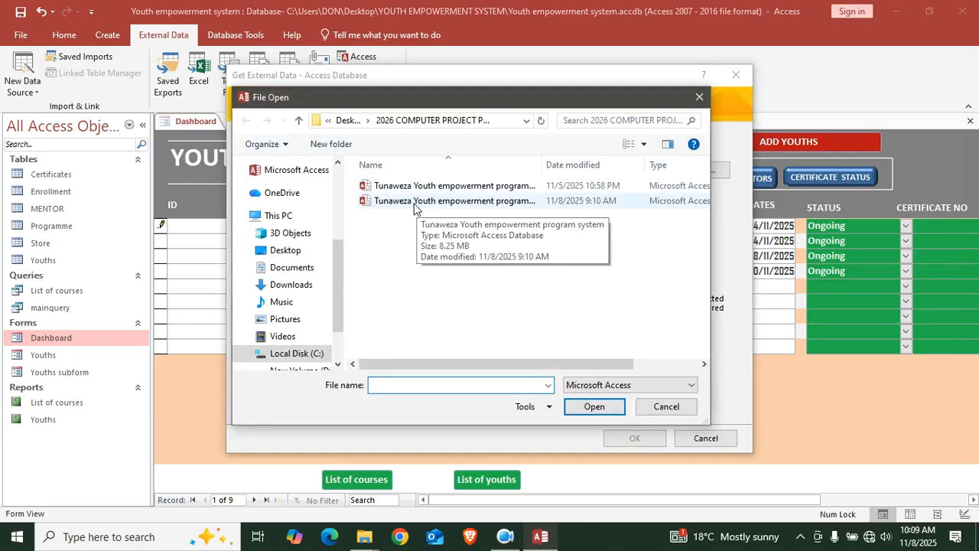
pyautogui.doubleClick(414, 201)
pyautogui.click(634, 437)
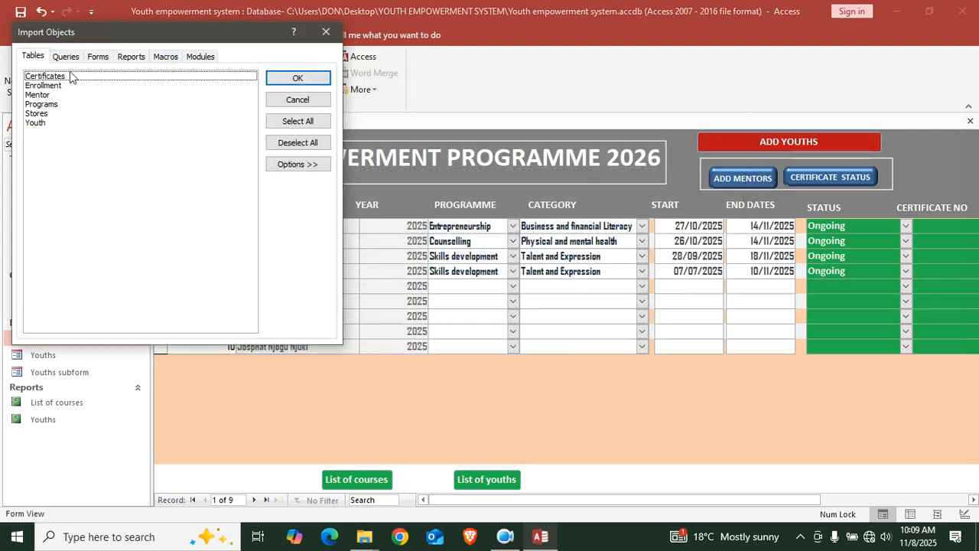
# Import the Splash screen form and close without saving the import steps
pyautogui.click(96, 56)
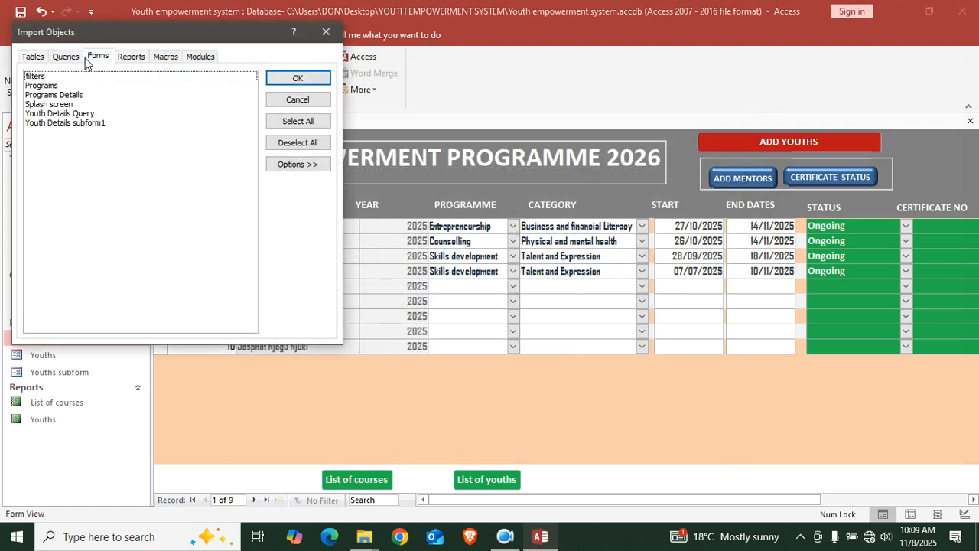
pyautogui.click(69, 104)
pyautogui.click(298, 78)
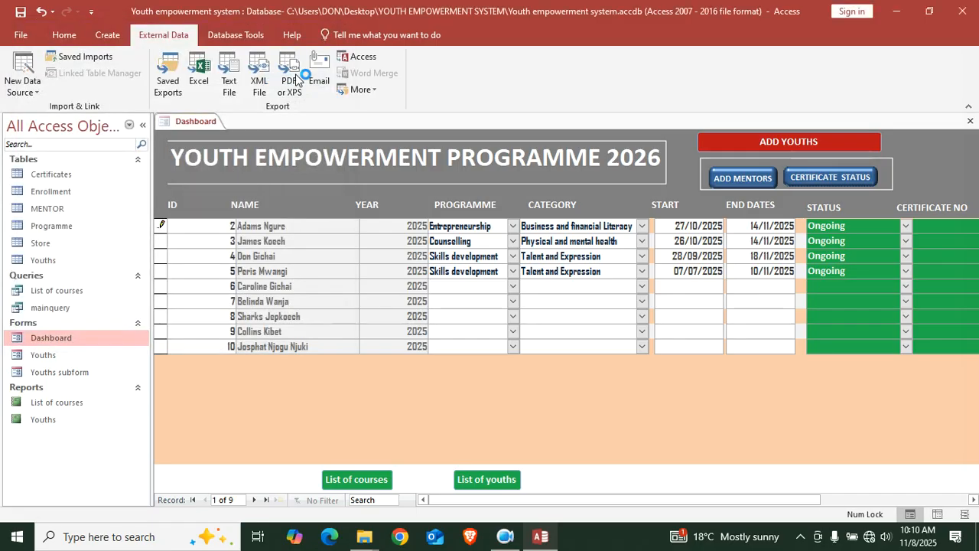
pyautogui.click(705, 451)
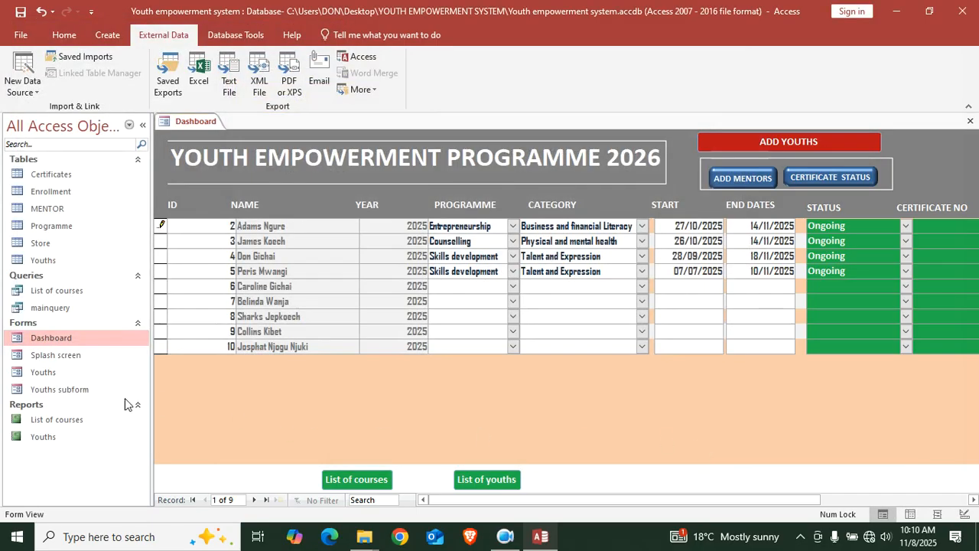
# In Splash screen design, delete the TUNAWEZA label and make the background yellow
pyautogui.rightClick(74, 357)
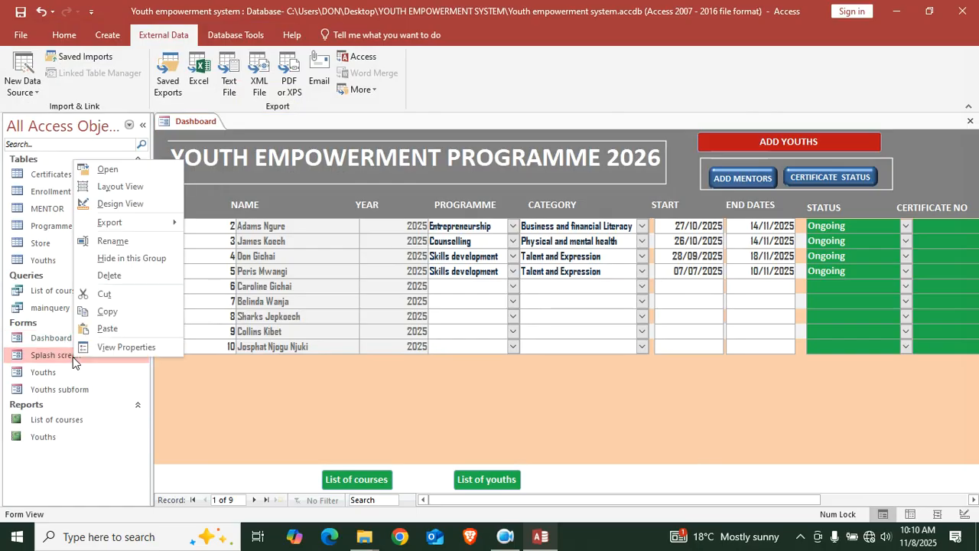
pyautogui.click(120, 203)
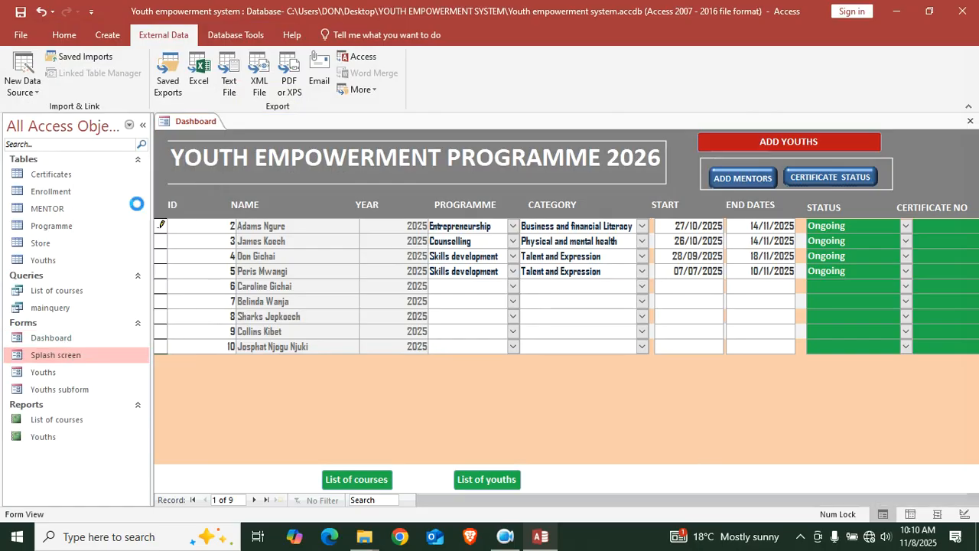
pyautogui.click(645, 232)
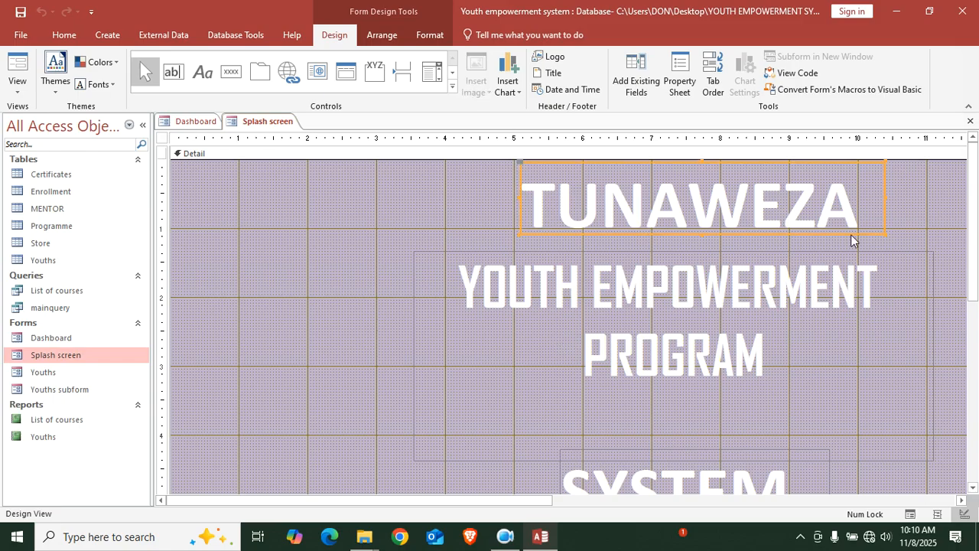
pyautogui.press('Delete')
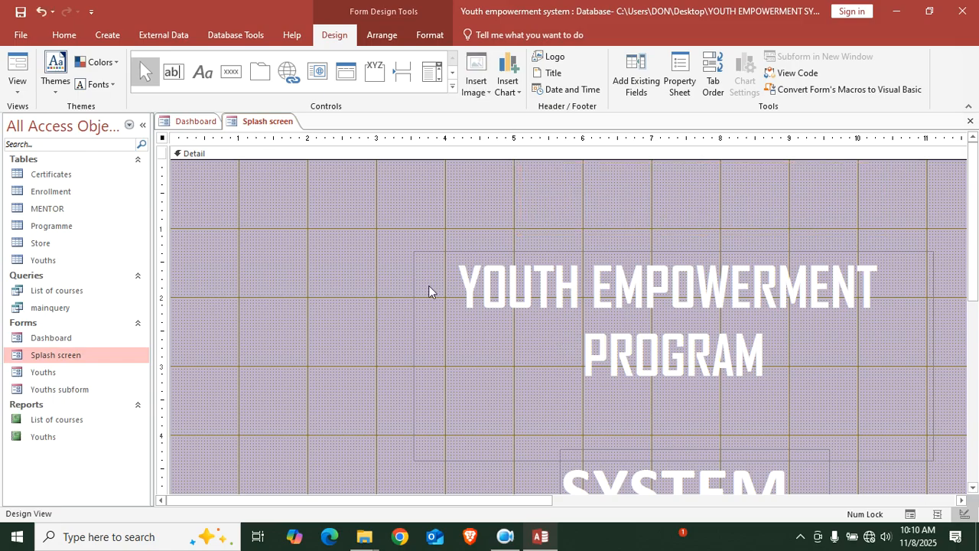
pyautogui.rightClick(306, 227)
pyautogui.moveTo(409, 297)
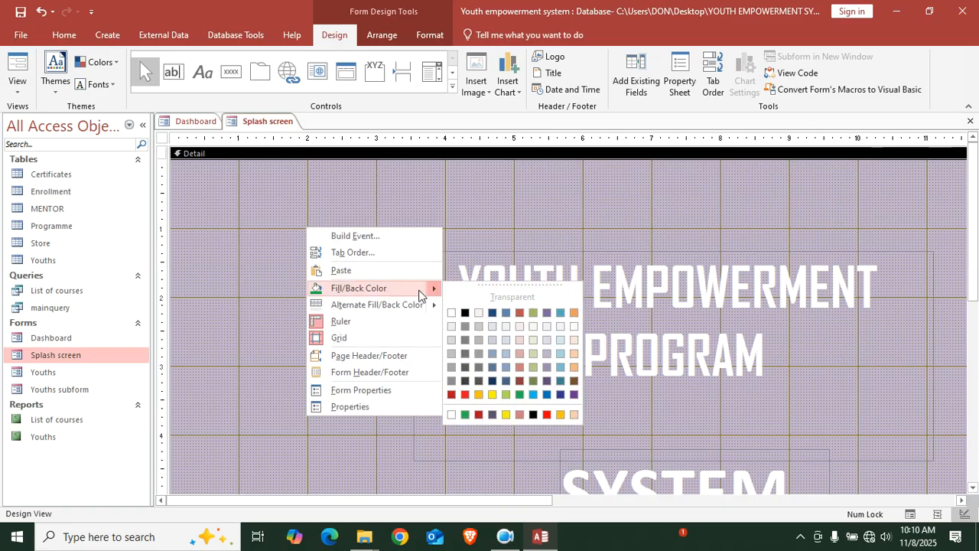
pyautogui.click(494, 411)
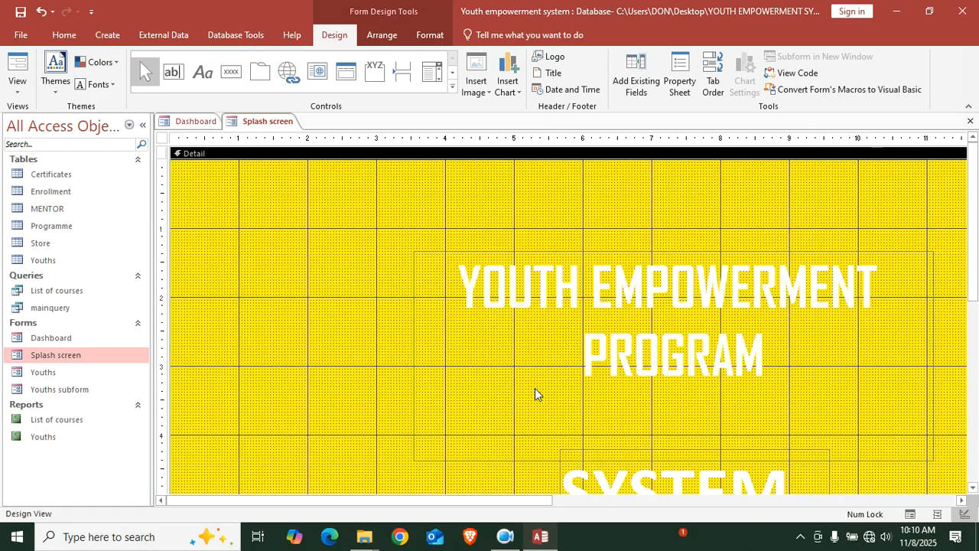
# Make the YOUTH EMPOWERMENT PROGRAM, SYSTEM and @ 2026 labels black, and save the form
pyautogui.click(603, 325)
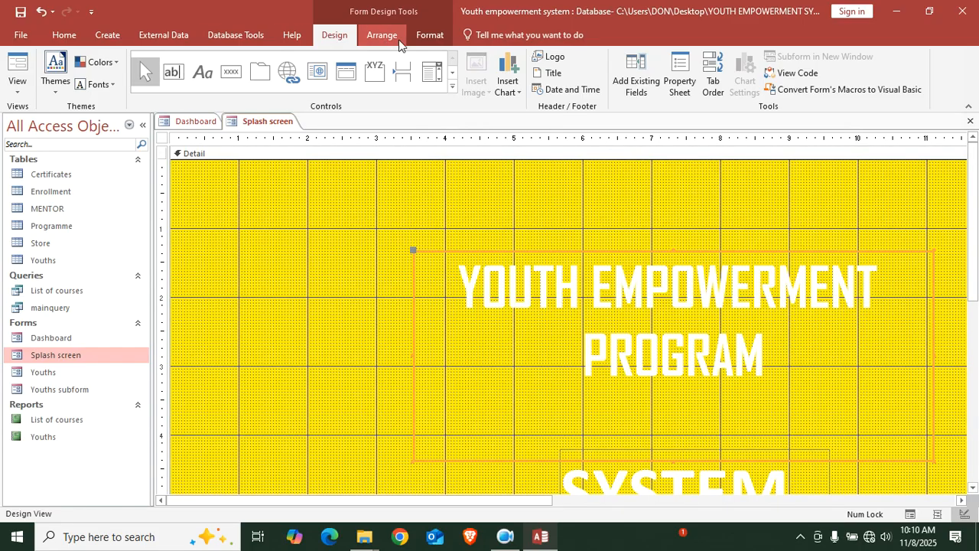
pyautogui.click(427, 35)
pyautogui.click(168, 84)
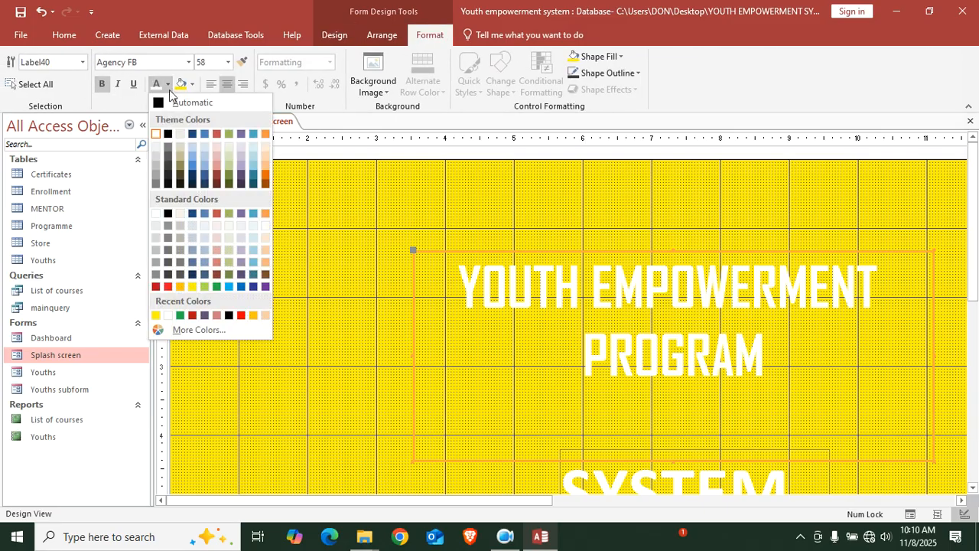
pyautogui.click(169, 133)
pyautogui.scroll(-3, 577, 434)
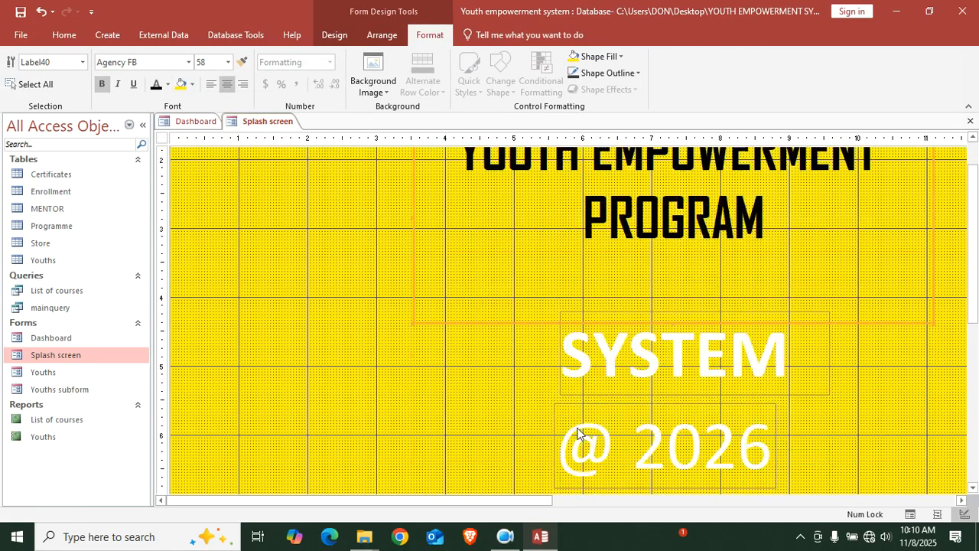
pyautogui.click(687, 378)
pyautogui.click(156, 88)
pyautogui.click(630, 449)
pyautogui.click(156, 87)
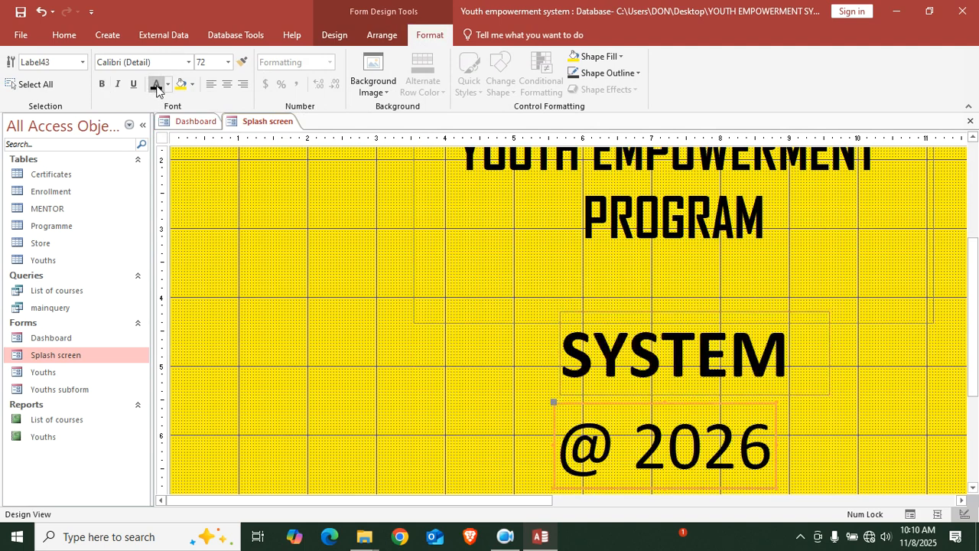
pyautogui.click(20, 13)
# Inspect the form's embedded On Load macro, then run the Splash screen in Form View
pyautogui.doubleClick(161, 138)
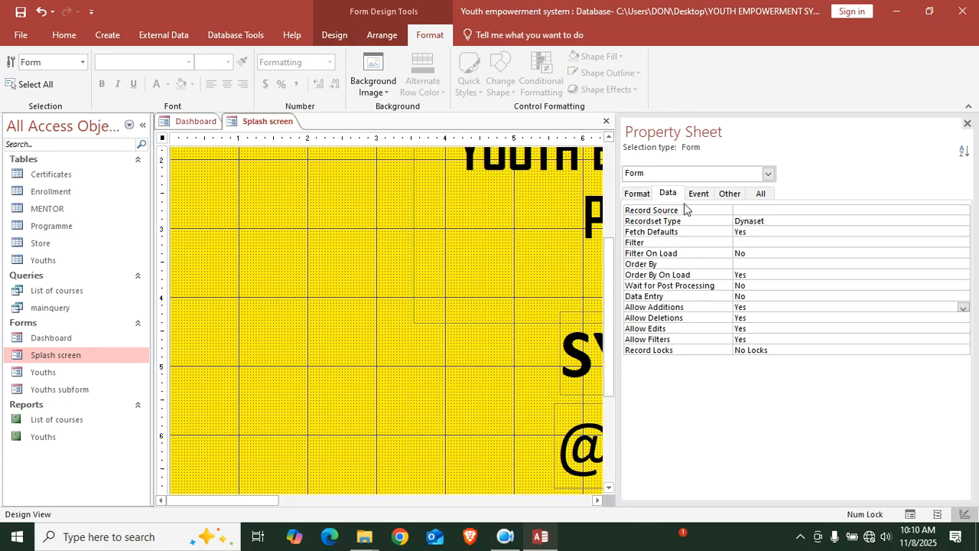
pyautogui.click(700, 196)
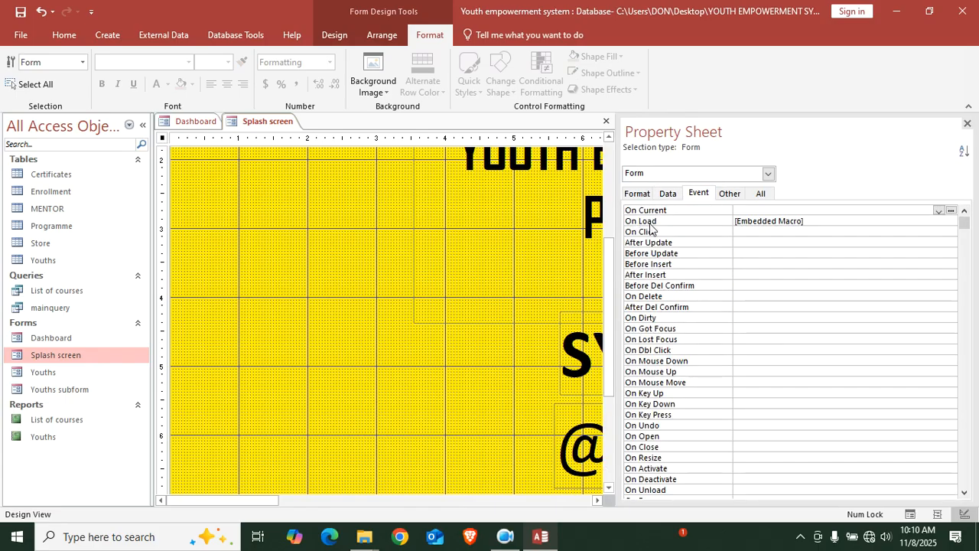
pyautogui.click(912, 221)
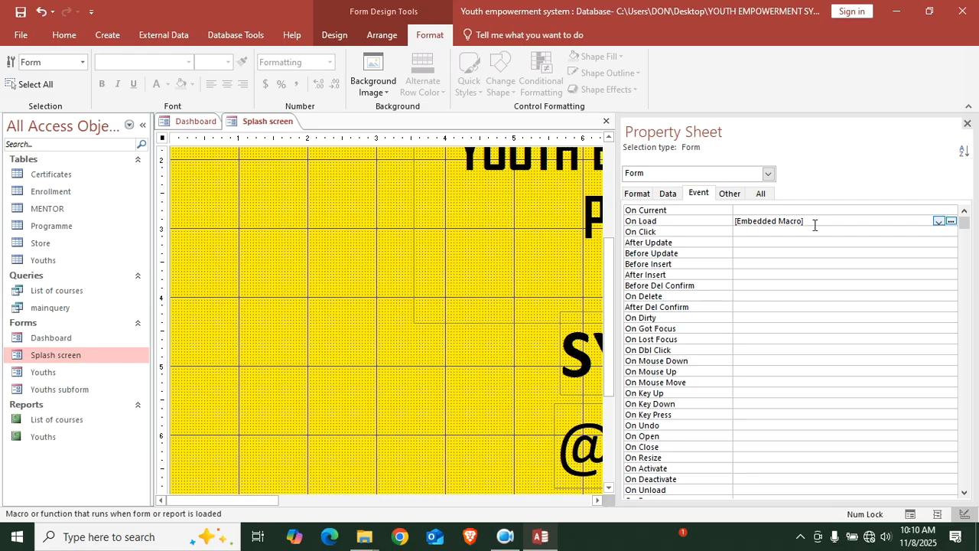
pyautogui.click(951, 221)
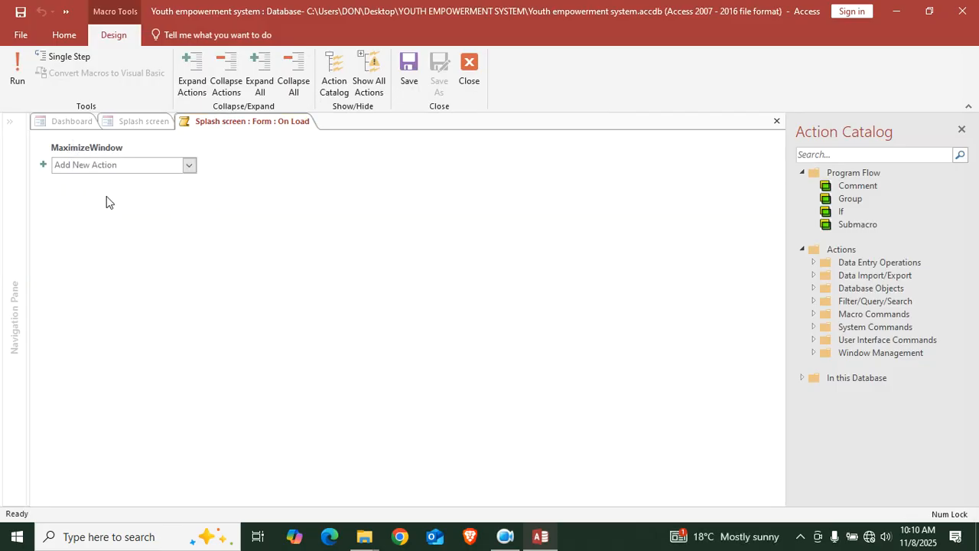
pyautogui.click(469, 70)
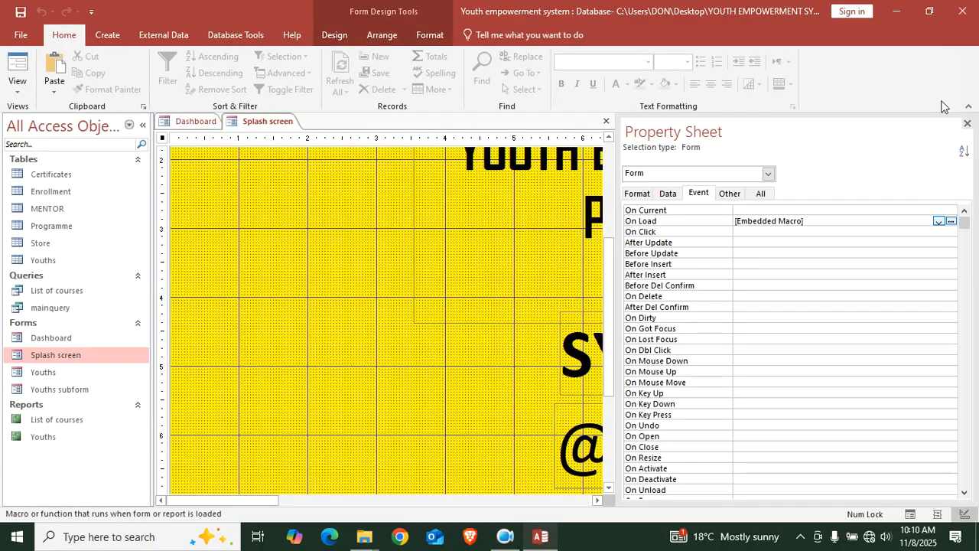
pyautogui.click(967, 123)
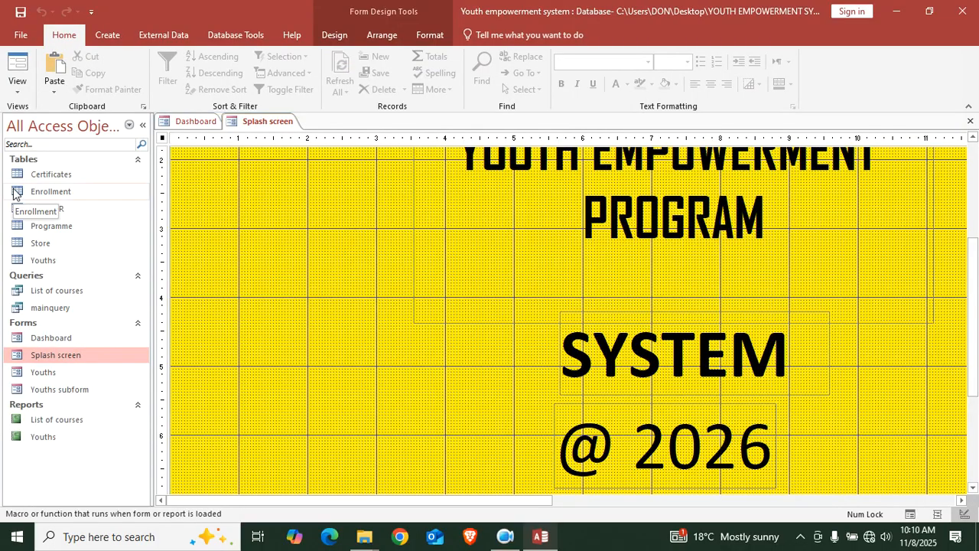
pyautogui.click(19, 68)
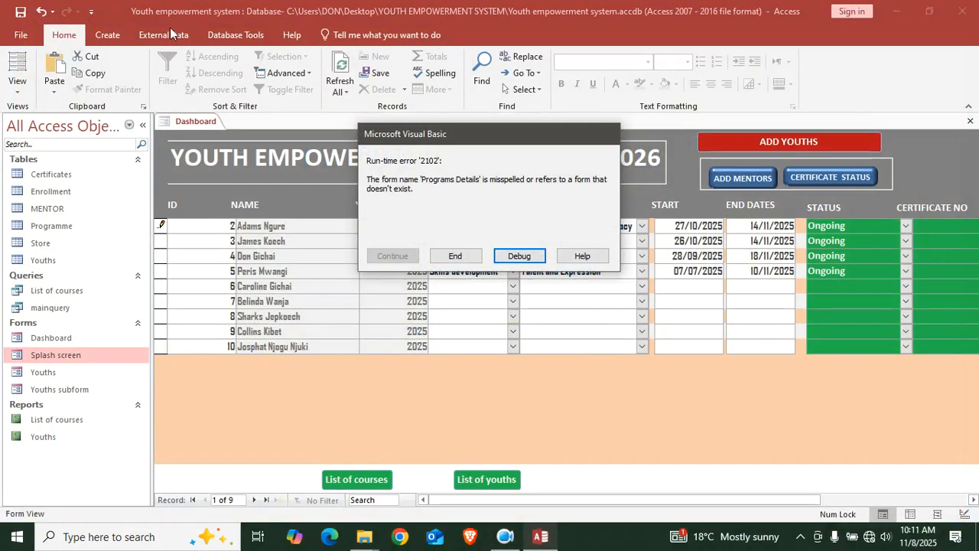
# Change the DoCmd.OpenForm target from "Programs Details" to "Dashboard", save, and stop debugging
pyautogui.click(518, 257)
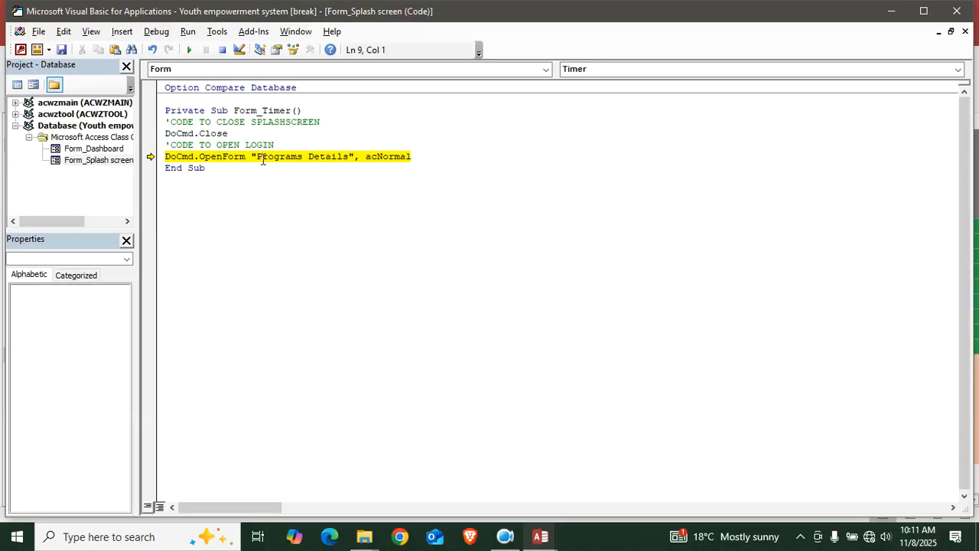
pyautogui.click(351, 157)
pyautogui.press('BackSpace')
pyautogui.press('BackSpace')
pyautogui.press('BackSpace')
pyautogui.press('BackSpace')
pyautogui.press('BackSpace')
pyautogui.press('BackSpace')
pyautogui.press('BackSpace')
pyautogui.press('BackSpace')
pyautogui.press('BackSpace')
pyautogui.press('BackSpace')
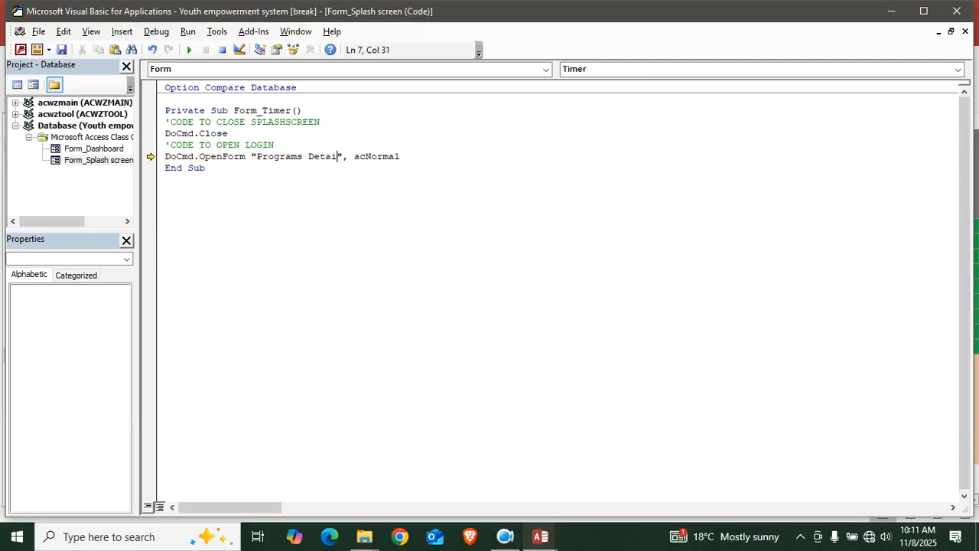
pyautogui.press('BackSpace')
pyautogui.press('BackSpace')
pyautogui.press('BackSpace')
pyautogui.press('BackSpace')
pyautogui.press('BackSpace')
pyautogui.press('BackSpace')
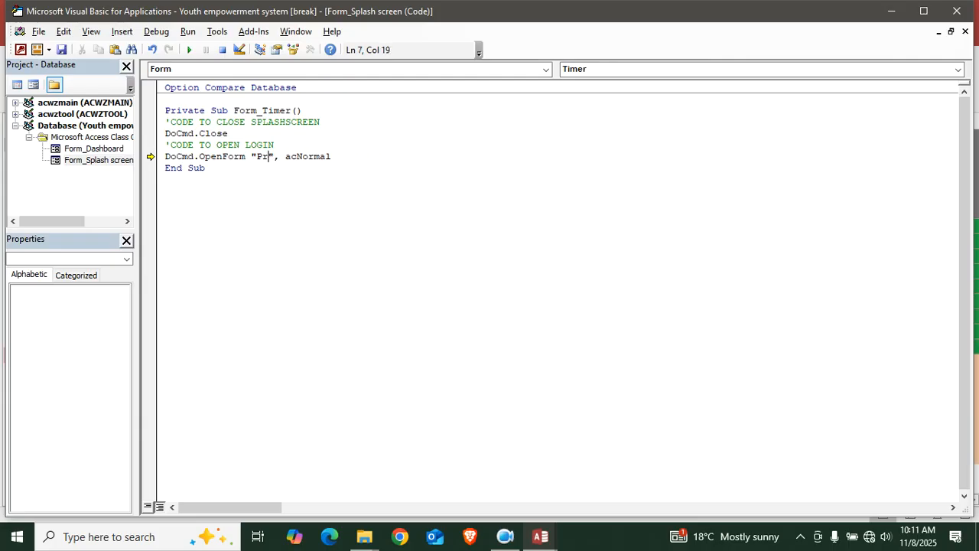
pyautogui.write('Dashboarsd')
pyautogui.press('BackSpace')
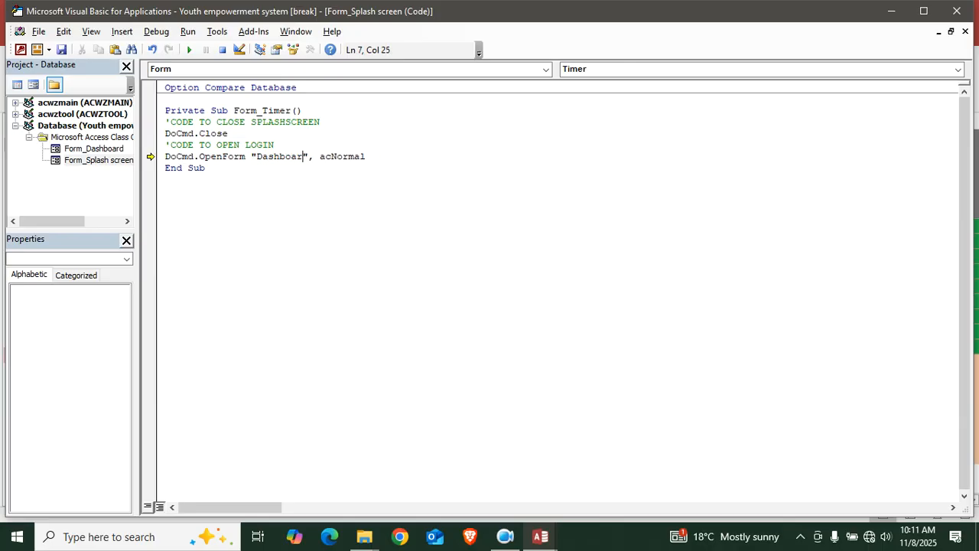
pyautogui.click(61, 49)
pyautogui.click(961, 12)
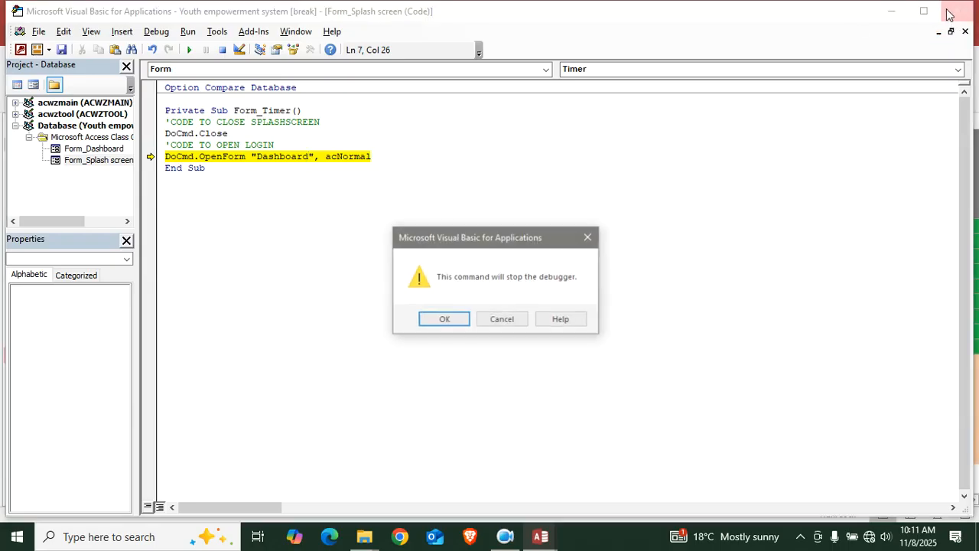
pyautogui.click(468, 317)
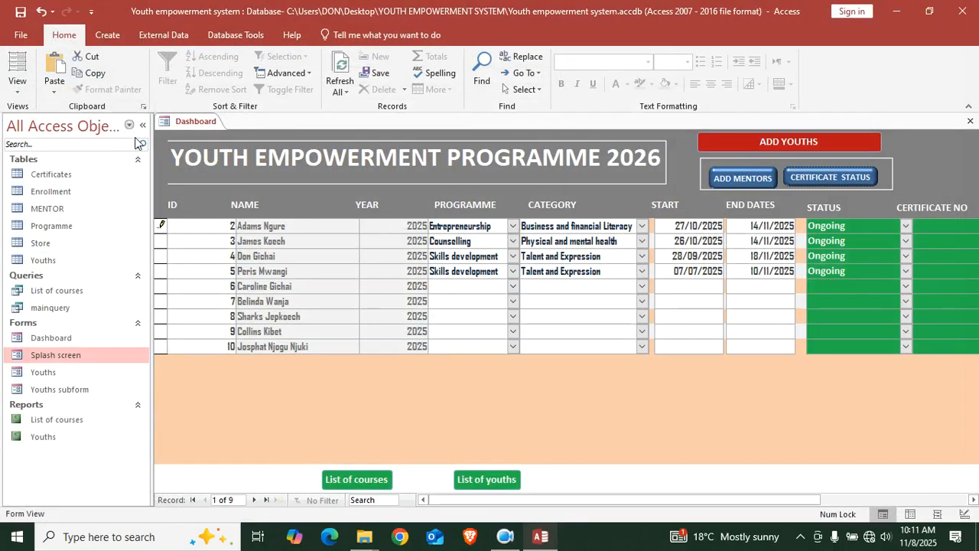
# Close the Dashboard and reopen the Splash screen, letting its timer bring up Dashboard
pyautogui.click(970, 121)
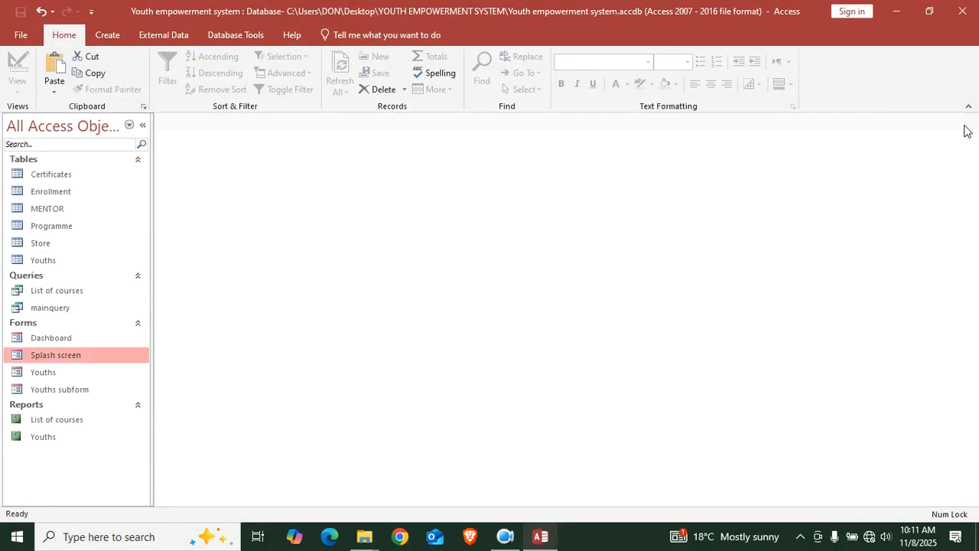
pyautogui.doubleClick(81, 354)
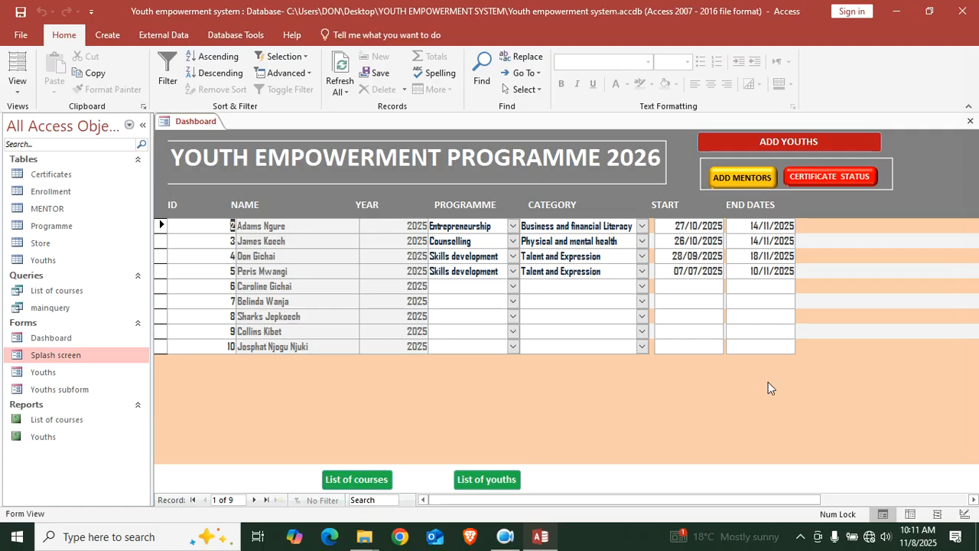
pyautogui.click(504, 536)
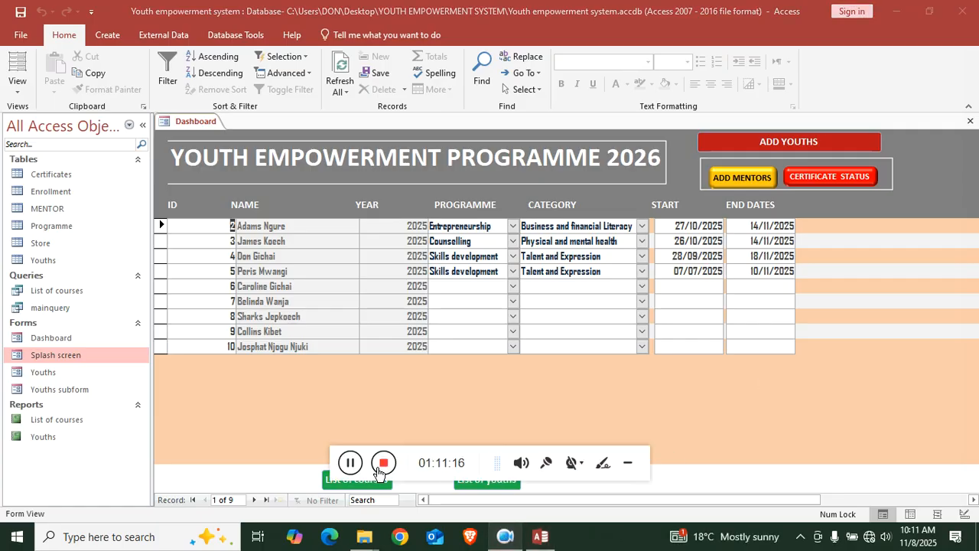